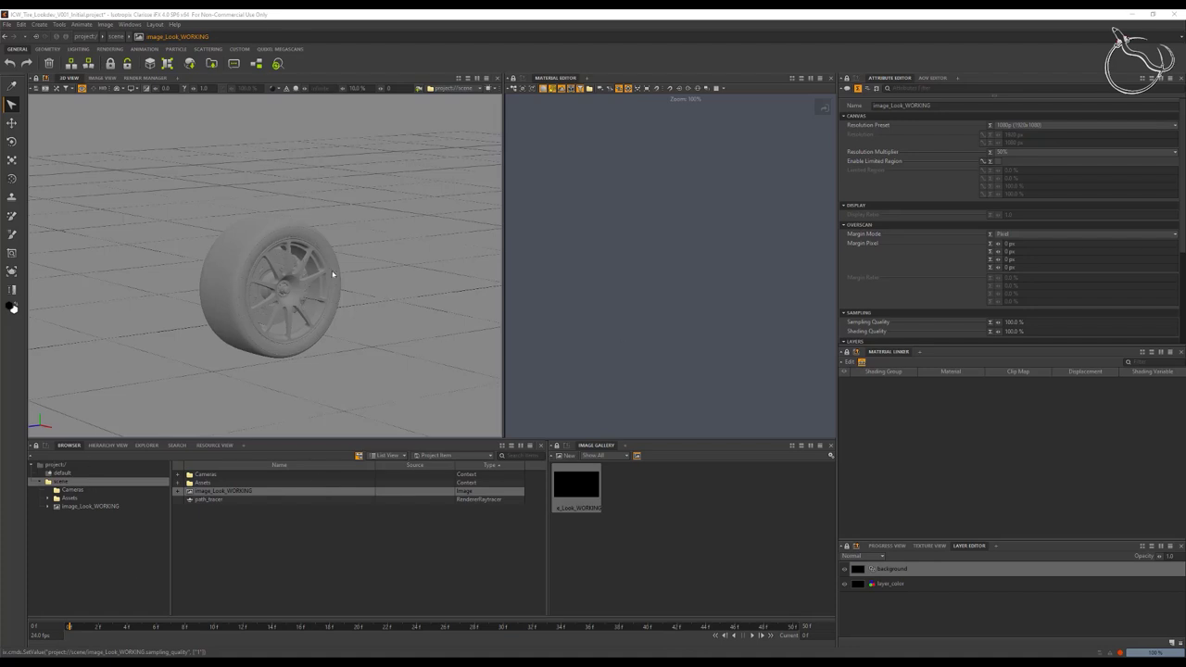
Step: Expand the scene's Assets and ABC_Car_model contexts and inspect the contents of the Aston_Martin_Vulcan reference
left_click(61, 482)
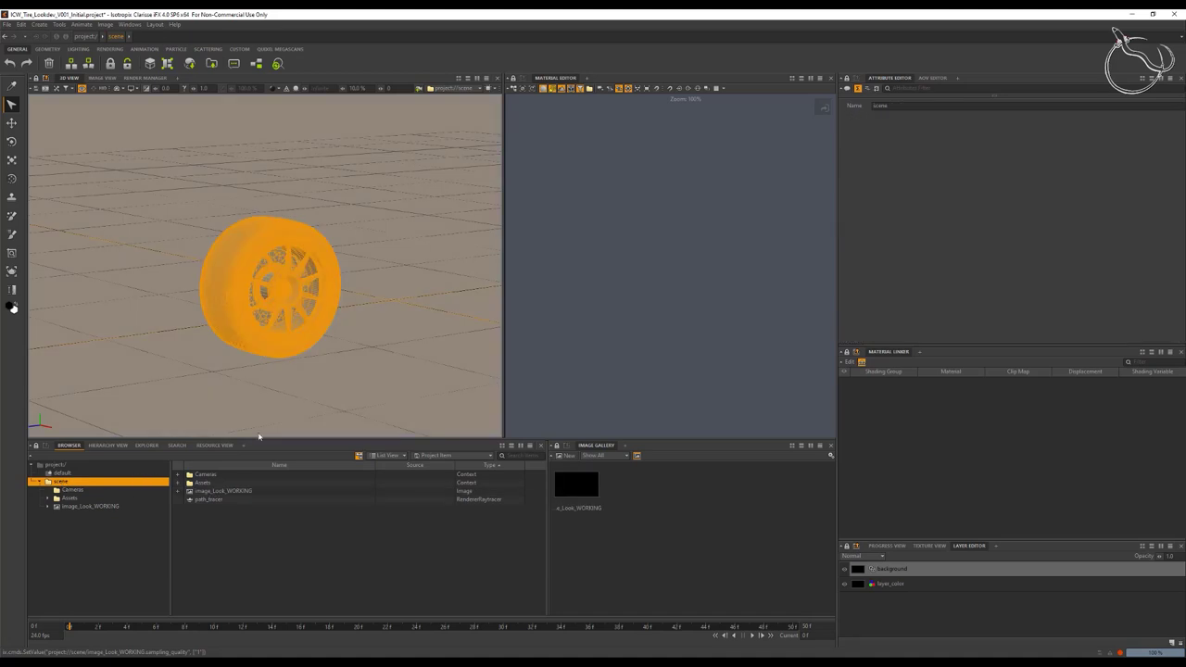
left_click(48, 499)
left_click(86, 507)
left_click(57, 508)
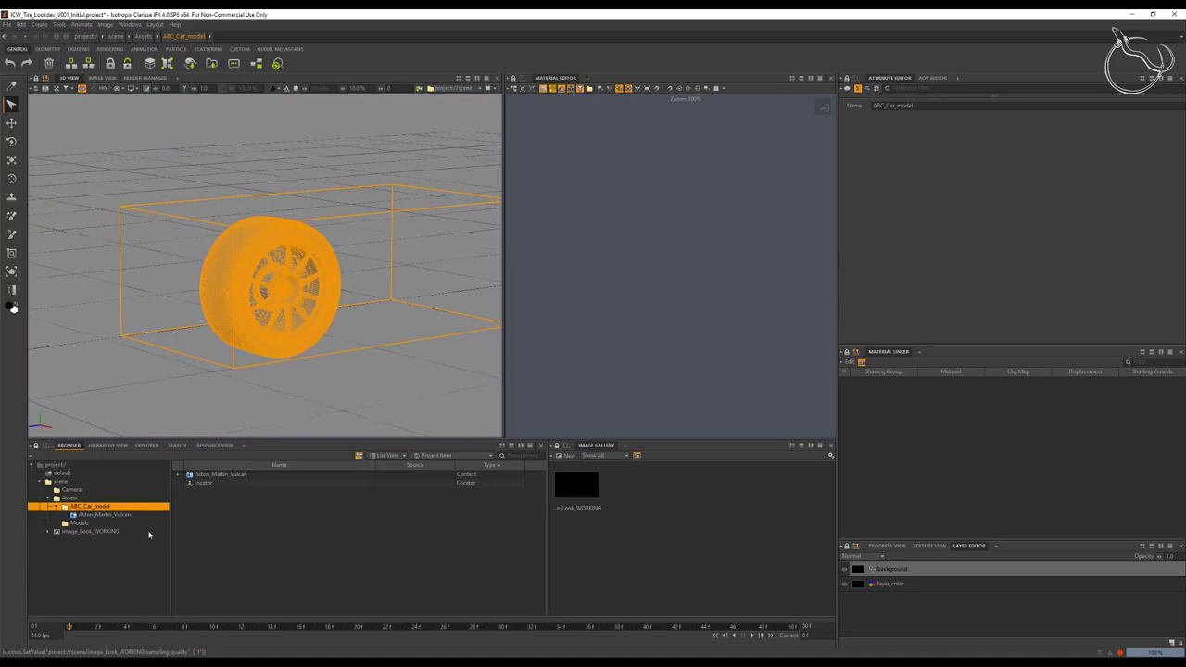
left_click(107, 514)
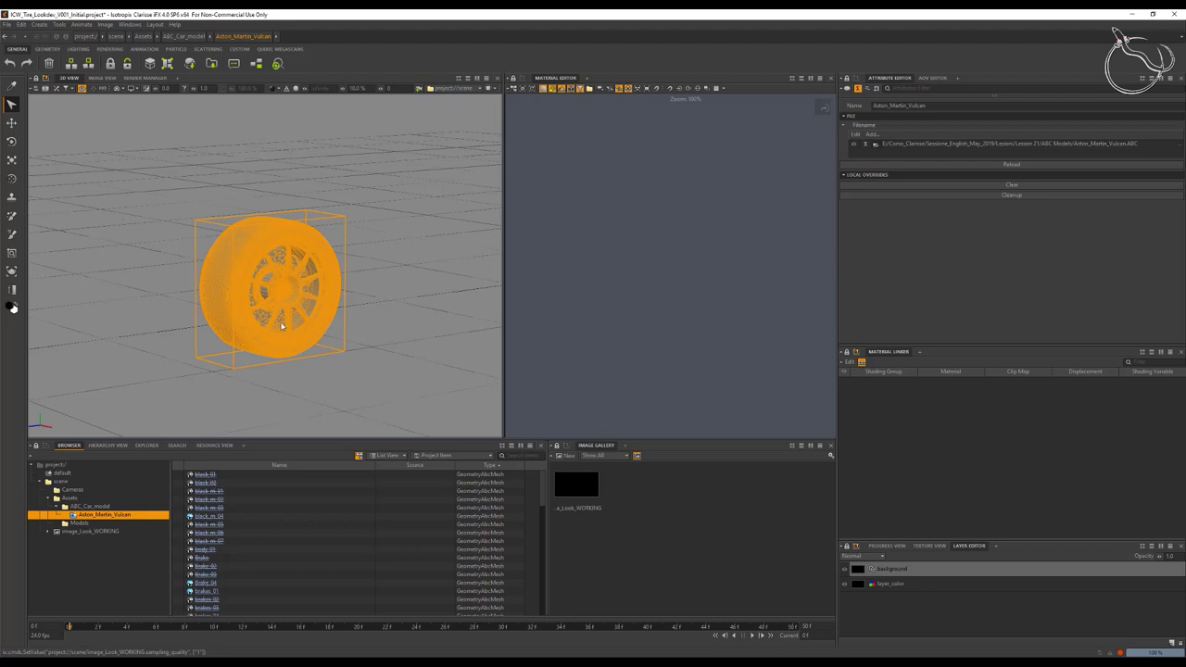
Step: Enable ambient occlusion in the 3D view with a 5.0 dm radius and widen the 3D view
left_click(296, 88)
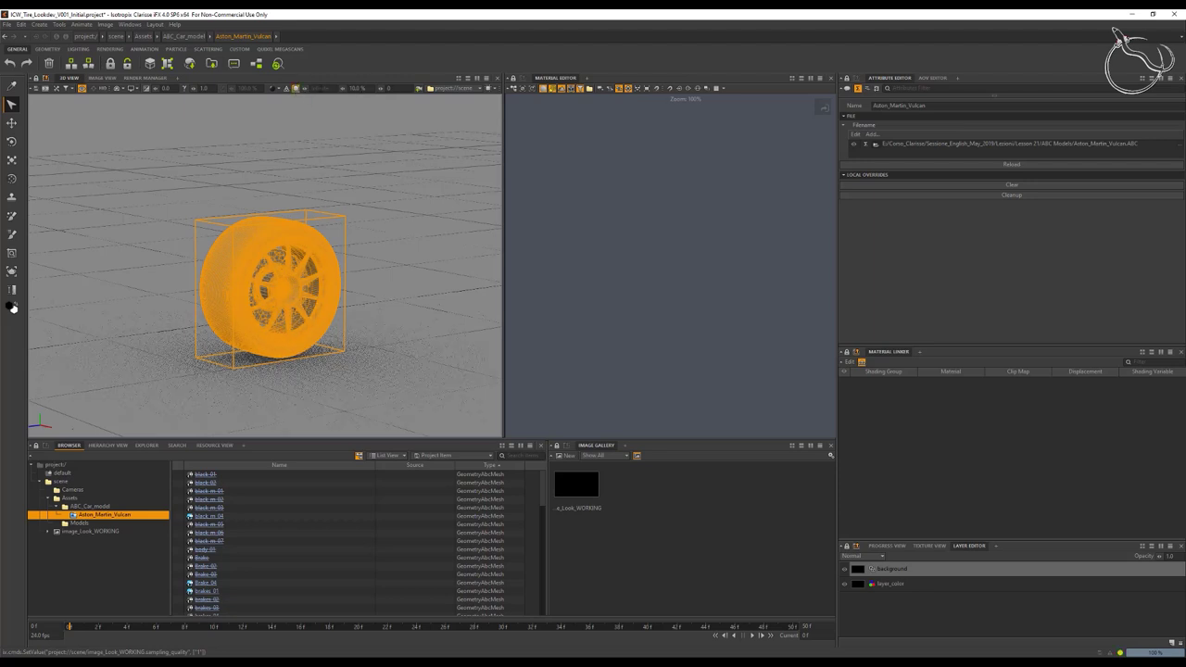
type("0")
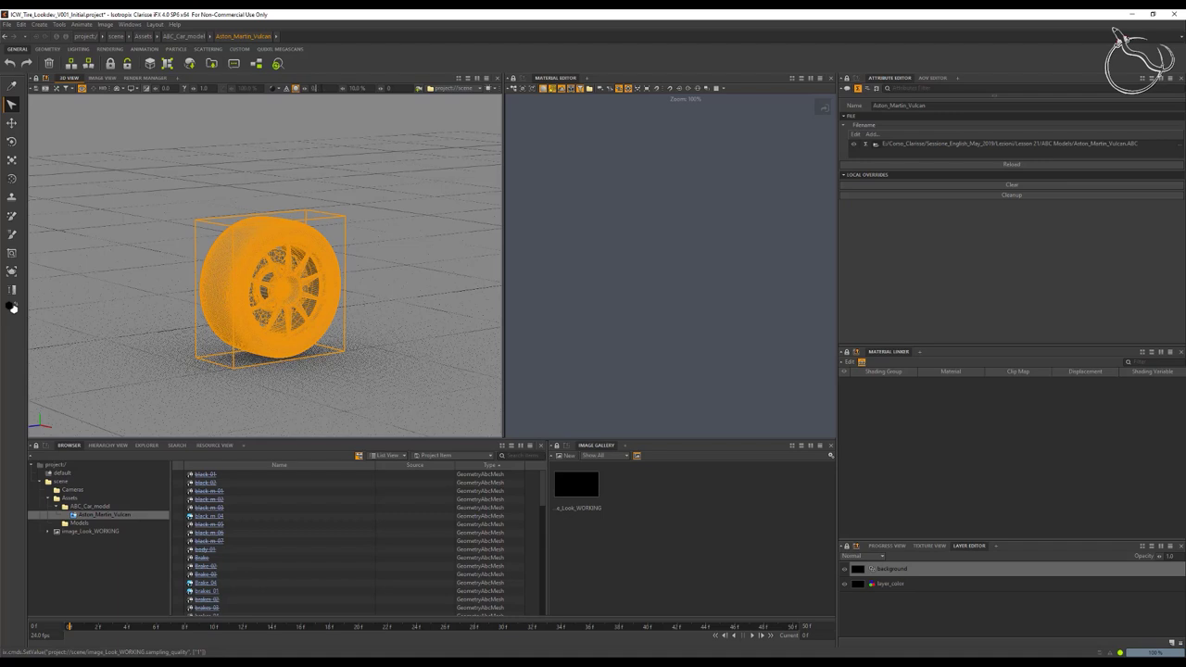
type(".3")
key("Return")
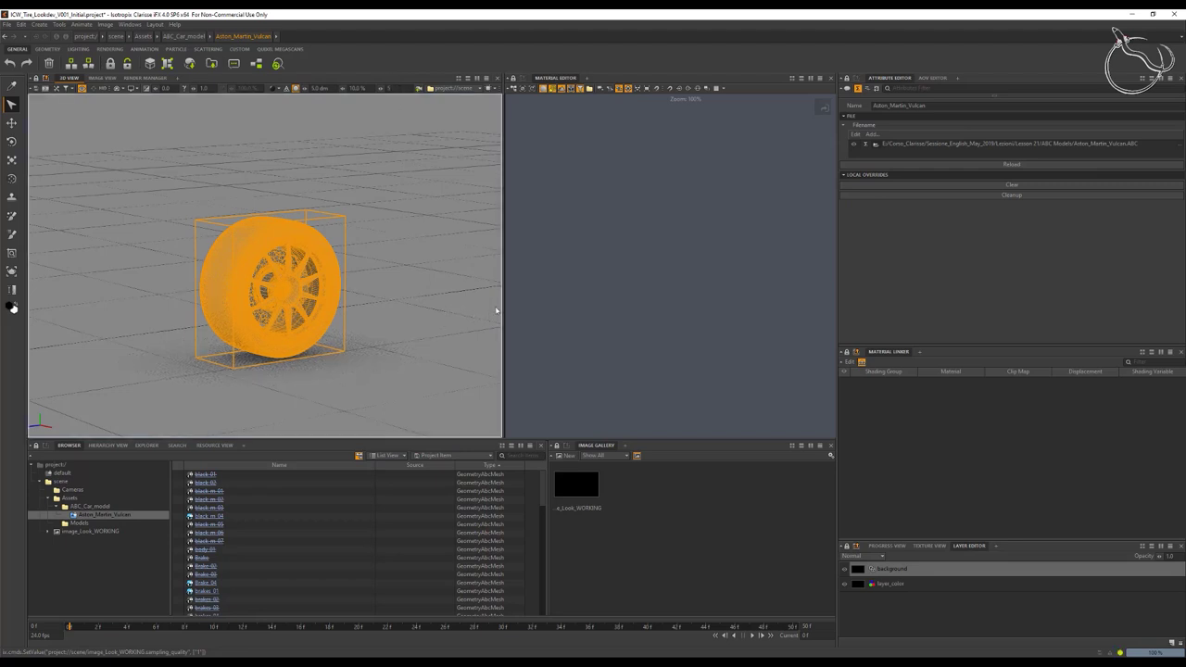
left_click_drag(504, 311, 554, 307)
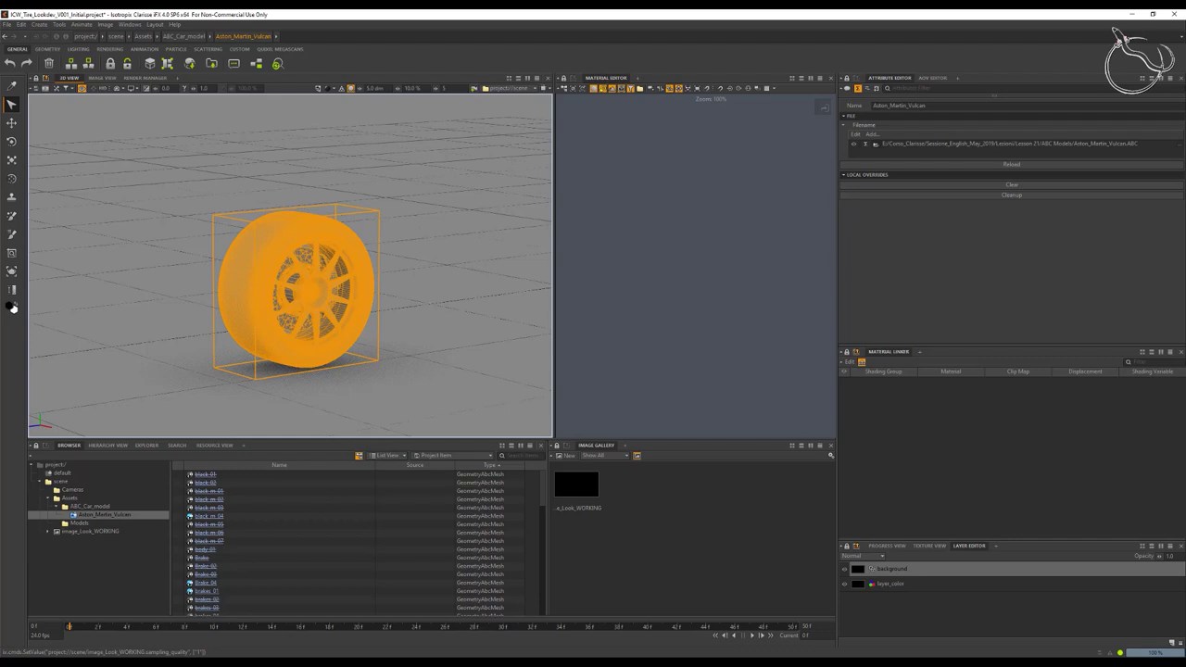
Step: Create a new context inside scene and name it Lighting
left_click(57, 483)
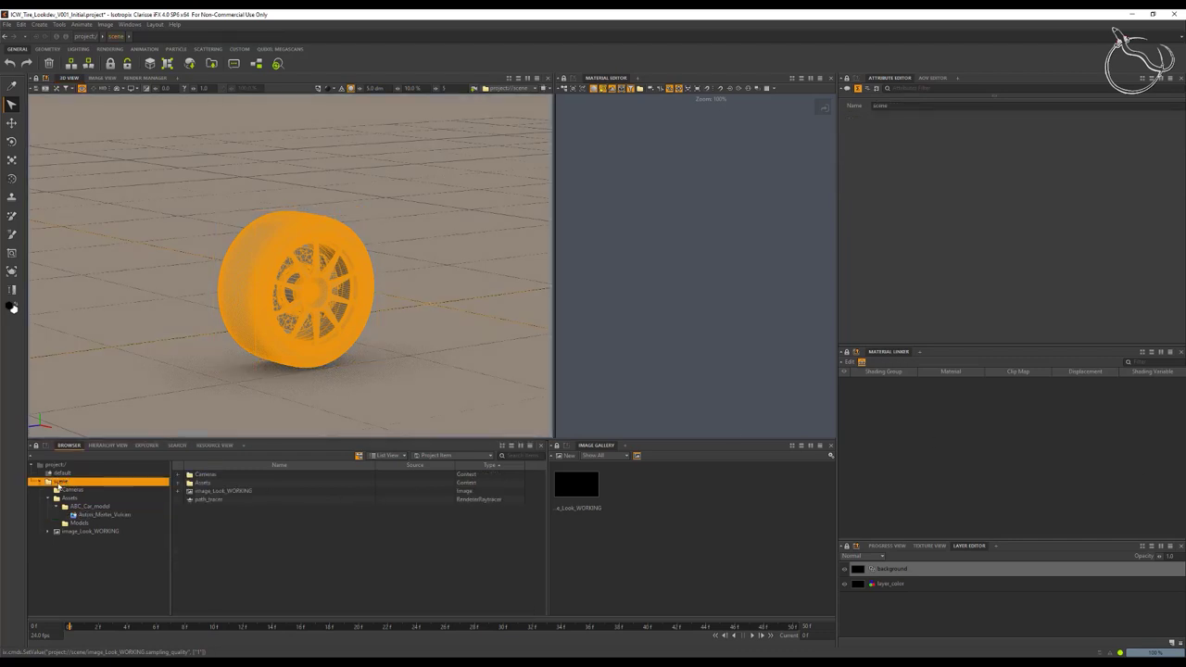
key("ctrl+shift+x")
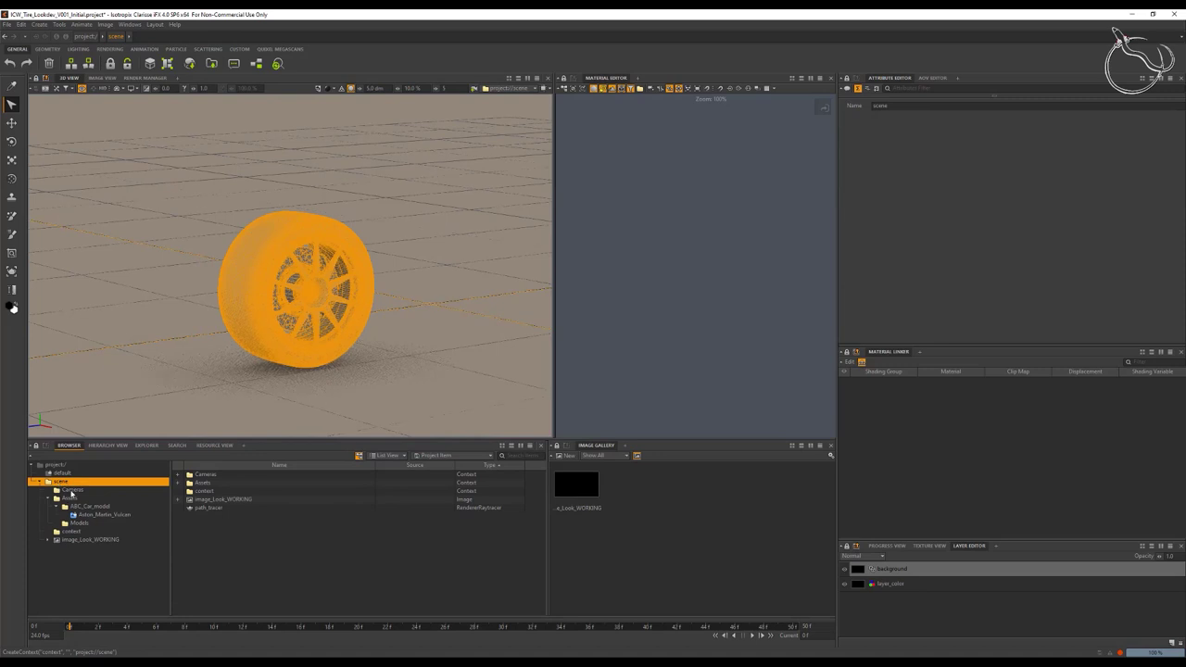
left_click(69, 532)
left_click(72, 533)
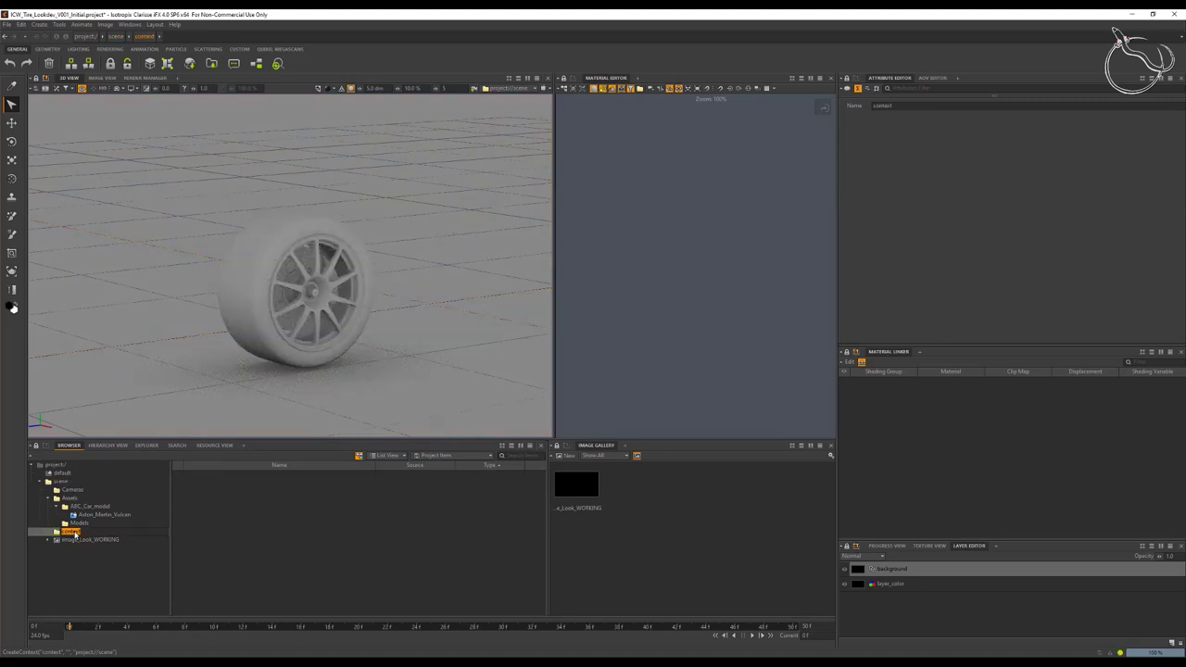
type("Lighting")
key("Return")
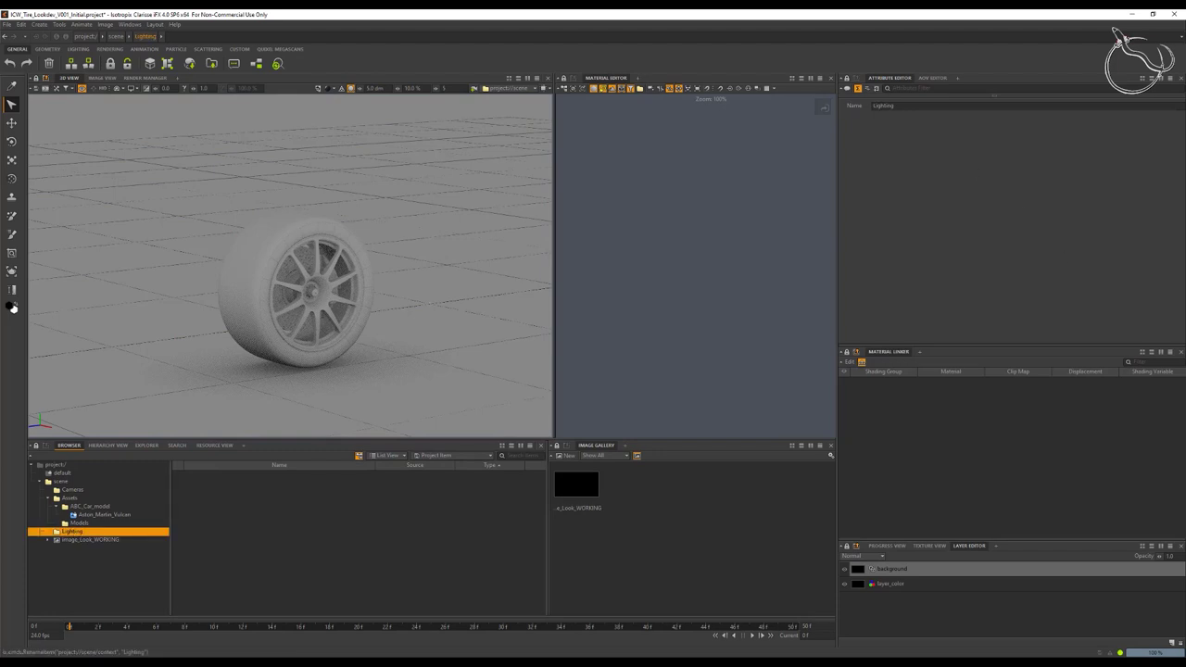
Step: Add an image-based light to the Lighting context using TL_TG_Sky_Pack_01_halfFloat.exr from the tire lookdev project's textures
right_click(213, 503)
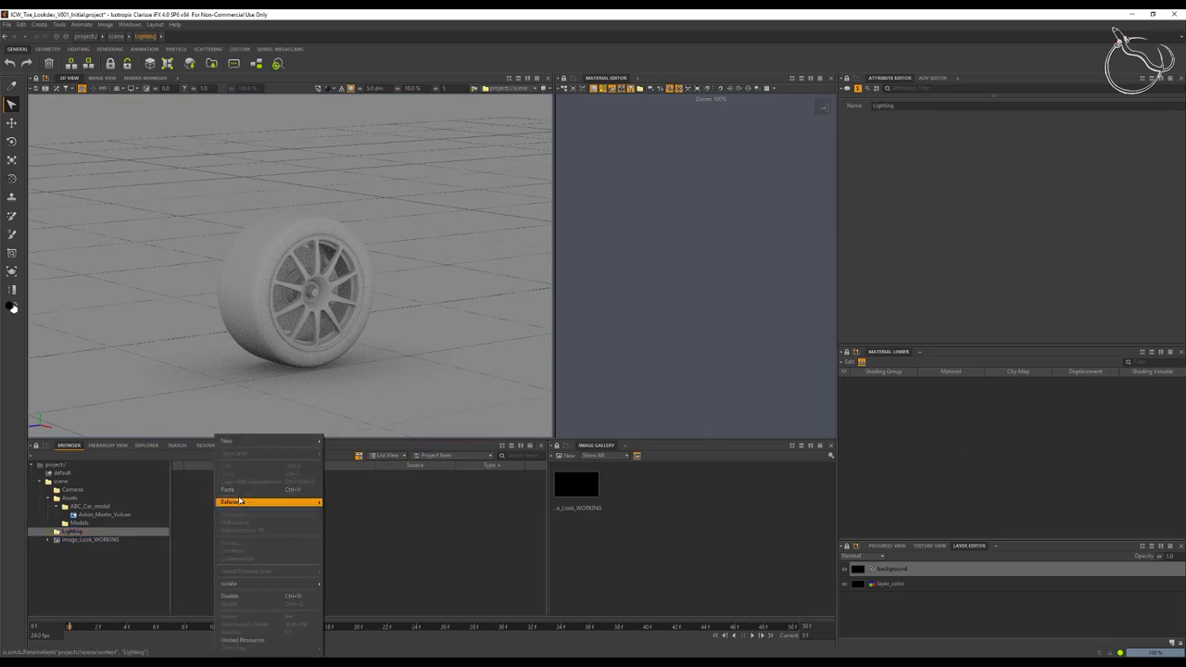
left_click(392, 503)
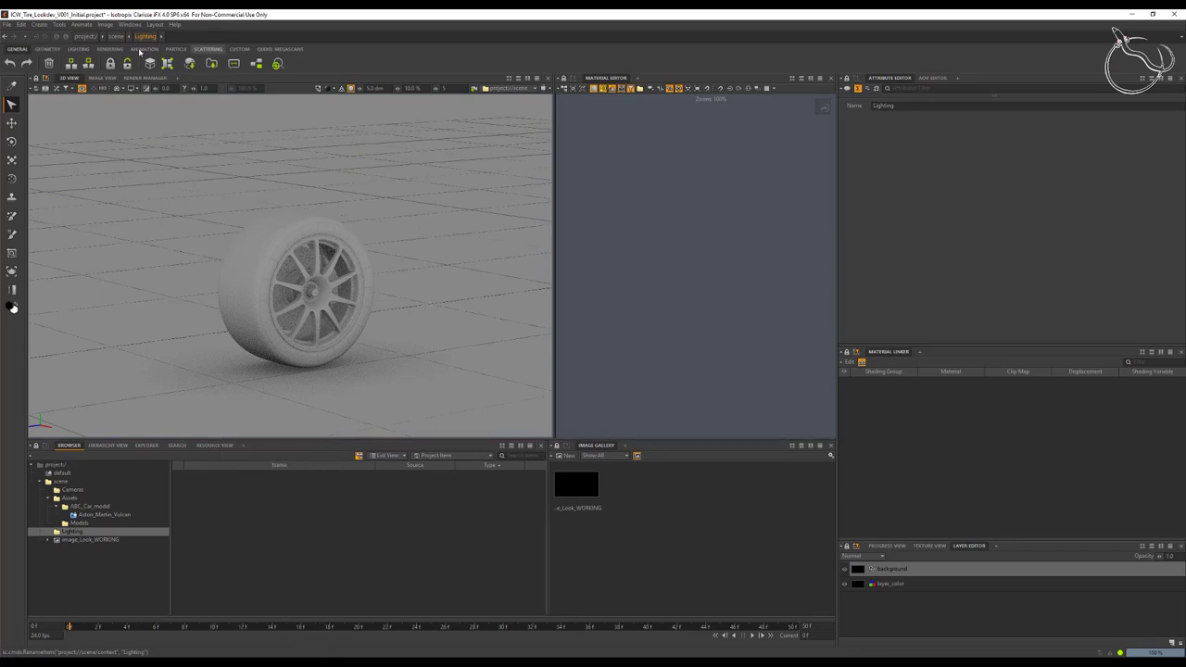
left_click(79, 49)
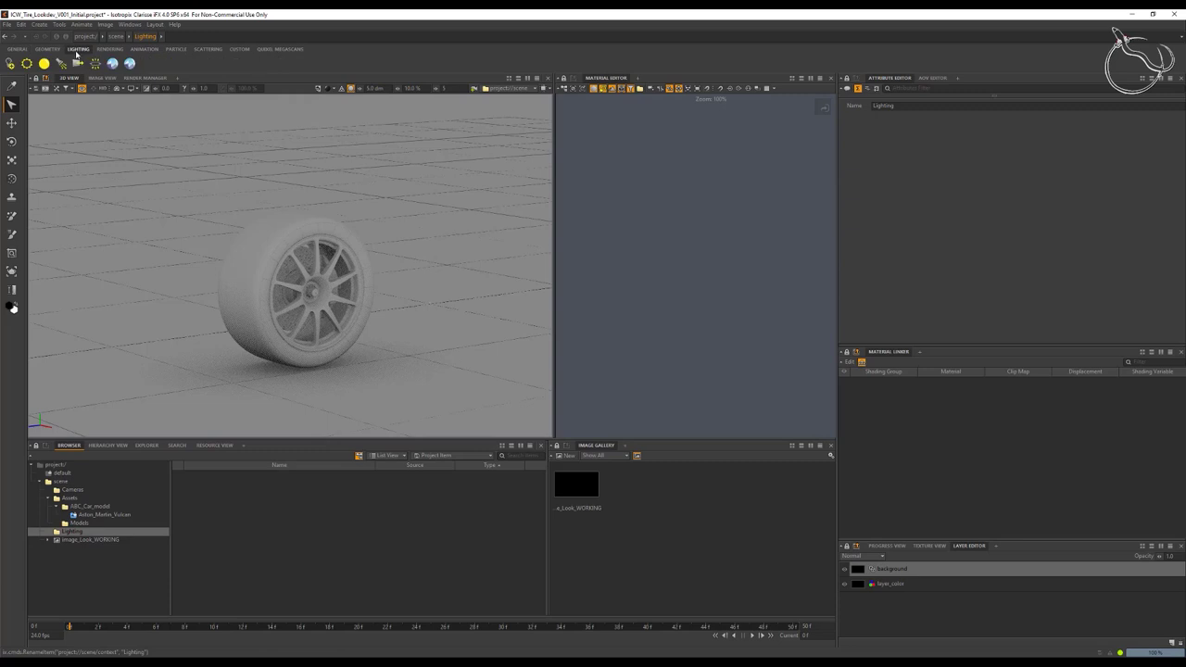
left_click(130, 64)
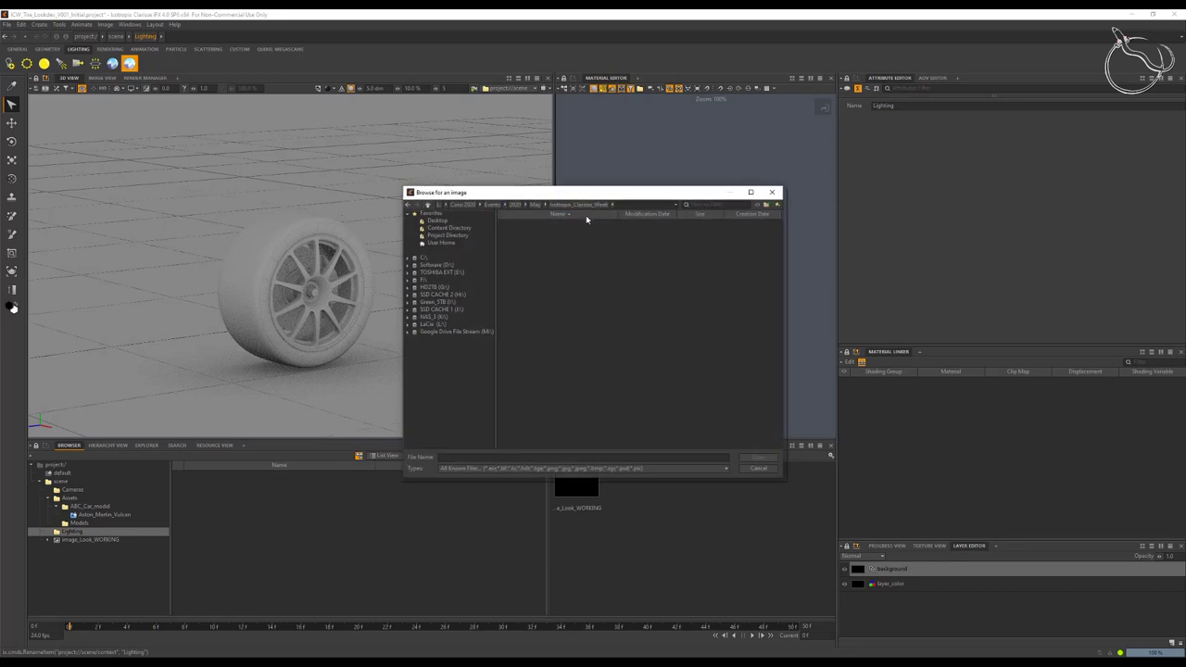
left_click(536, 204)
double_click(551, 227)
left_click(515, 205)
double_click(523, 232)
double_click(528, 224)
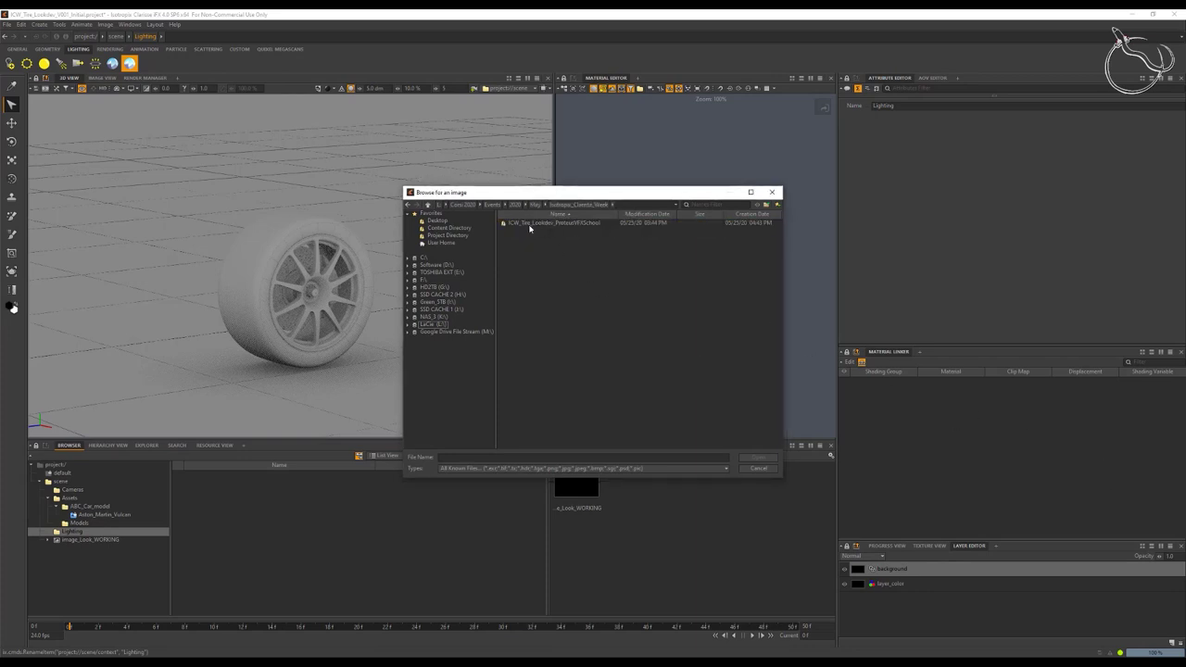
double_click(528, 224)
double_click(516, 252)
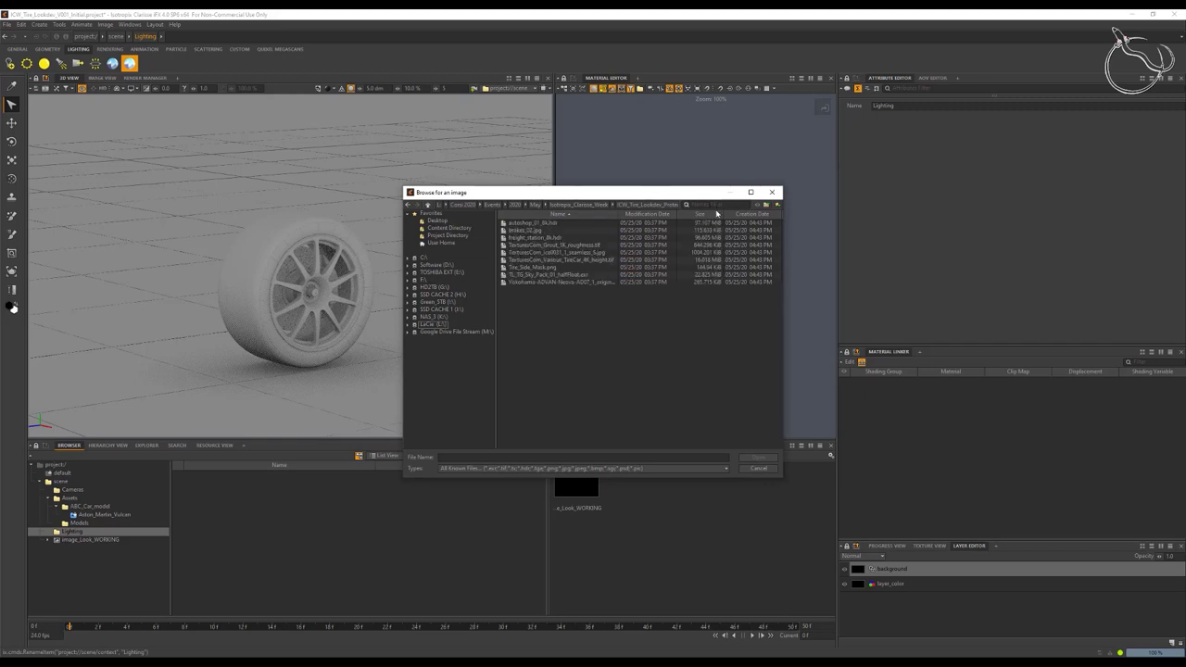
left_click(575, 276)
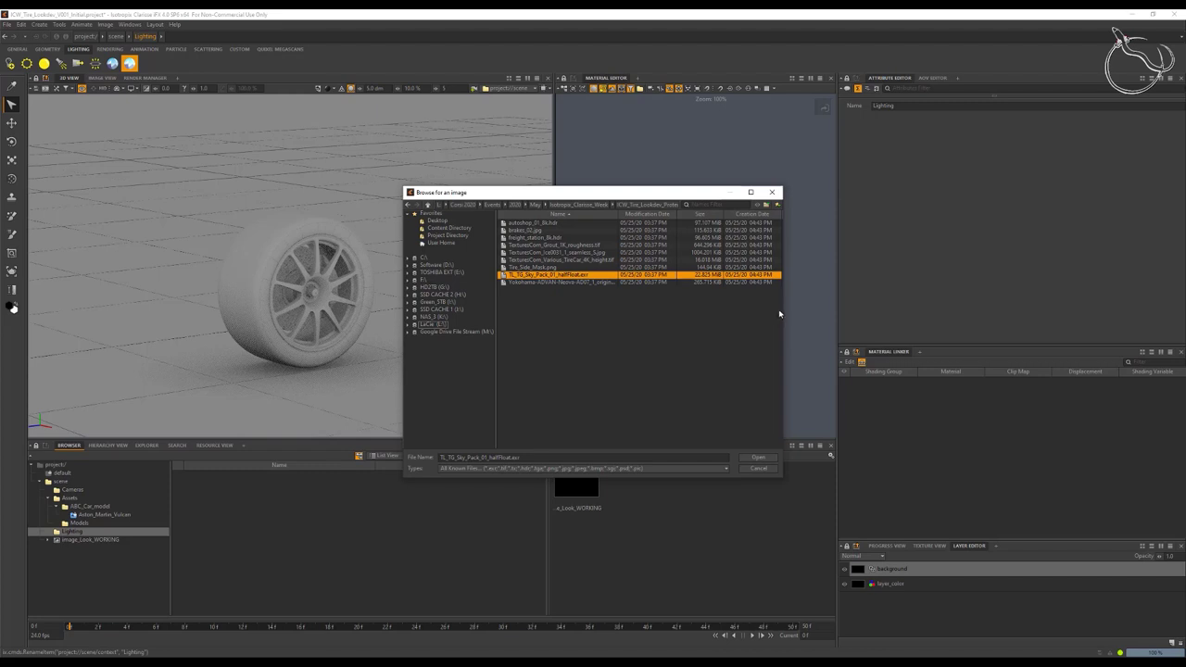
left_click(758, 458)
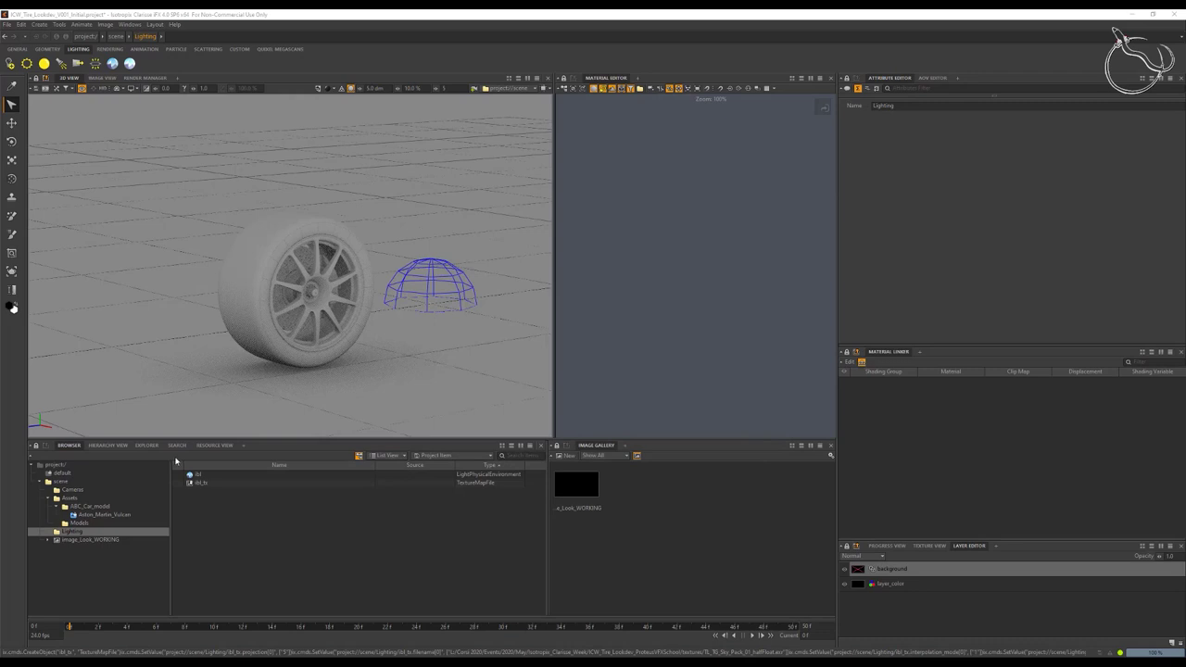
Step: Display the ibl light with its connected ibl_tx texture in the Material Editor and space the two nodes apart
left_click(215, 474)
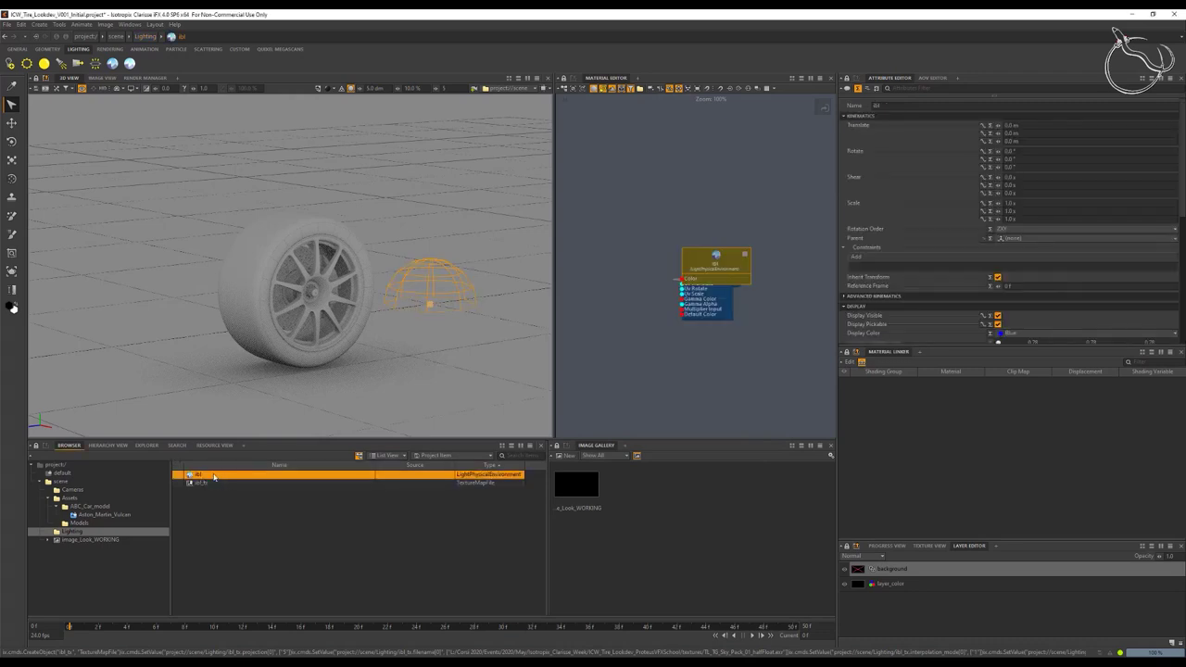
left_click(723, 344)
left_click_drag(610, 184, 693, 319)
key("l")
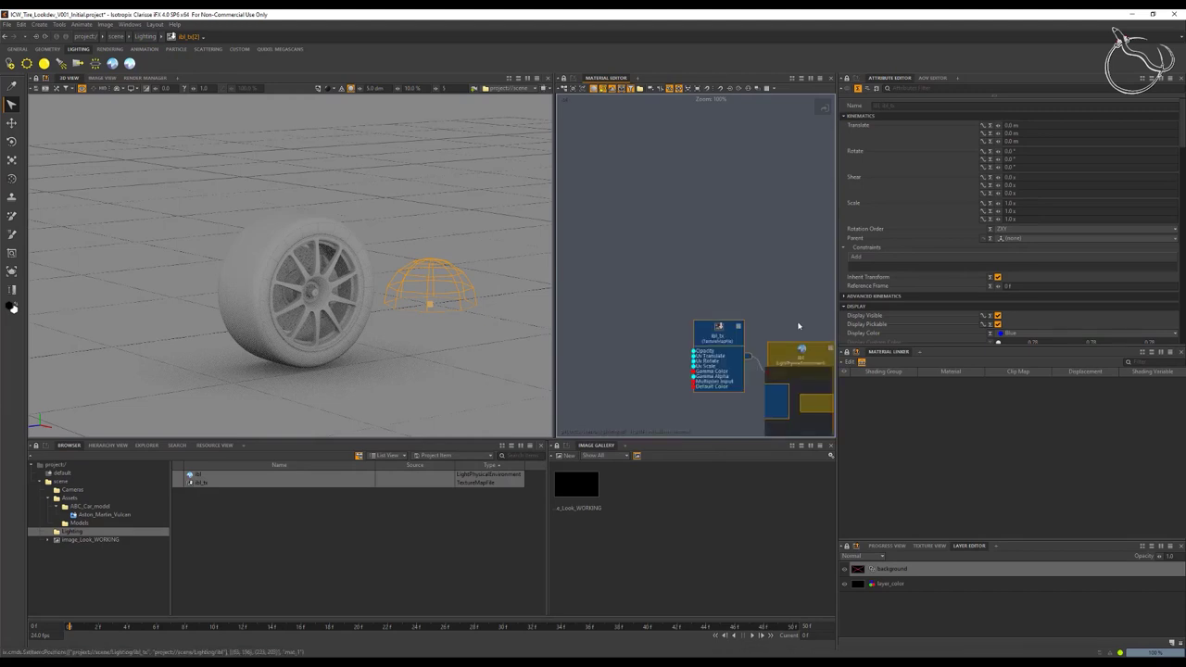
middle_click_drag(793, 395, 789, 393)
left_click_drag(789, 393, 816, 402)
left_click_drag(738, 334, 747, 305)
left_click(695, 224)
left_click_drag(662, 295, 599, 242)
left_click(746, 313)
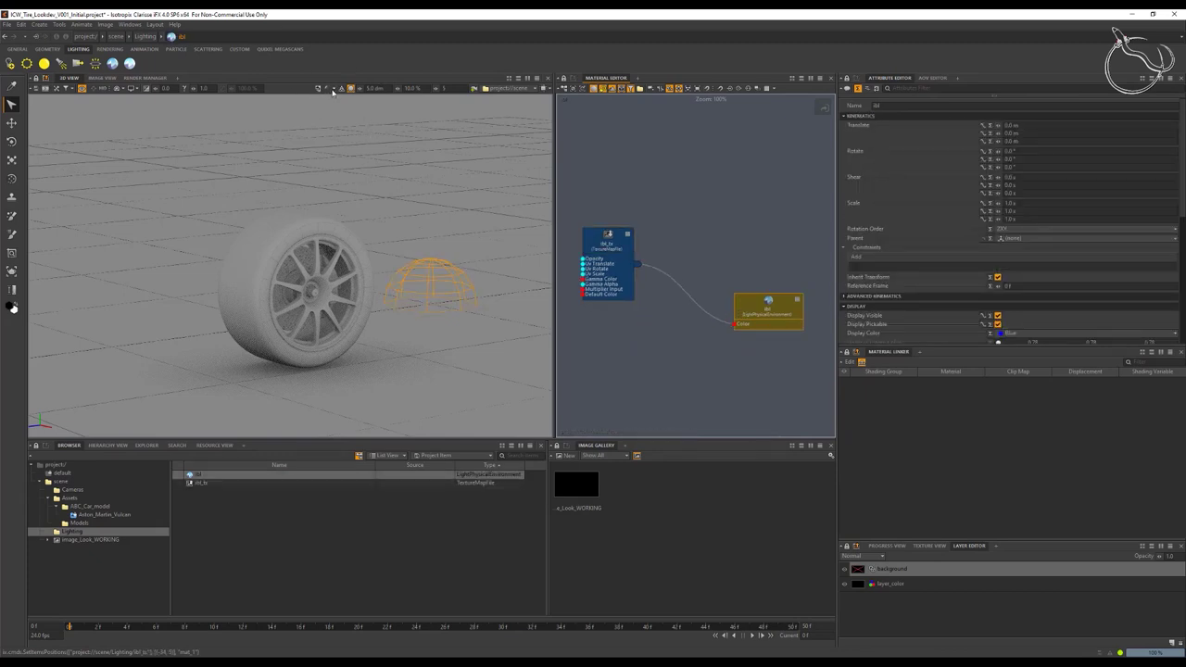
Step: Switch the 3D view's shading mode to Progressive Rendering
left_click(333, 90)
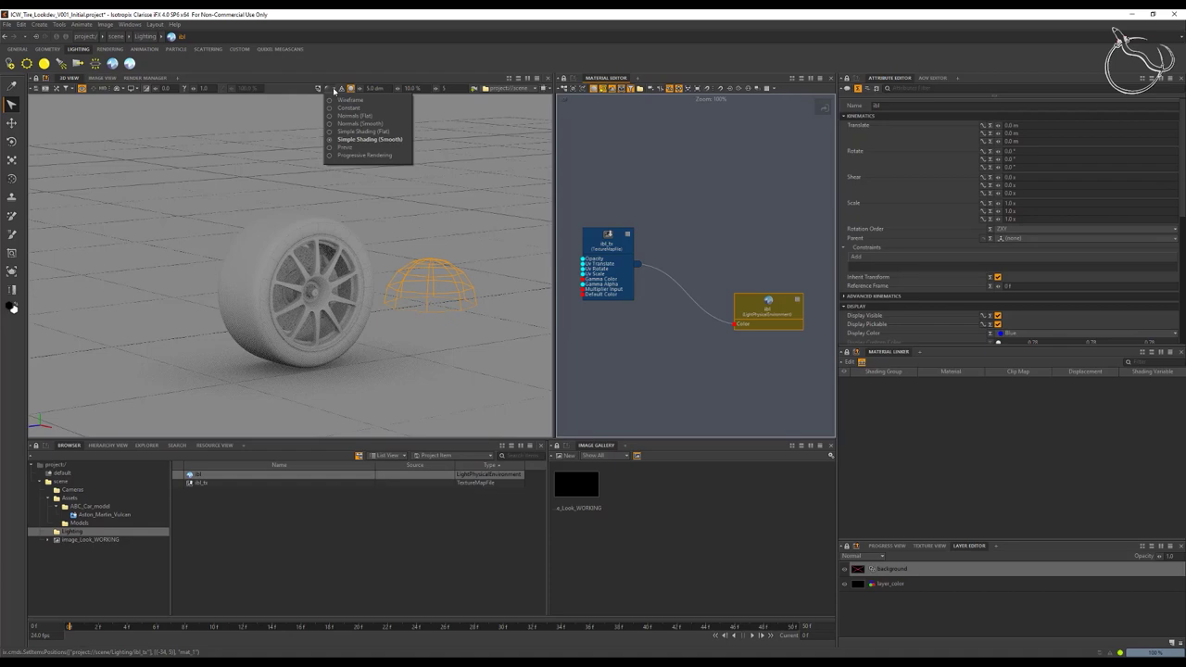
left_click(363, 155)
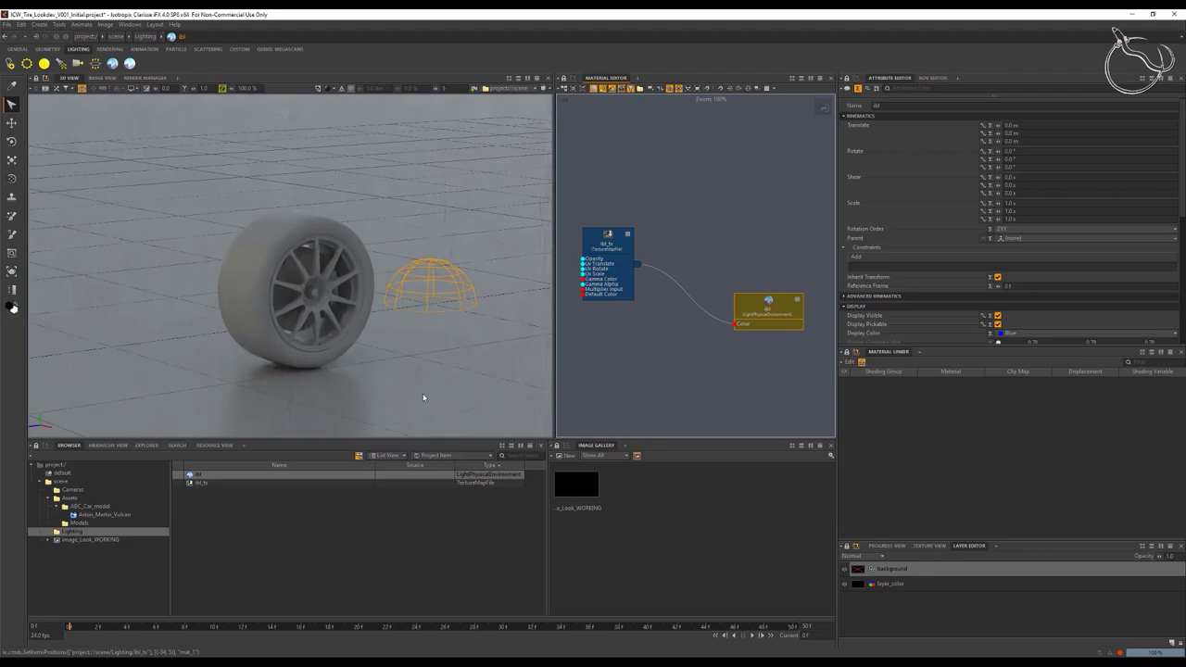
Step: Rename the ibl_tx texture map as ibl_tx_Terragen
left_click(196, 484)
left_click(202, 475)
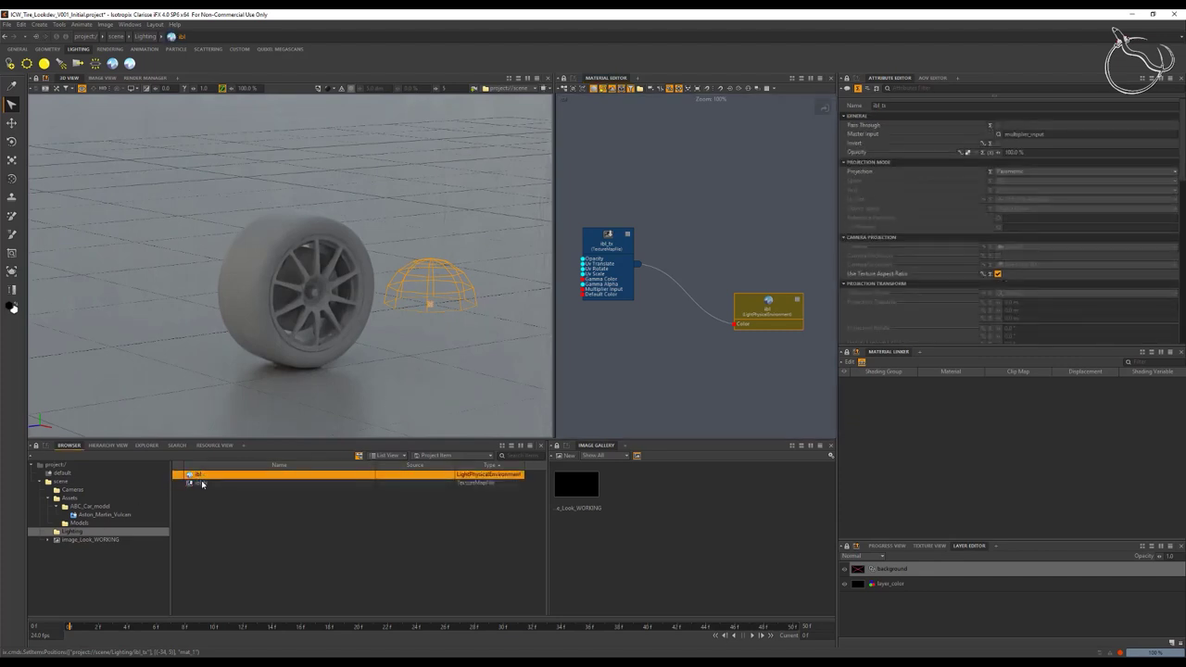
left_click(211, 484)
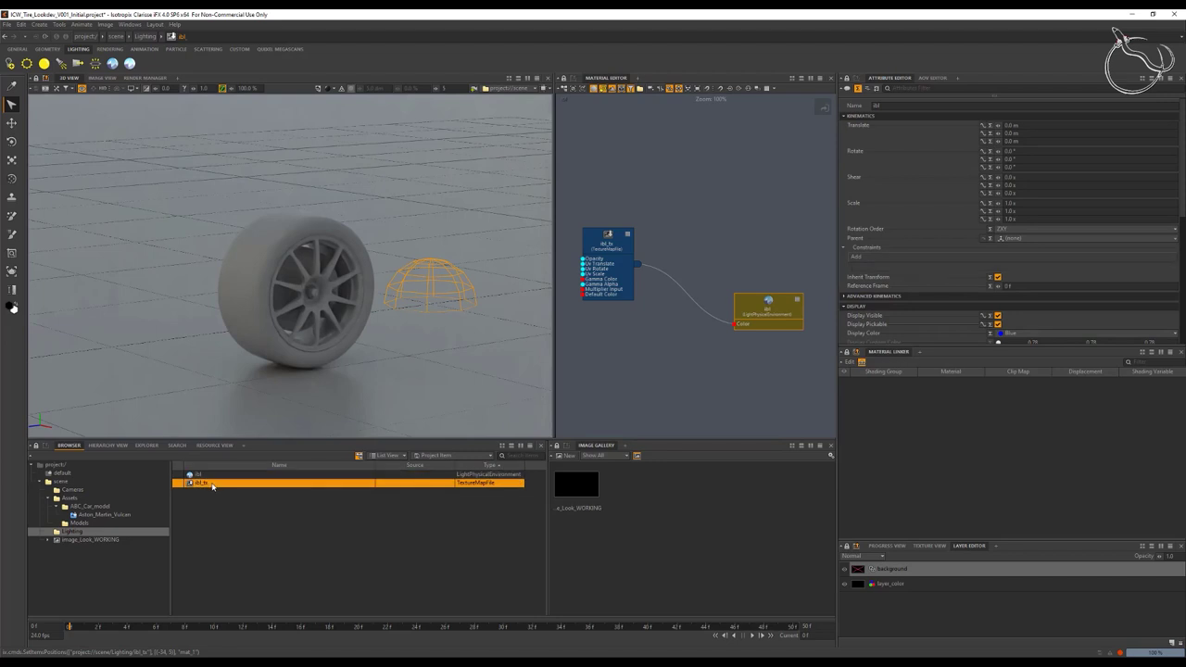
double_click(212, 486)
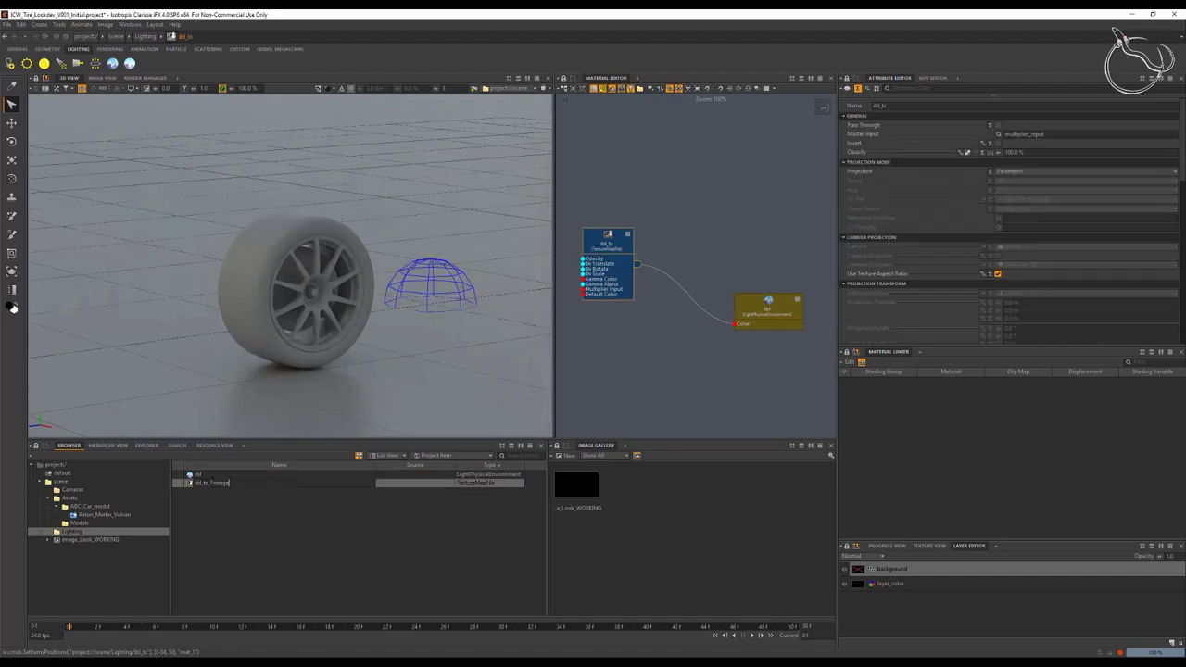
type("_Terragen")
key("Return")
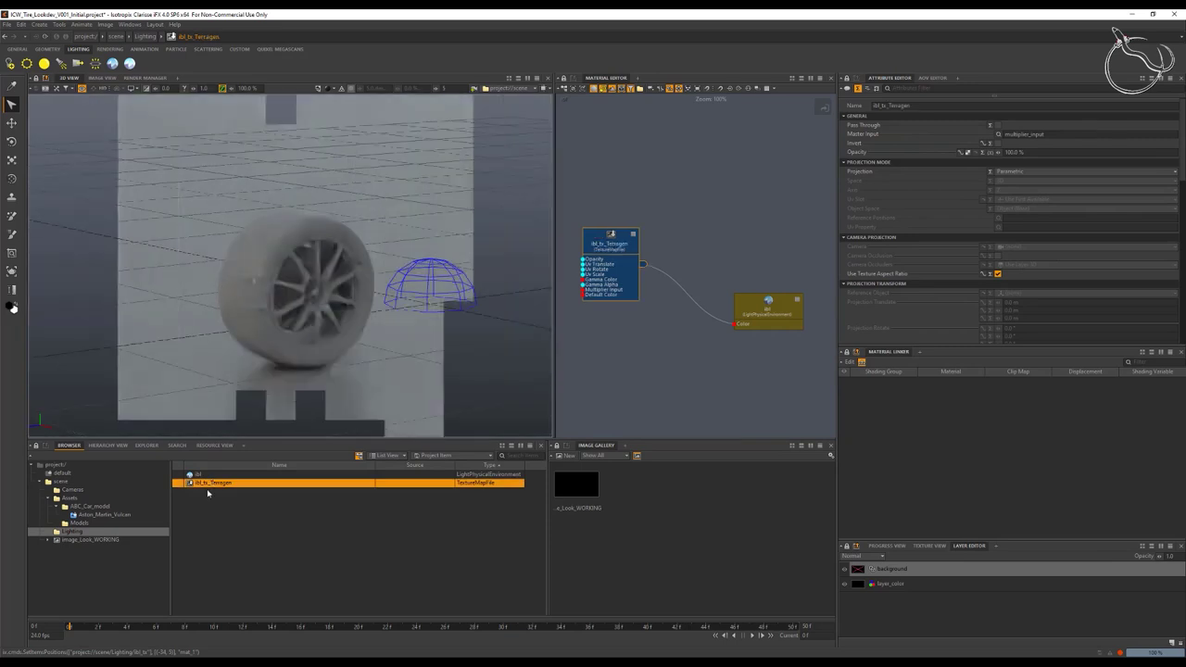
Step: Duplicate the ibl_tx_Terragen texture map and name the copy ibl_tx_Sunset
key("ctrl+c")
key("ctrl+v")
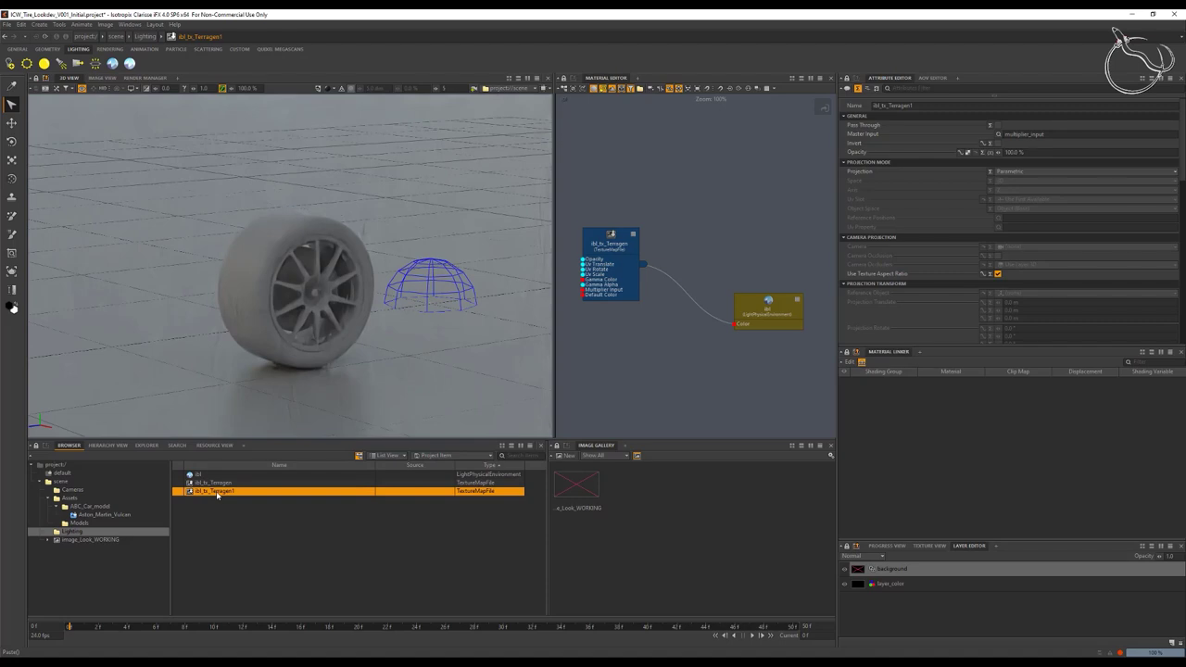
double_click(213, 491)
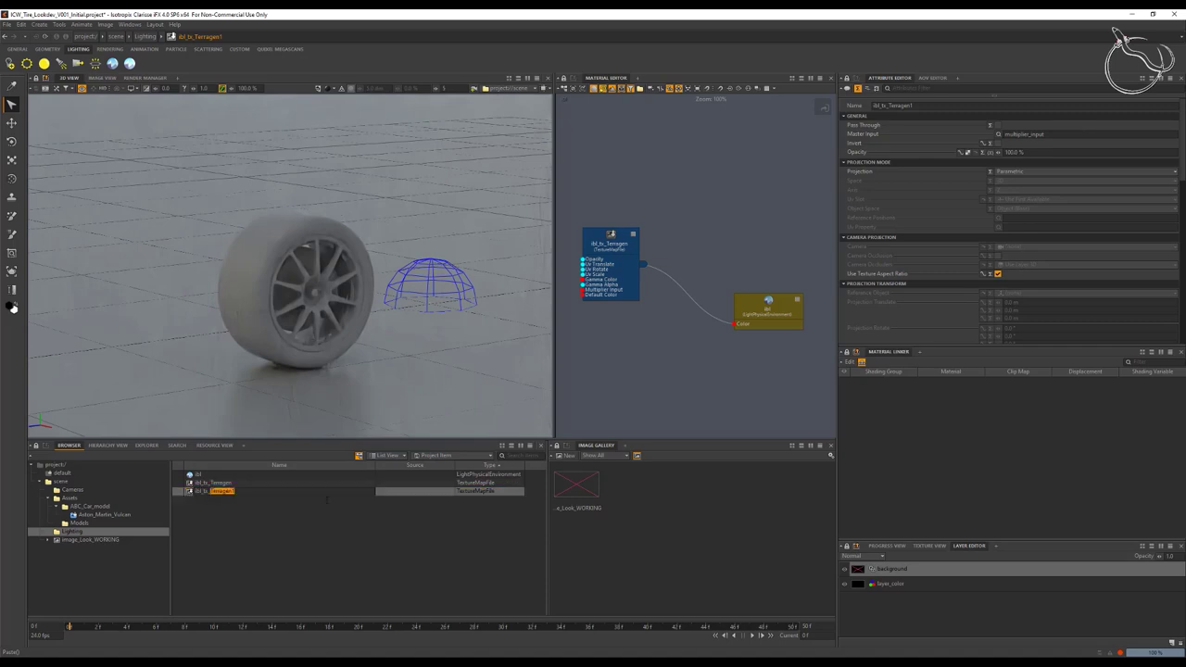
type("Sunset")
key("Return")
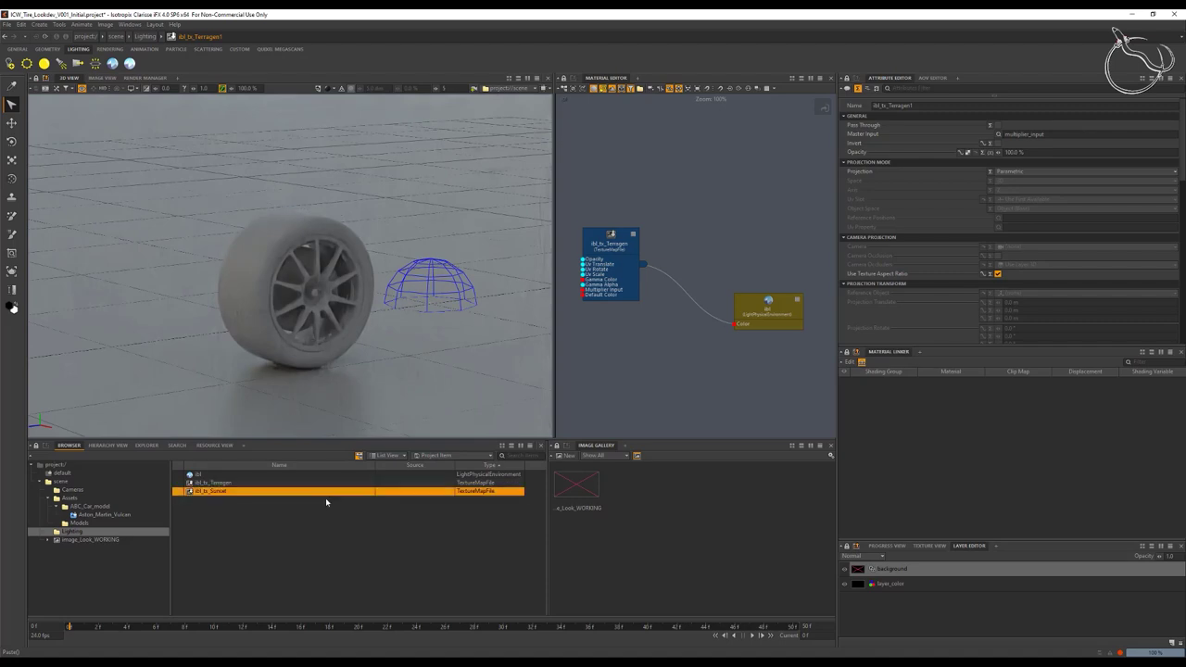
Step: Duplicate the ibl_tx_Sunset texture map and name the copy ibl_tx_Interior
key("ctrl+c")
key("ctrl+v")
left_click(218, 483)
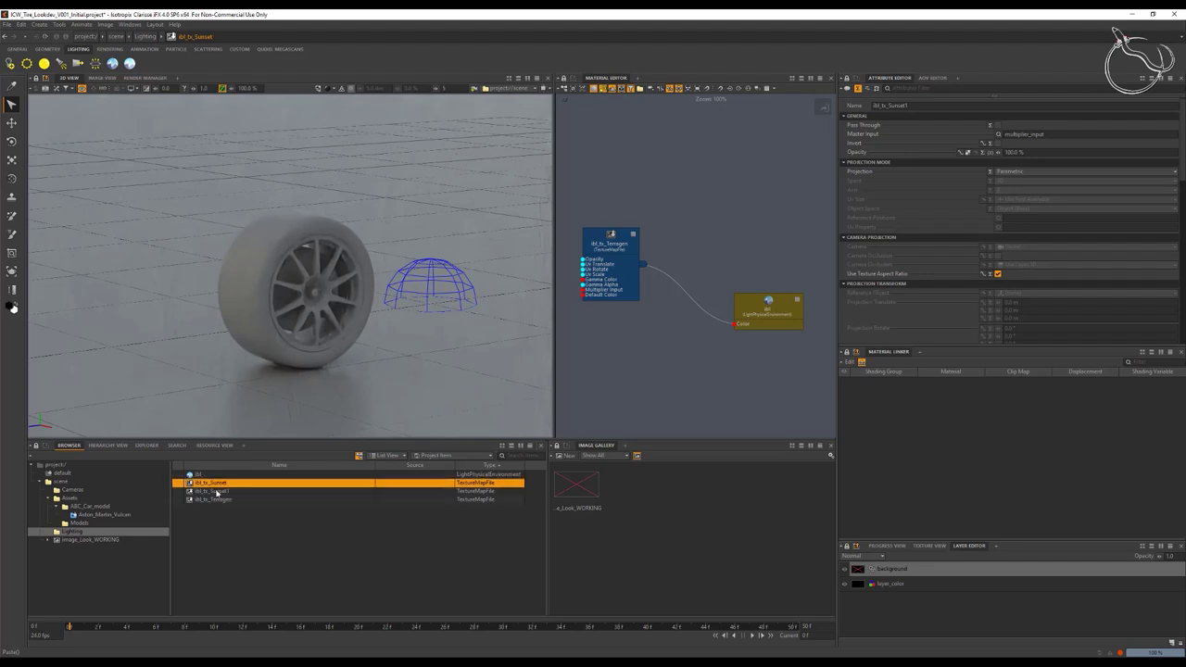
left_click(217, 492)
double_click(217, 492)
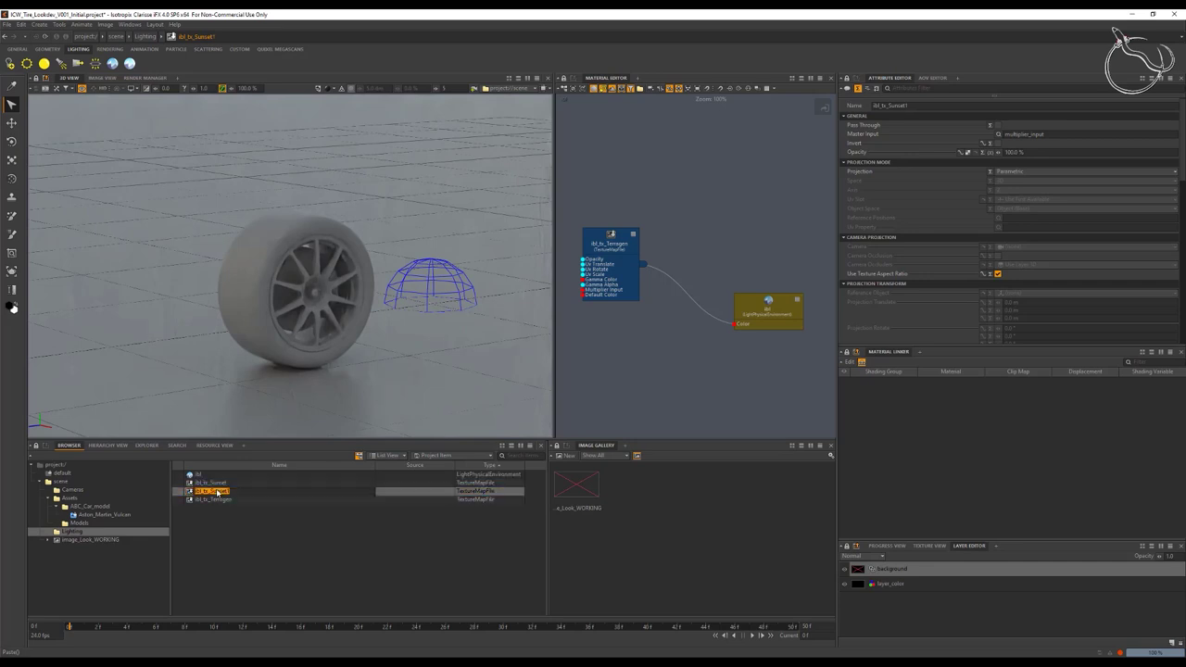
key("shift+End")
type("Golden")
key("Return")
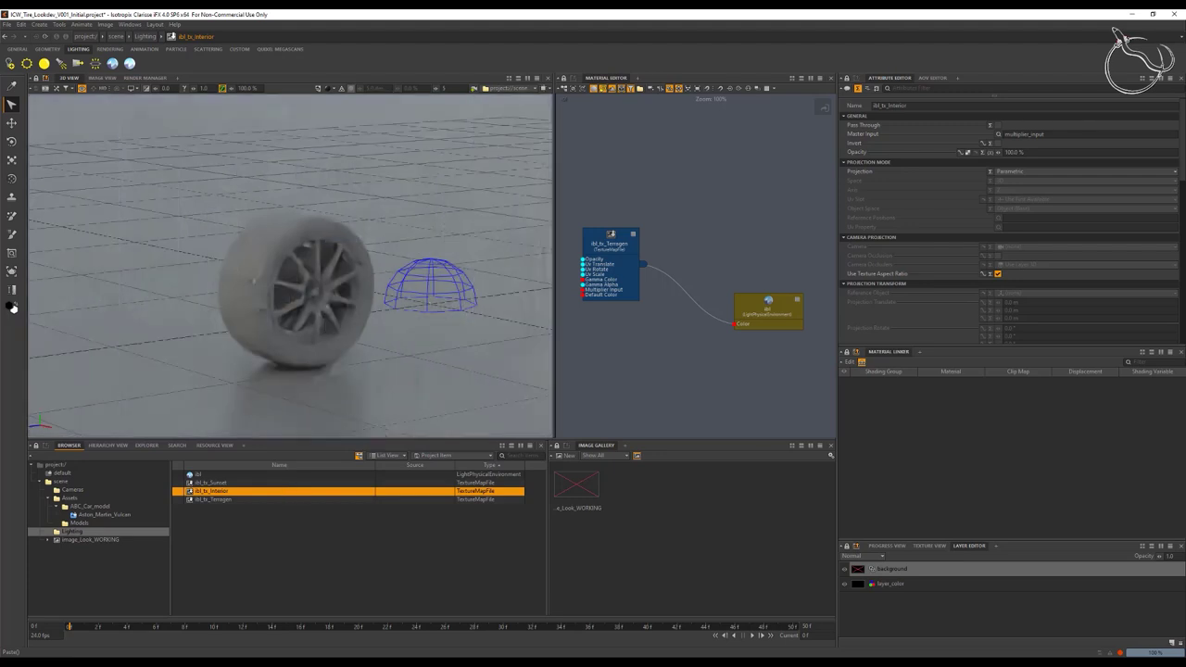
key("alt+Tab")
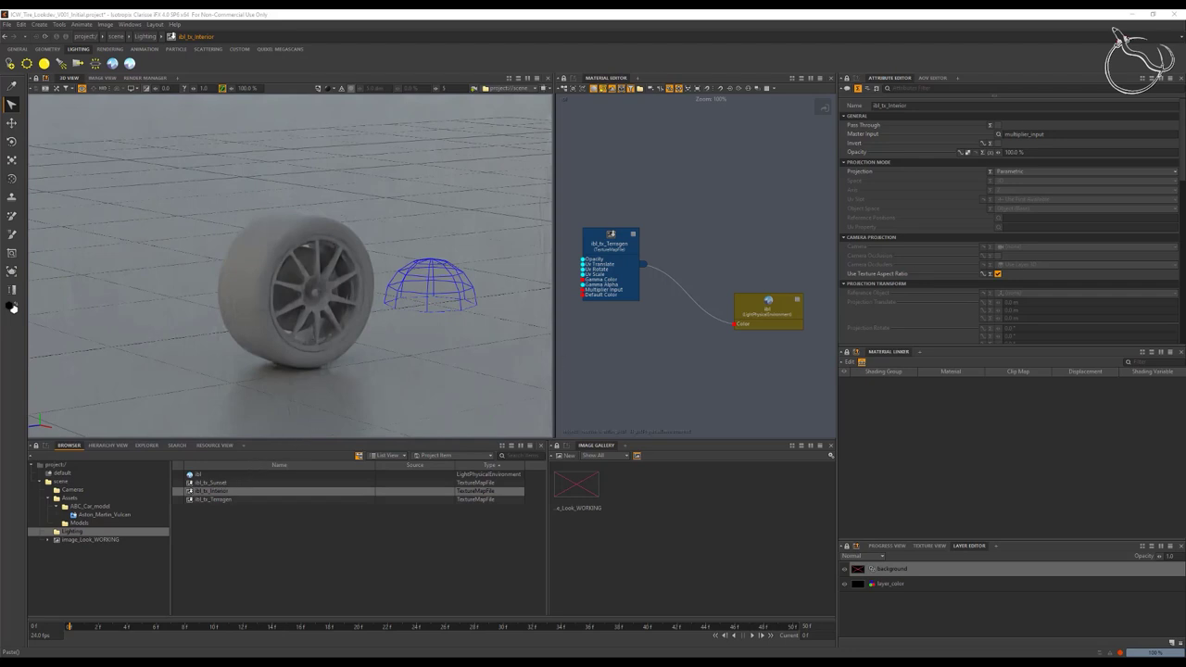
Step: Widen the material editor and move the ibl light node farther away from the ibl_tx_Terragen node
left_click_drag(551, 259, 402, 259)
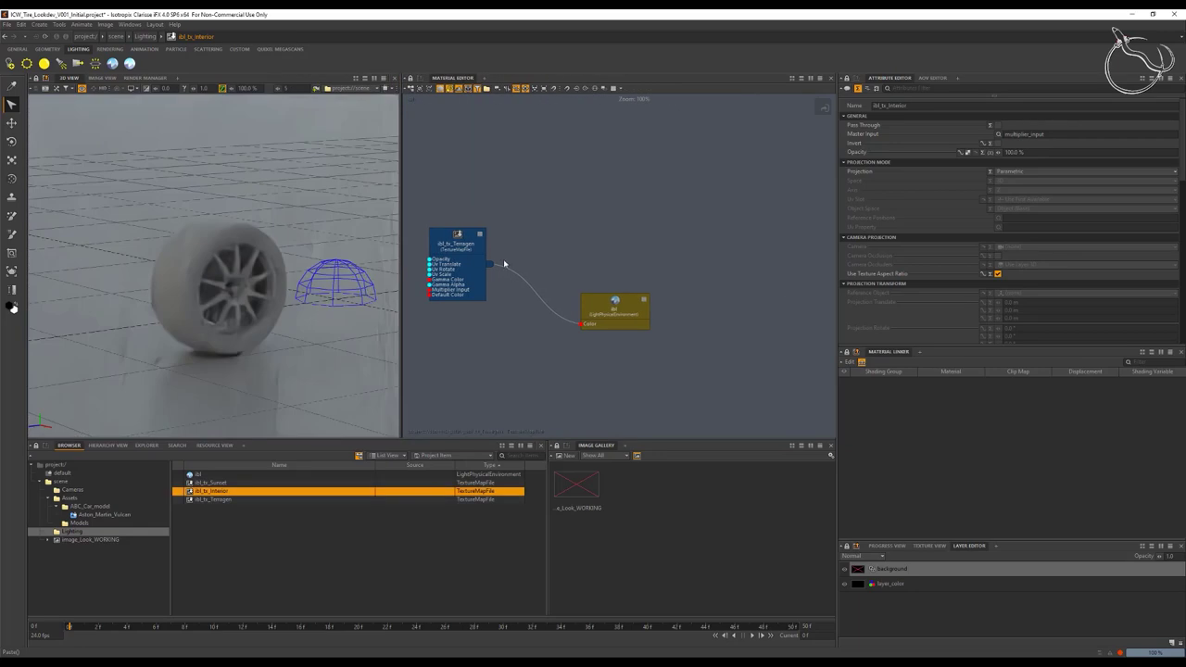
left_click(735, 285)
left_click_drag(616, 309, 740, 282)
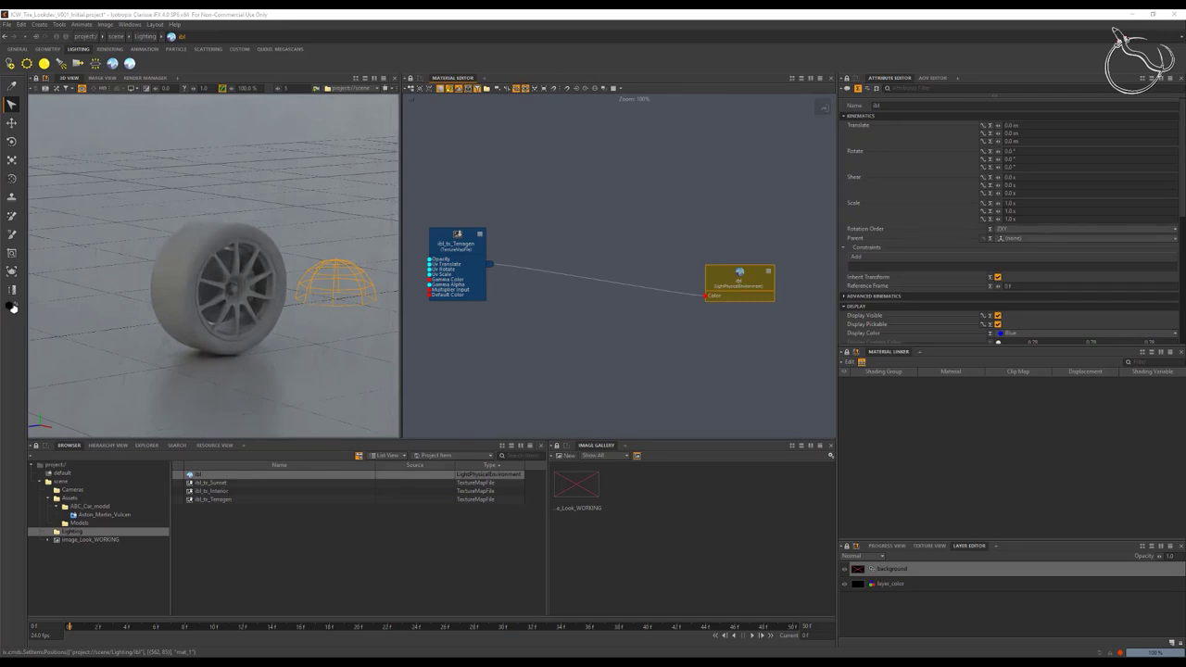
Step: Set the exposure of the ibl environment light to 0.5
scroll(945, 213, "down", 4)
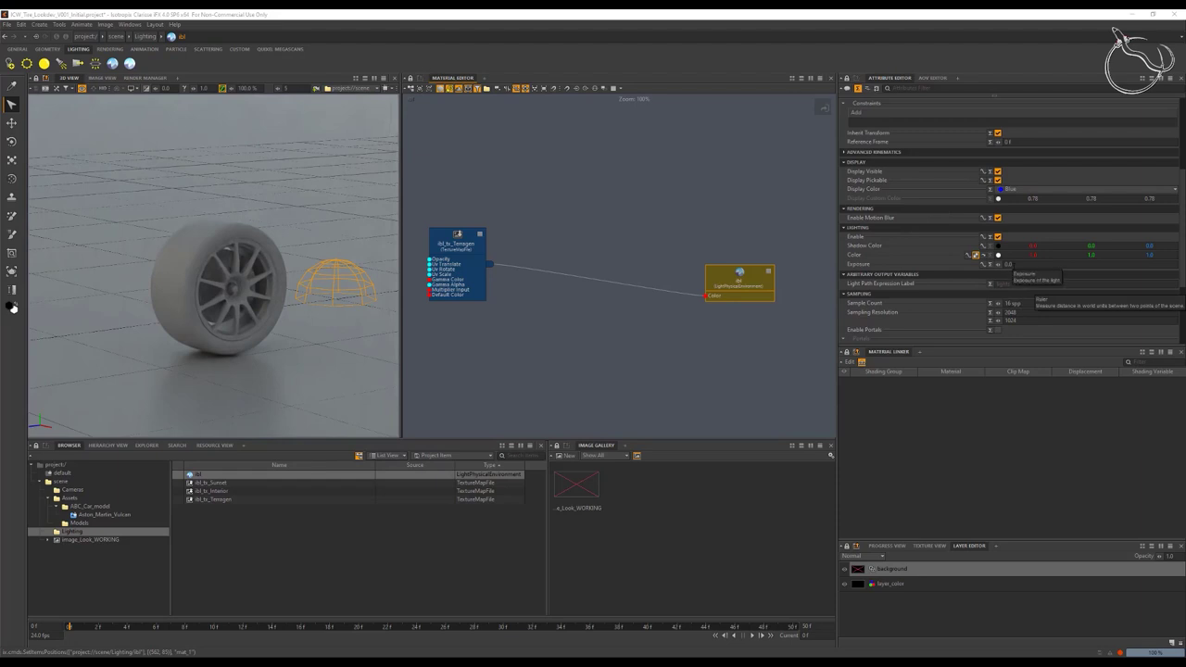
double_click(1008, 264)
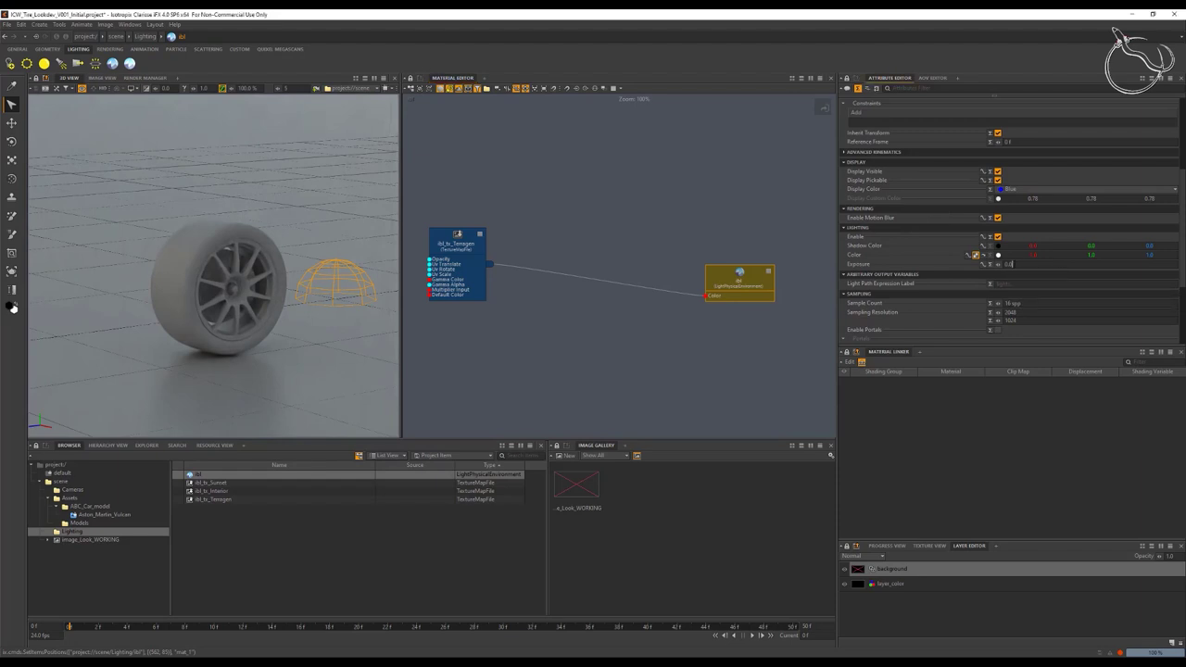
type("0.5")
key("Tab")
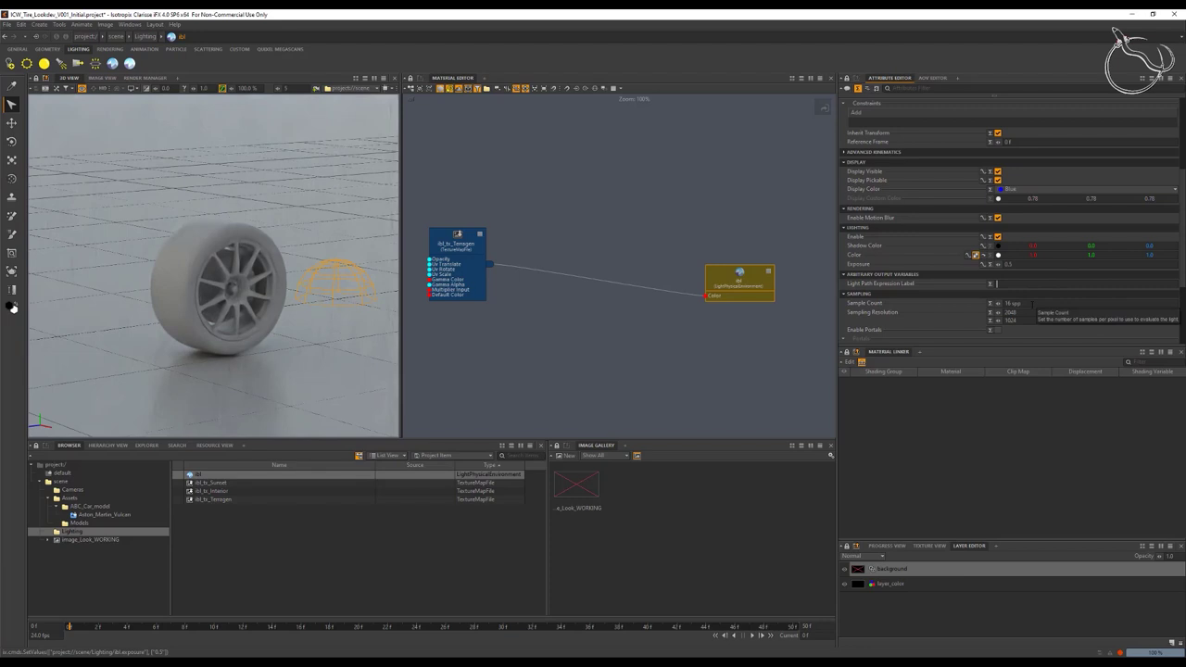
Step: Set the ibl light's sample count to 512 and collapse the ibl_tx_Terragen node in the material graph
double_click(1032, 304)
type("1")
key("Return")
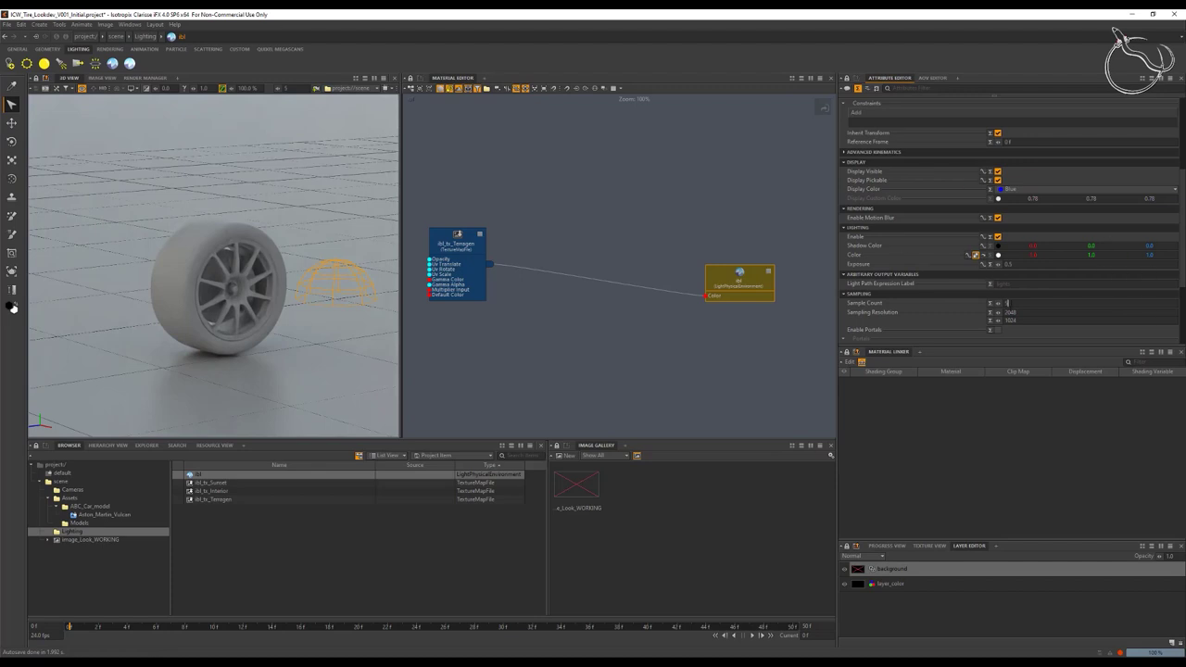
type("512")
key("Tab")
scroll(984, 158, "up", 5)
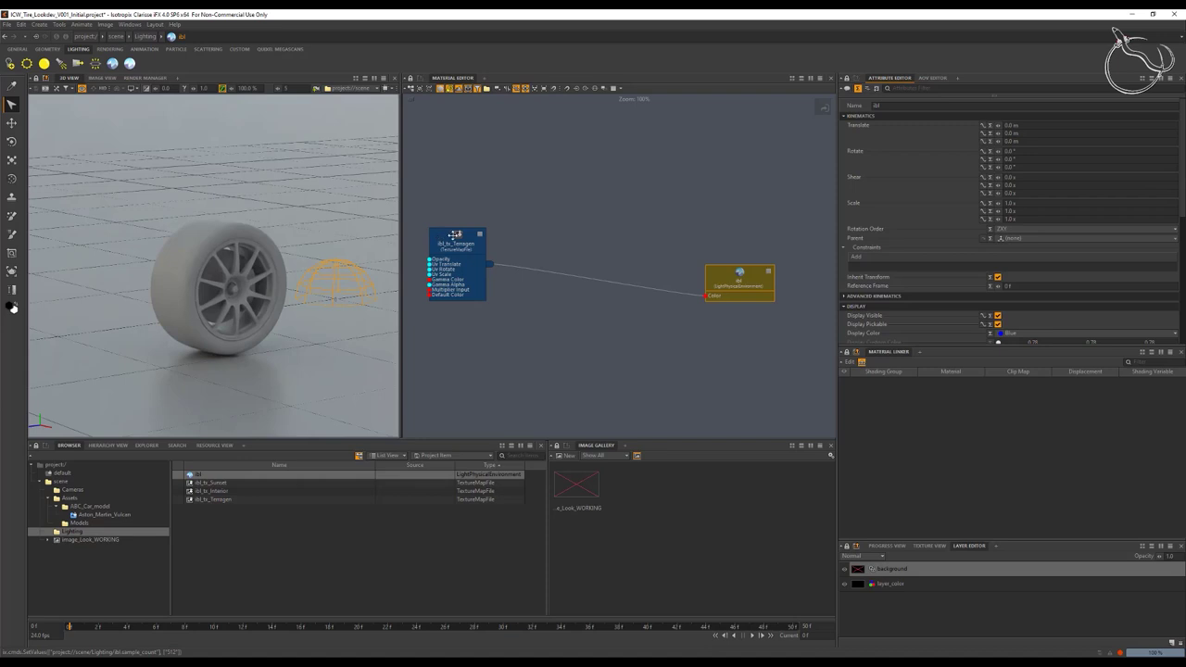
left_click(479, 232)
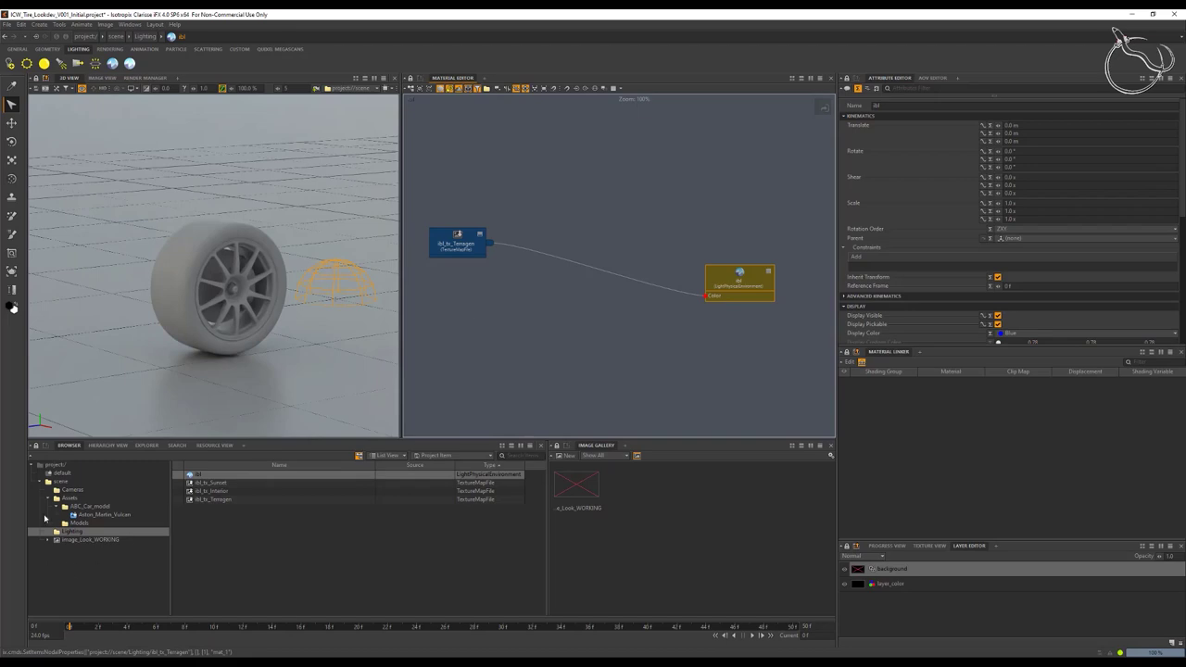
Step: Create a new context inside the scene context and name it Textures
left_click(59, 482)
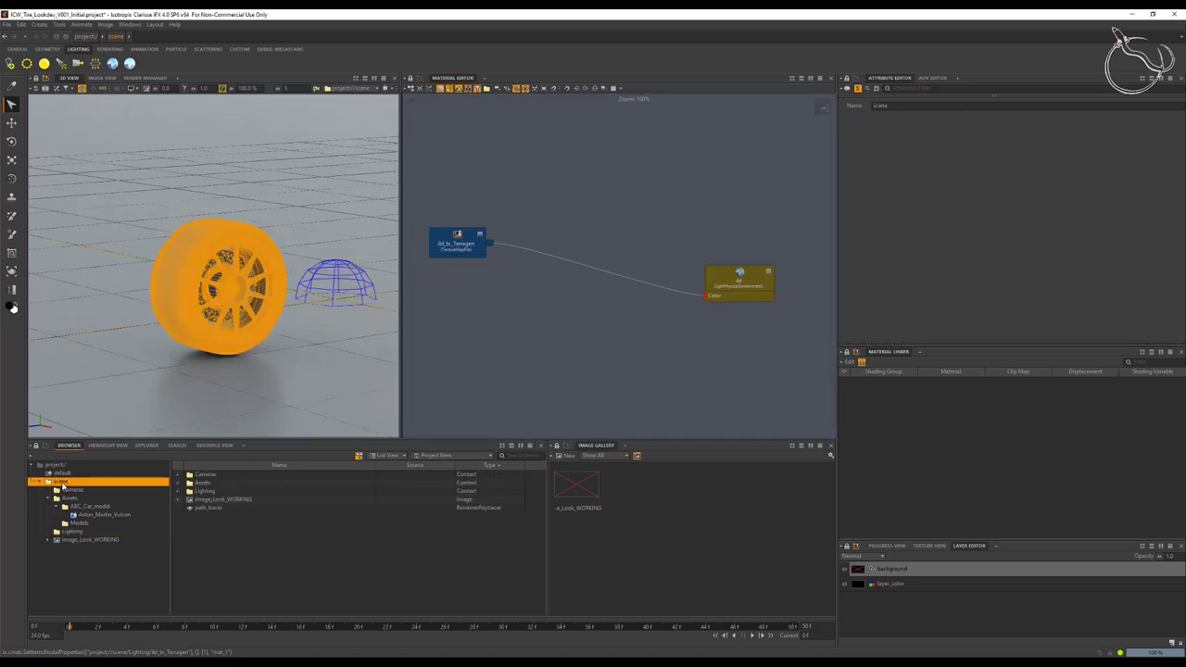
key("ctrl+shift+n")
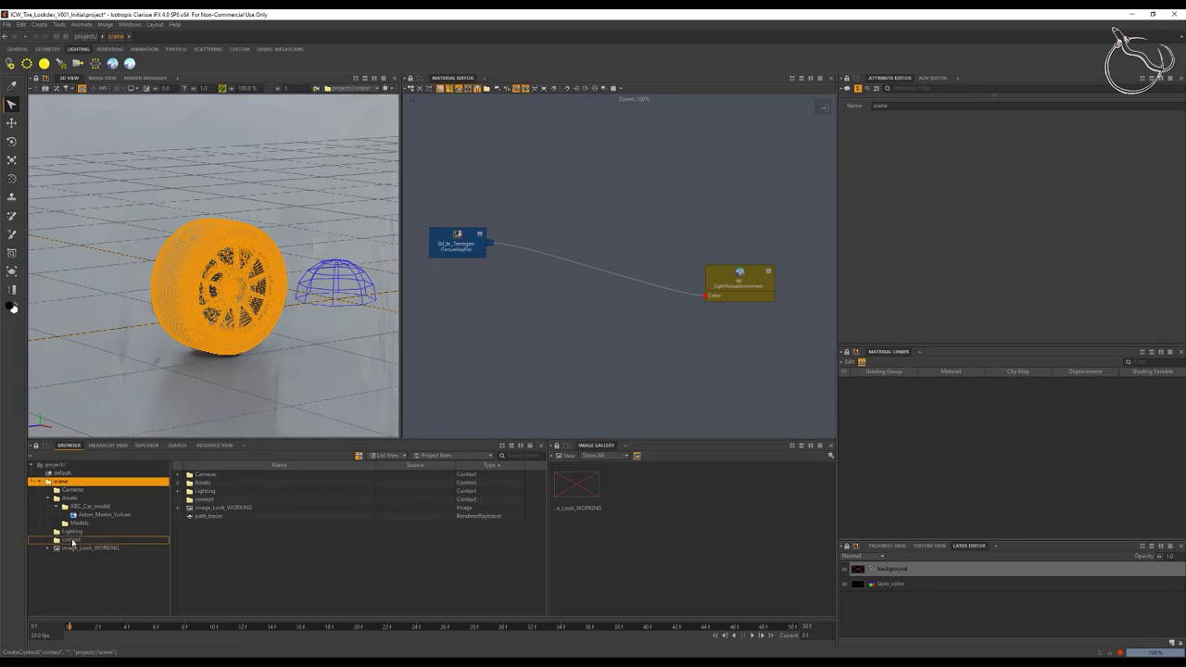
left_click(72, 541)
type("Textures")
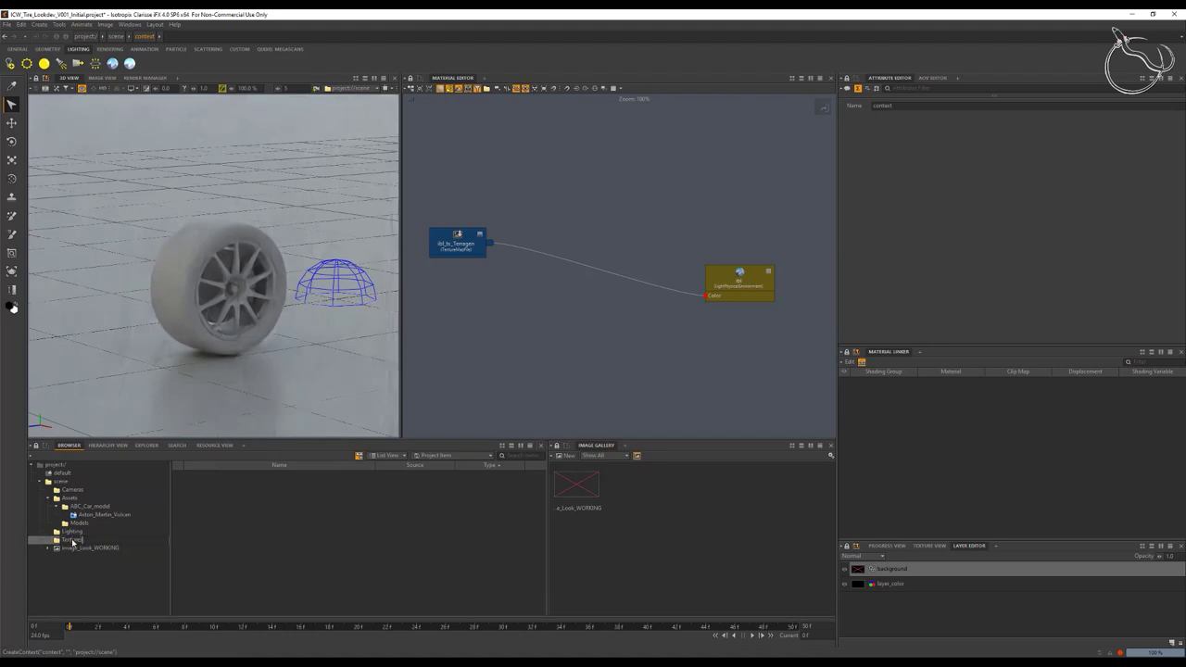
key("Return")
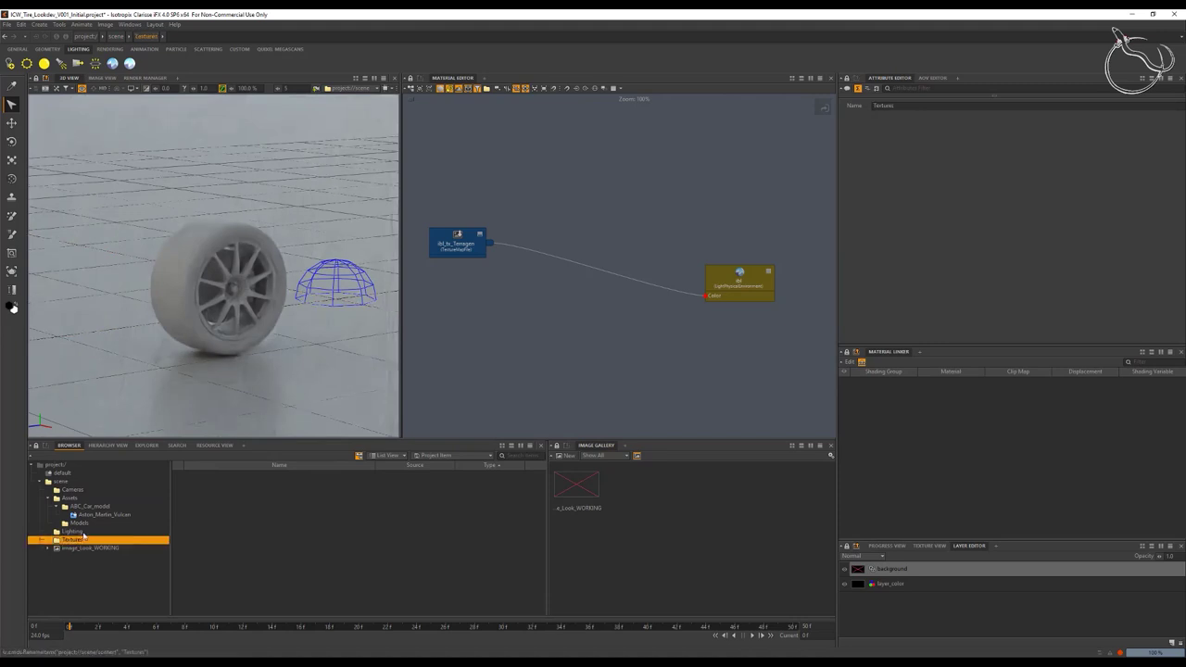
Step: Insert a Multi Blend texture in the Lighting context between ibl_tx_Terragen and the ibl light's Color input
left_click(74, 531)
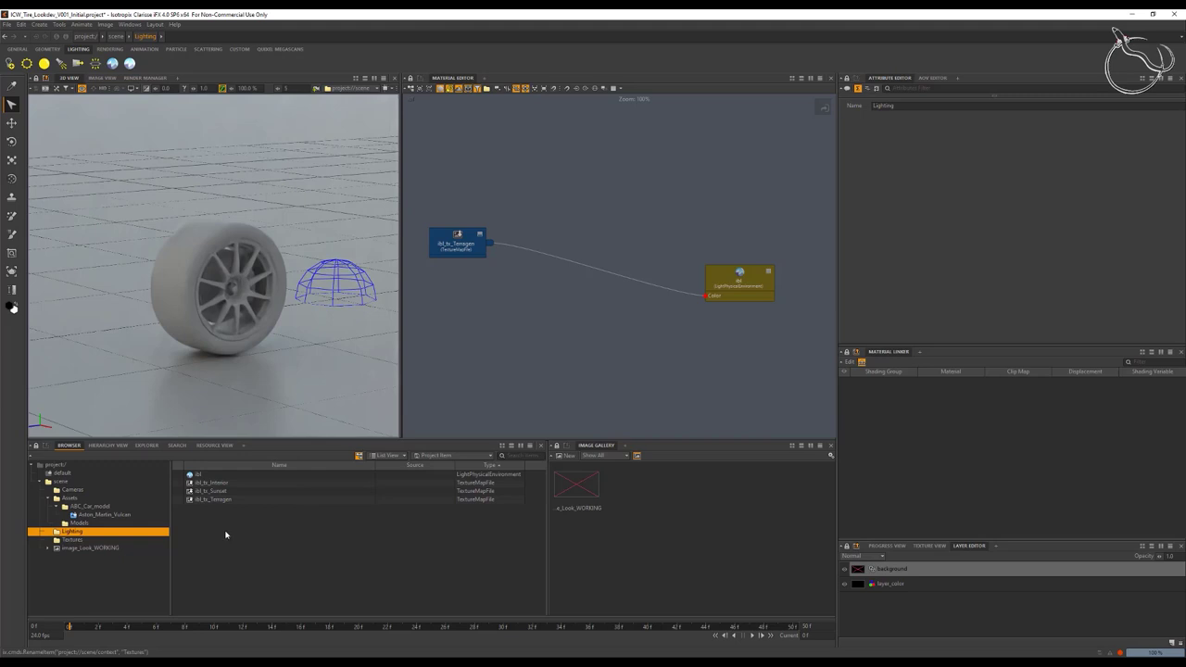
left_click(411, 89)
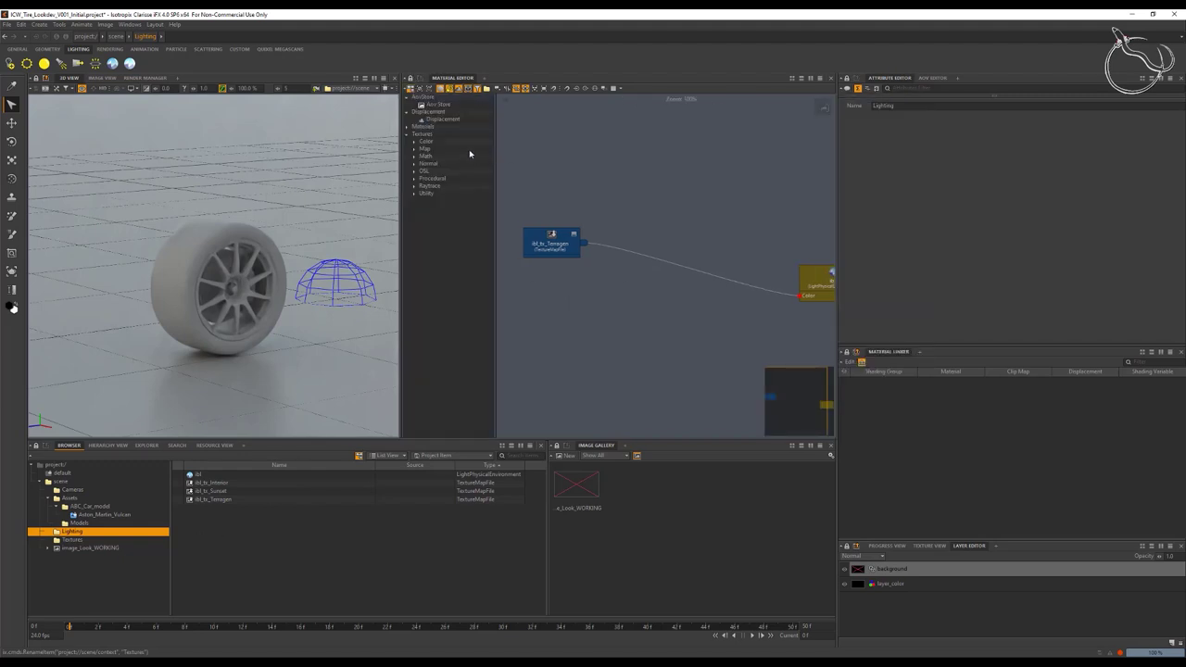
left_click(414, 143)
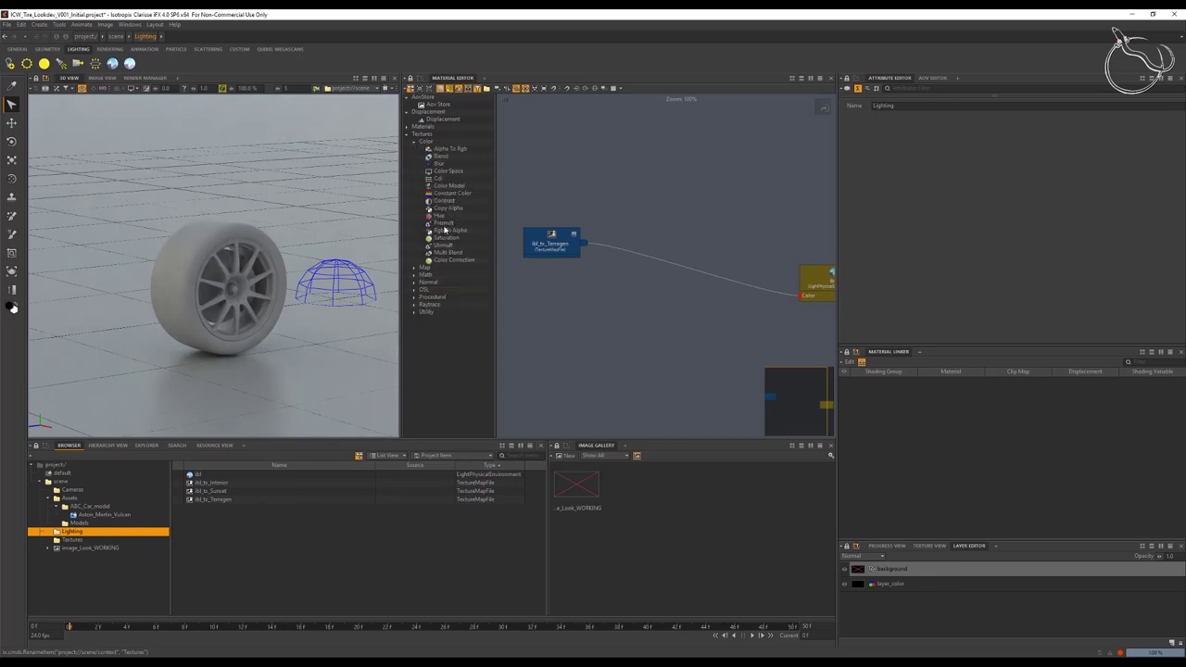
left_click_drag(445, 254, 664, 261)
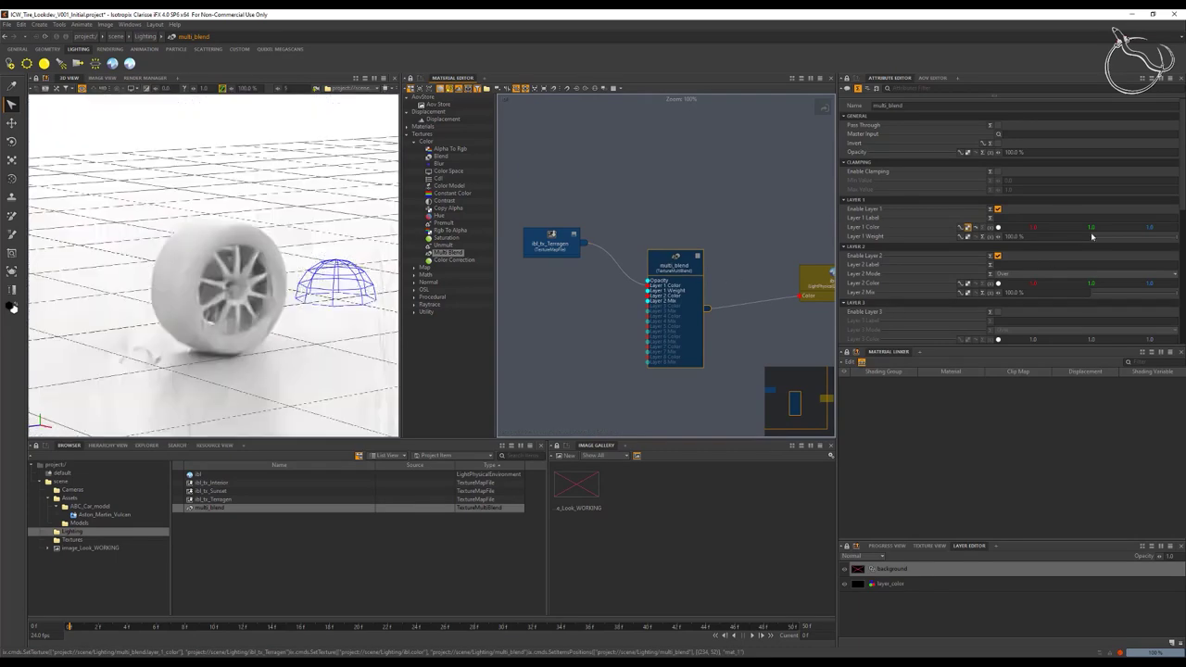
Step: Label layer 1 of the multi_blend texture as Terragen
left_click(996, 218)
type("Terra")
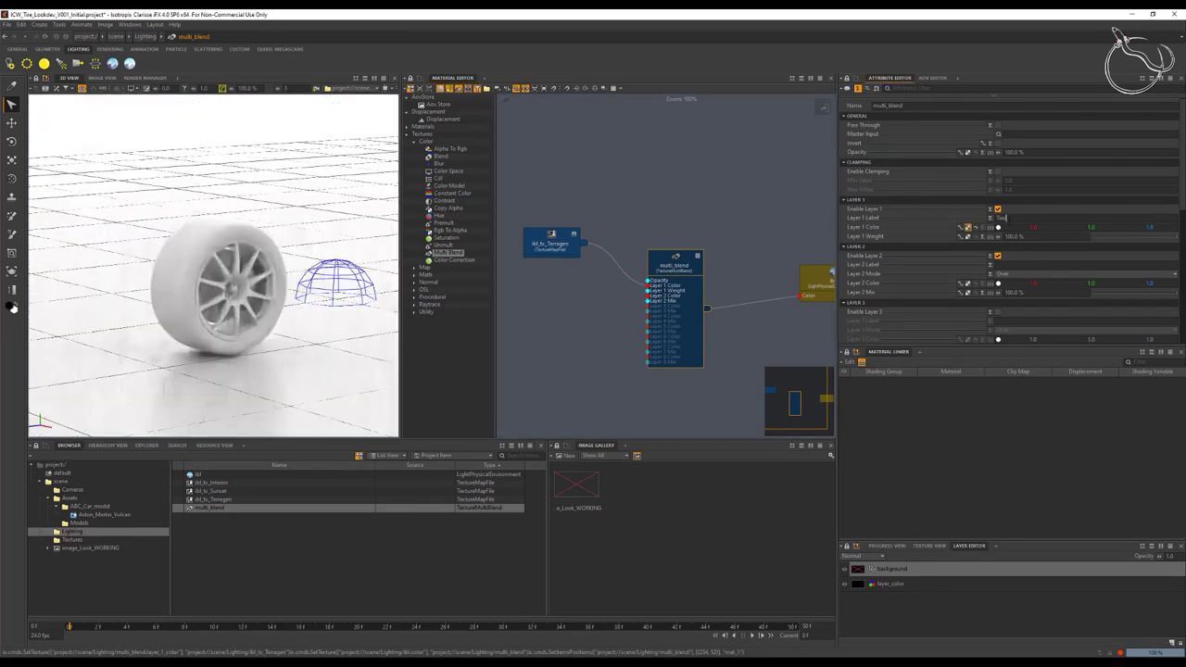
type("gen")
key("Return")
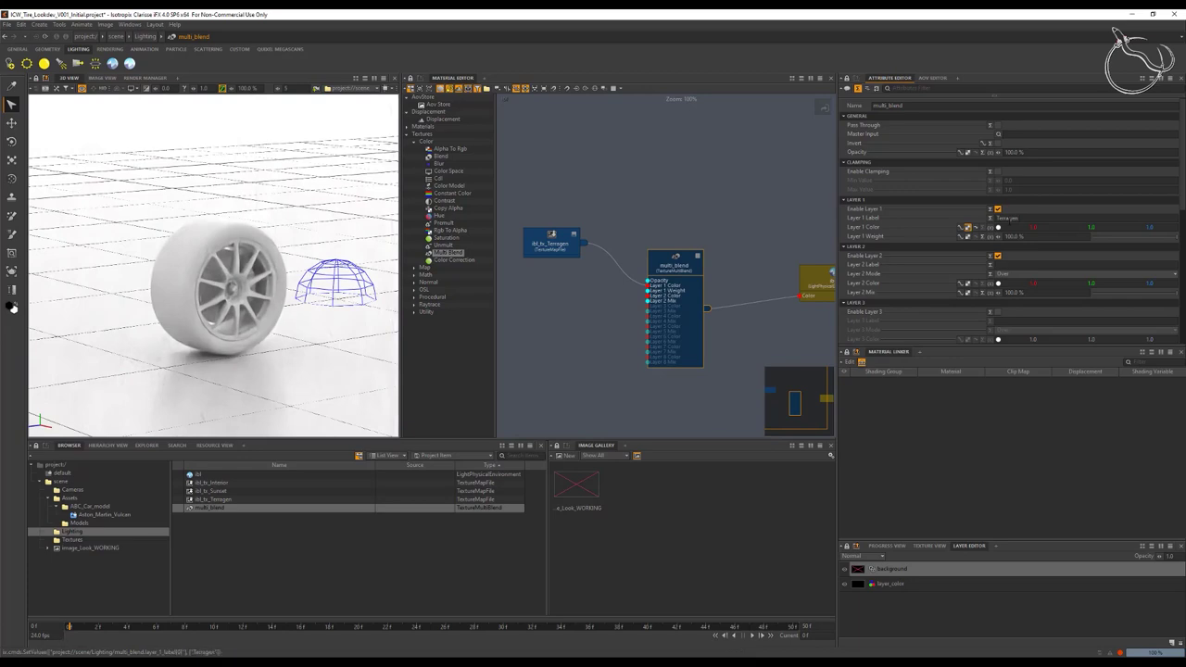
left_click(998, 257)
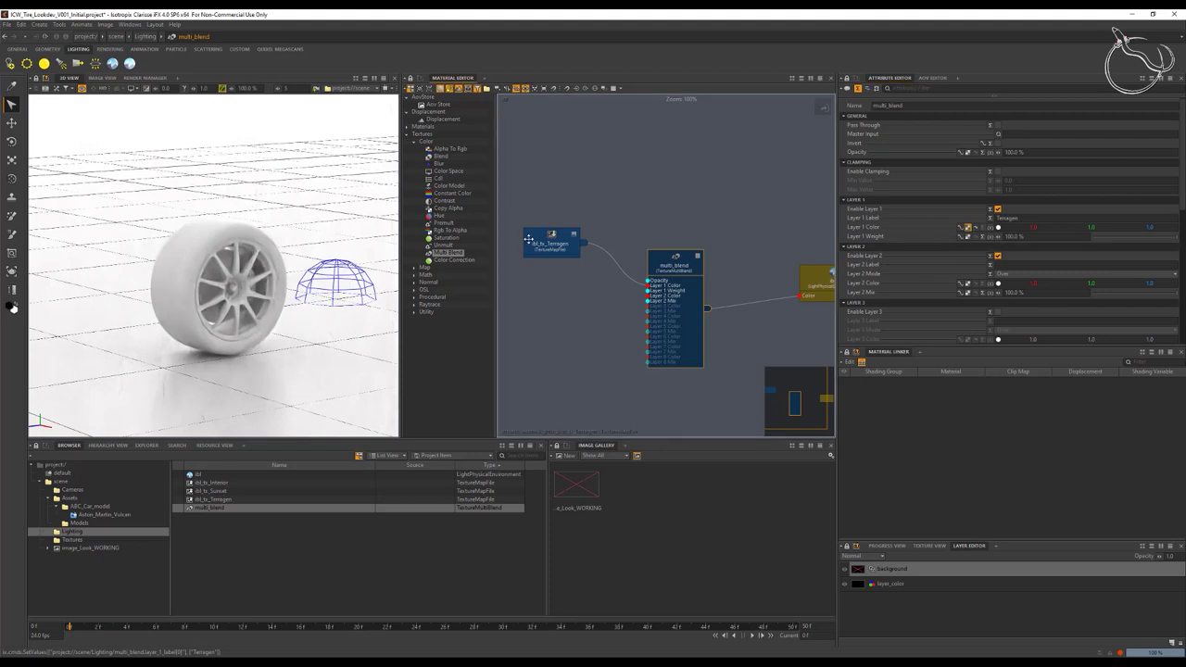
Step: Bring ibl_tx_Sunset into the material graph as multi_blend's Layer 2 Color and collapse its node
left_click(215, 500)
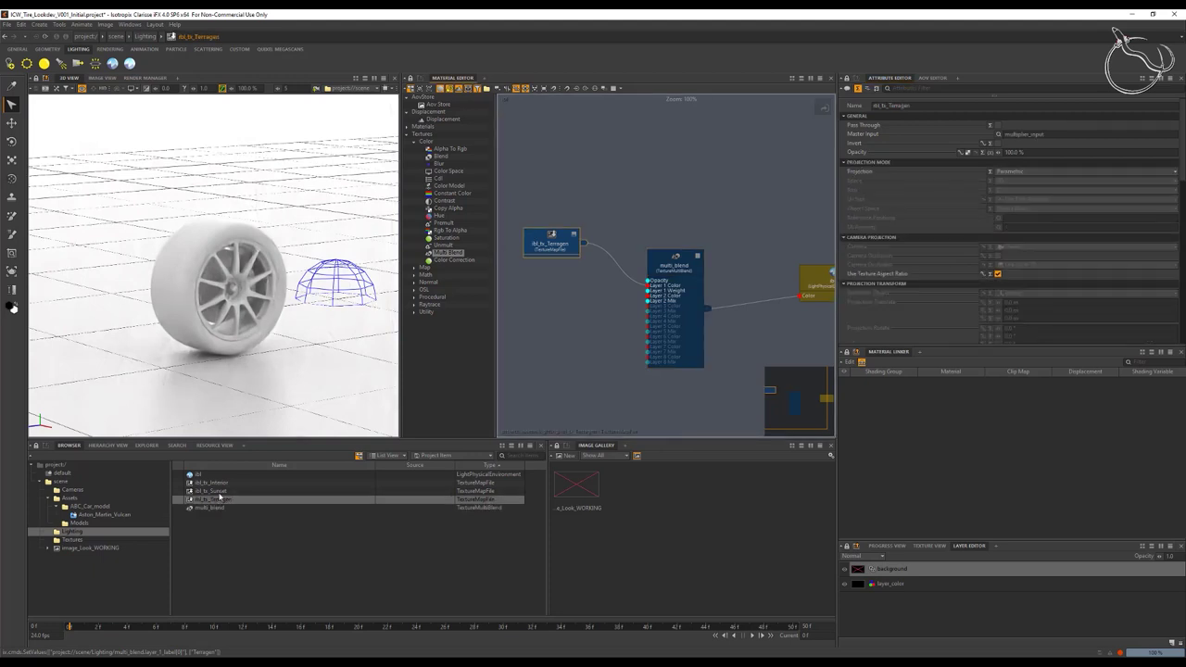
left_click_drag(211, 499, 647, 295)
left_click(565, 295)
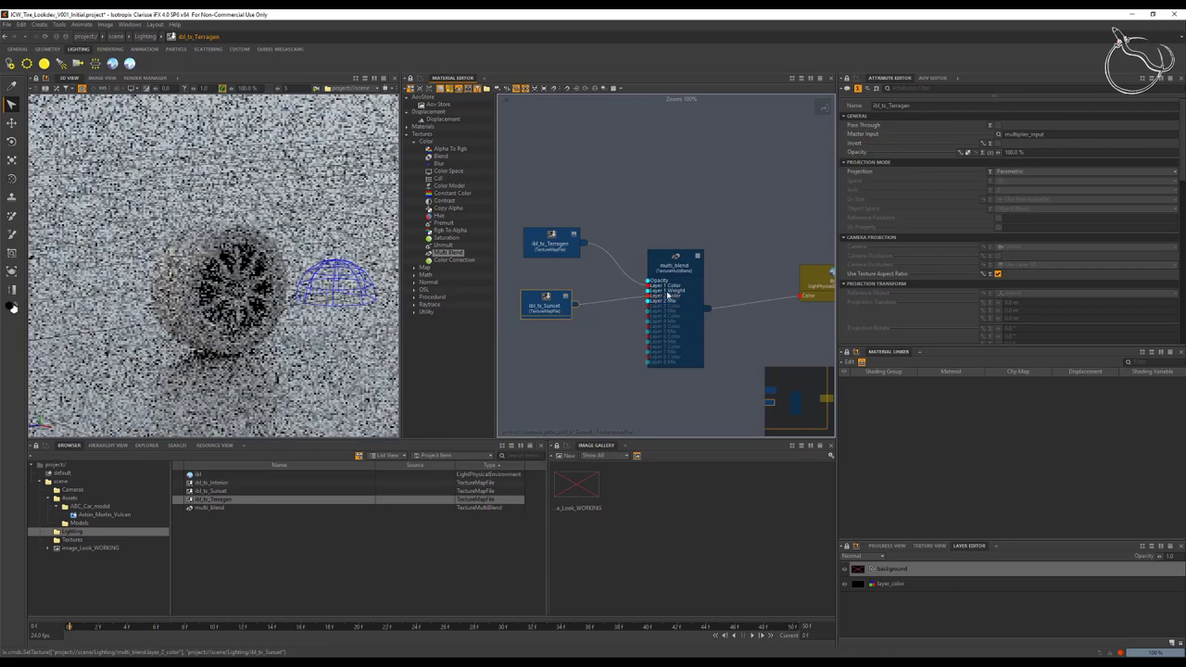
Step: Label layer 2 of the multi_blend texture as Sunset
left_click(651, 258)
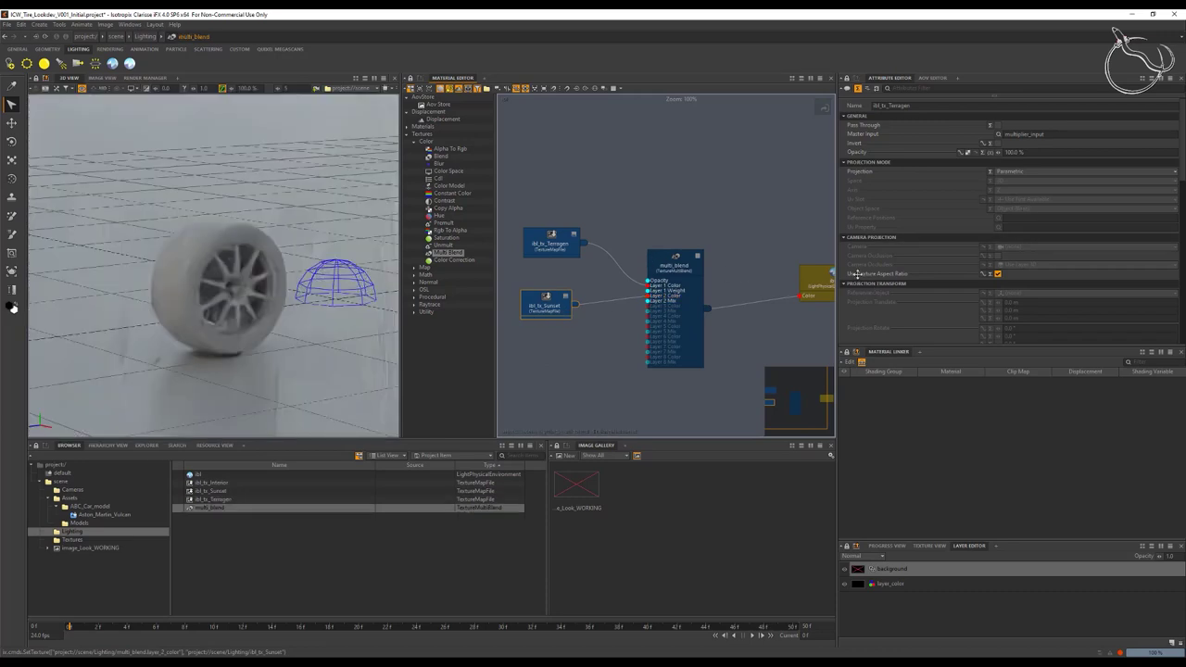
left_click(999, 265)
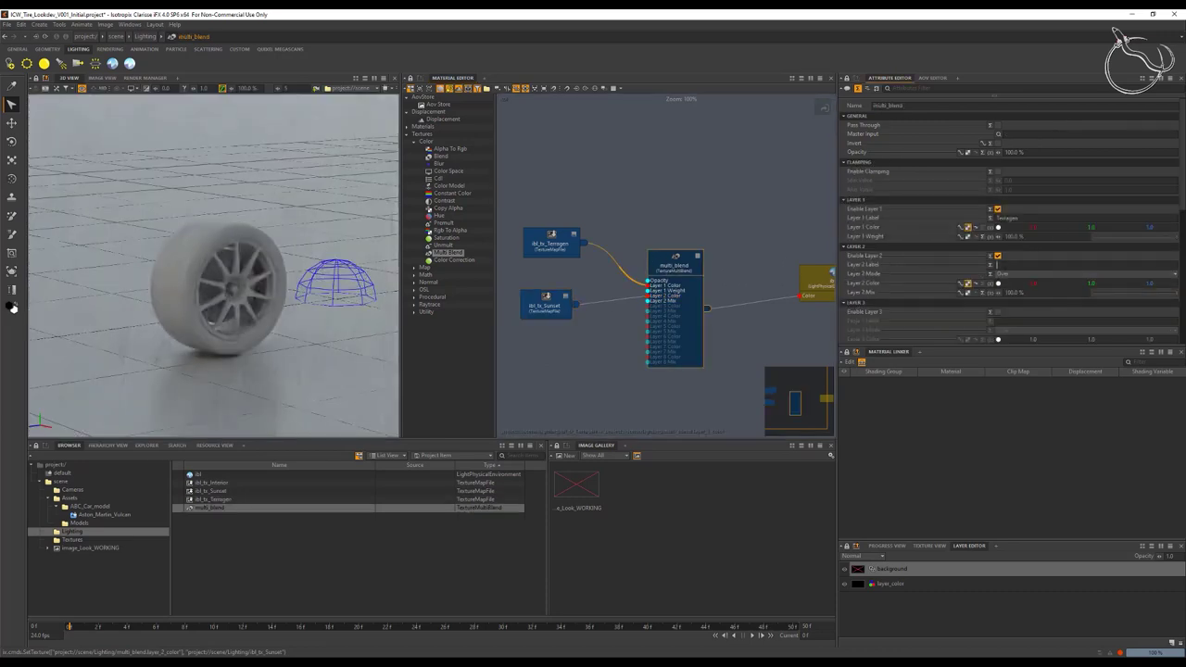
type("Sunset")
key("Return")
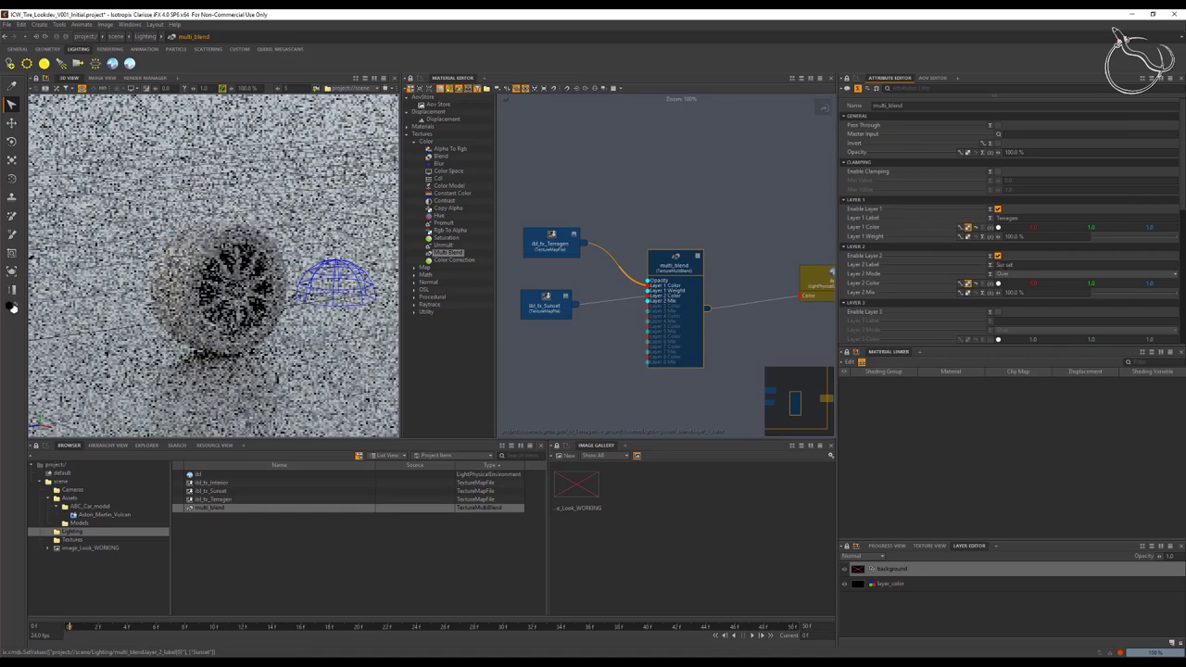
Step: Add ibl_tx_Interior to the material graph, place it below the ibl_tx_Sunset node and collapse it
left_click(209, 483)
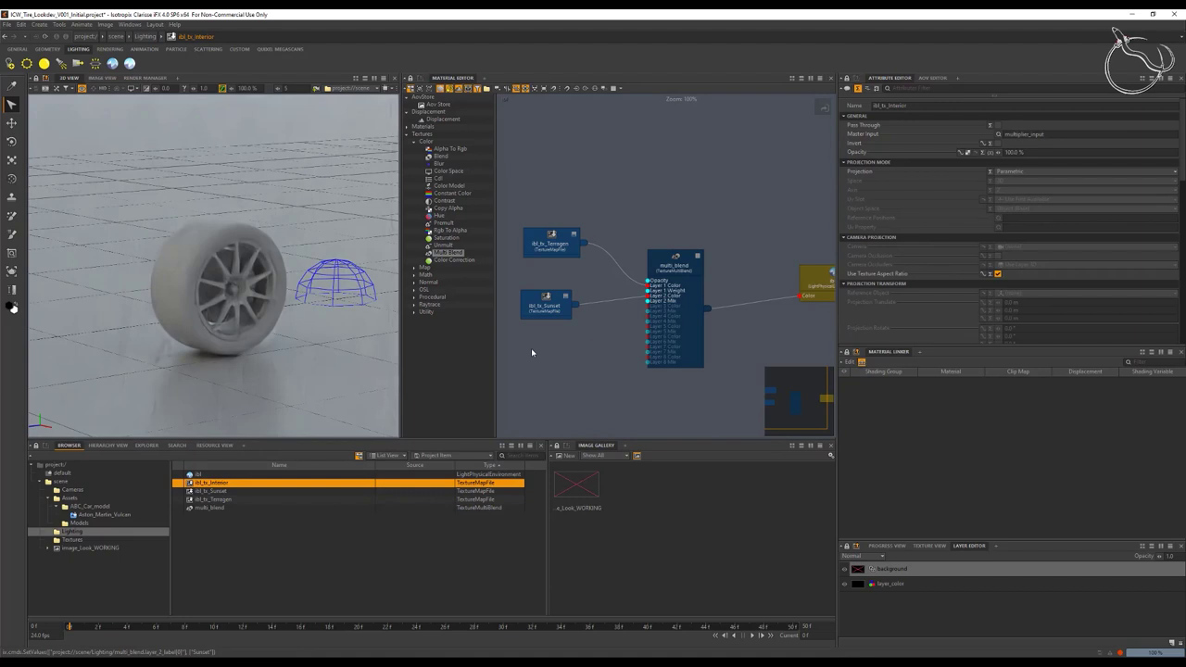
left_click_drag(221, 485, 591, 382)
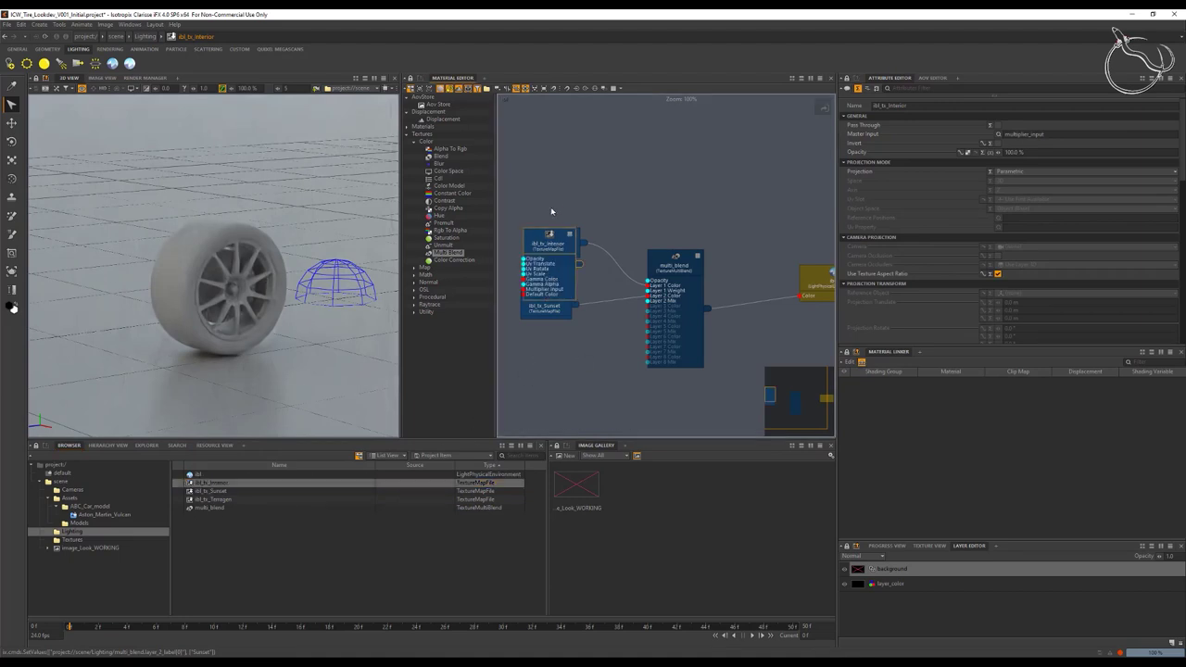
left_click_drag(551, 237, 559, 339)
left_click(559, 339)
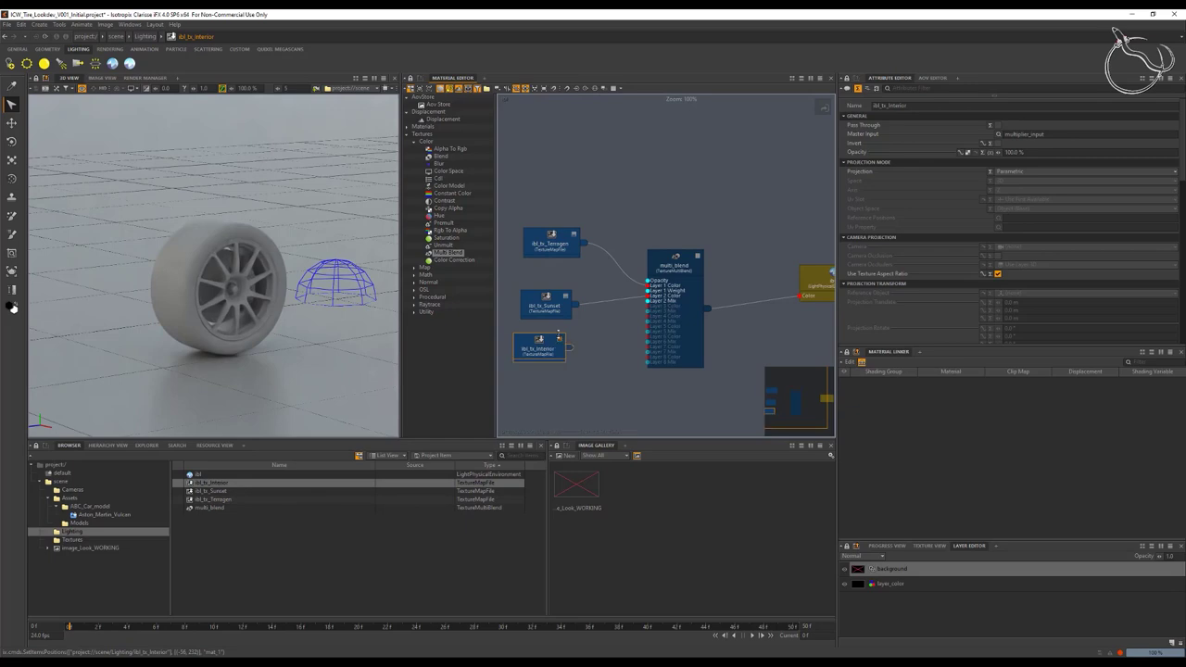
Step: Enable layer 3 of multi_blend and connect ibl_tx_Interior to its Layer 3 Color input
left_click(669, 258)
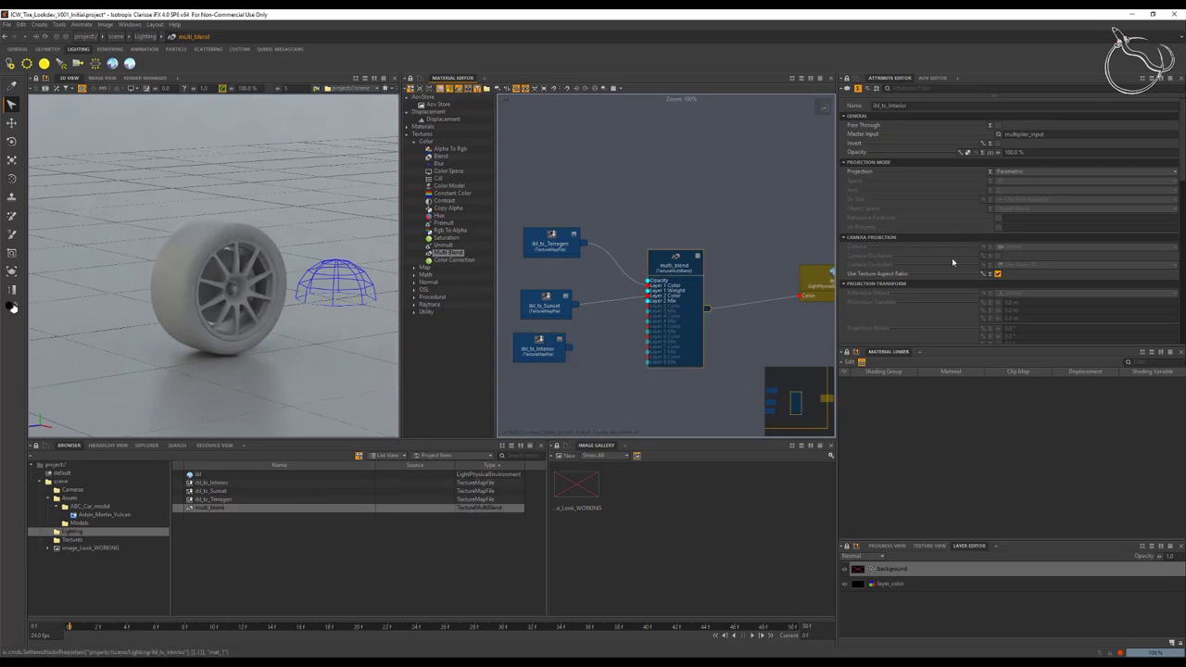
left_click(998, 313)
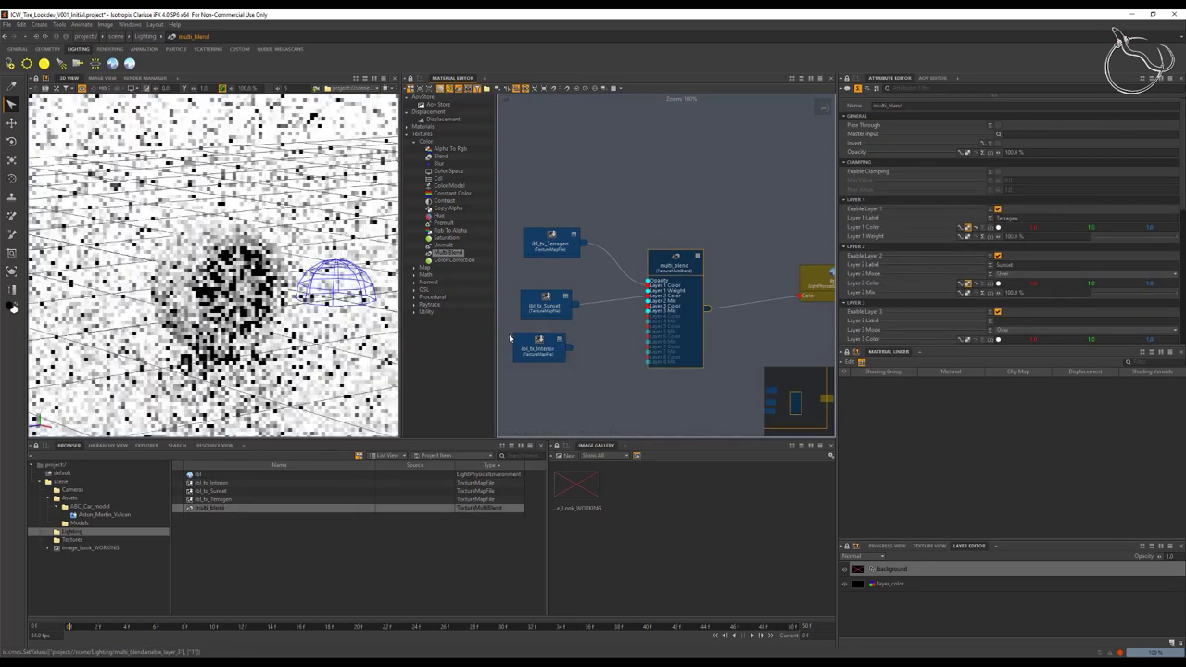
left_click_drag(569, 349, 646, 312)
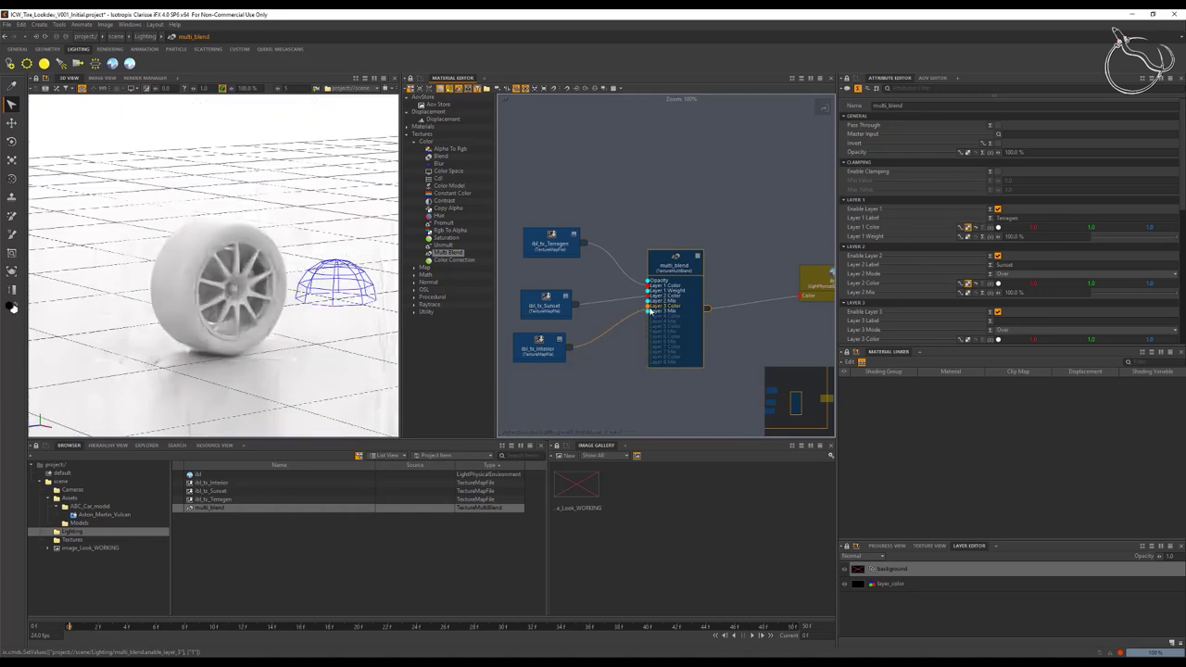
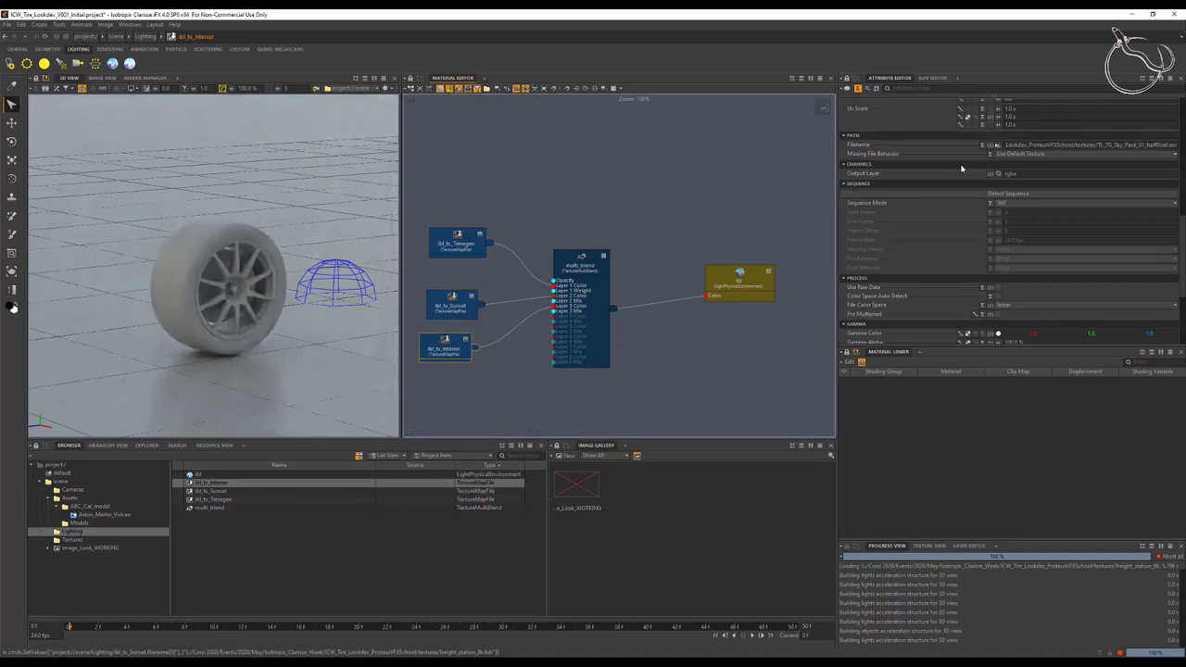
Step: Load autoshop_01_8k.hdr into the ibl_tx_Interior texture map and show the Texture View in a taller pane
left_click(998, 145)
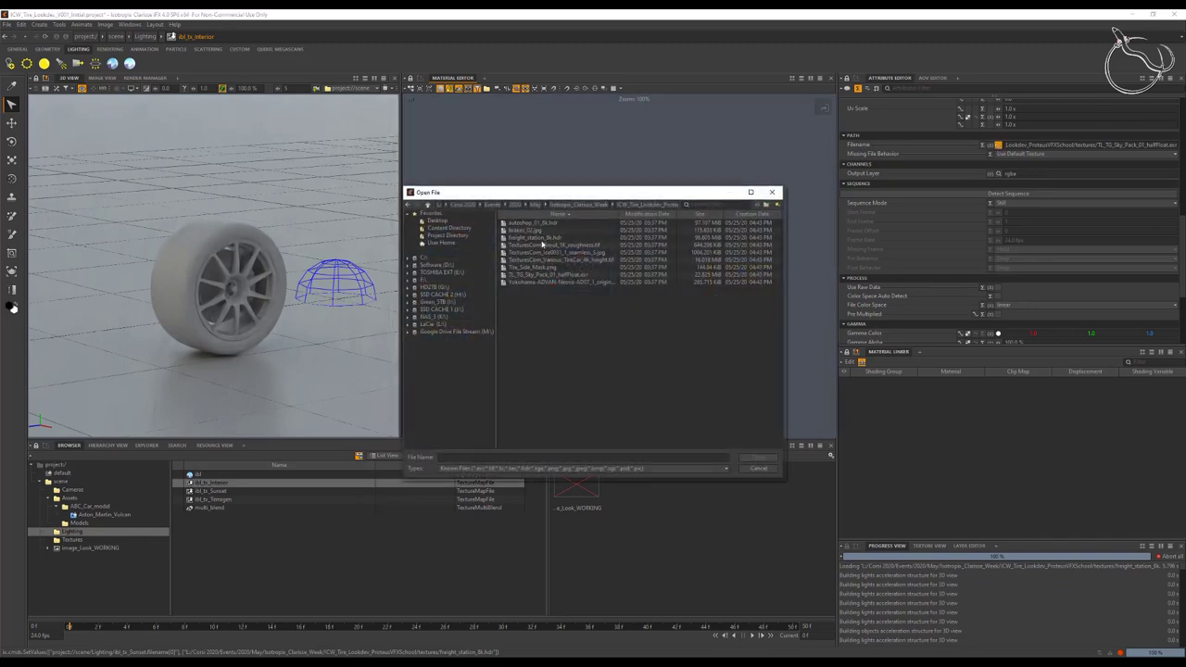
double_click(532, 223)
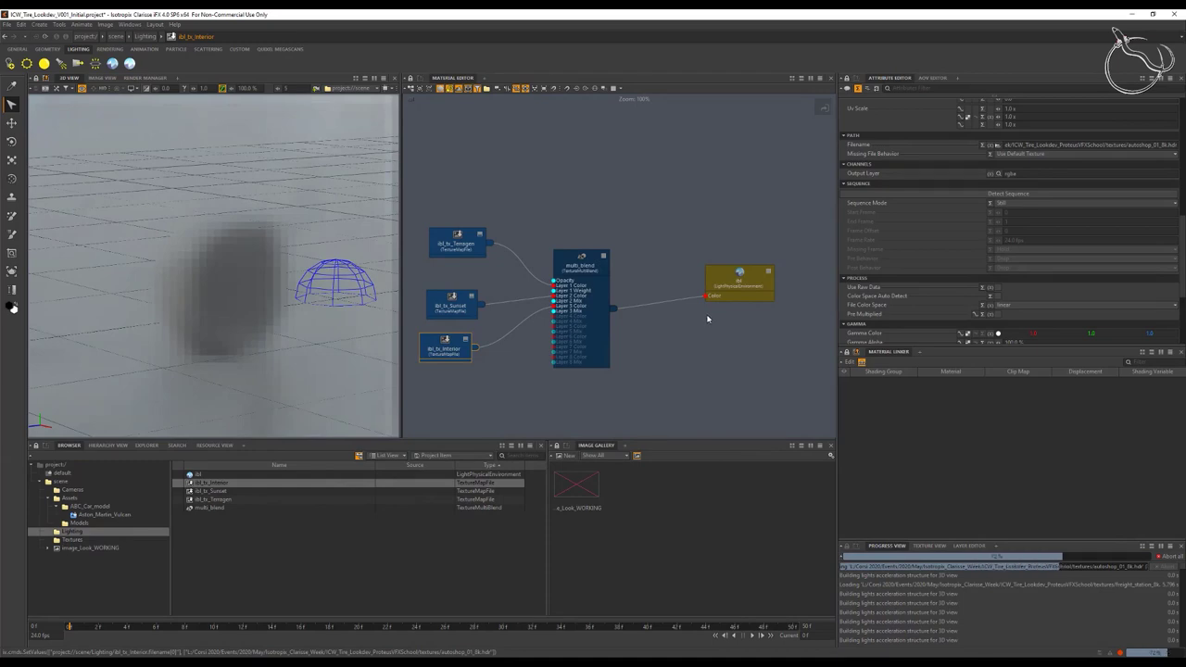
left_click(930, 545)
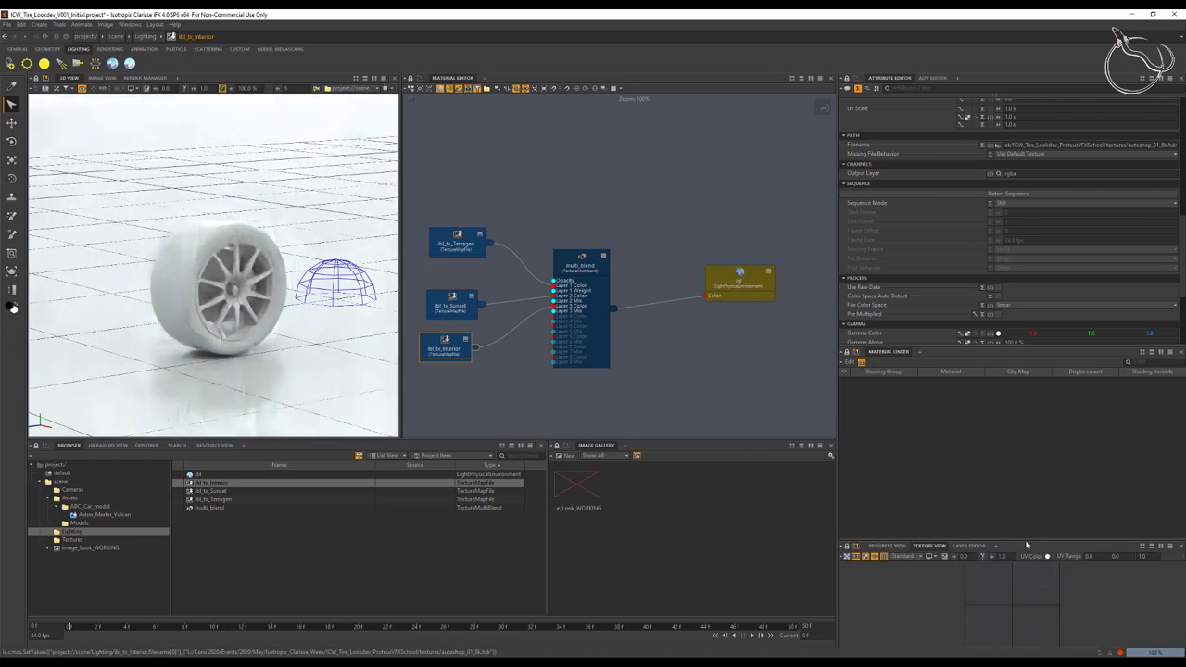
left_click_drag(1026, 537, 1026, 438)
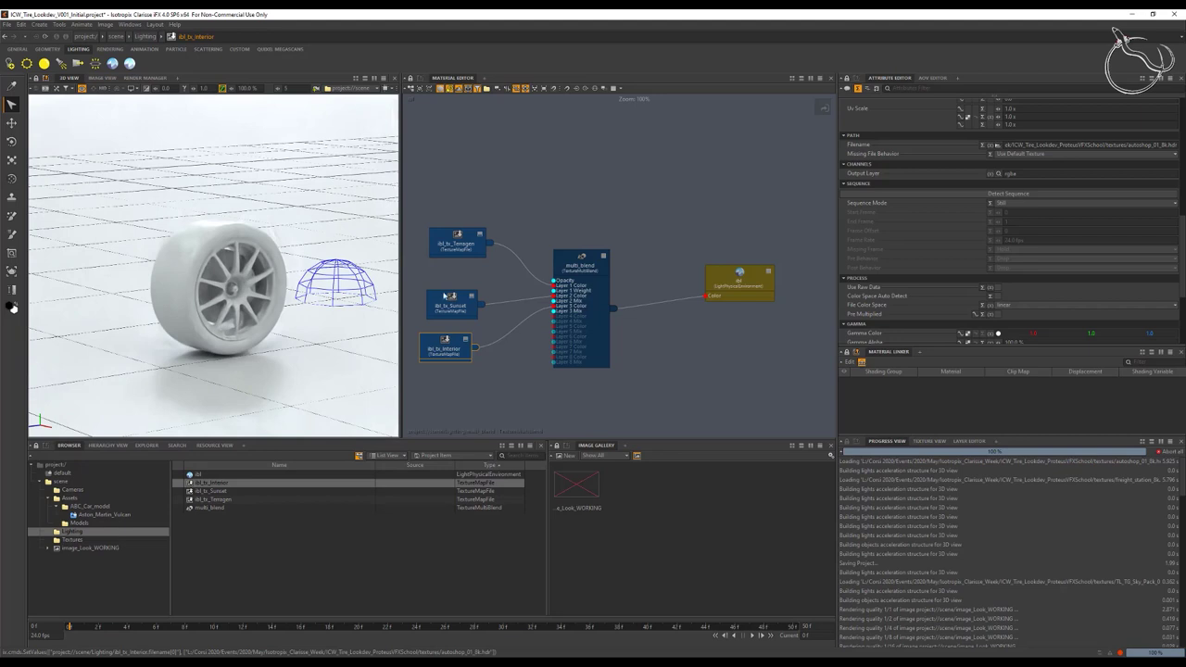
Step: Label layer 3 of the multi_blend texture as Interior
left_click(580, 266)
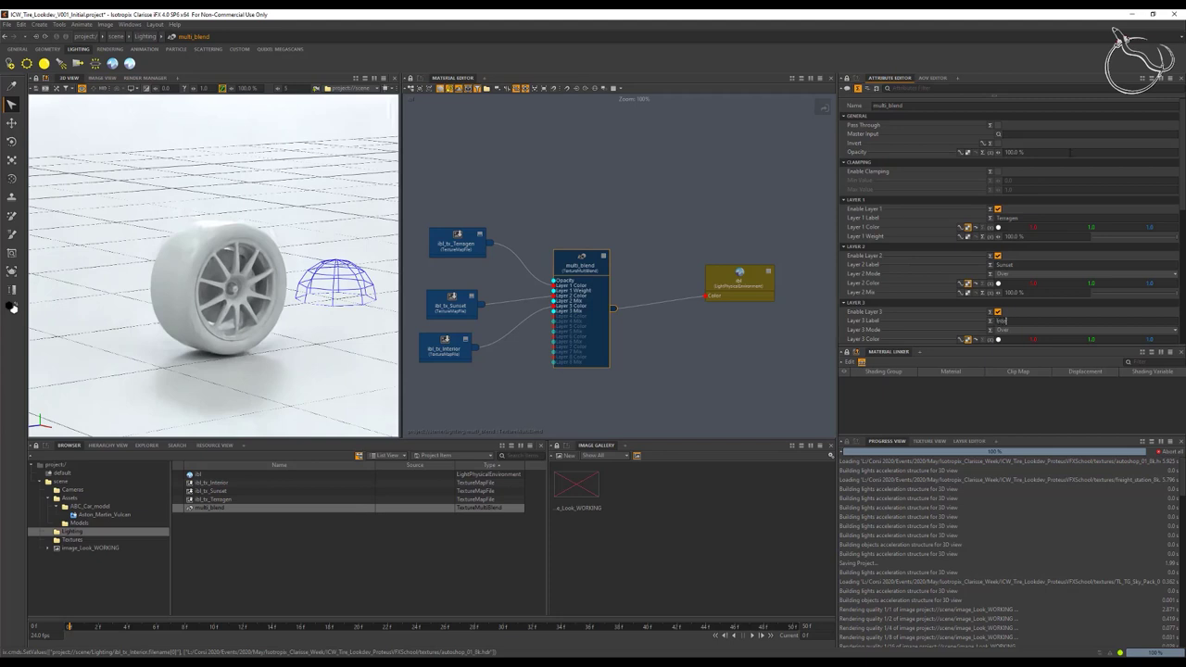
type("Interior")
key("Return")
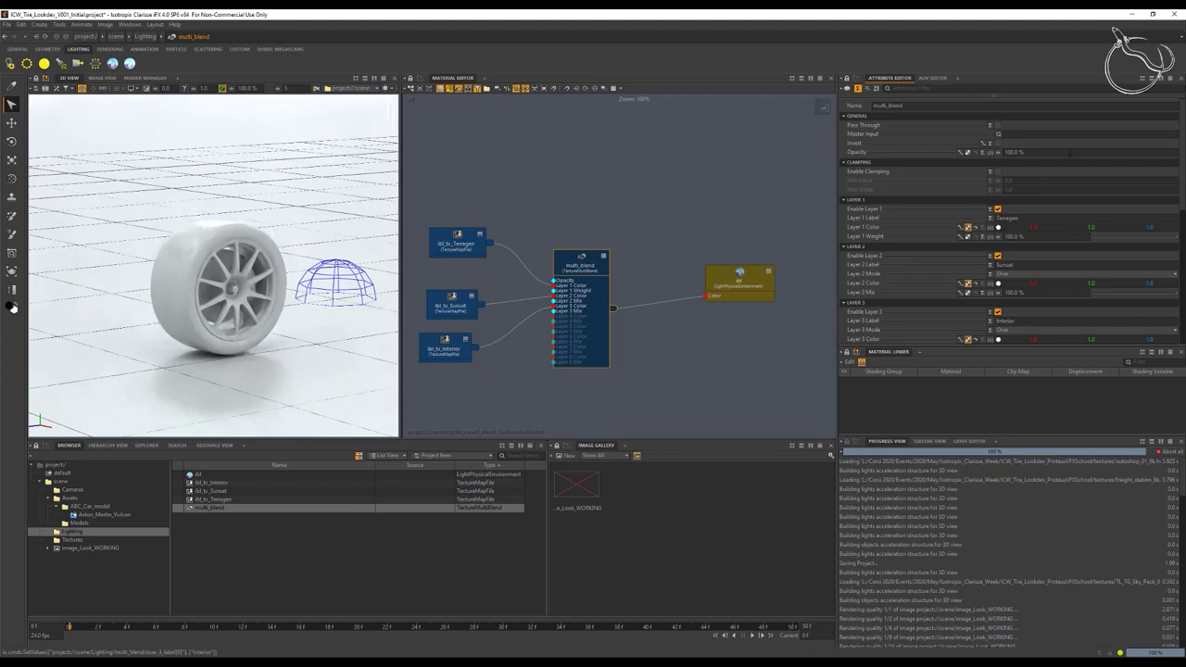
Step: Disable layers 2 and 3 of multi_blend so only Terragen stays enabled, and save the project
left_click(998, 312)
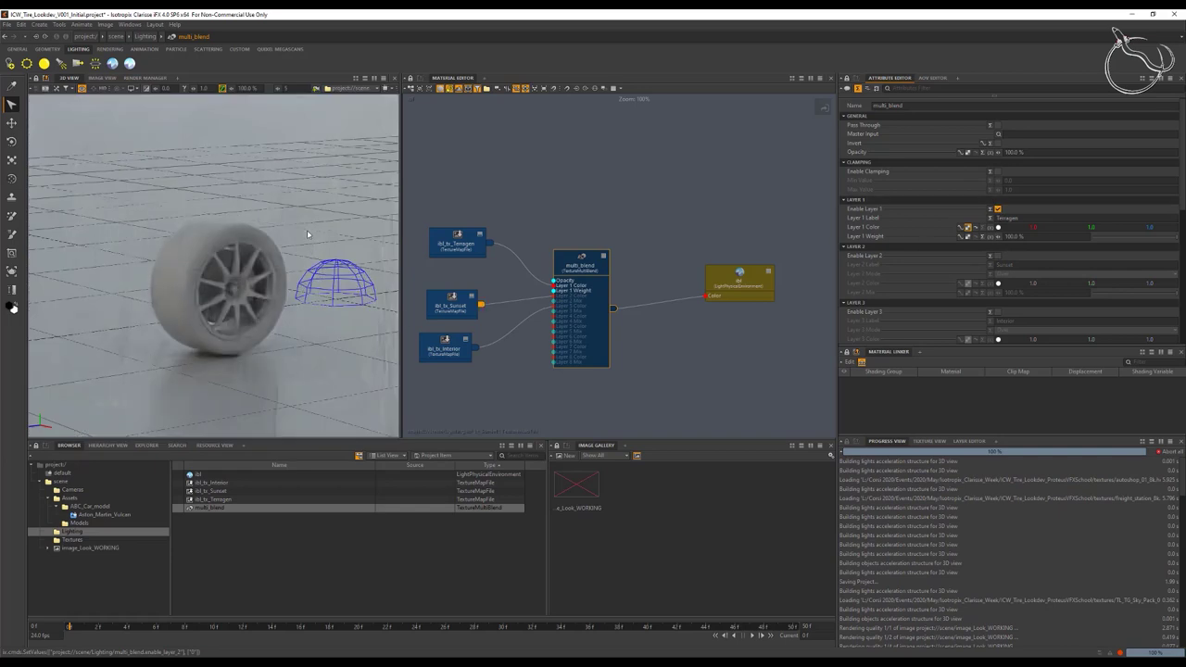
left_click(8, 25)
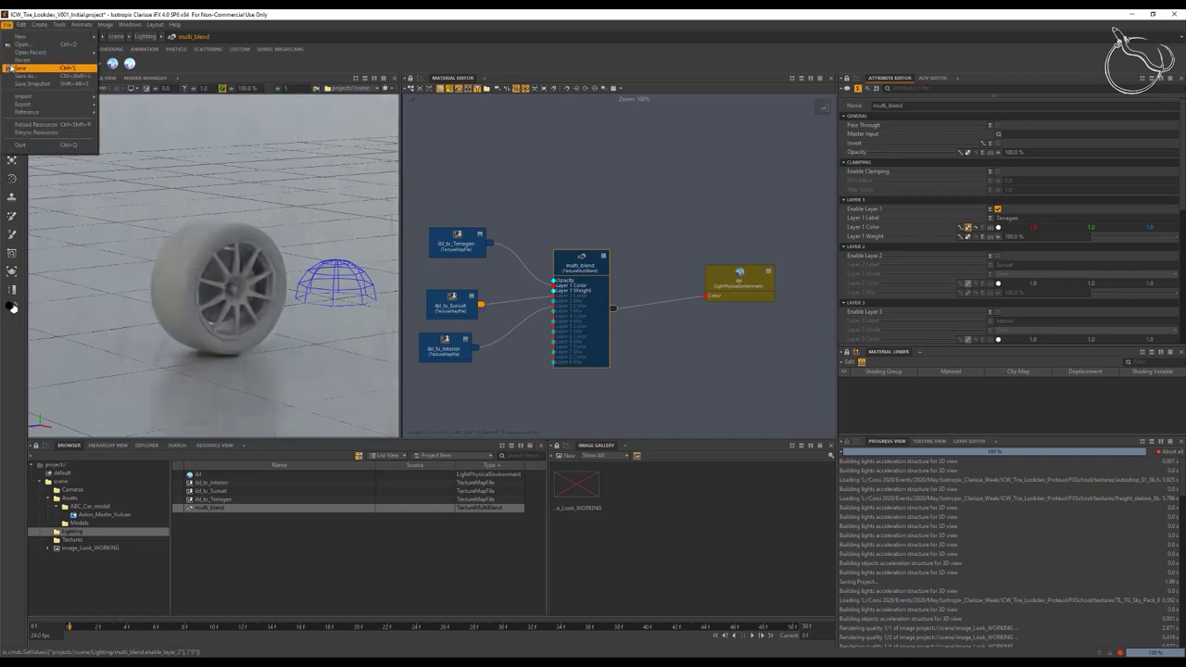
left_click(33, 69)
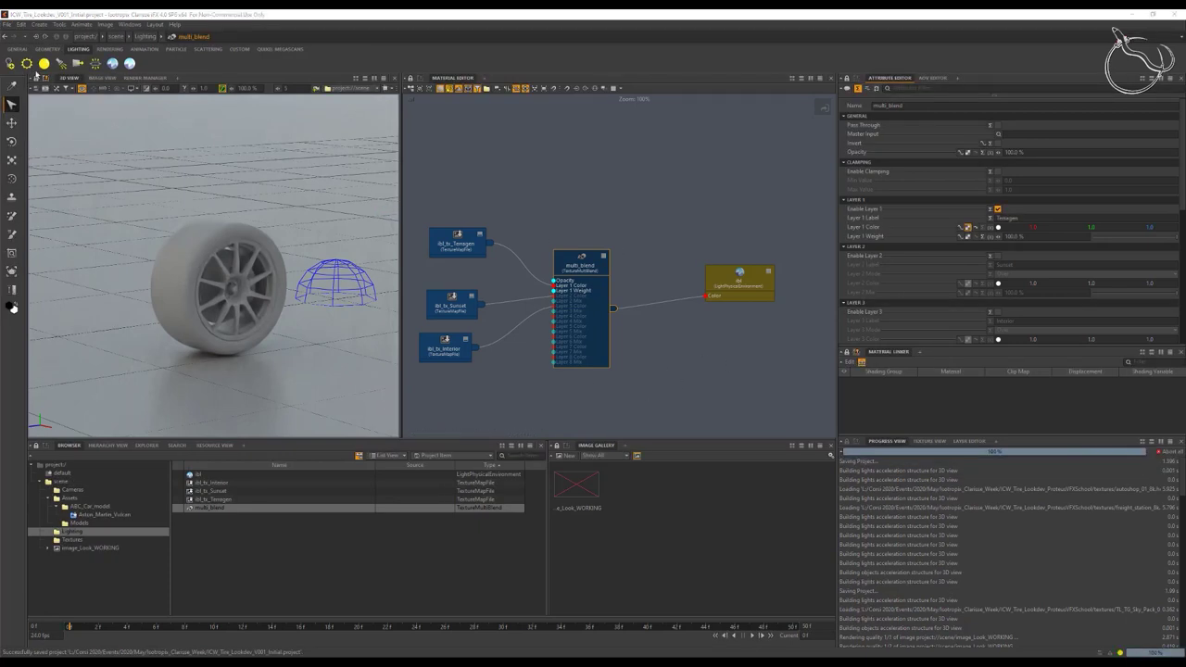
Step: Open the Cameras context, widen the 3D View pane and switch the viewport to a plain shaded preview
left_click(81, 88)
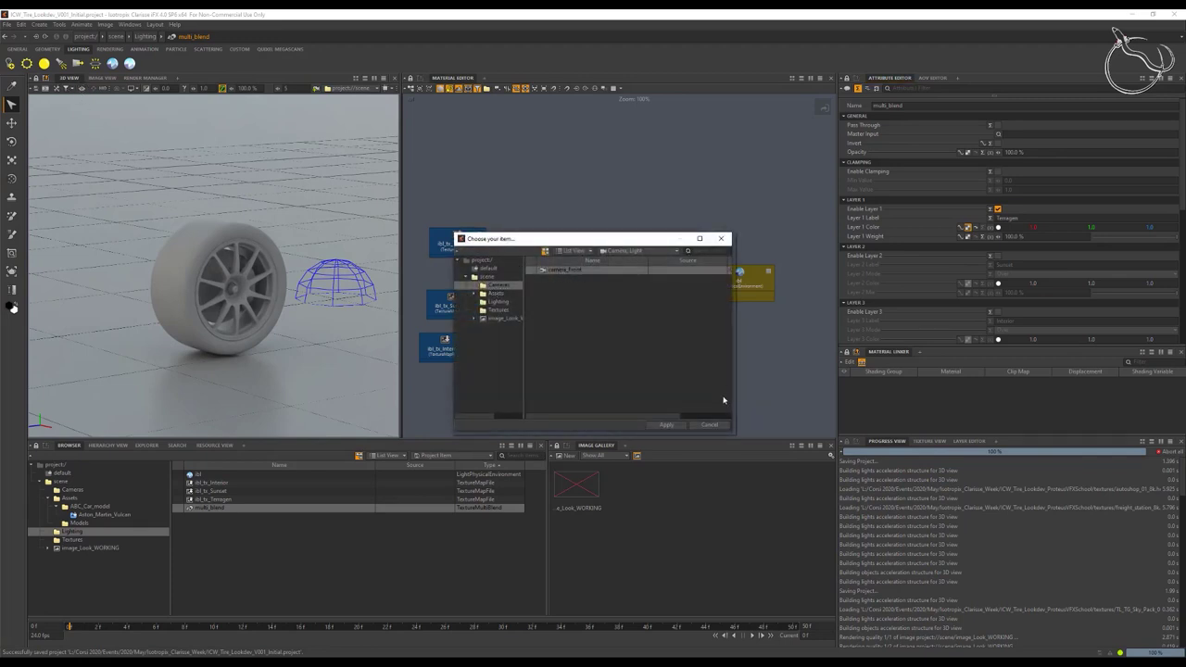
left_click(710, 425)
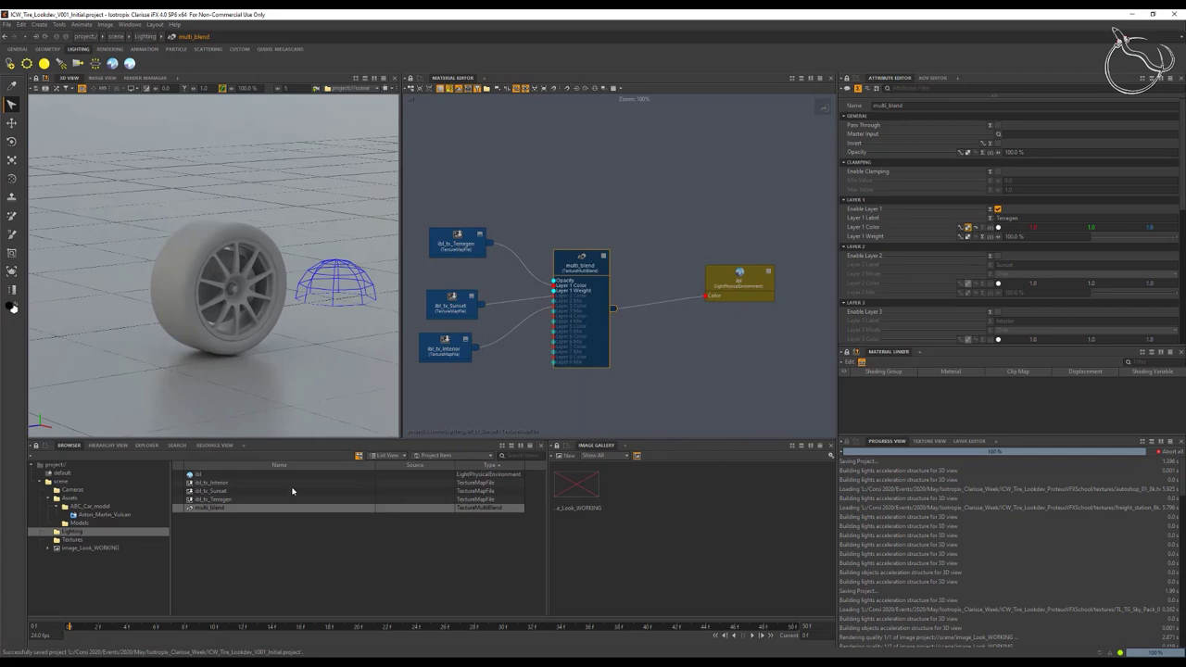
left_click(71, 490)
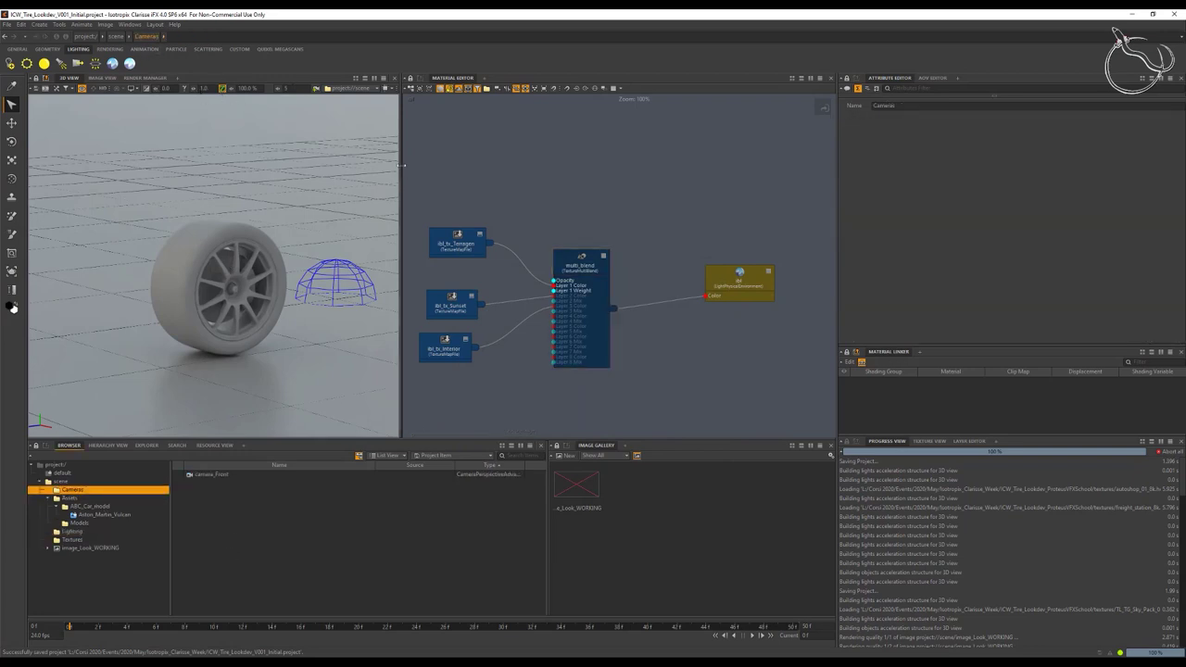
left_click_drag(398, 165, 511, 165)
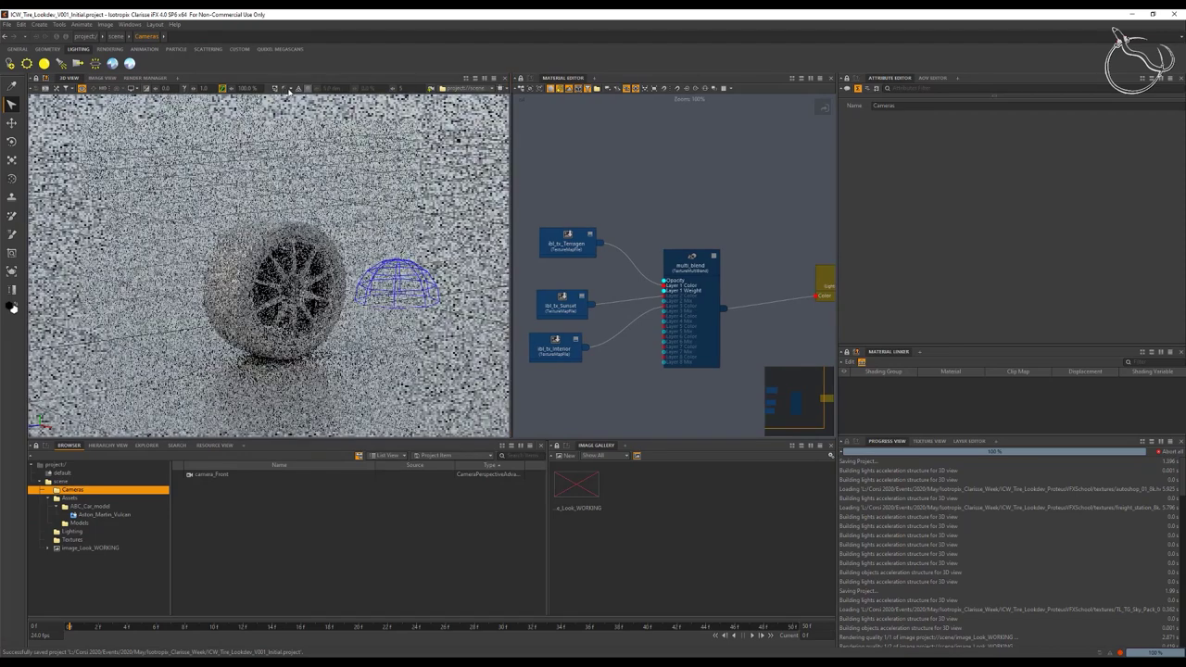
left_click(290, 90)
left_click(322, 141)
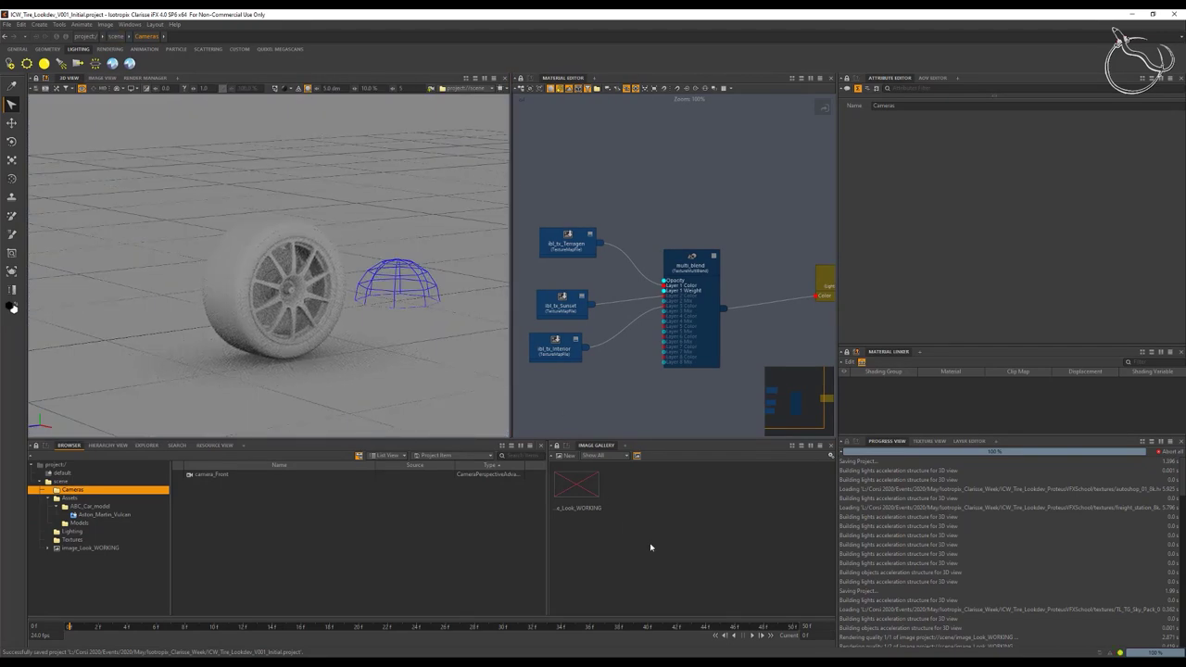
Step: Show image_Look_WORKING in the Image View and start its progressive rendering
left_click(99, 79)
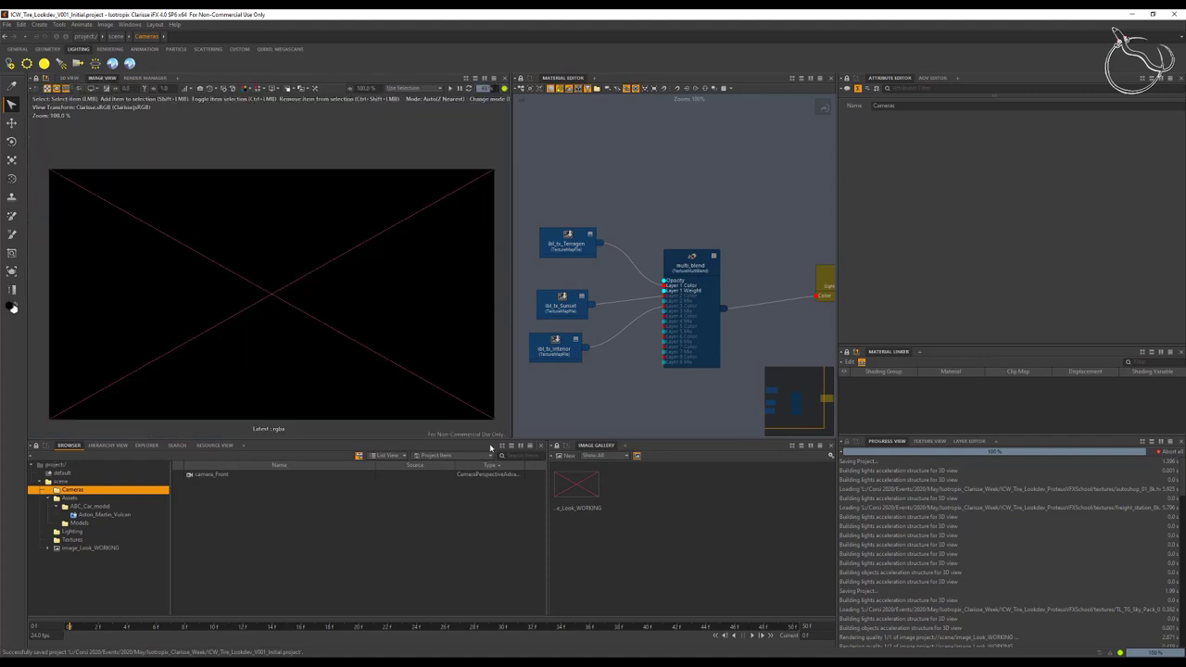
left_click(573, 486)
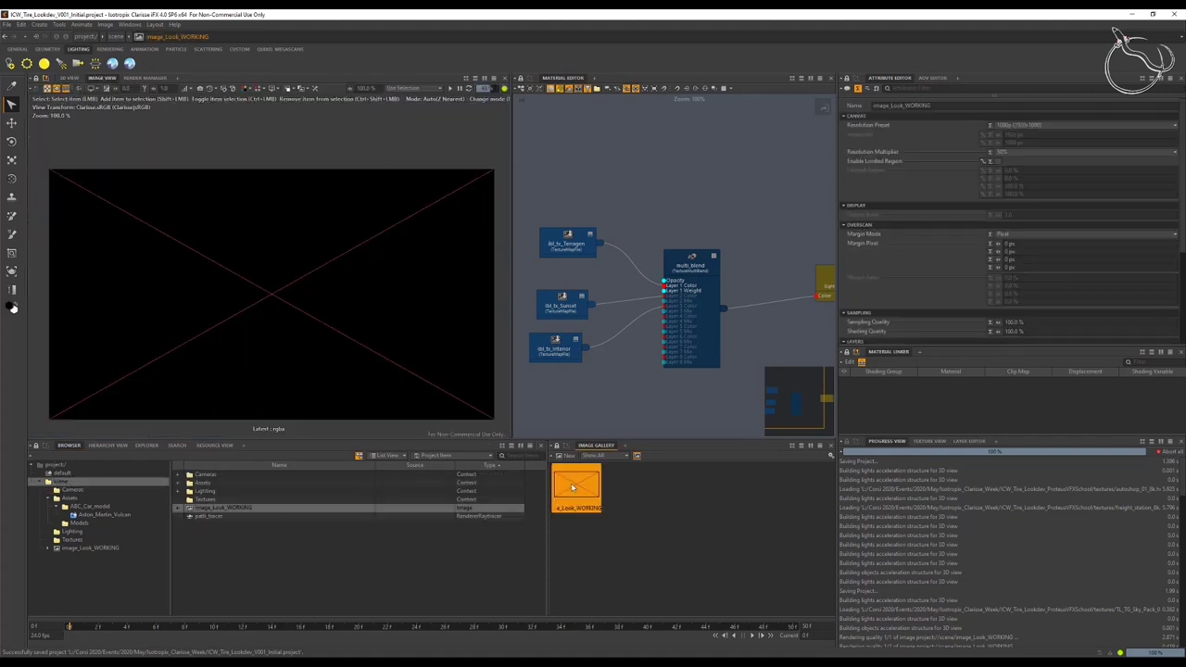
left_click(458, 90)
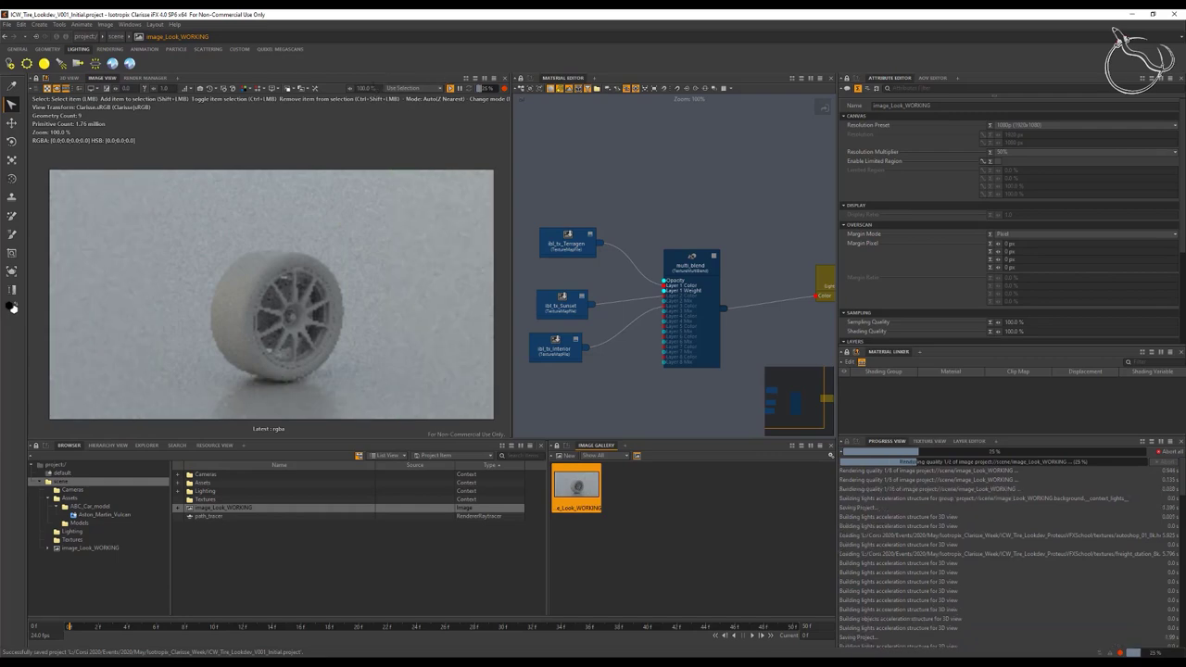
Step: Set the sampling quality of image_Look_WORKING to 15%
type("1")
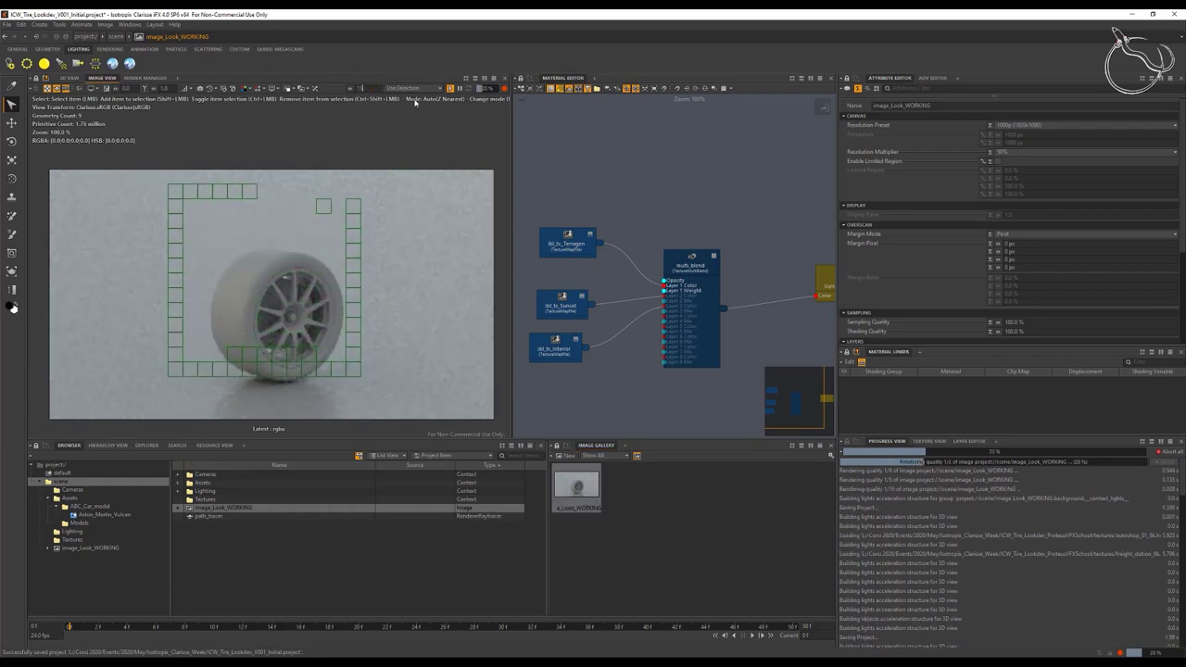
type("5")
key("Return")
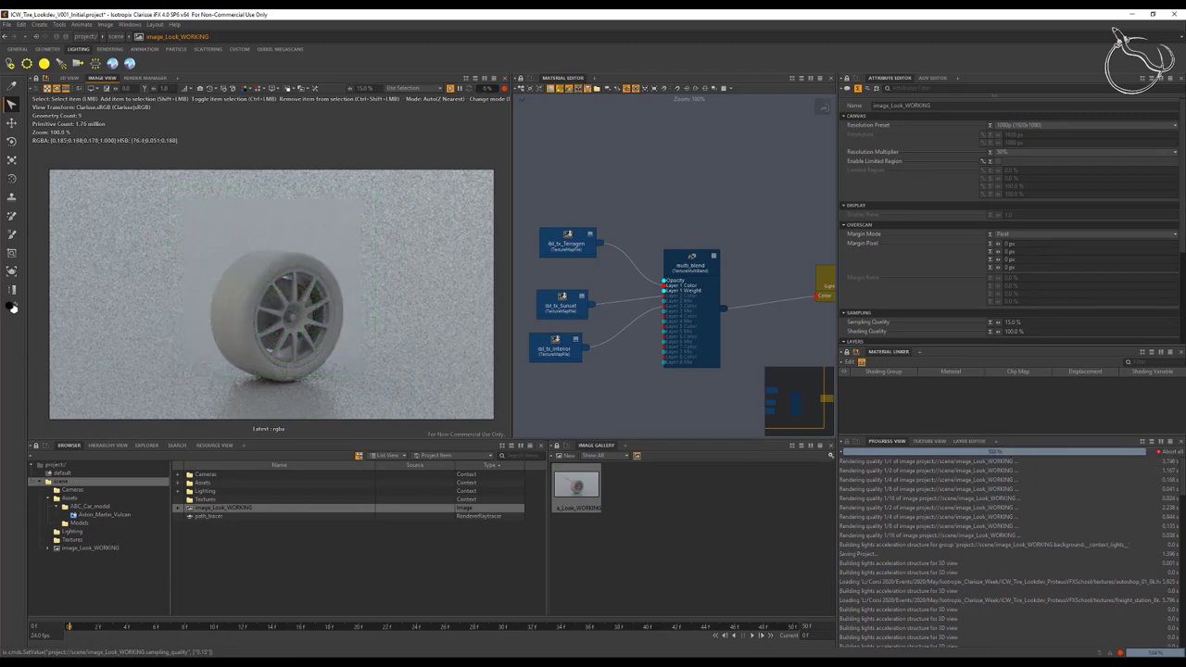
Step: Reframe the render camera on a close, angled view of the wheel
left_click_drag(270, 338, 237, 339, "alt")
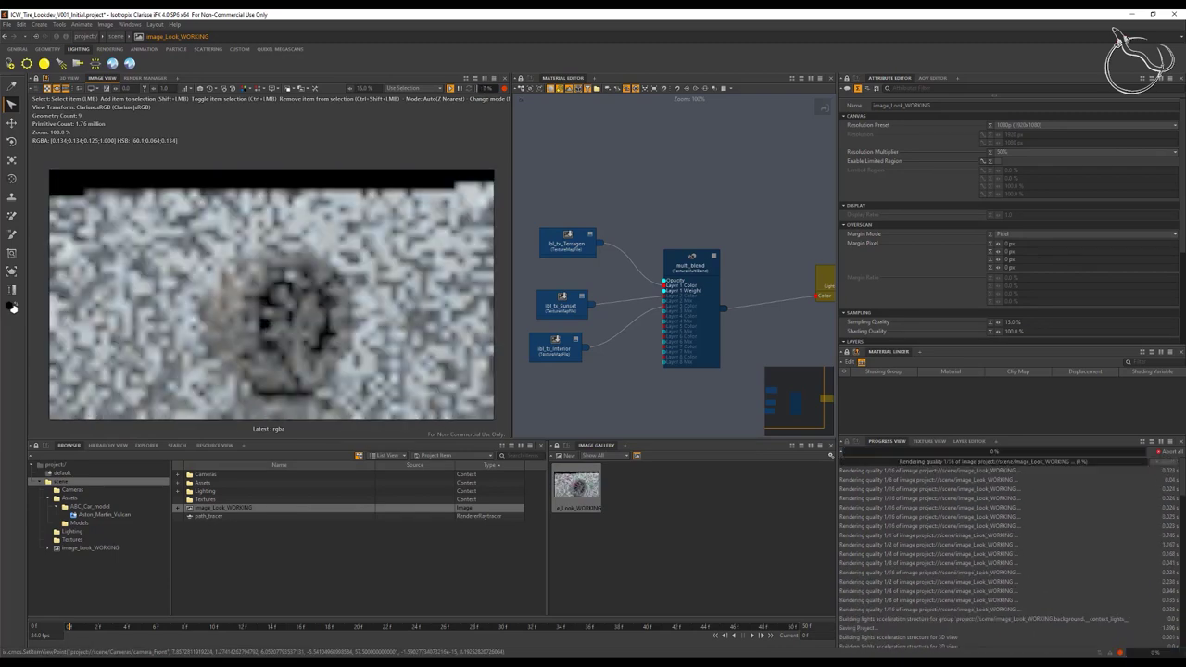
right_click_drag(238, 340, 247, 346, "alt")
middle_click_drag(247, 346, 257, 302, "alt")
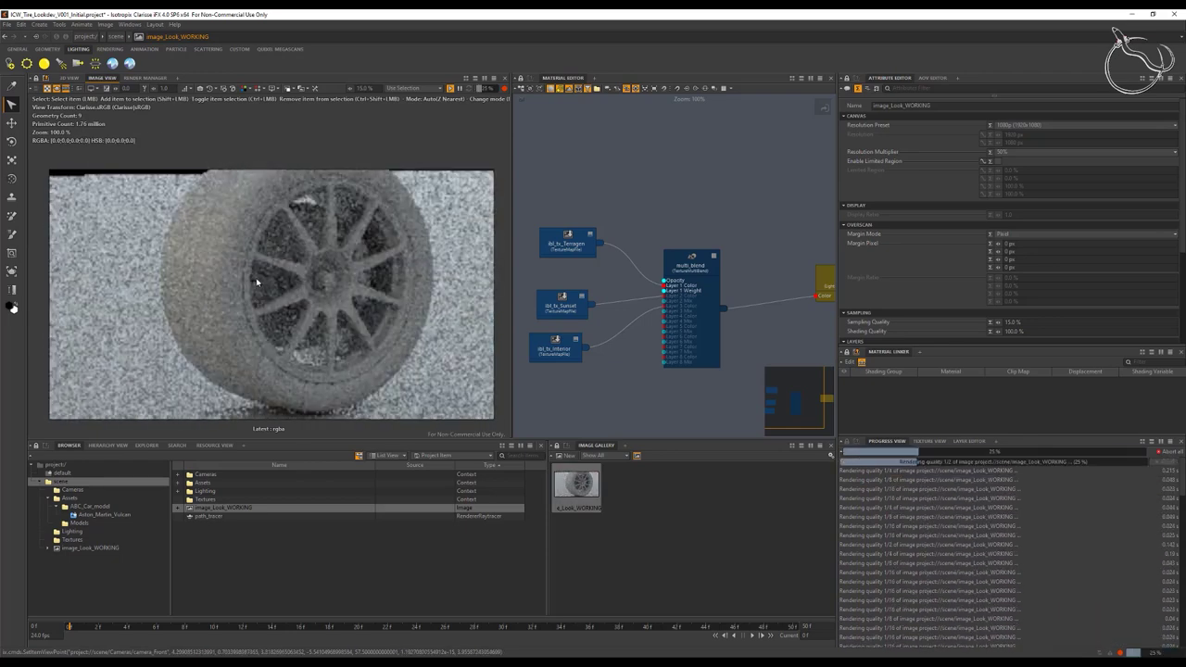
right_click_drag(257, 282, 213, 306, "alt")
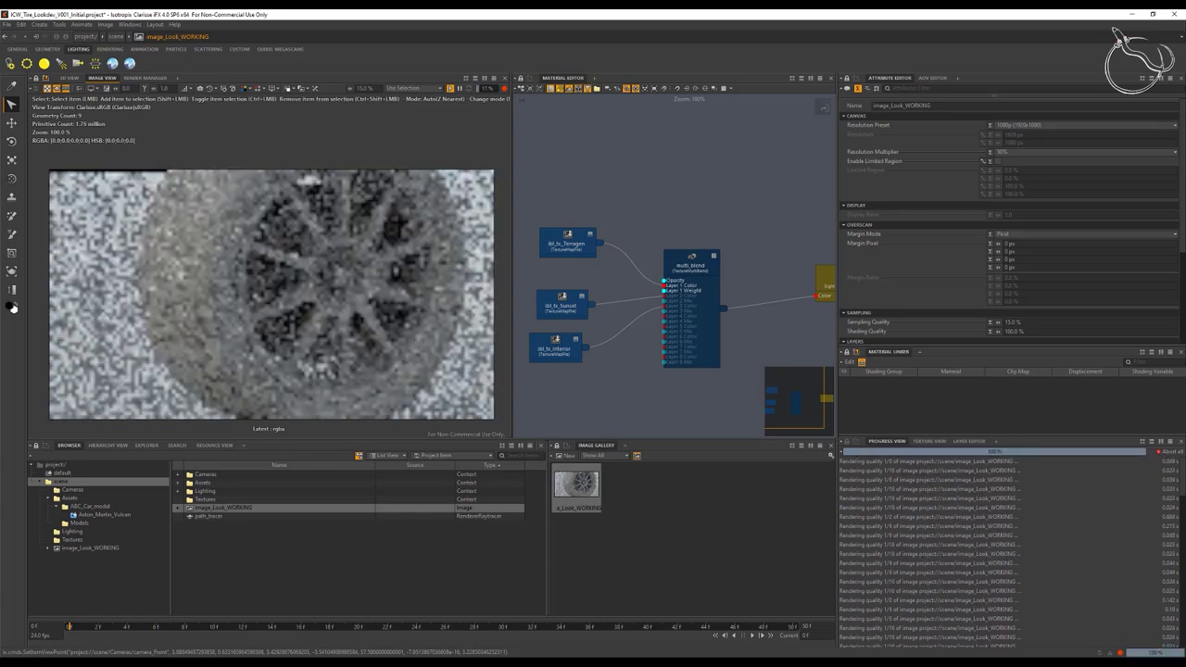
mouse_move(213, 306)
left_mouse_down("alt")
mouse_move(222, 276)
mouse_move(243, 271)
mouse_move(242, 306)
mouse_move(278, 278)
mouse_move(239, 283)
mouse_move(228, 323)
left_mouse_up("alt")
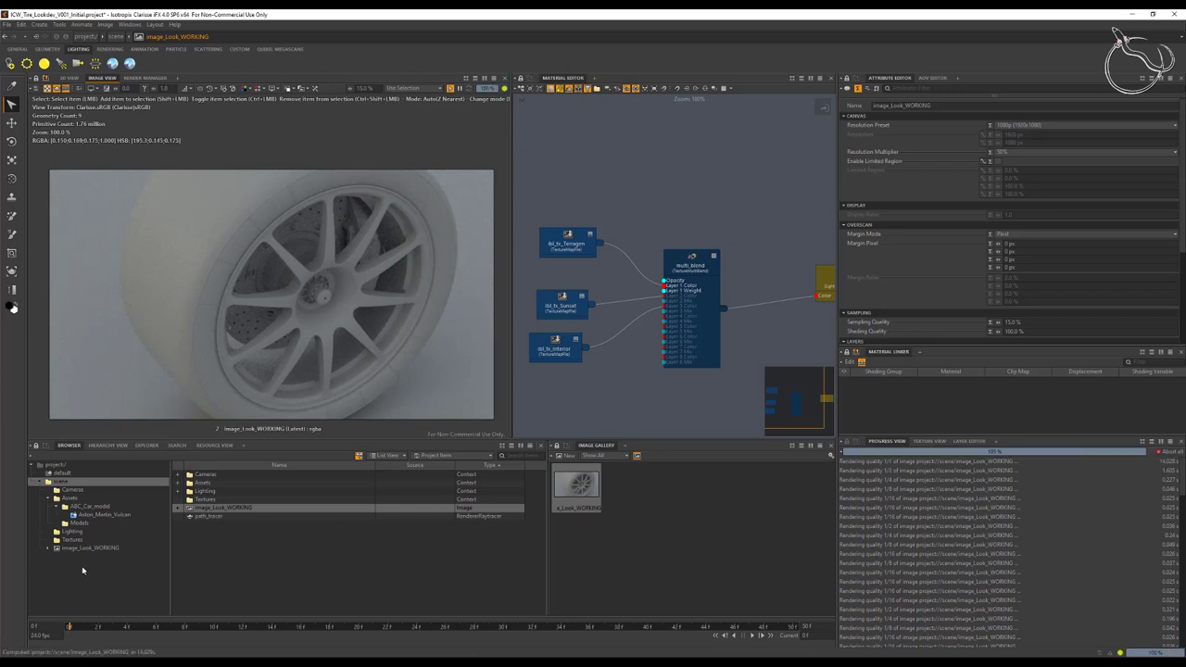
Step: Lower the focal length of camera_Front to about 3.76 cm and bring the camera closer to the wheel
left_click(74, 490)
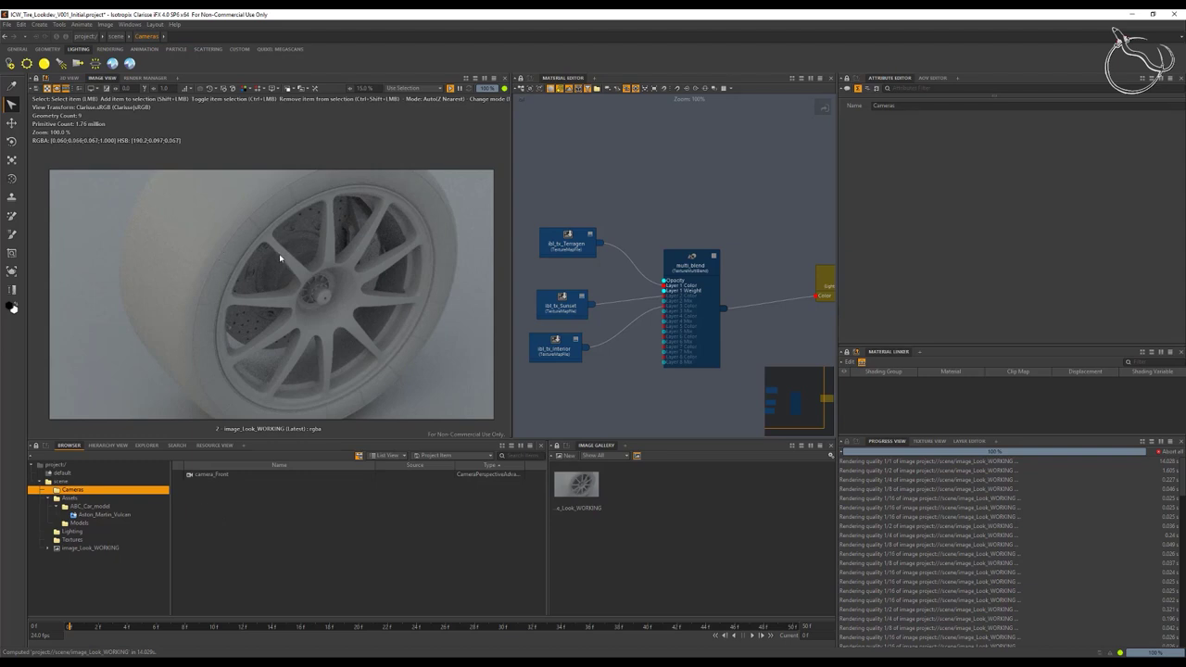
left_click_drag(280, 258, 278, 269, "alt")
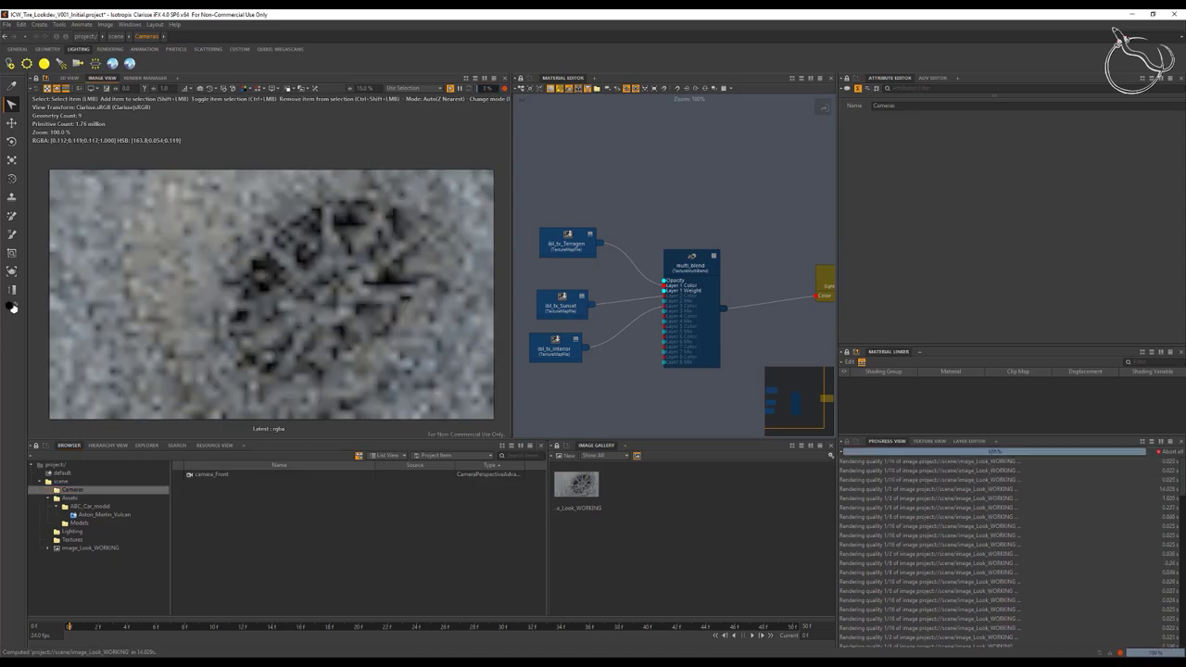
left_click(212, 476)
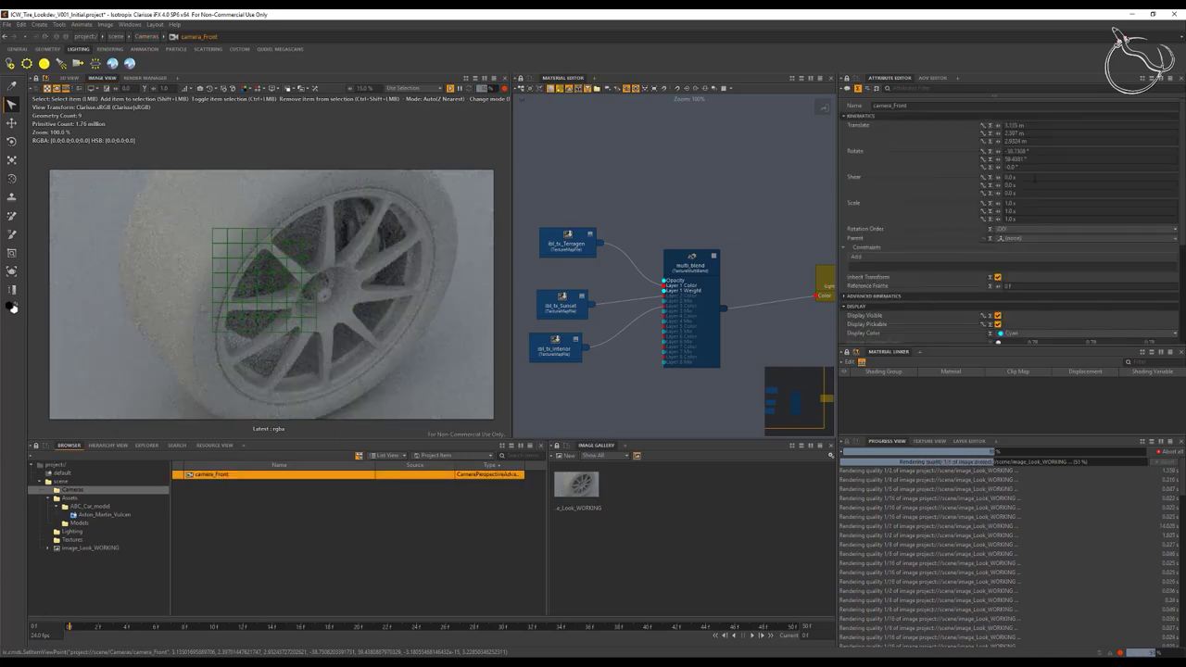
left_click(1019, 116)
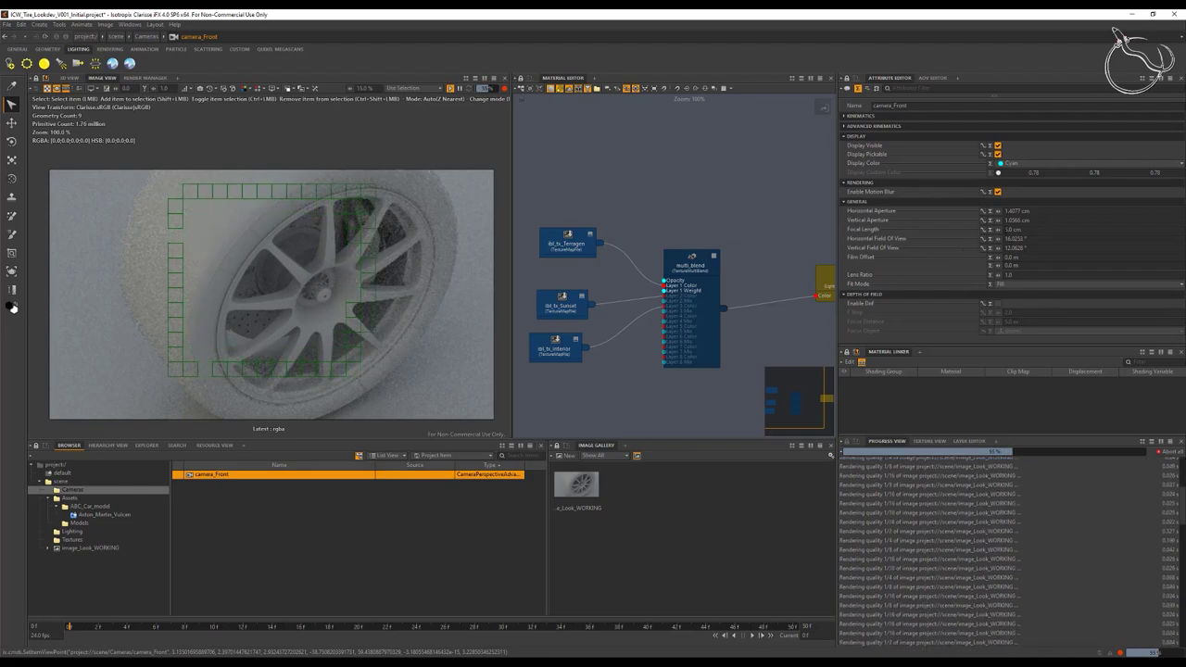
left_click_drag(998, 230, 895, 230)
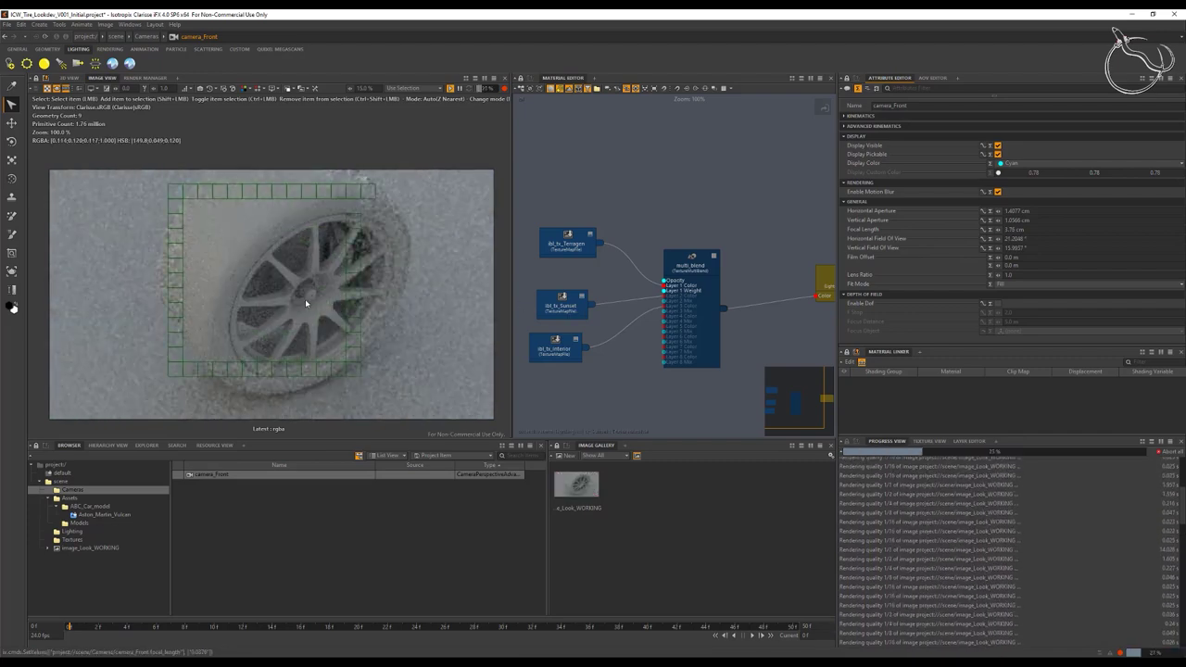
mouse_move(305, 303)
left_mouse_down("alt")
mouse_move(324, 289)
mouse_move(306, 298)
left_mouse_up("alt")
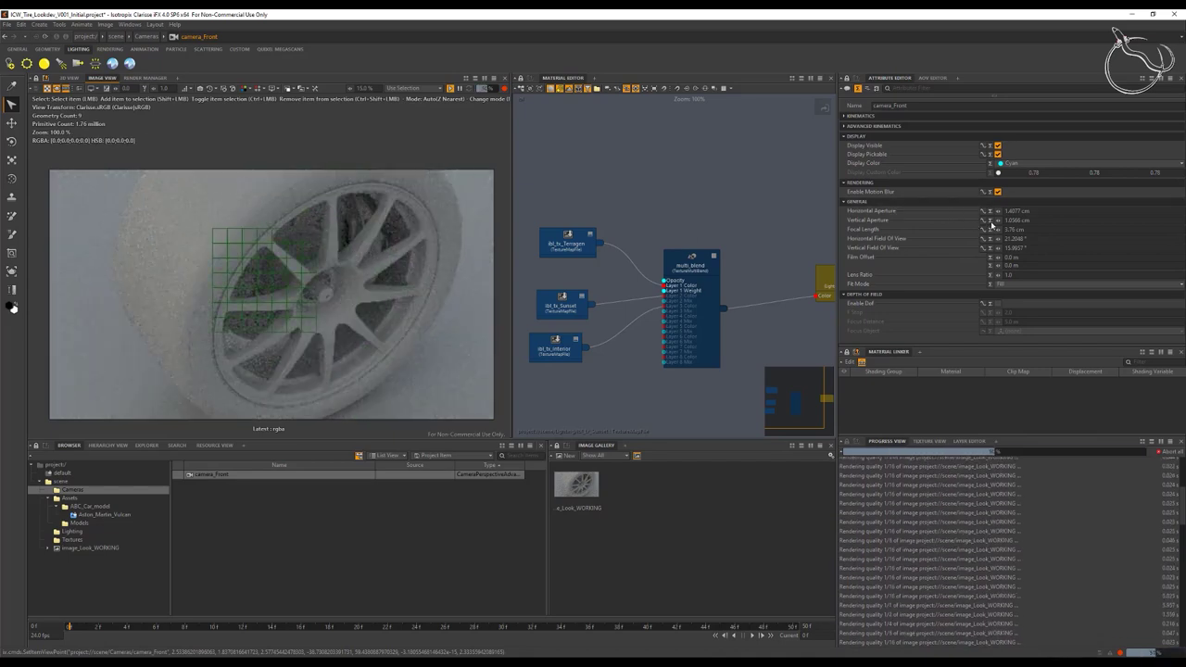
Step: Reduce camera_Front's focal length to about 1.59 cm and reposition the camera so the wheel fills the frame
mouse_move(999, 230)
left_mouse_down()
mouse_move(927, 230)
mouse_move(986, 231)
left_mouse_up()
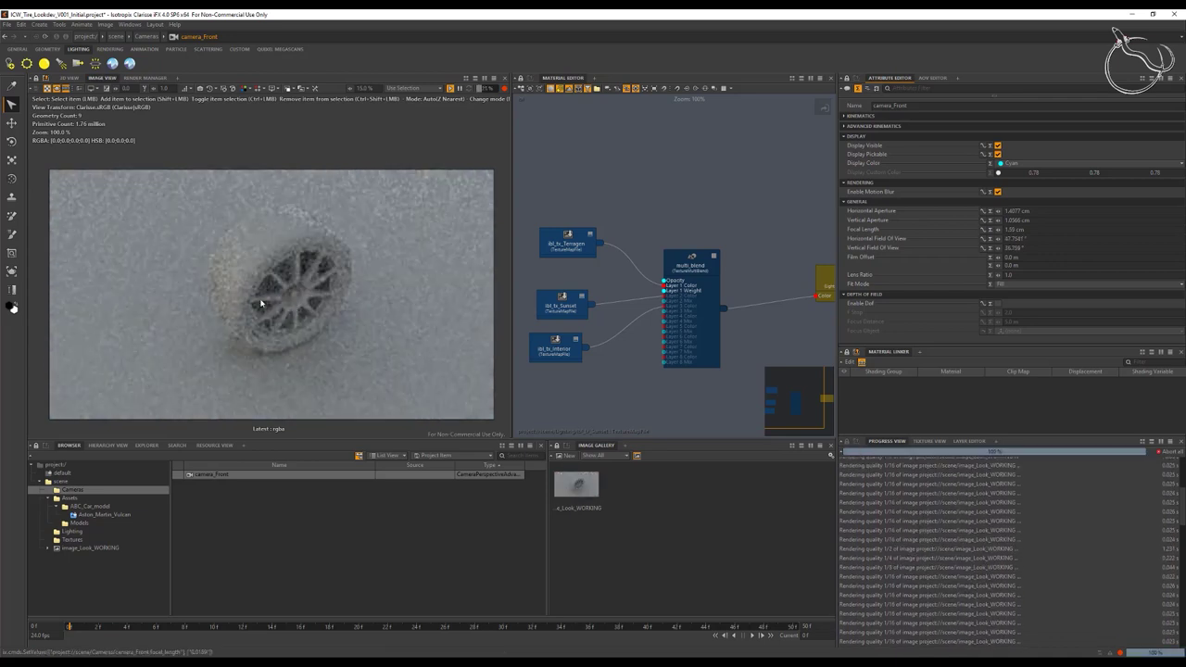
right_click_drag(271, 293, 319, 309, "alt")
left_click_drag(319, 310, 456, 268, "alt")
left_click_drag(297, 279, 352, 287, "alt")
middle_click_drag(301, 273, 283, 279, "alt")
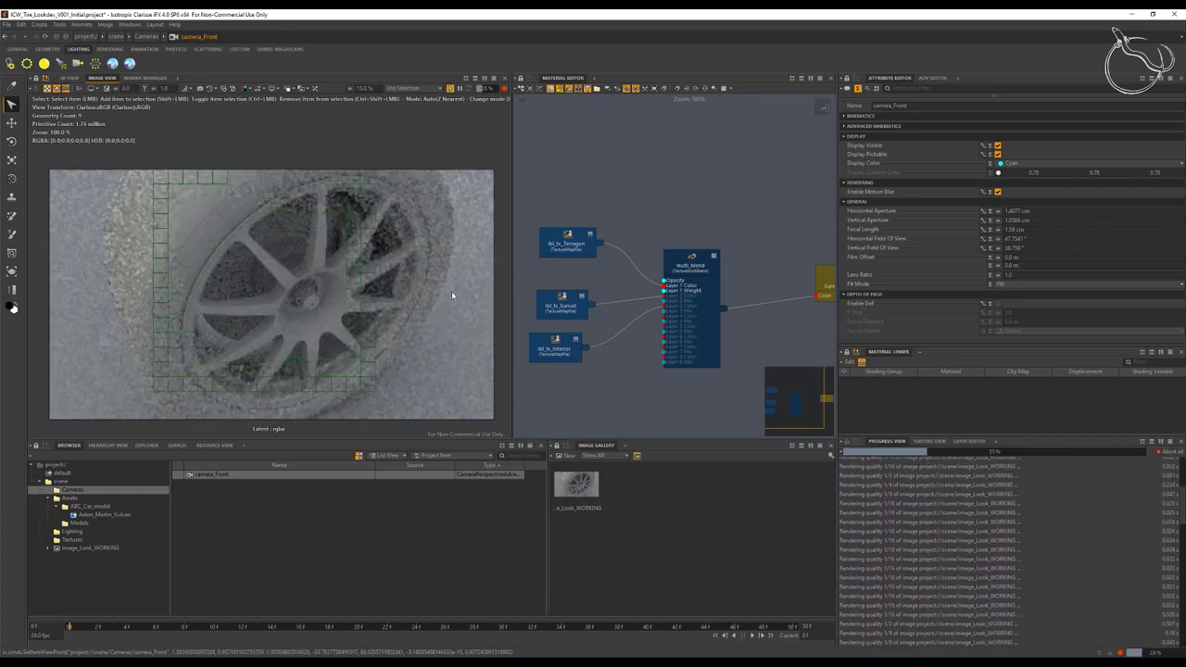
left_click_drag(452, 296, 417, 391, "alt")
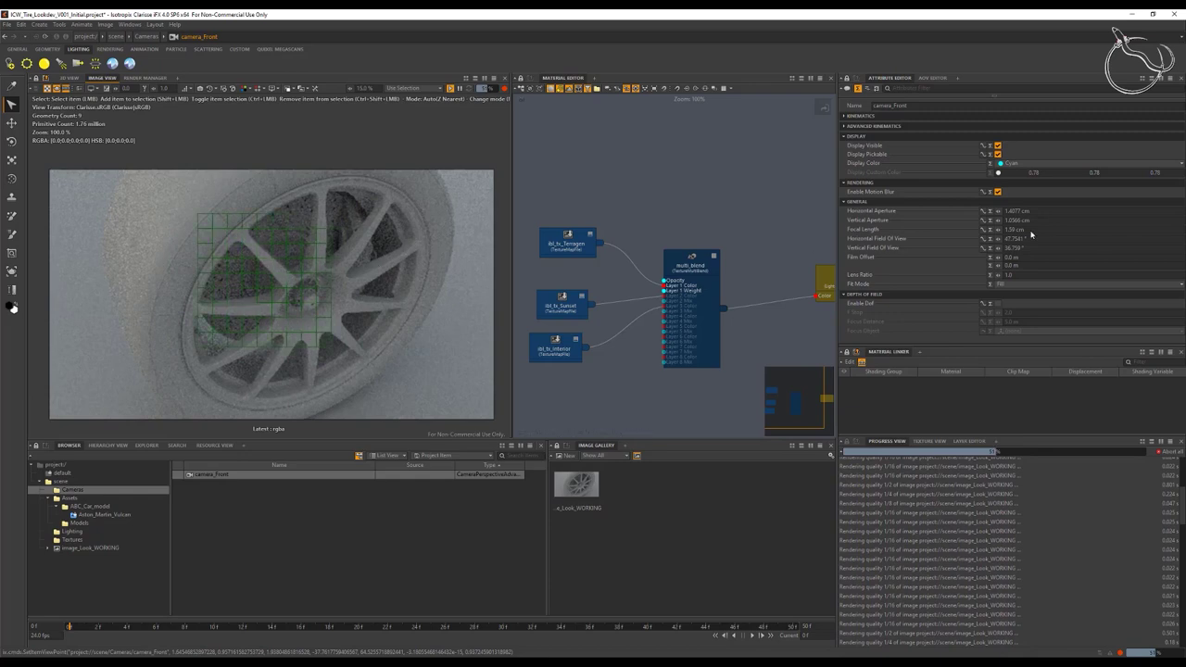
Step: Set camera_Front's focal length to 2.5 cm and move the camera back to frame the wheel
type("2")
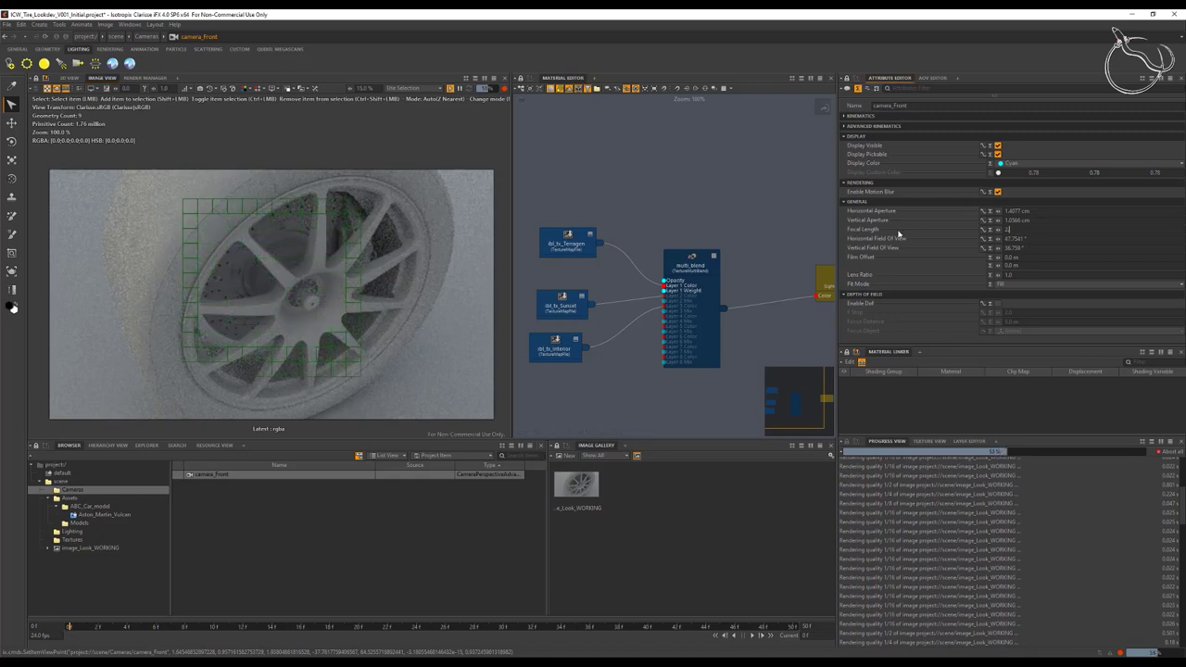
type(".5")
key("Return")
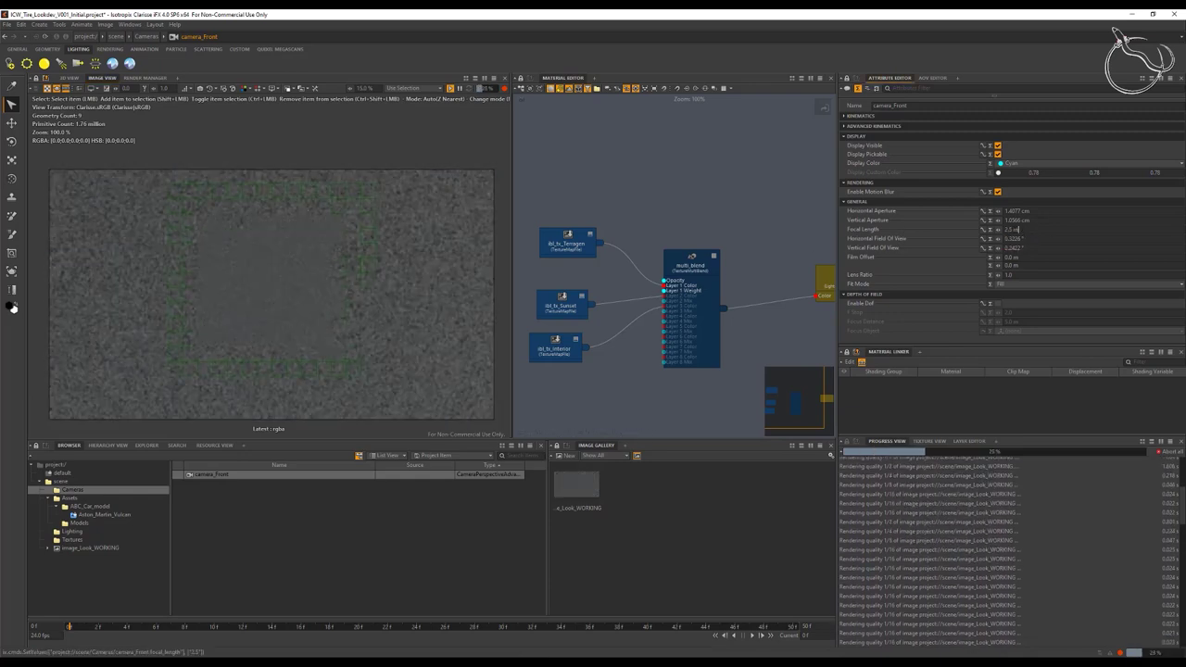
key("Return")
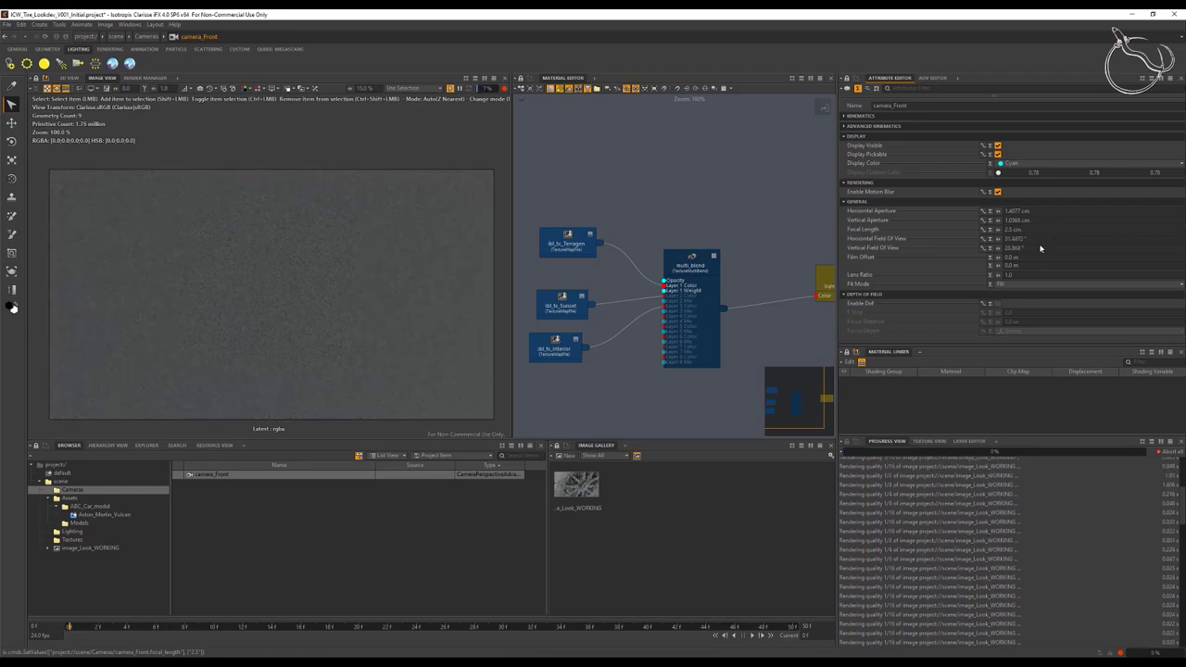
left_click_drag(411, 270, 437, 275, "alt")
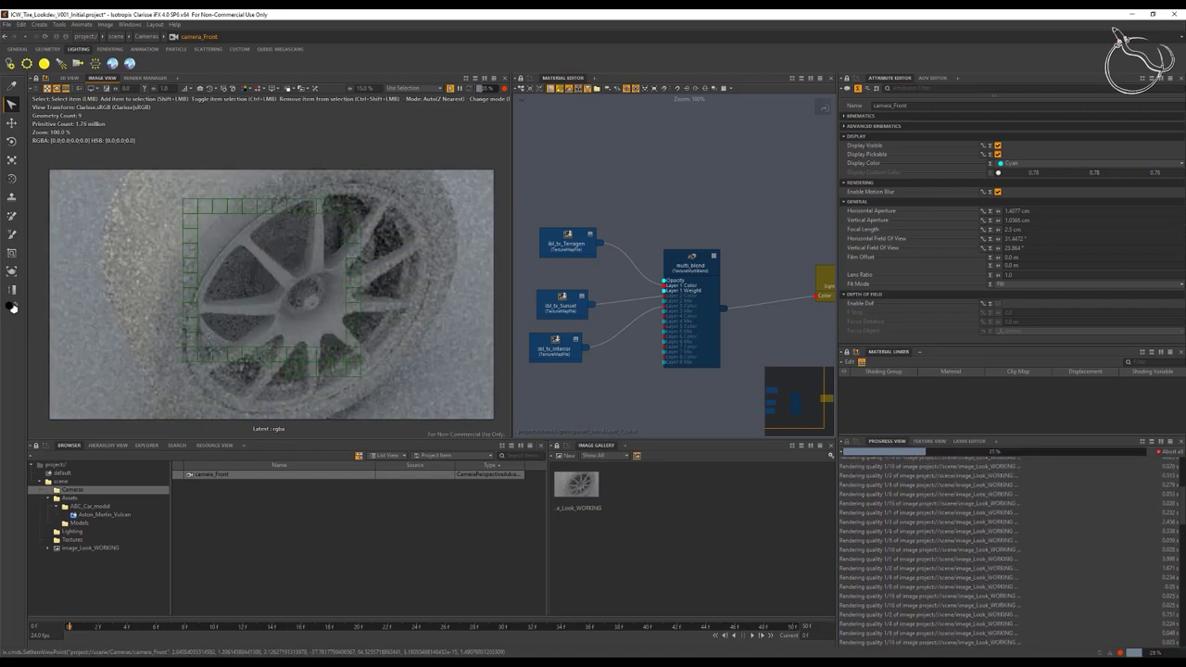
right_click_drag(384, 281, 373, 282, "alt")
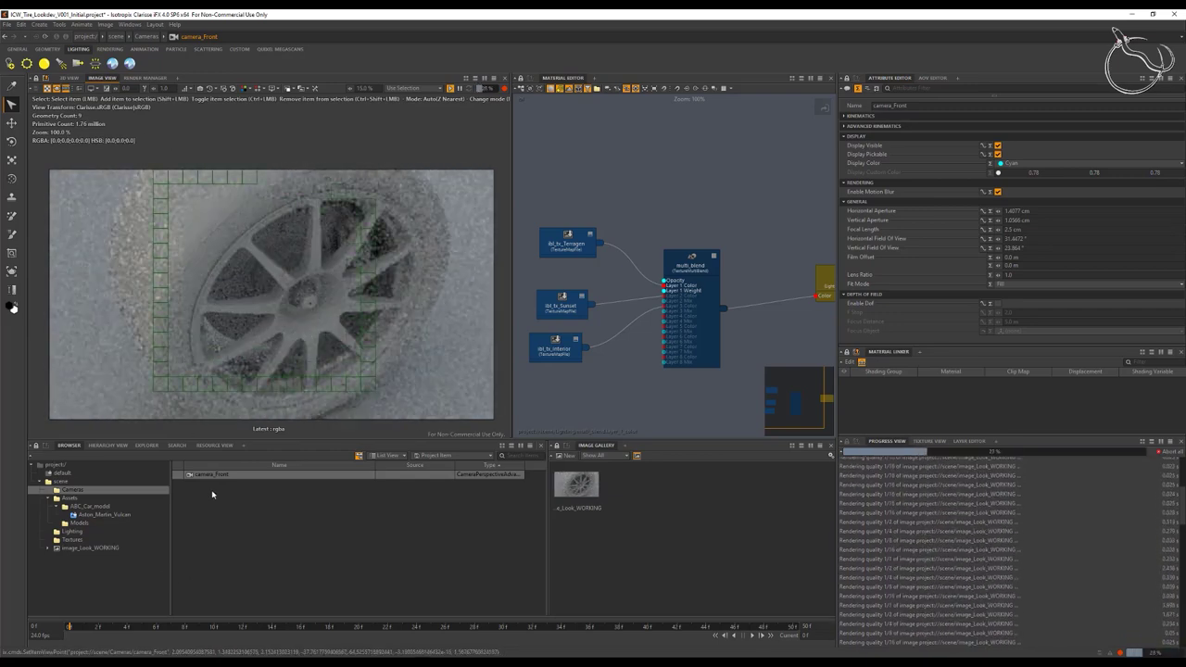
Step: Create a locator in the Cameras context alongside camera_Front
right_click(214, 524)
mouse_move(269, 441)
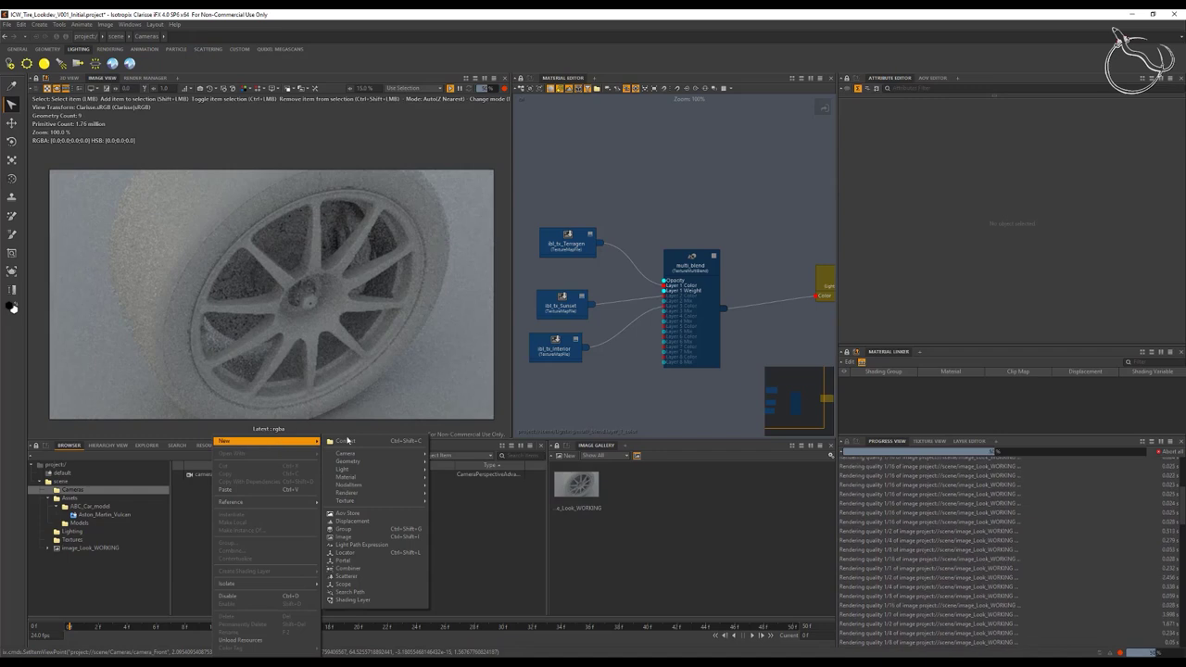
left_click(352, 552)
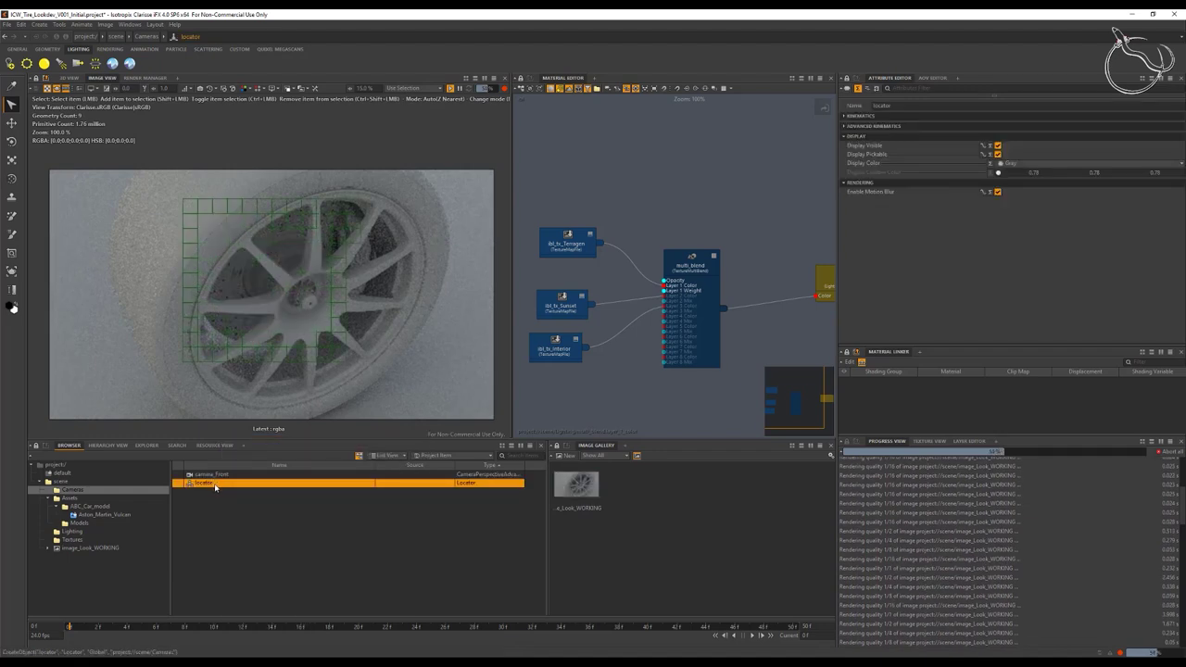
Step: Rename the locator as locator_DOF and snap it onto the surface of the wheel's upper spoke
double_click(209, 482)
type("_")
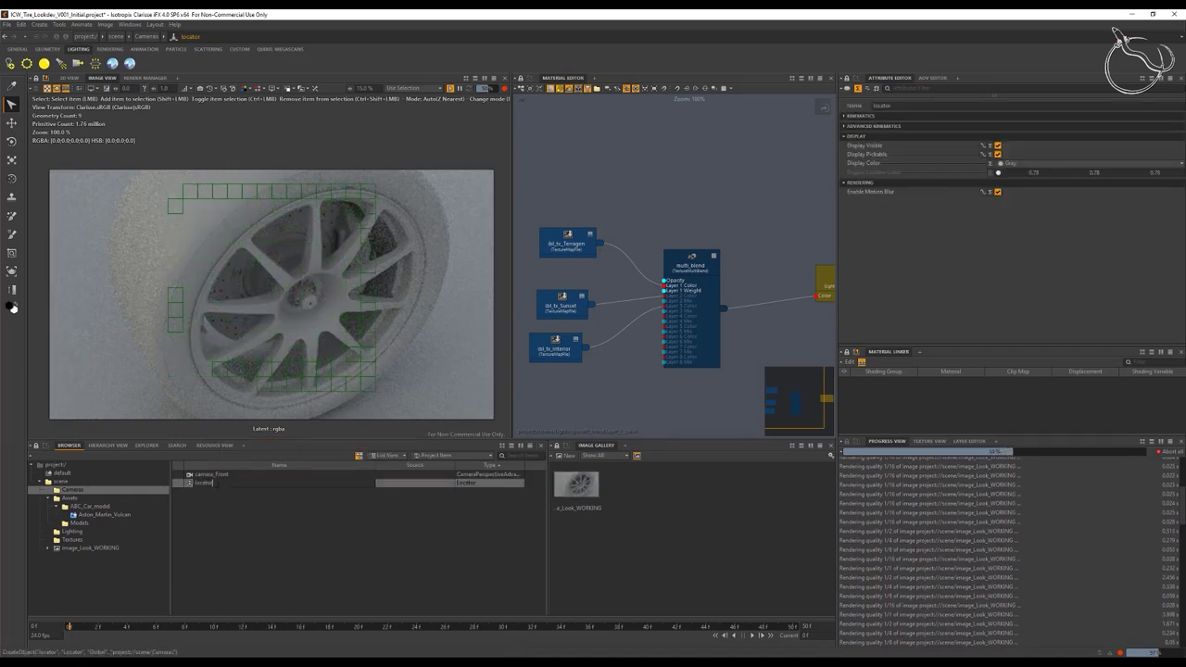
type("DOF")
key("Return")
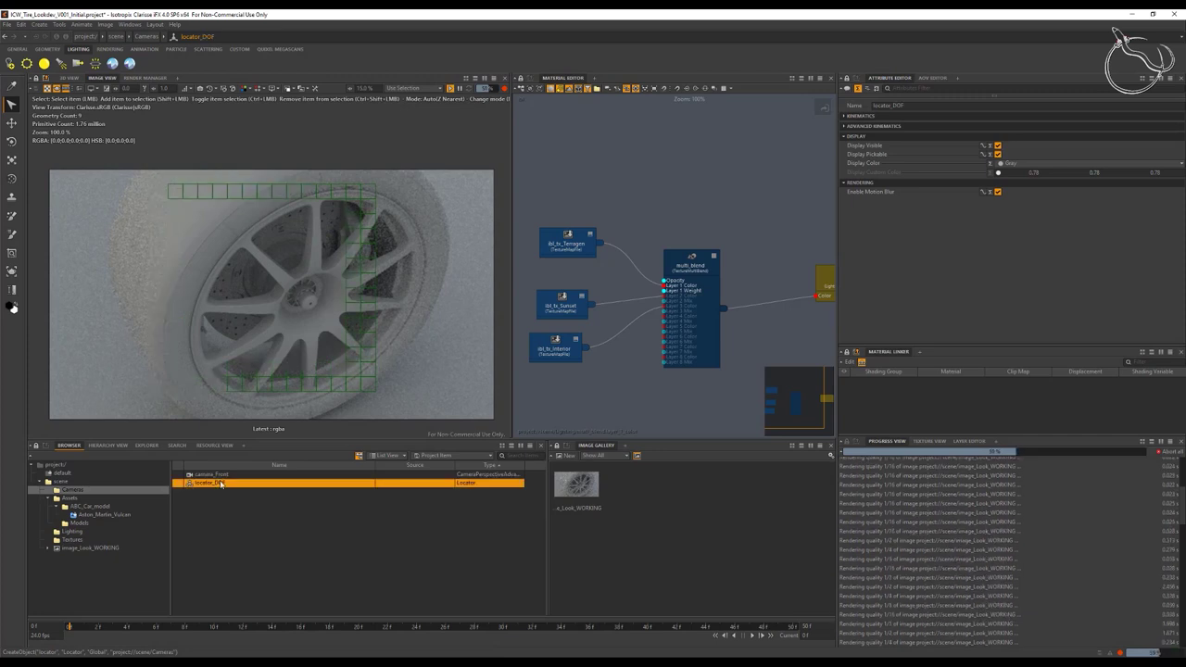
left_click(11, 125)
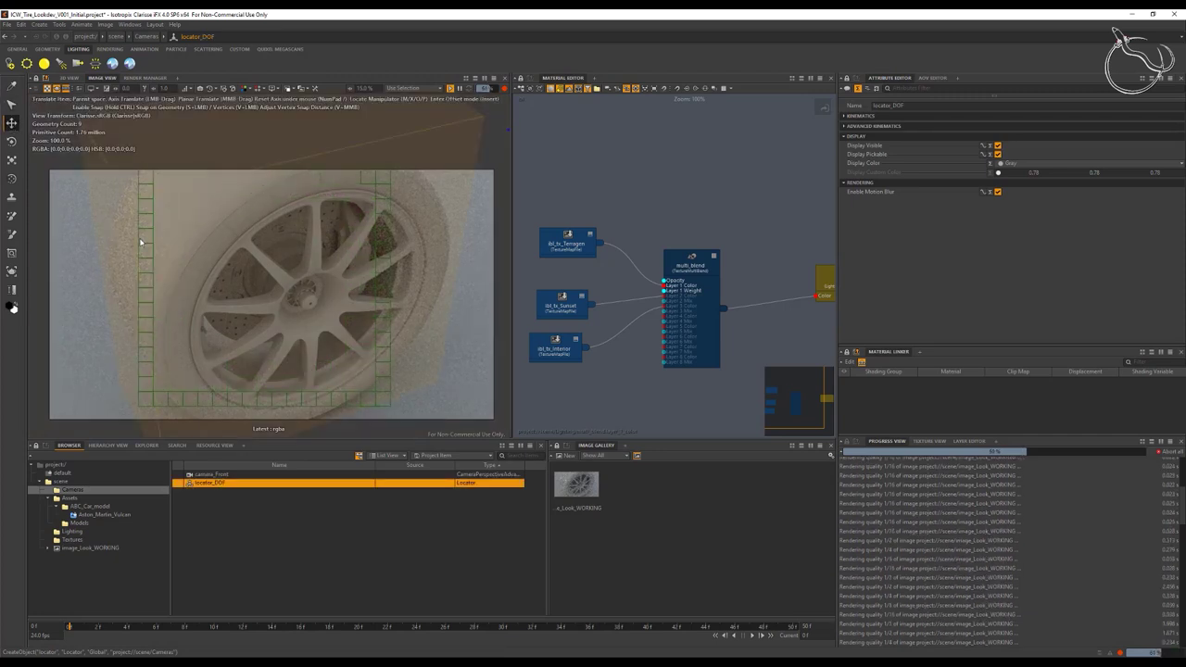
left_click_drag(189, 248, 315, 220, "ctrl")
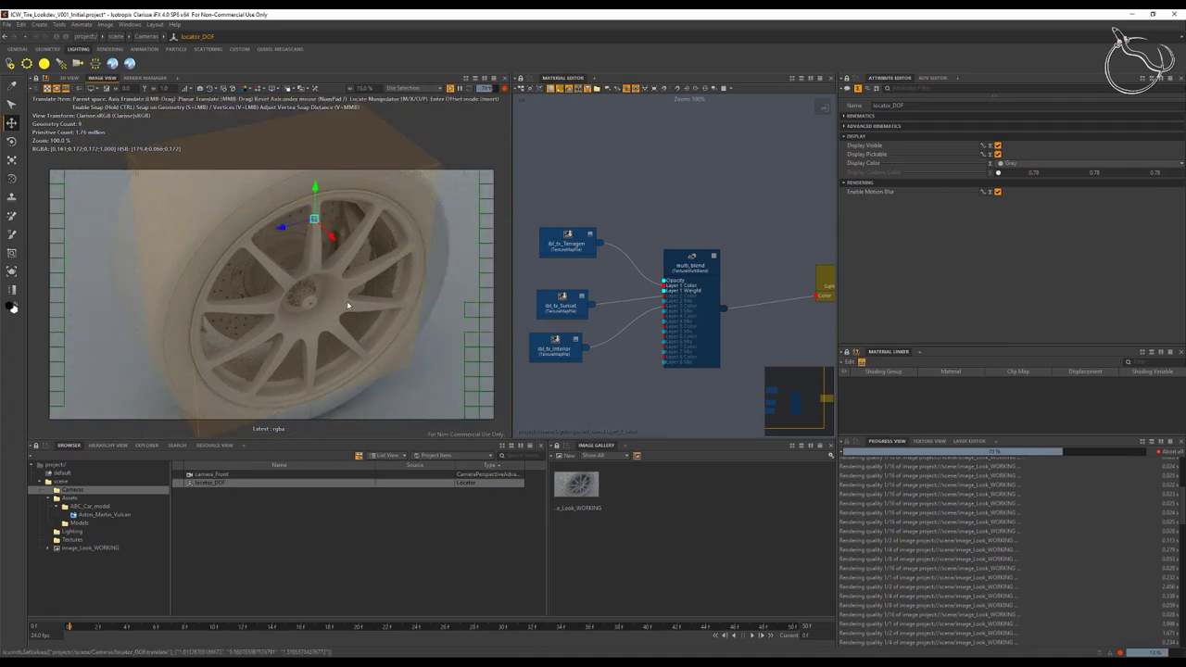
Step: Enable depth of field on camera_Front and assign locator_DOF as its focus object
left_click(211, 475)
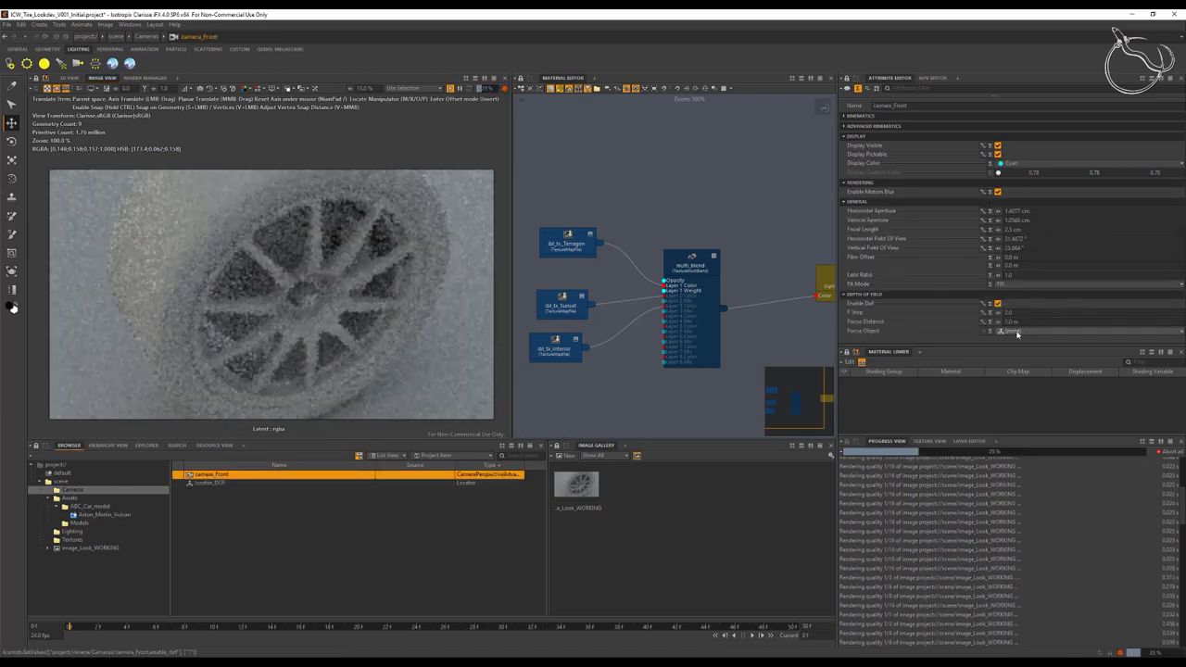
left_click(1005, 331)
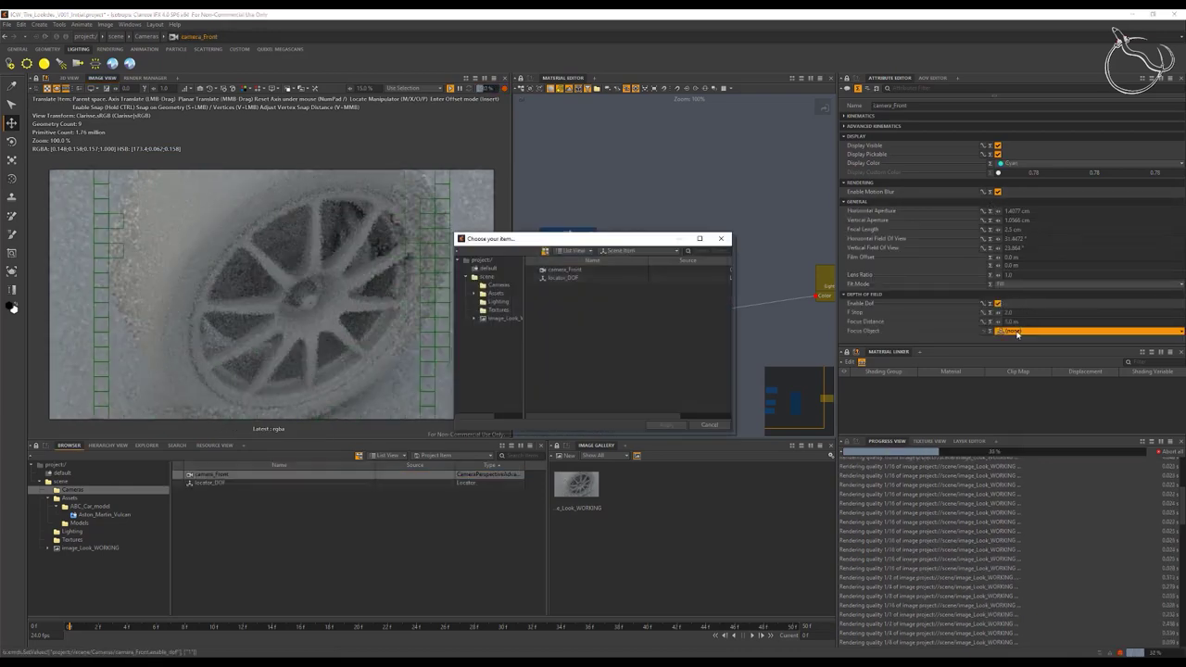
double_click(575, 278)
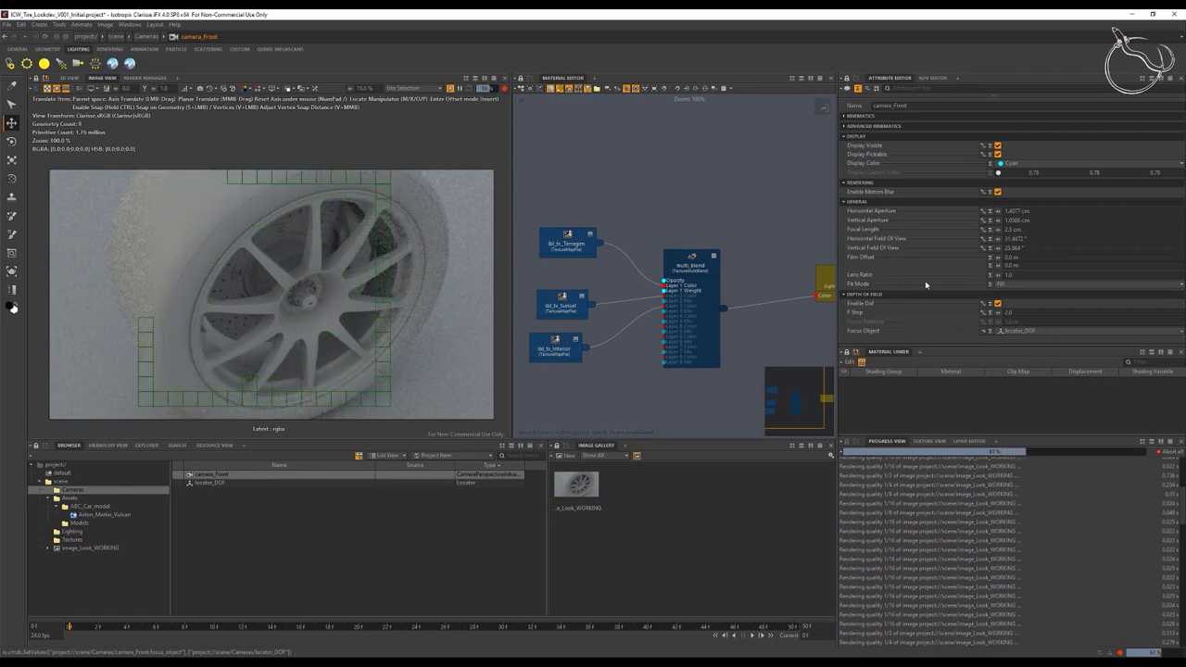
Step: Set camera_Front's F Stop to 0.5, check the blur in the render and switch the camera's depth of field off
left_click(1029, 313)
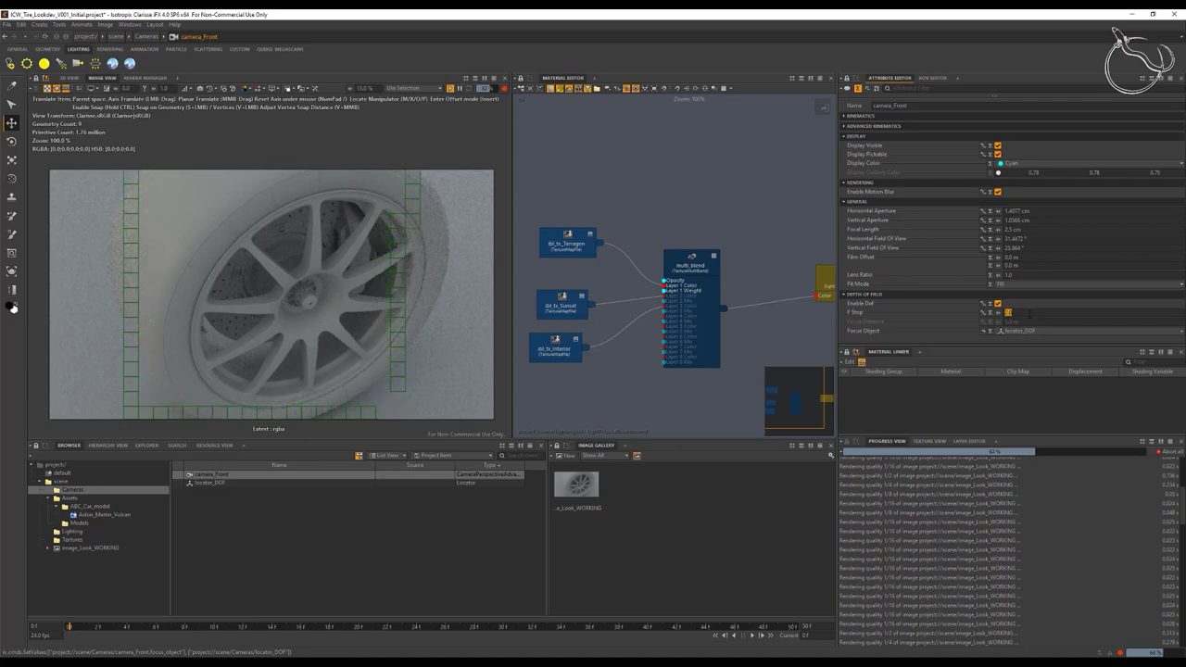
type("0.5")
key("Tab")
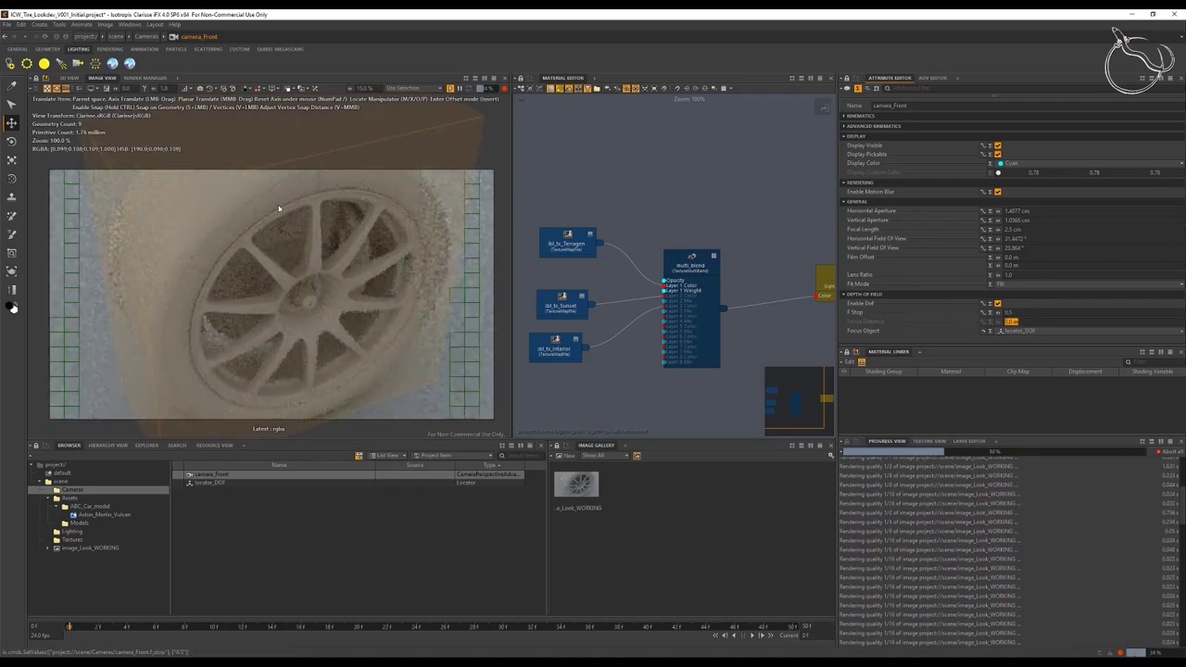
left_click_drag(263, 265, 306, 404)
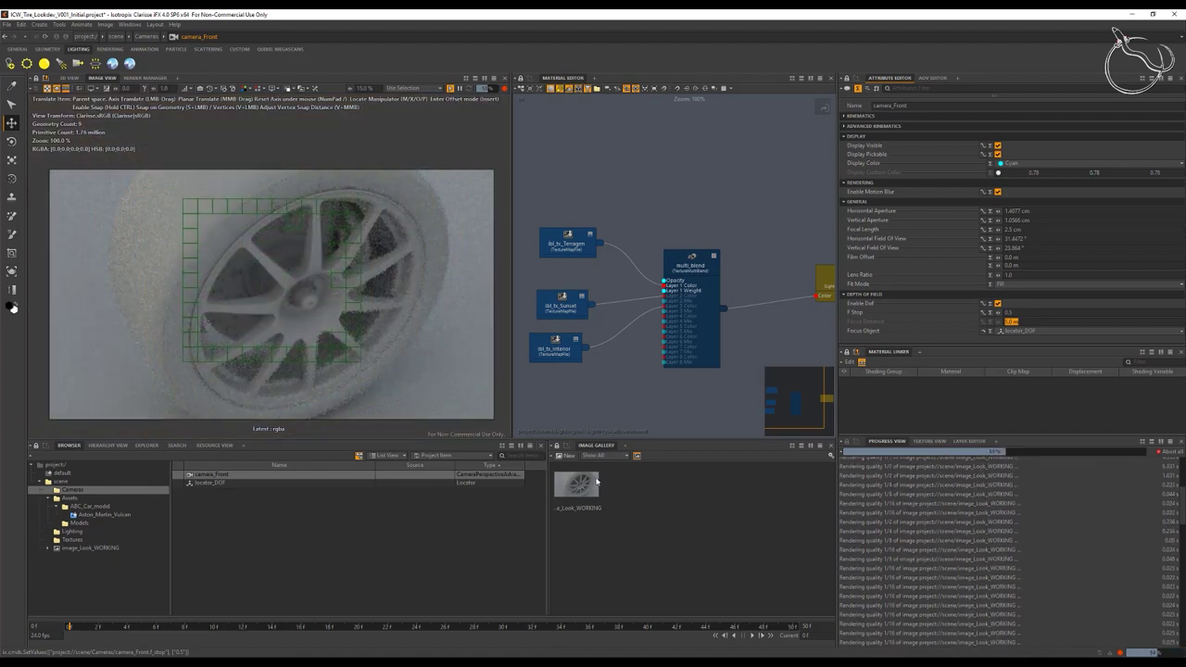
left_click(998, 303)
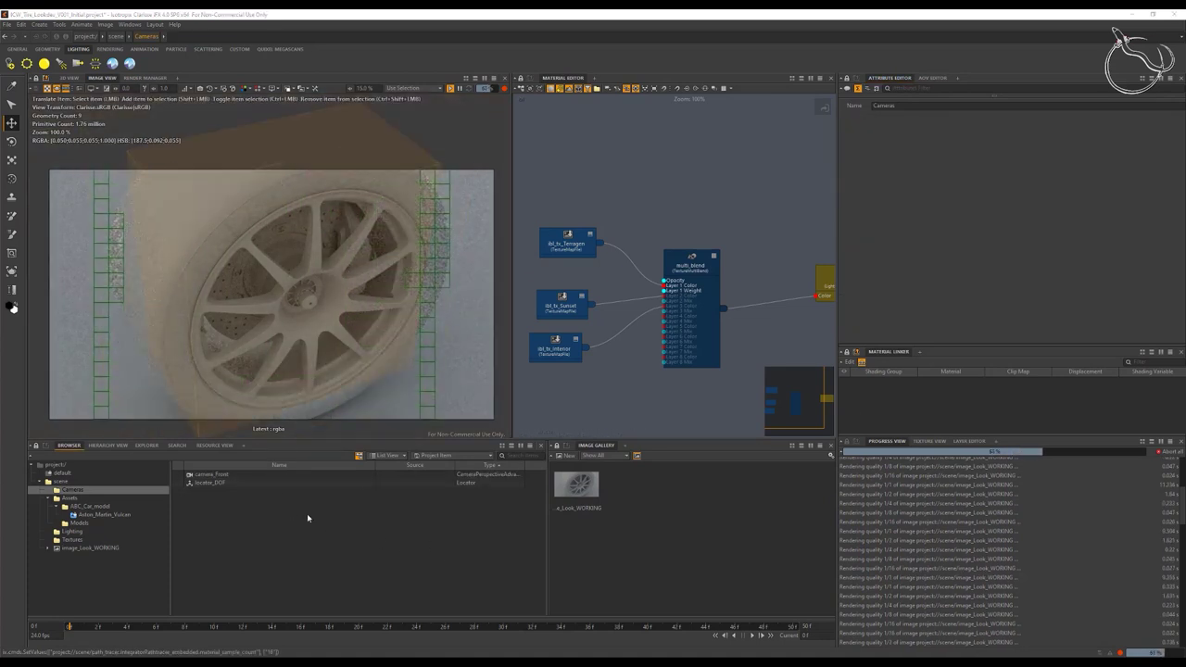
Step: Enable tone mapping on the path_tracer renderer in the scene context
left_click(63, 481)
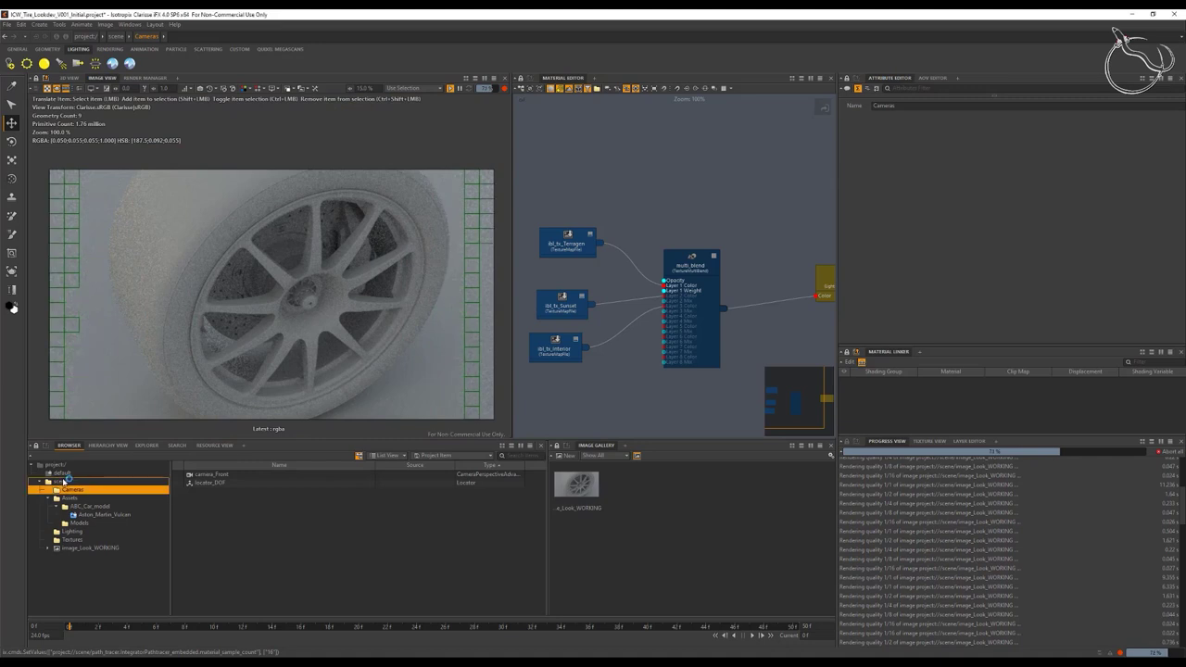
left_click(213, 516)
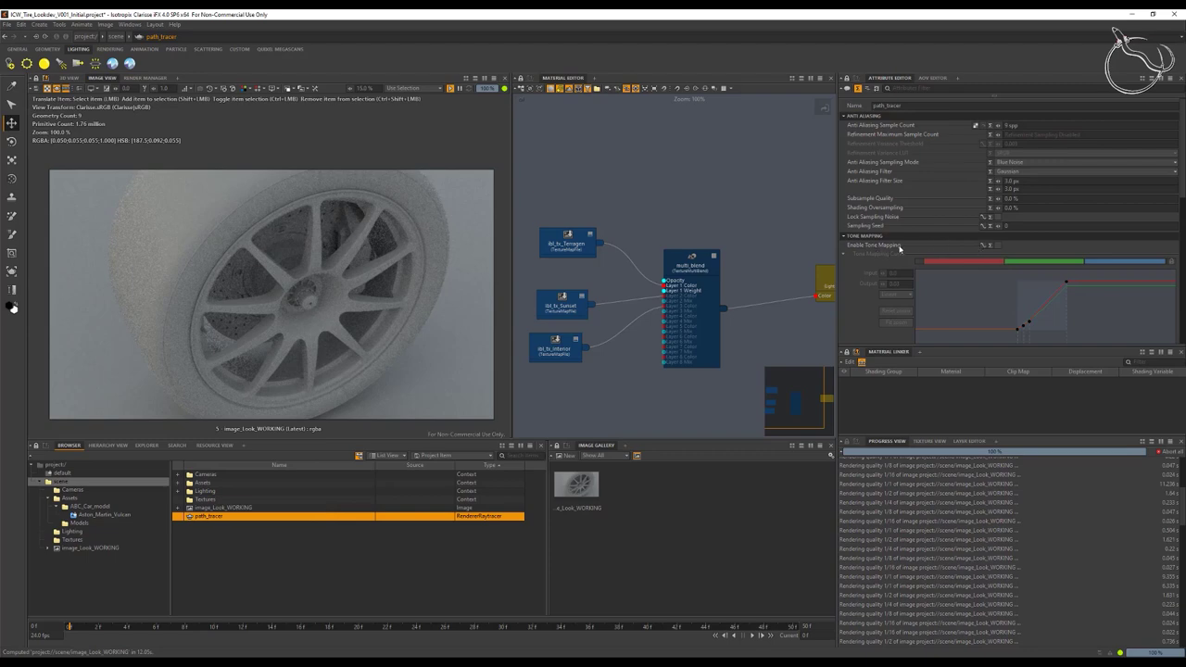
left_click(995, 246)
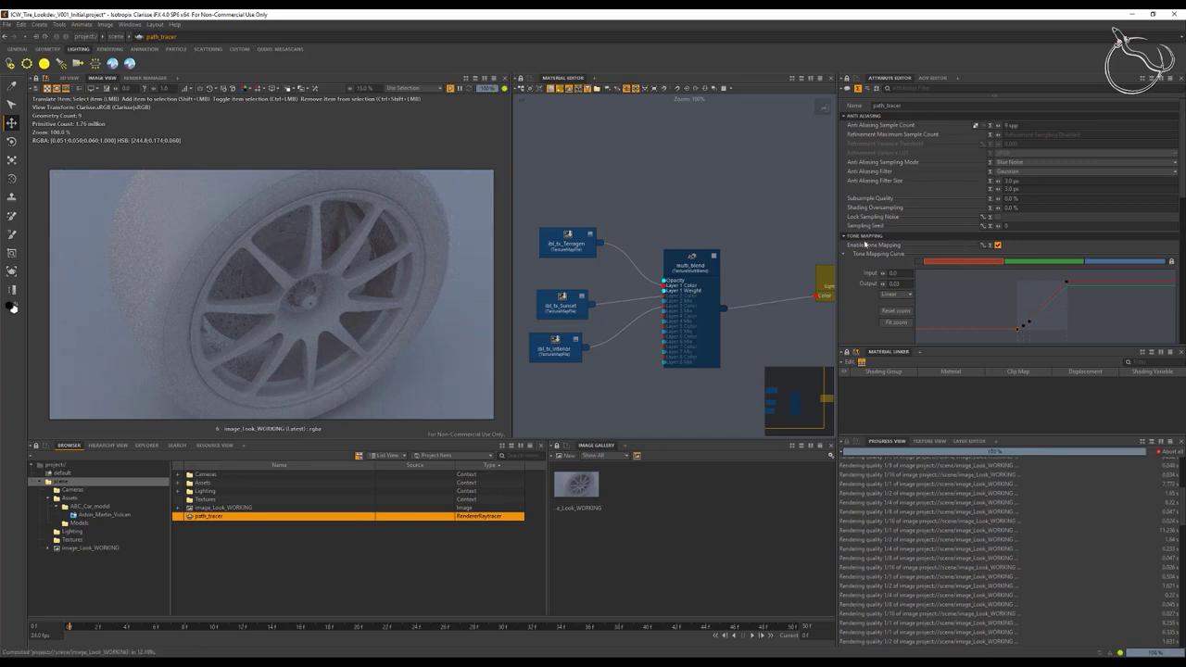
scroll(976, 238, "down", 3)
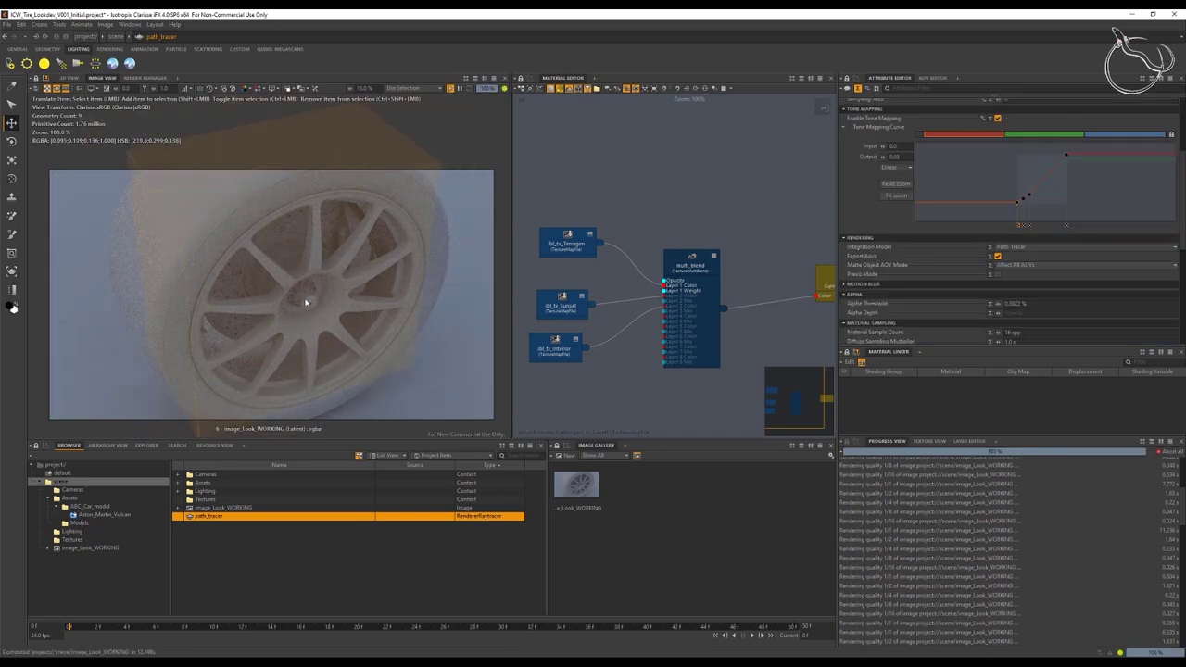
Step: Restrict rendering to a render region covering the lower-left part of the wheel
left_click(81, 191)
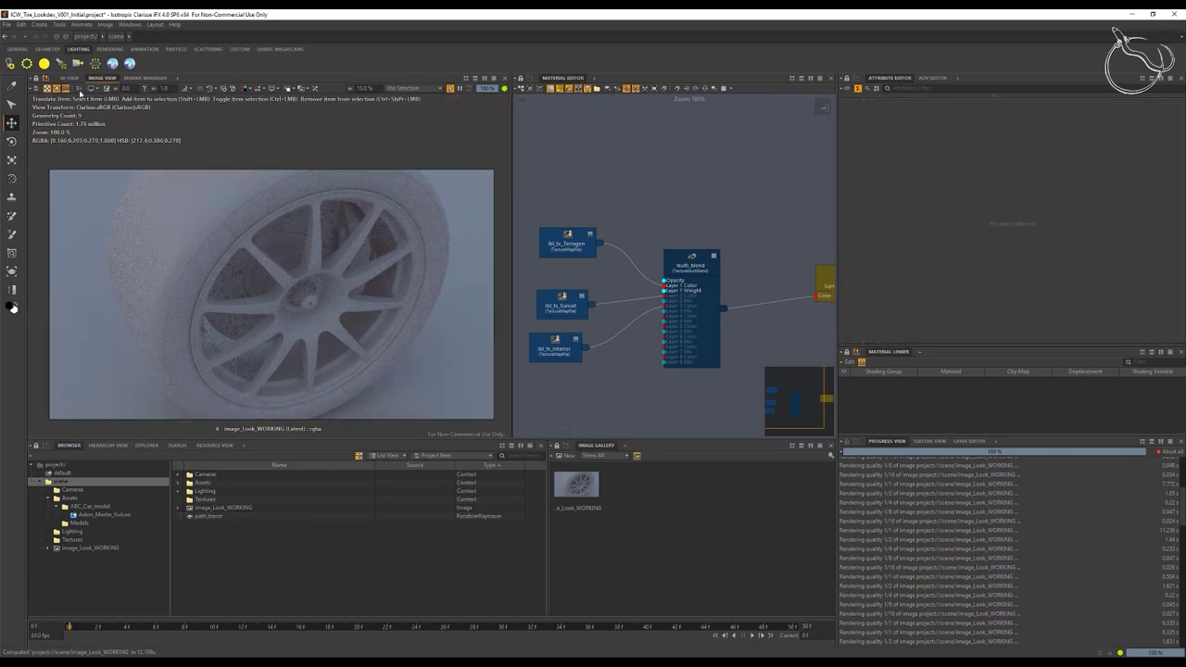
left_click(79, 89)
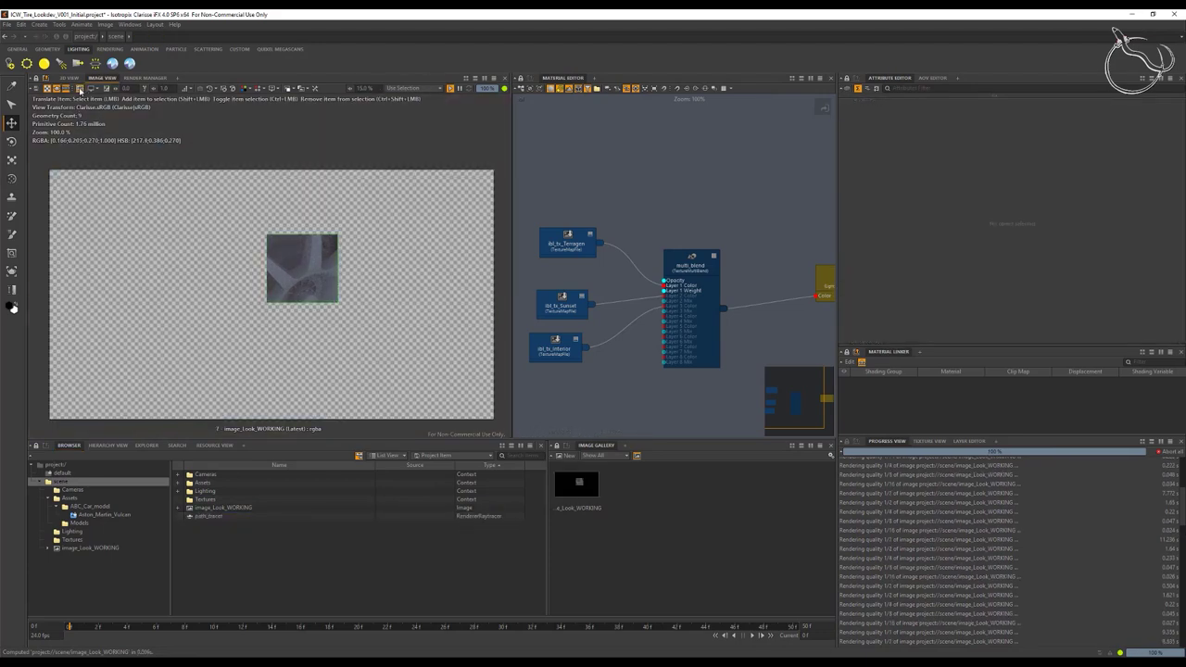
left_click(11, 271)
left_click_drag(307, 278, 235, 255)
left_click_drag(220, 339, 325, 409)
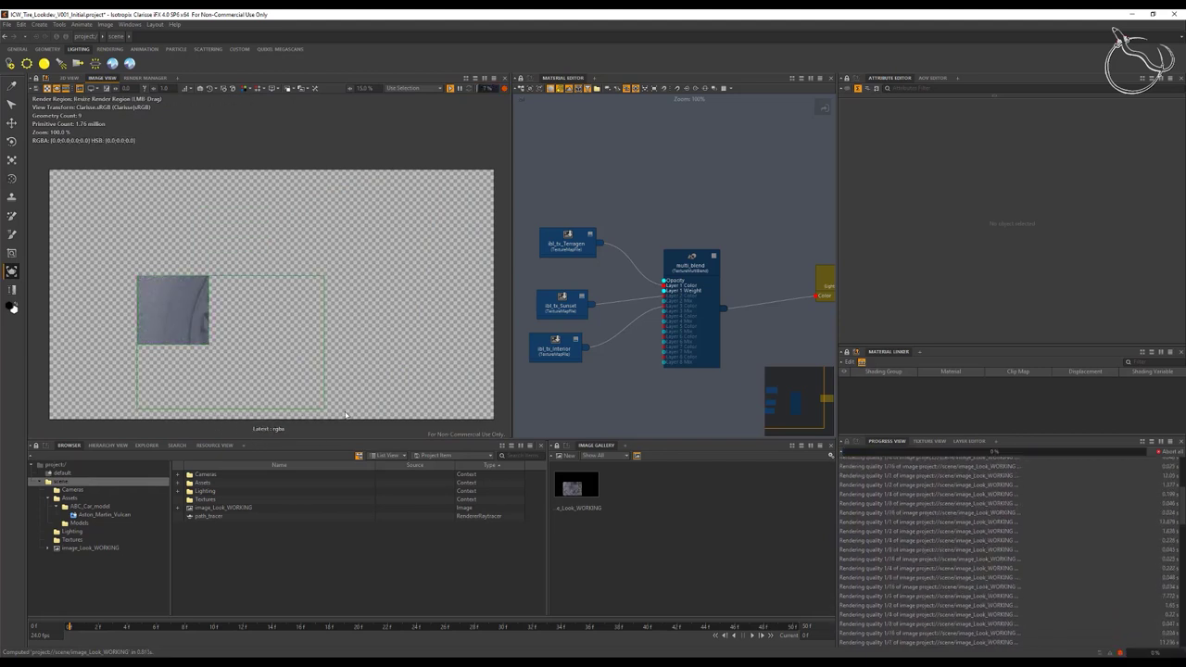
Step: Raise the sampling quality of image_Look_WORKING to 100%
left_click(222, 516)
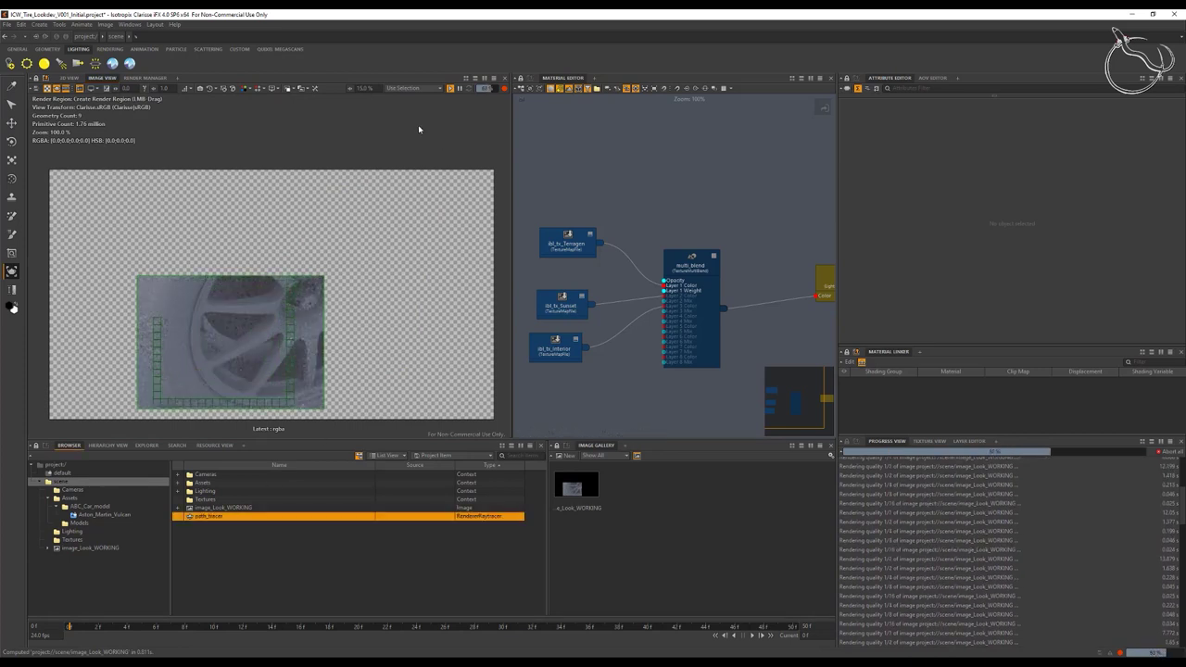
left_click(369, 88)
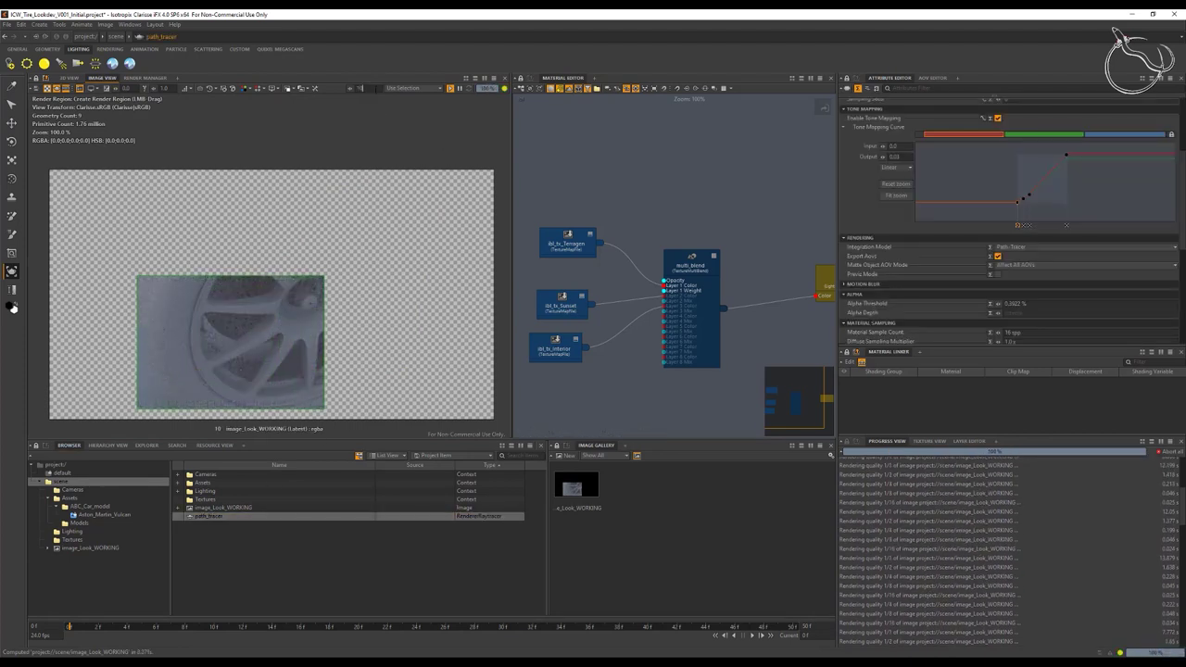
key("Return")
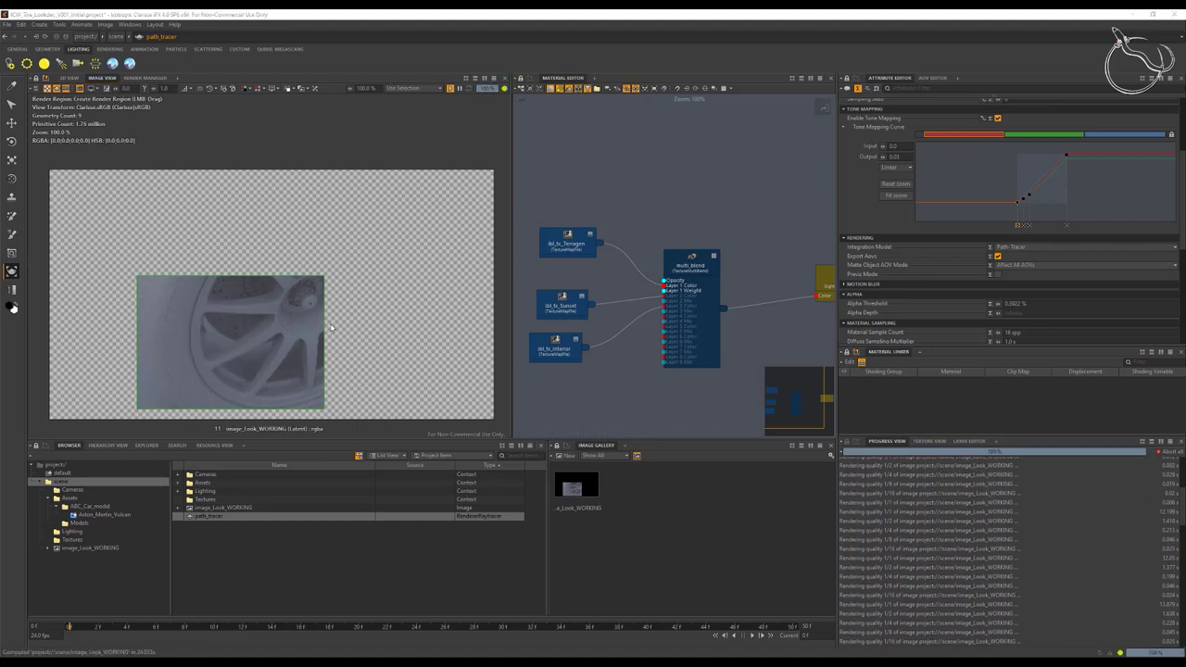
Step: Set path_tracer's Material Sample Count to 64 spp
left_click(1021, 332)
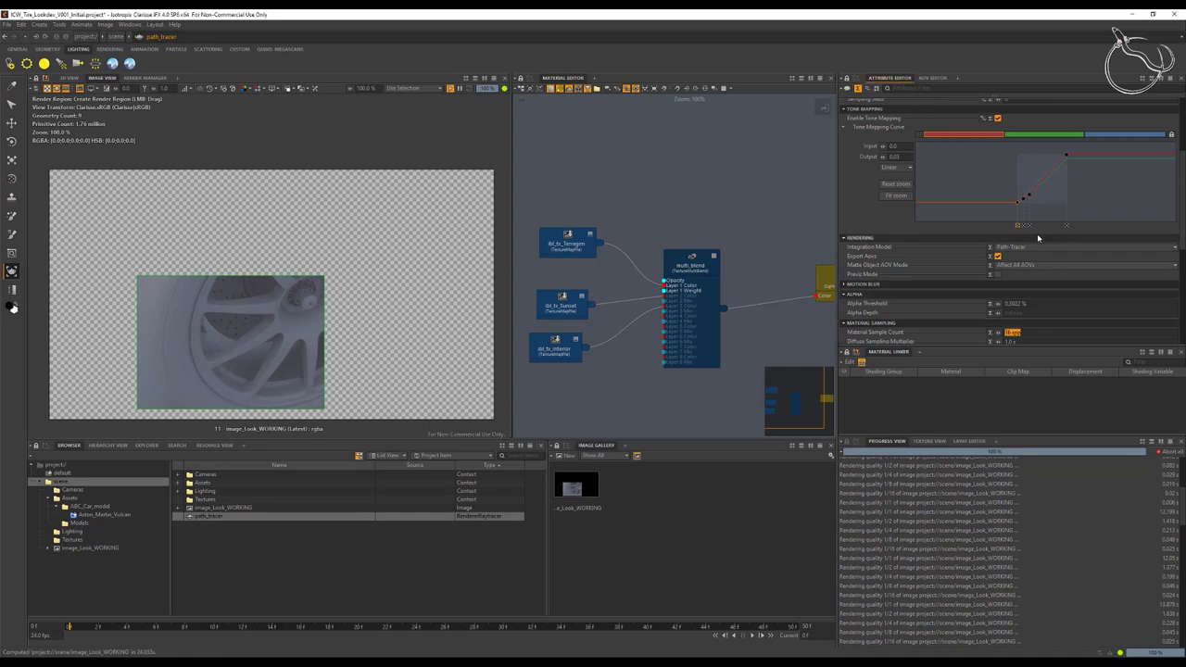
type("64")
key("Return")
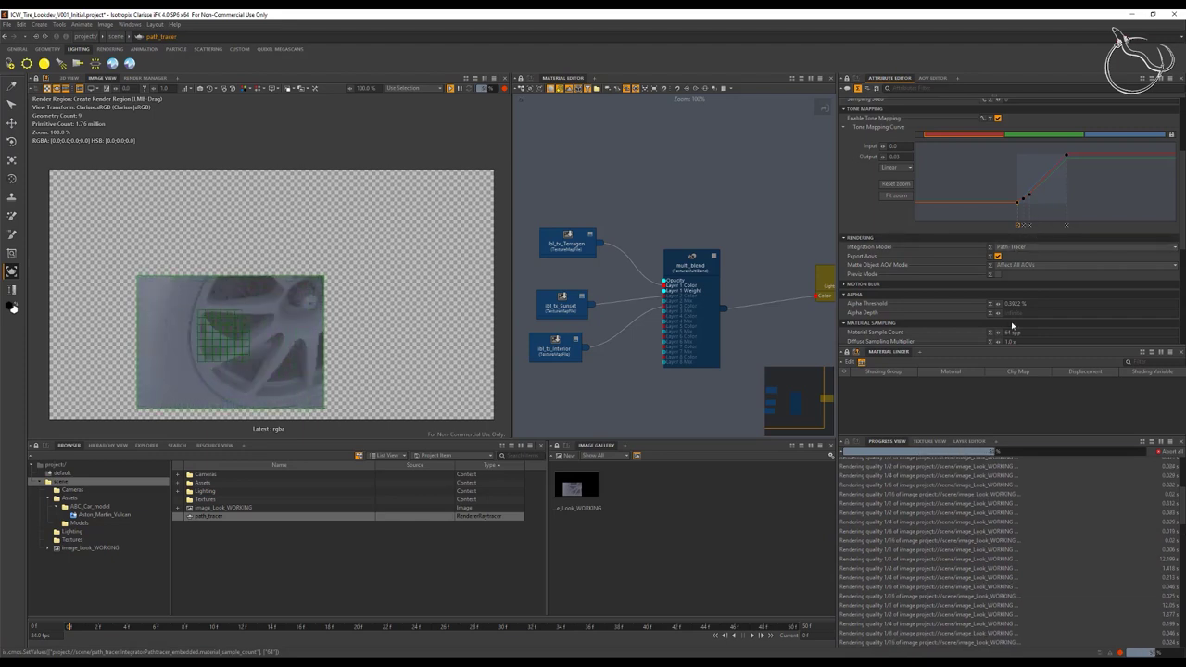
Step: Reduce the sampling quality of image_Look_WORKING to 10% and turn off the render region
scroll(943, 265, "up", 3)
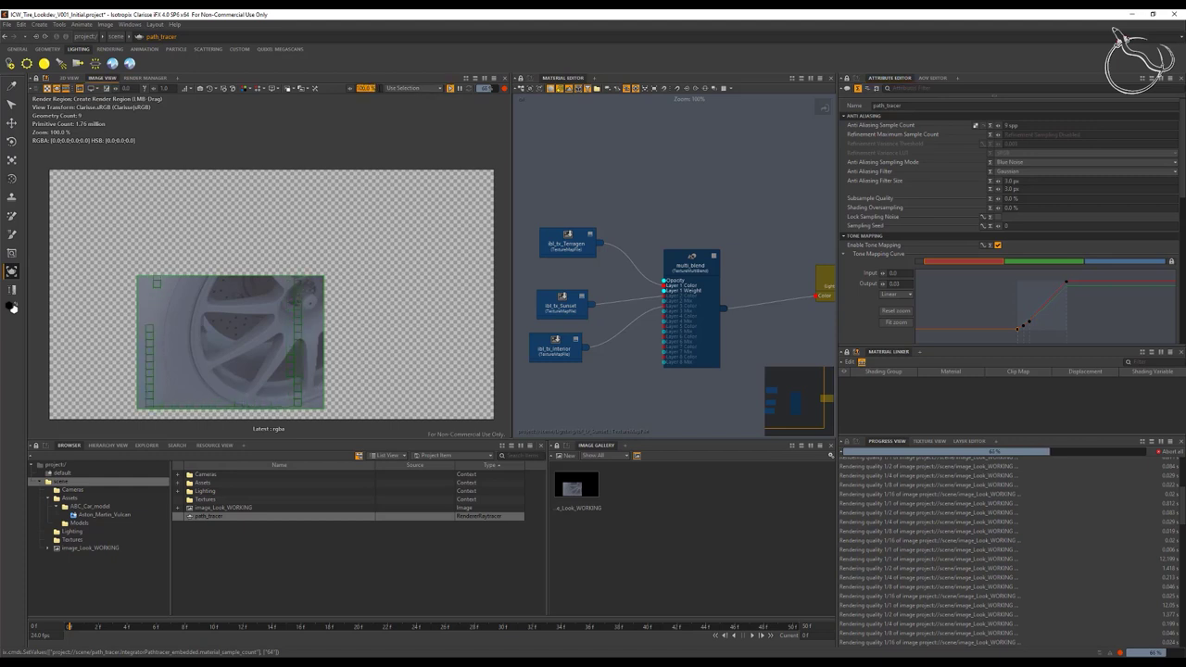
type("10")
key("Return")
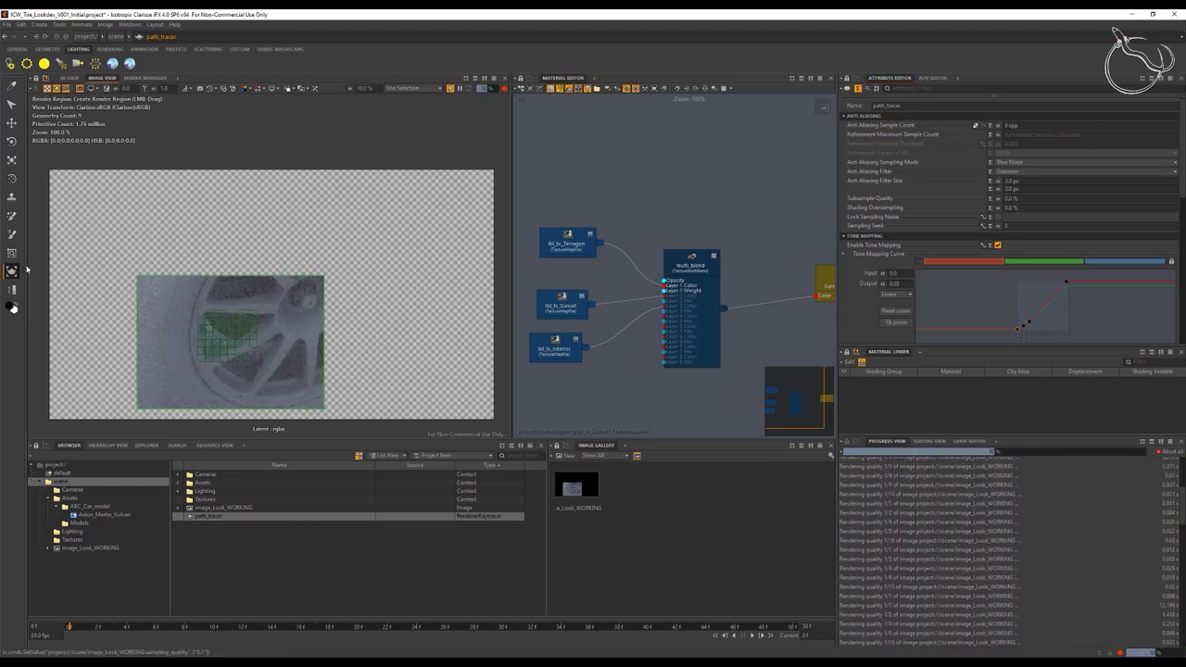
left_click(80, 88)
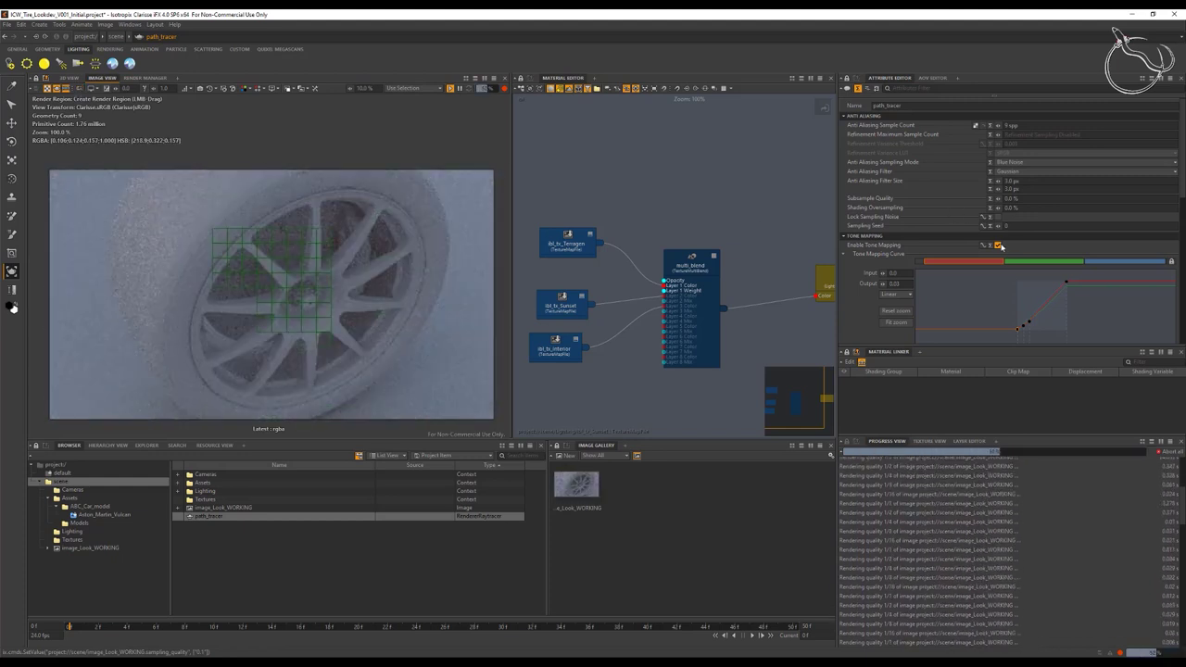
Step: Disable tone mapping on path_tracer and save the project
left_click(998, 246)
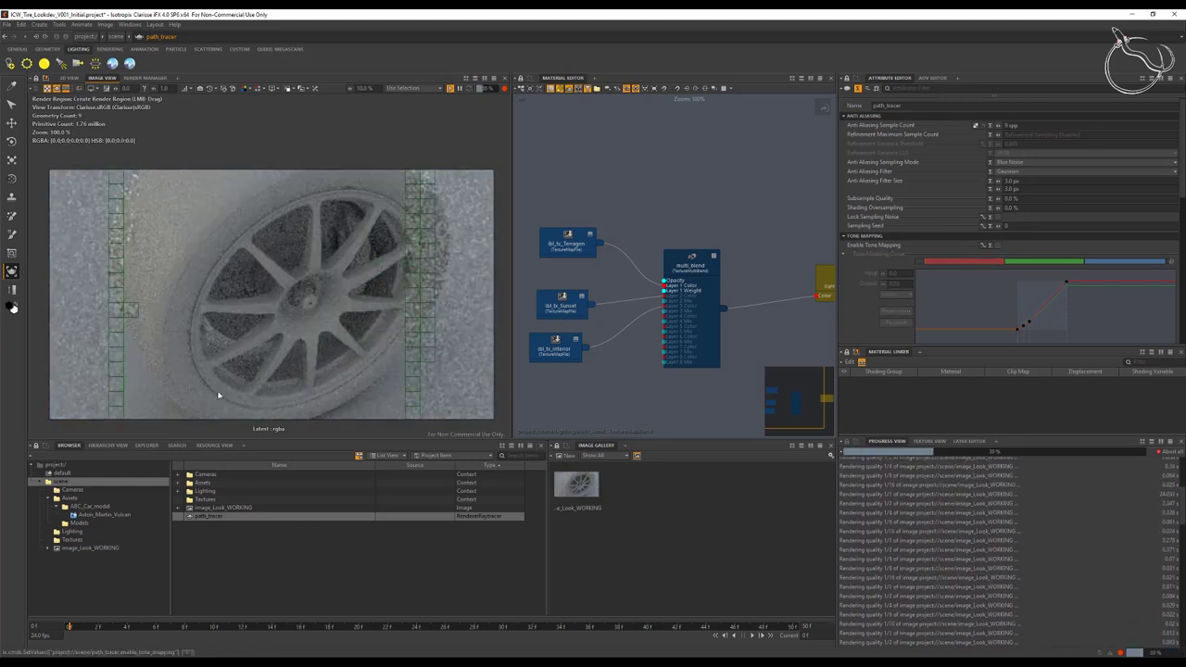
left_click_drag(198, 215, 344, 345)
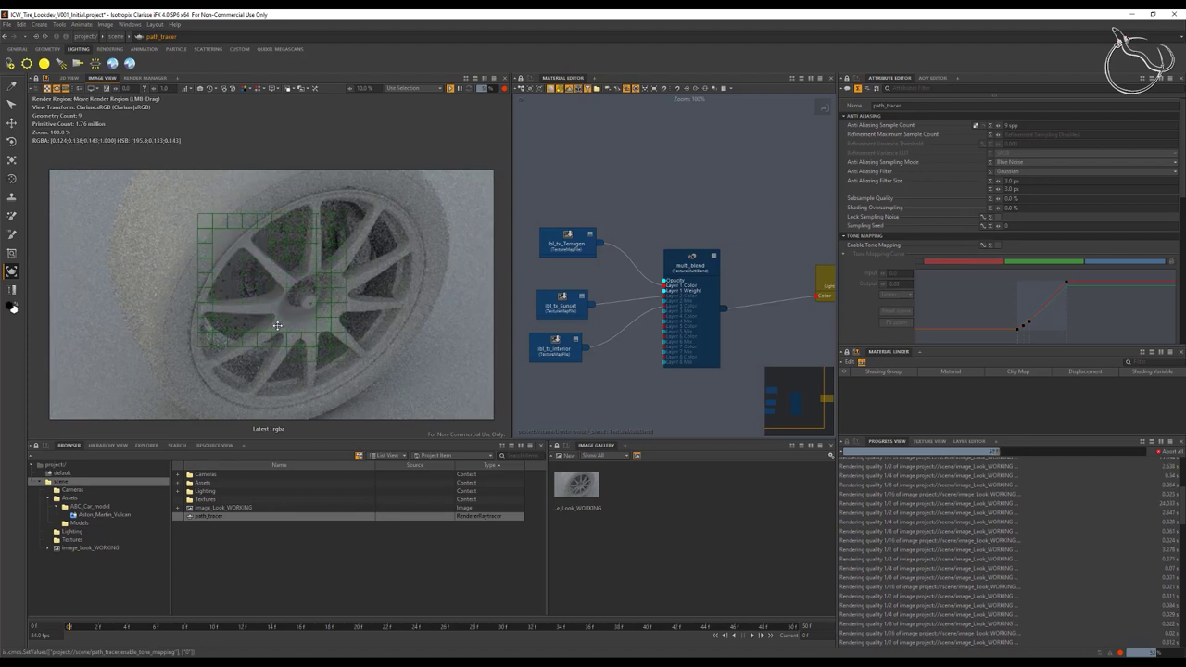
key("ctrl+s")
left_click_drag(169, 185, 389, 384)
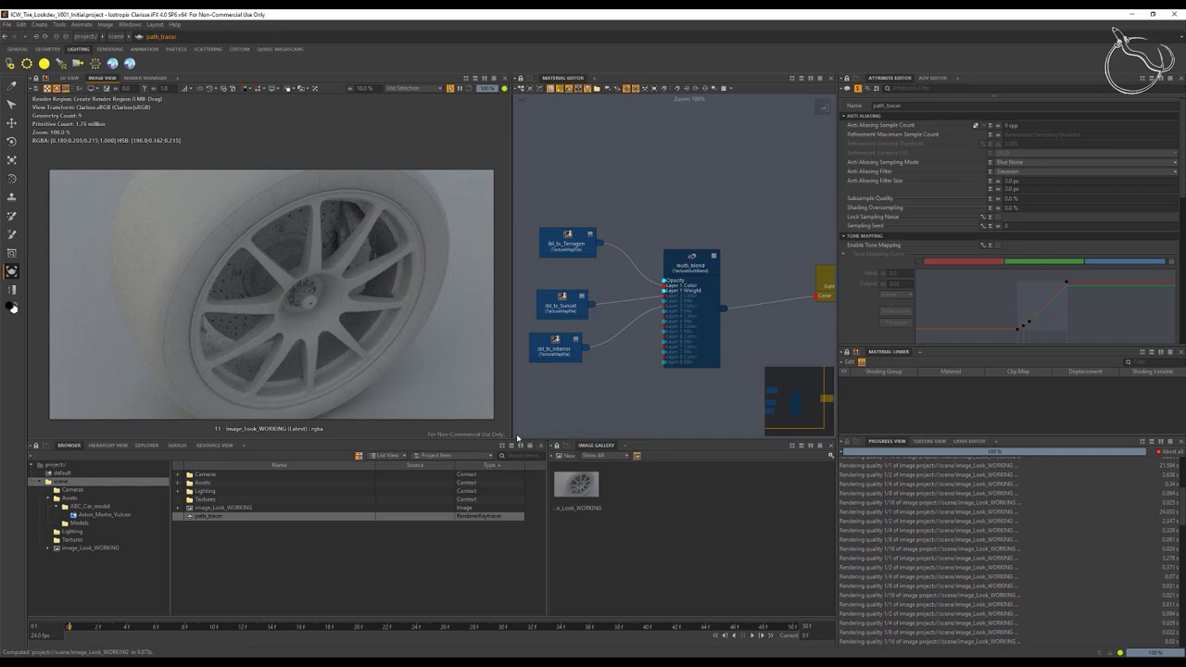
Step: Select the gum_sidewall_01 tire mesh in the 3D view and compare it with Enable Subdivision Surface switched off and on
key("q")
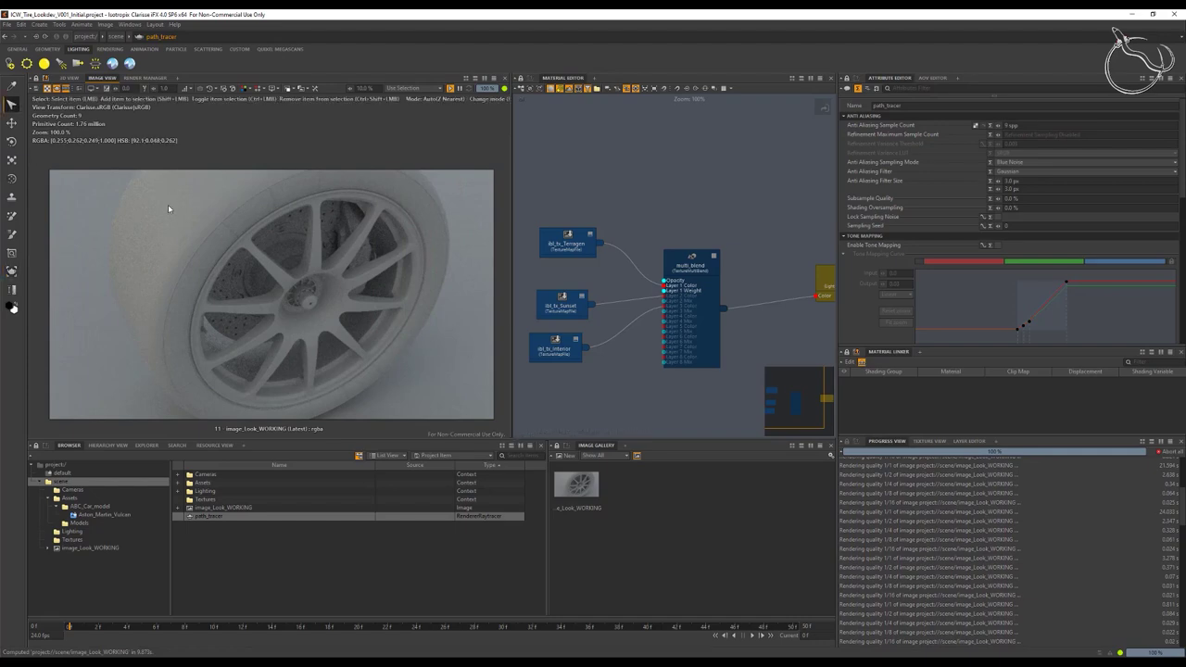
left_click(71, 80)
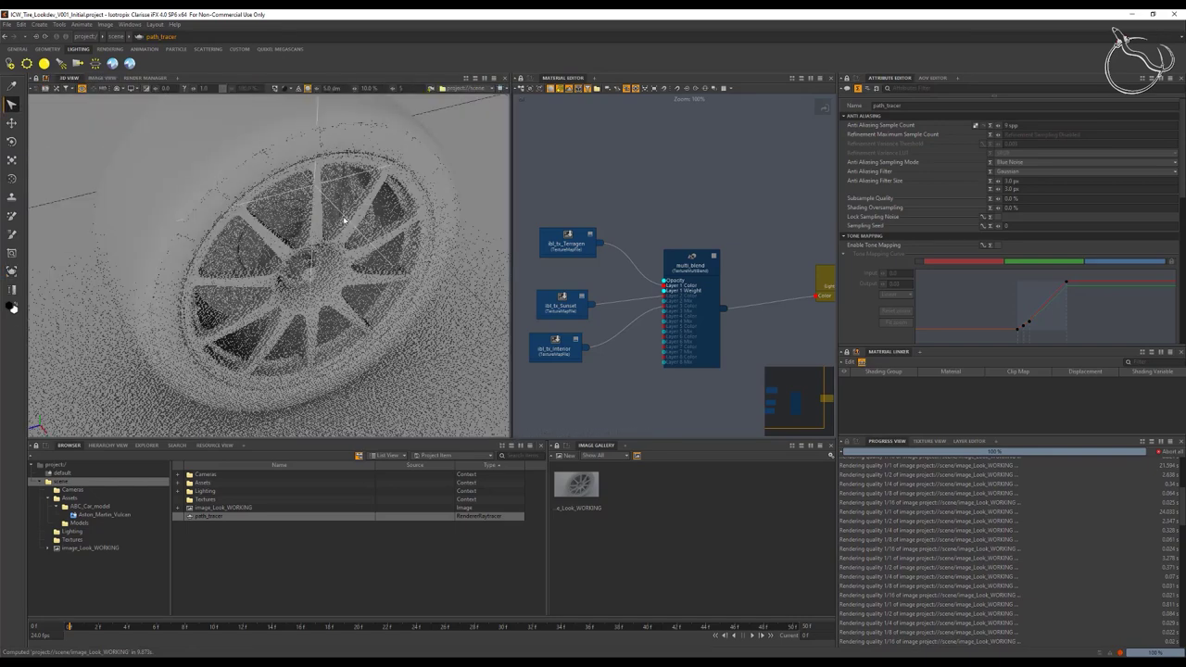
left_click(175, 153)
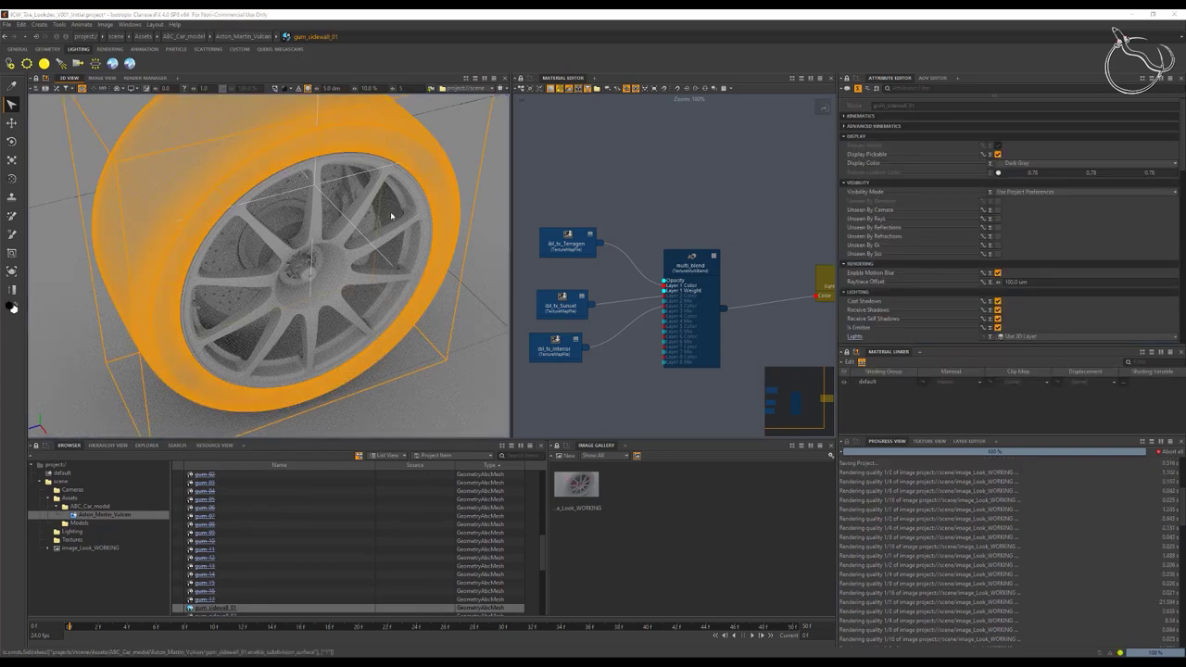
scroll(1050, 238, "down", 6)
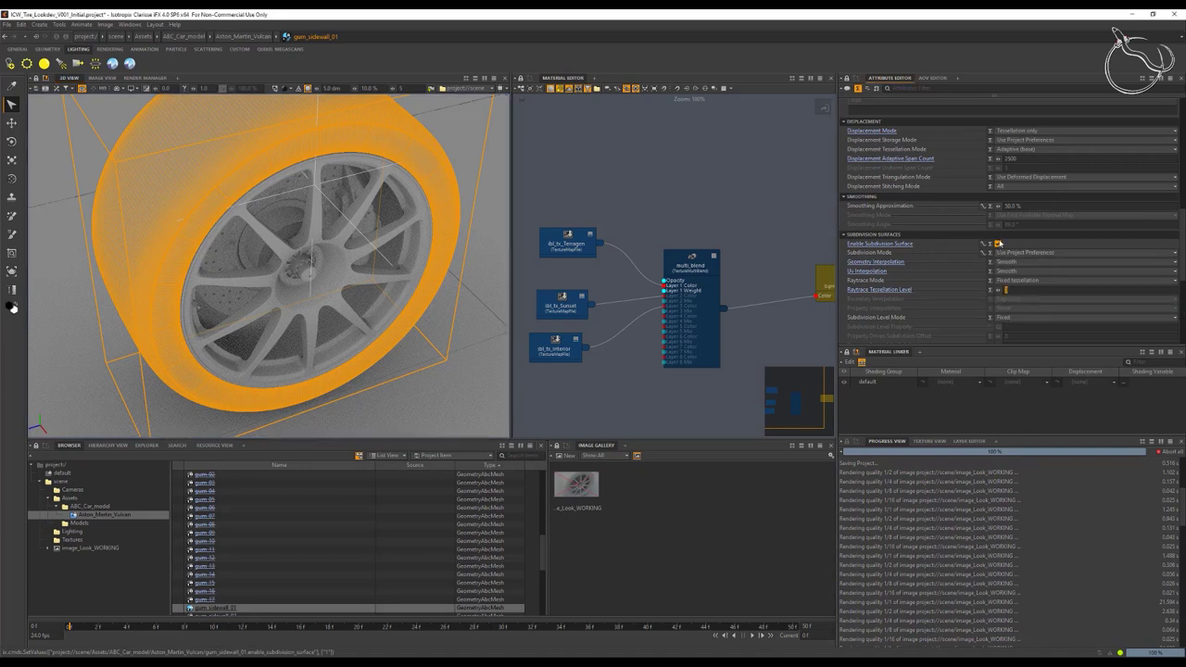
left_click(998, 245)
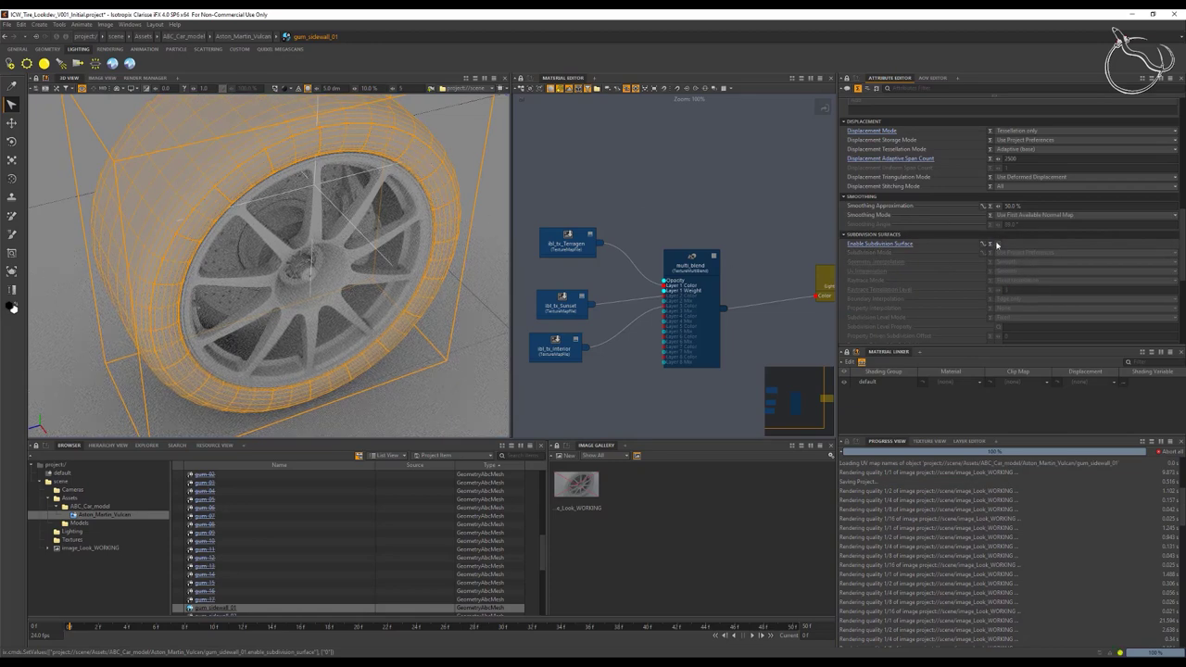
left_click(998, 245)
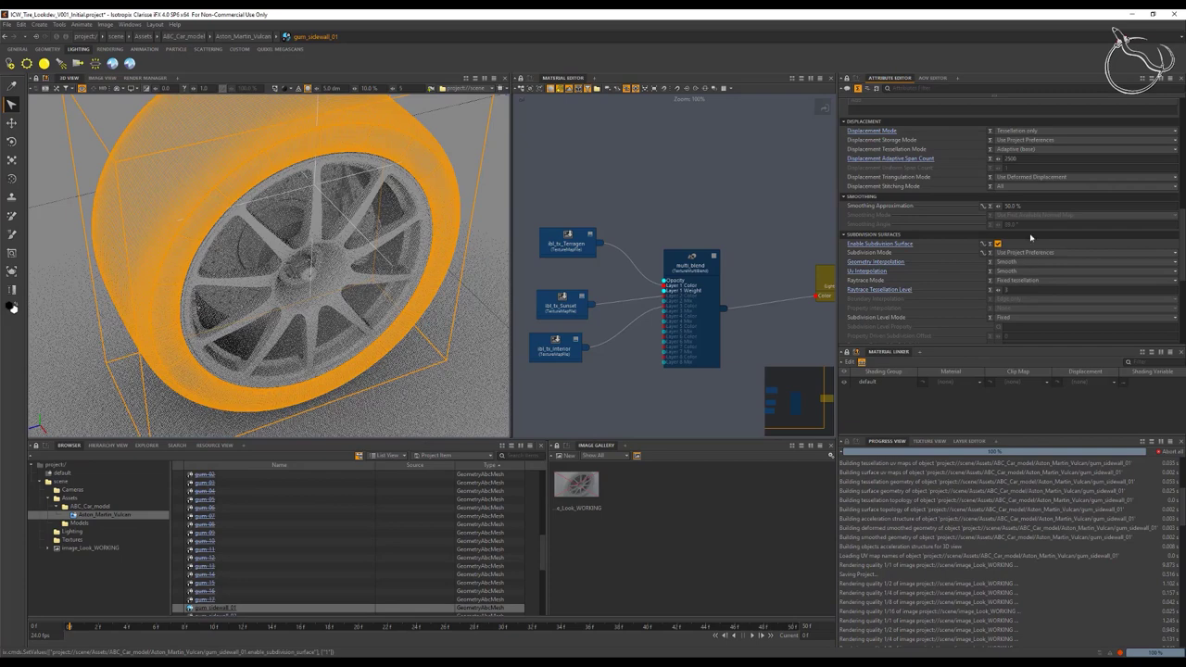
Step: Set the 3D view Highlight Mode of gum_sidewall_01 to Bounding Box
scroll(976, 215, "up", 3)
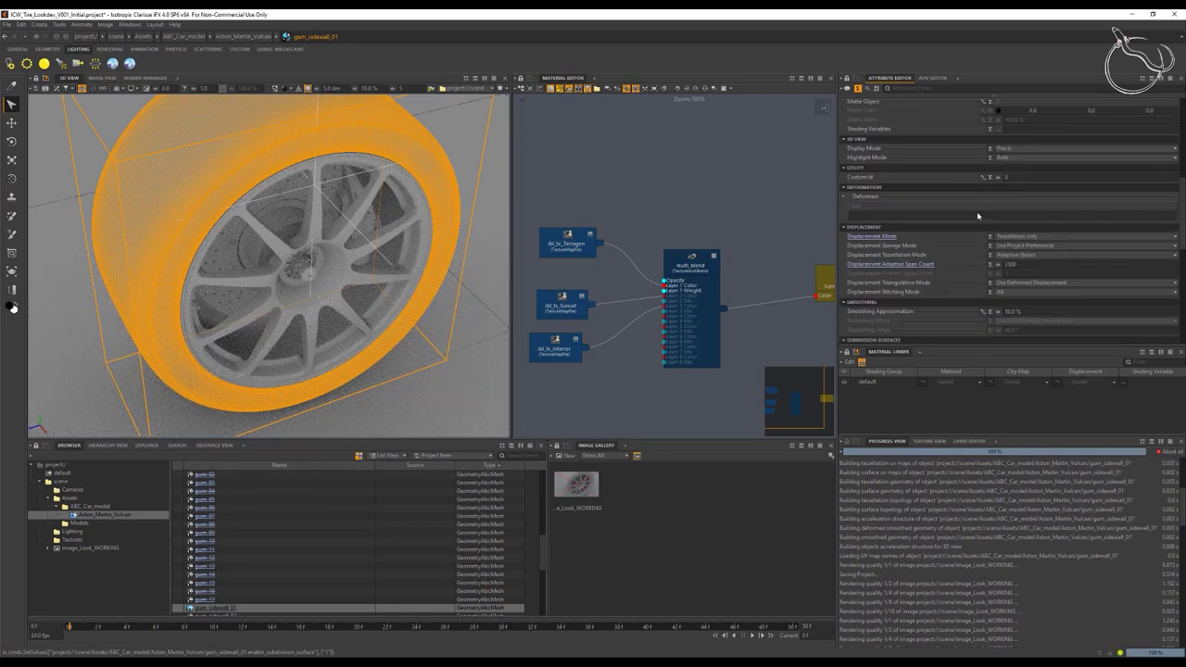
left_click(1034, 238)
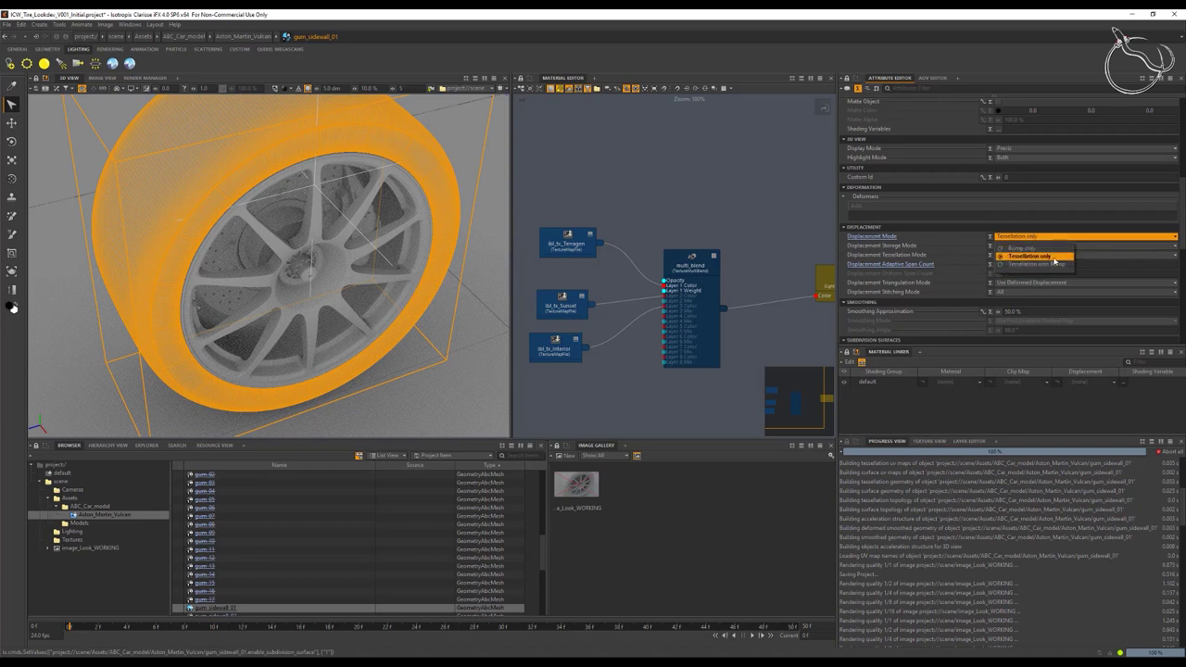
left_click(912, 158)
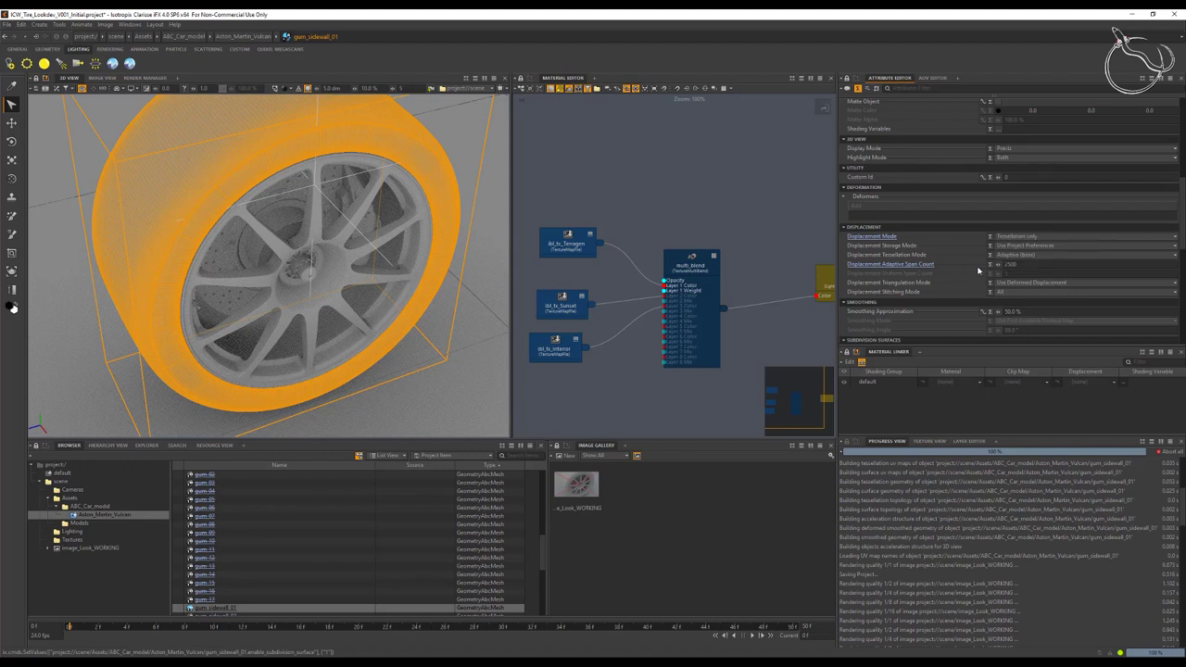
mouse_move(929, 266)
left_click(1010, 158)
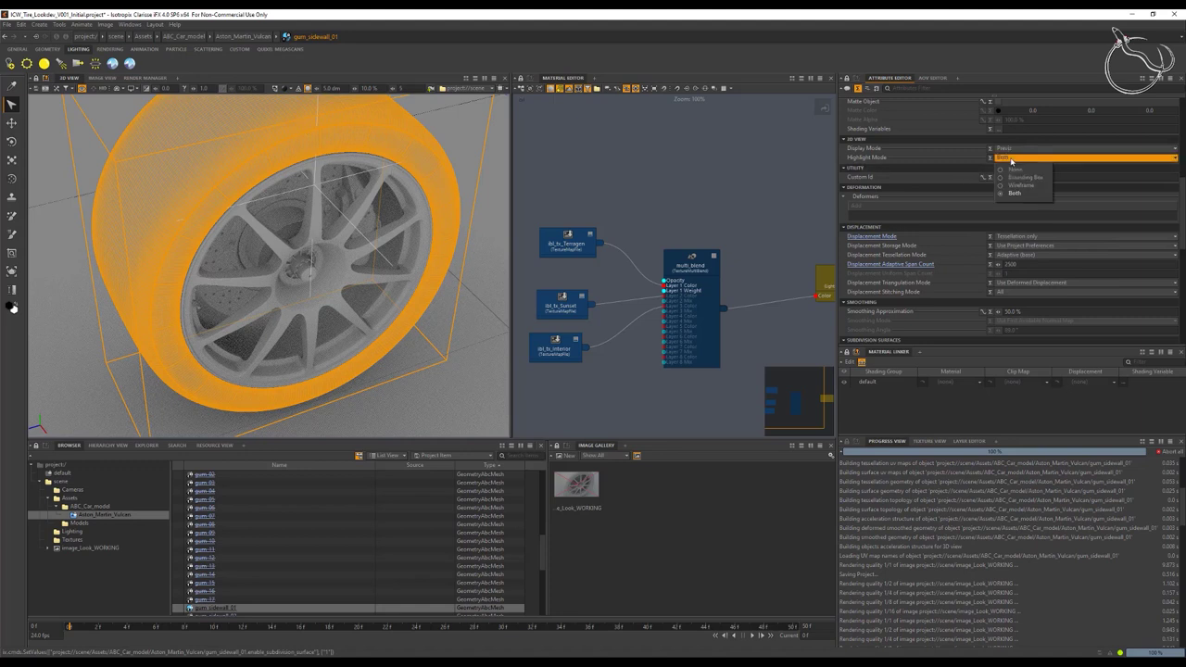
left_click(1024, 177)
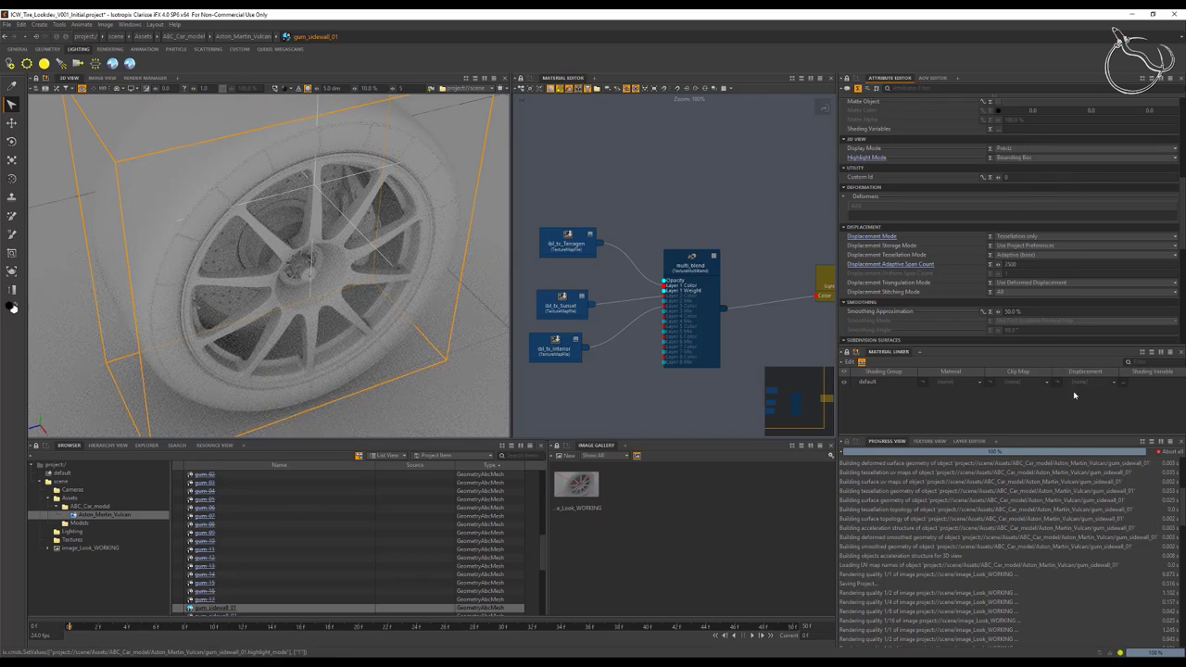
Step: Create a Displacement item in the Assets context and rename it displacement_Tire
left_click(70, 498)
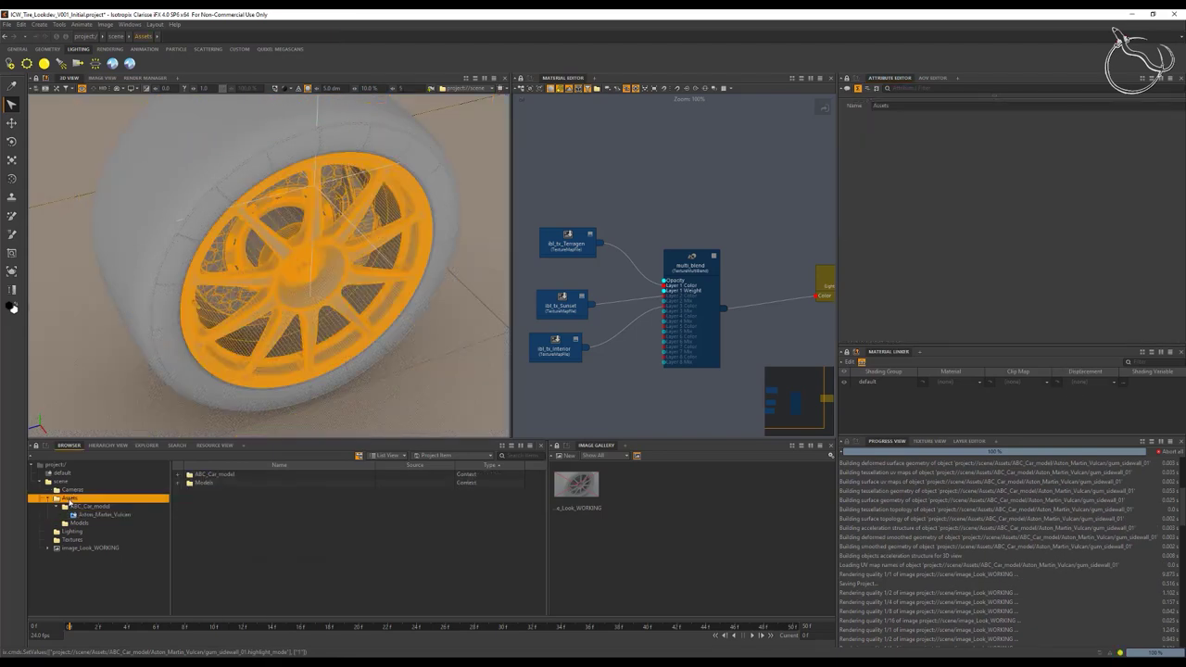
right_click(201, 512)
mouse_move(274, 443)
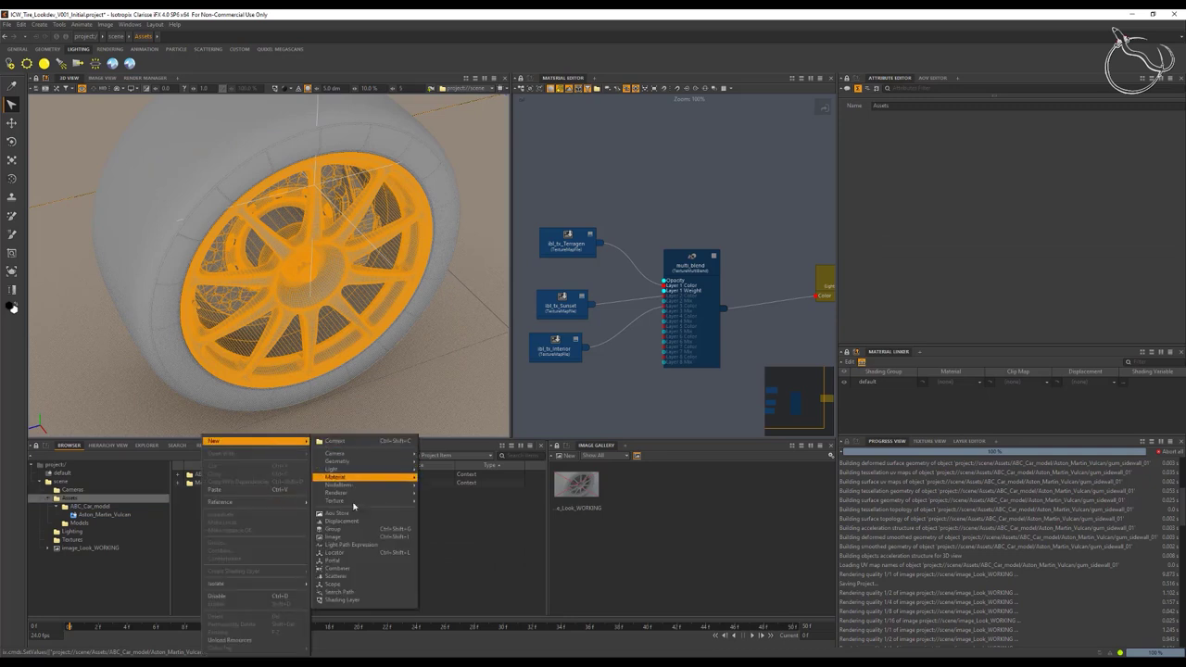
left_click(343, 520)
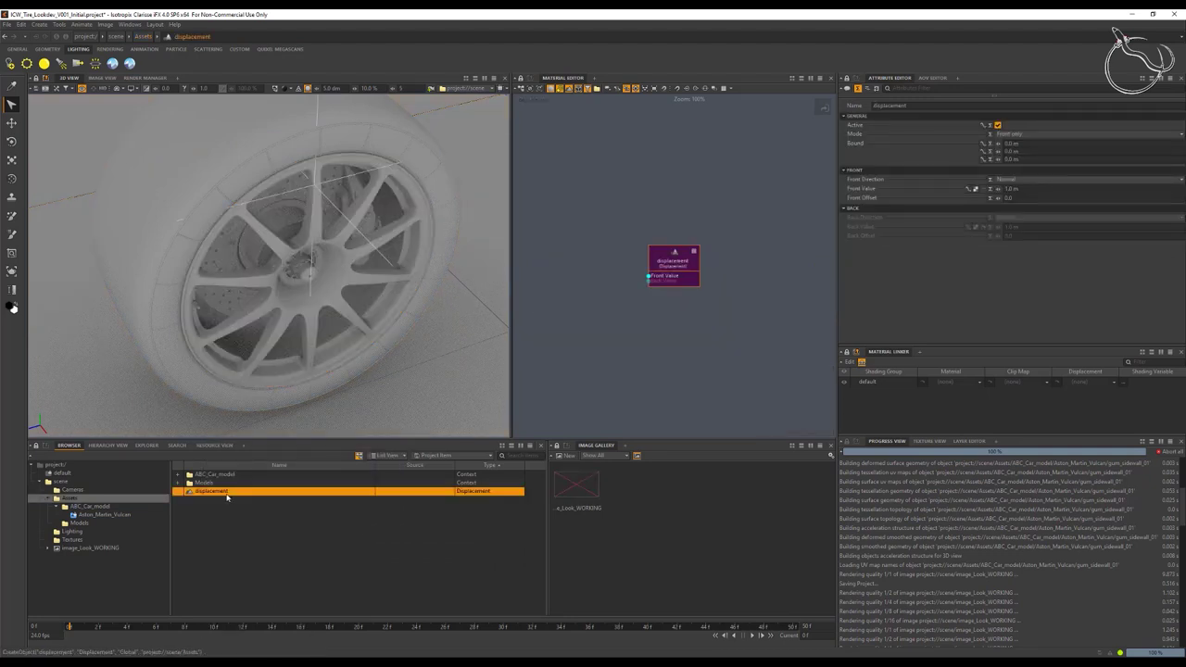
double_click(226, 496)
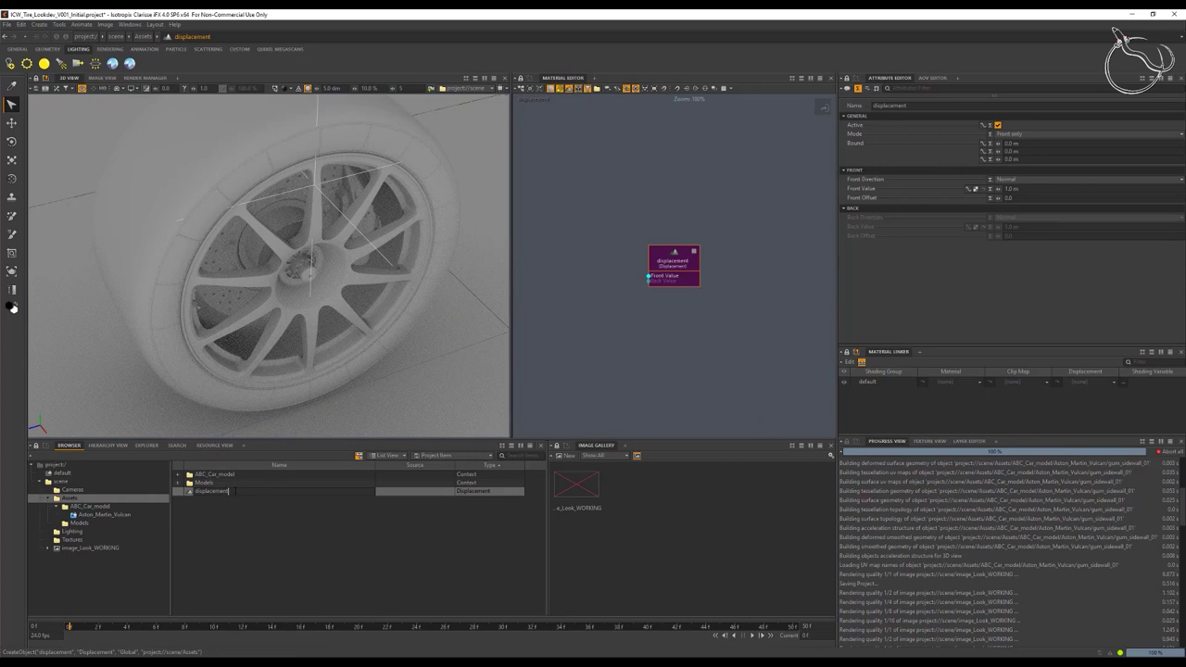
type("Tire")
key("Return")
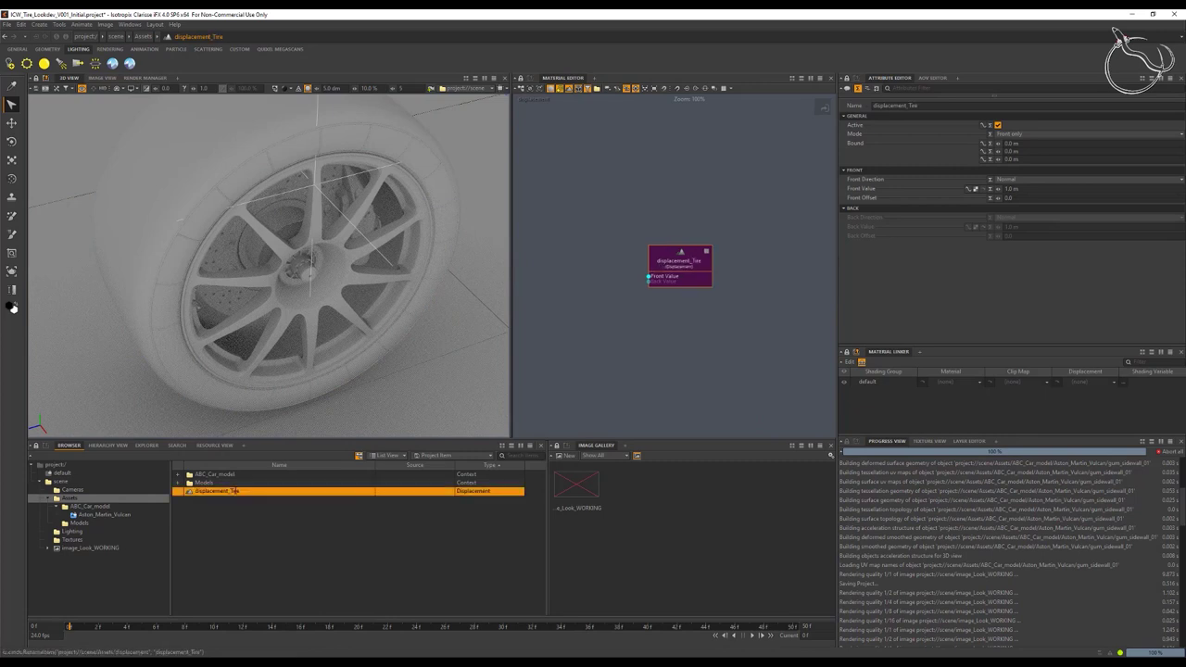
Step: Assign displacement_Tire as the displacement of gum_sidewall_01's default shading group
left_click(208, 226)
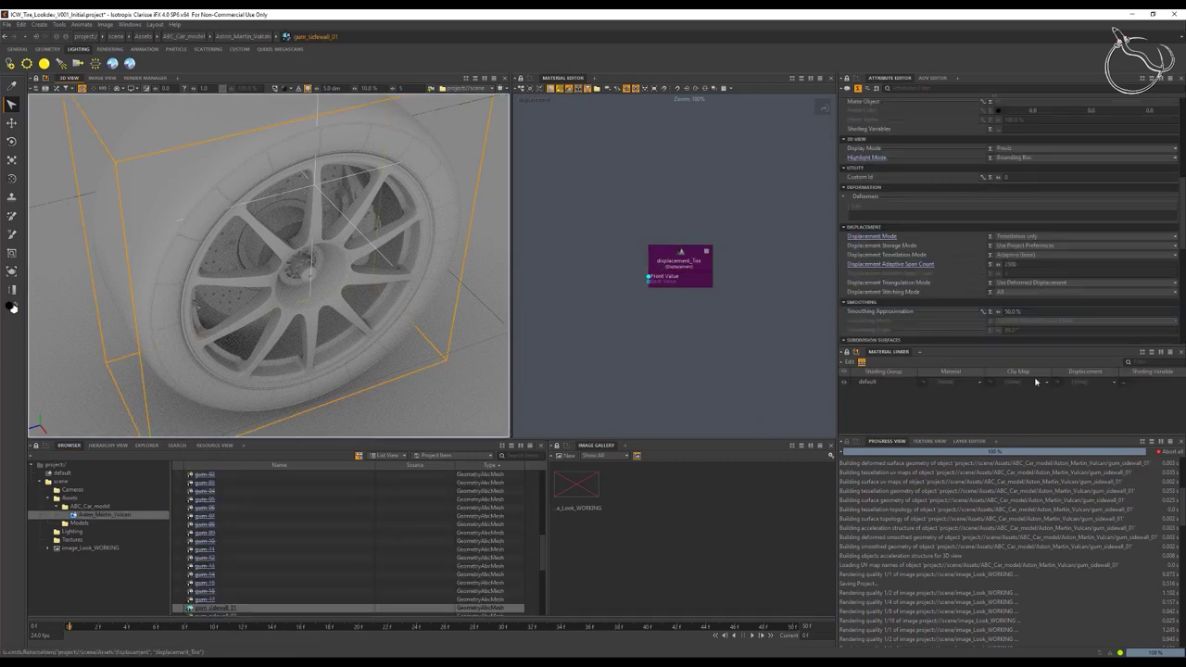
left_click(1104, 383)
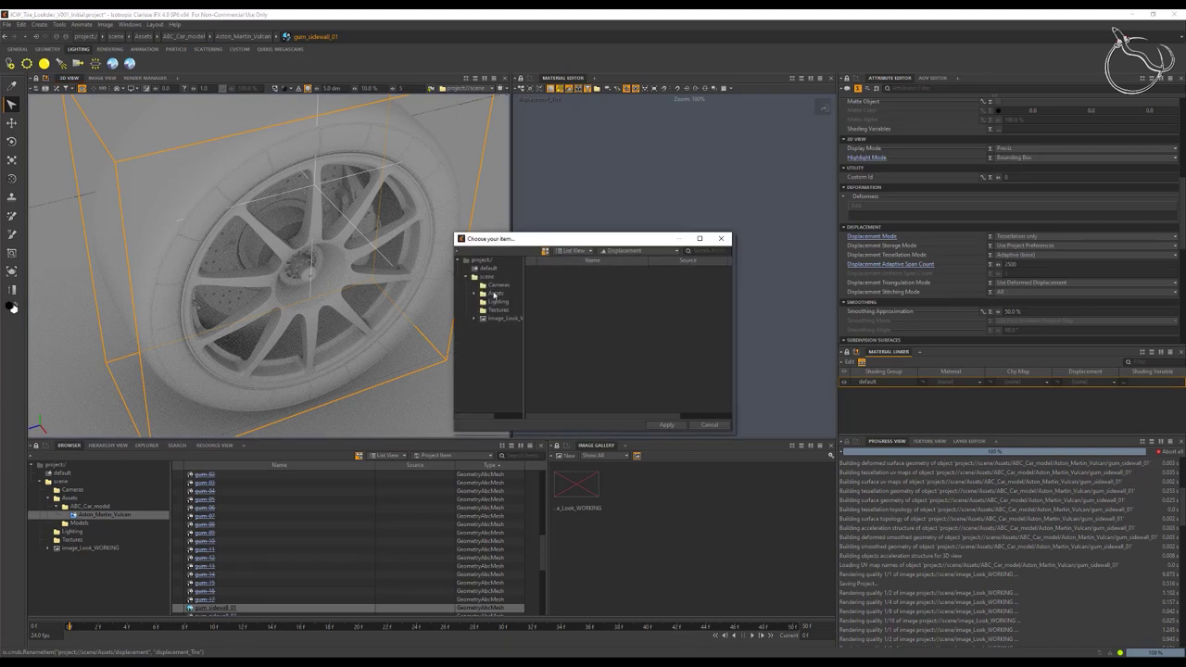
left_click(498, 294)
double_click(574, 287)
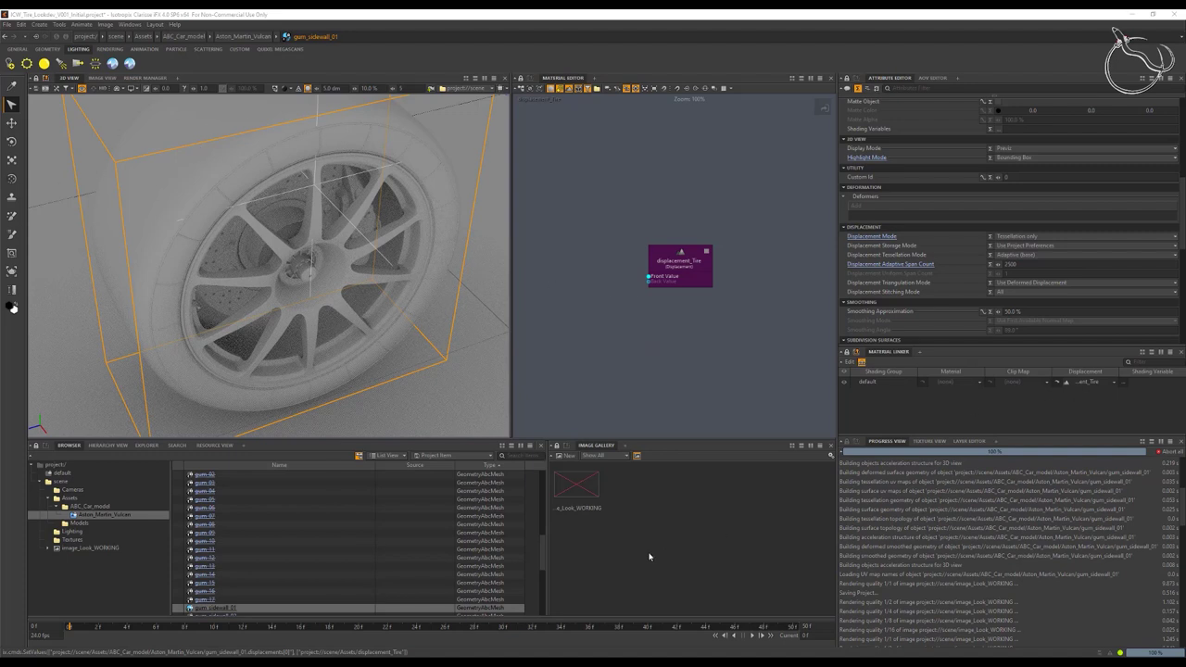
Step: Set the Bound of displacement_Tire to 10 m on all three axes
left_click_drag(675, 257, 738, 244)
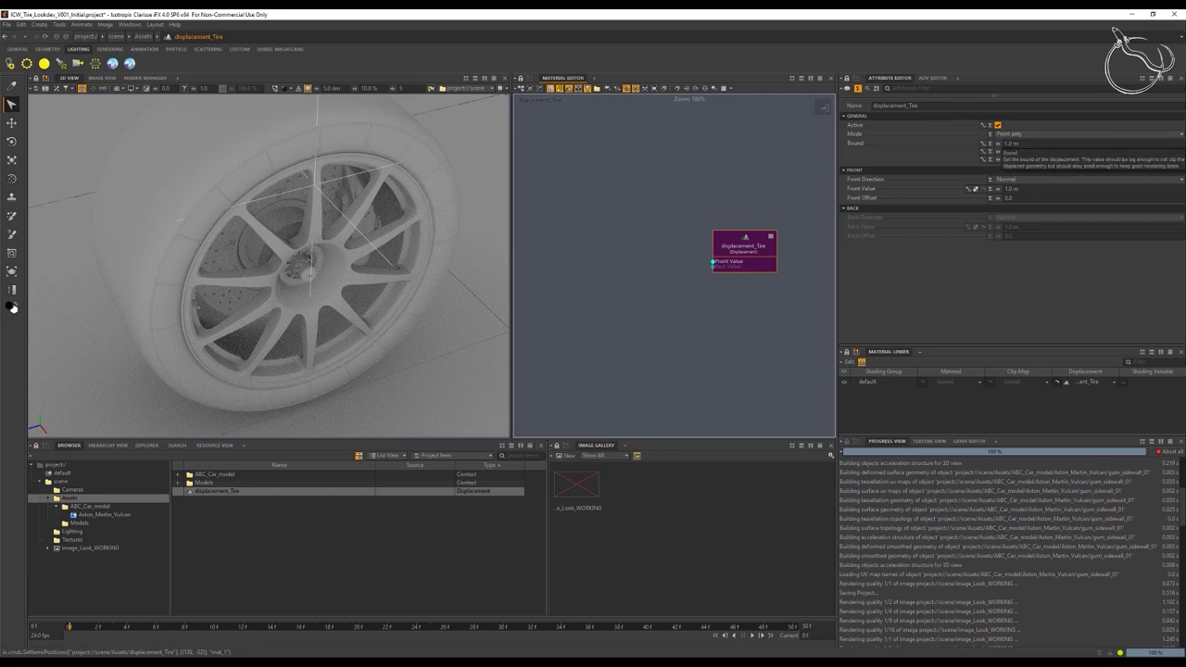
left_click_drag(1020, 144, 926, 151)
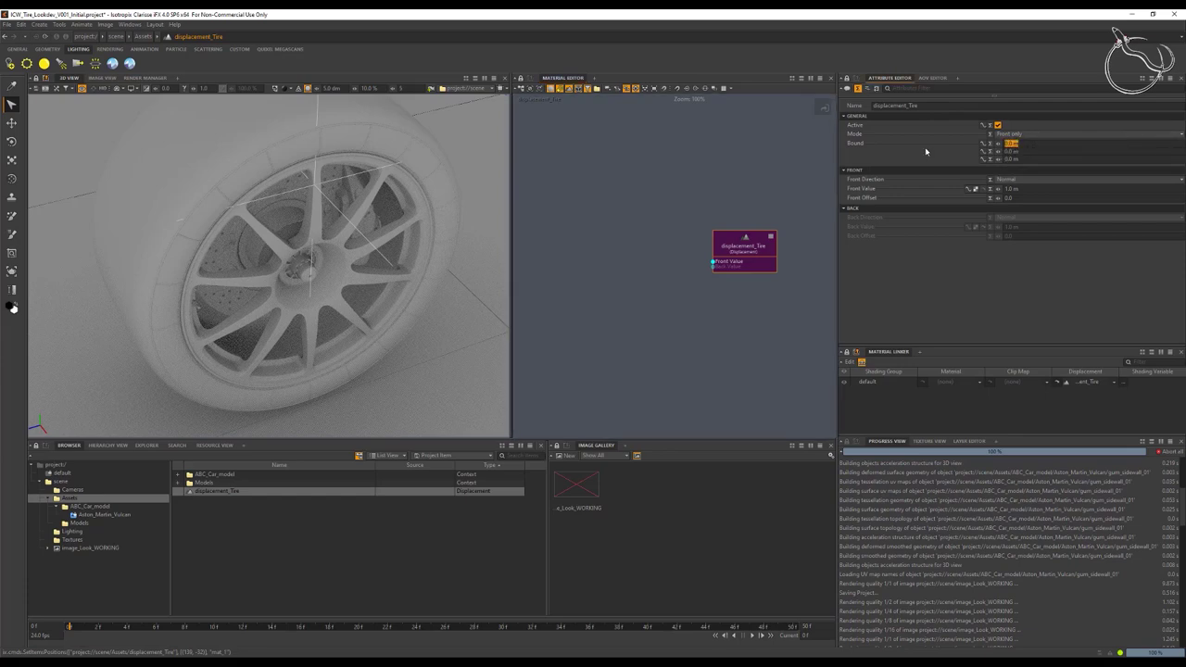
type("10")
left_click(1022, 152)
left_click_drag(1022, 152, 1003, 151)
type("10")
left_click(1026, 158)
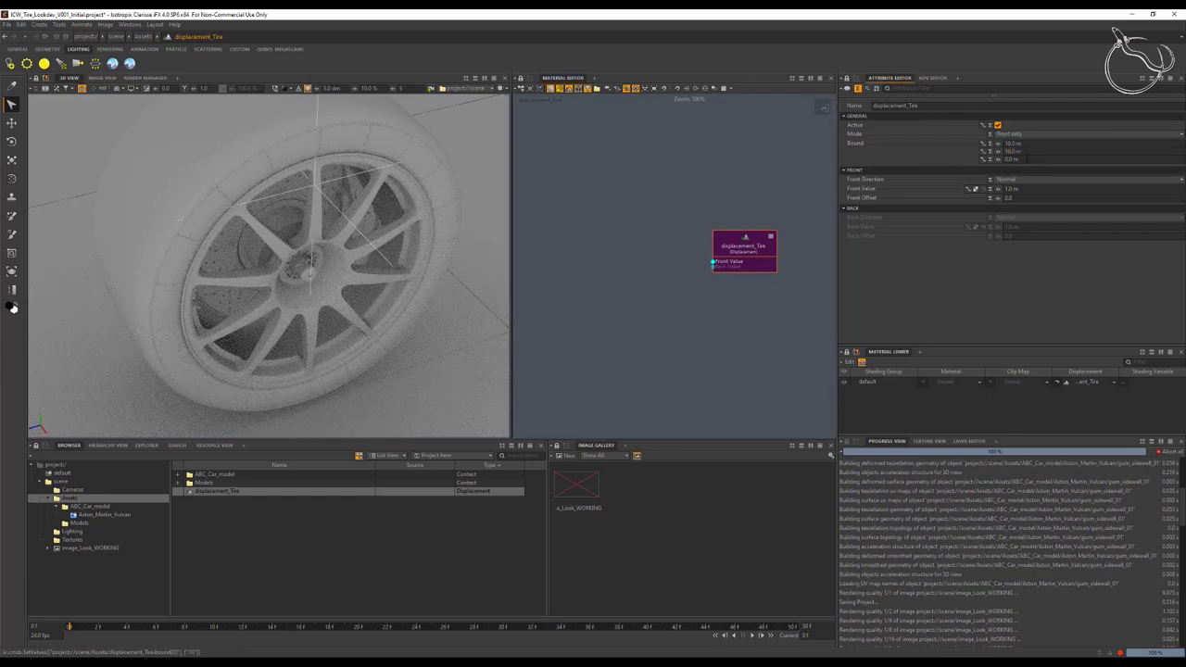
type("10")
key("Tab")
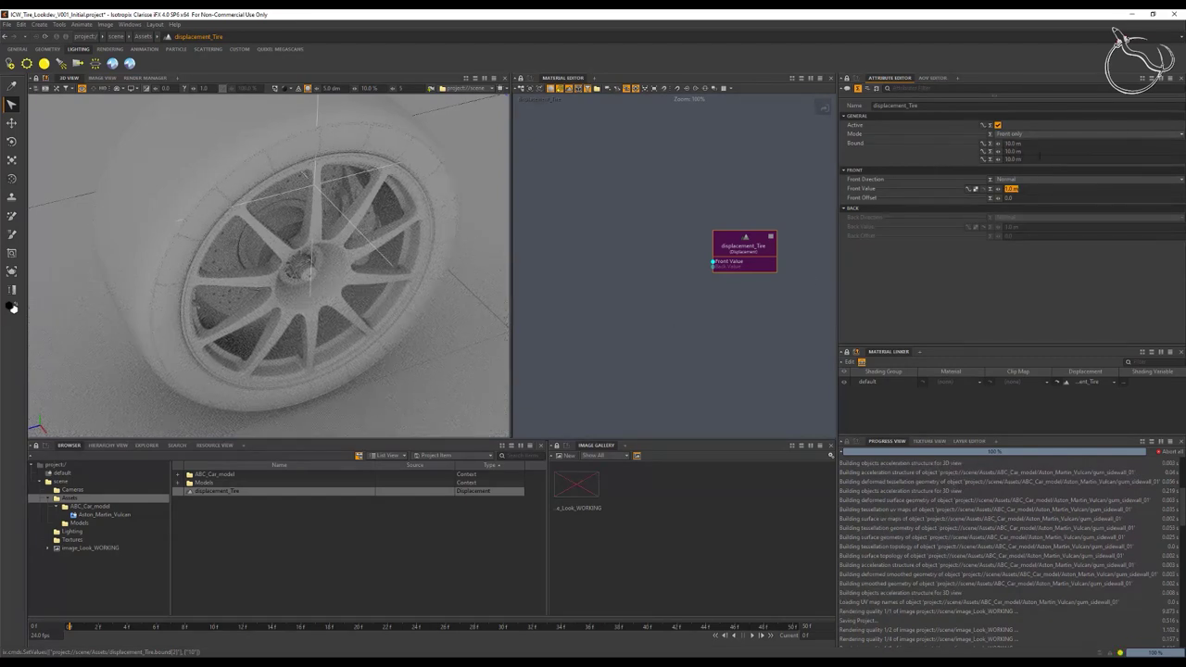
Step: Set the Front Value of displacement_Tire to 0.01 m and shift its node slightly in the graph
type("0.01")
key("Tab")
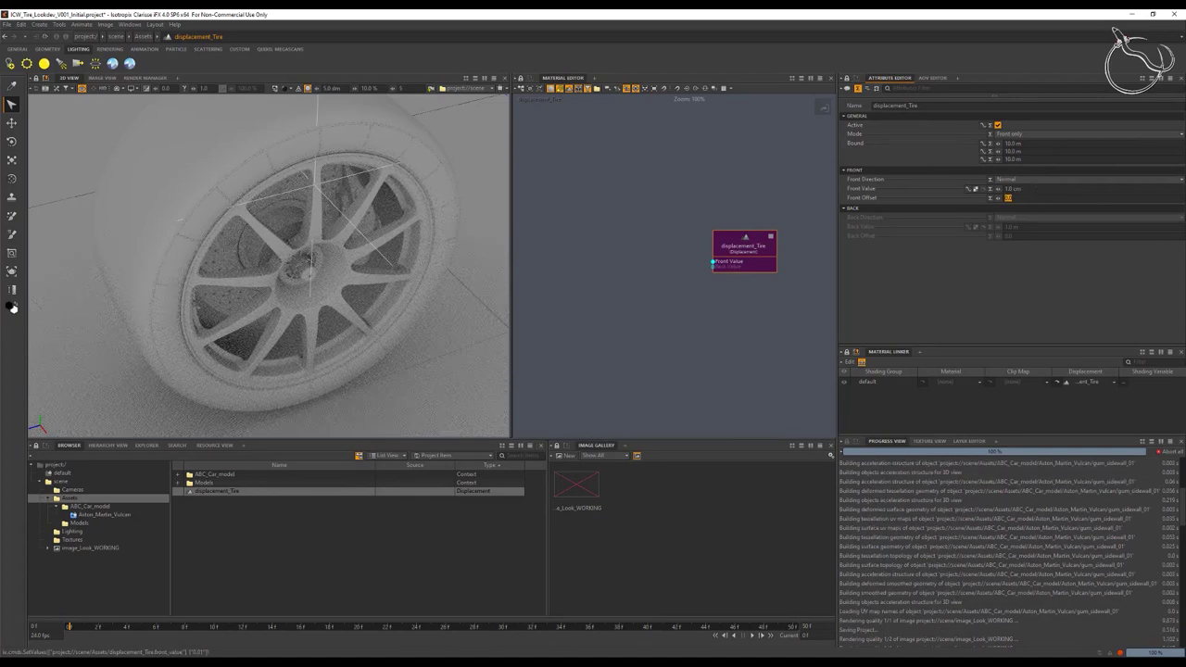
key("alt+Tab")
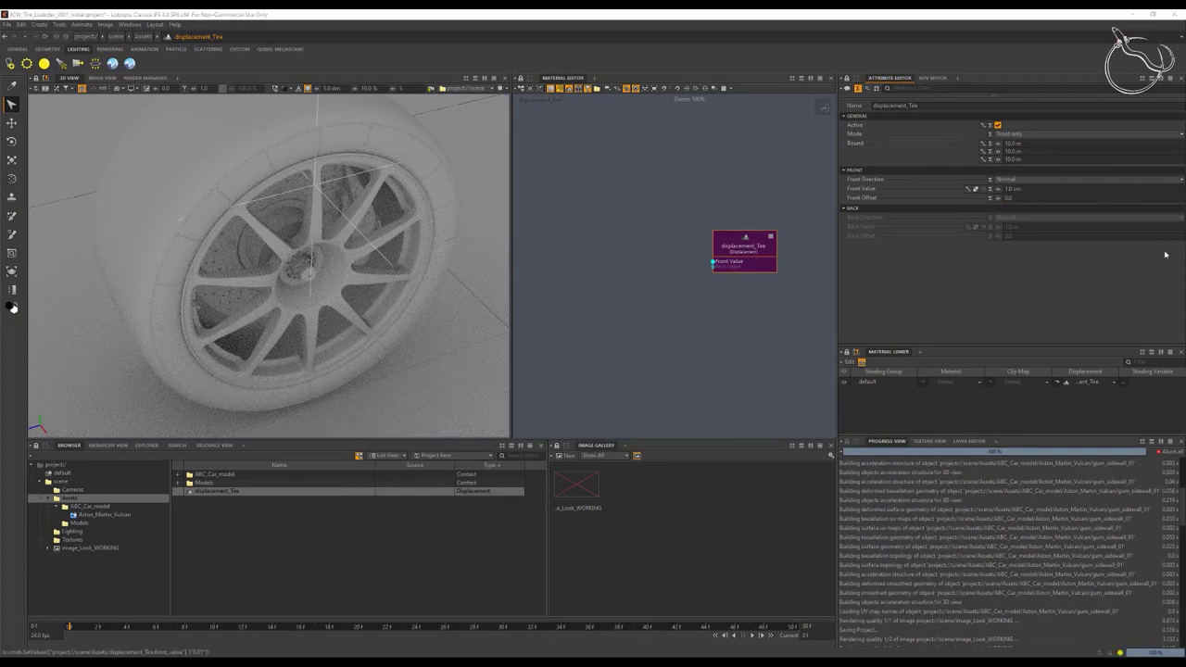
left_click_drag(745, 246, 753, 243)
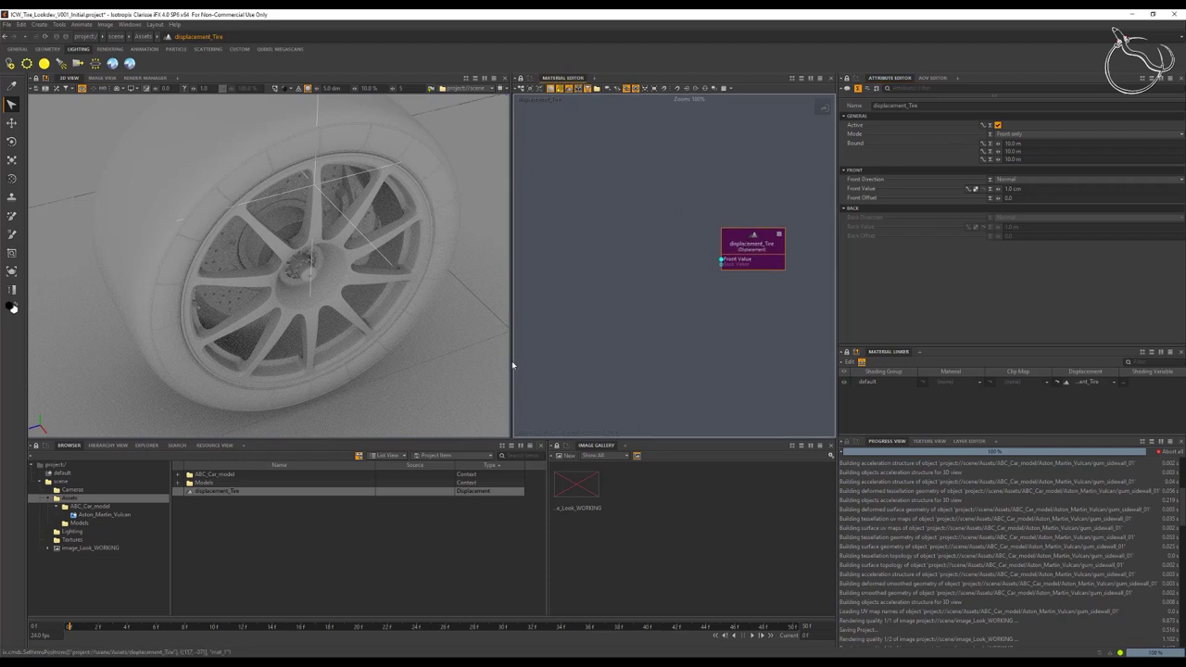
Step: Add a Map File texture node to the graph within the Textures context, beside displacement_Tire
left_click(74, 540)
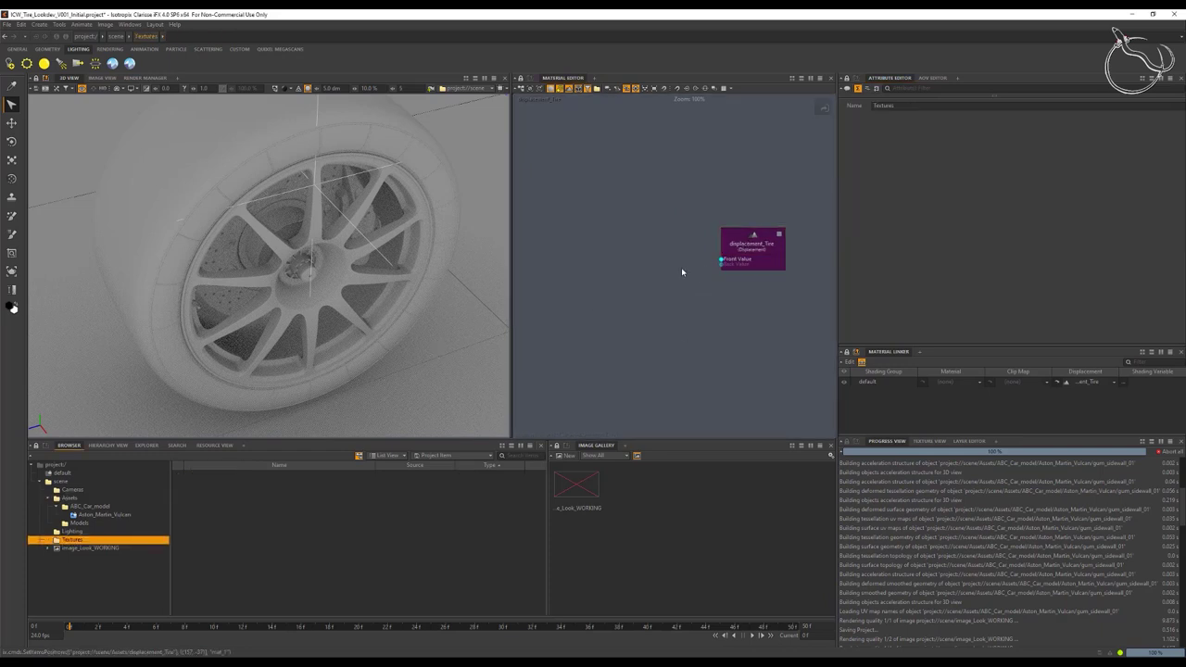
left_click(520, 88)
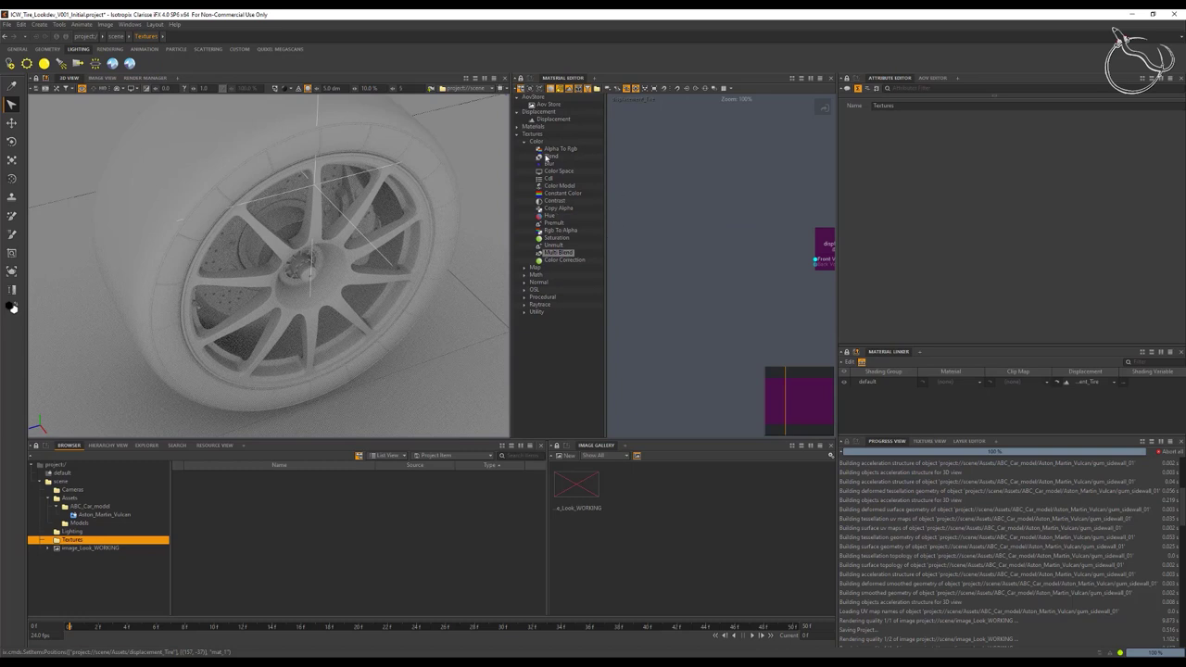
left_click(526, 268)
left_click_drag(555, 281, 674, 232)
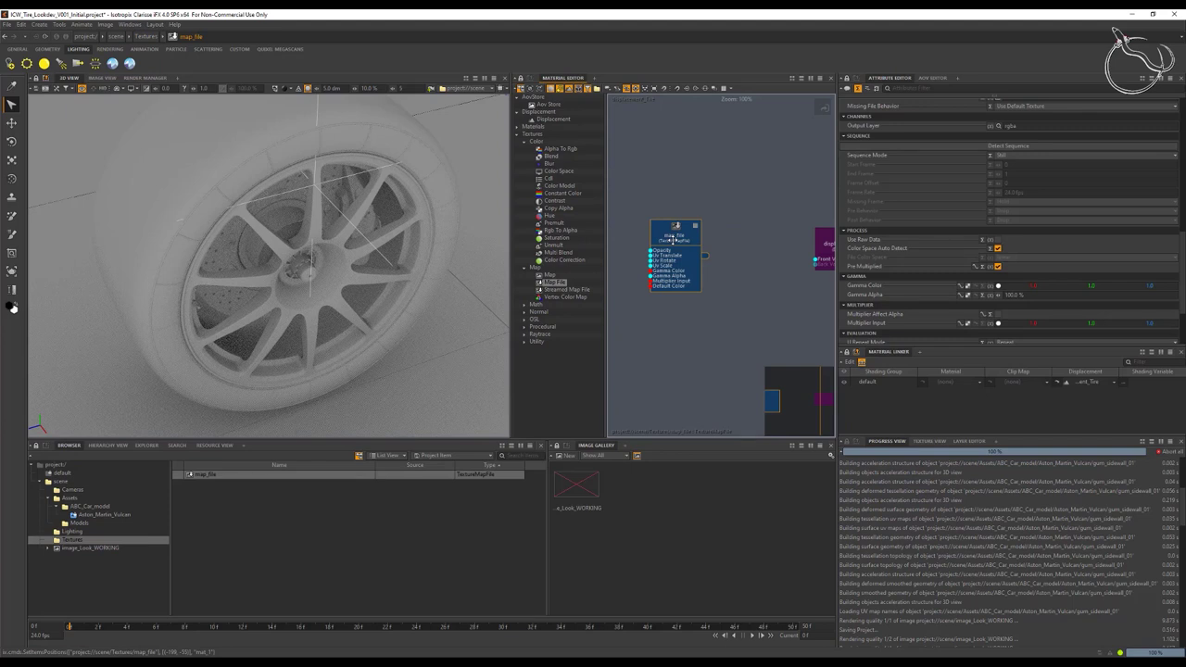
Step: Rename the map file node Tire_Decal_Disp and connect its output to displacement_Tire's Front Value
double_click(673, 239)
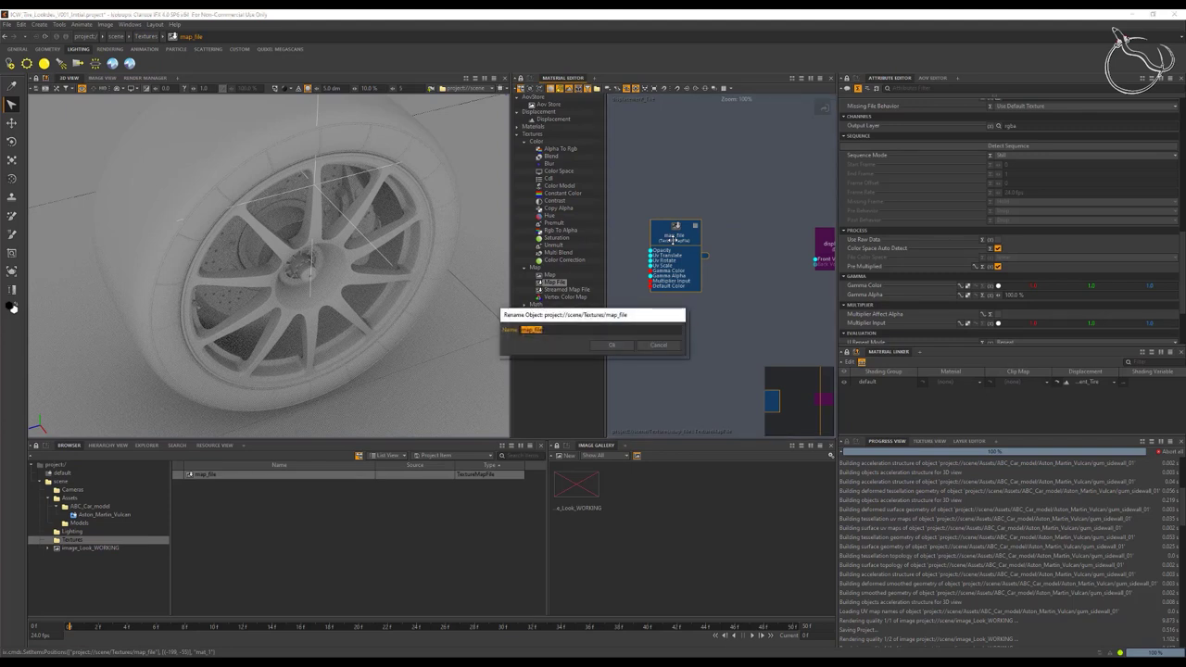
type("Tire_Decal_Disp")
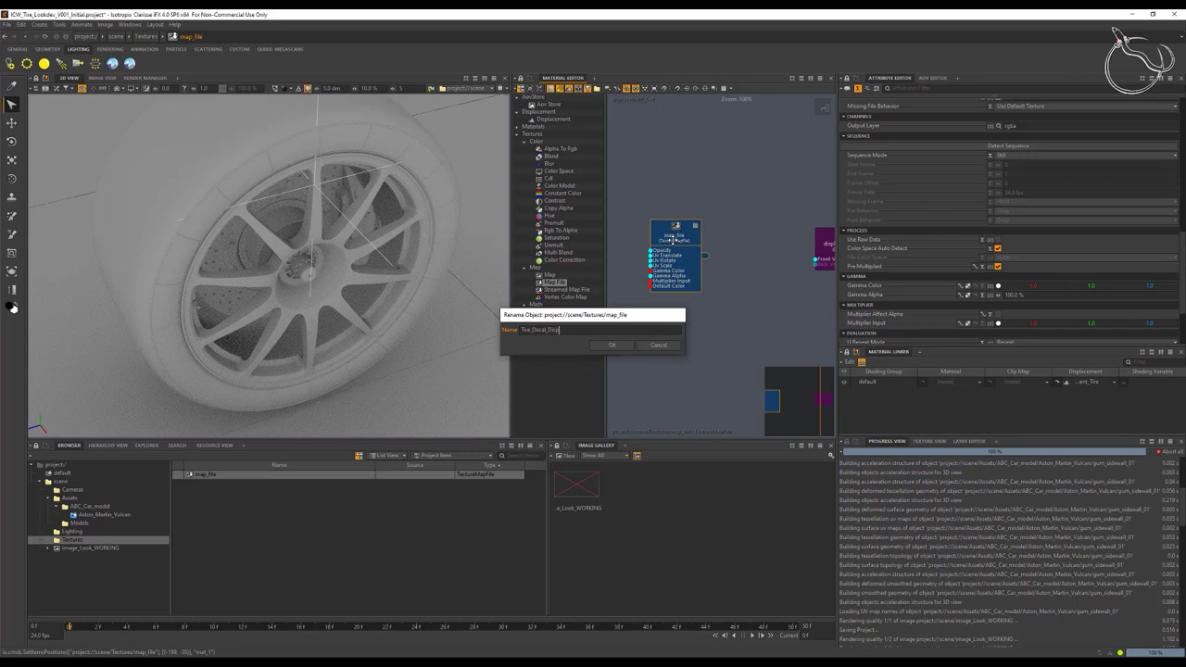
key("Return")
left_click_drag(712, 256, 817, 259)
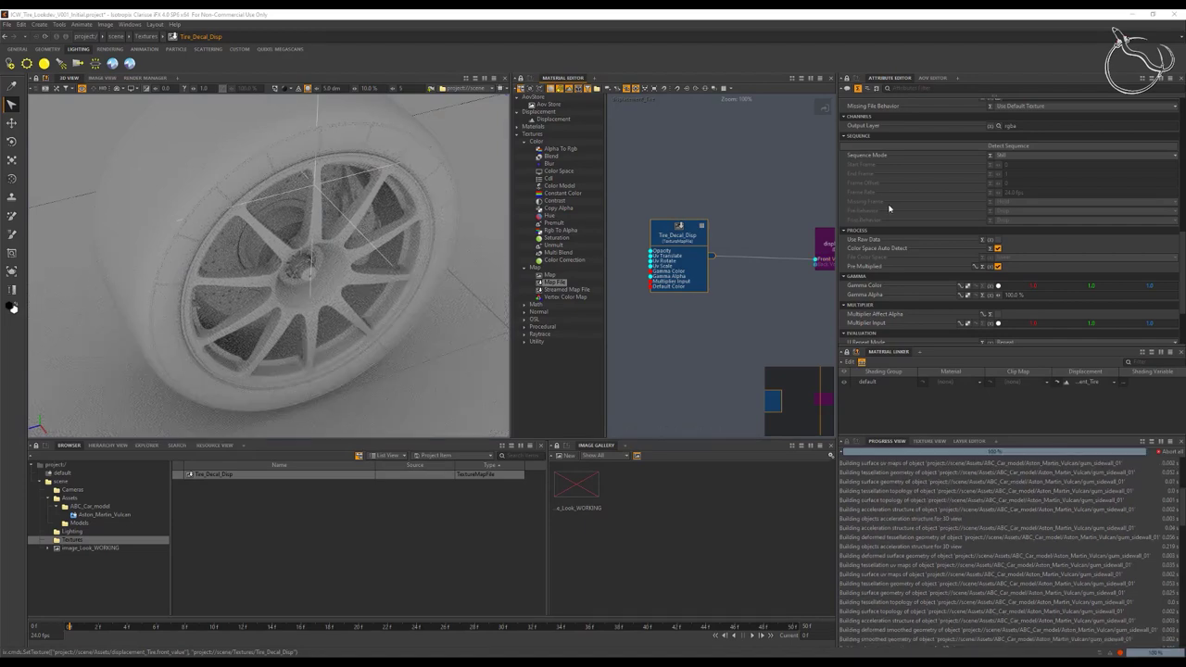
Step: Load TexturesCom_Various_TireCar_4K_height.tif from the project's texture folder as the Filename of Tire_Decal_Disp
scroll(1052, 223, "down", 3)
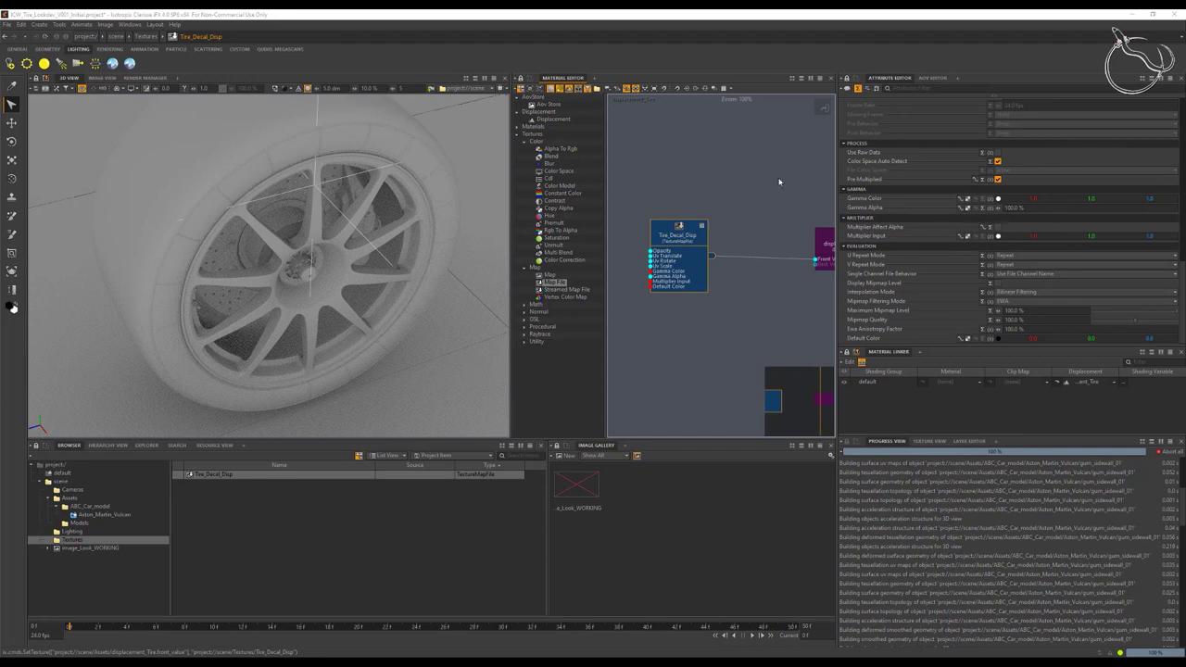
scroll(927, 223, "up", 8)
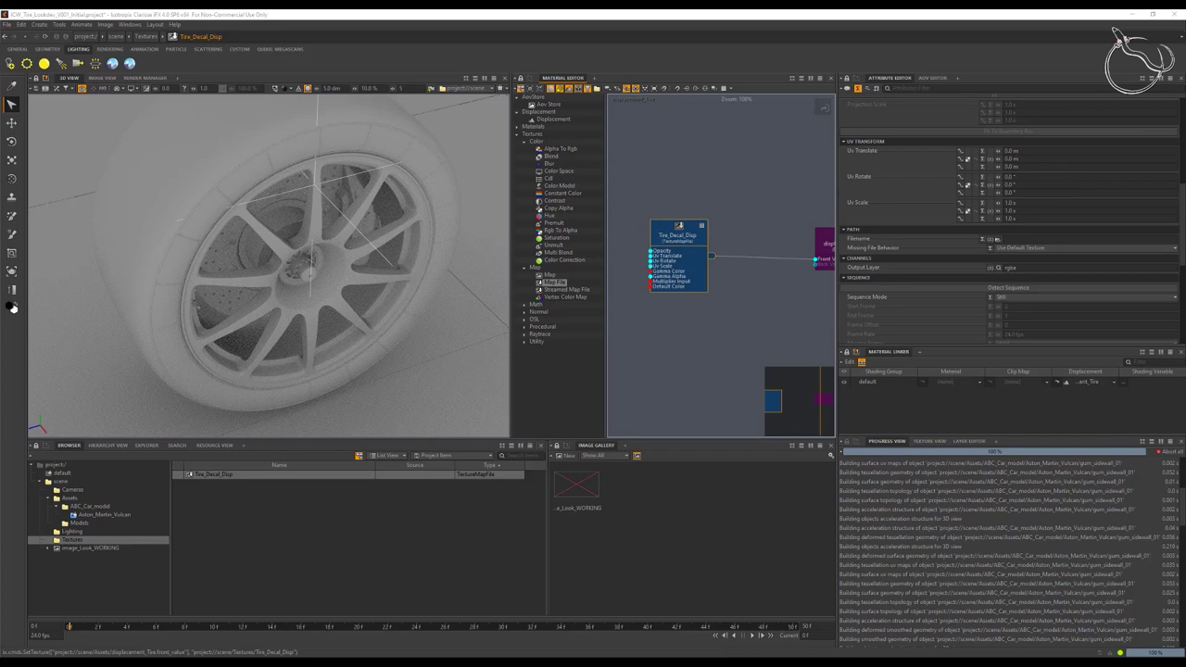
left_click(998, 238)
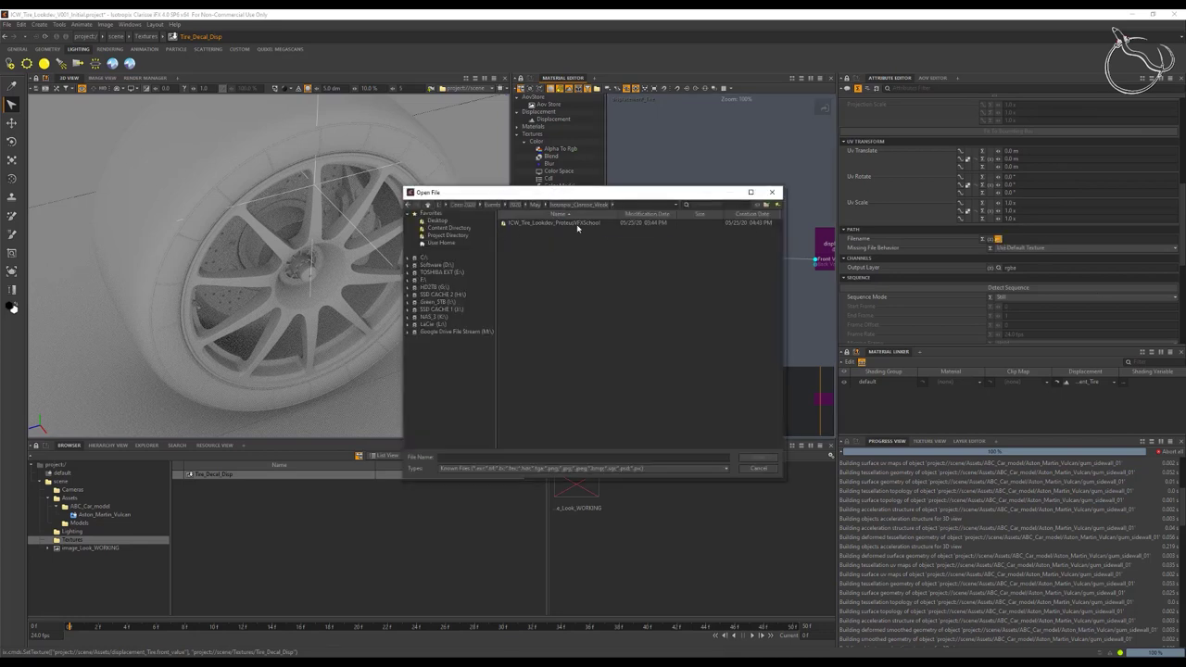
double_click(576, 224)
double_click(513, 251)
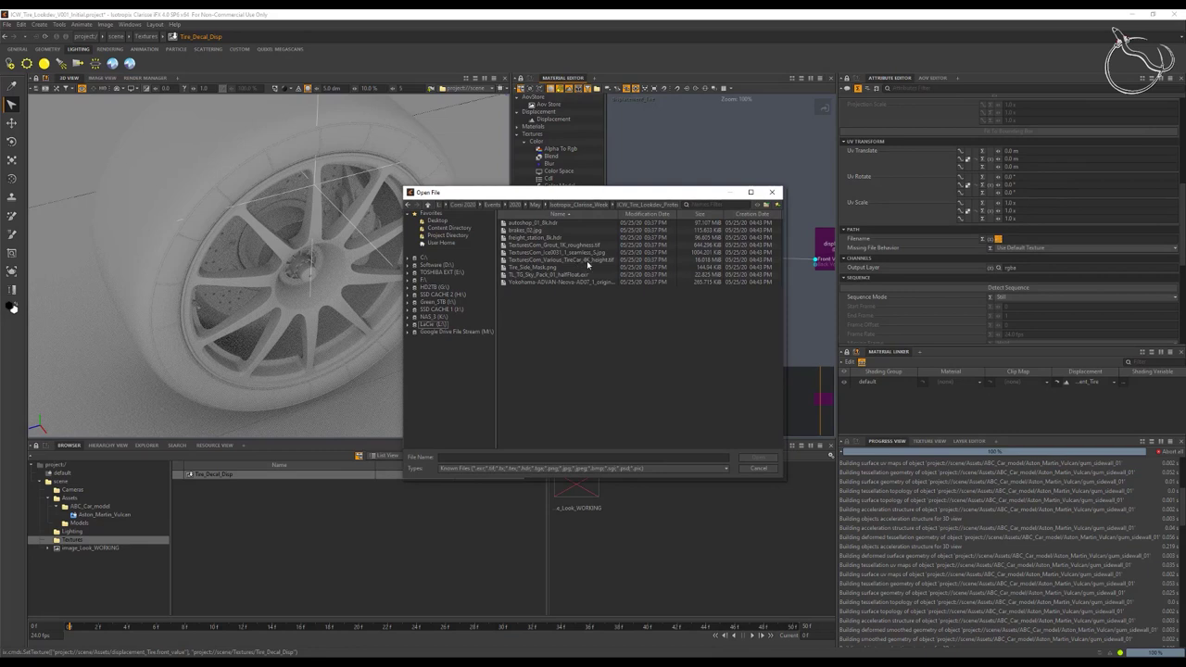
left_click(586, 261)
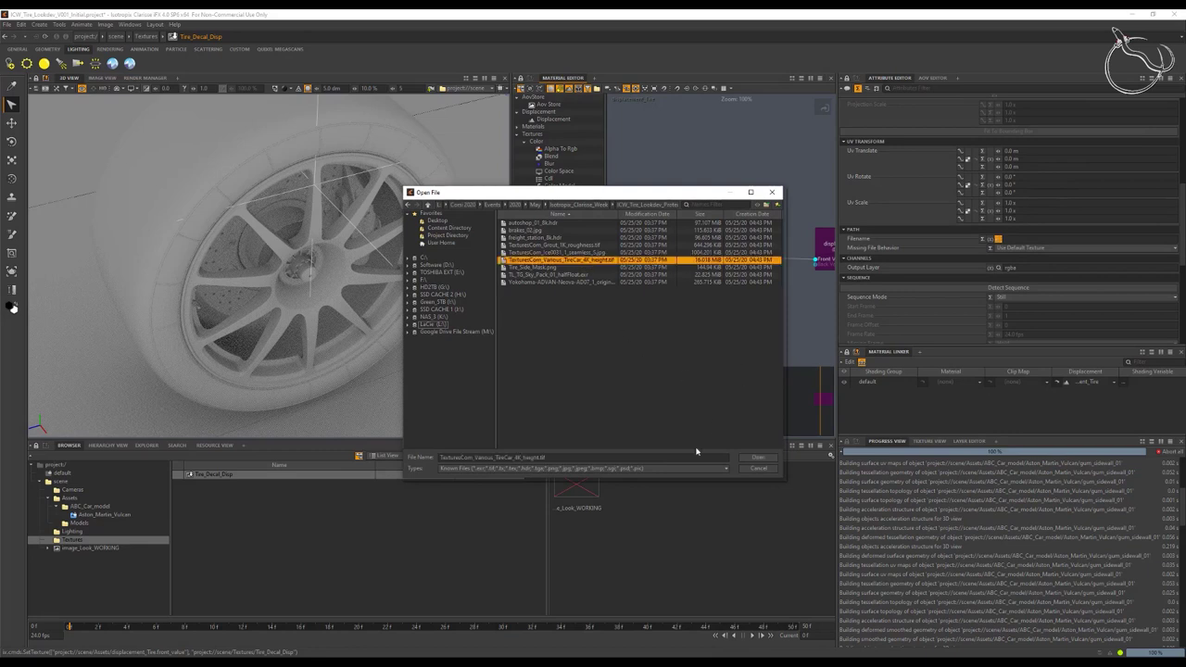
left_click(758, 457)
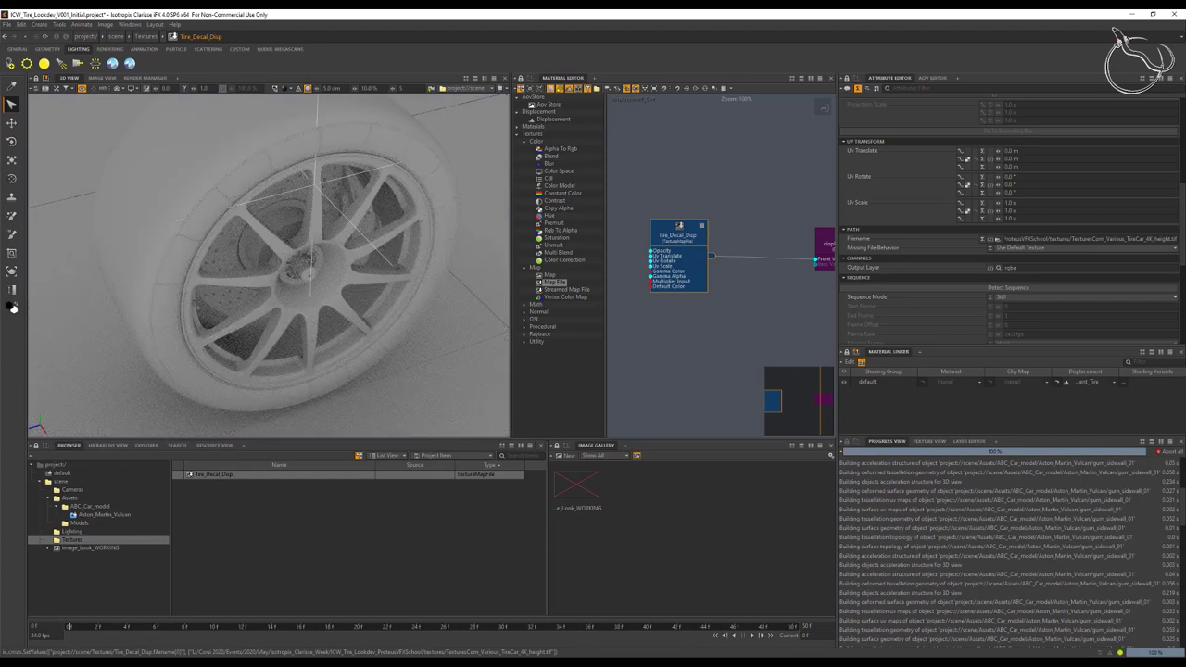
Step: Review the remaining attributes of Tire_Decal_Disp and preview its height map image
scroll(1045, 220, "down", 3)
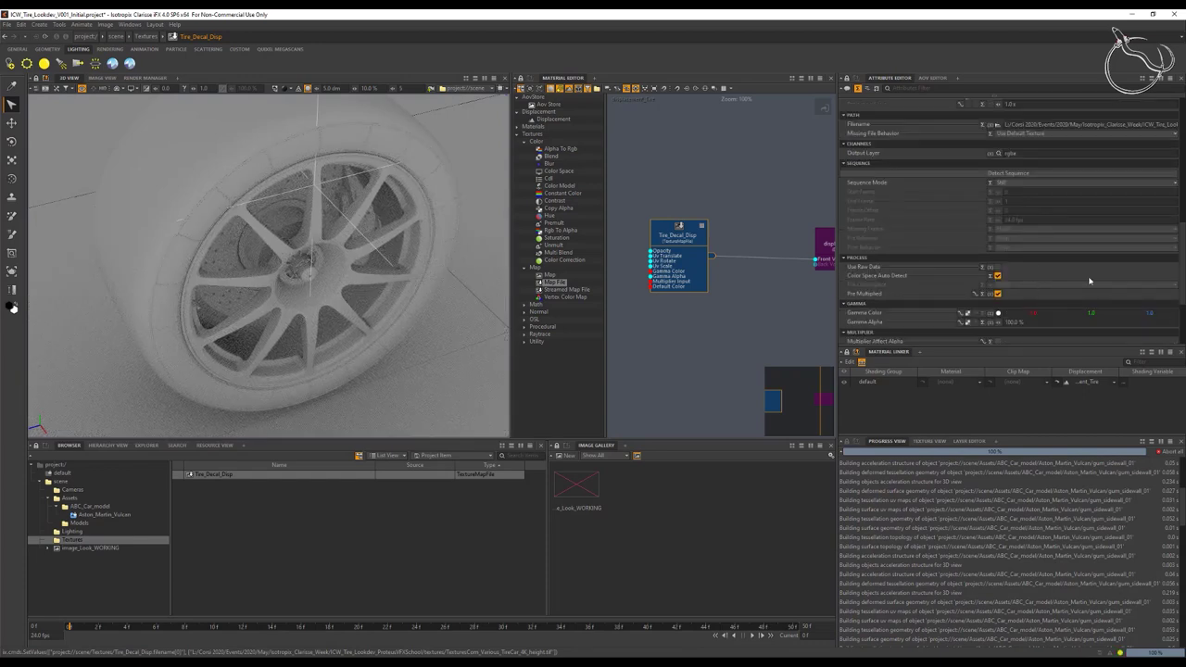
scroll(1082, 252, "down", 3)
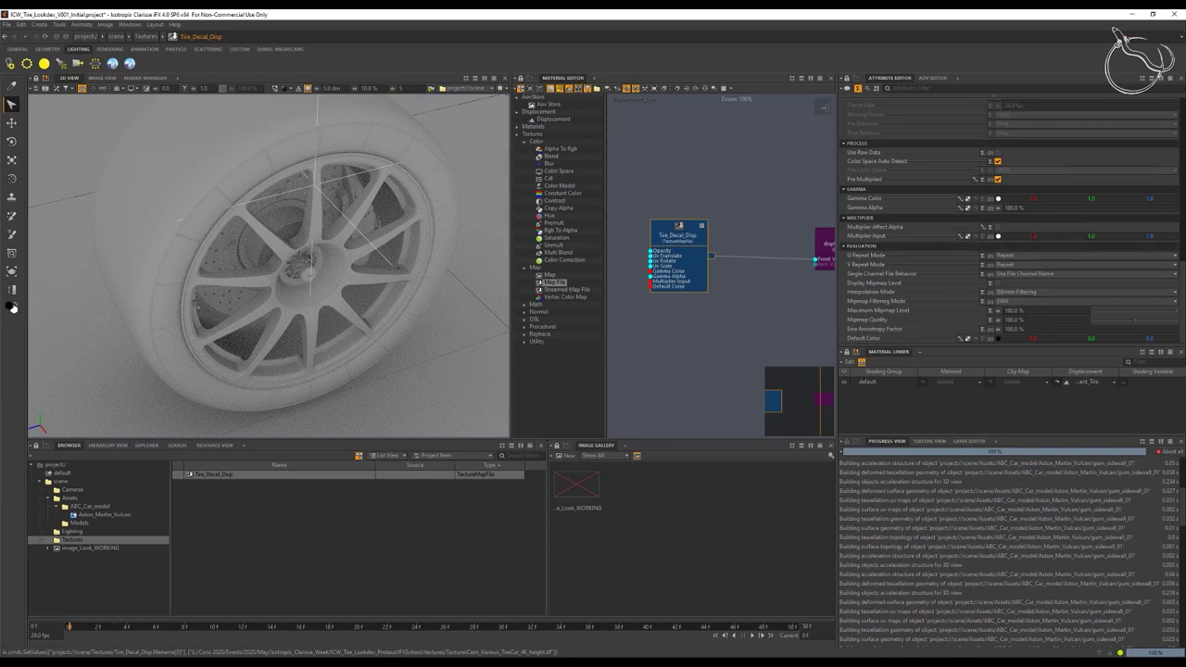
left_click(930, 441)
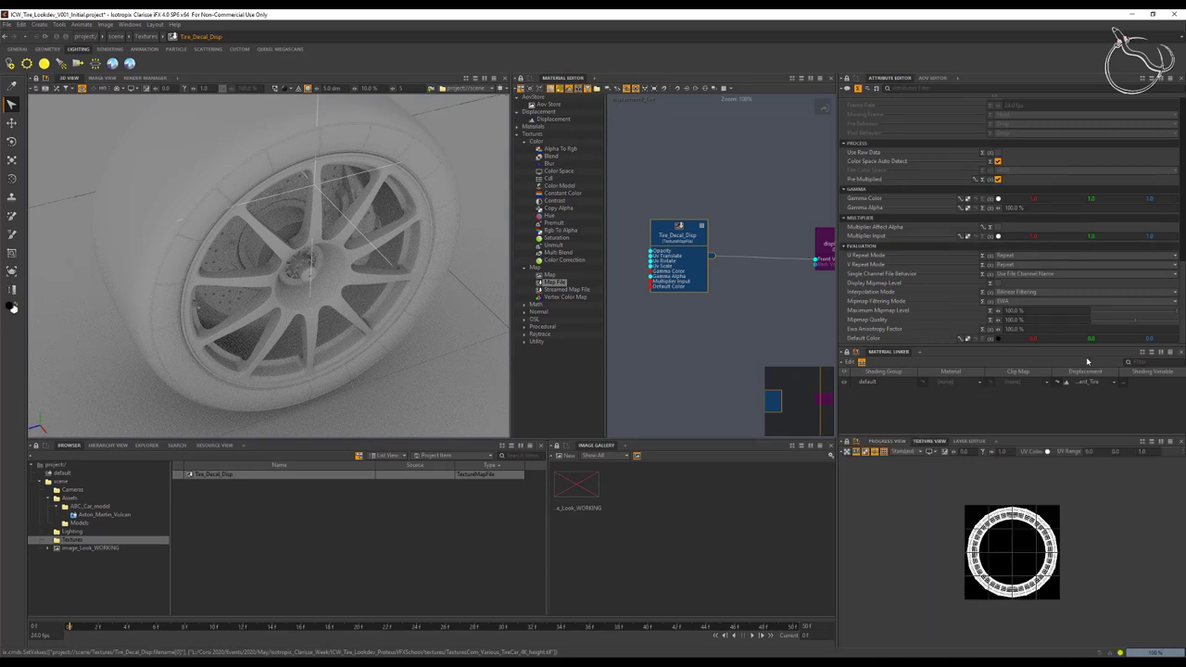
Step: Set the Single Channel File Behavior of Tire_Decal_Disp to Force Luminance and frame the whole height map in the texture preview
scroll(1000, 518, "up", 8)
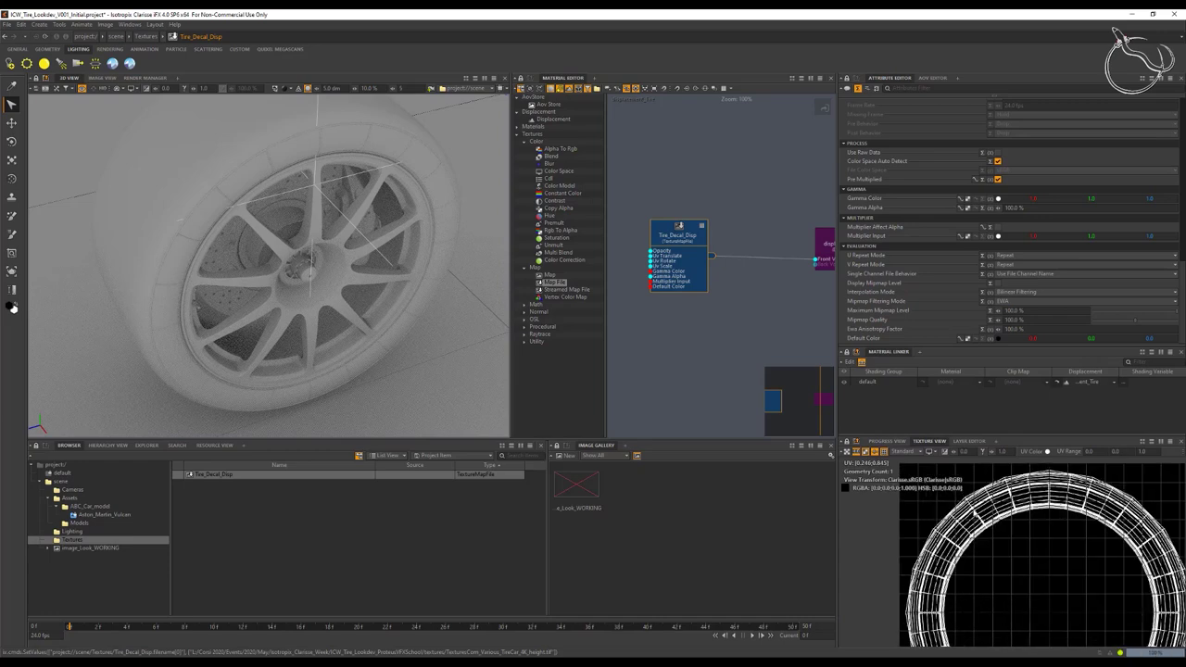
scroll(976, 512, "down", 6)
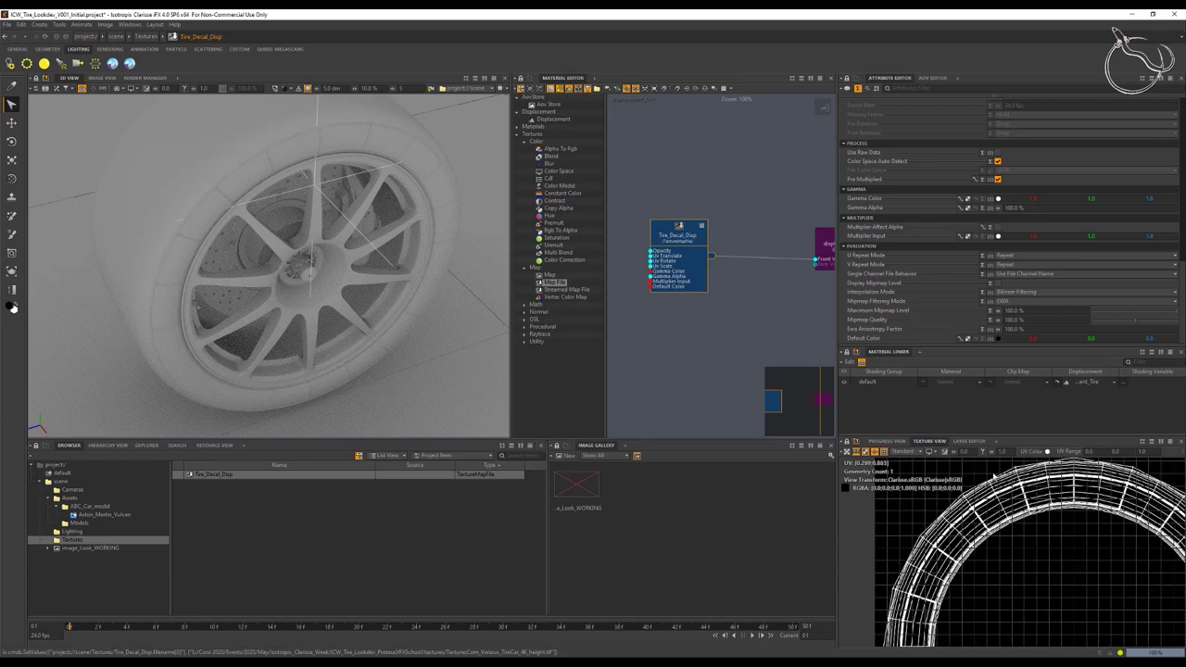
left_click(1010, 274)
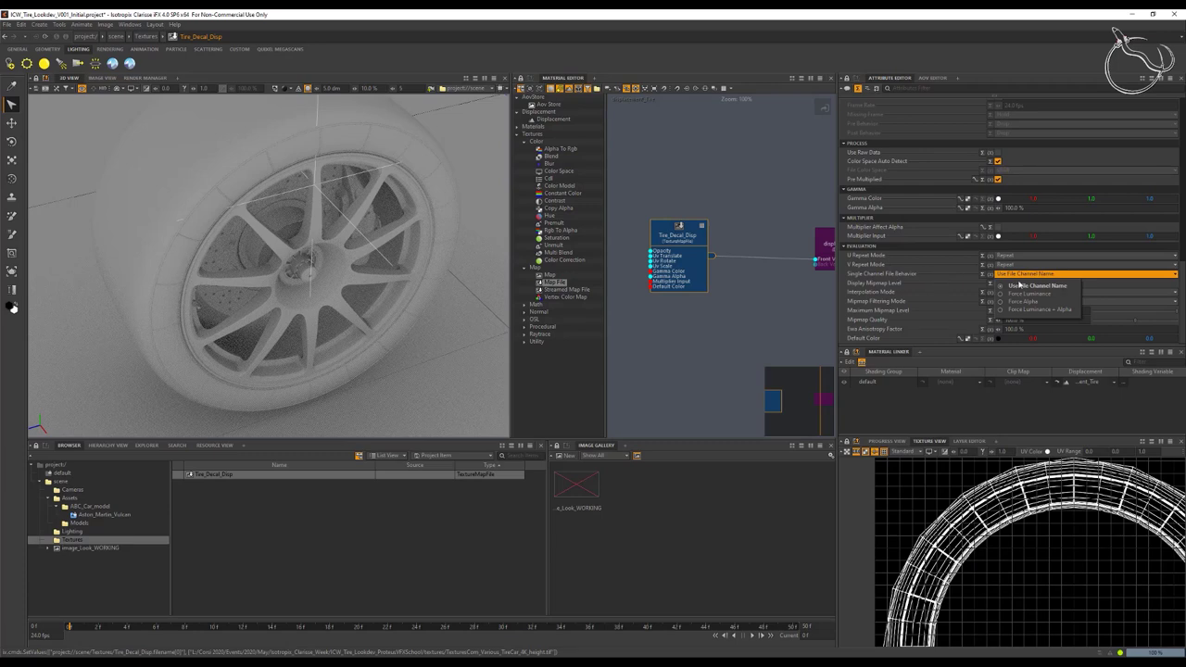
left_click(1023, 296)
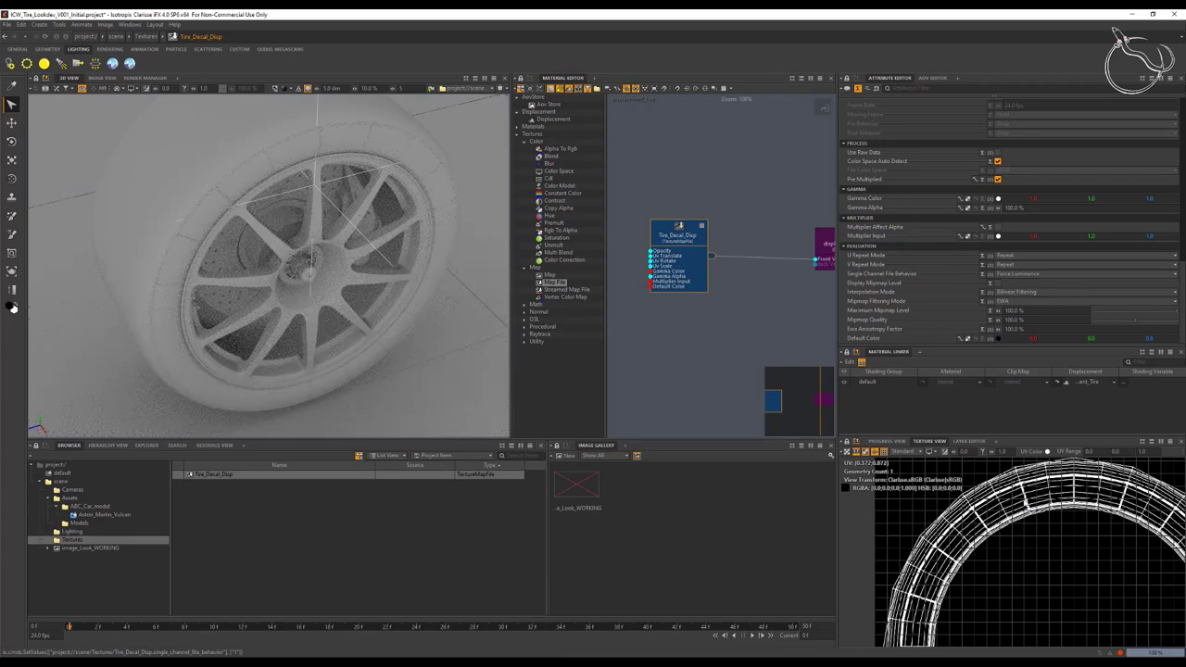
key("f")
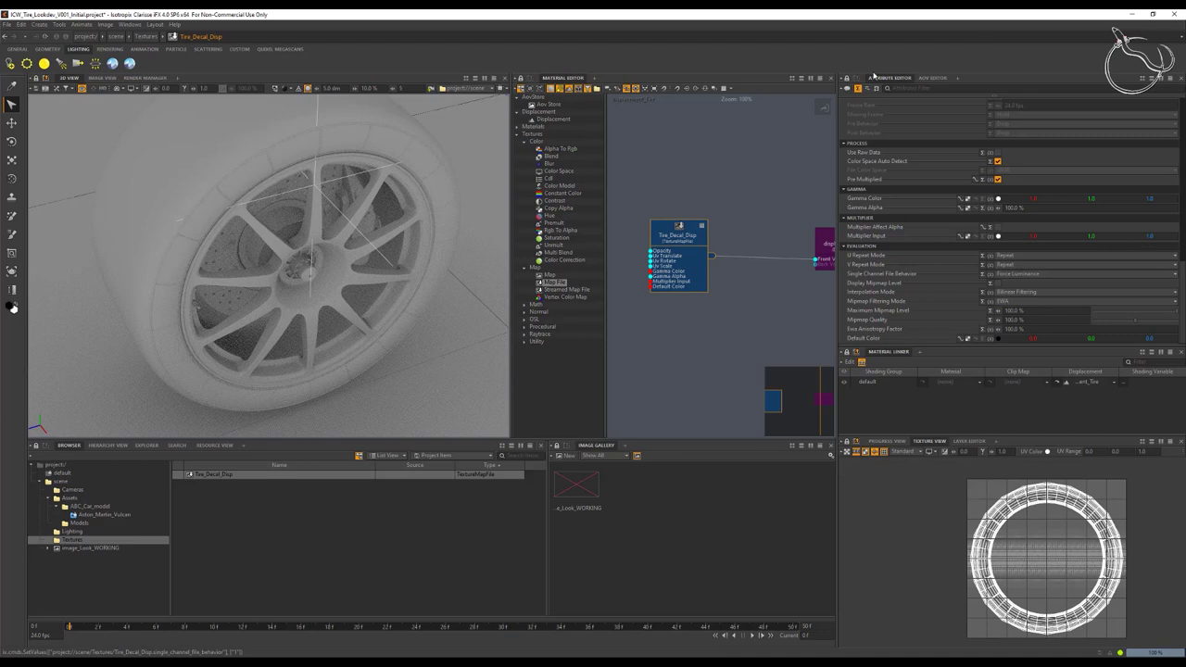
Step: Set the projection of Tire_Decal_Disp to Cylindrical along the X axis
left_click_drag(1181, 287, 1184, 95)
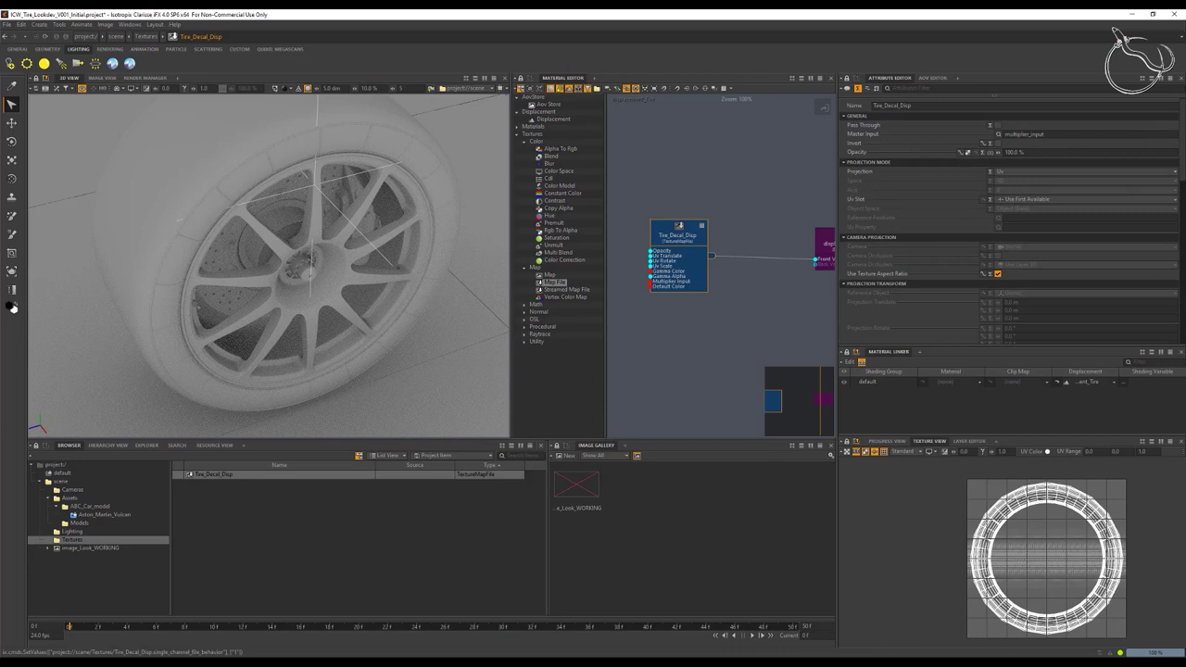
left_click(1019, 172)
left_click(1021, 191)
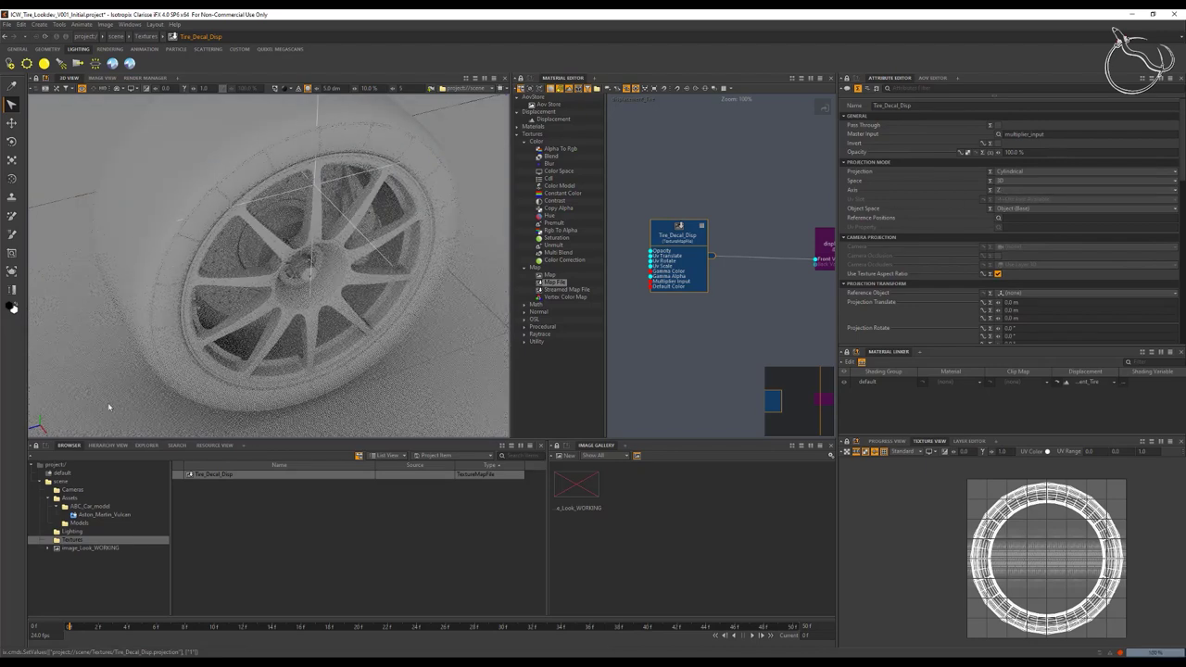
left_click(1001, 191)
left_click(1005, 201)
Step: Fit the Tire_Decal_Disp projection to the bounding box of gum_sidewall_01 from the car's Alembic assets
scroll(1024, 280, "down", 3)
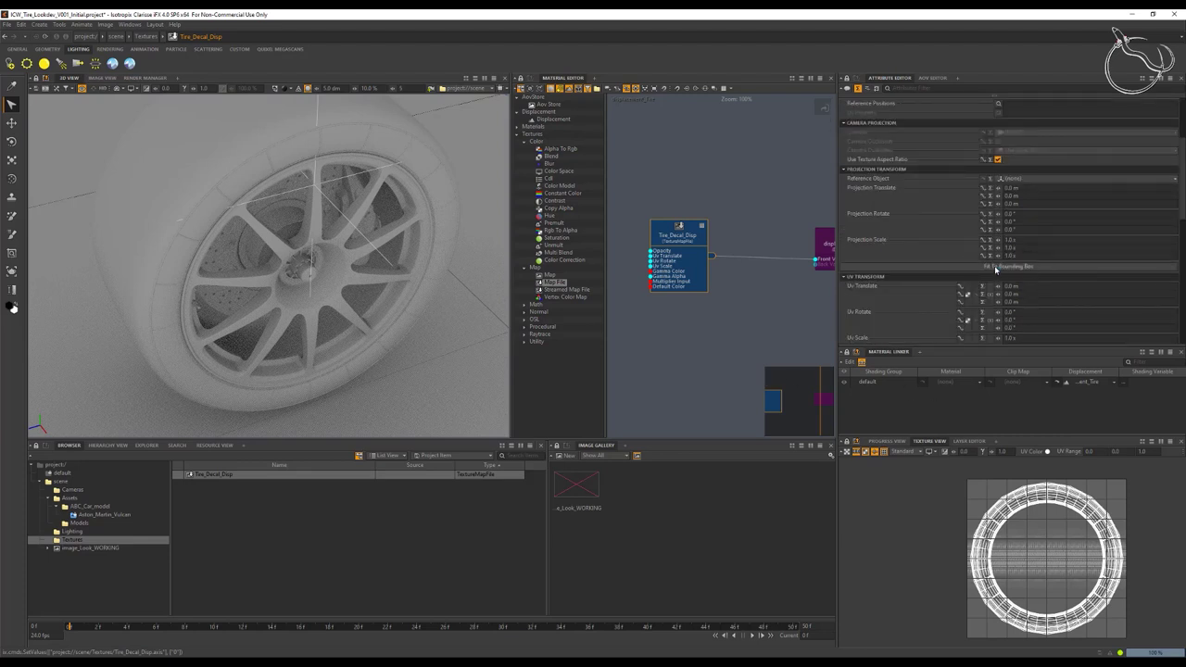
left_click(998, 267)
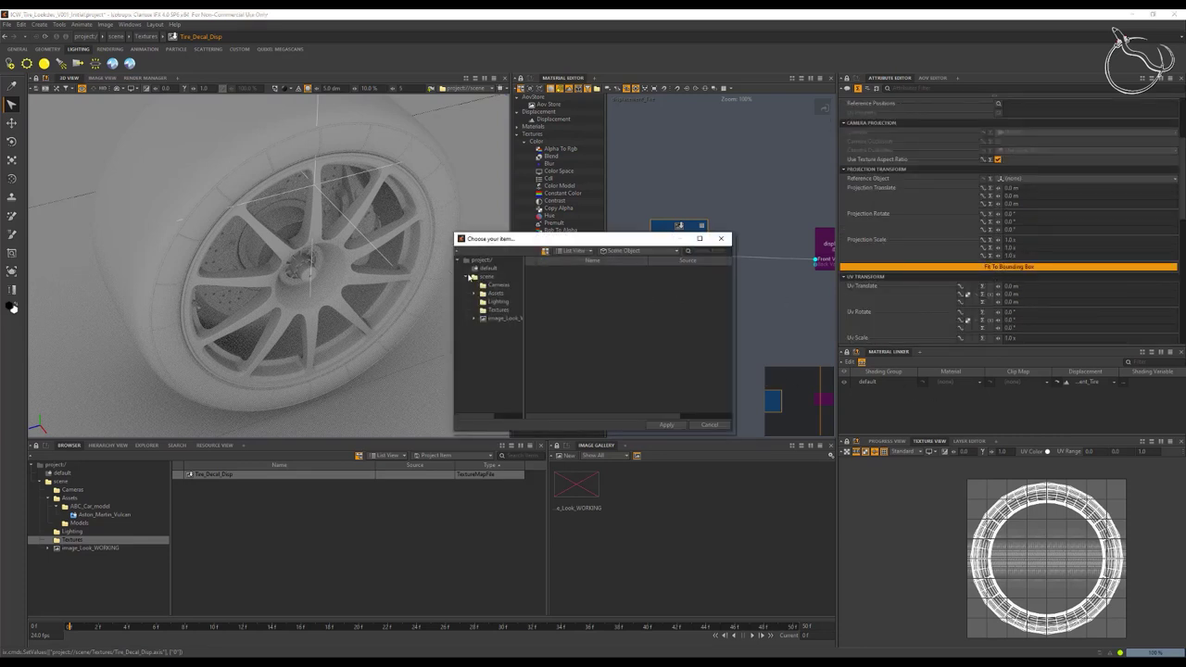
left_click(476, 293)
left_click(484, 302)
left_click(509, 311)
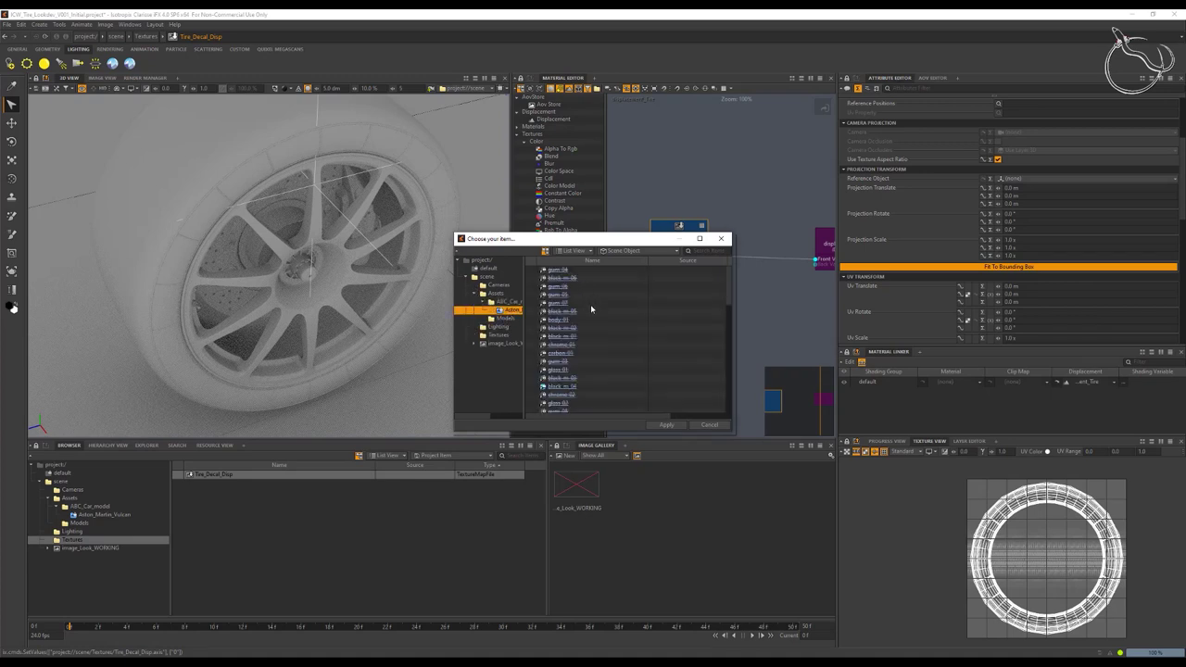
scroll(598, 334, "down", 5)
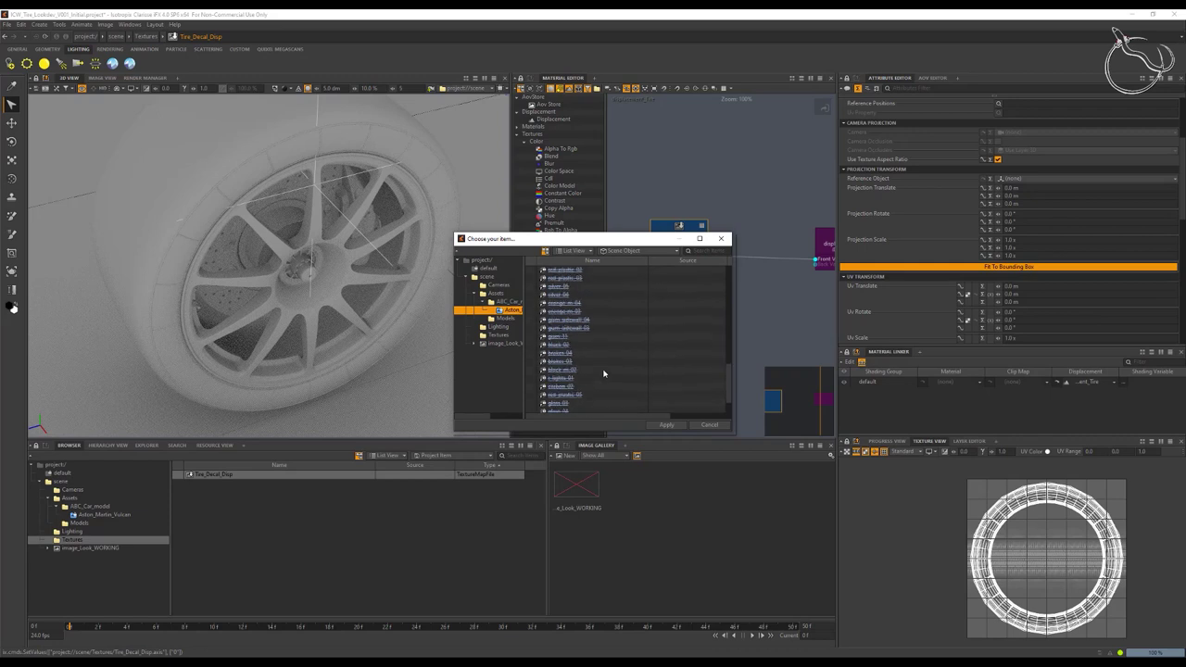
scroll(603, 371, "up", 3)
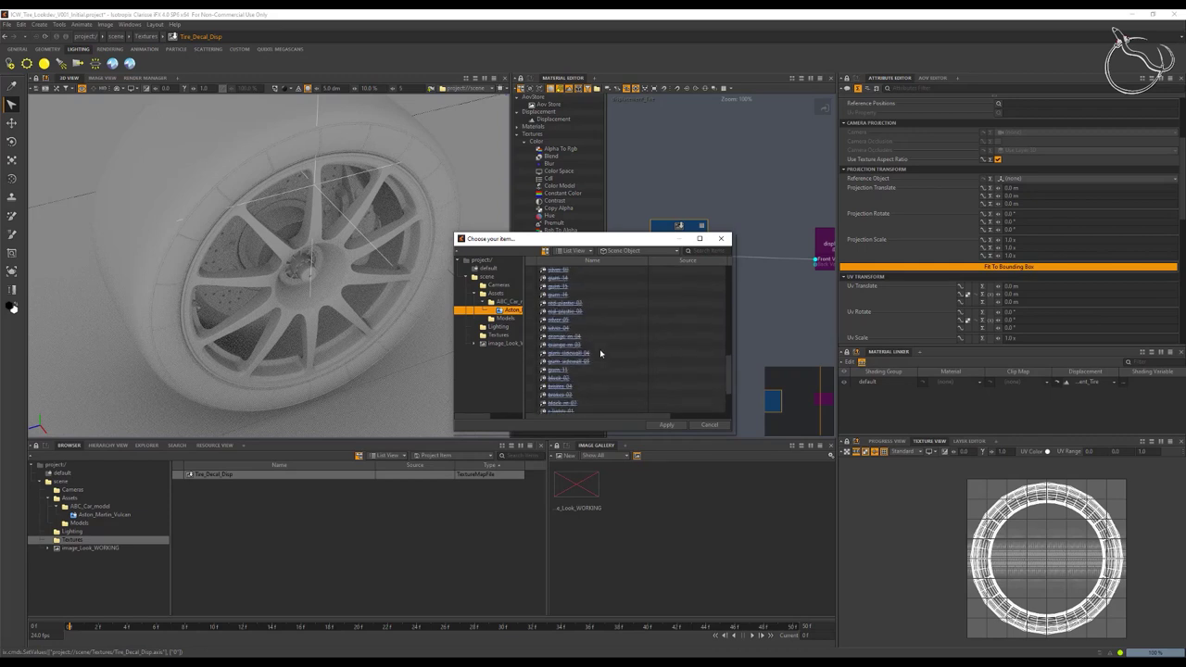
scroll(600, 348, "up", 5)
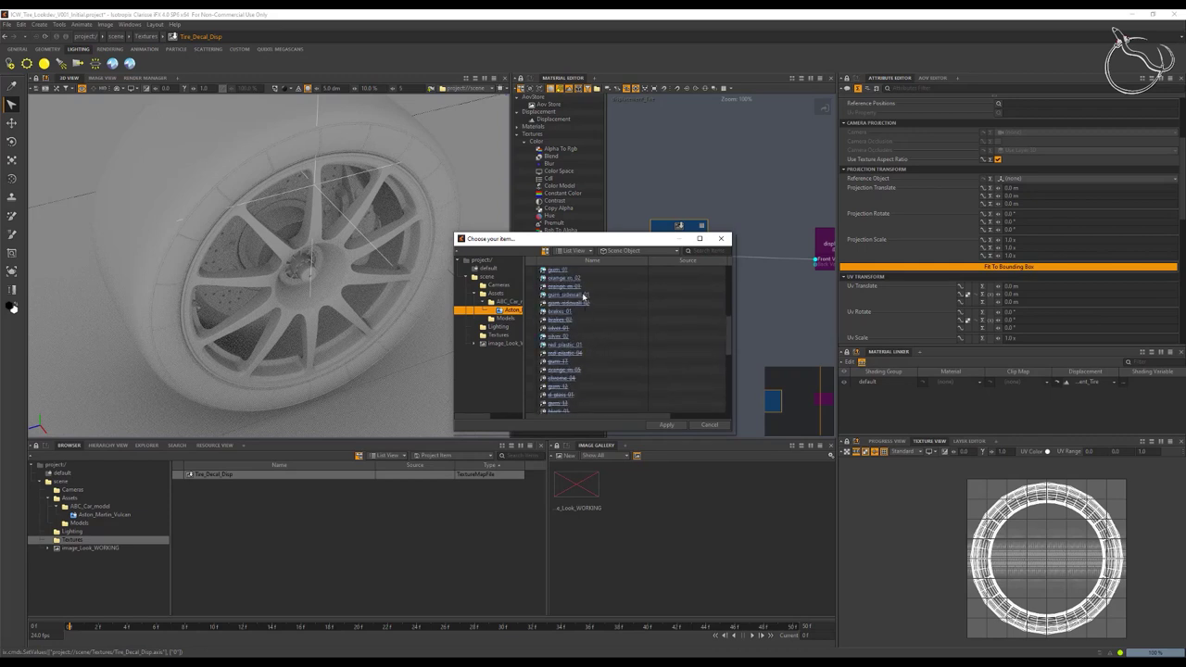
left_click(580, 294)
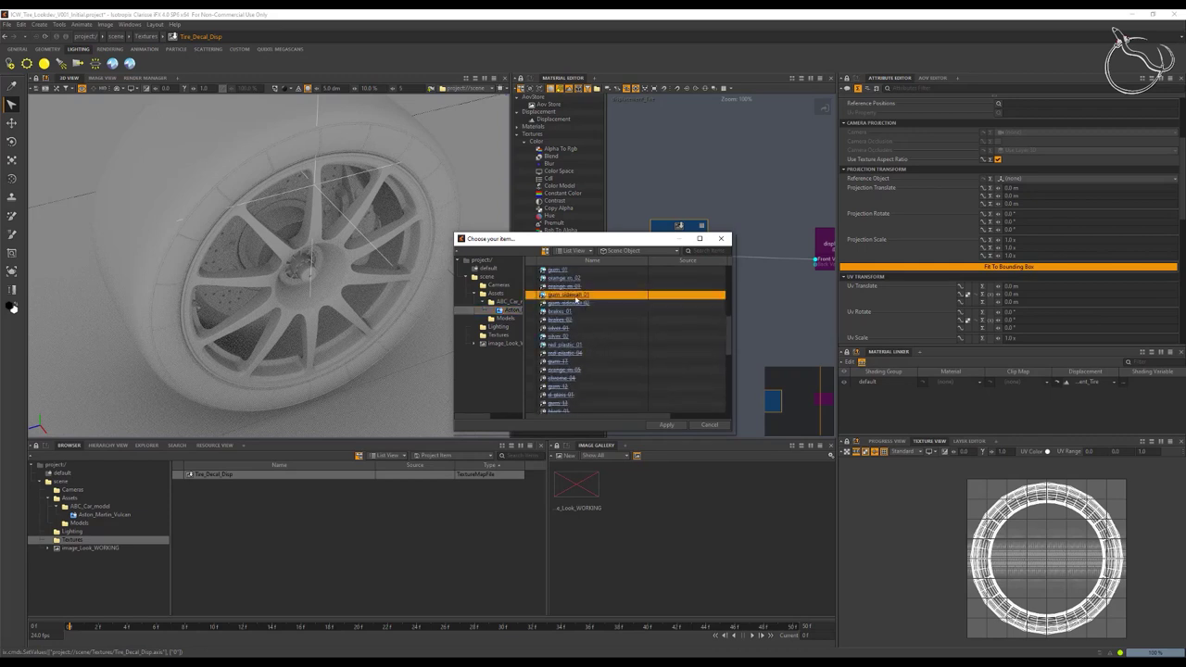
left_click(666, 425)
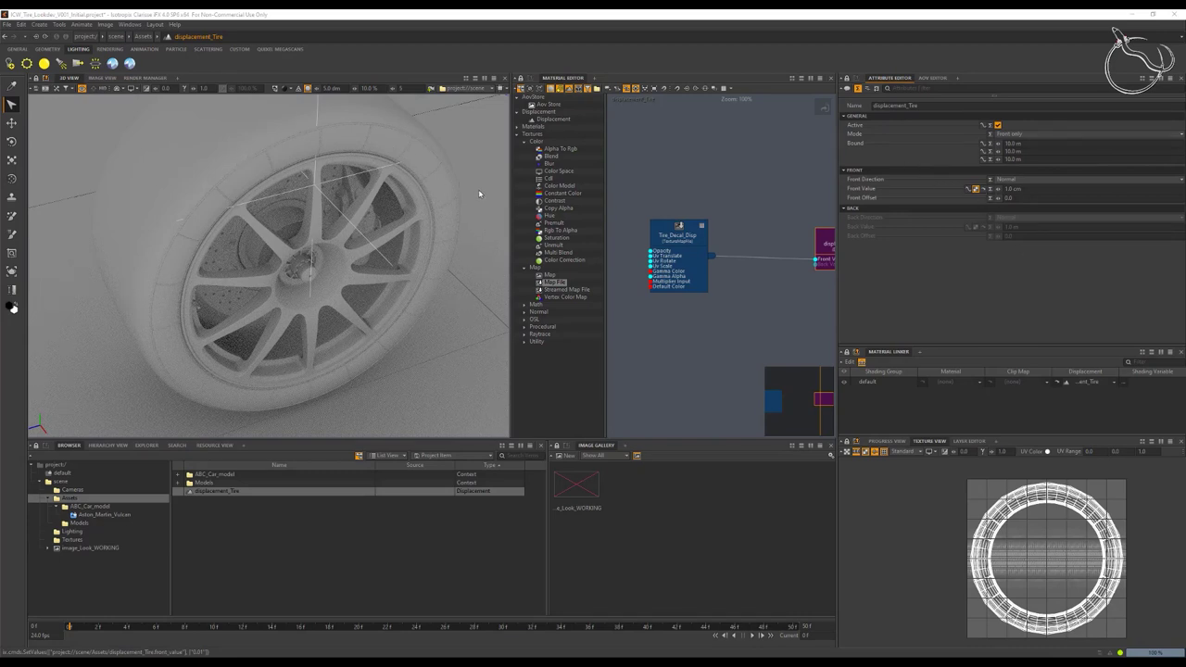
Step: Set displacement_Tire's Front Value to 1 m
left_click(1038, 189)
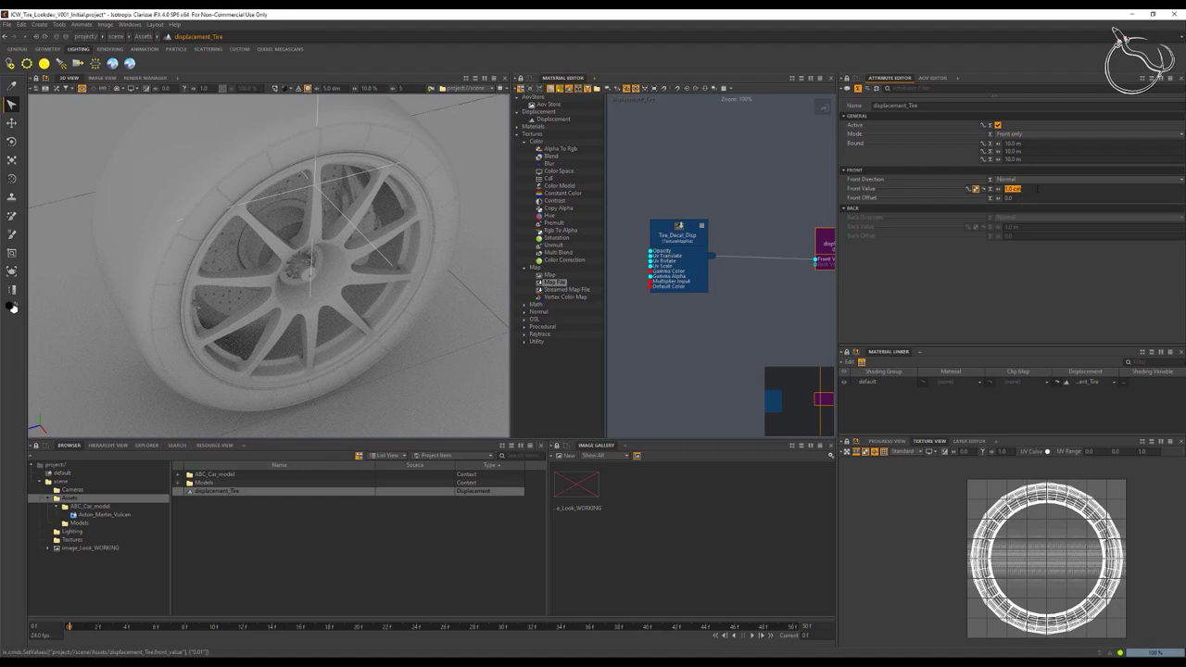
type("0")
key("Return")
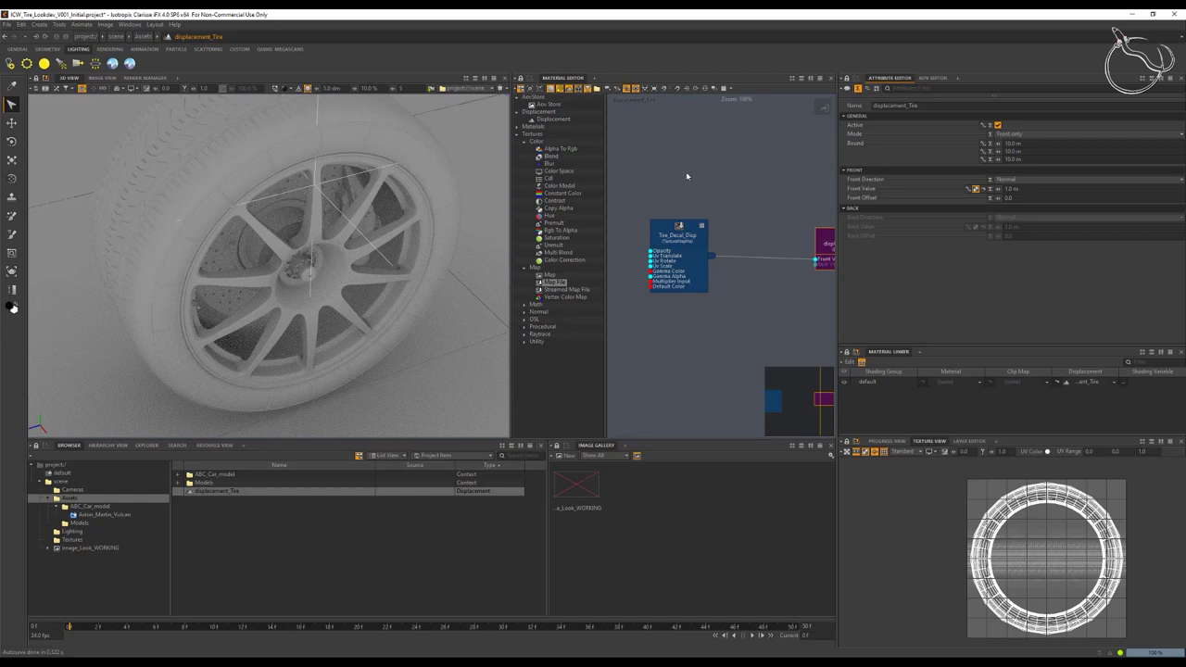
Step: Collapse the Tire_Decal_Disp node and insert a Remap utility node between it and displacement_Tire
left_click_drag(694, 232, 674, 235)
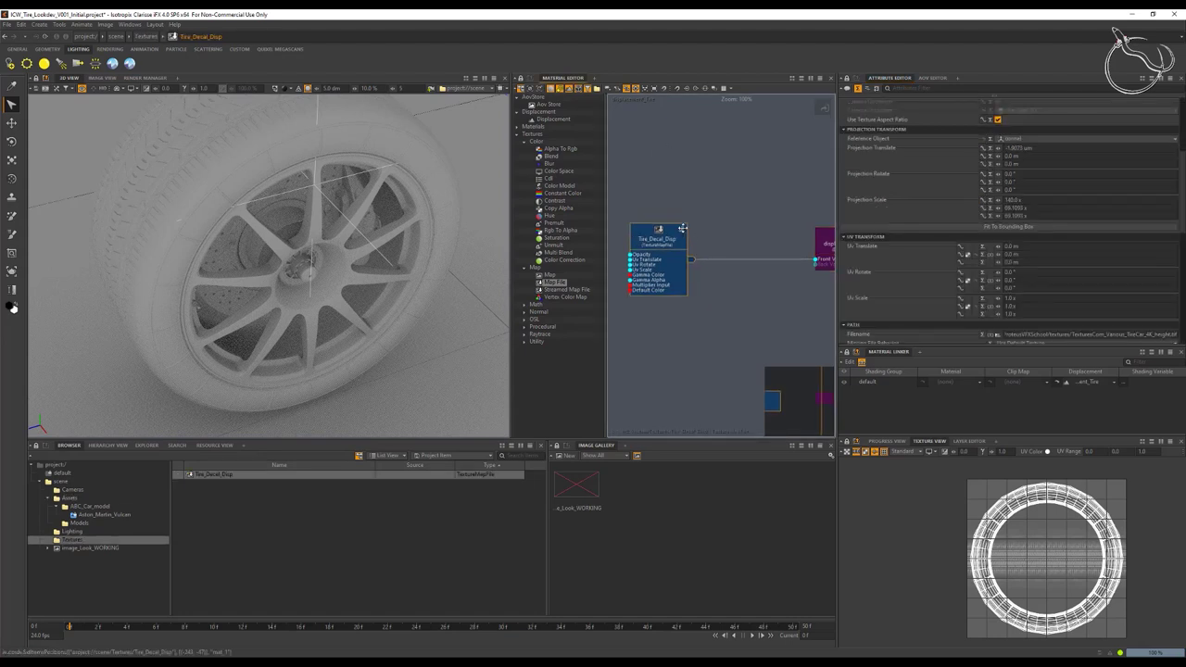
left_click(680, 228)
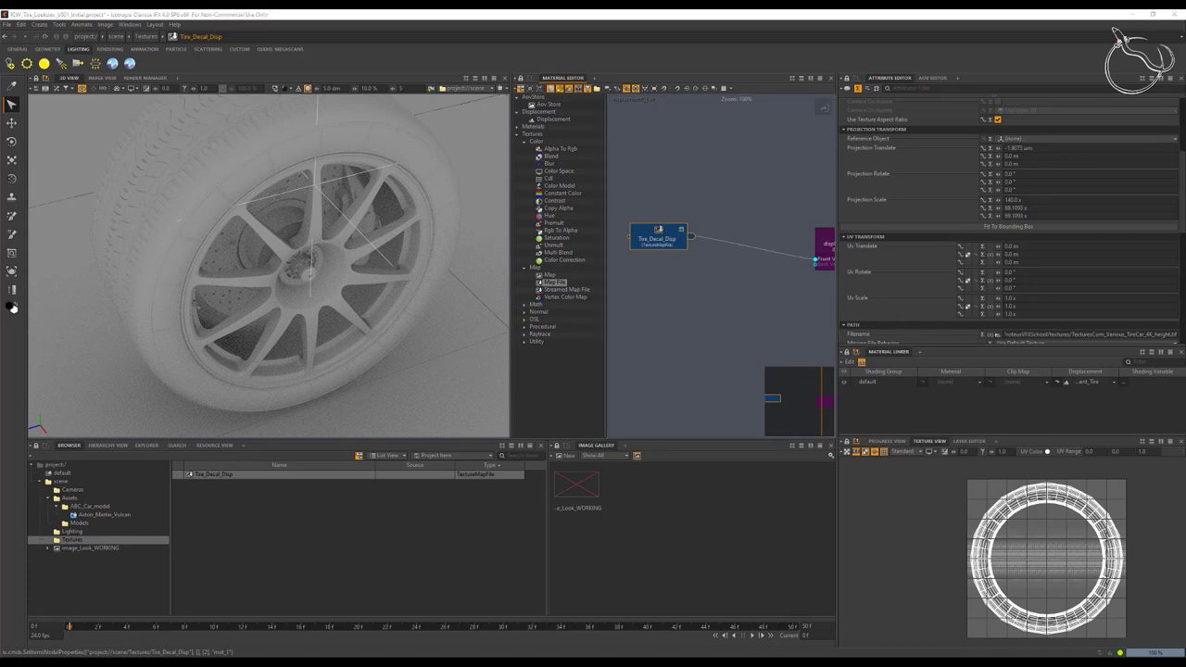
left_click(524, 341)
scroll(565, 375, "down", 5)
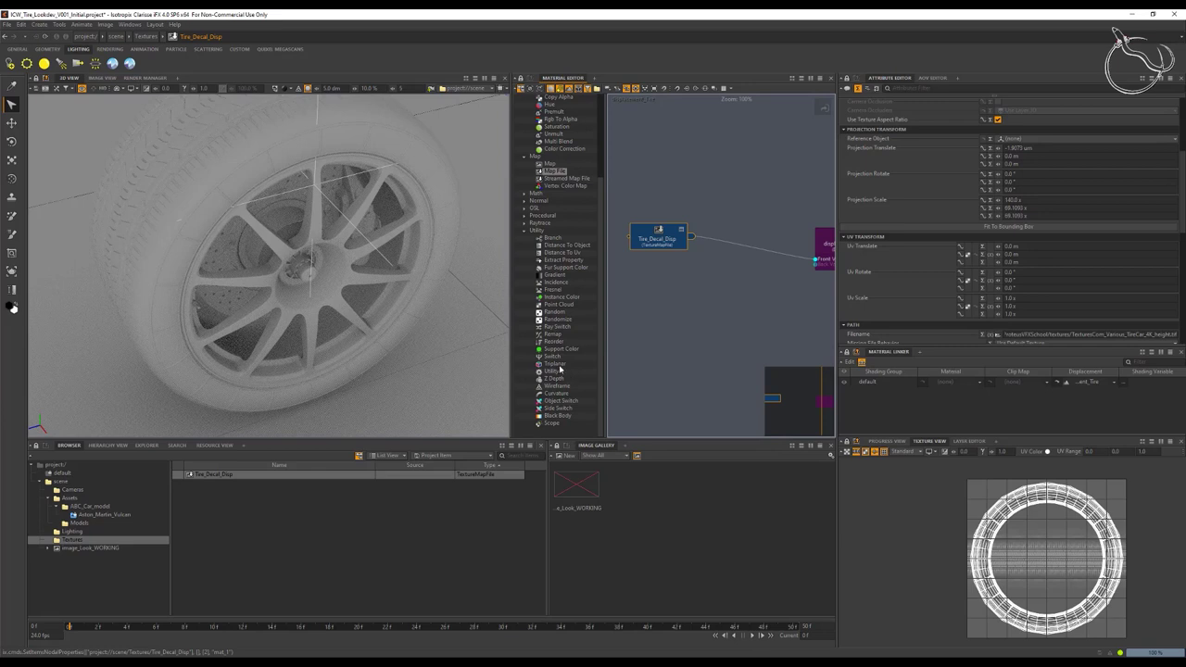
left_click_drag(555, 341, 716, 242)
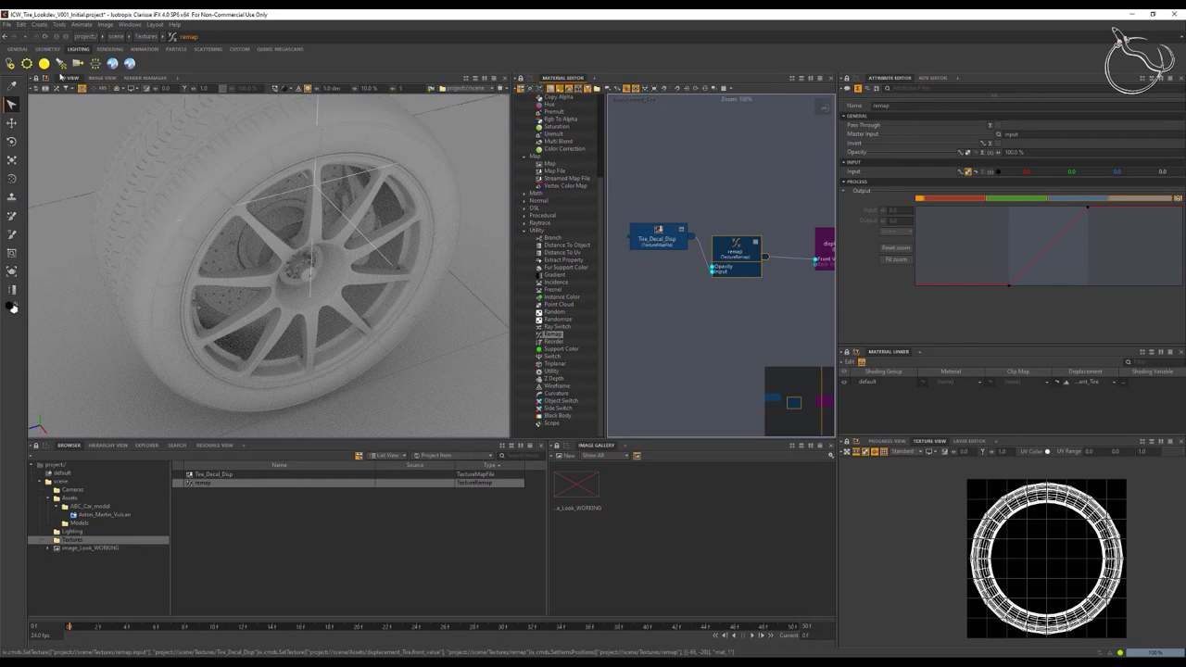
Step: Start rendering the working image and restrict it to a small render region over the tire's upper-left tread and sidewall
left_click(102, 78)
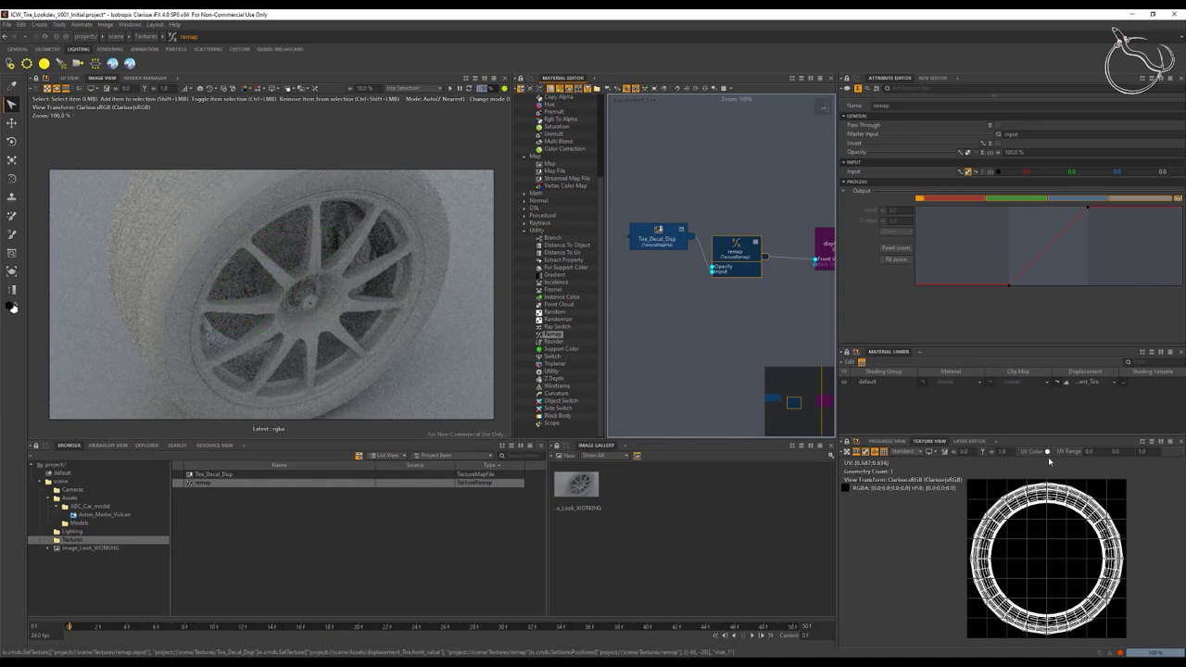
left_click_drag(712, 270, 668, 234)
left_click(668, 234)
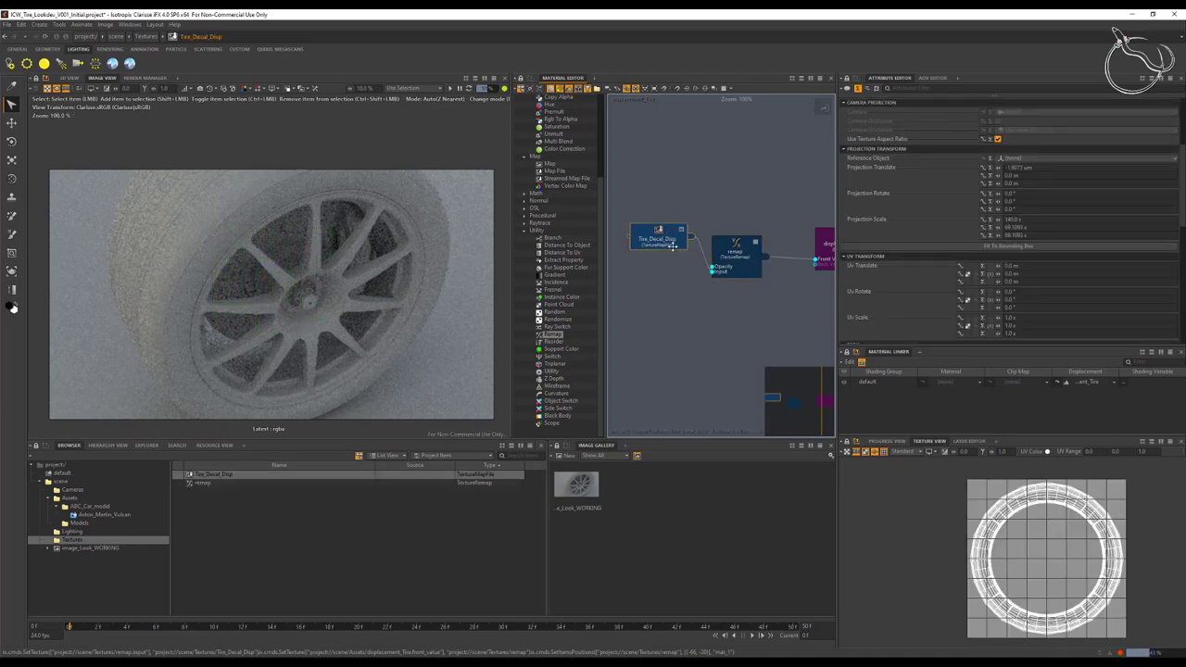
left_click(731, 243)
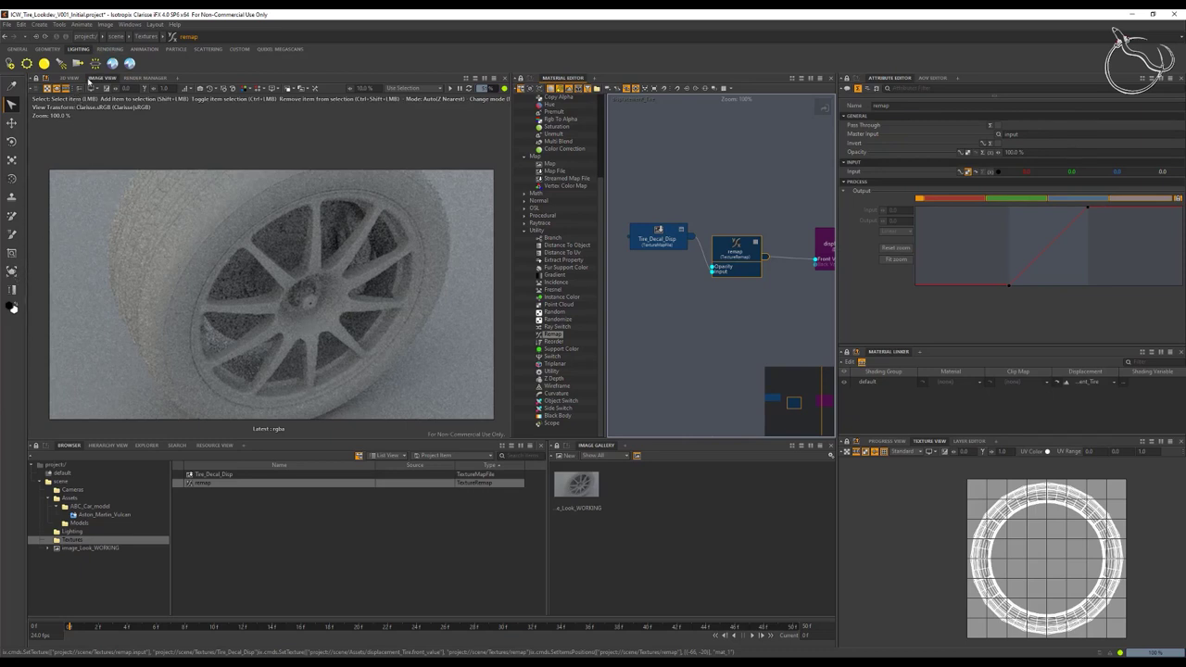
left_click(450, 88)
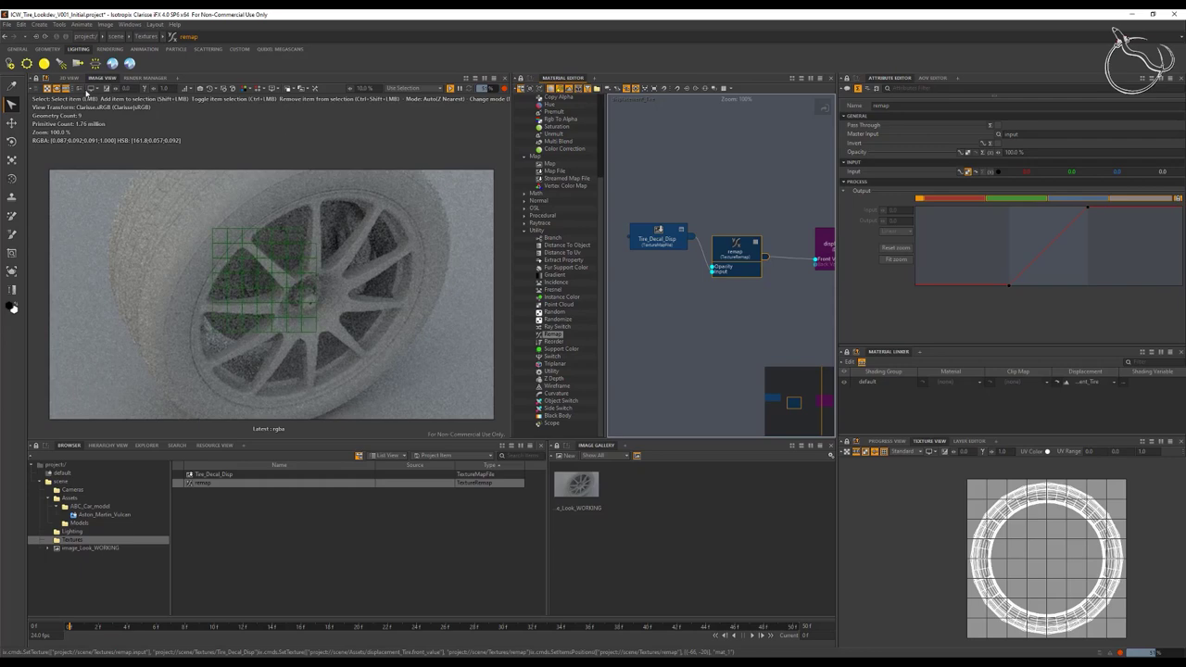
left_click(11, 270)
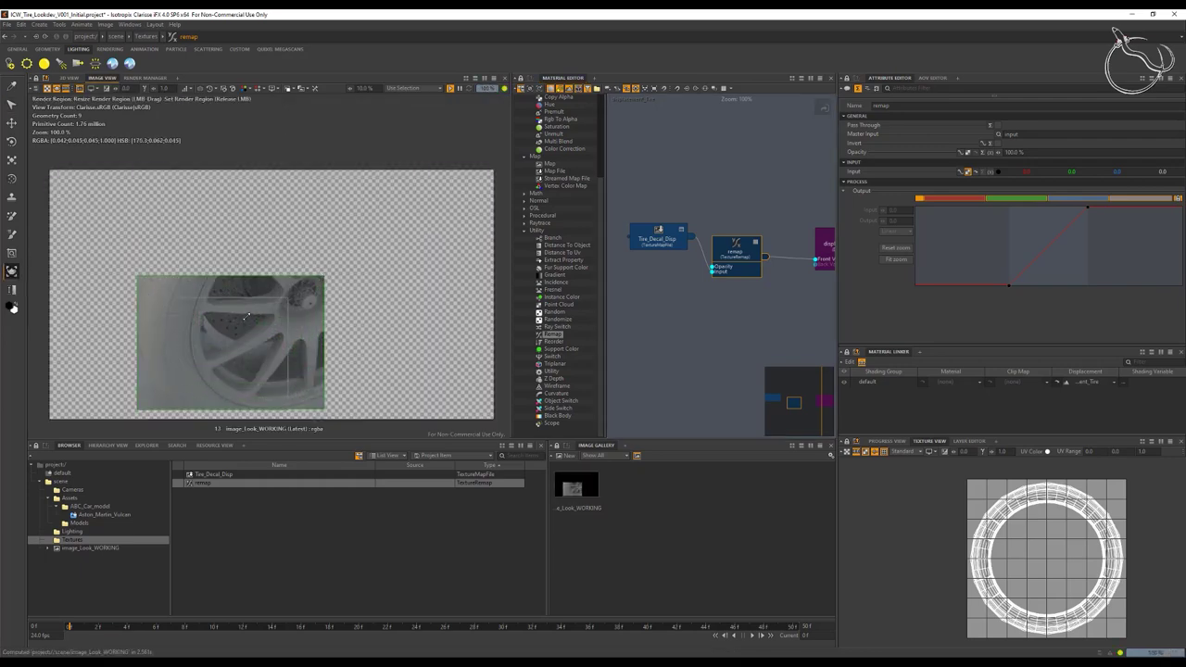
left_click_drag(321, 277, 164, 201)
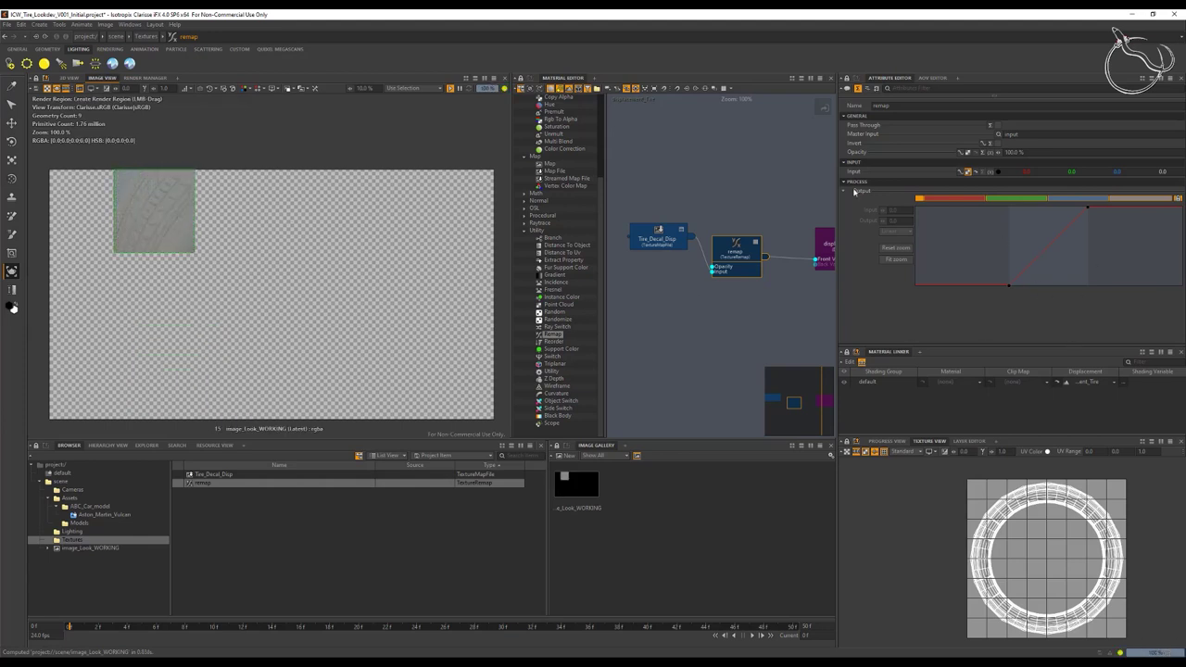
Step: Set the output of the remap curve's start point to -0.28
left_click(1008, 284)
left_click_drag(908, 221, 744, 204)
type("-")
type("0.28")
key("Return")
Step: Set the output of the remap curve's end point to 2.2 and fit the curve display to its new range
left_click(1088, 206)
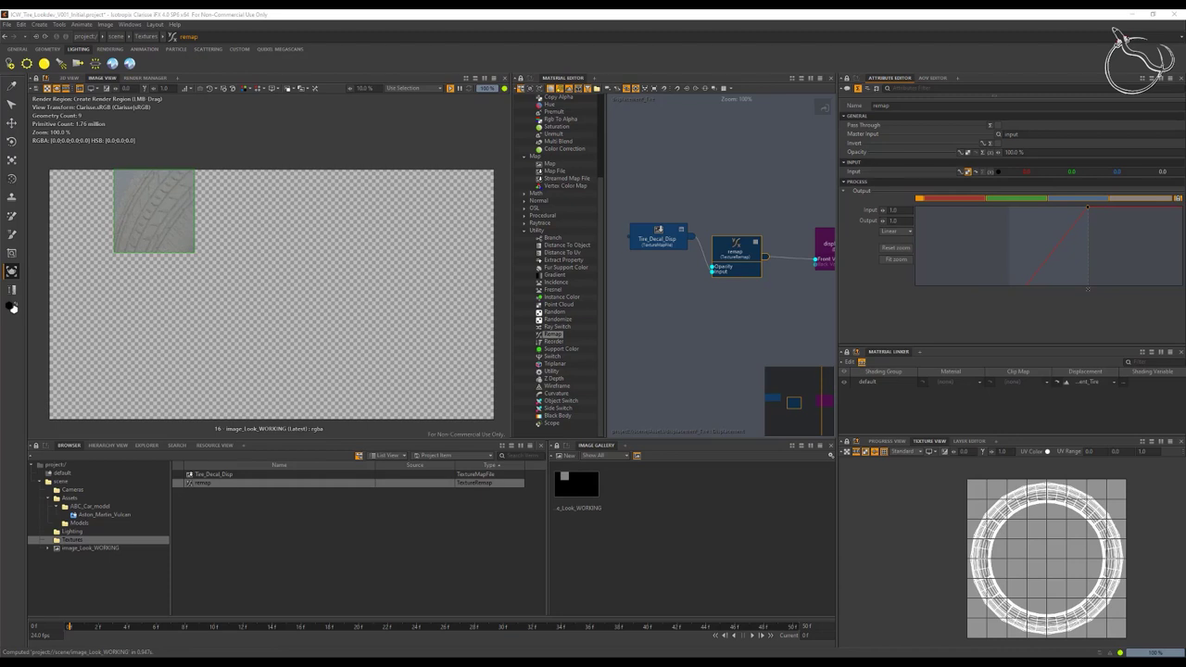
left_click(902, 220)
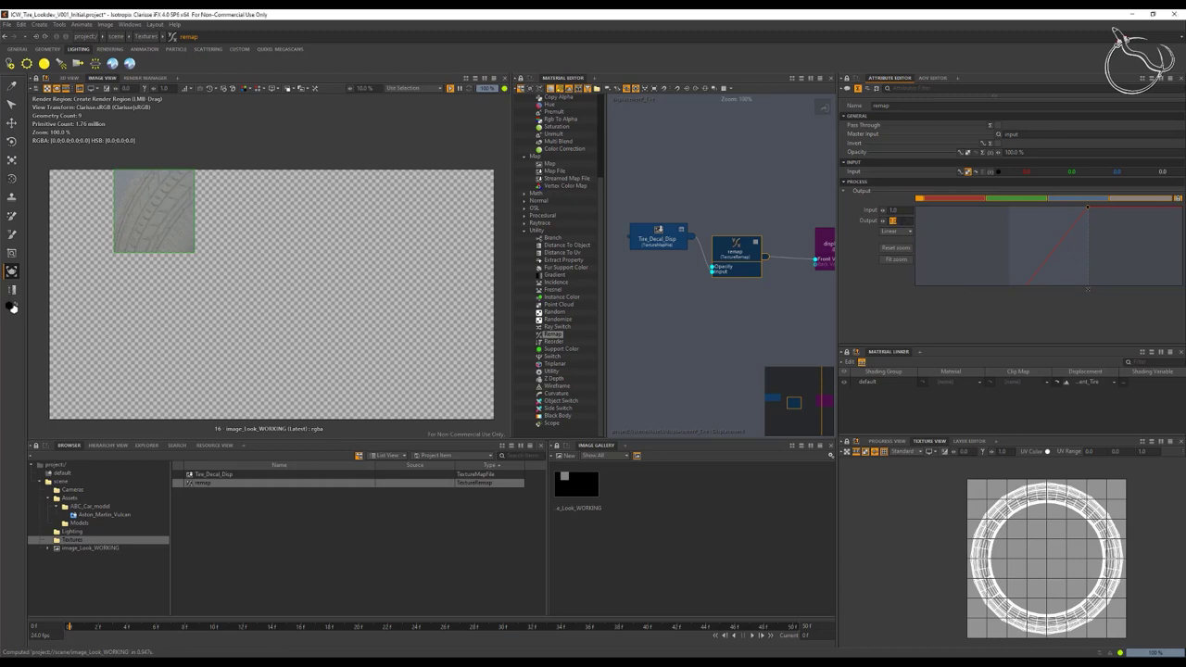
type("2.2")
key("Return")
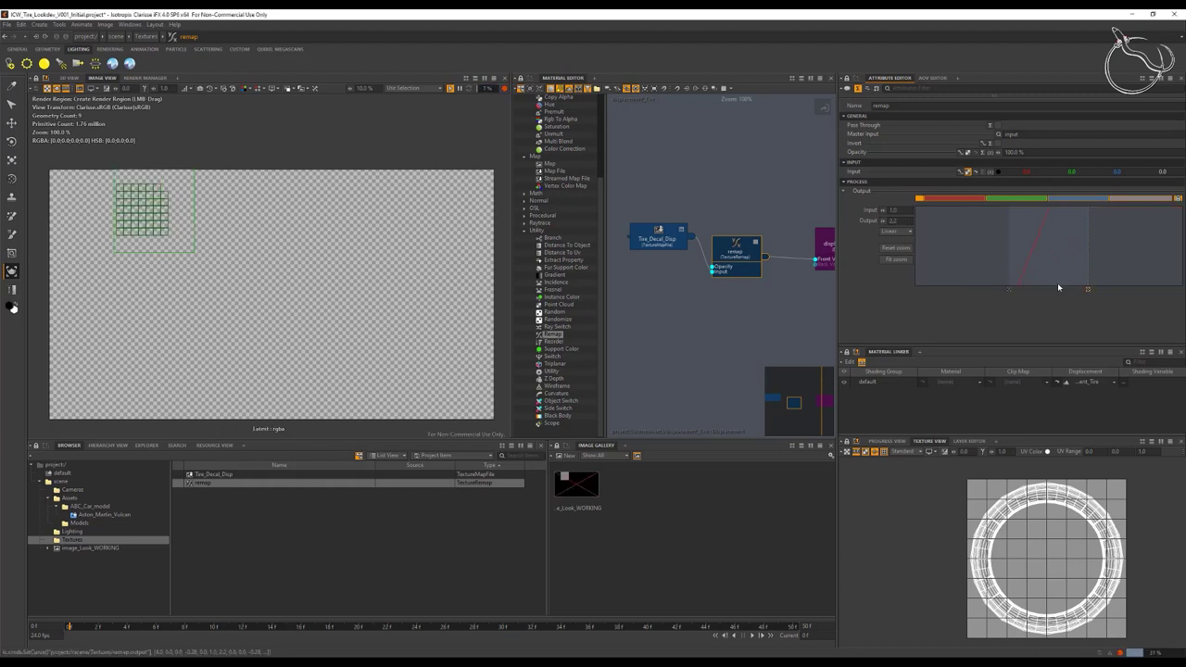
left_click(896, 260)
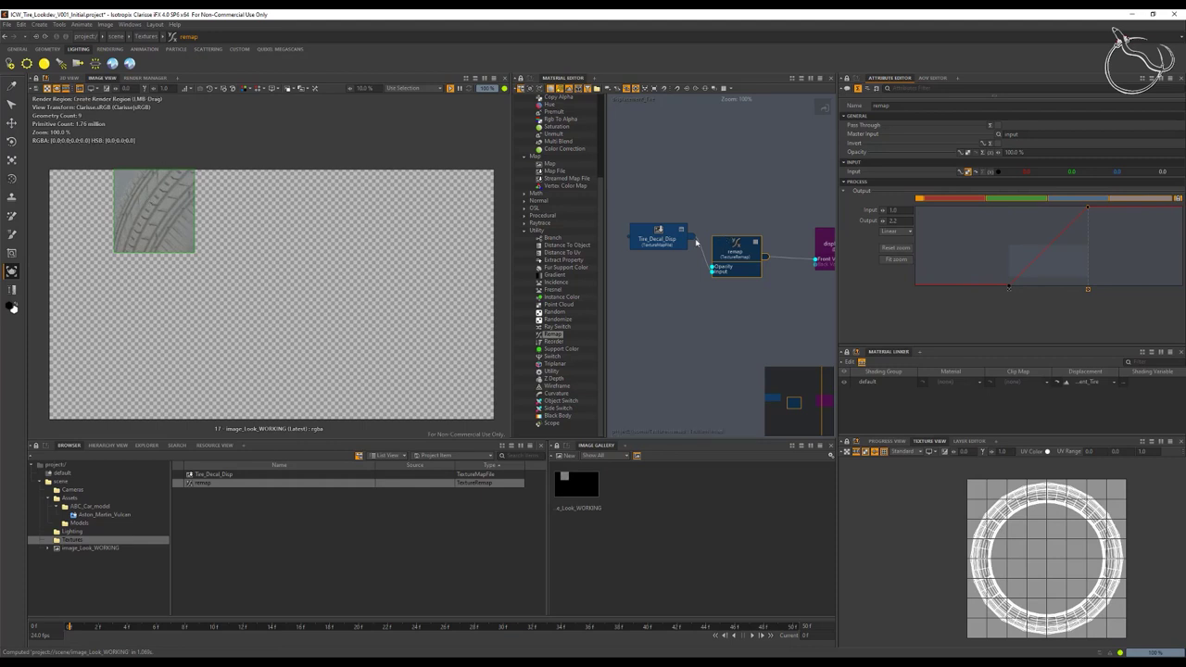
Step: Widen and tidy the node graph, then insert a second Remap node between remap and displacement_Tire
left_click_drag(651, 239, 640, 258)
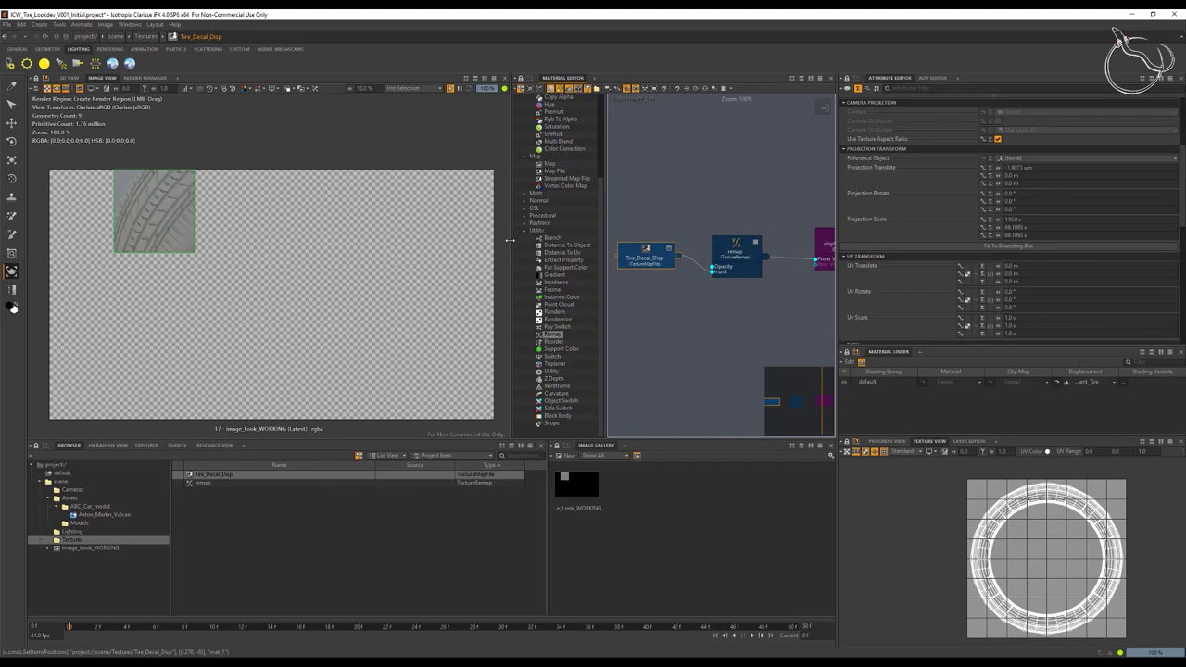
left_click_drag(511, 243, 347, 243)
left_click_drag(670, 246, 741, 247)
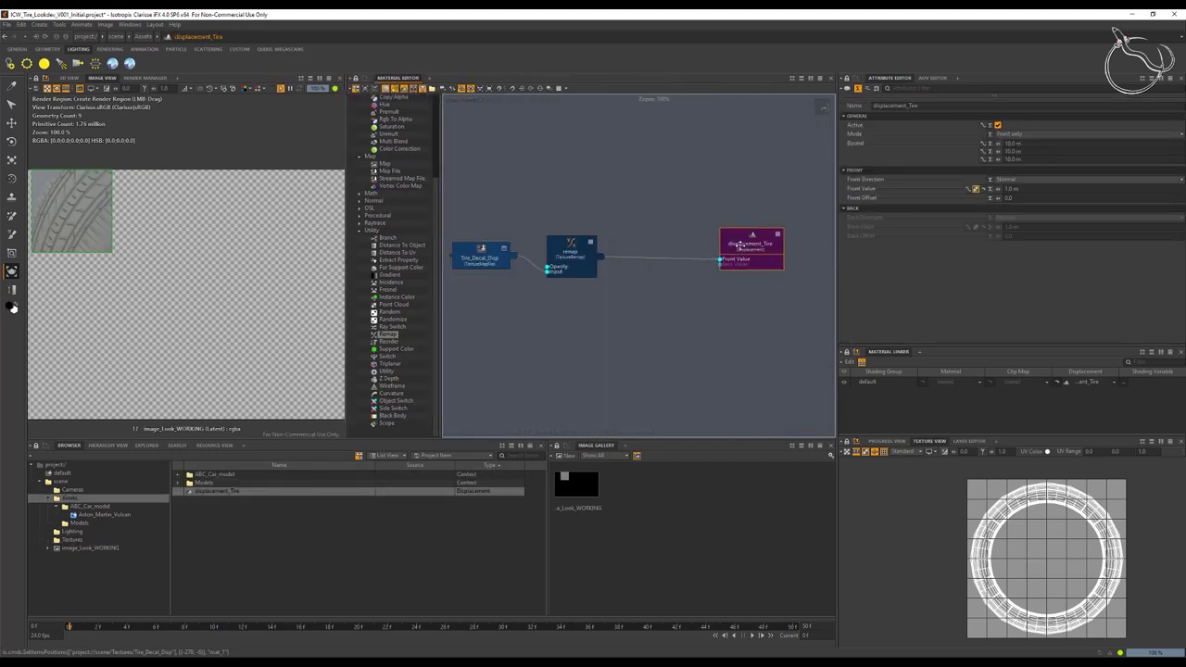
left_click_drag(563, 255, 567, 241)
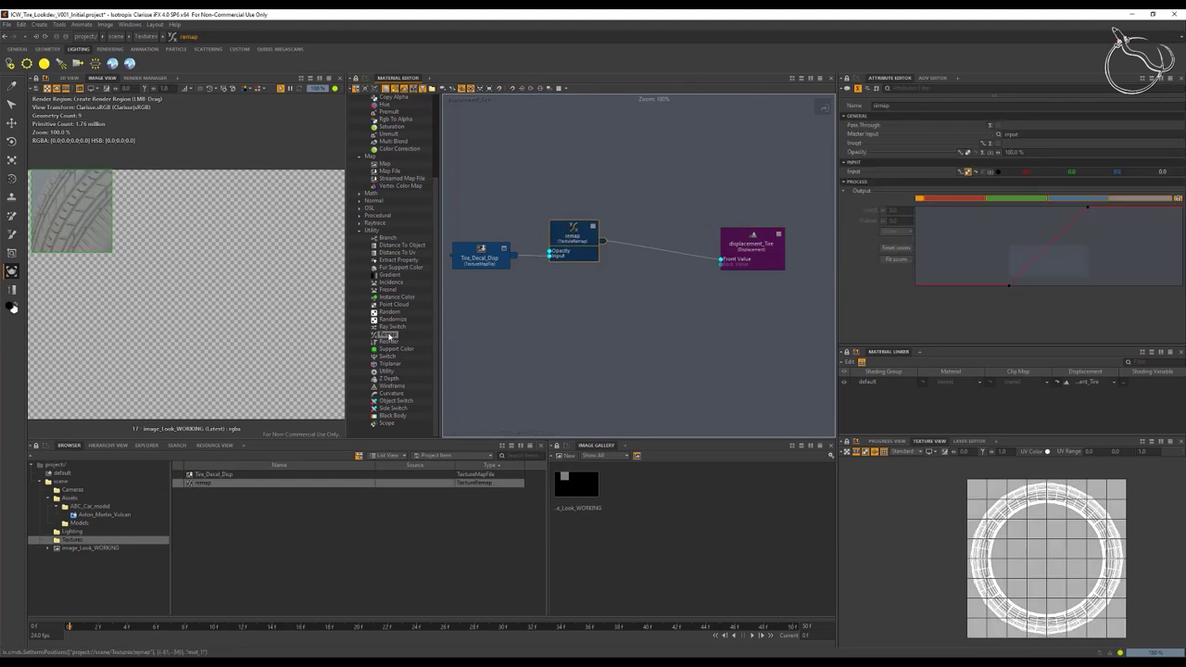
left_click_drag(387, 334, 645, 248)
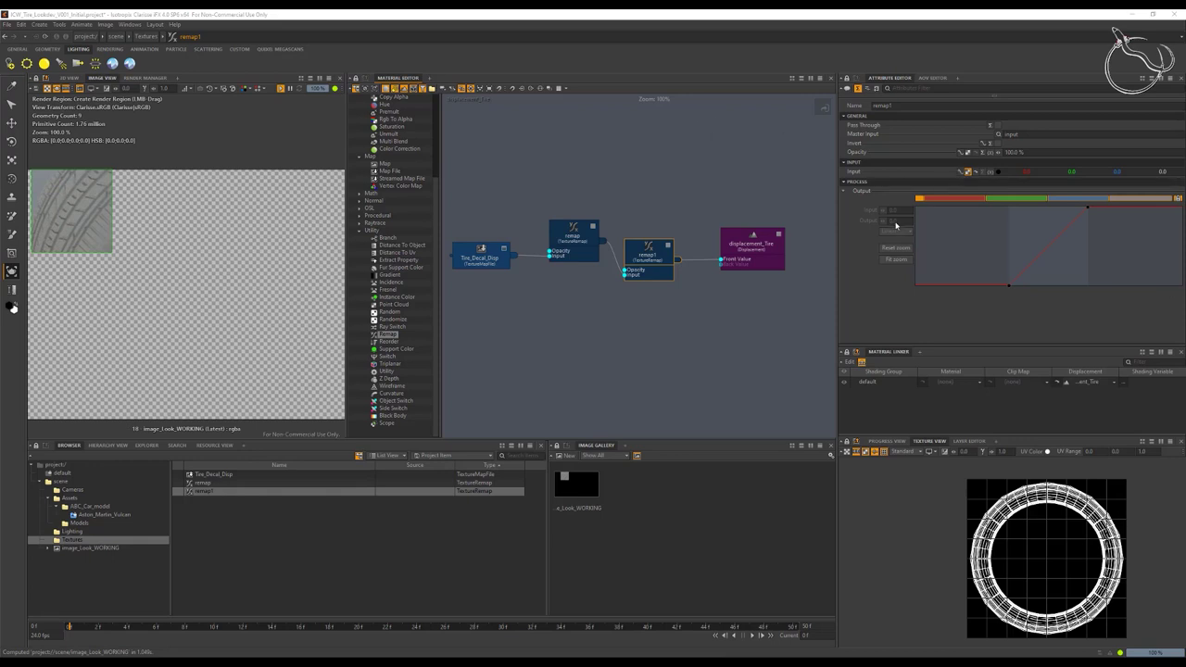
Step: Set the output of the remap1 curve's end point to 2.5 and fit the curve display to its new range
left_click(1088, 212)
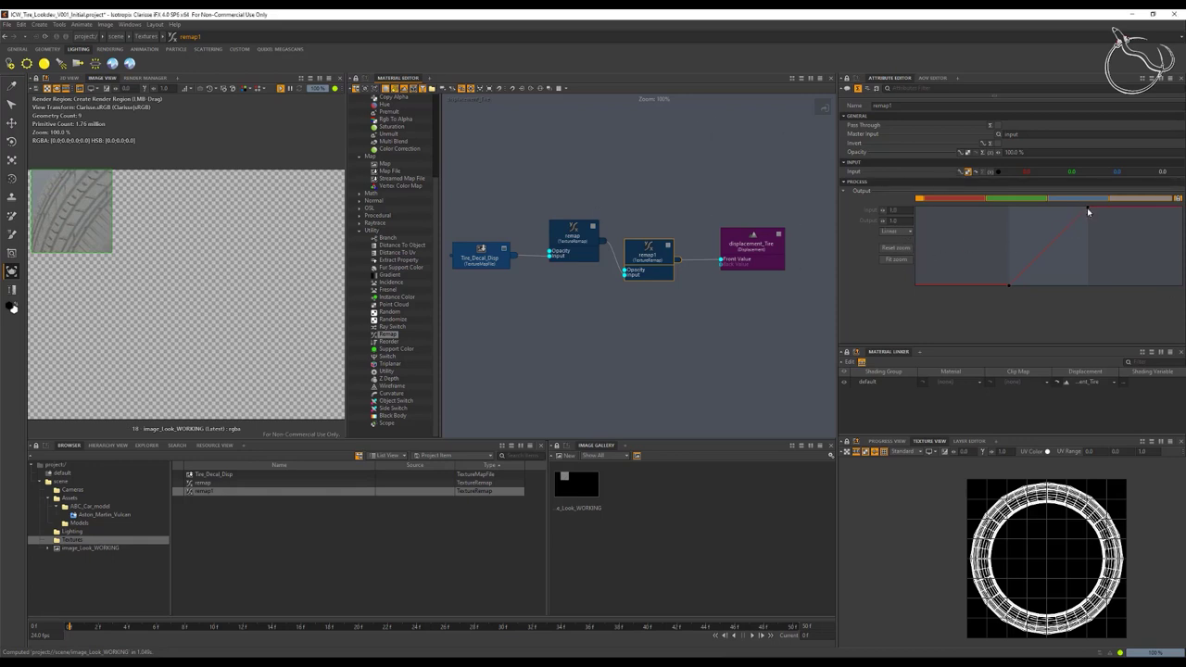
left_click(900, 220)
type("2.5")
key("Return")
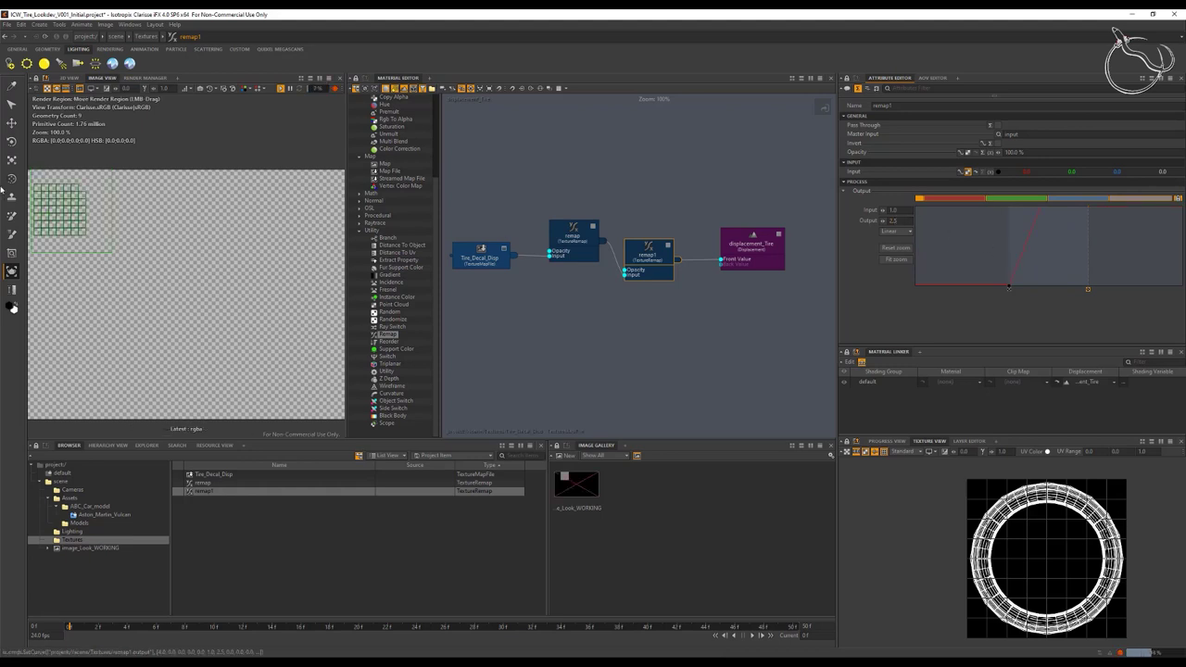
middle_click_drag(191, 256, 281, 282, "alt")
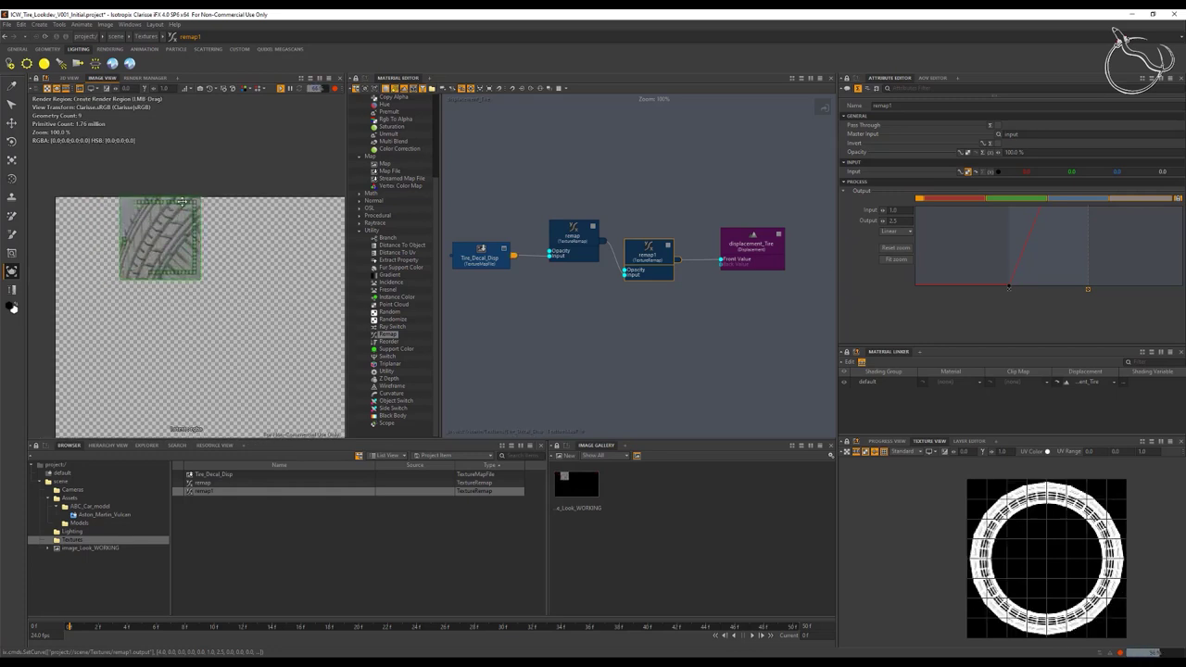
left_click(896, 258)
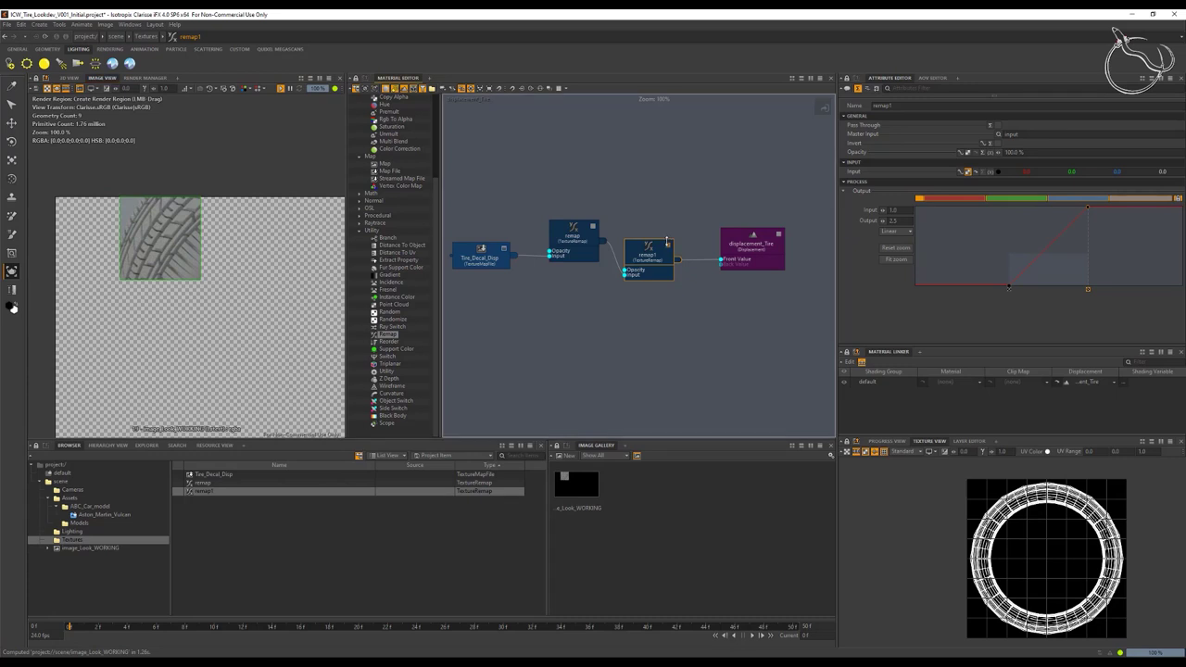
Step: Reduce both remap nodes to their connected inputs and line remap up between Tire_Decal_Disp and remap1
left_click(667, 244)
left_click(592, 224)
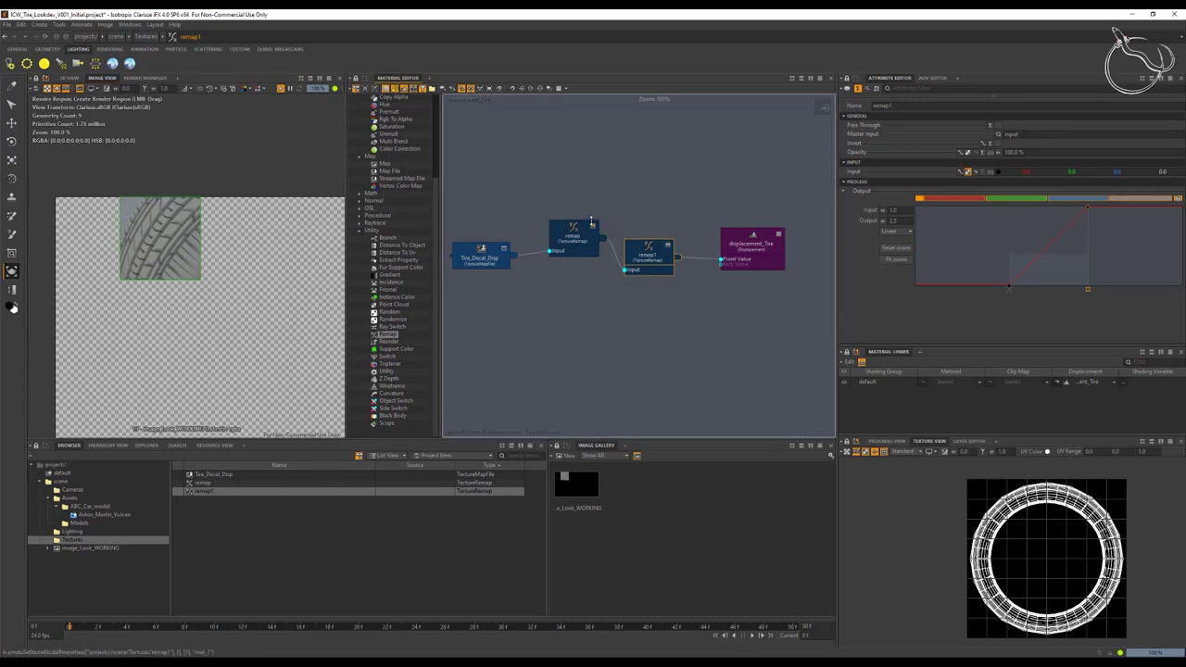
left_click_drag(553, 249, 537, 270)
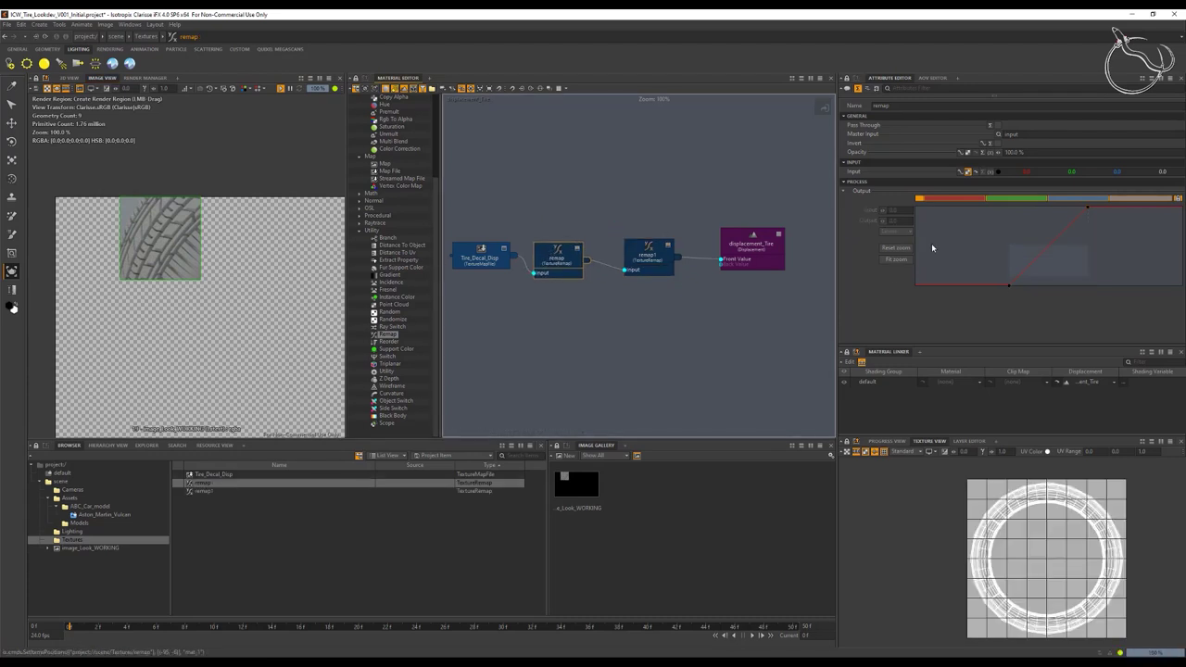
Step: Set displacement_Tire's front value to 0.05 m and enlarge the render region to cover more of the tire and rim
left_click(769, 251)
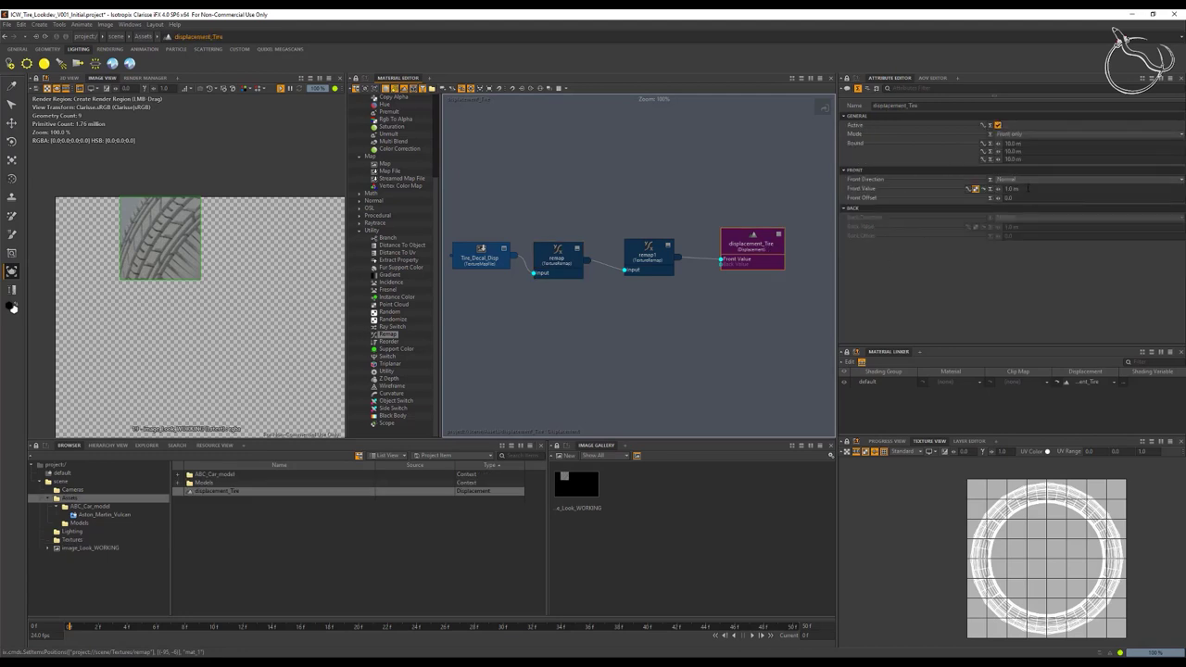
left_click(1025, 189)
type("0.05")
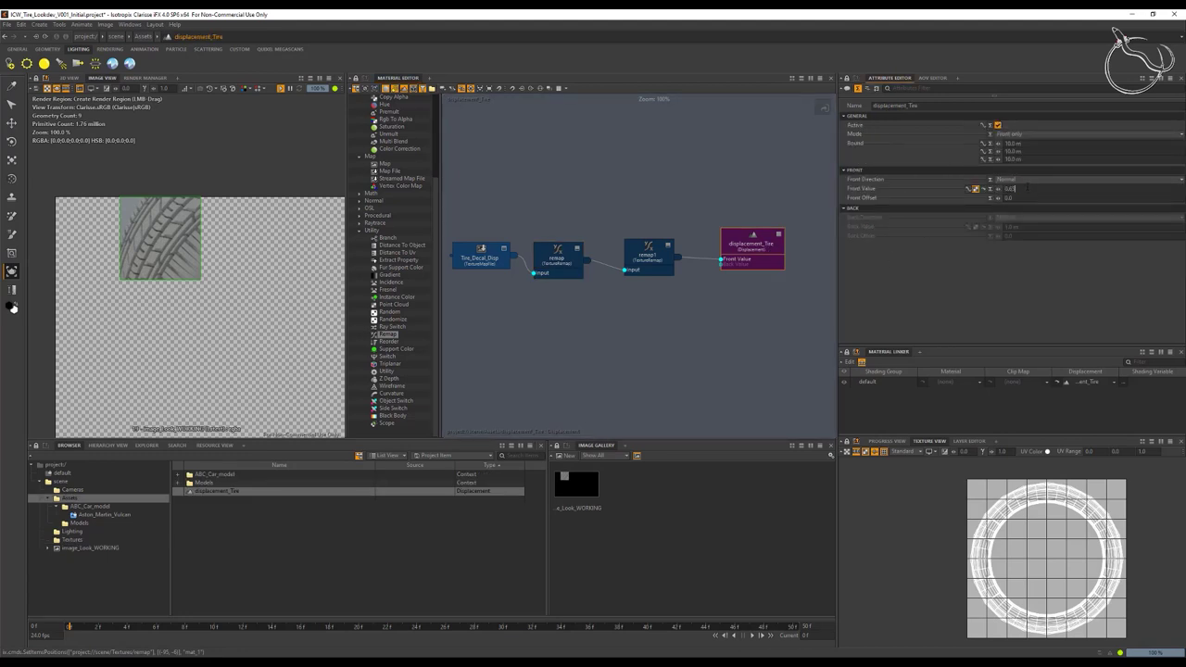
key("Tab")
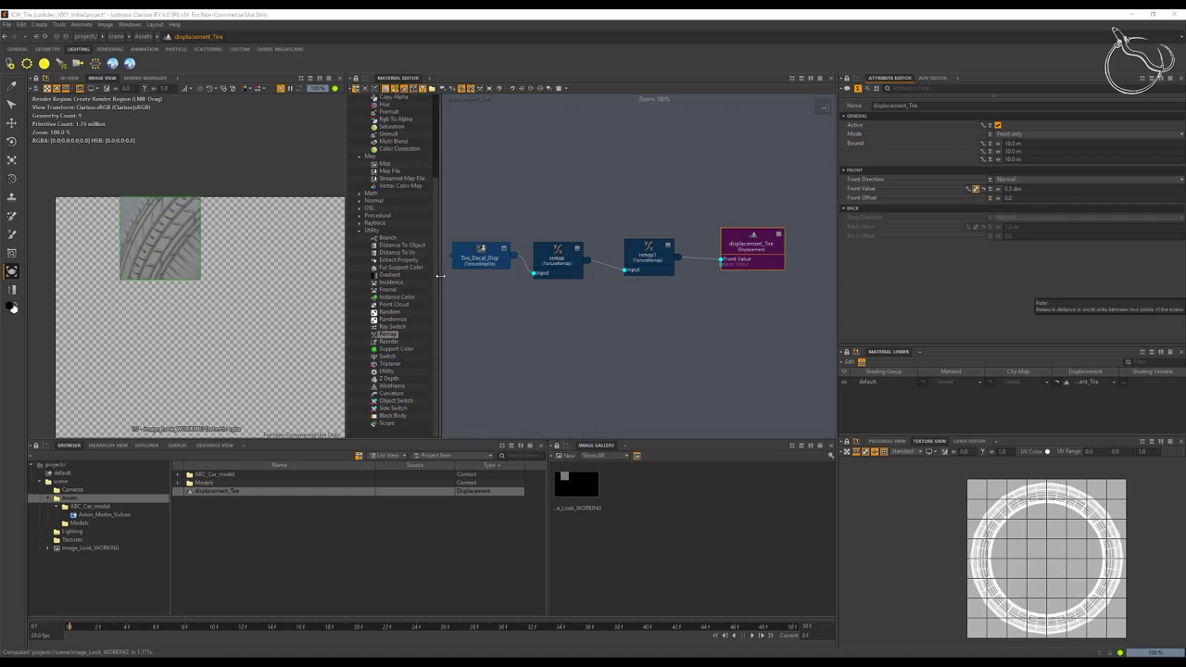
left_click_drag(439, 280, 551, 285)
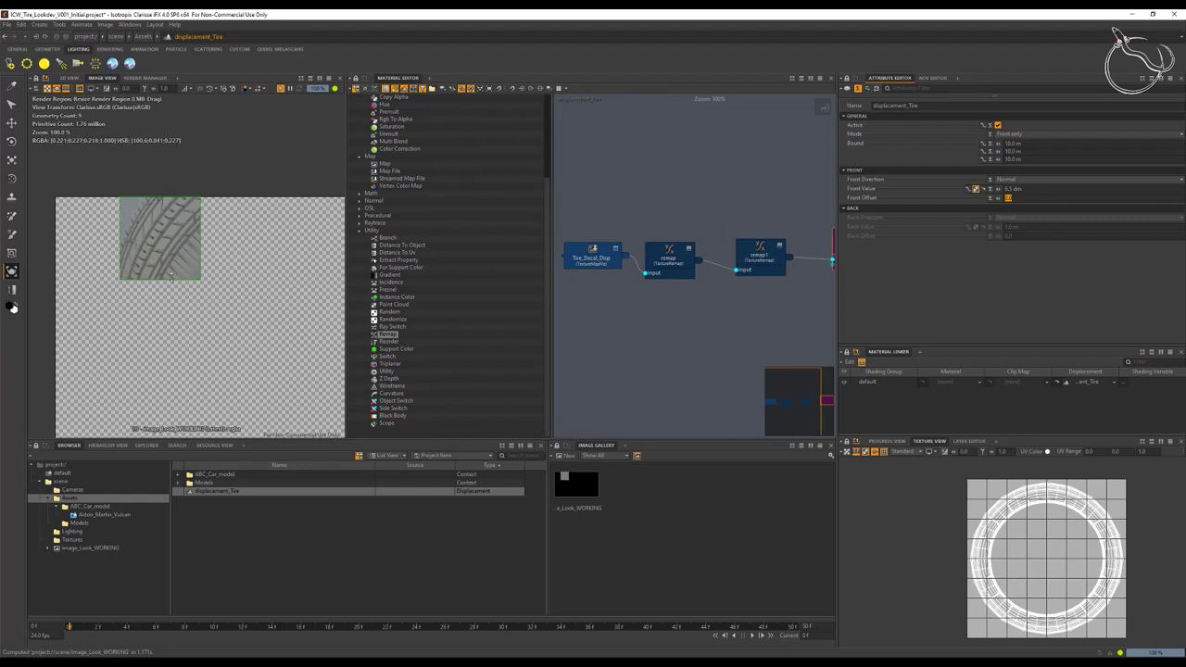
left_click_drag(198, 277, 320, 369)
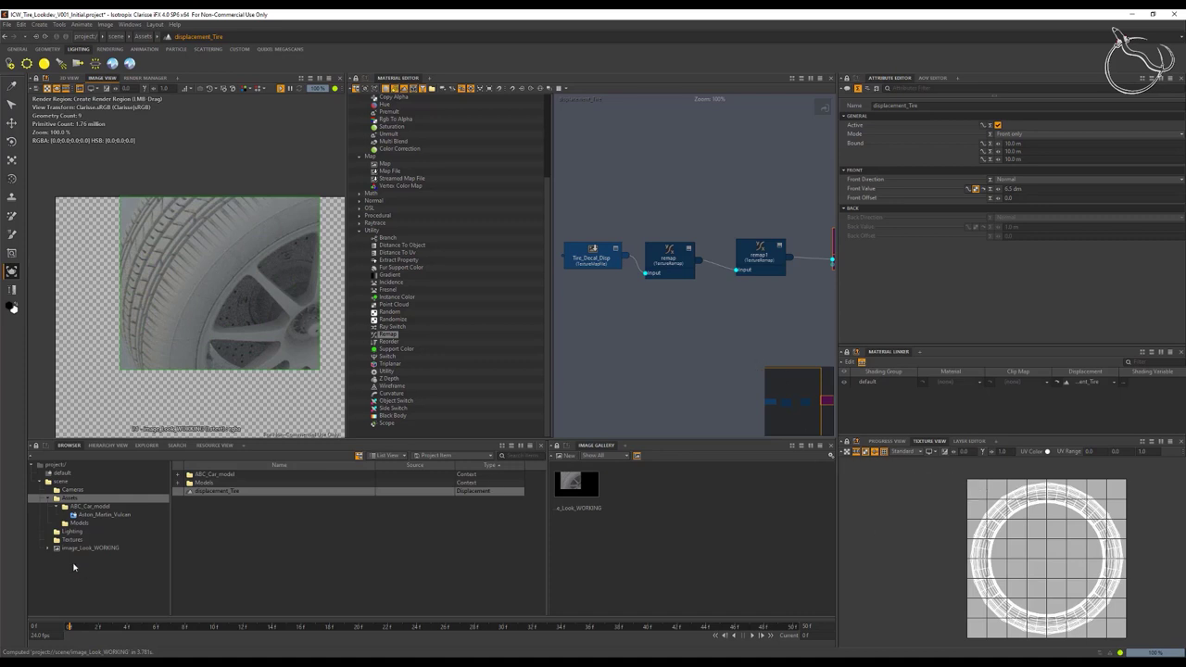
Step: Create a Map File texture in the Textures context and rename it Tire_Side_Disp
left_click(71, 538)
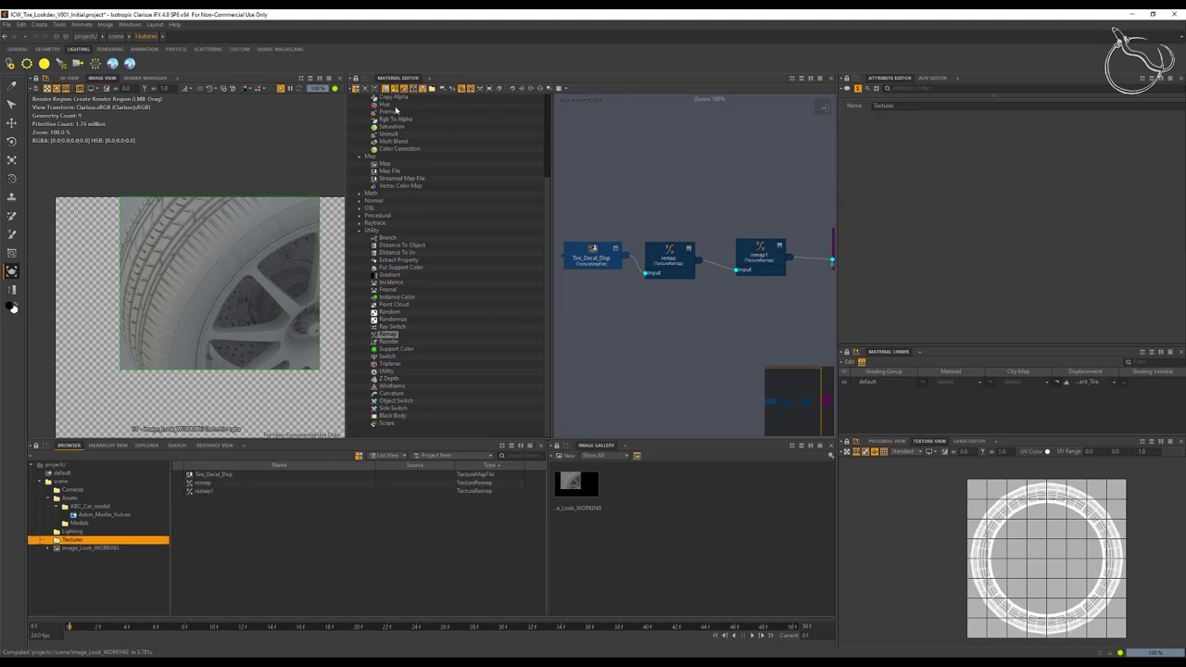
scroll(496, 260, "up", 5)
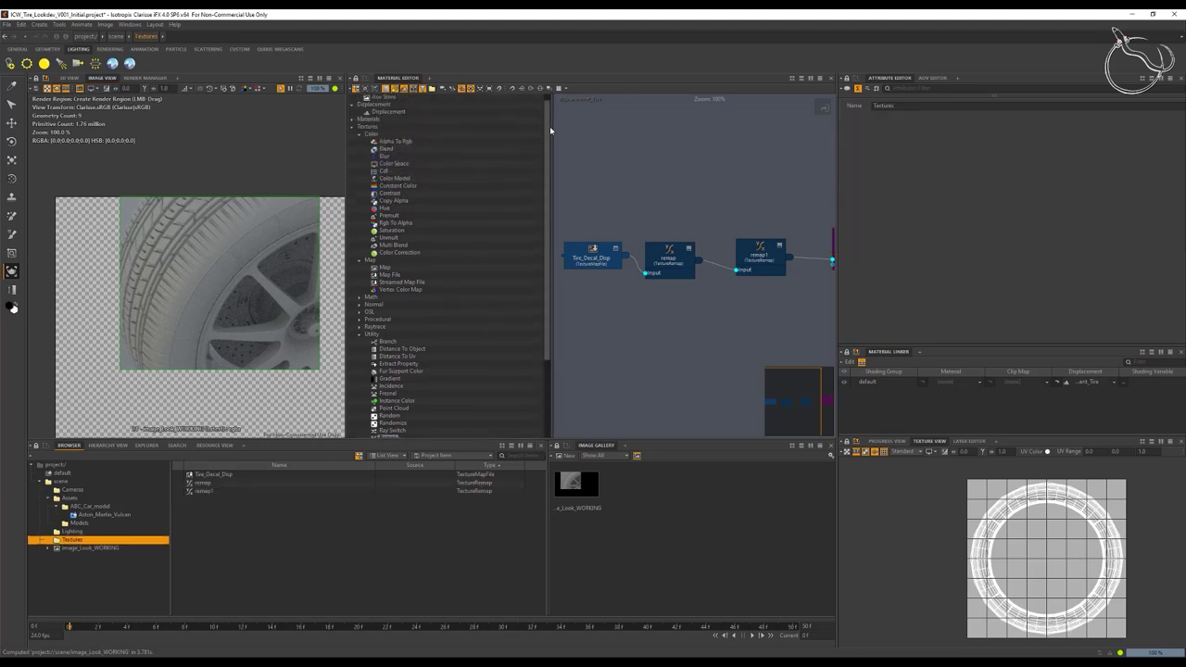
left_click_drag(510, 203, 474, 203)
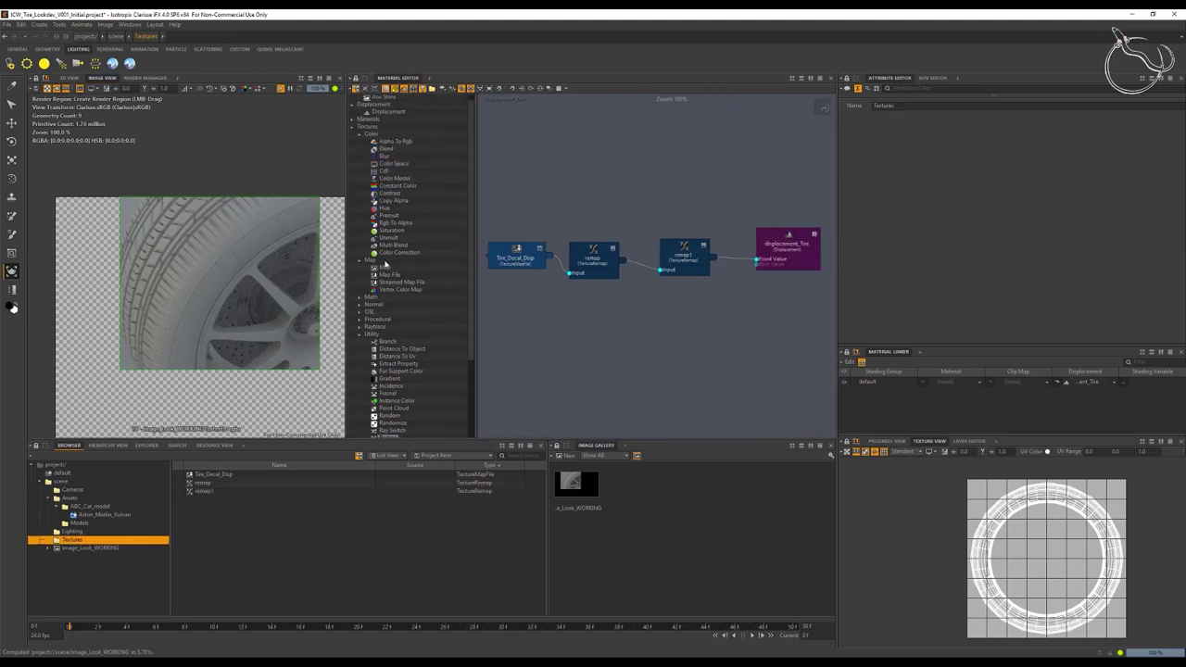
left_click_drag(383, 274, 506, 317)
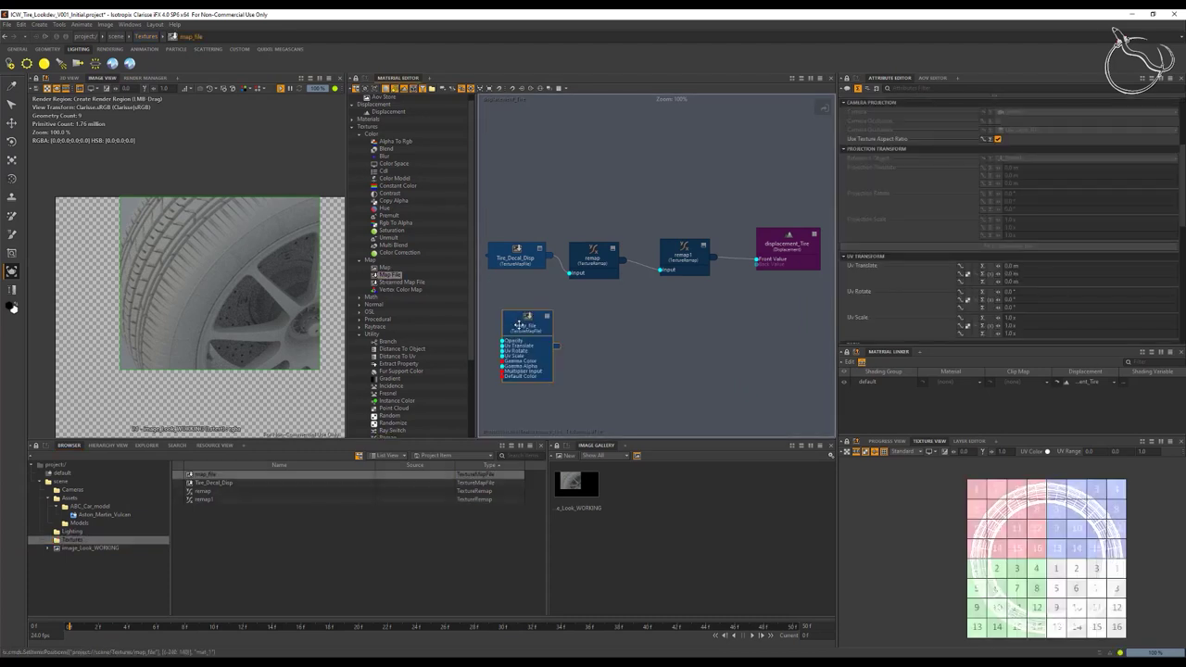
double_click(522, 323)
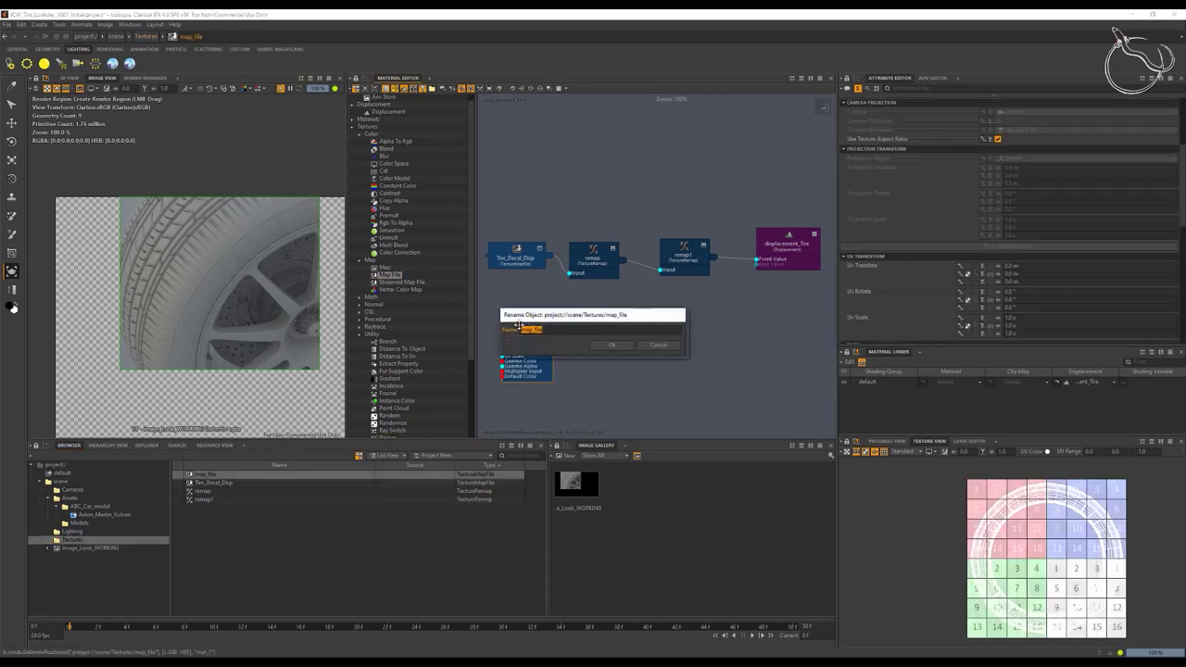
type("Tire_Side_Disp")
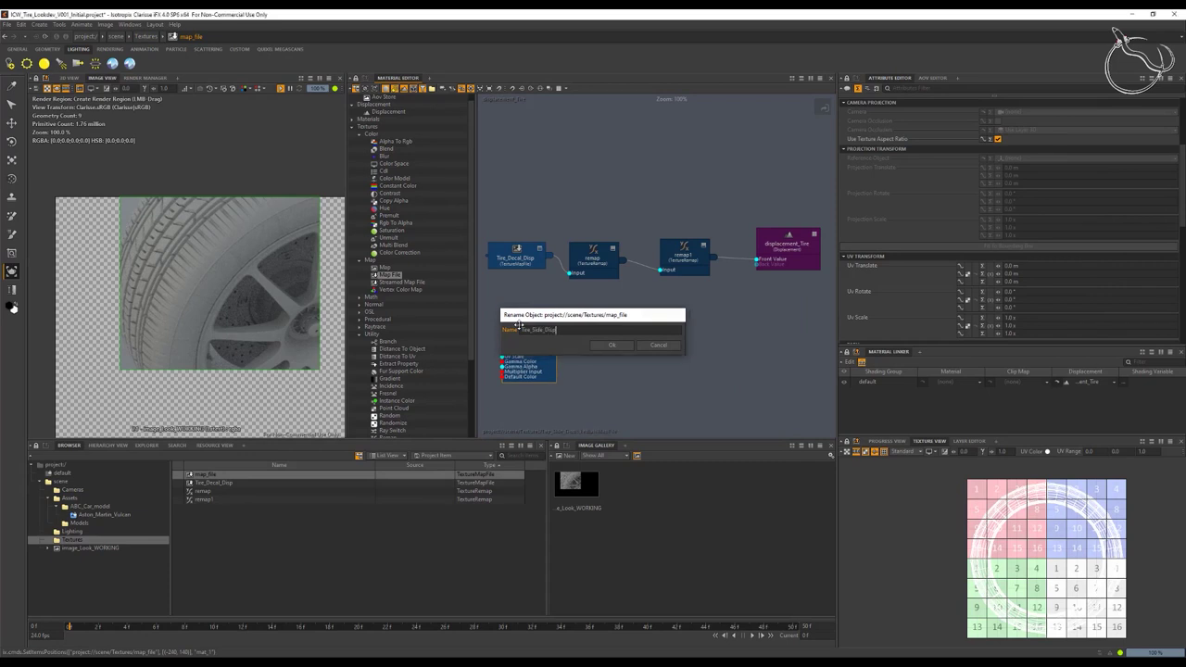
key("Return")
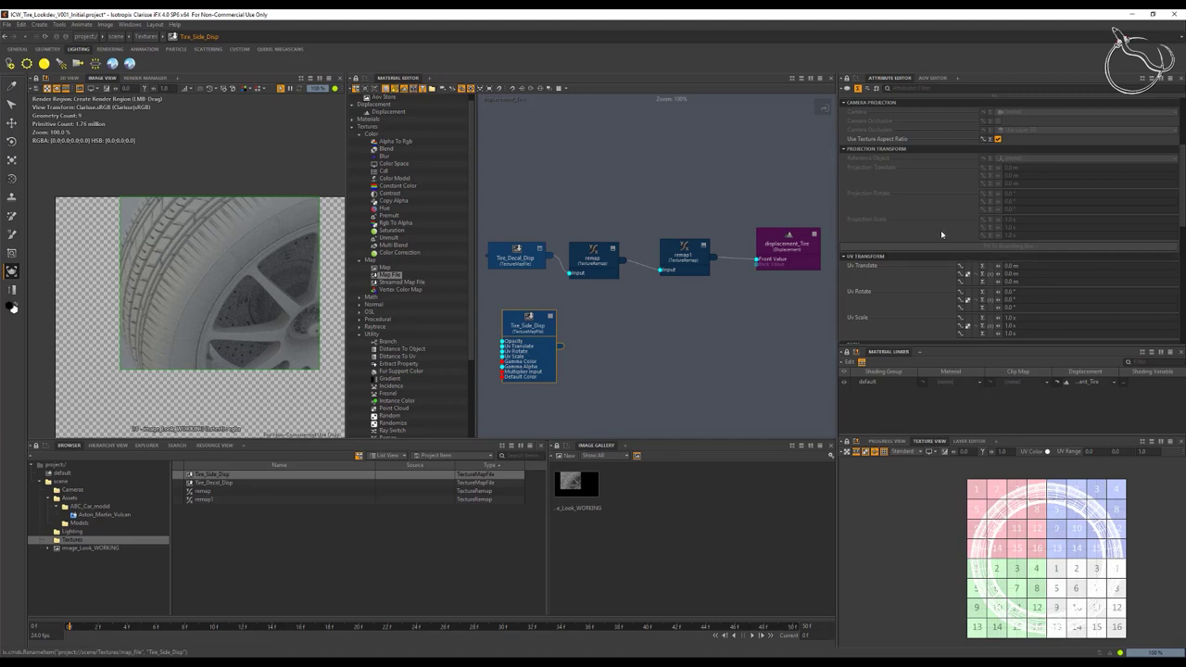
Step: Load Yokohama-ADVAN-Neova-AD07_1_original.jpg from the project's textures folder as the image file of Tire_Side_Disp
scroll(1012, 235, "down", 2)
scroll(1012, 234, "down", 2)
left_click(998, 239)
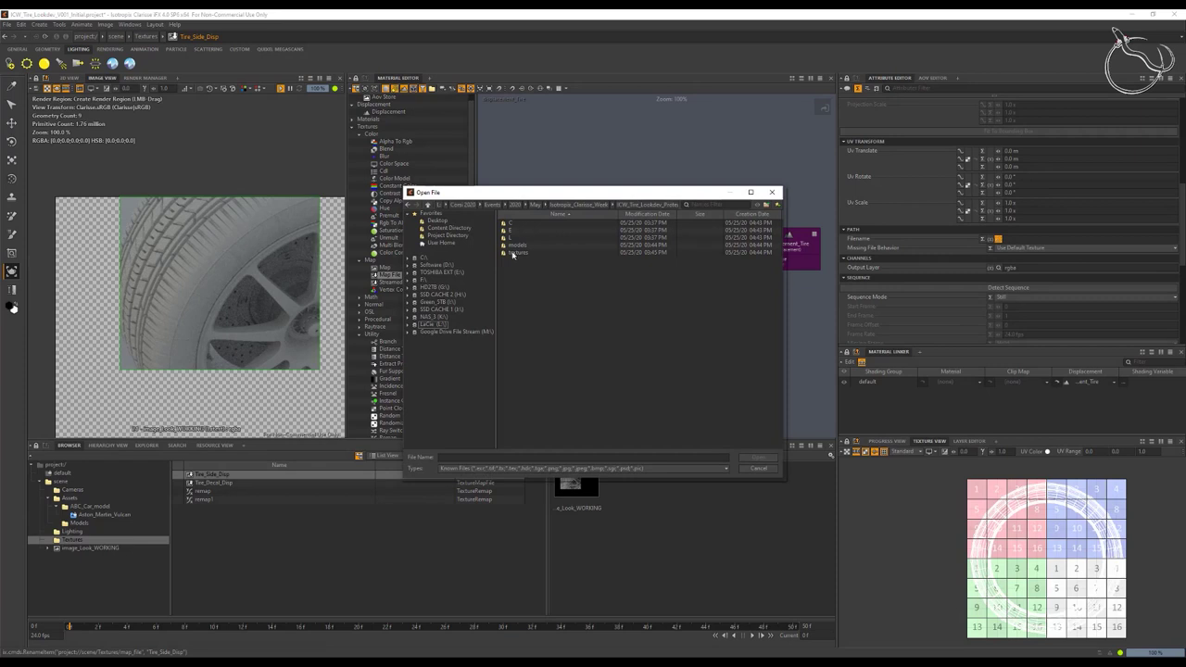
double_click(515, 253)
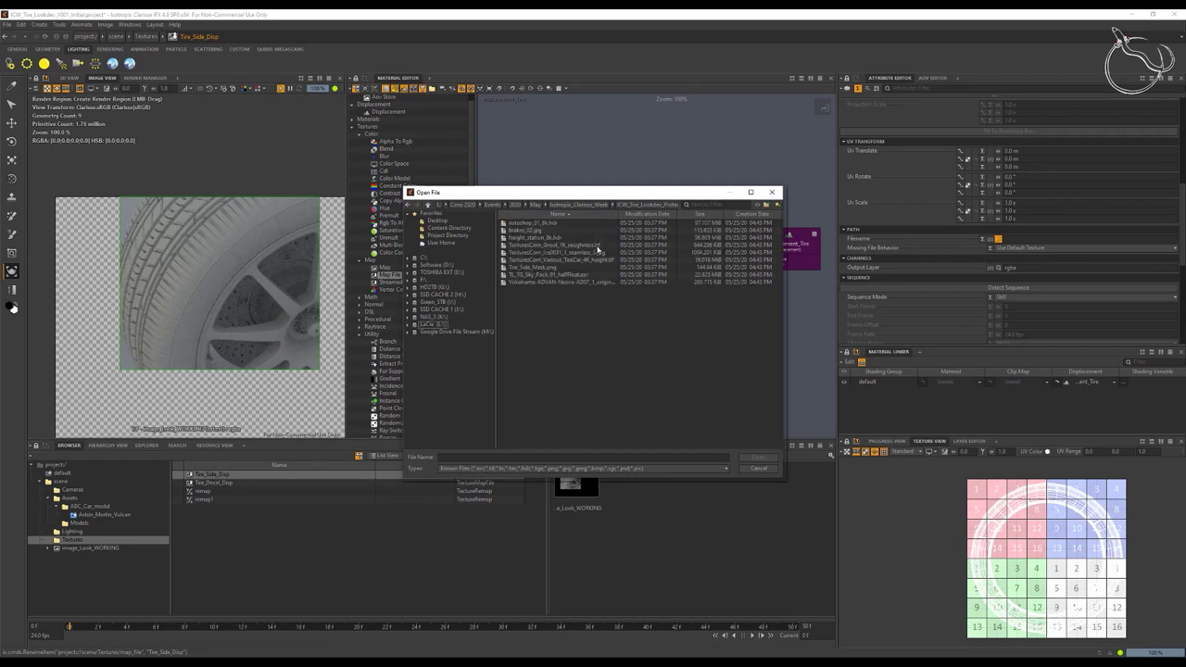
left_click(588, 283)
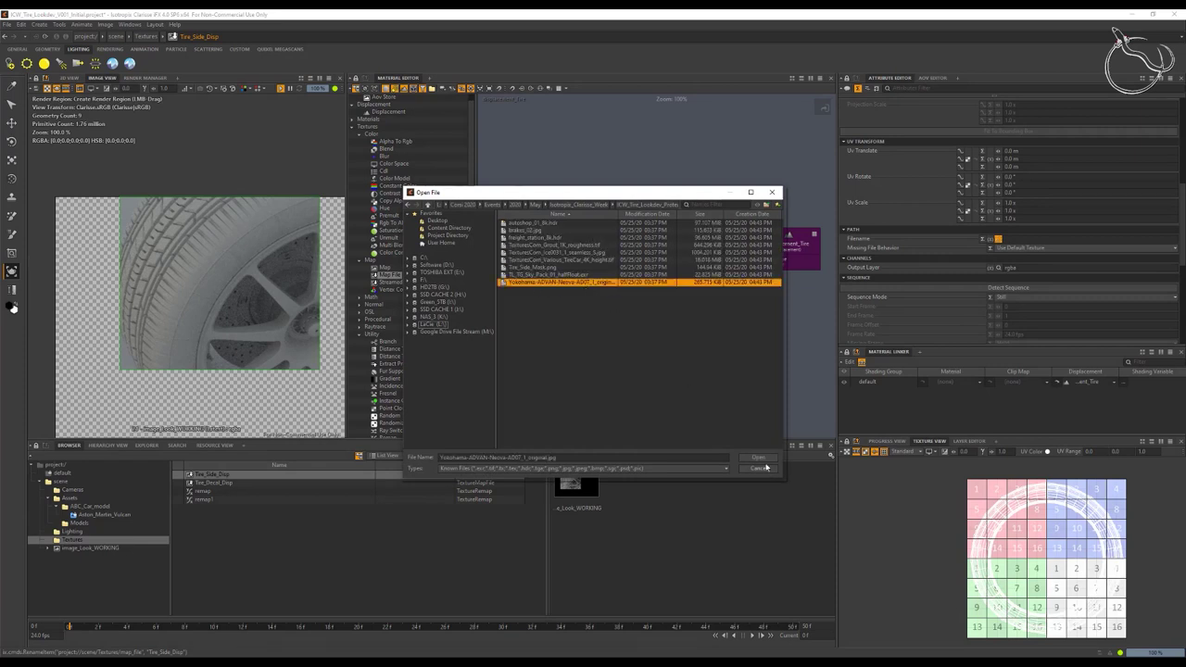
left_click(758, 457)
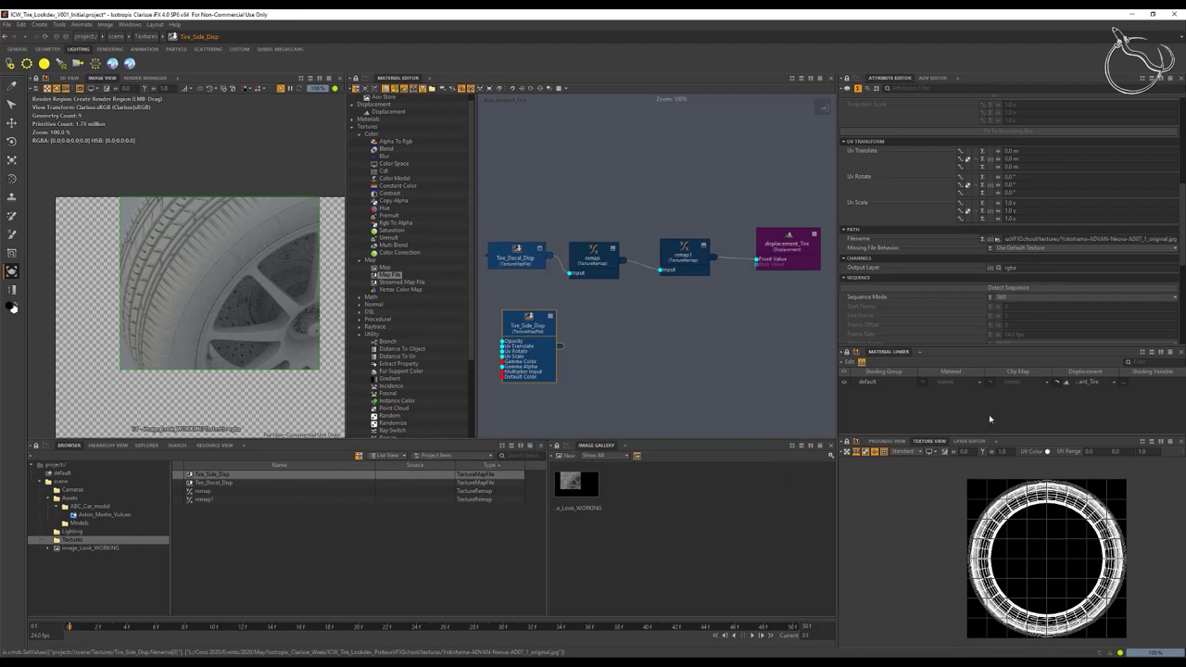
Step: Disable Pre-Multiplied on Tire_Side_Disp and hide the UV overlay in the texture preview to inspect the sidewall lettering
scroll(1001, 243, "down", 5)
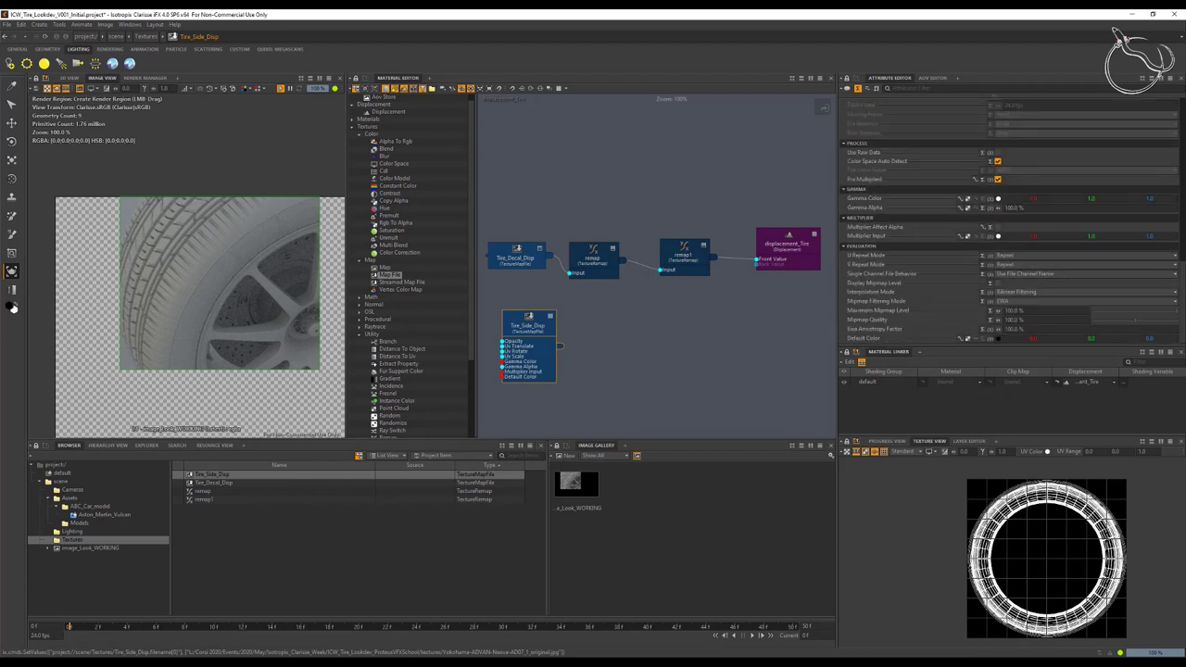
scroll(1109, 260, "up", 5)
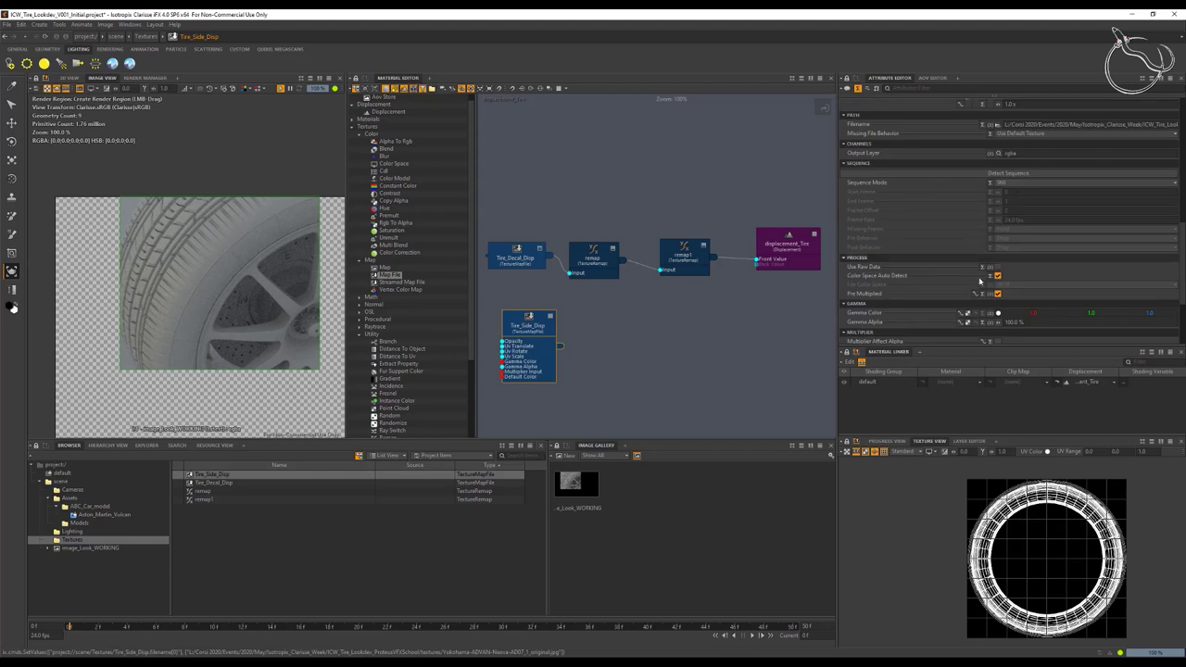
left_click(998, 294)
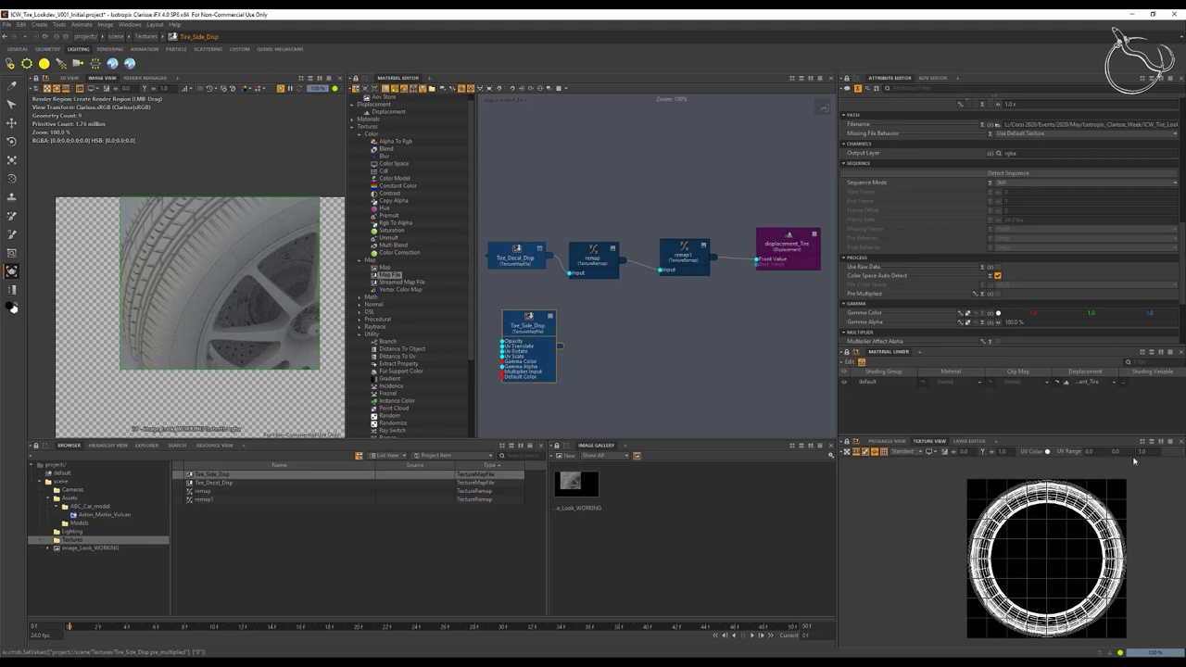
left_click(876, 453)
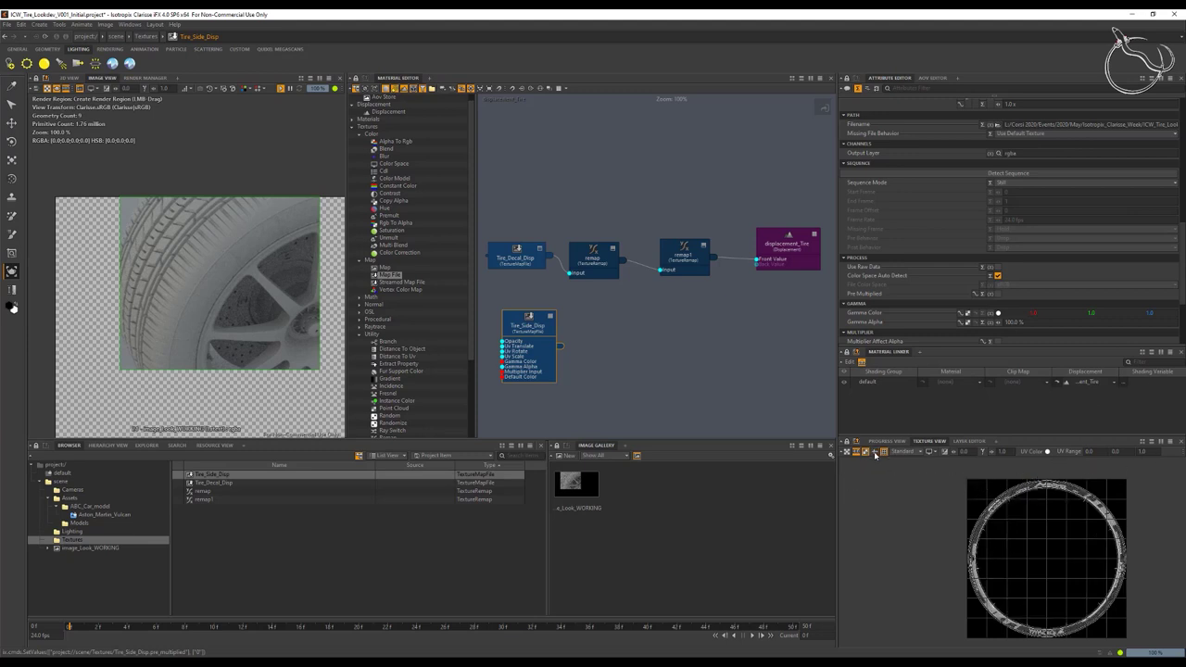
scroll(1018, 490, "up", 5)
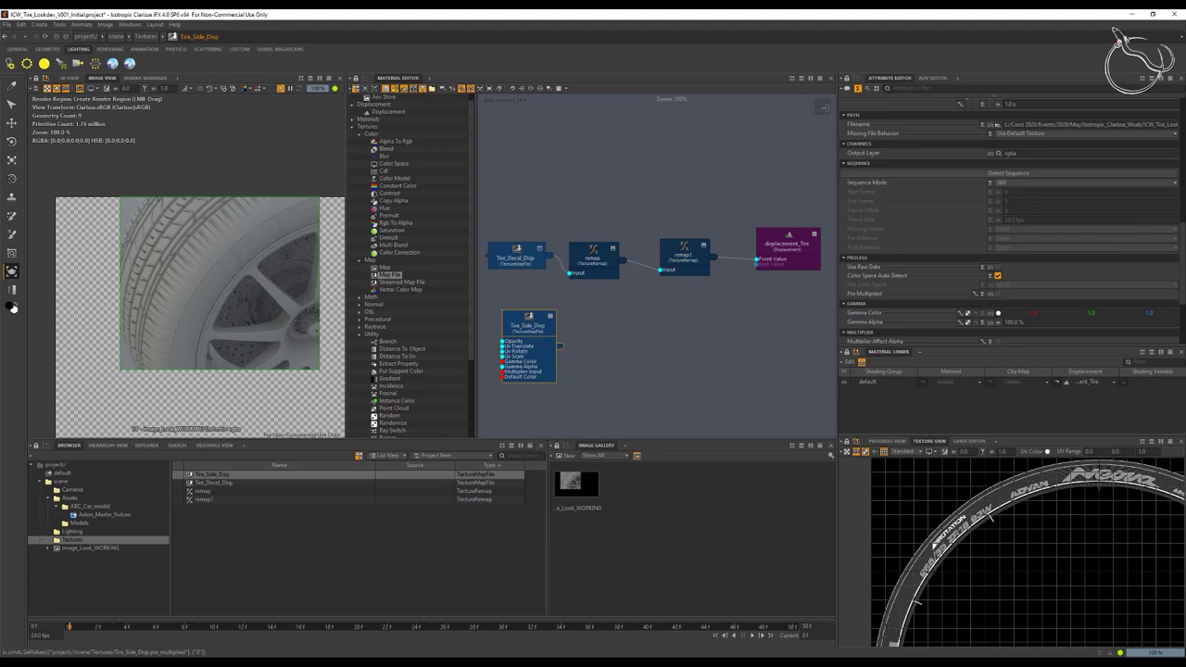
Step: Connect Tire_Side_Disp to the Front Value of displacement_Tire and set its U and V scale to 0.87
left_click_drag(560, 346, 758, 260)
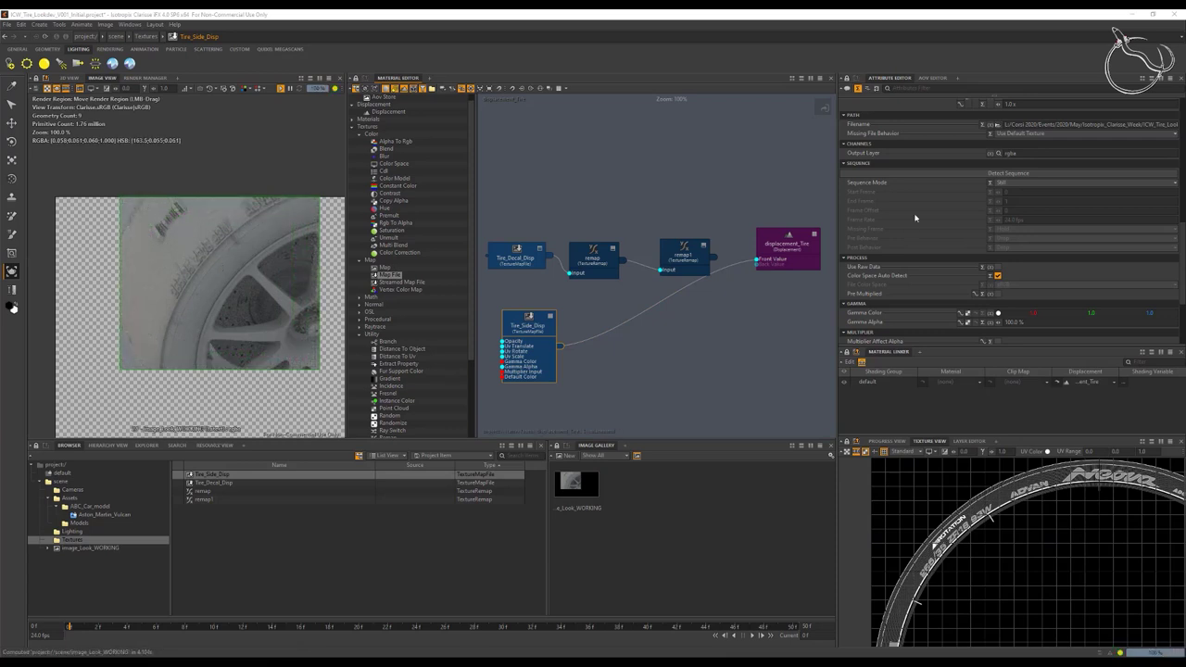
scroll(973, 195, "up", 3)
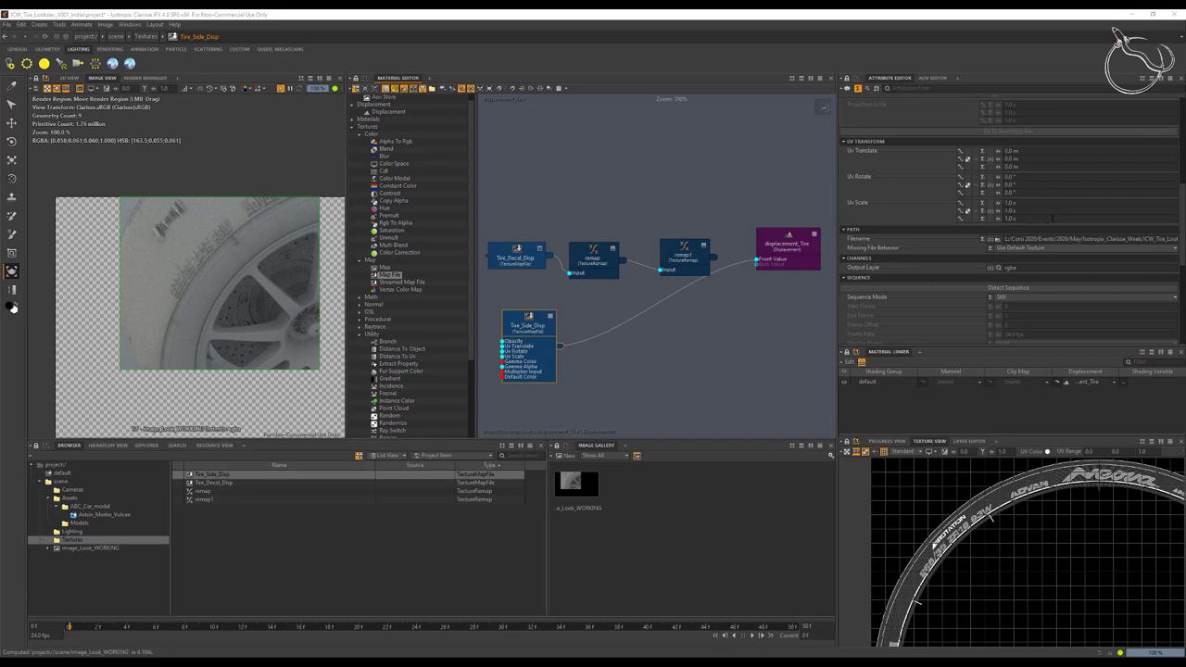
left_click(1030, 202)
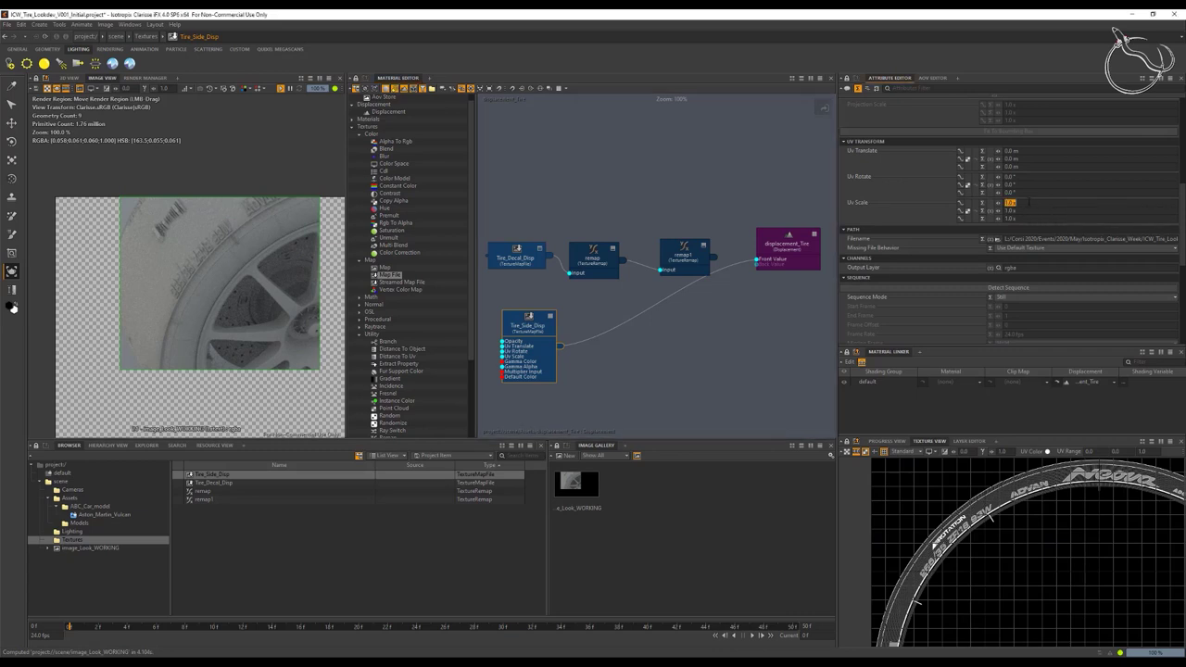
type("5")
key("Tab")
type("0")
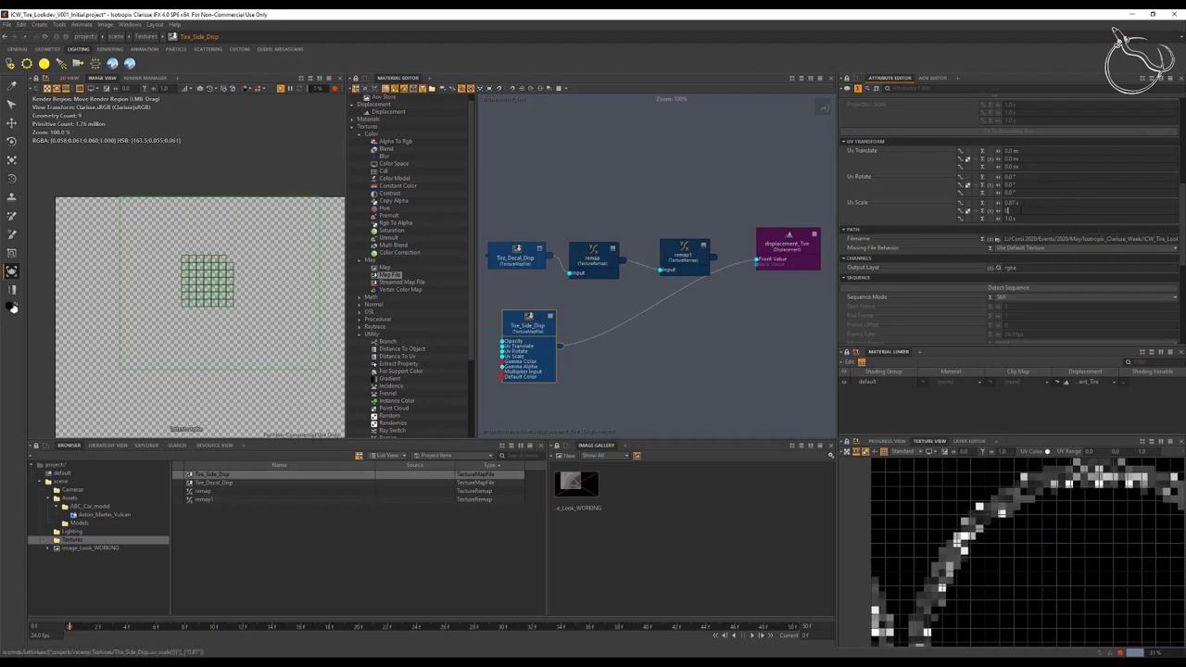
type(".87")
key("Tab")
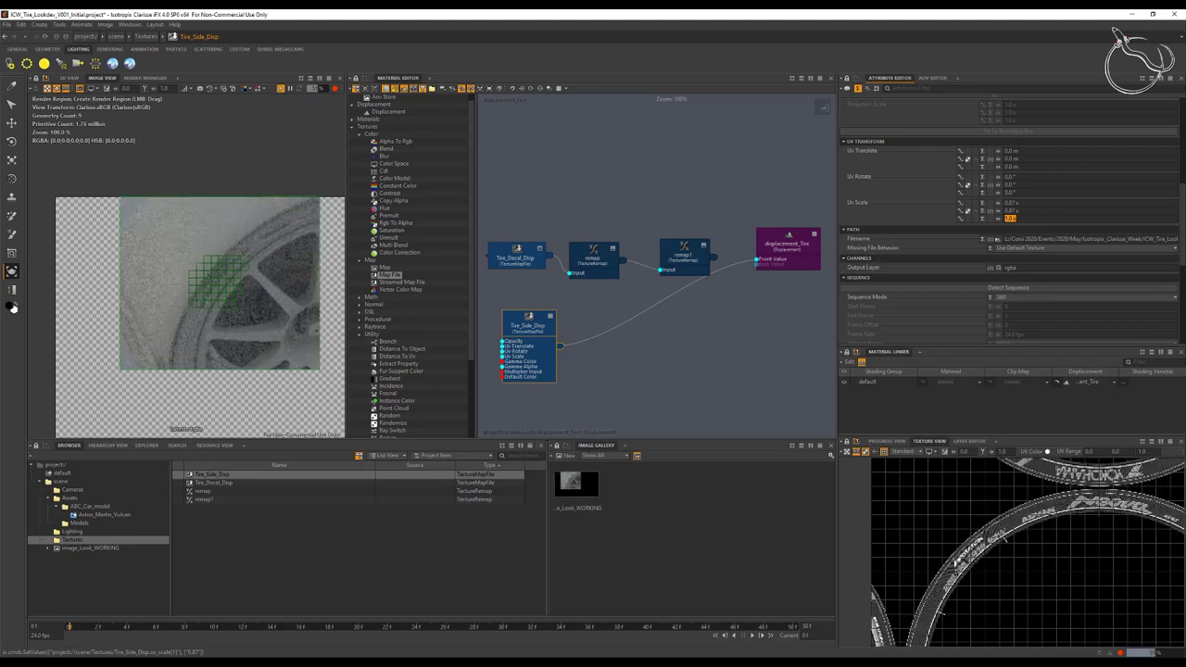
Step: Set both the U and V Repeat Mode of Tire_Side_Disp to Edge and collapse its node
scroll(1044, 296, "down", 6)
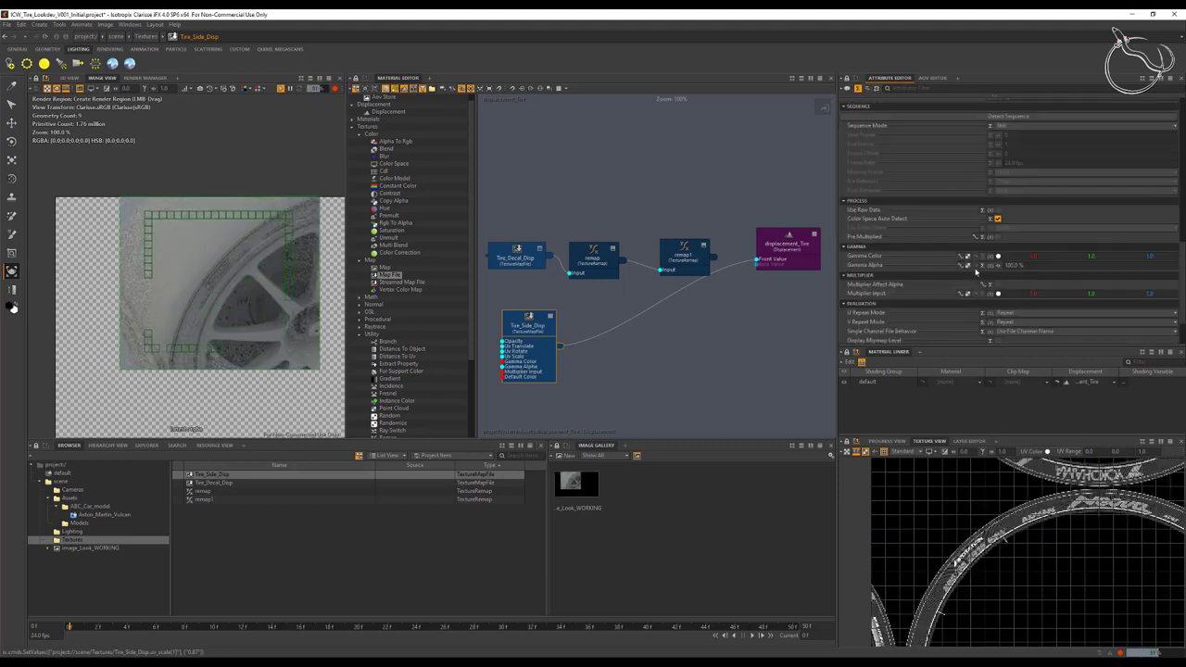
left_click(1012, 258)
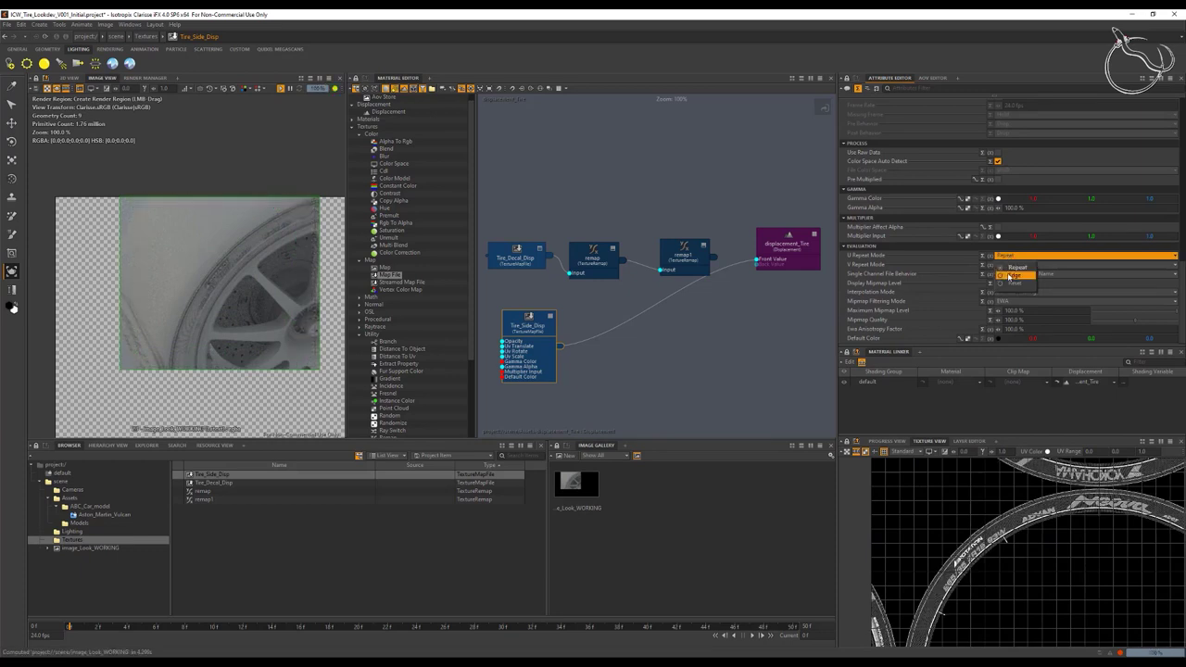
left_click(1010, 275)
left_click(1013, 266)
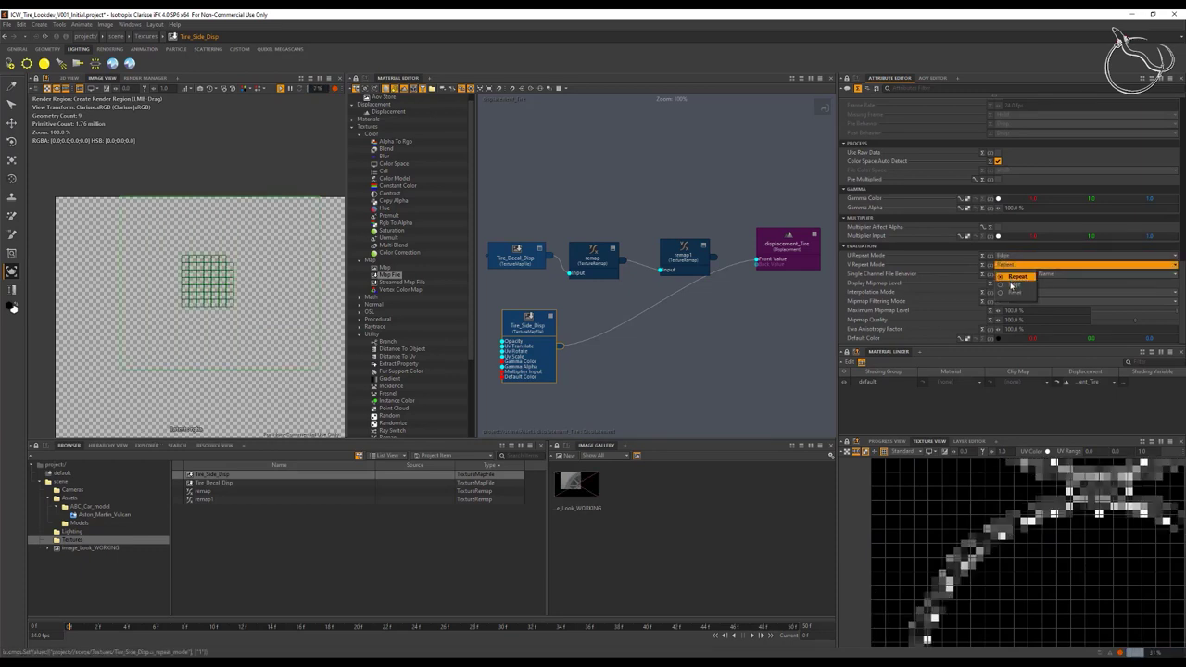
left_click(1014, 285)
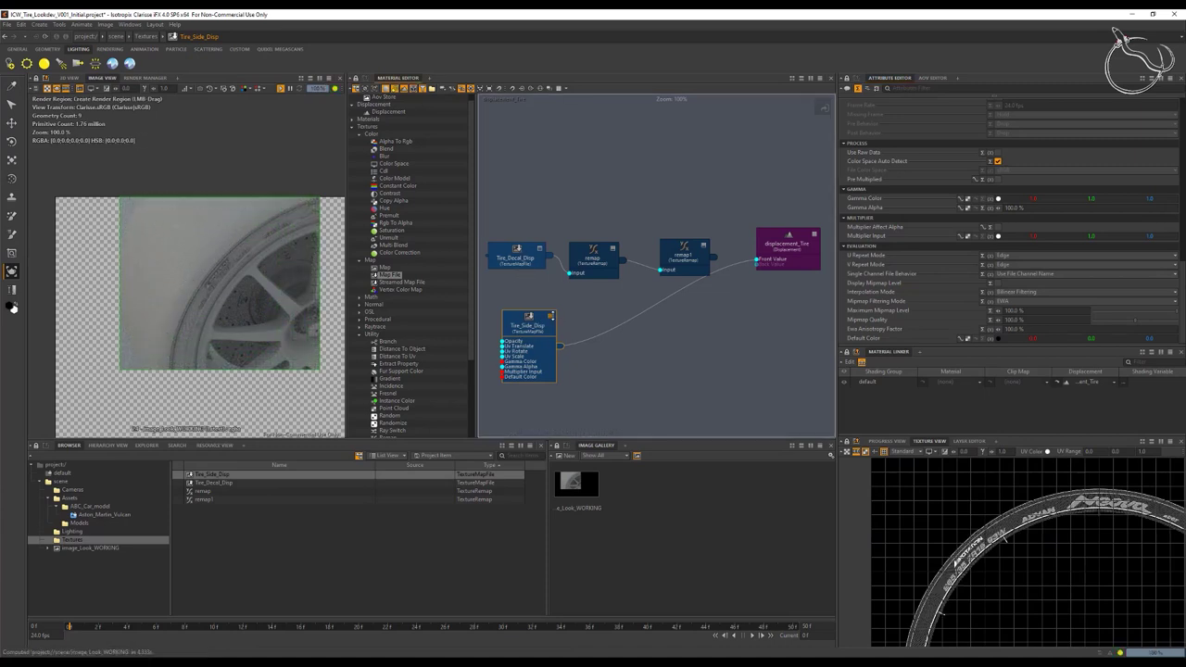
left_click(550, 317)
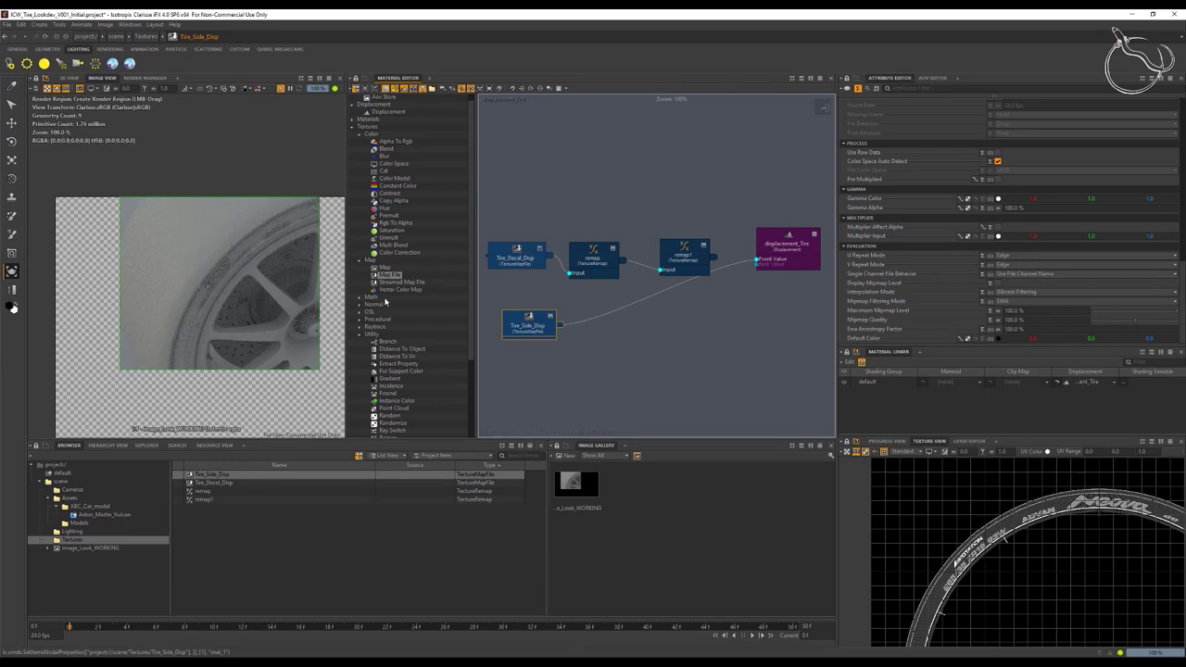
Step: Add a Blend texture with remap1 as Input 1 and Tire_Side_Disp as Input 2, feed it into displacement_Tire's Front Value, and tidy the nodes
left_click(382, 149)
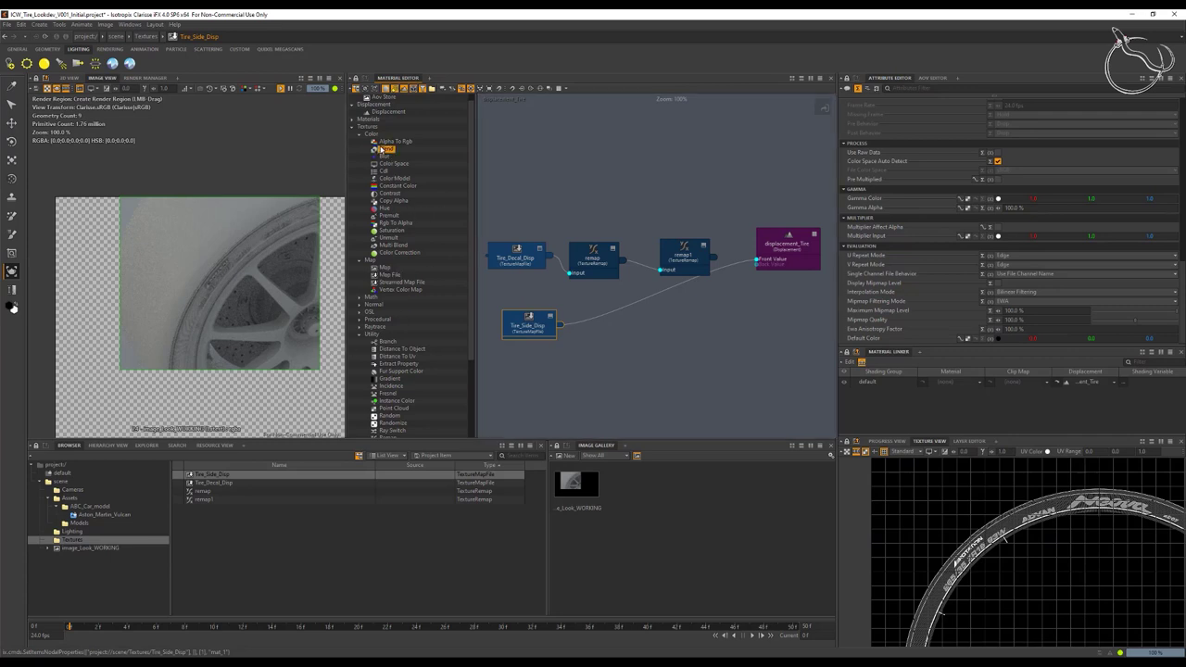
left_click_drag(386, 150, 729, 319)
left_click_drag(714, 260, 720, 353)
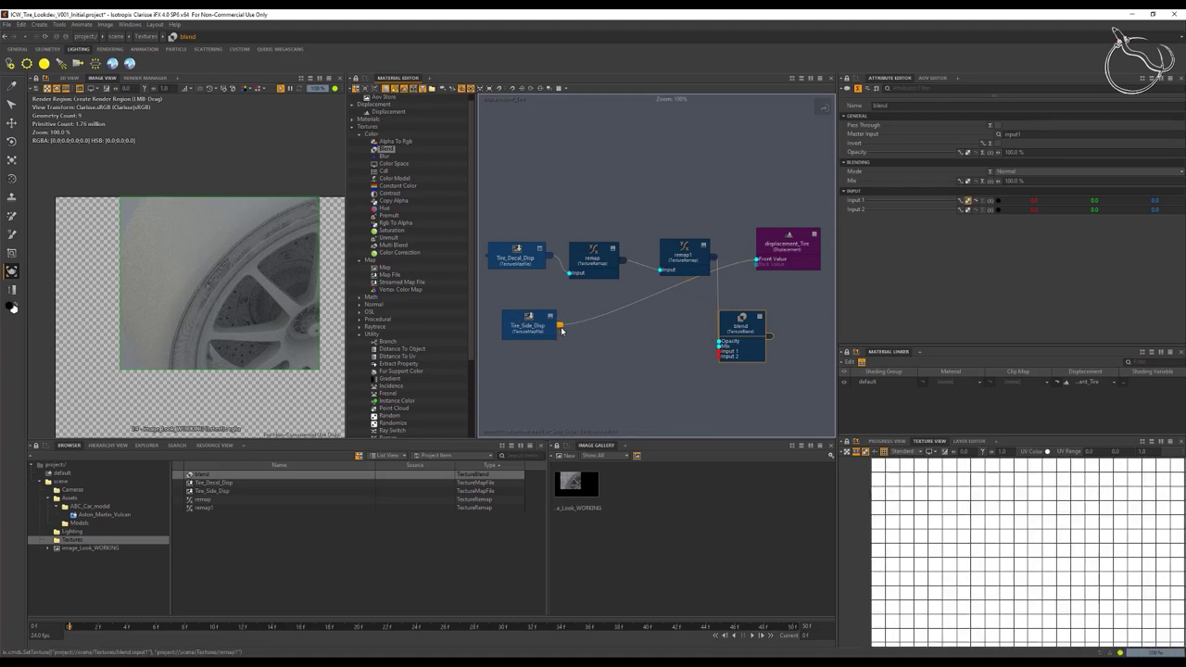
left_click_drag(559, 327, 816, 292)
left_click_drag(727, 326, 729, 292)
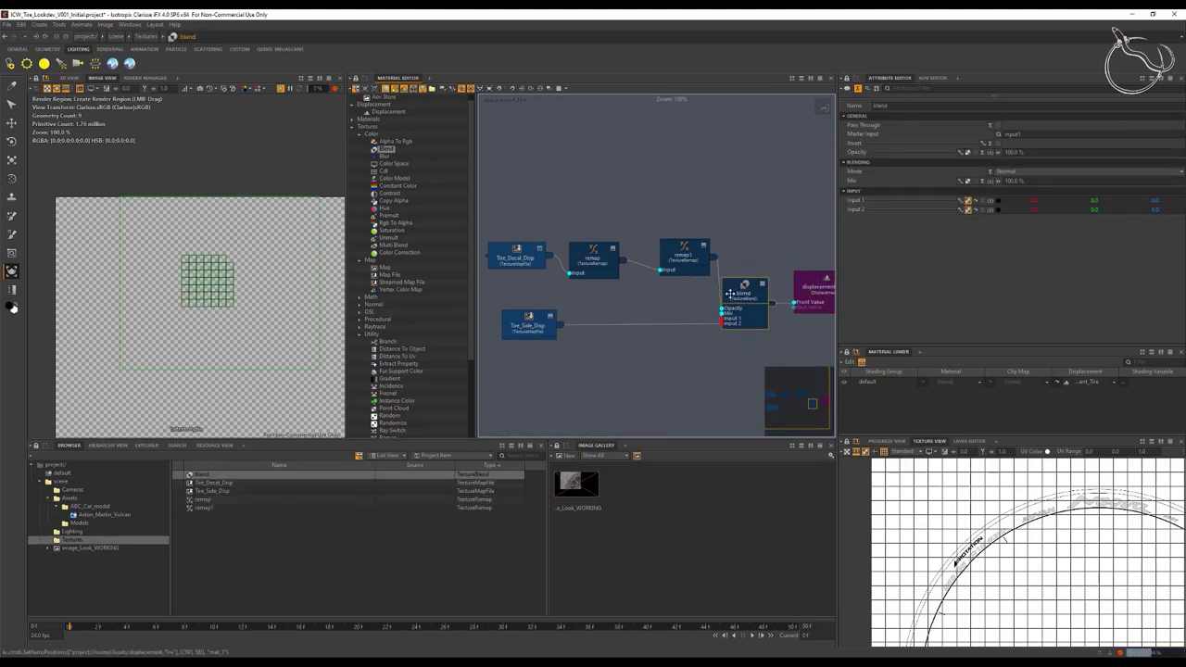
left_click_drag(682, 250, 658, 256)
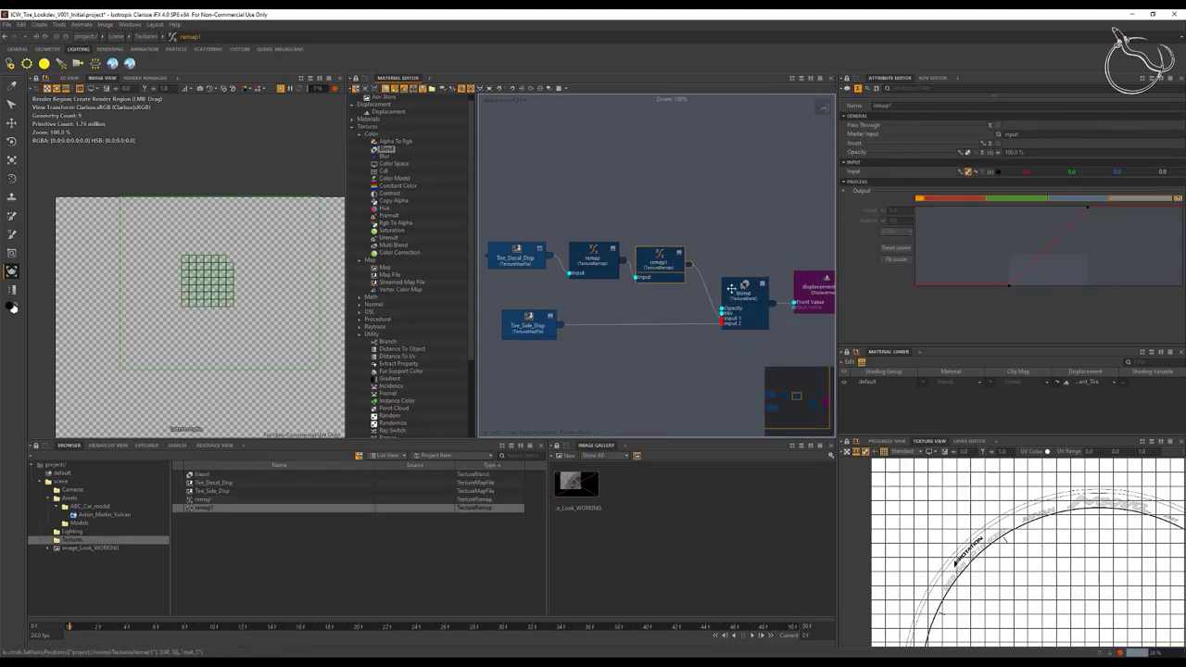
left_click_drag(743, 289, 741, 276)
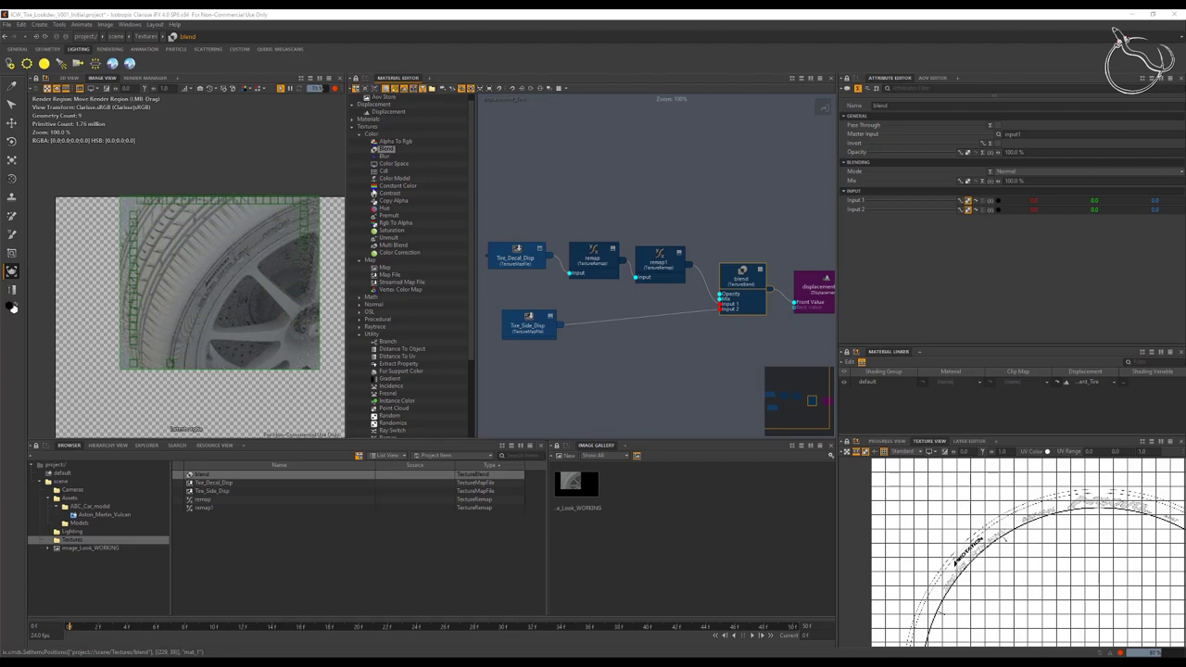
Step: Add a Map File texture named Tire_Displace_Mask and connect it to the Mix input of the blend
left_click_drag(479, 209, 566, 163)
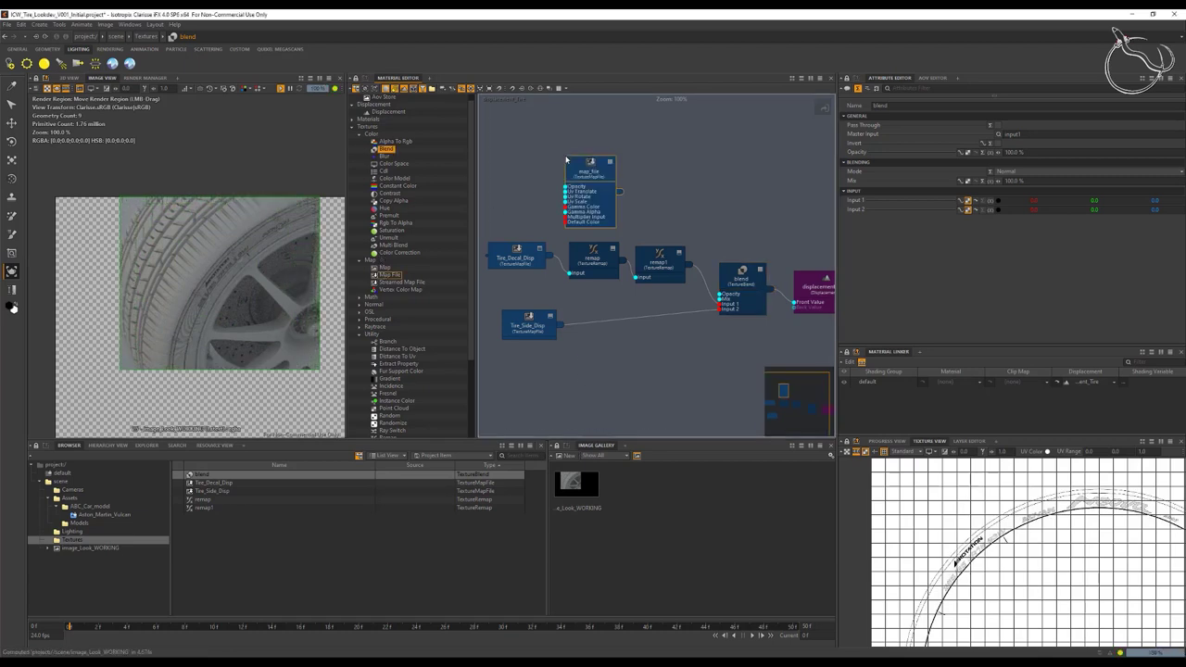
key("F2")
type("Tire_Disp")
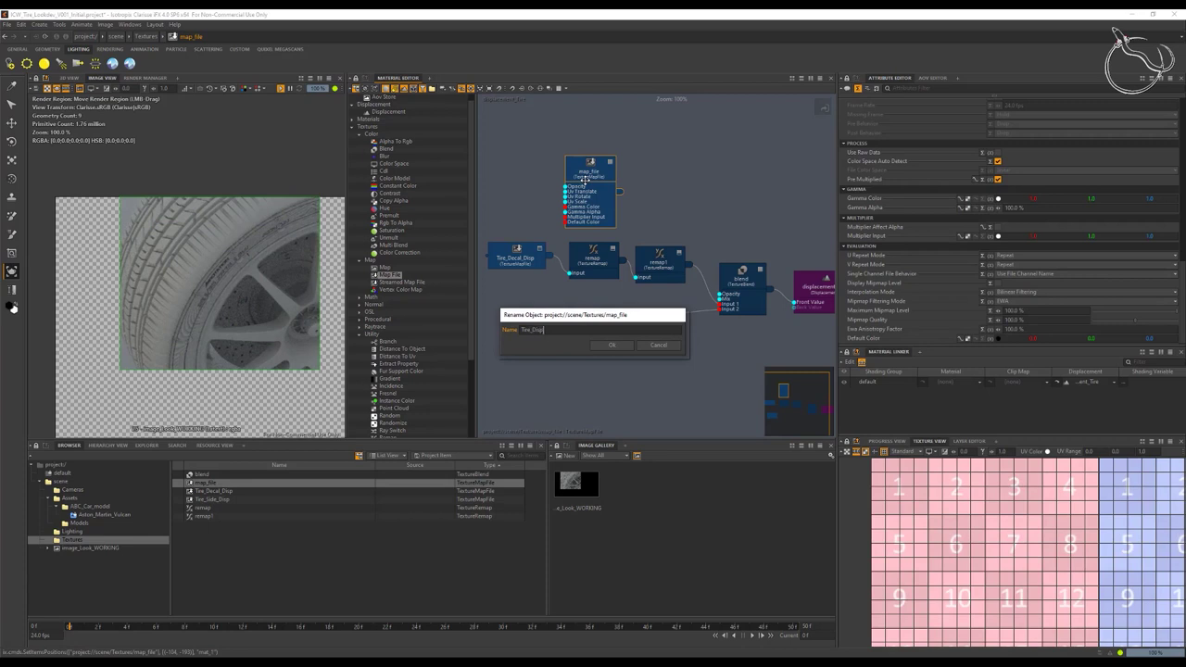
type("lace_Mask")
key("Return")
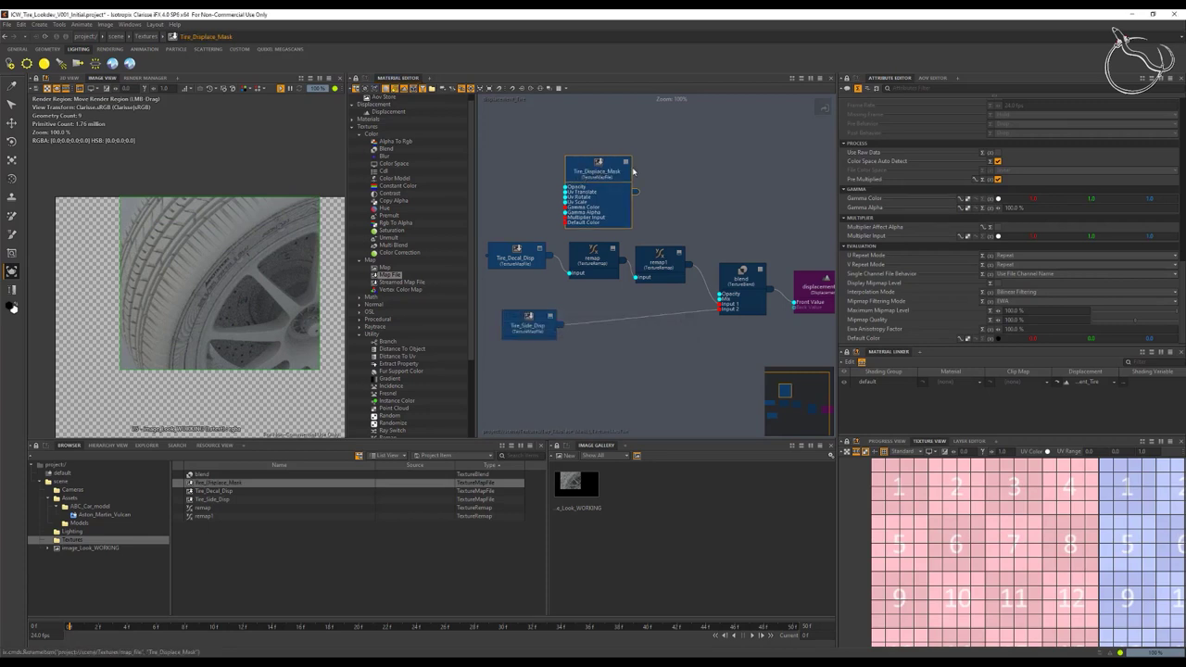
left_click_drag(636, 172, 718, 298)
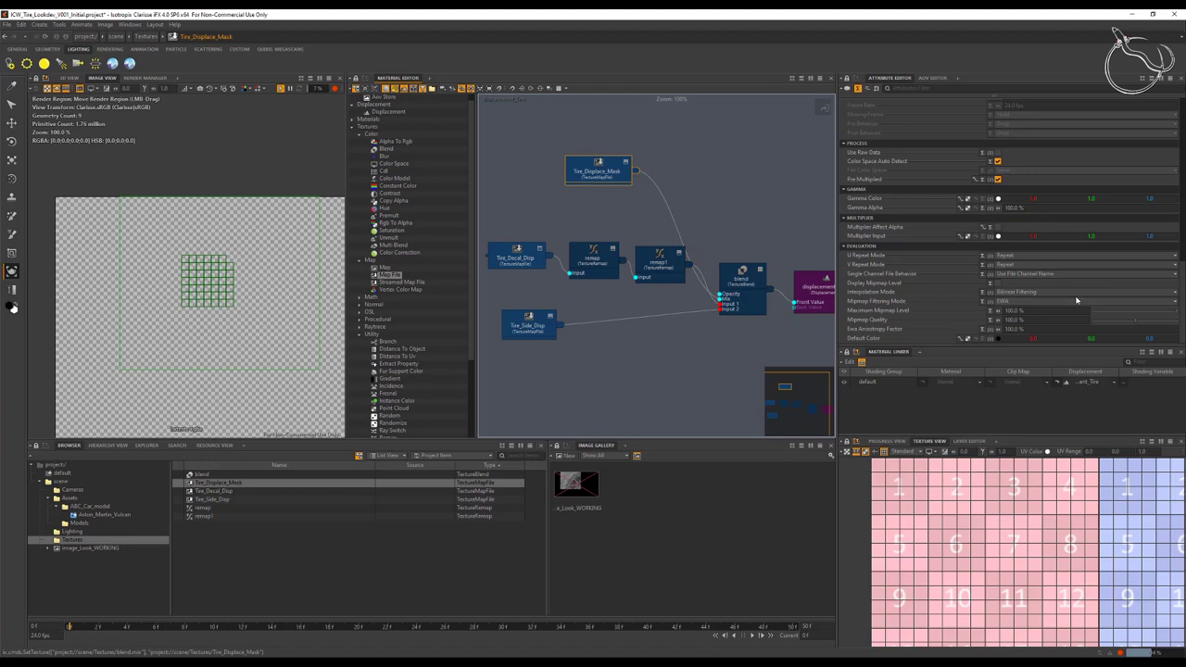
Step: Load Tire_Side_Mask.png from the project's textures folder as the image file of Tire_Displace_Mask
scroll(989, 192, "up", 3)
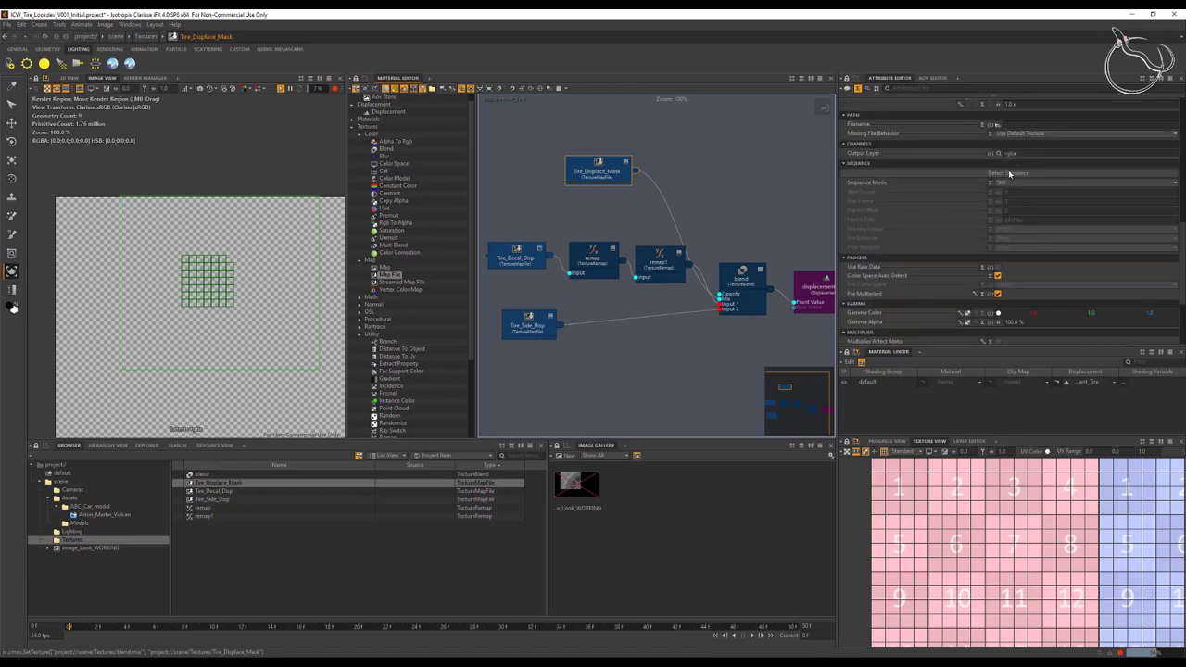
left_click(997, 125)
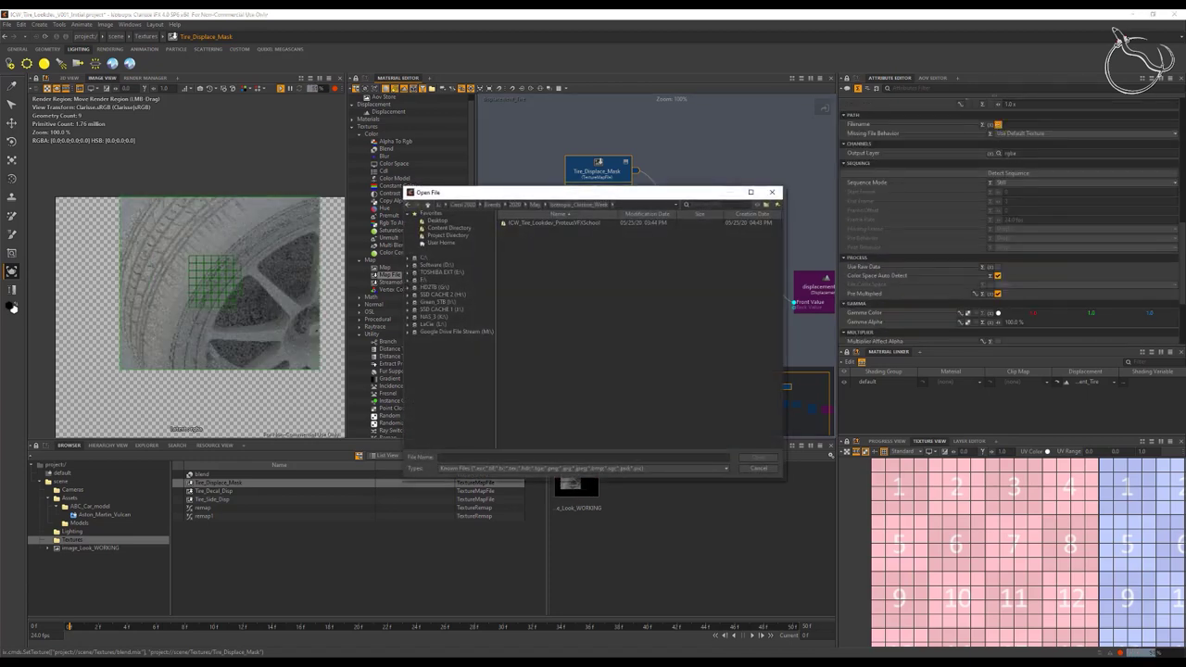
double_click(543, 223)
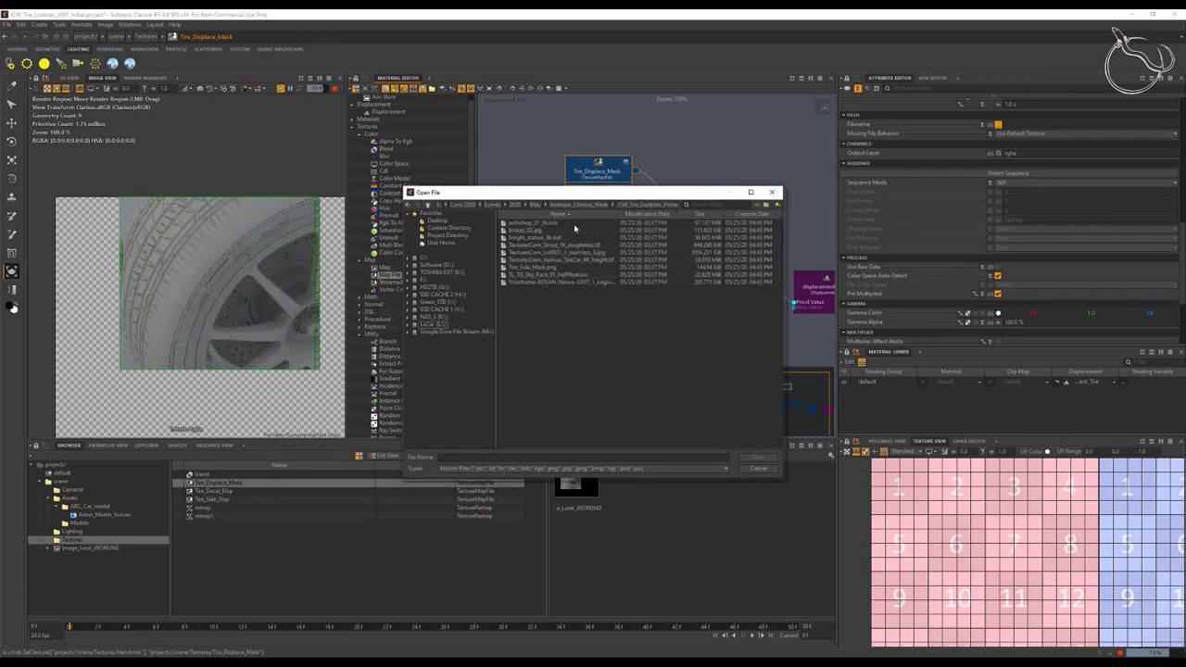
left_click_drag(619, 215, 663, 213)
left_click(548, 267)
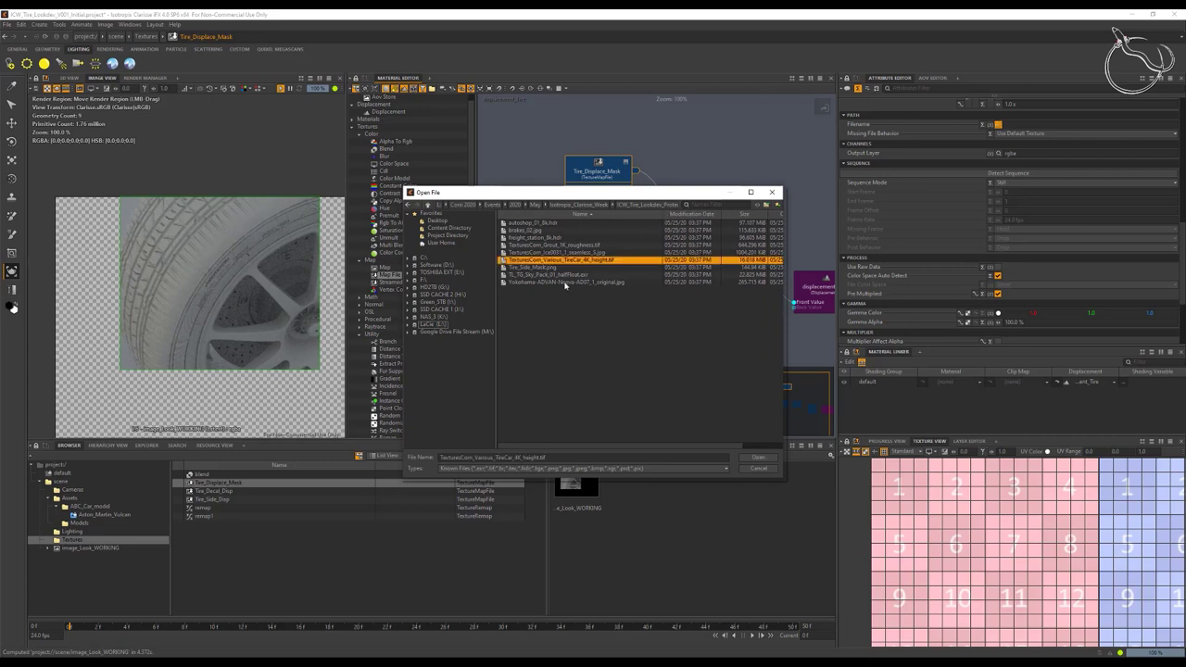
left_click(758, 457)
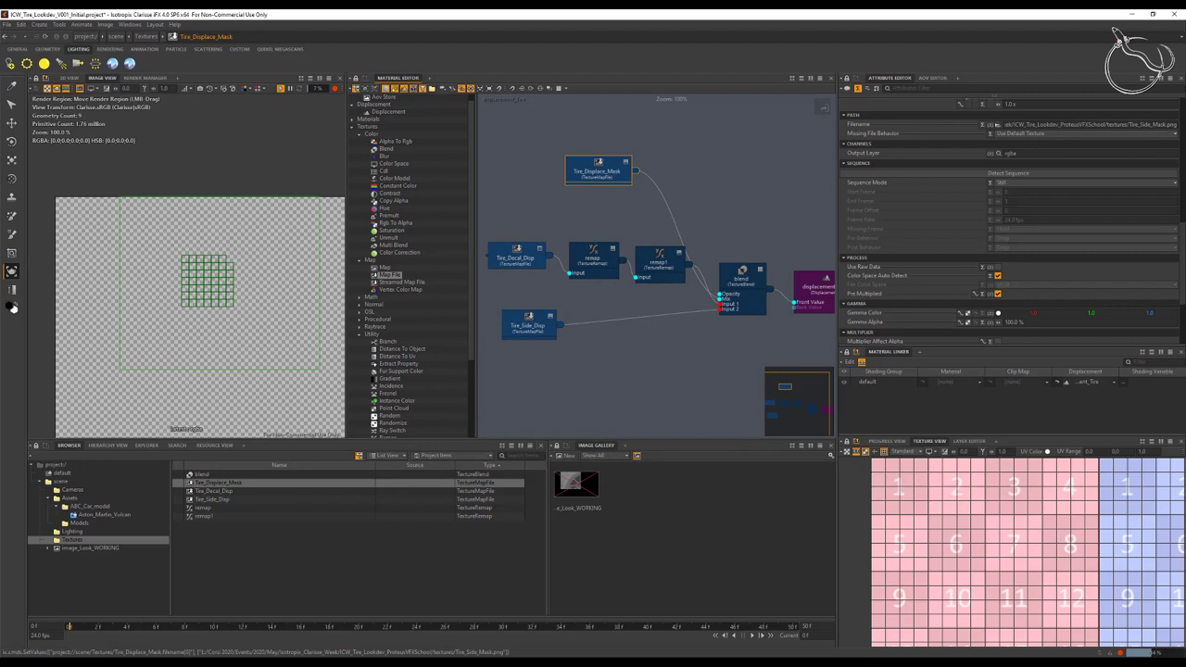
scroll(1035, 531, "down", 3)
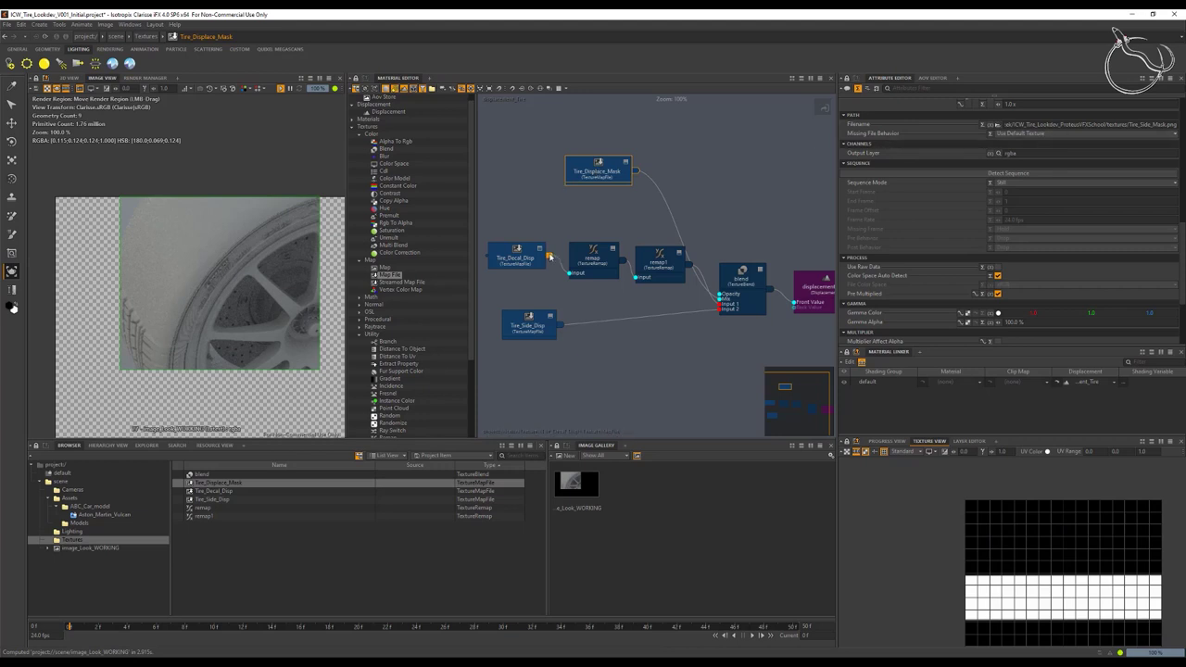
Step: Set the projection of Tire_Displace_Mask to Cylindrical along the X axis and pause the live render
scroll(1076, 151, "up", 4)
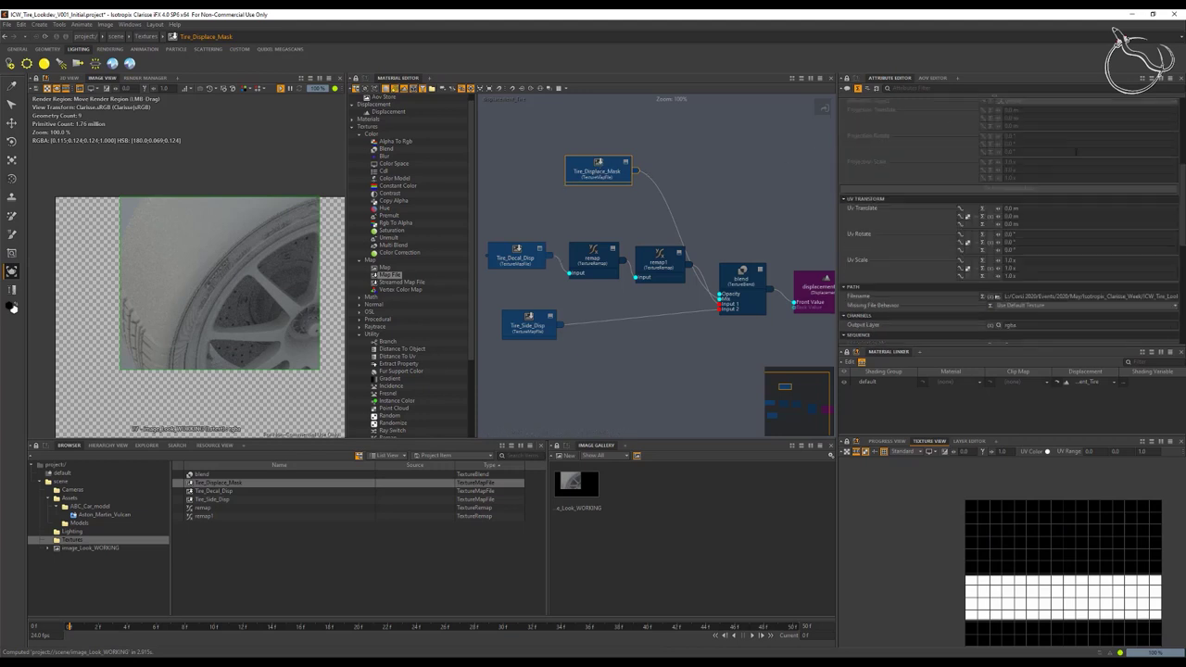
left_click(510, 256)
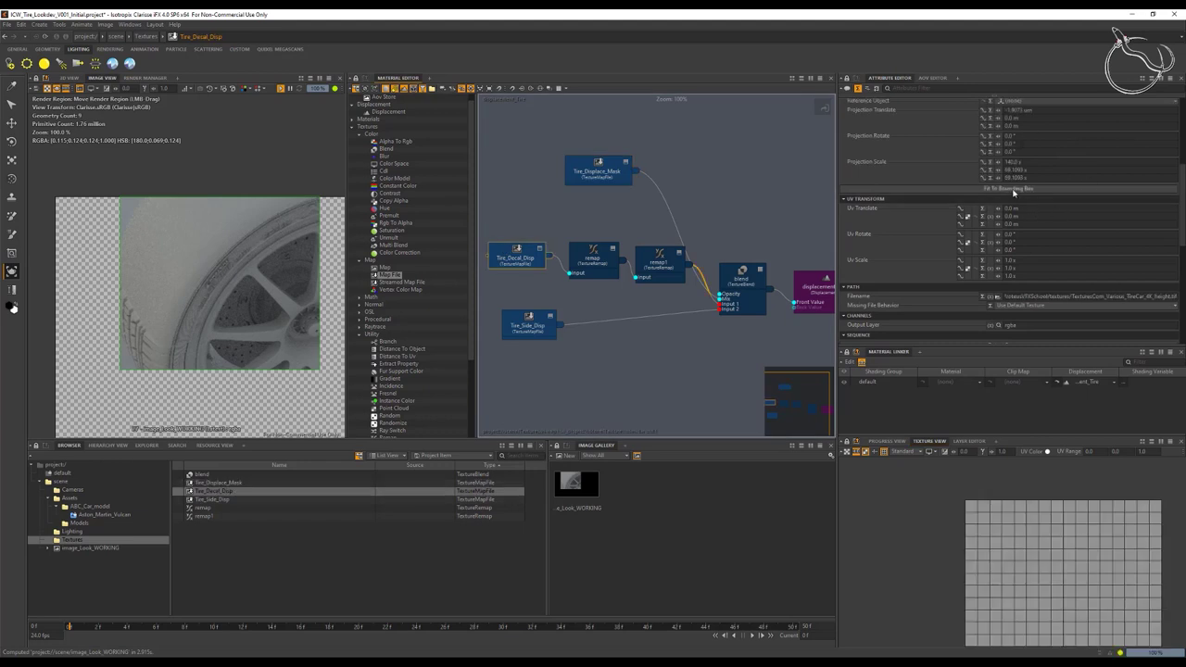
left_click(585, 173)
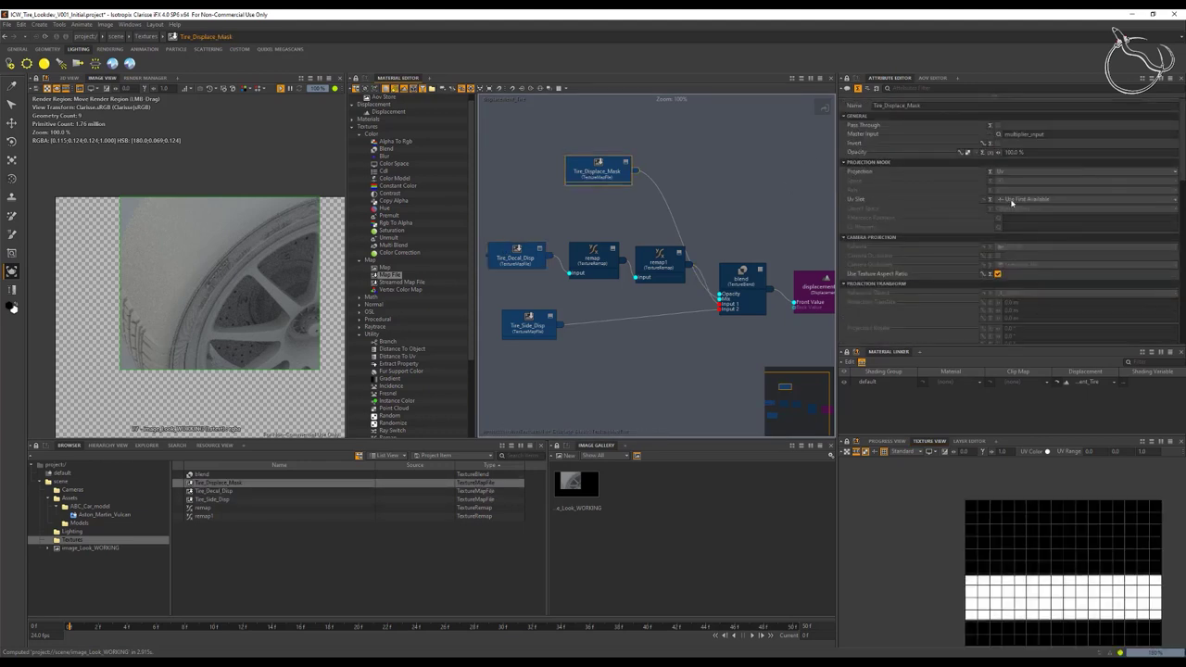
left_click(1019, 171)
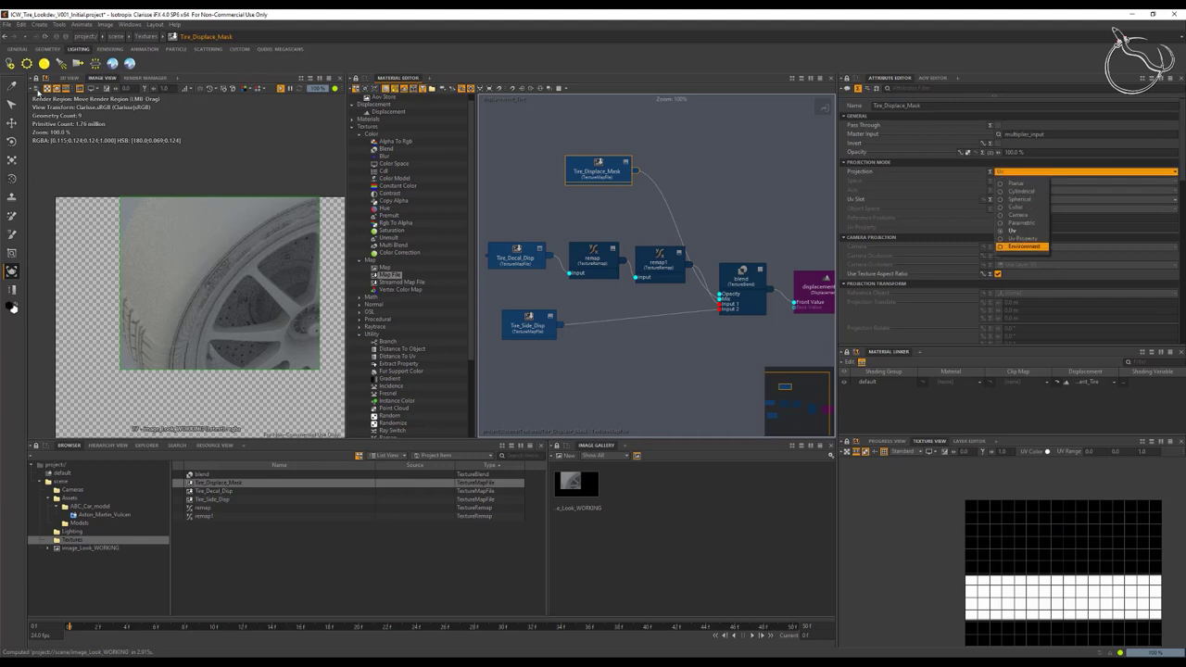
left_click(282, 91)
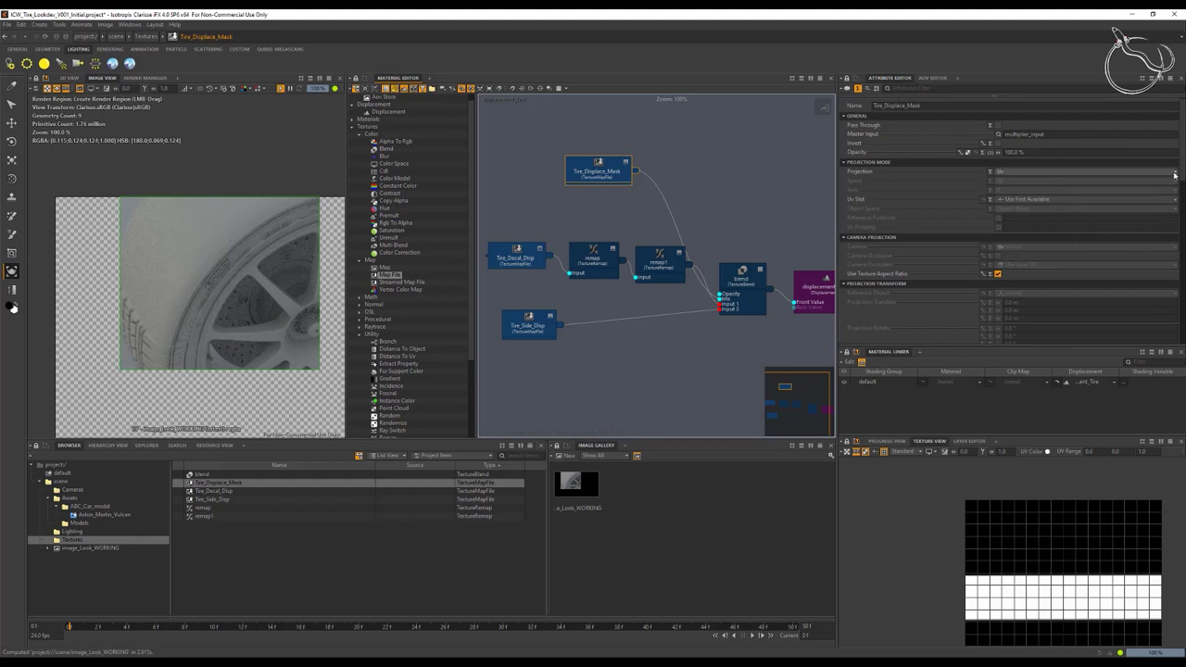
left_click(1020, 174)
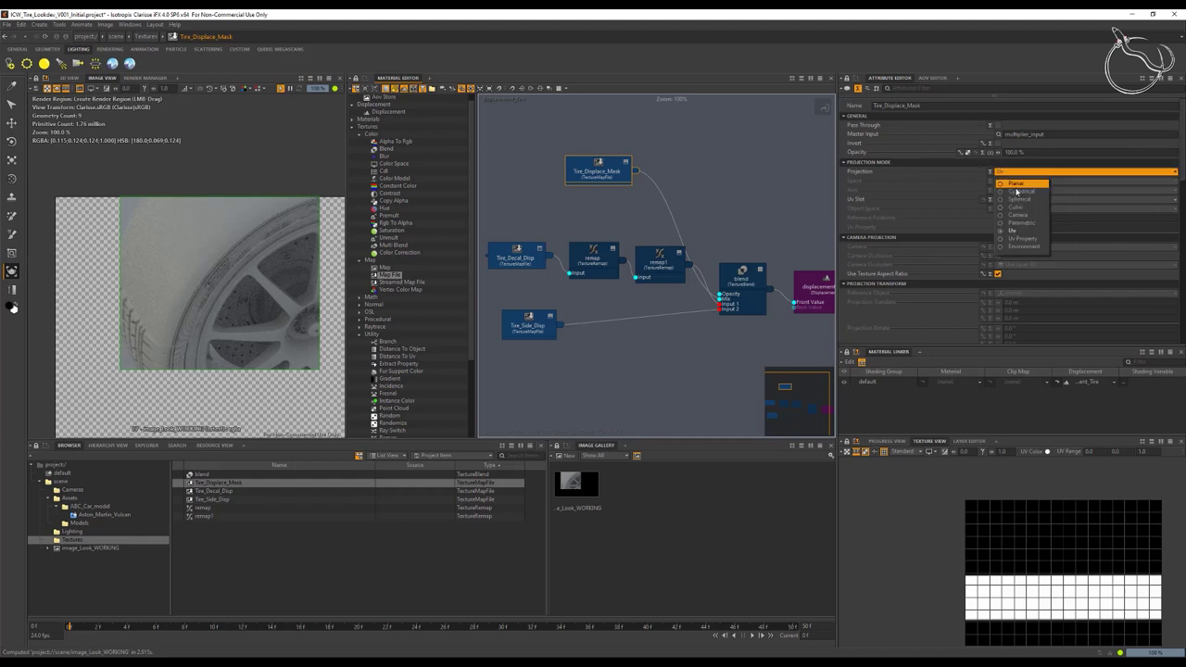
left_click(1018, 189)
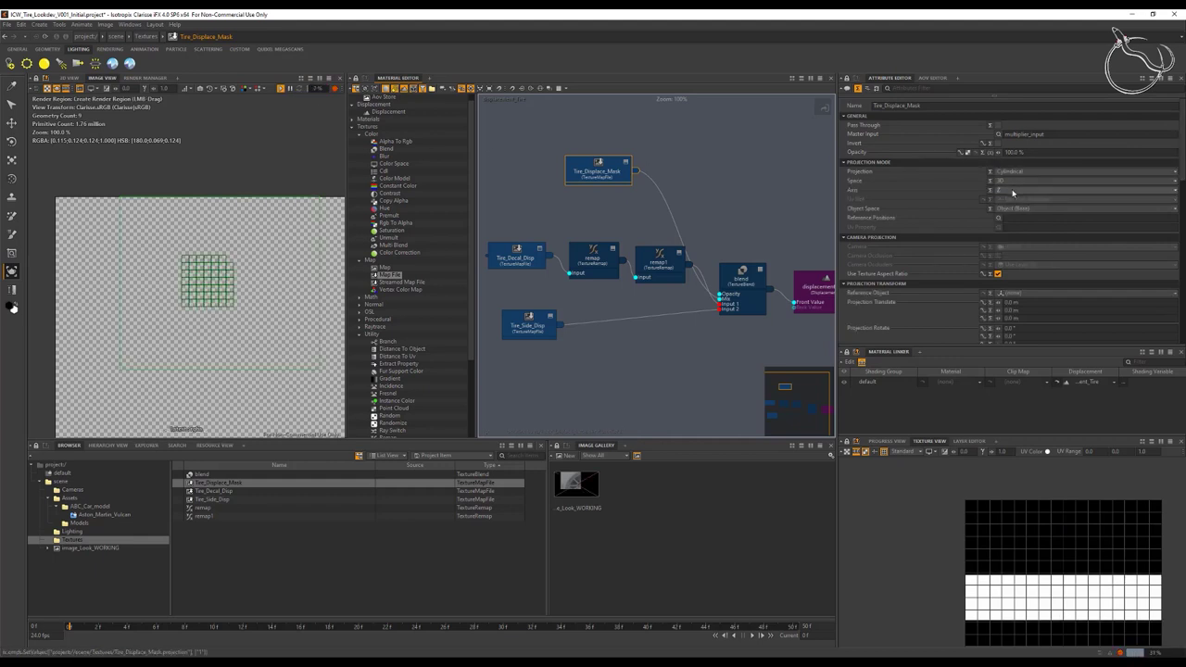
left_click(1013, 189)
left_click(1002, 200)
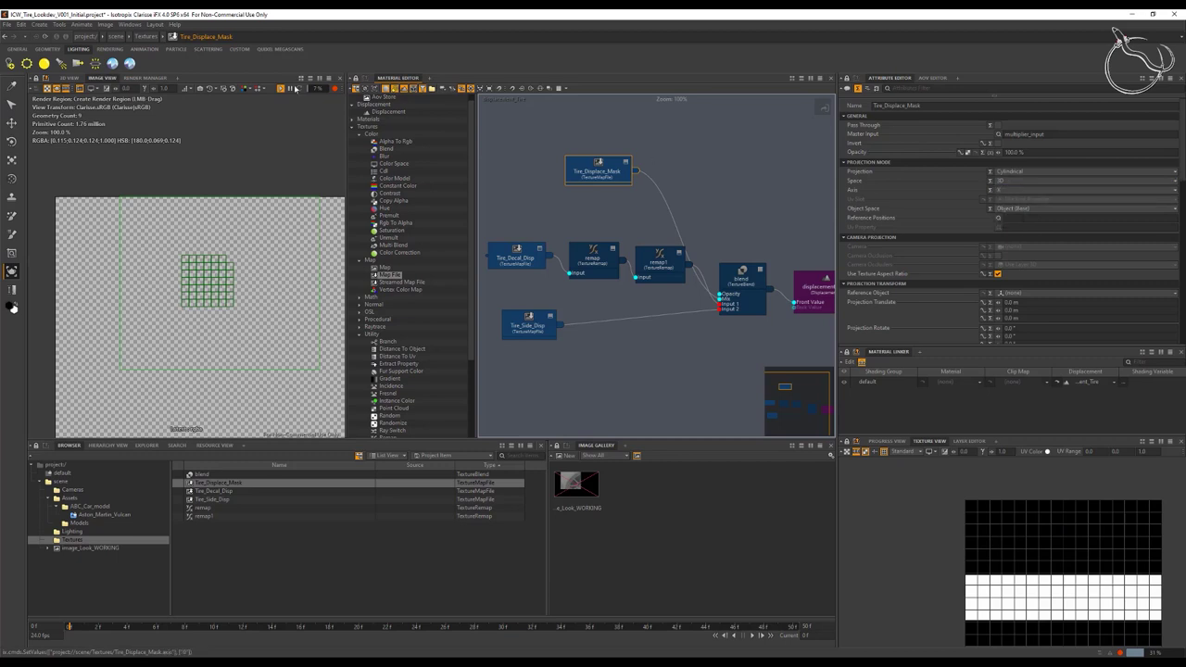
left_click(290, 90)
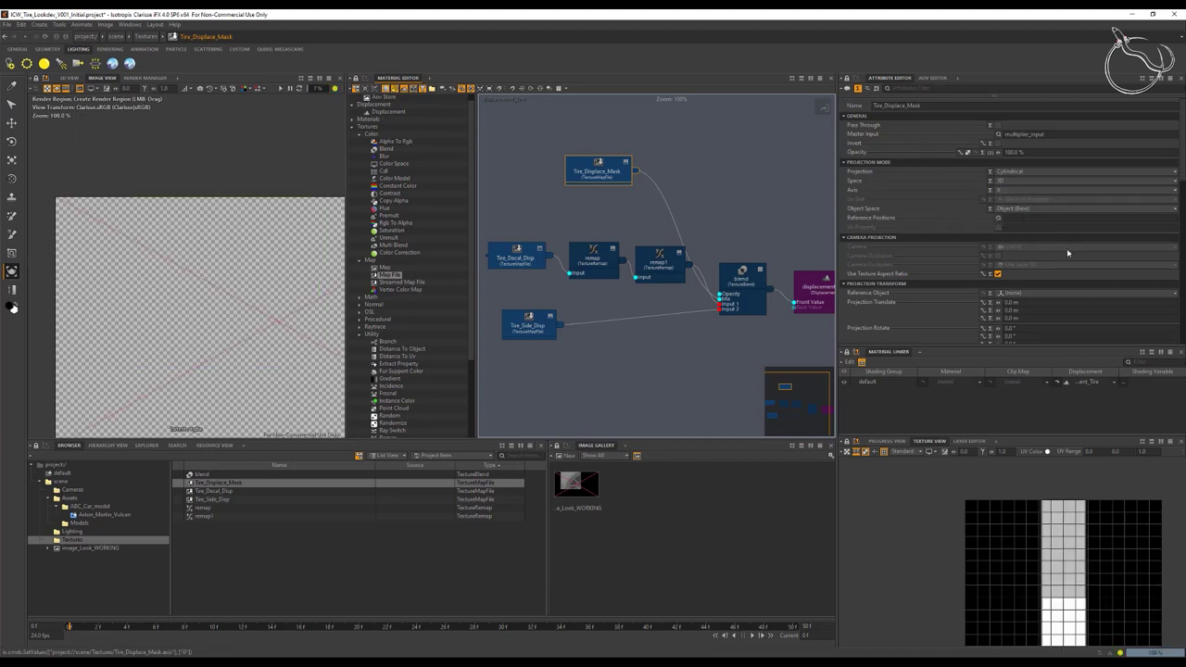
Step: Shift the projection of Tire_Displace_Mask in the negative X direction with Projection Translate
scroll(1050, 238, "down", 3)
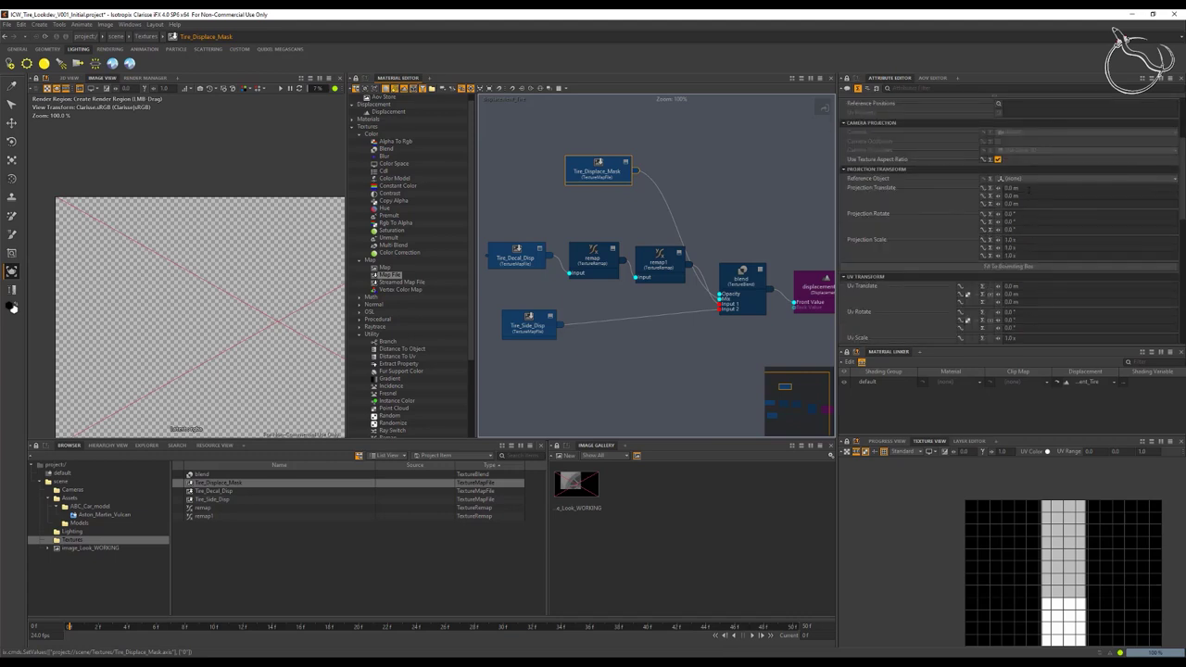
left_click(1011, 187)
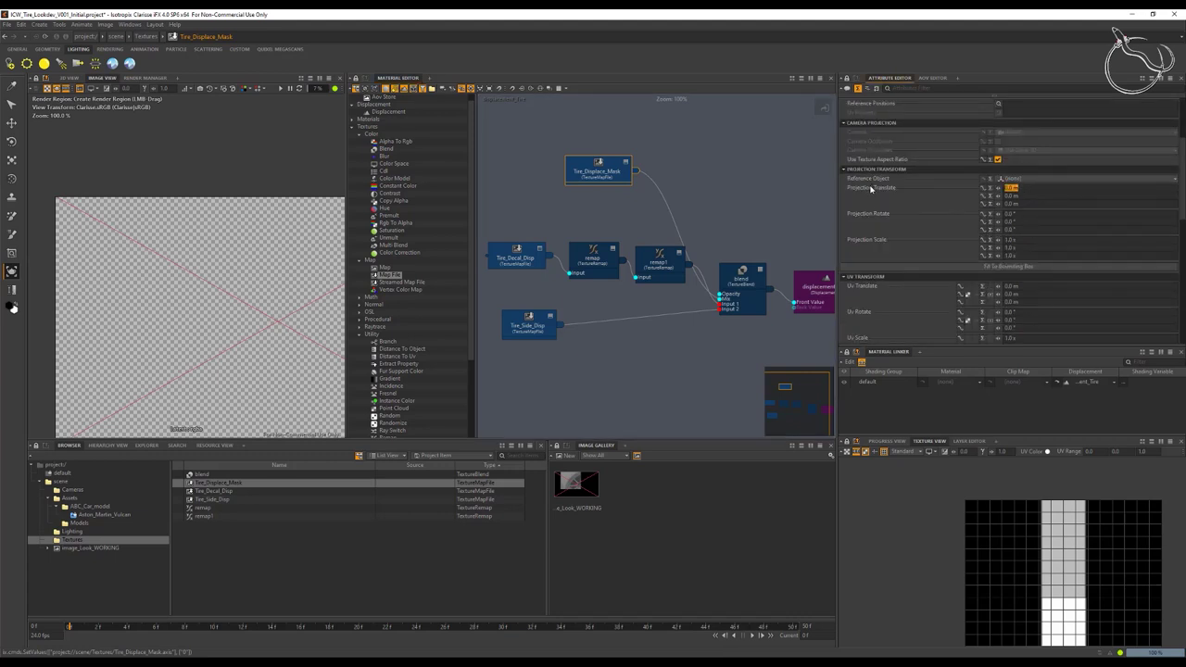
key("BackSpace")
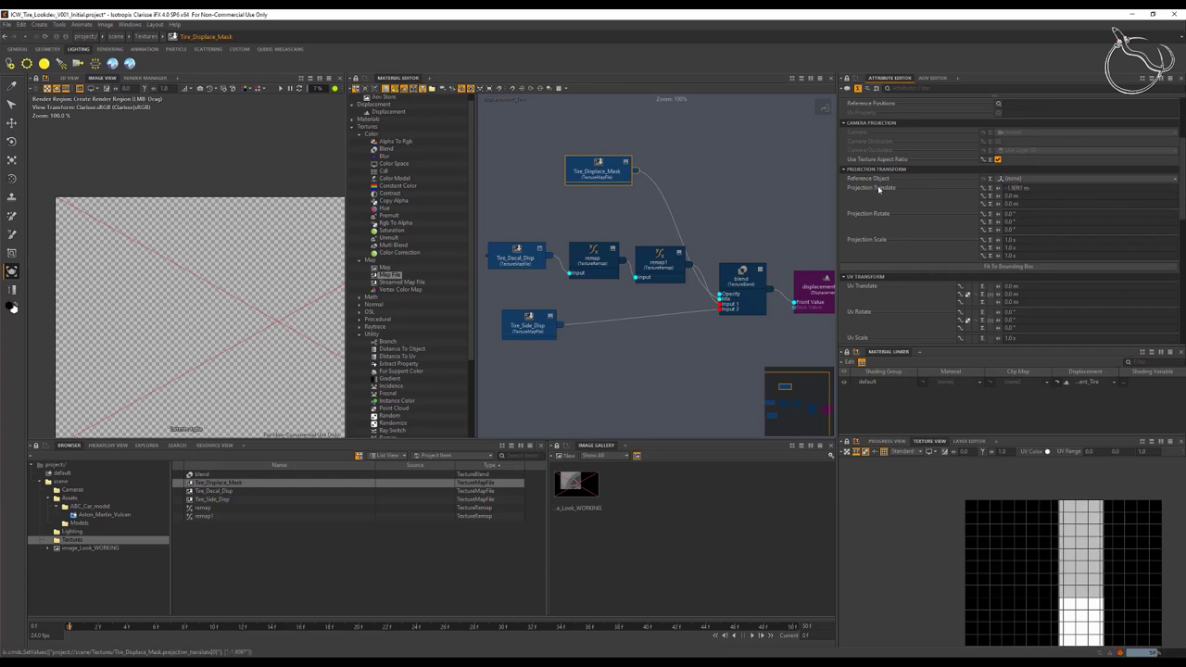
Step: Fit the projection of Tire_Displace_Mask to the bounding box of the gum_sidewall_01 geometry from the car model
left_click(1024, 267)
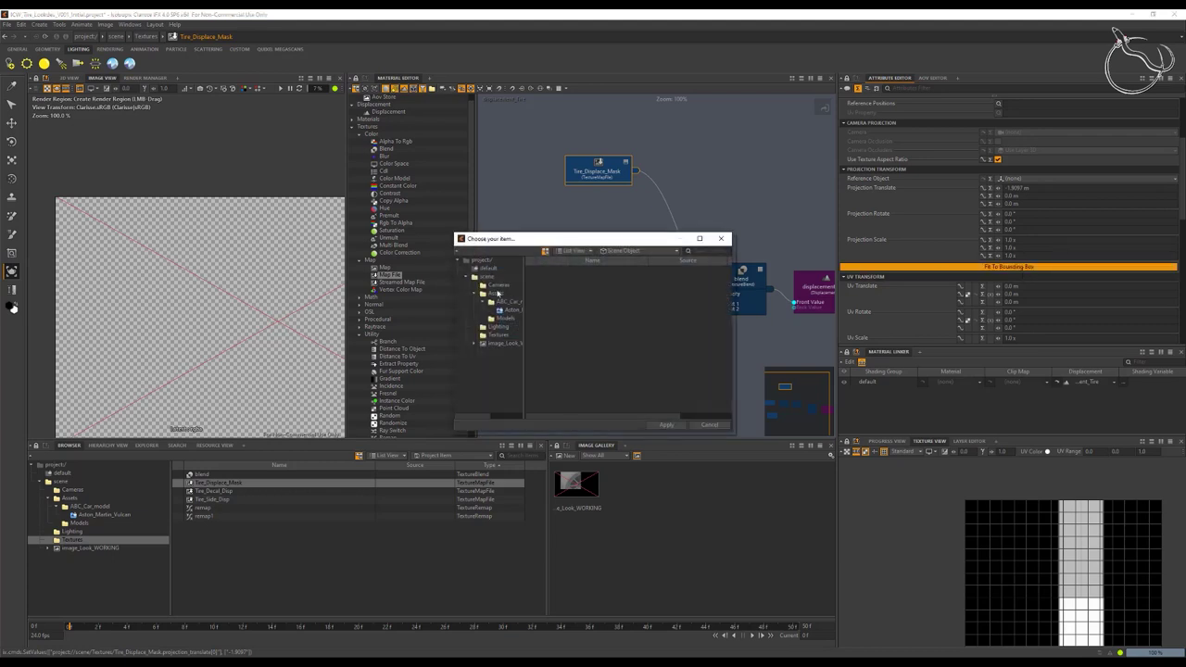
left_click(507, 312)
scroll(595, 301, "down", 3)
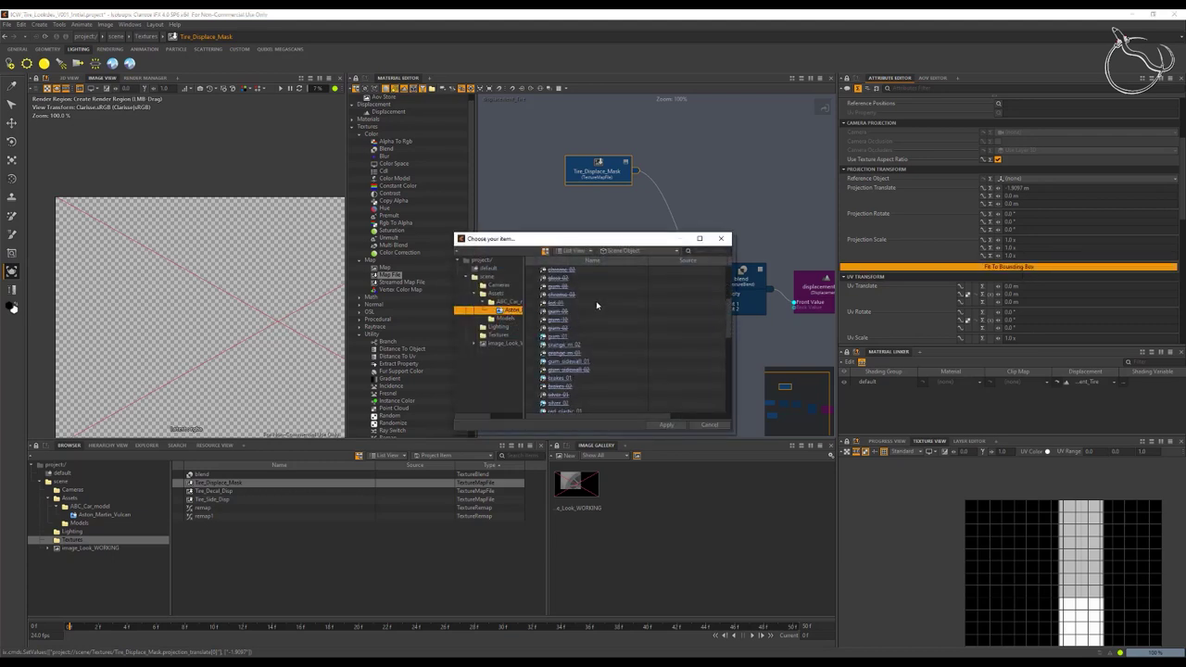
left_click(584, 367)
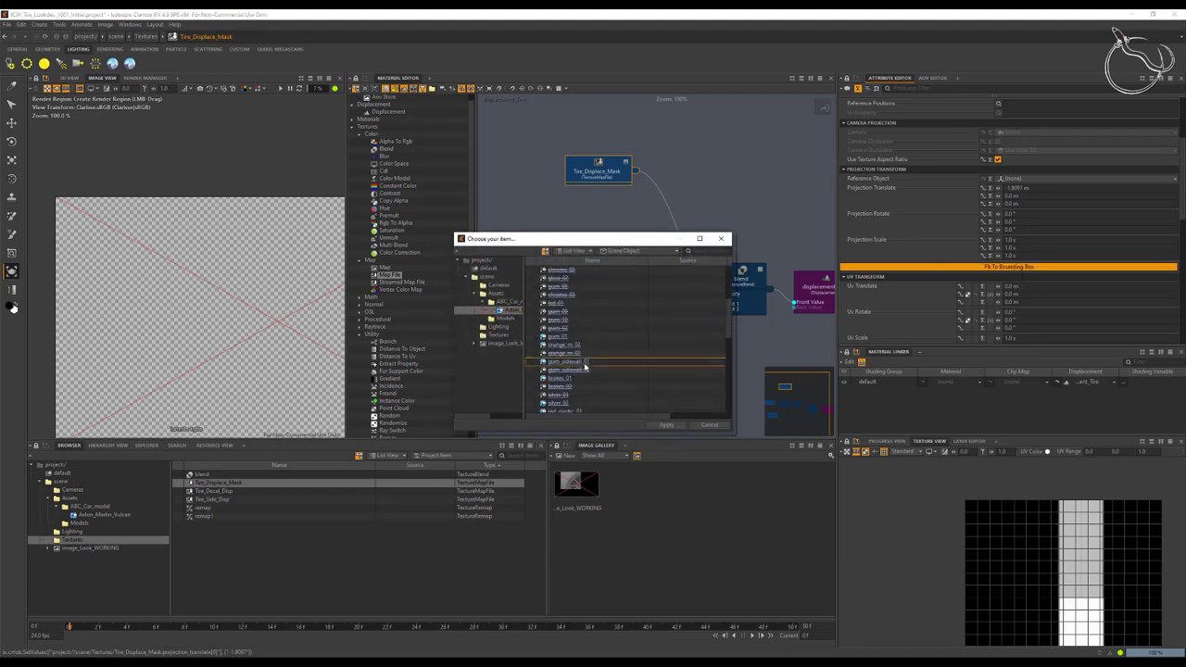
left_click(667, 424)
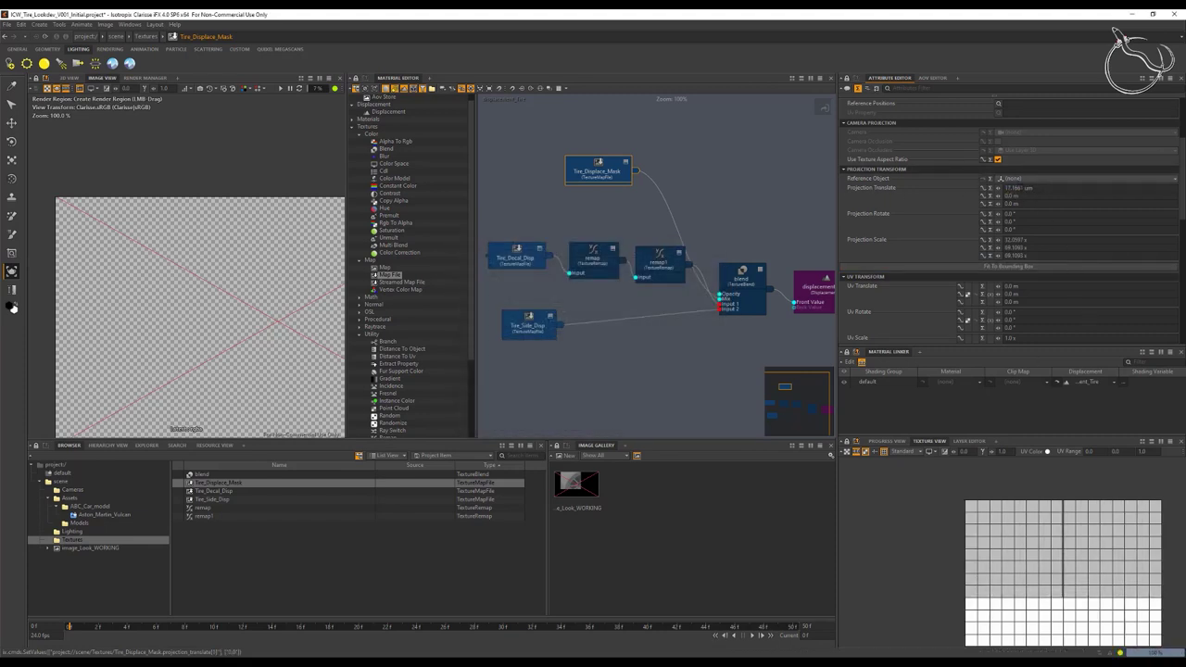
Step: Set the X value of Tire_Displace_Mask's Projection Translate to -1.9073 um
left_click_drag(1023, 188, 953, 187)
key("BackSpace")
type("-1.9073um")
key("Tab")
Step: Set the X value of Tire_Displace_Mask's Projection Scale to 130 and resume the live render
double_click(1029, 240)
type("140")
key("Tab")
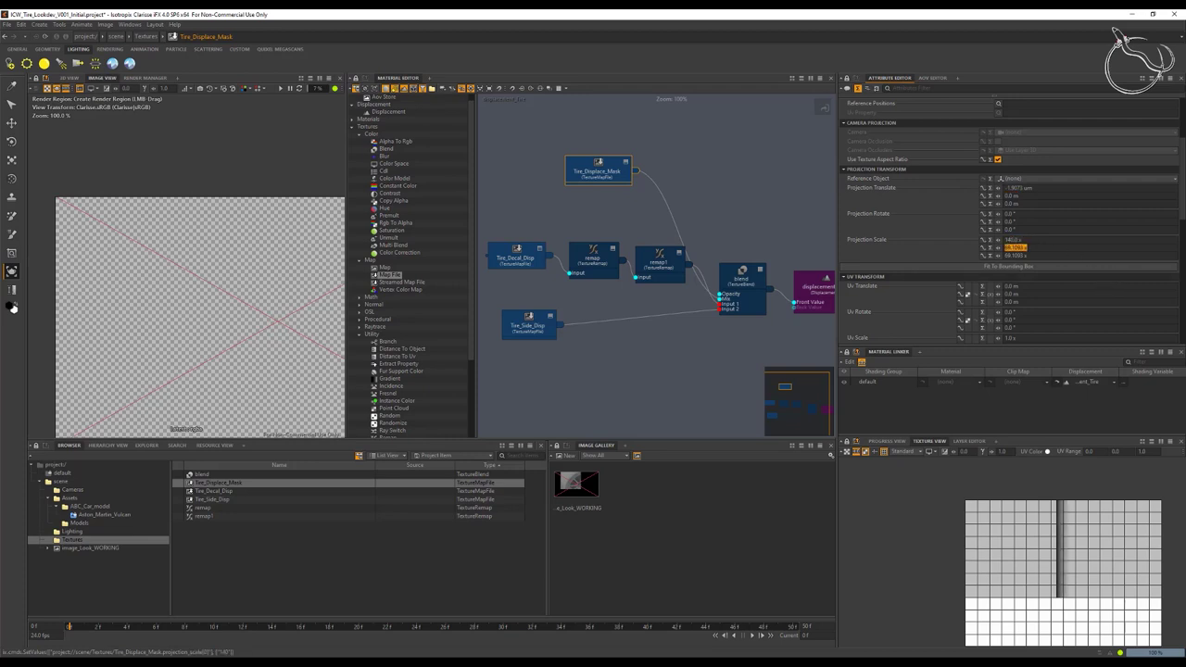
double_click(1032, 239)
type("1100")
key("Tab")
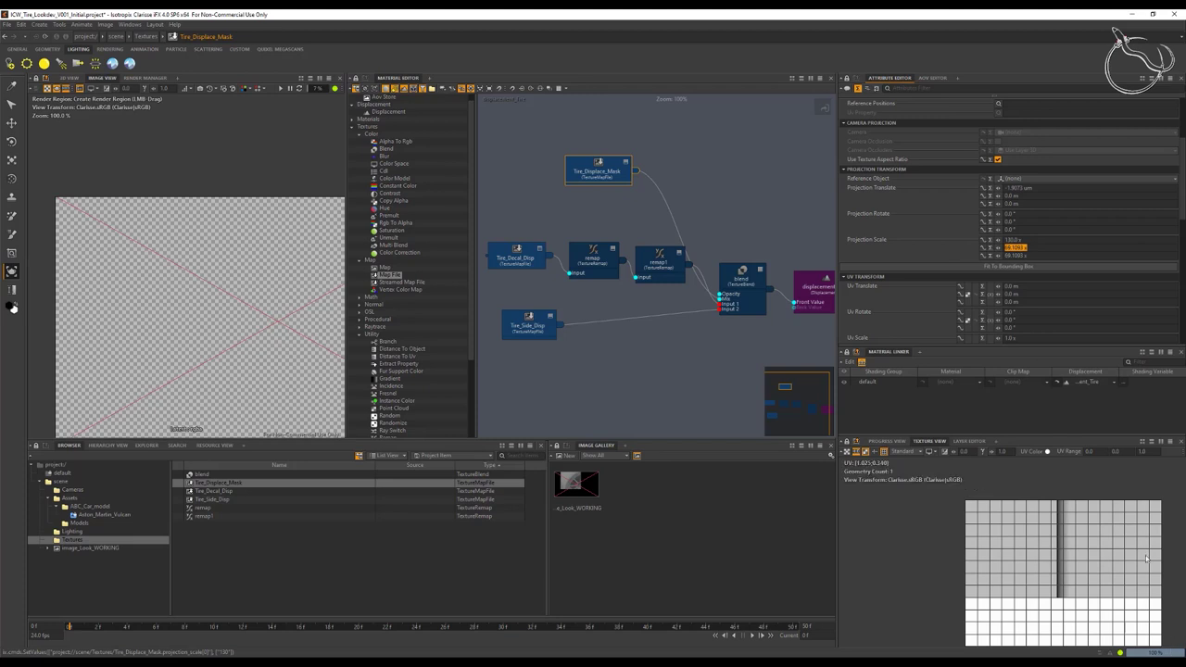
left_click(280, 88)
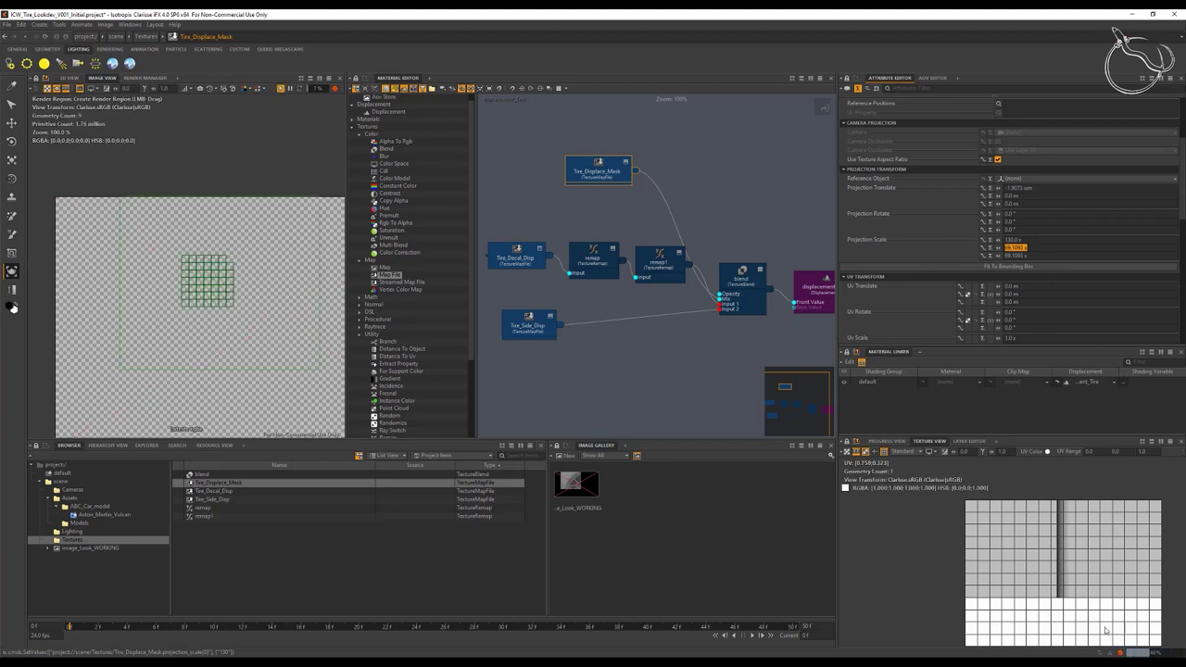
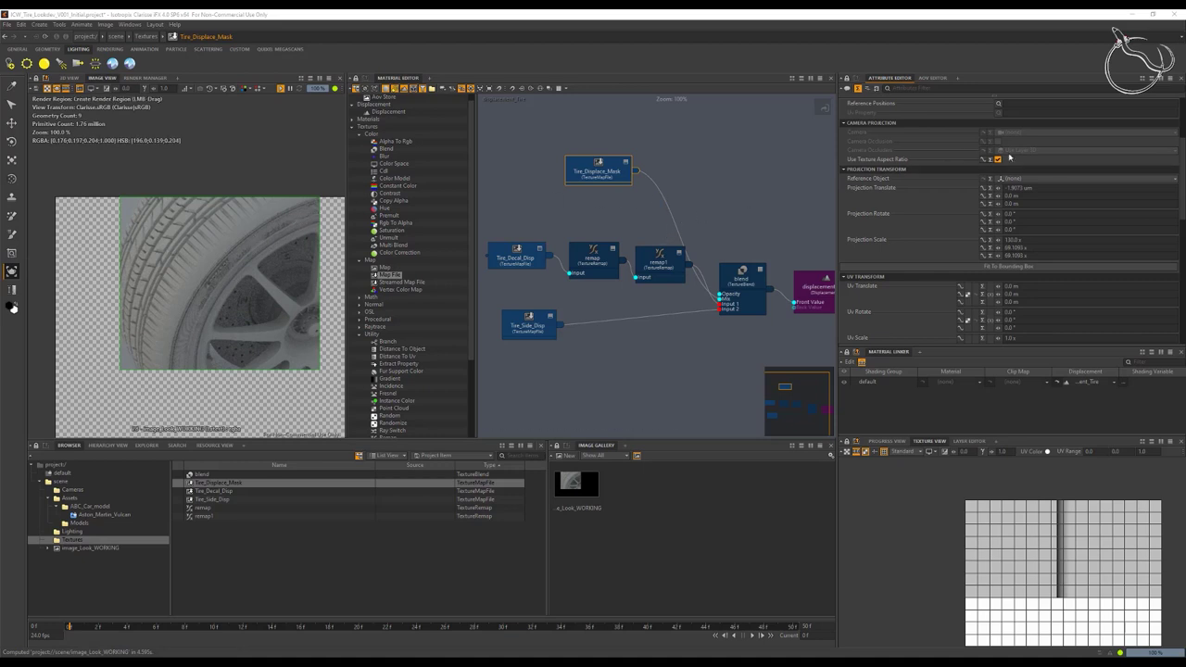
Step: Set the Single Channel File Behavior of Tire_Displace_Mask to Force Luminance
left_click(730, 278)
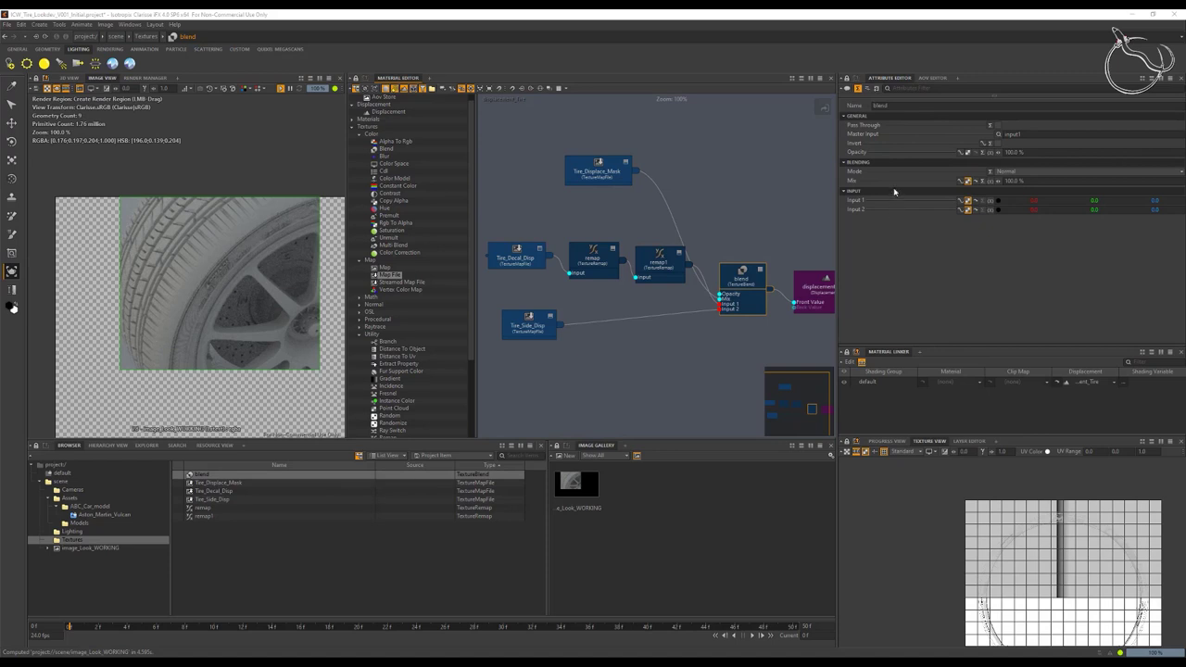
left_click(608, 172)
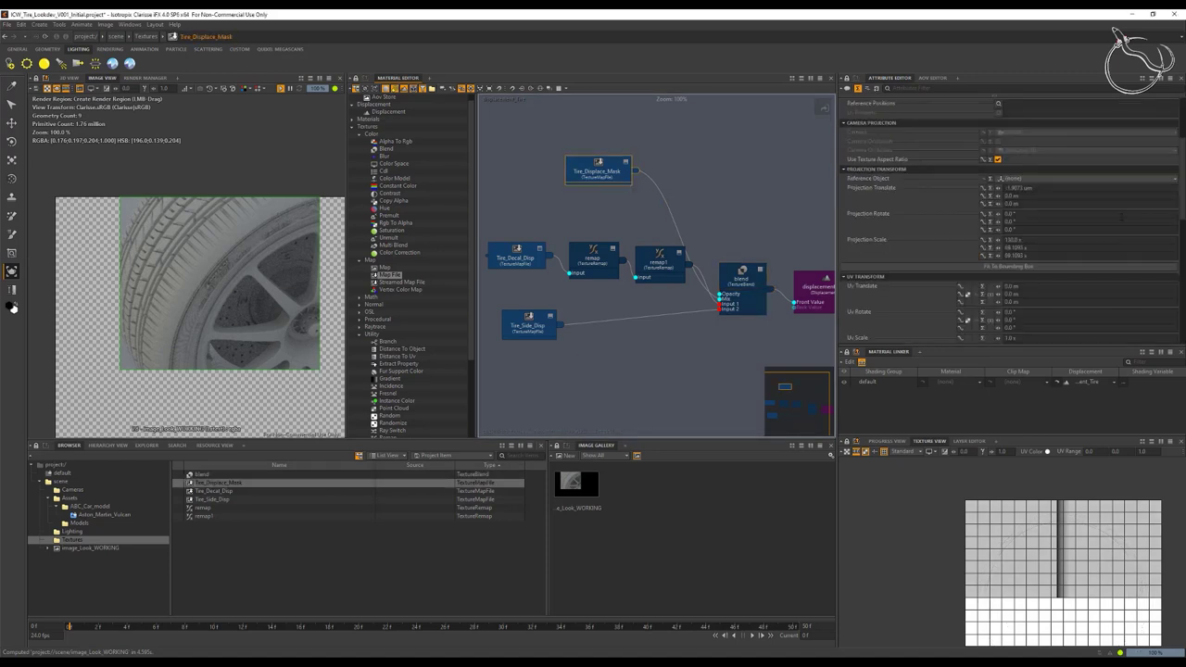
scroll(1040, 217, "down", 5)
scroll(1039, 217, "down", 1)
left_click(1030, 275)
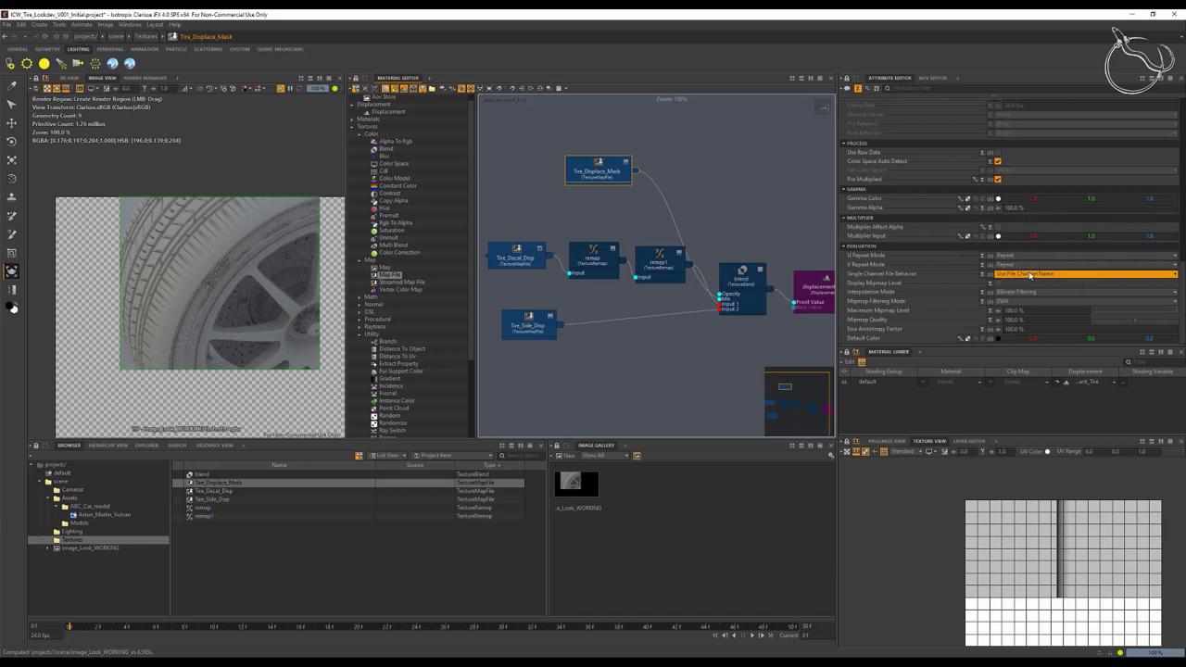
left_click(999, 291)
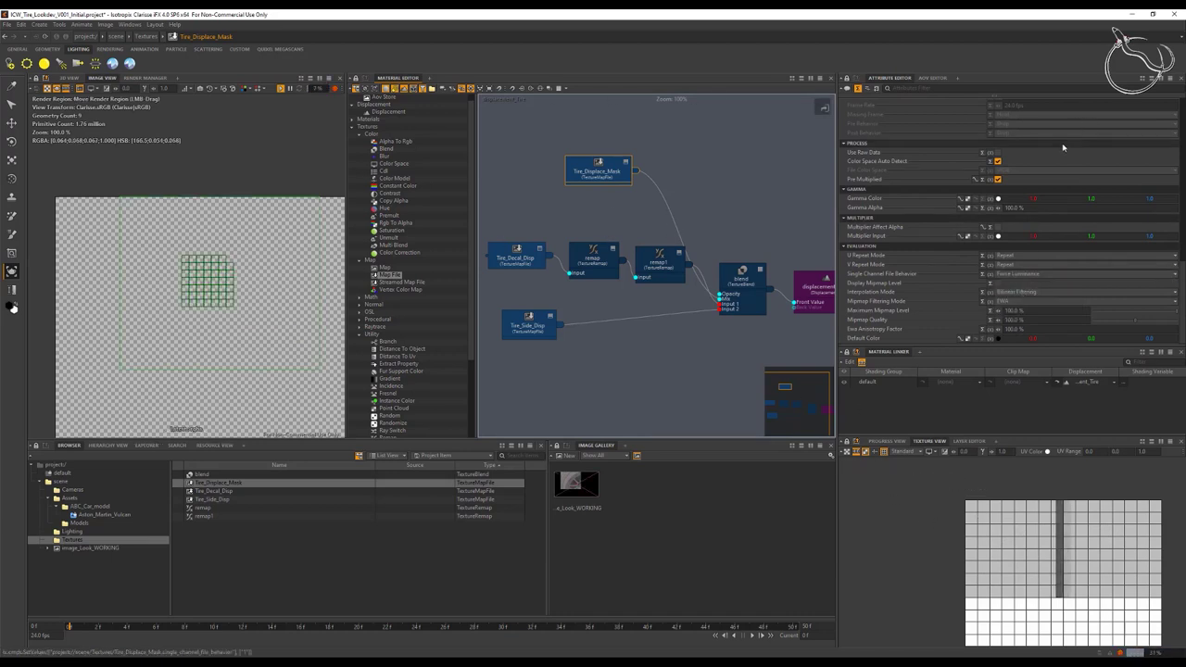
scroll(1063, 147, "up", 5)
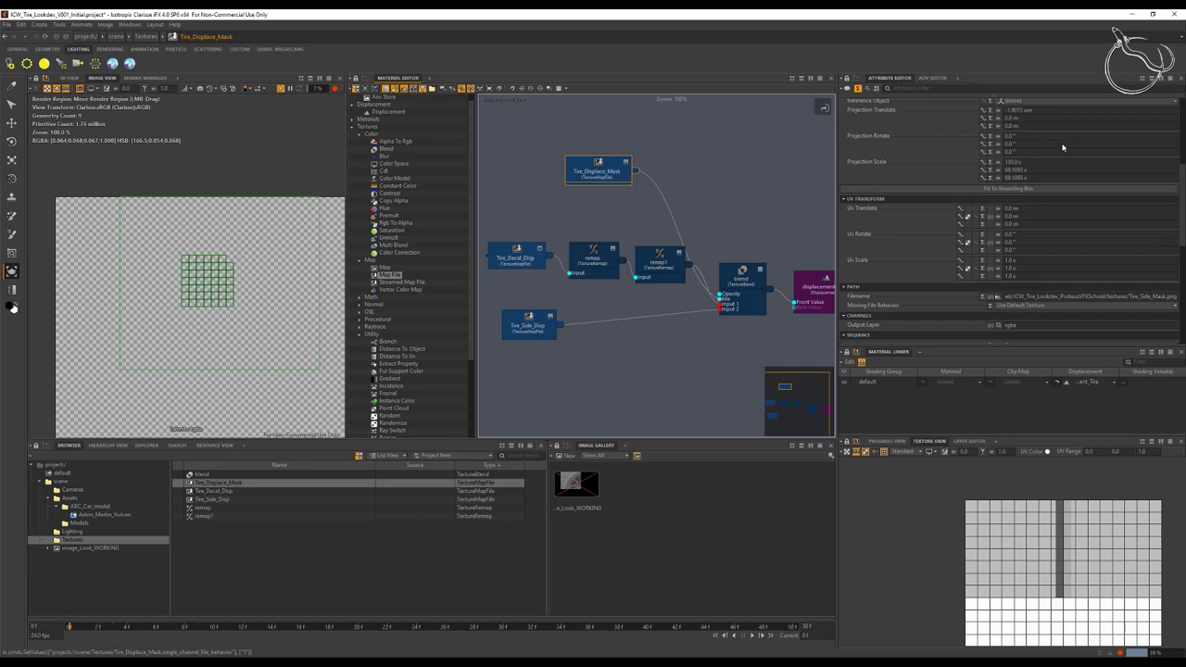
scroll(1063, 146, "up", 5)
Step: Set the Mix value of the blend texture to 5%
left_click(734, 286)
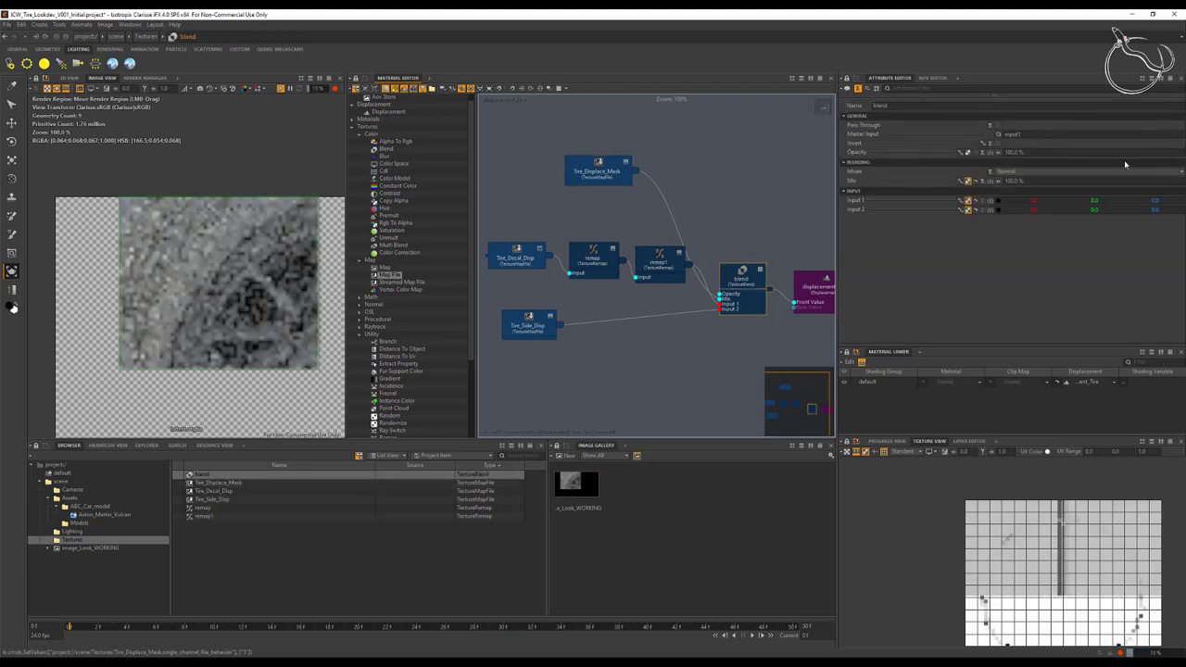
left_click(1041, 180)
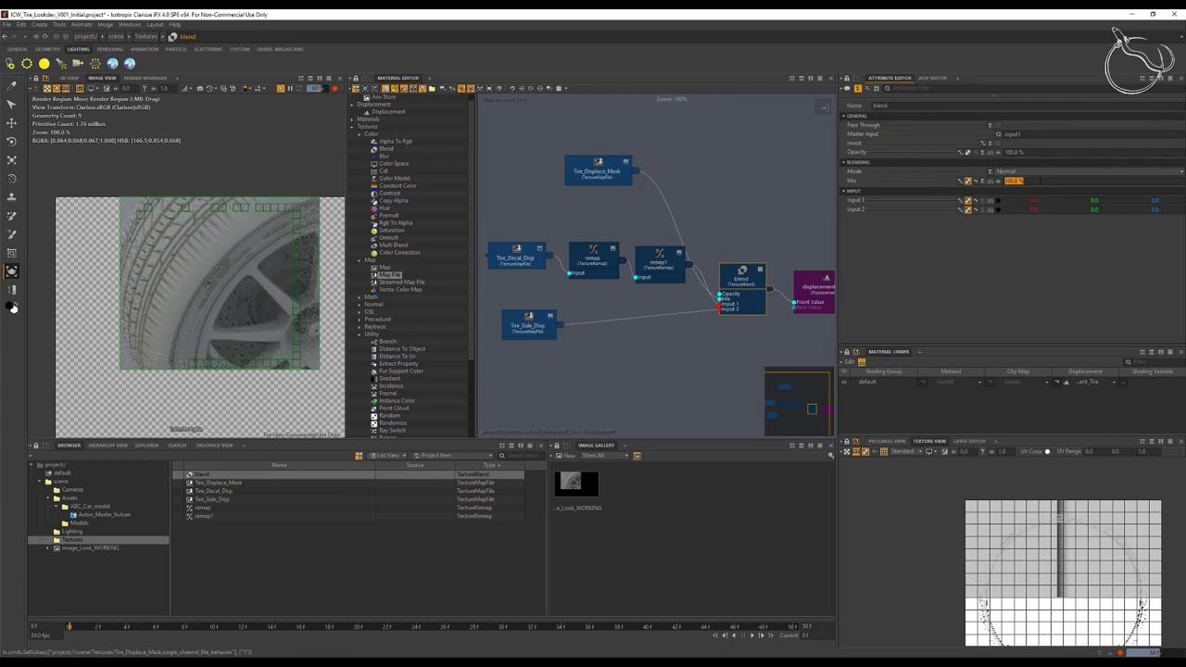
type("5")
key("Return")
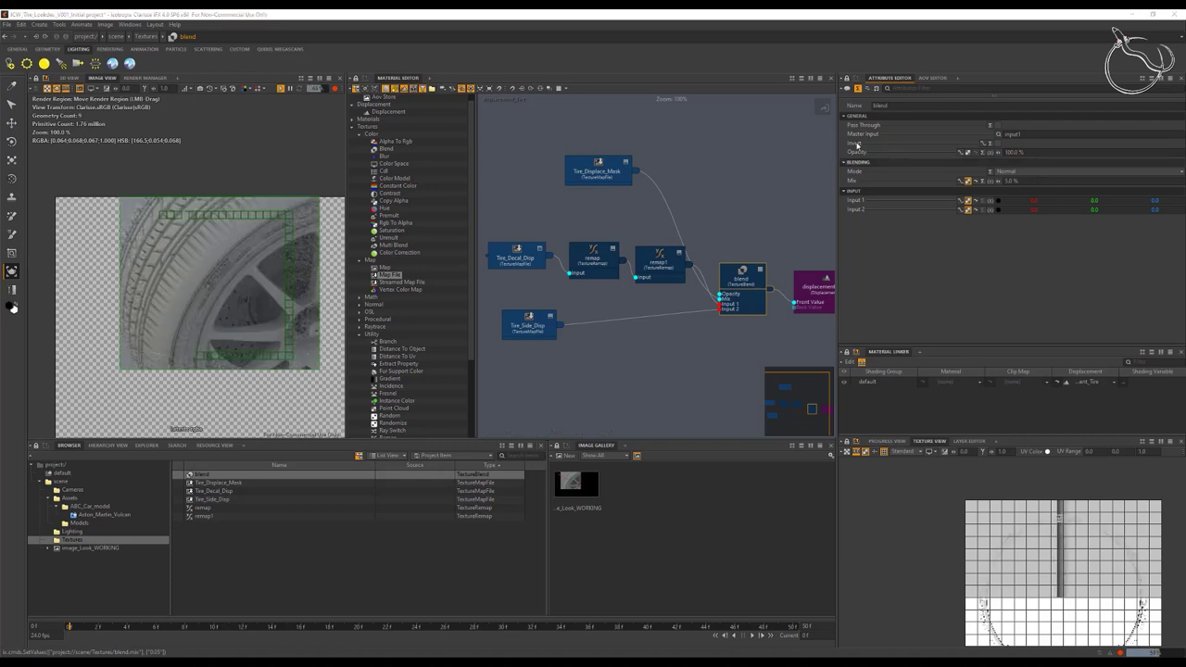
left_click(711, 223)
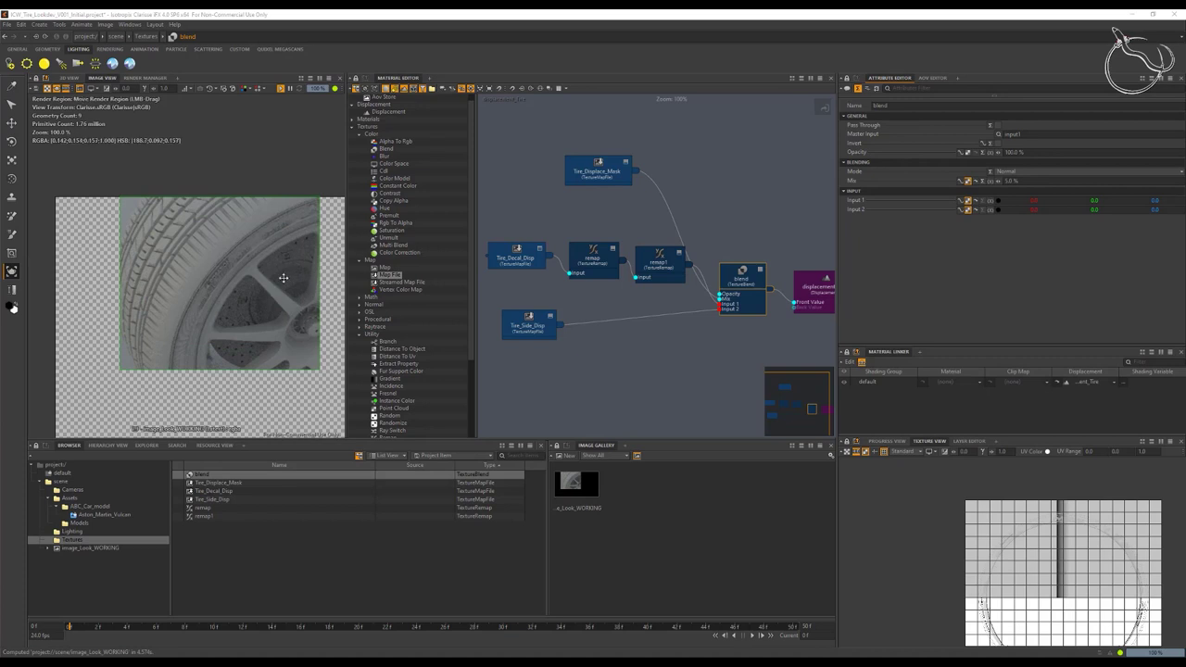
Step: Connect Tire_Displace_Mask to the blend's Mix input and insert a new Remap texture between them
left_click(605, 172)
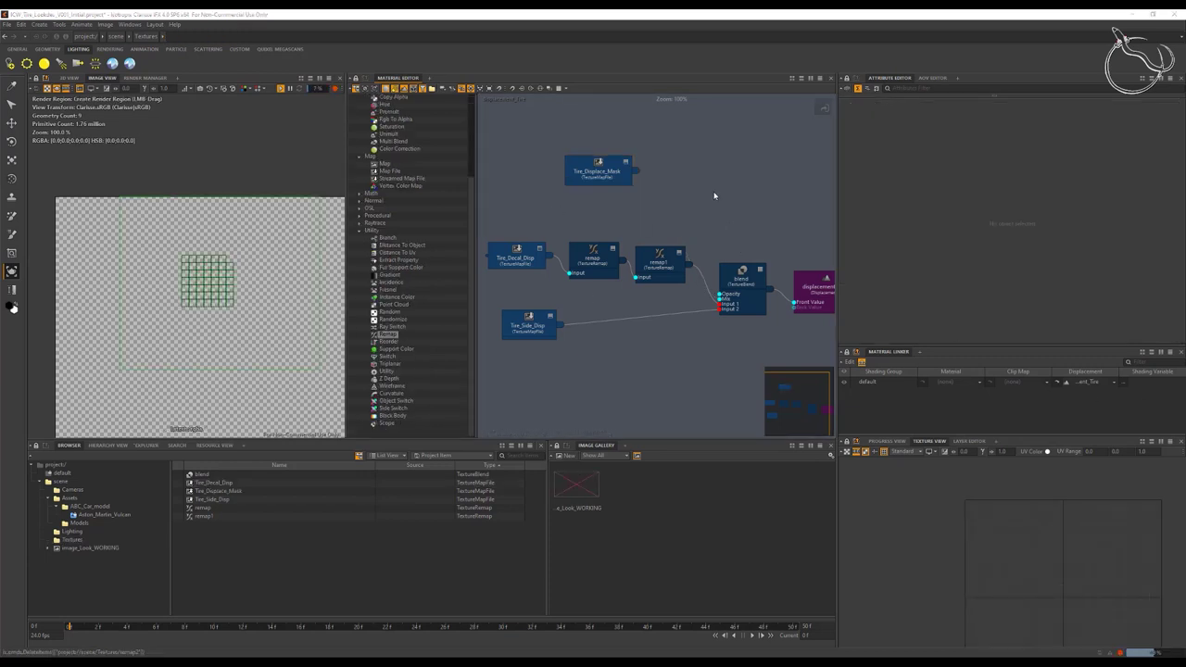
left_click_drag(635, 178, 722, 303)
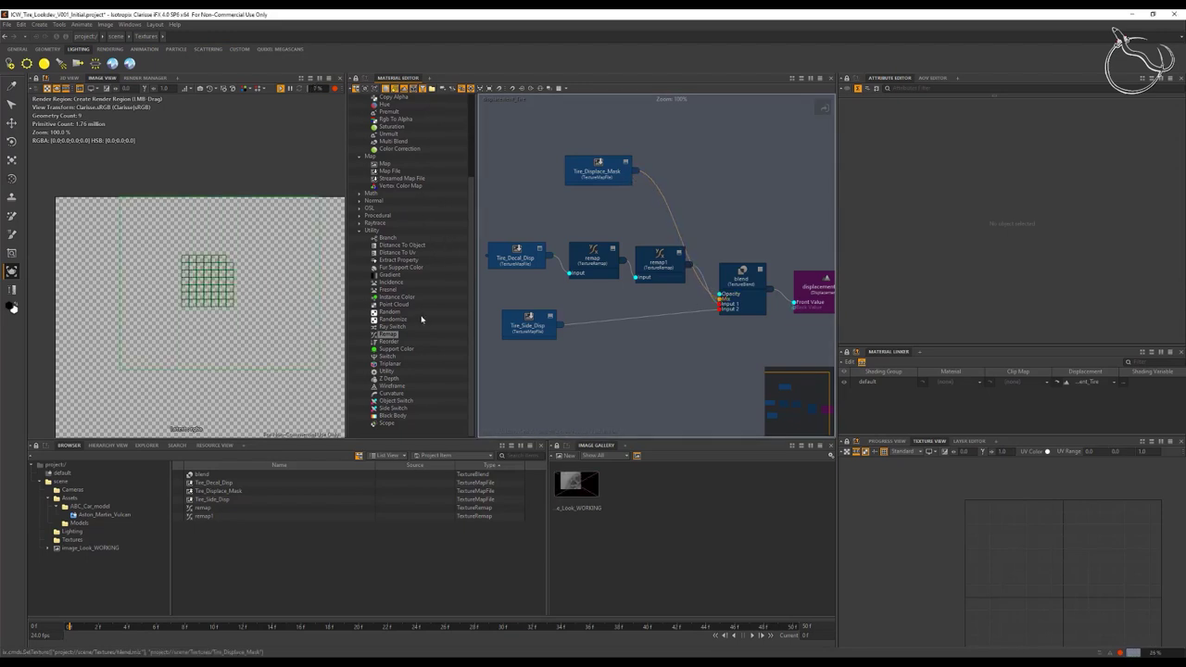
left_click_drag(702, 162, 679, 169)
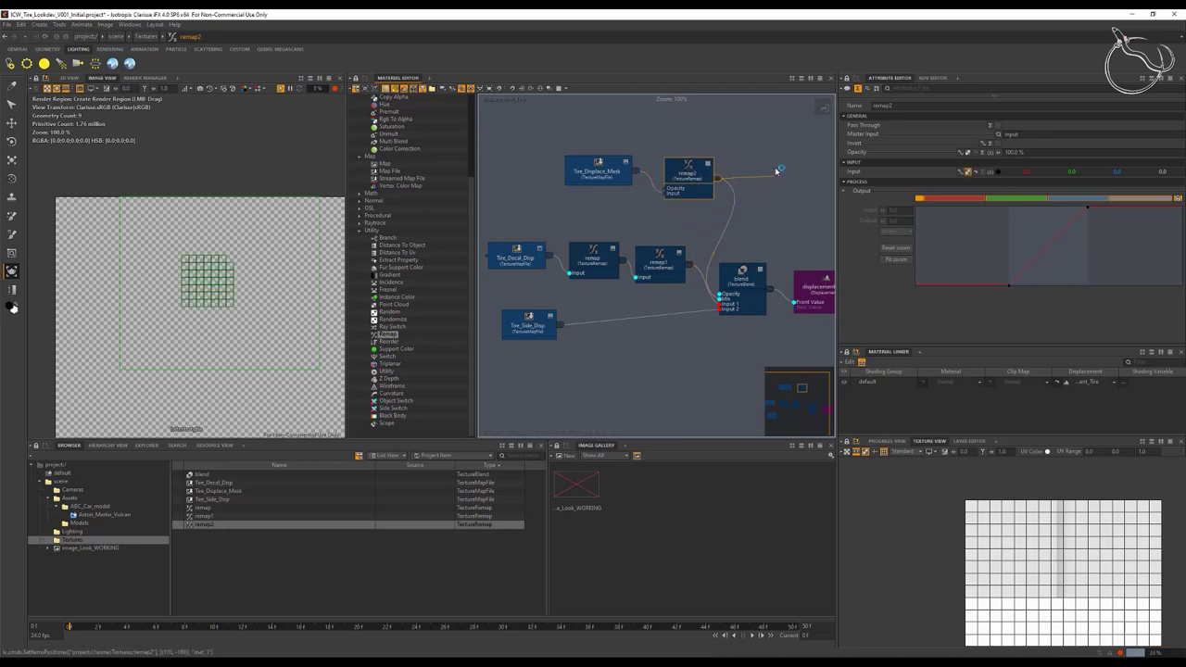
left_click(777, 166)
left_click(691, 176)
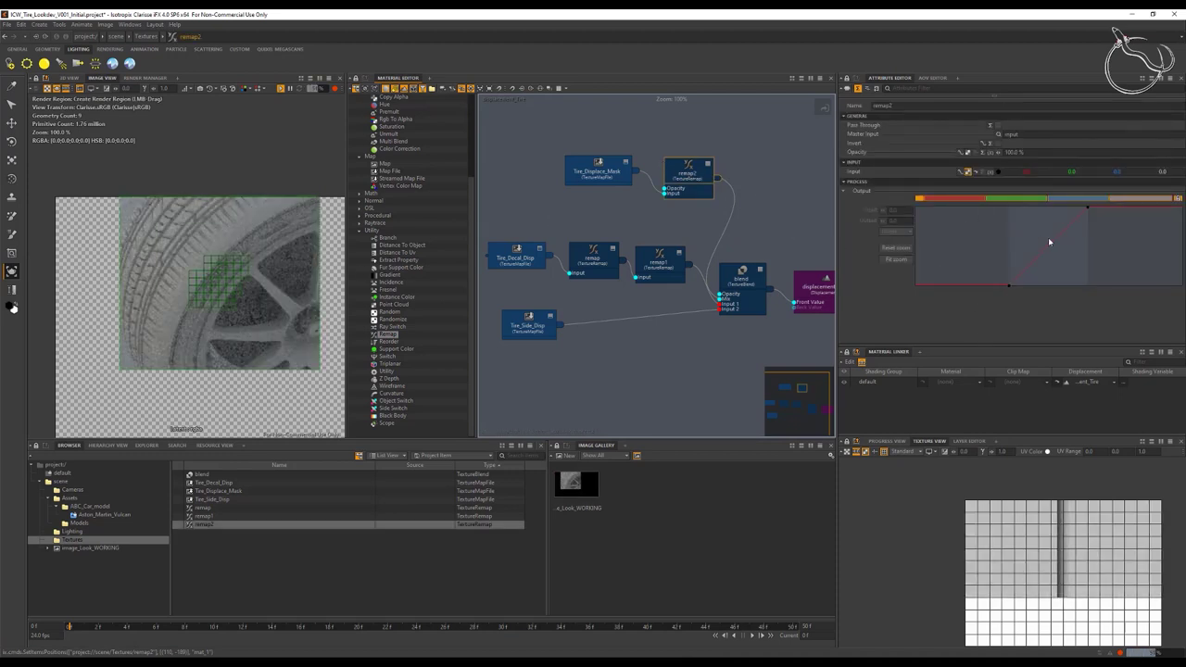
Step: Raise the output of the remap2 curve's start point, at input 0, to 0.6
left_click(1009, 286)
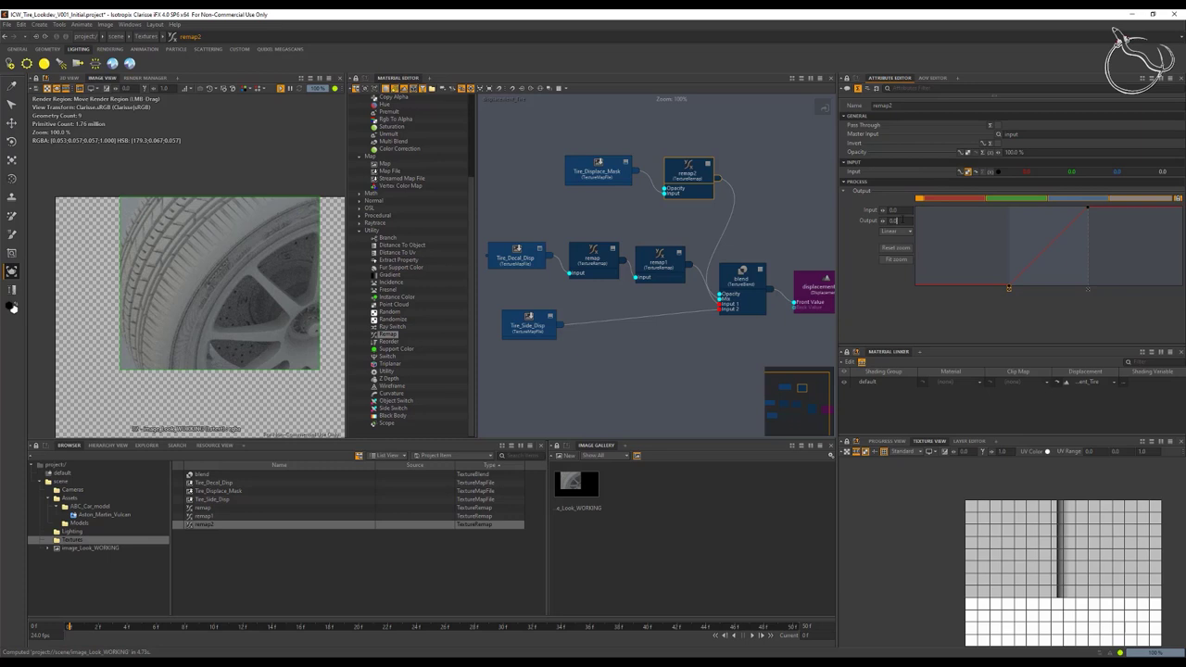
key("Return")
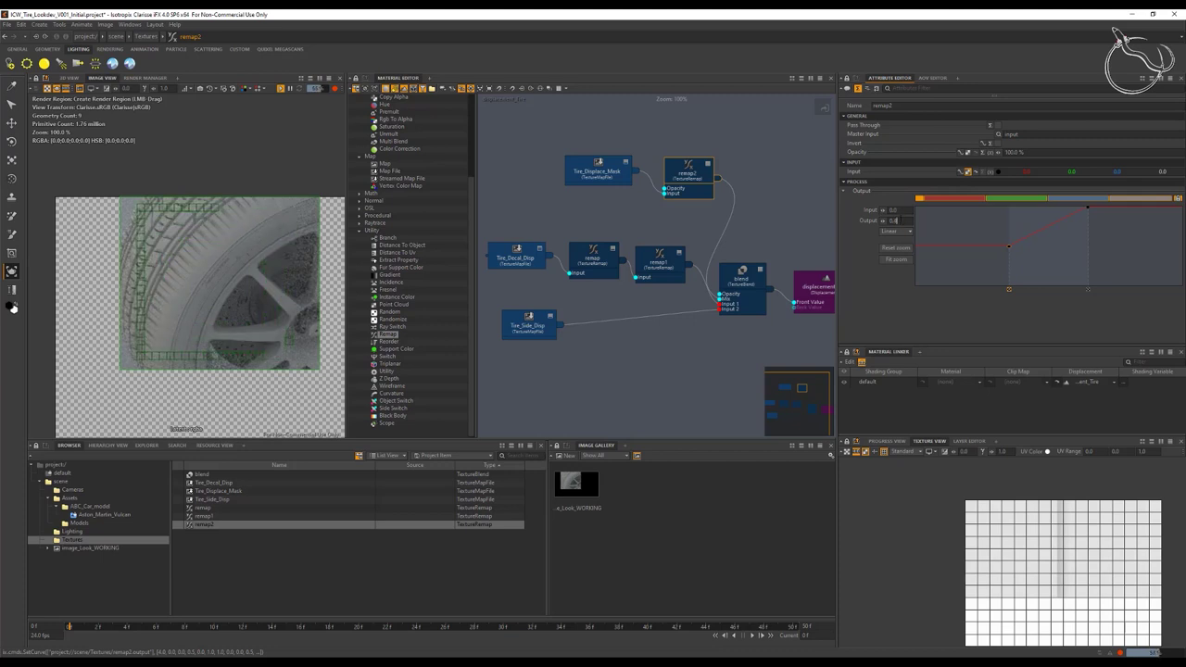
left_click_drag(1009, 246, 1009, 254)
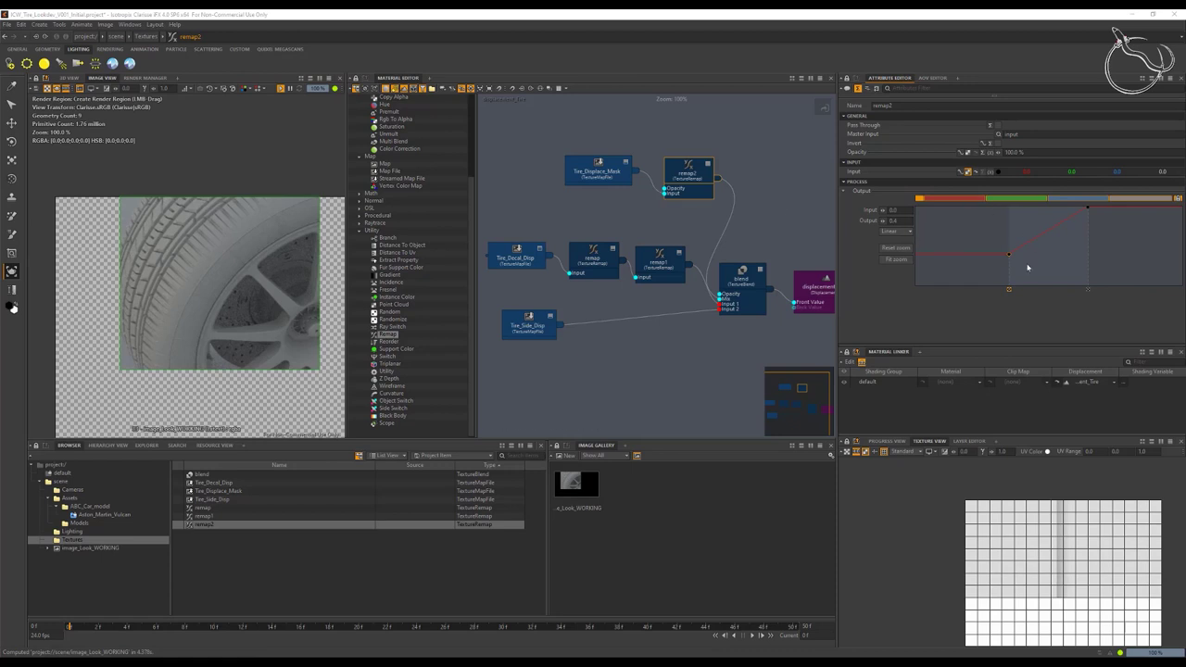
left_click(902, 222)
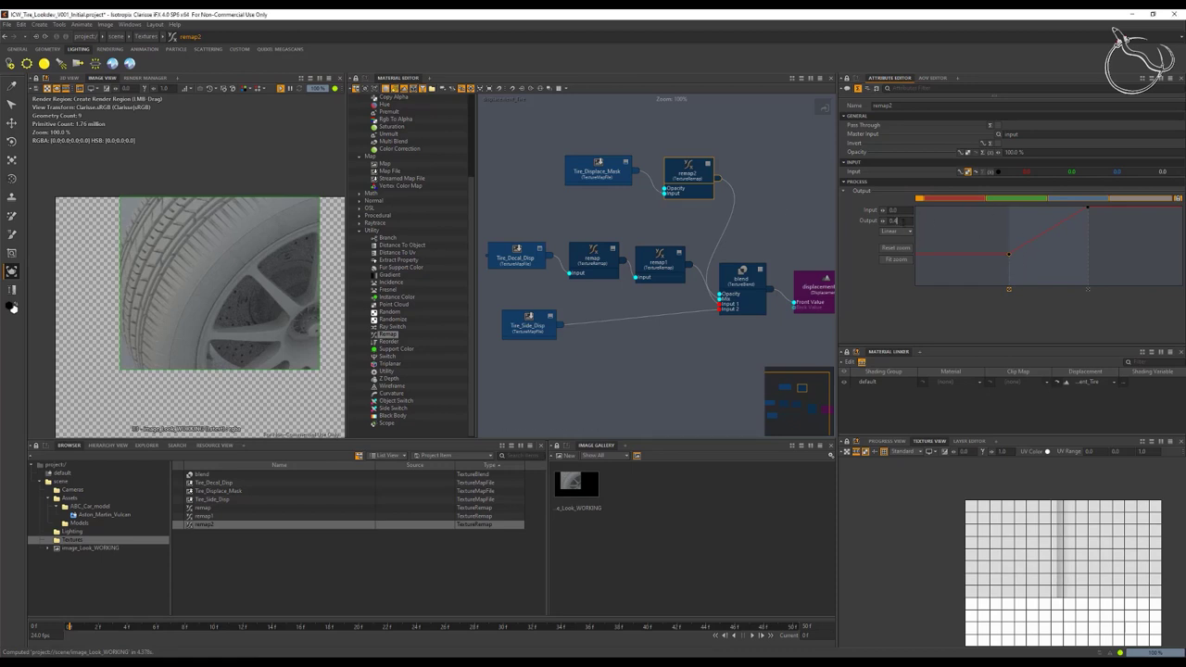
key("Return")
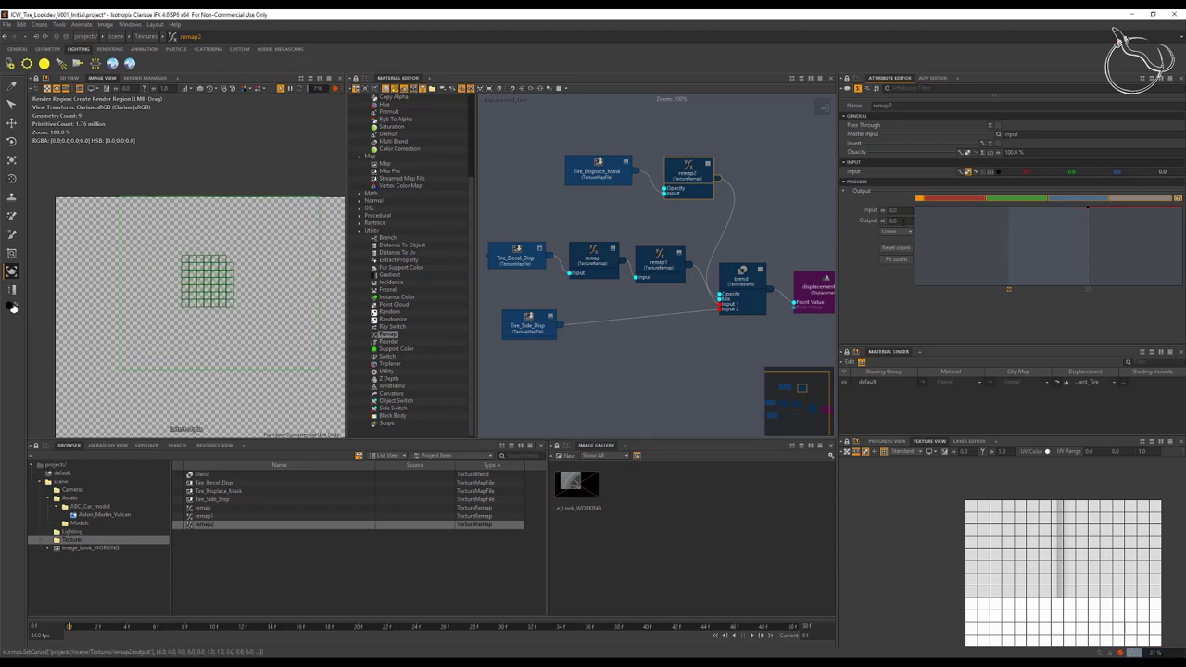
double_click(903, 221)
left_click(917, 220)
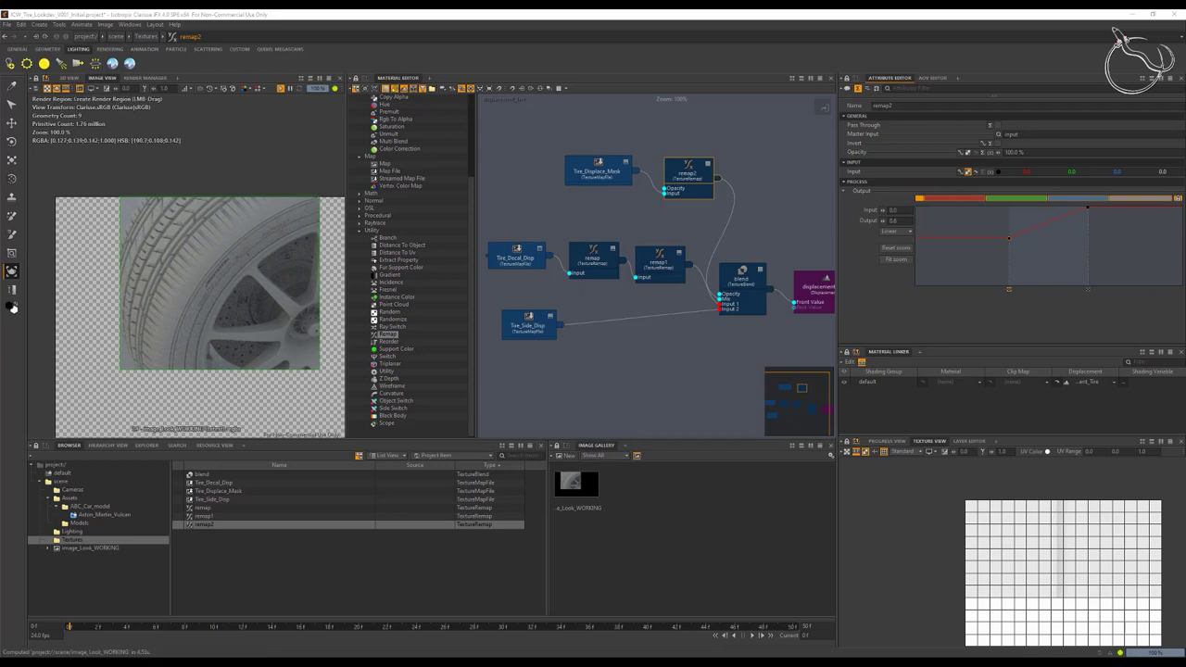
Step: Enlarge the image view beside the node graph with the live render paused, and save the project
left_click(287, 88)
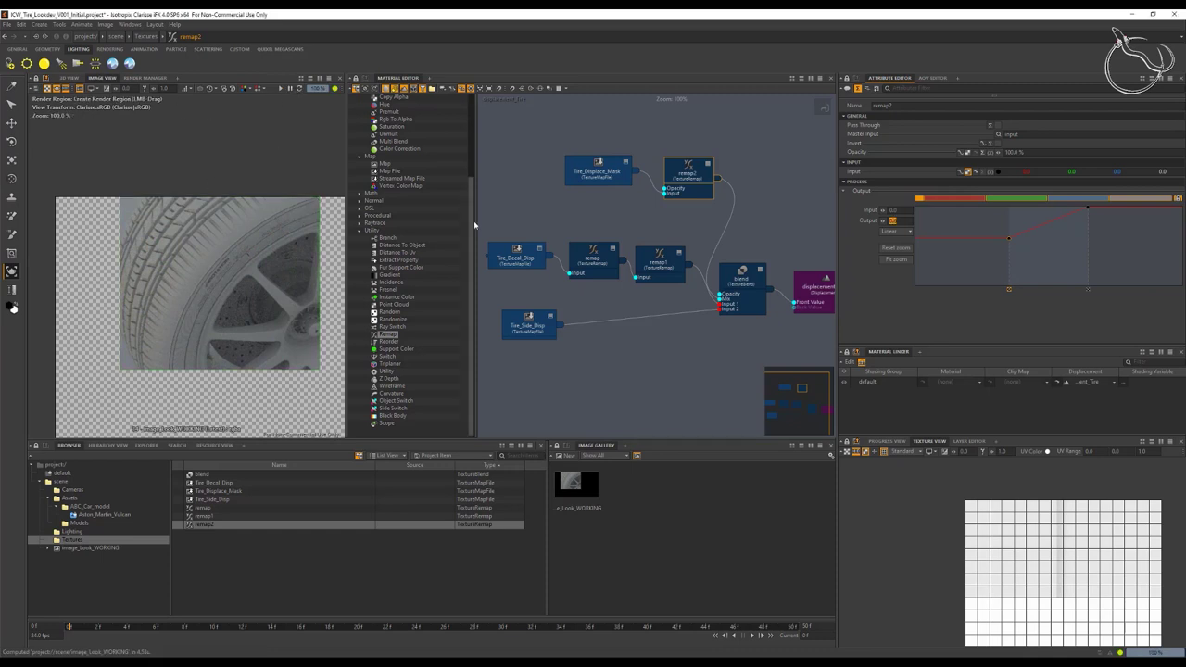
left_click(357, 88)
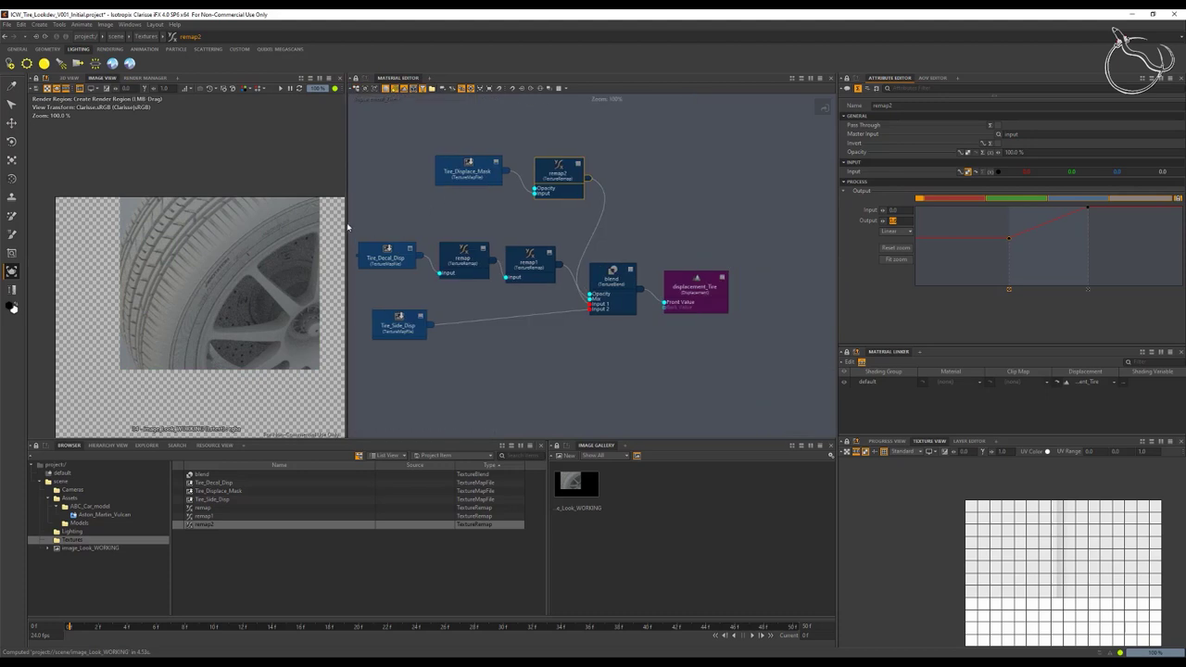
left_click_drag(347, 226, 527, 232)
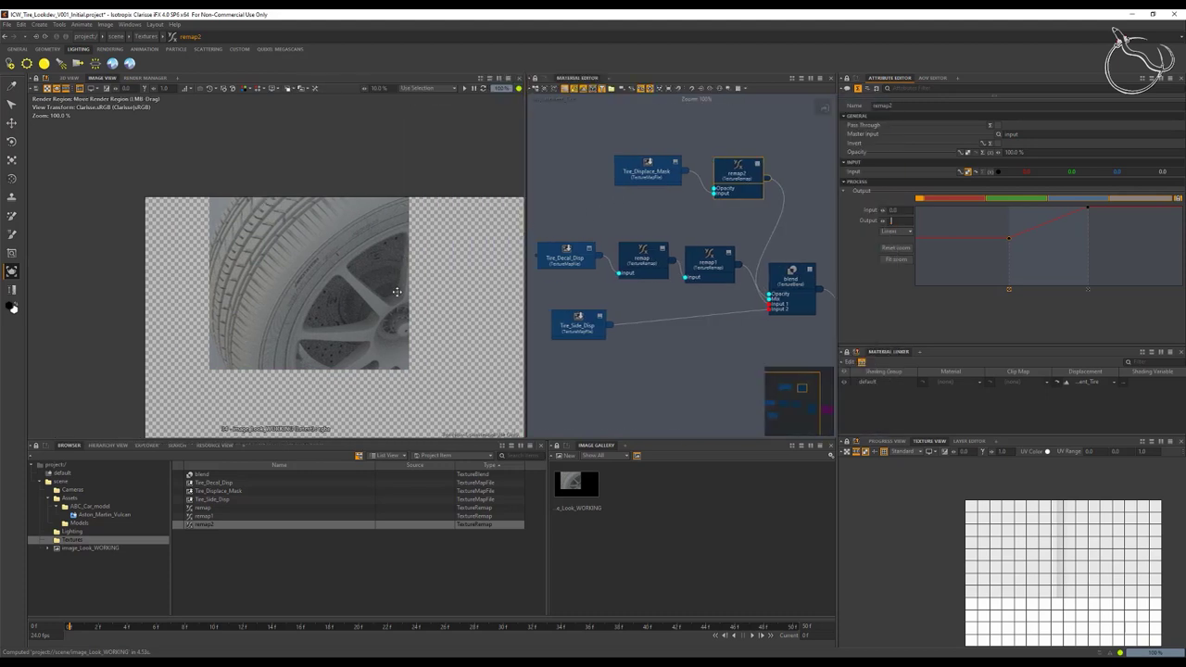
middle_click_drag(396, 292, 319, 235, "alt")
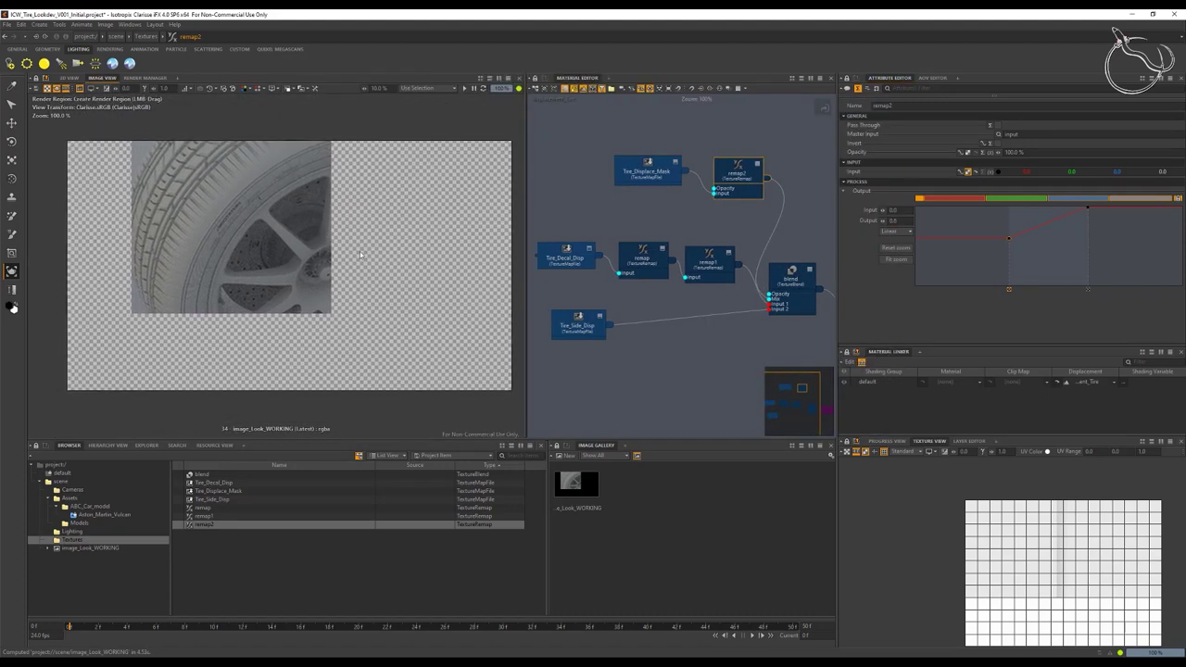
key("ctrl+s")
Step: In the 3D view, select the black_m_04, Brake_04 and brakes_01 meshes of the Aston_Martin_Vulcan model
left_click(68, 78)
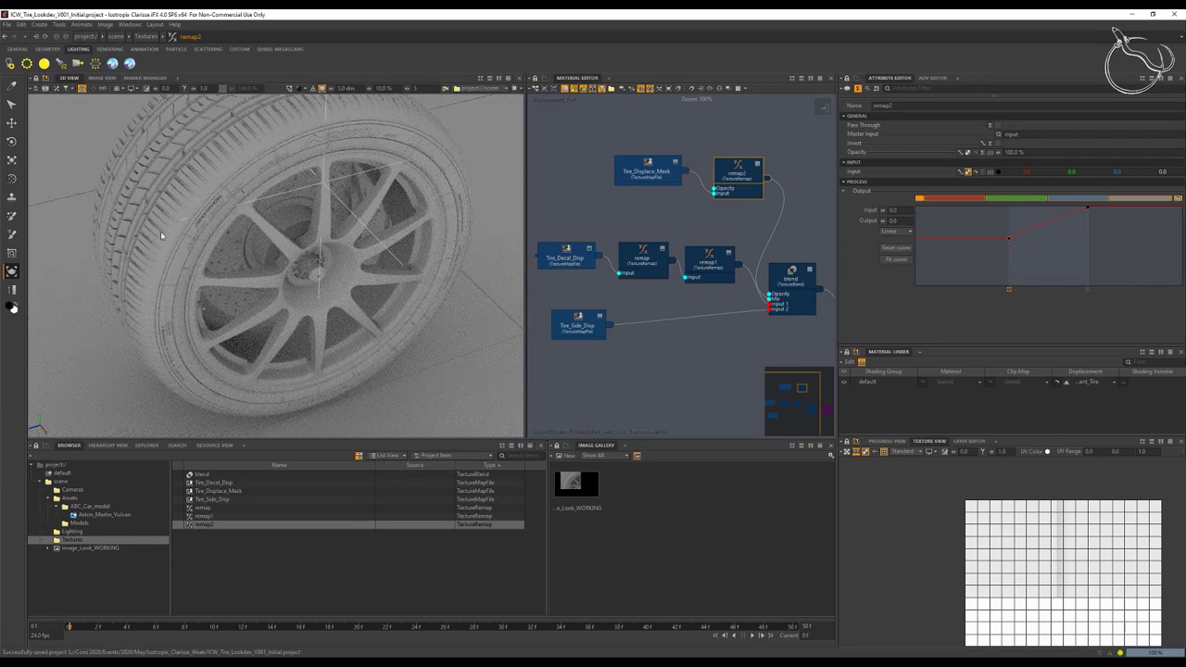
scroll(367, 322, "down", 5)
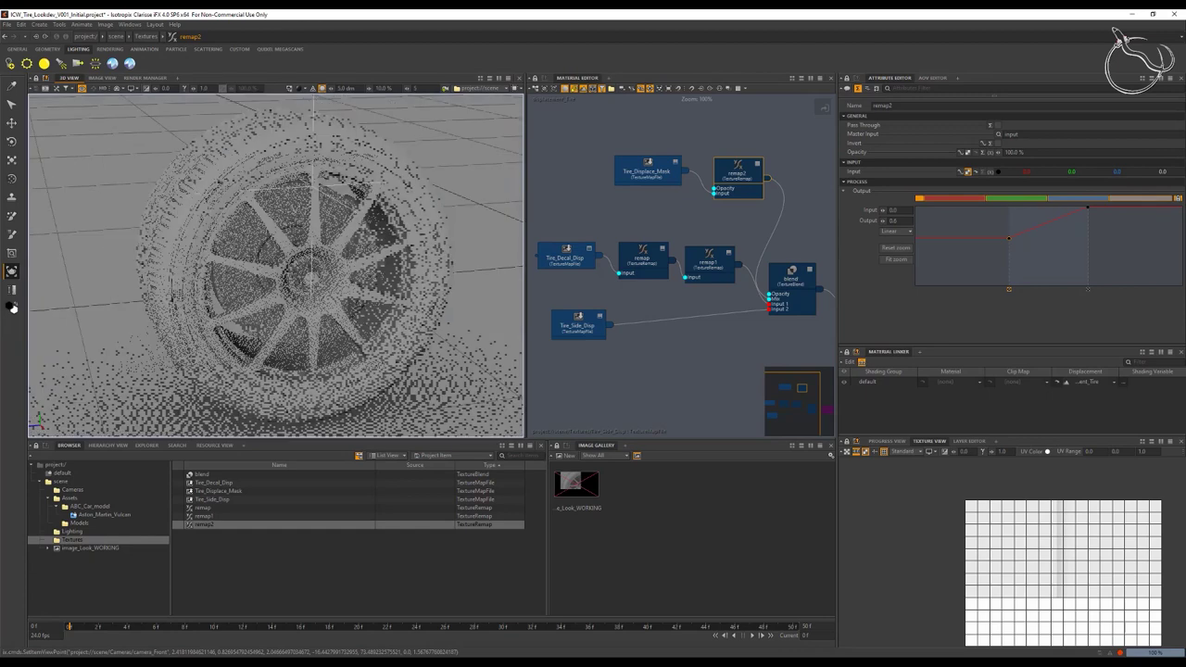
left_click_drag(308, 321, 342, 309, "alt")
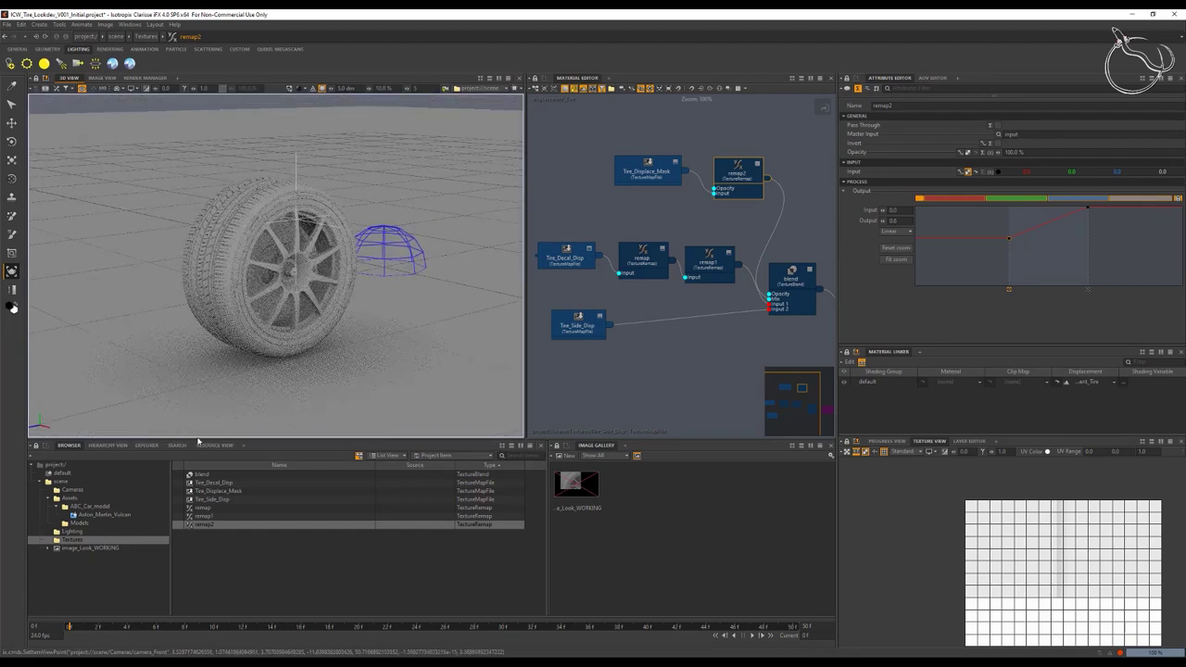
left_click(98, 515)
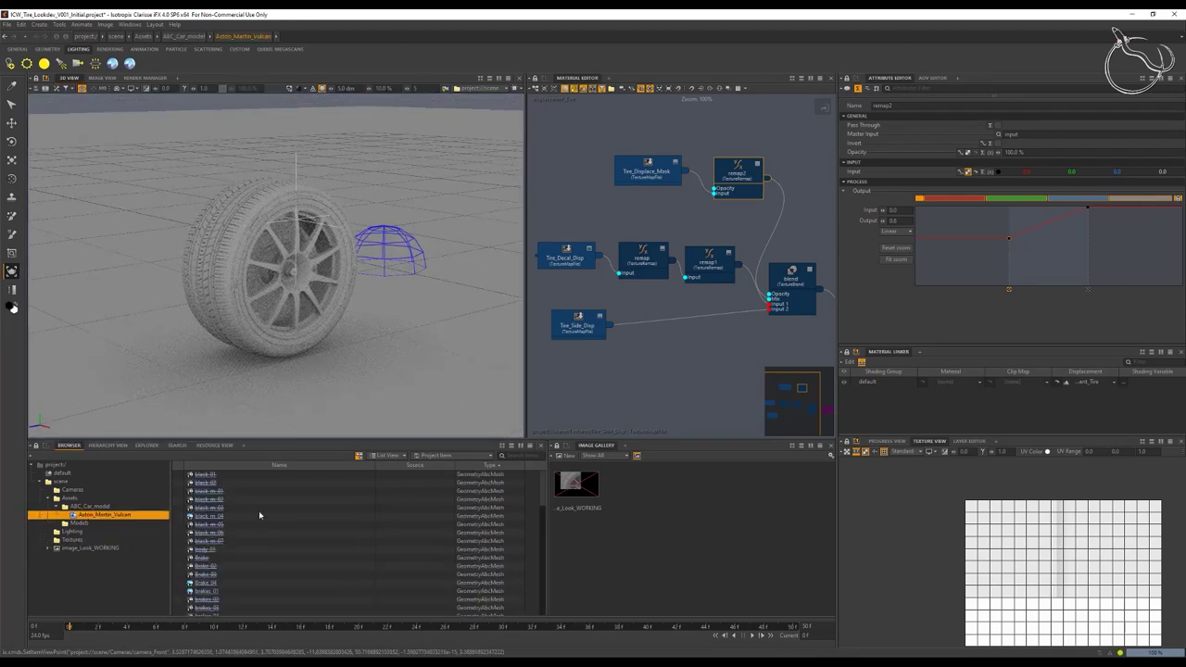
left_click(205, 515)
left_click(215, 584, "ctrl")
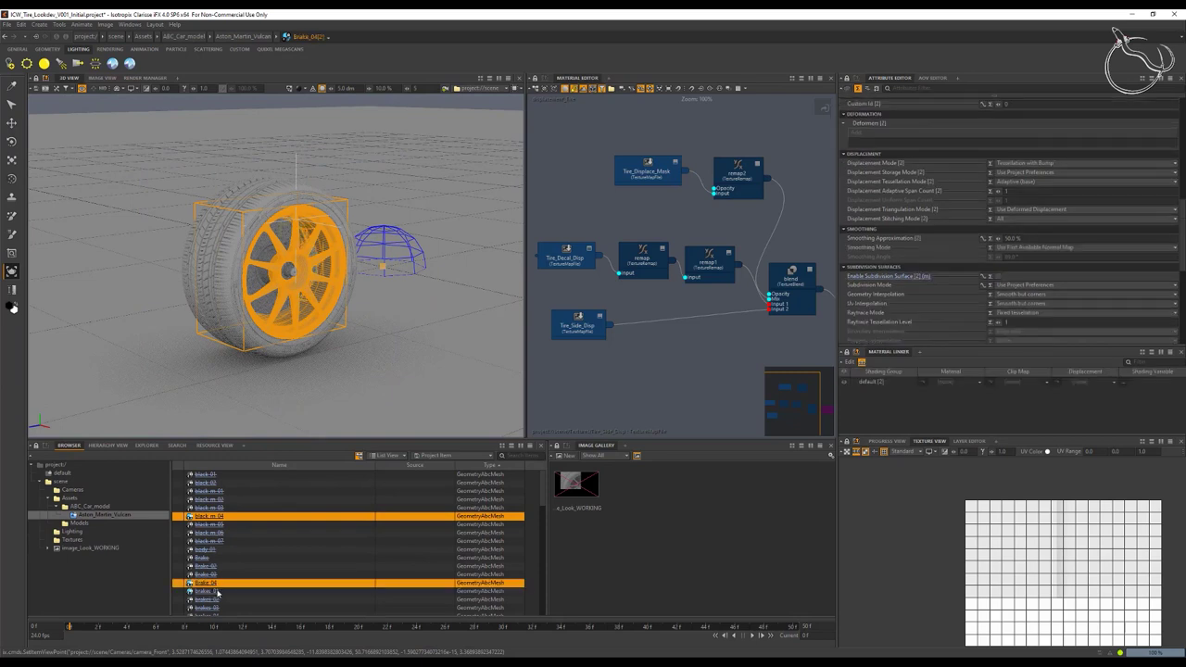
left_click(218, 593, "ctrl")
Step: Add the gum_01, gum_sidewall_01, orange_m_02, red_plastic_01 and silver_02 meshes to the selection
scroll(279, 550, "down", 5)
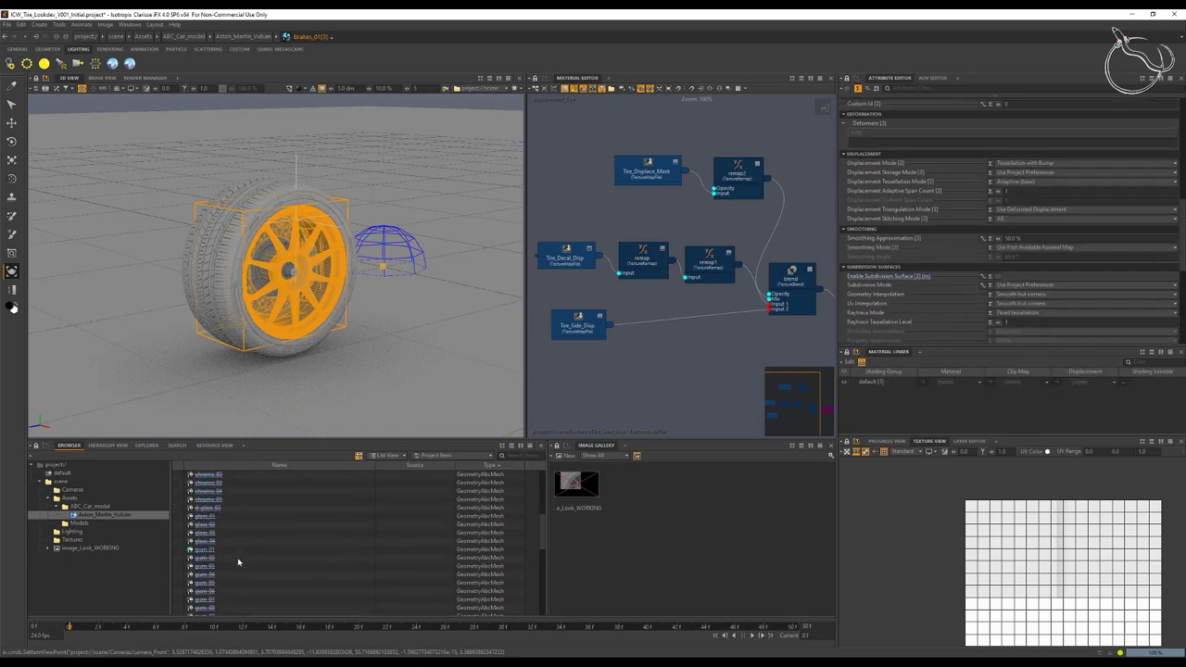
left_click(211, 550, "ctrl")
scroll(283, 575, "down", 6)
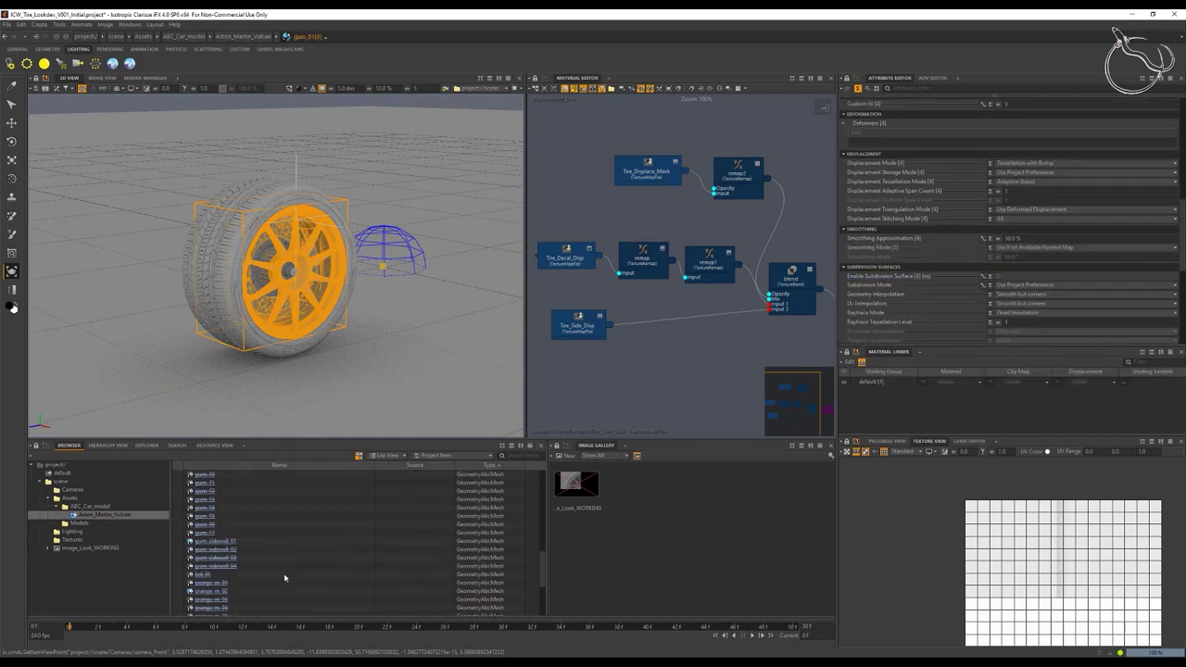
left_click(215, 550, "ctrl")
left_click(219, 591, "ctrl")
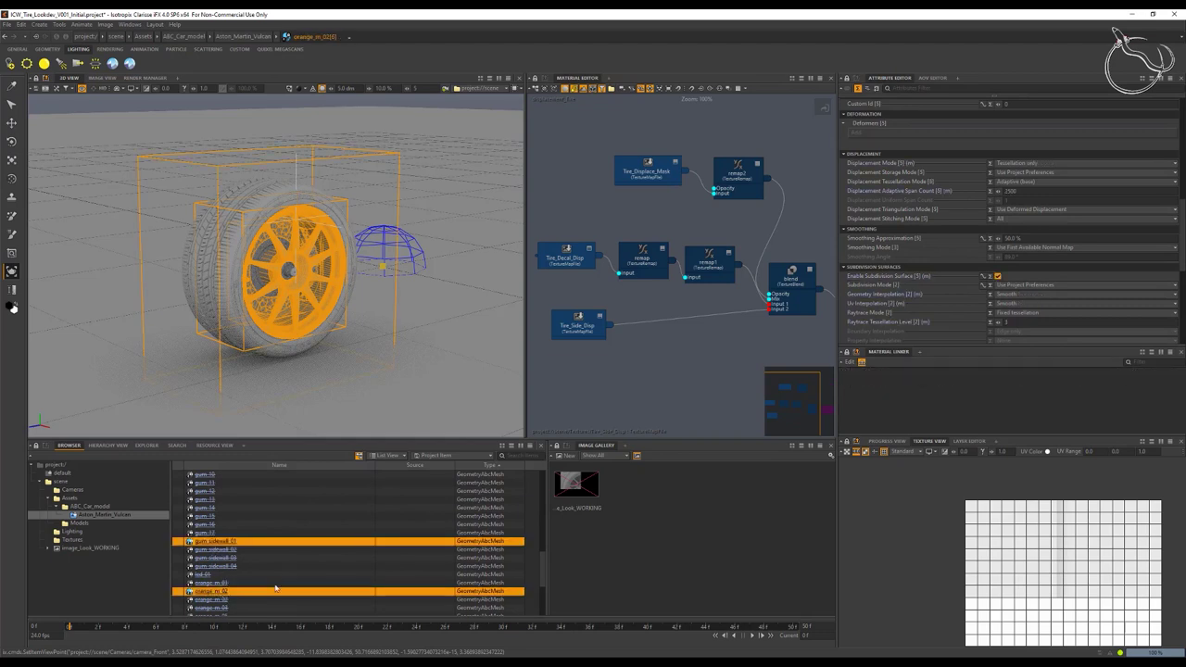
scroll(276, 576, "down", 4)
left_click(200, 543, "ctrl")
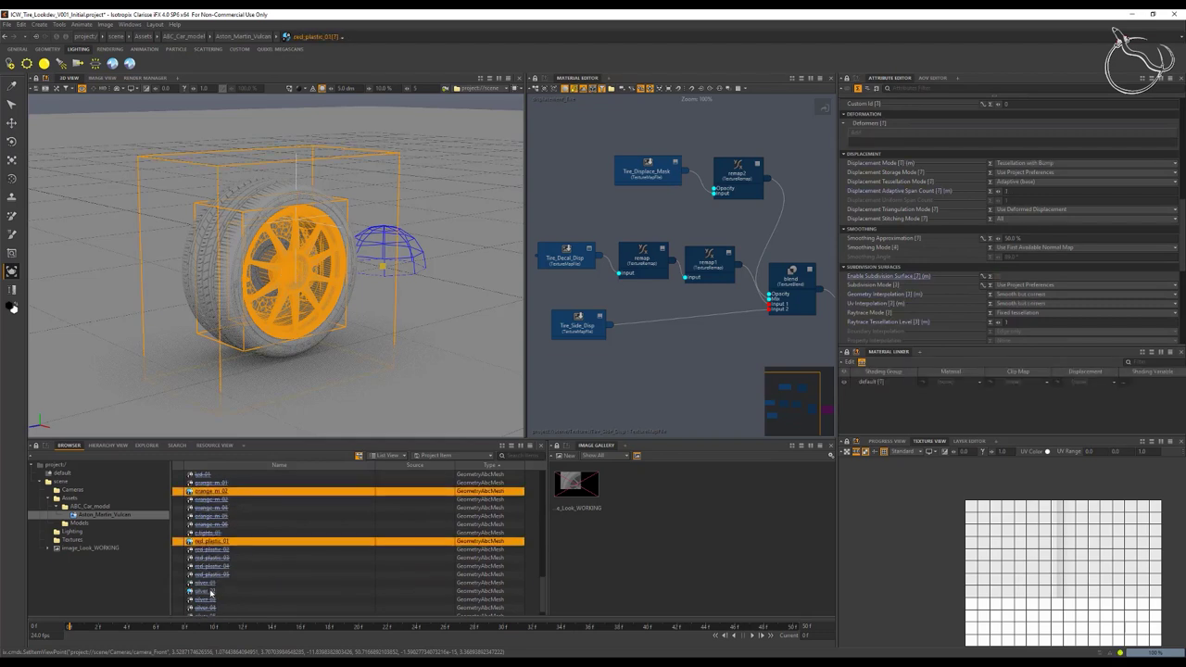
left_click(306, 591, "ctrl")
scroll(307, 565, "down", 2)
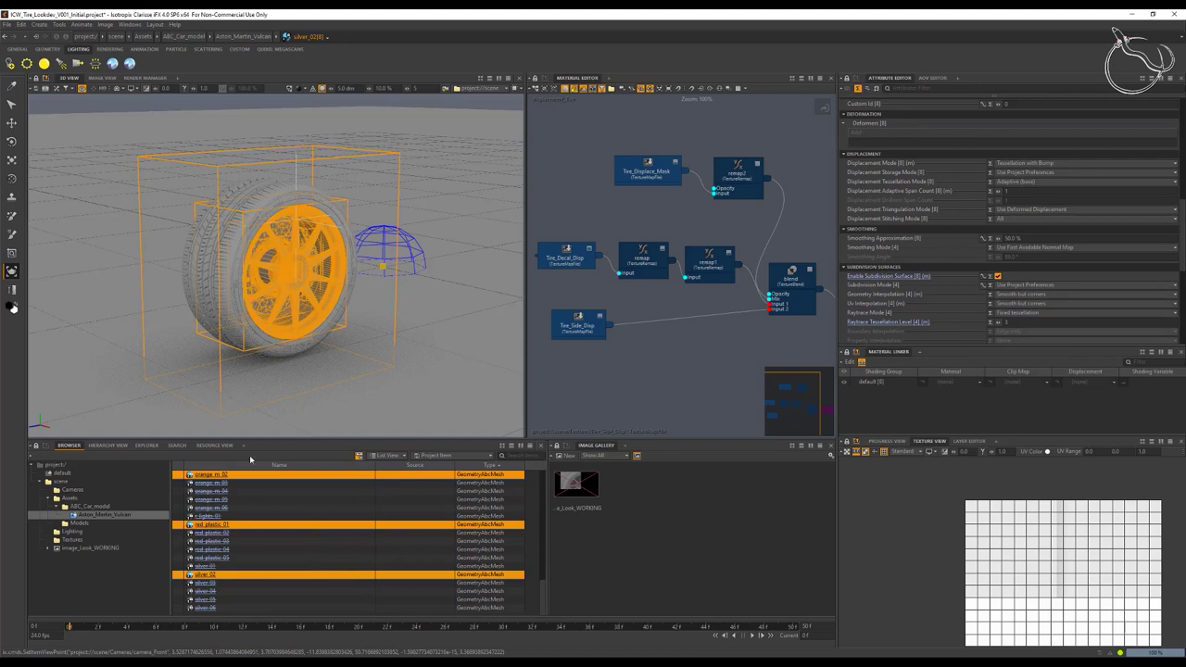
Step: Combine the selected wheel meshes into a combiner stored in the Assets context
right_click(272, 487)
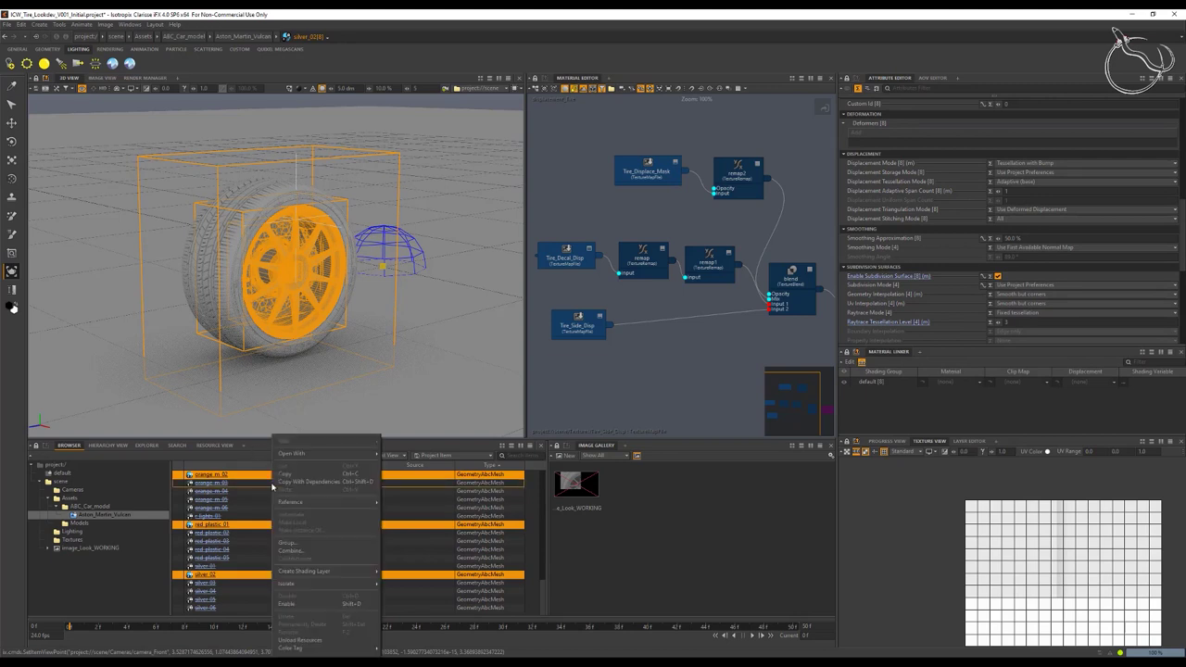
left_click(308, 551)
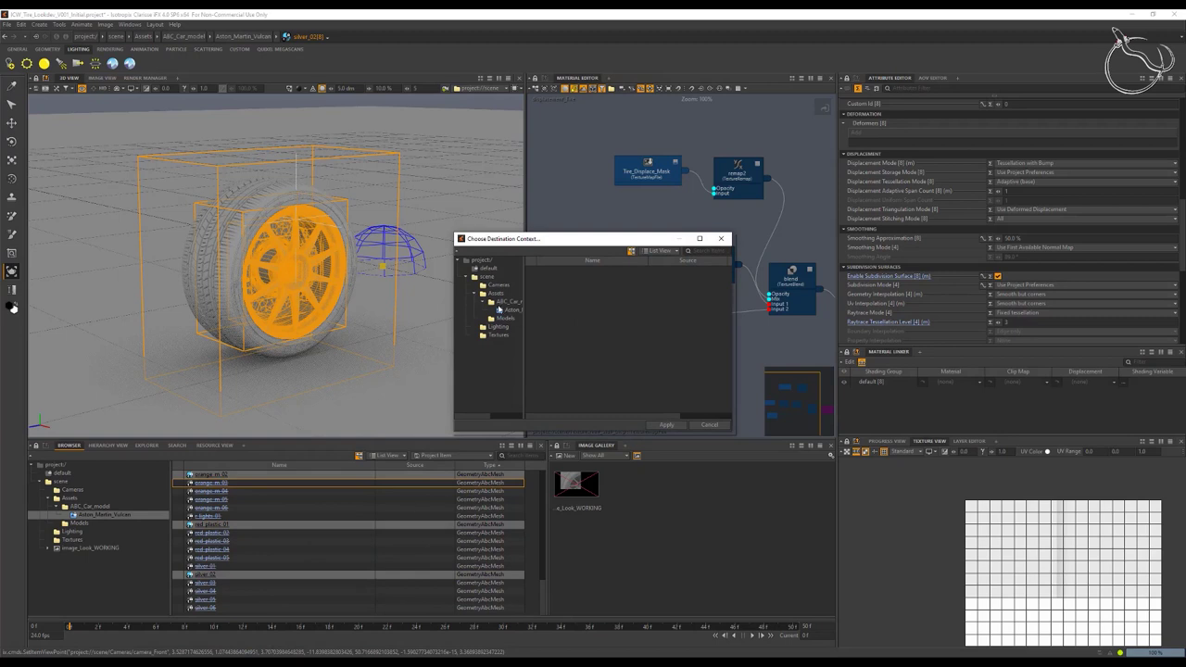
left_click(497, 293)
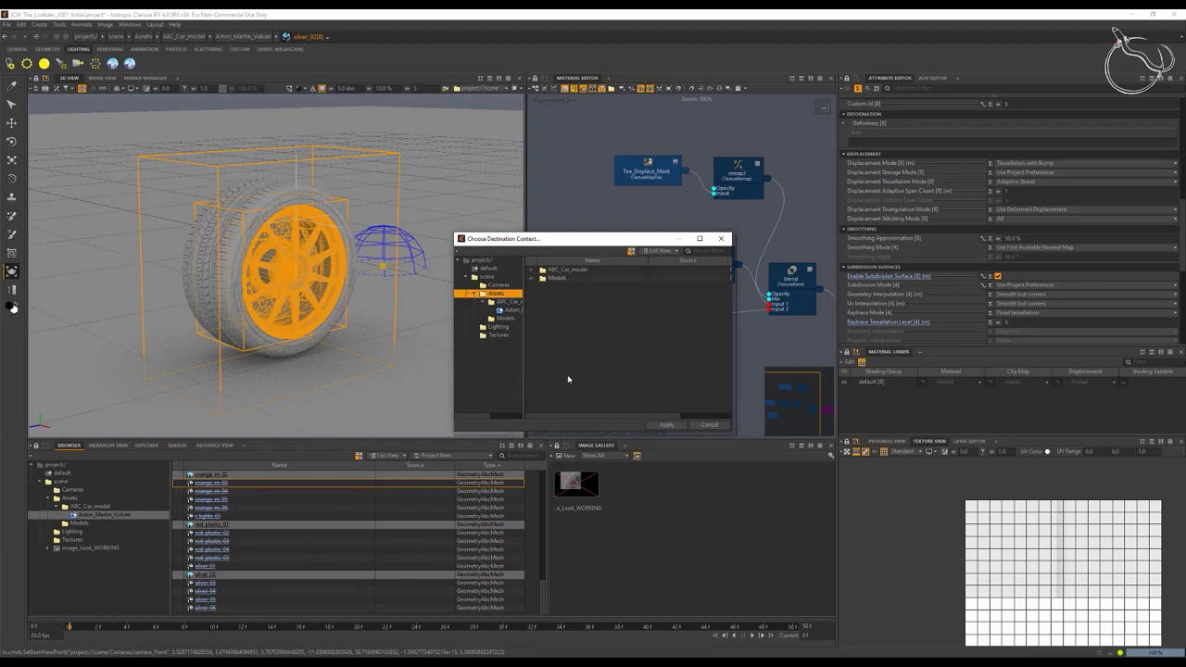
left_click(665, 424)
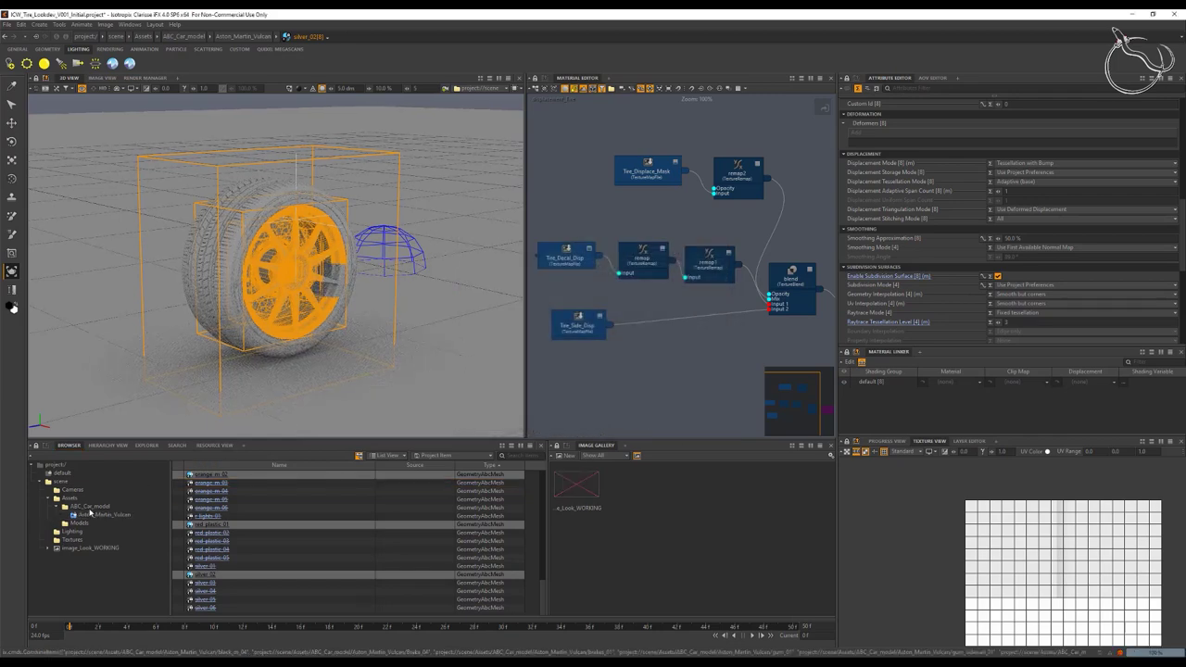
Step: Rename the new combiner in Assets as combiner_Tire
left_click(69, 500)
left_click(209, 501)
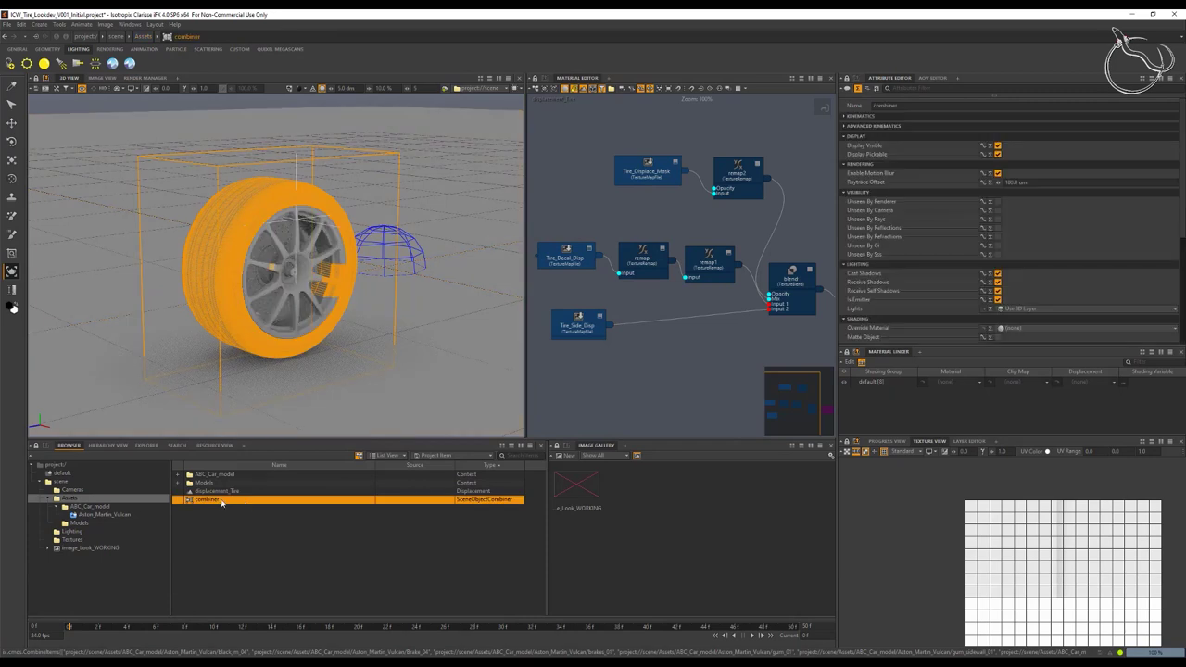
left_click(222, 503)
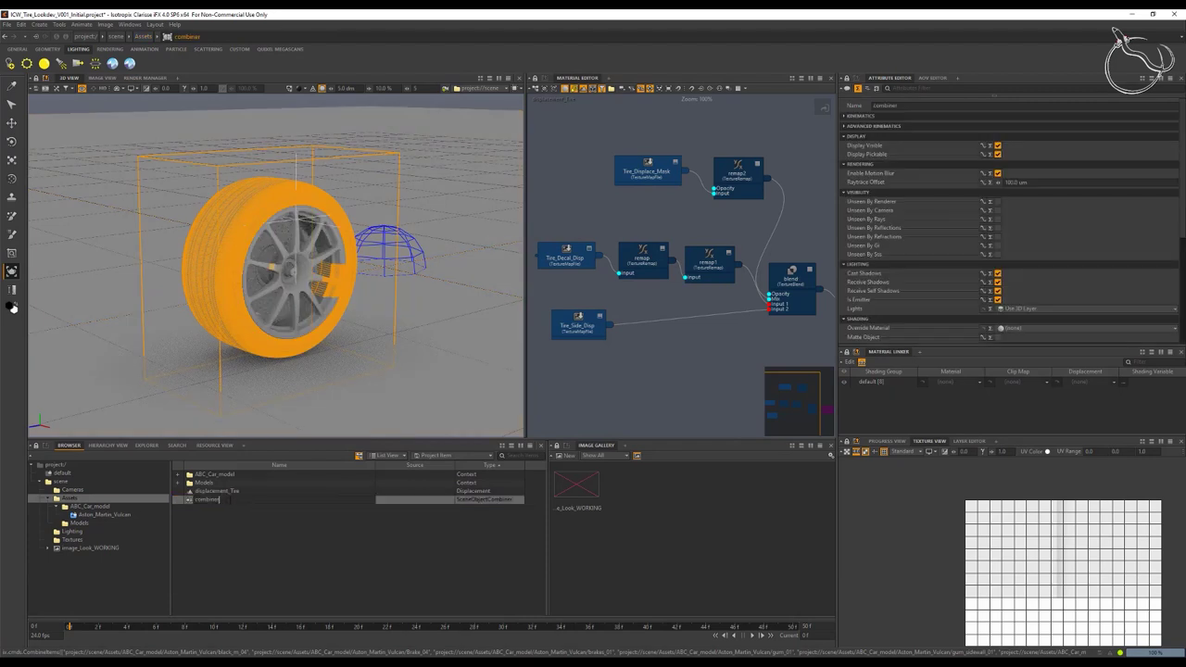
type("_Tire")
key("Return")
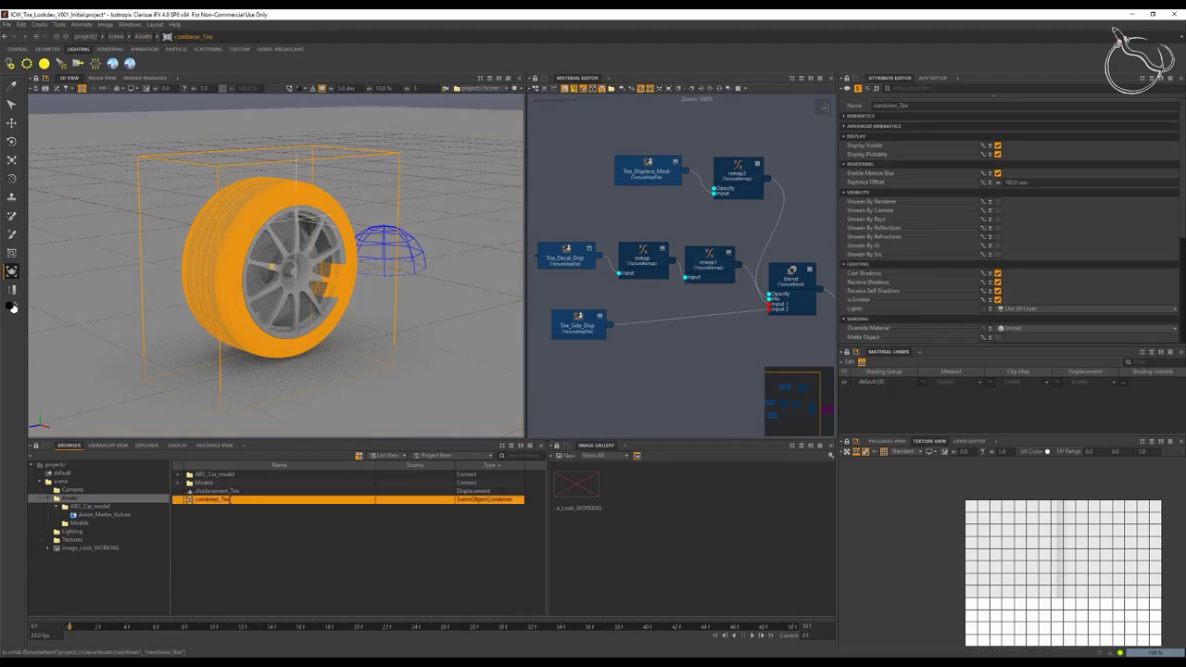
Step: Lay combiner_Tire flat beside the upright wheel with a Z rotation of 90°, translated to about 4.43 dm, 1.57 dm and 2.17 m
key("w")
left_click_drag(245, 276, 112, 299)
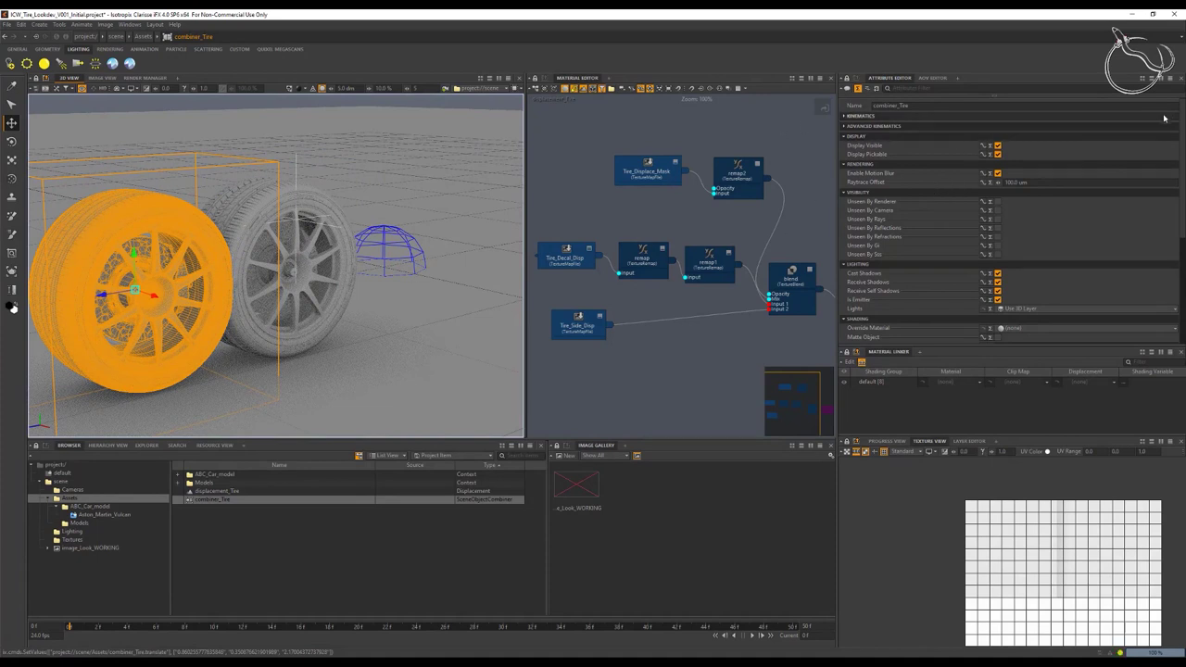
left_click(849, 116)
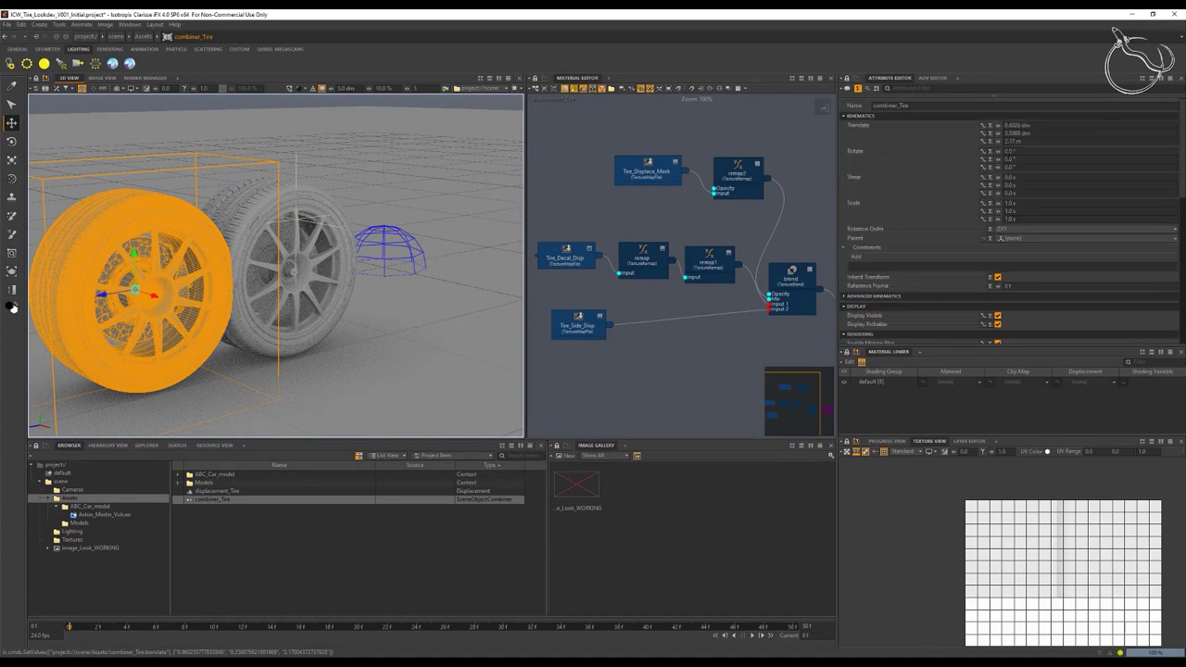
left_click(1017, 169)
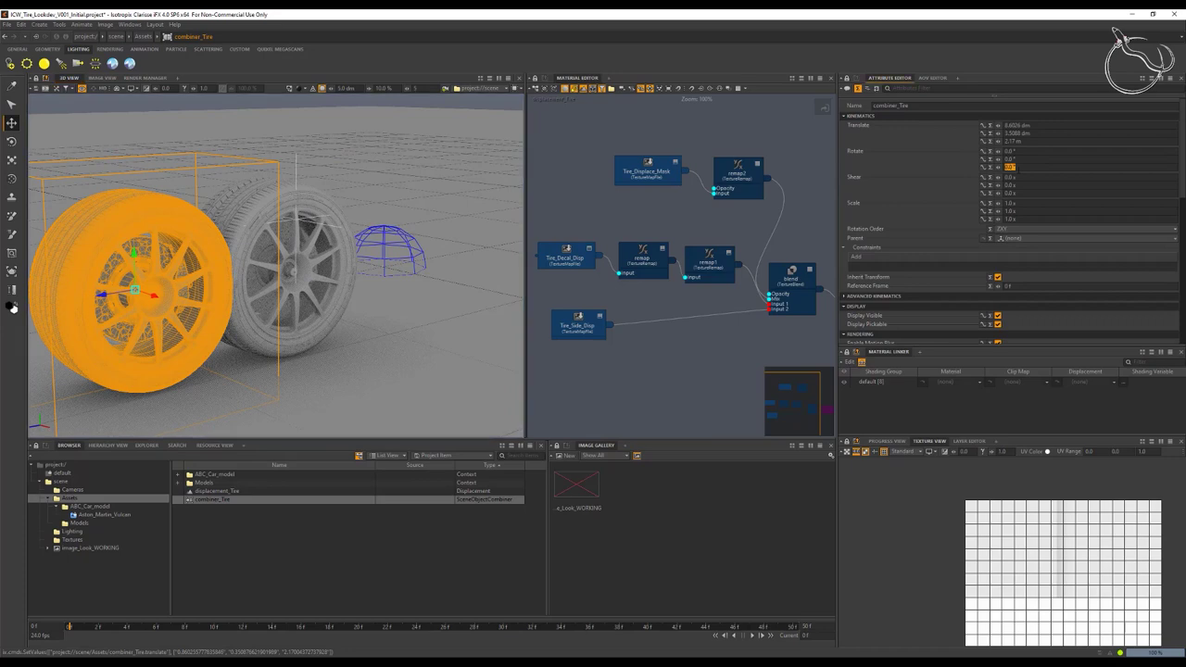
type("90")
key("Tab")
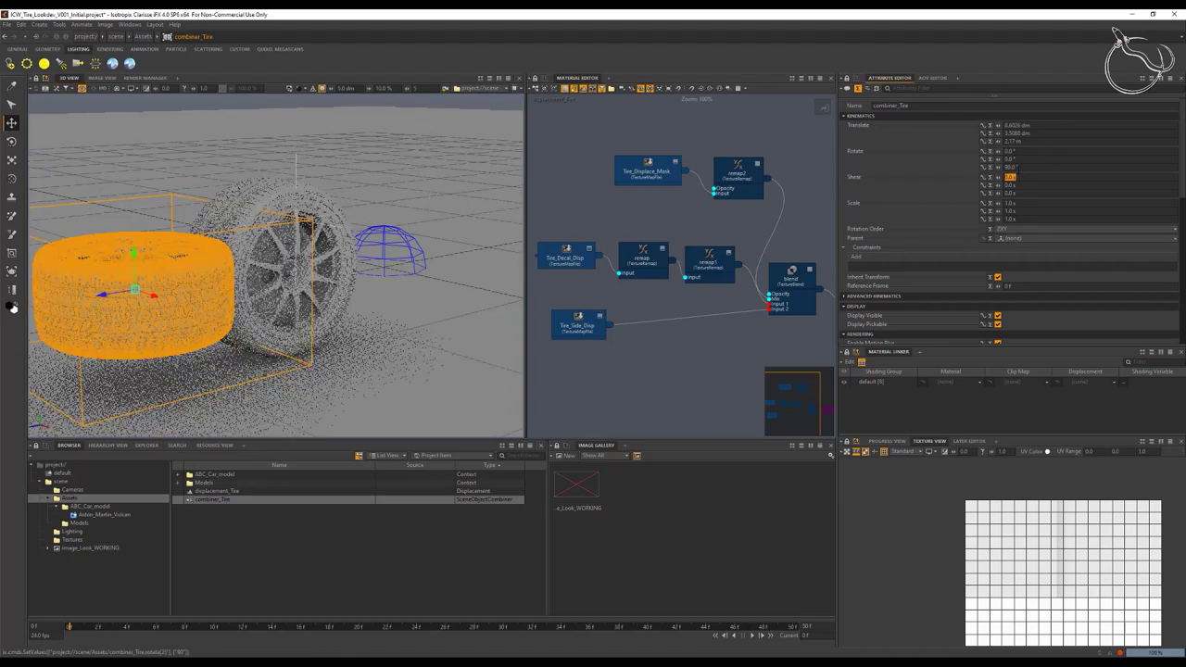
left_click_drag(134, 265, 139, 313)
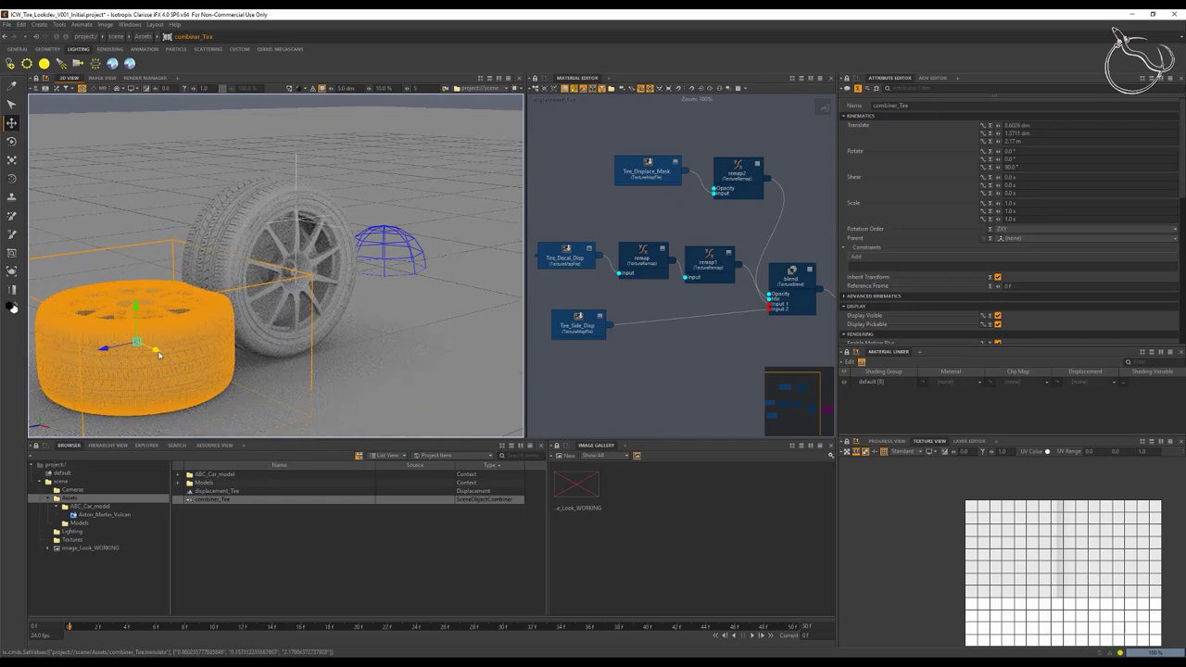
left_click_drag(158, 354, 119, 306)
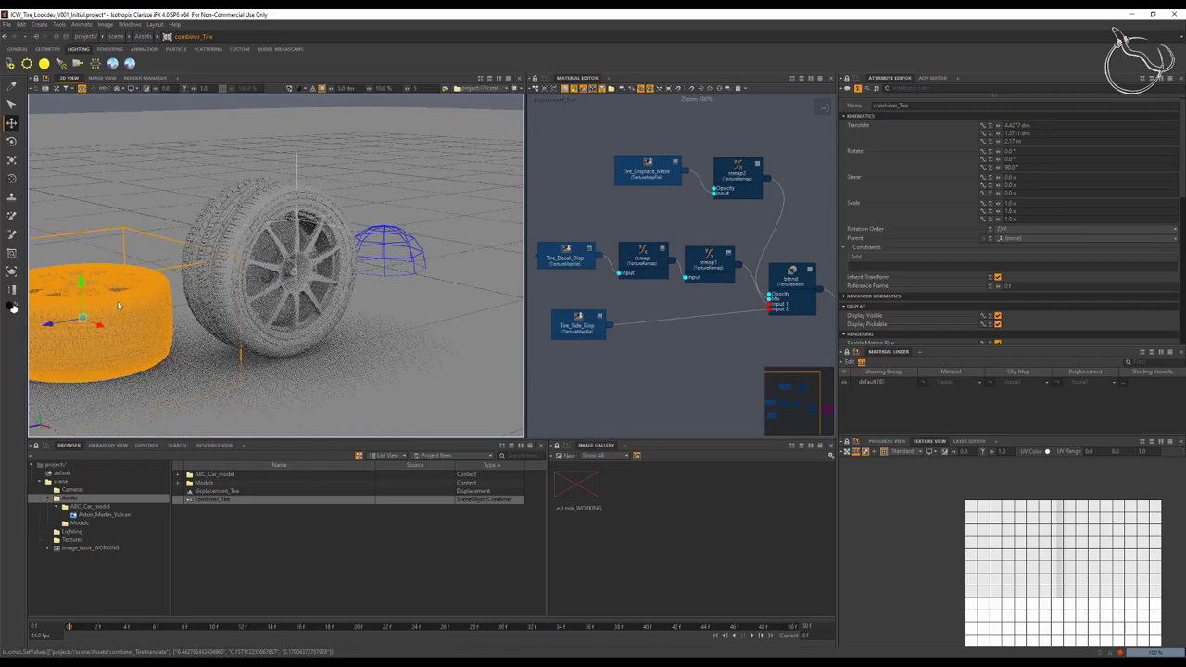
Step: Open combiner_Tire in a separate 3D view, move its pivot down to the underside of the wheel, and close that view
right_click(196, 501)
mouse_move(278, 453)
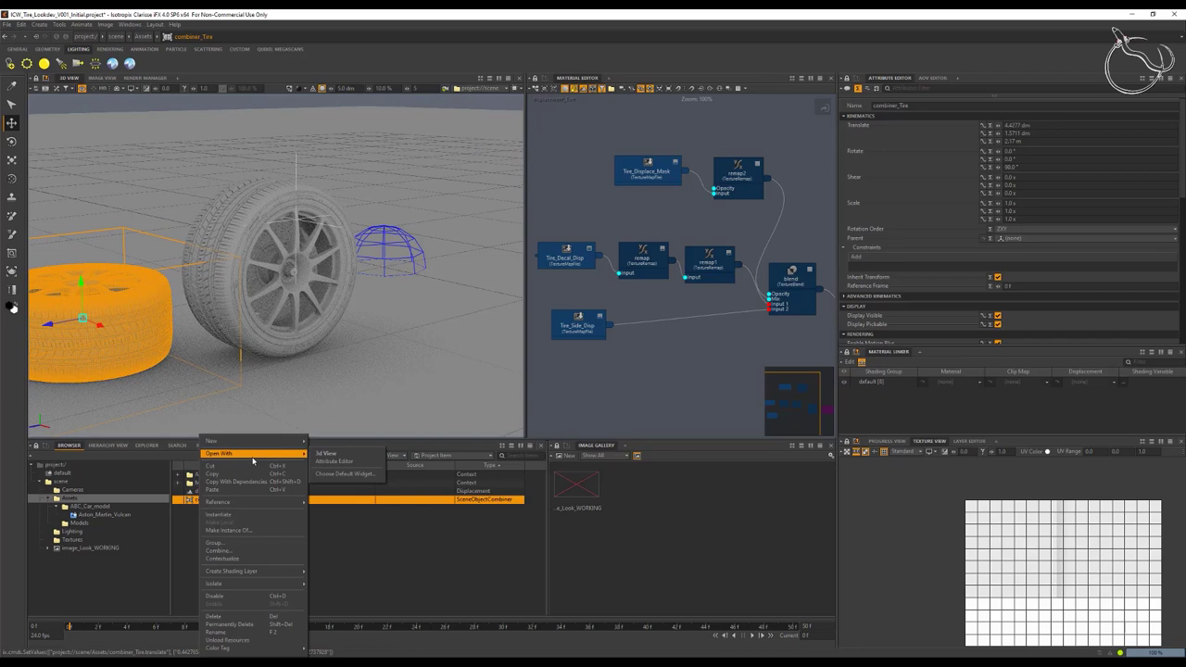
left_click(342, 454)
left_click_drag(505, 450, 521, 184)
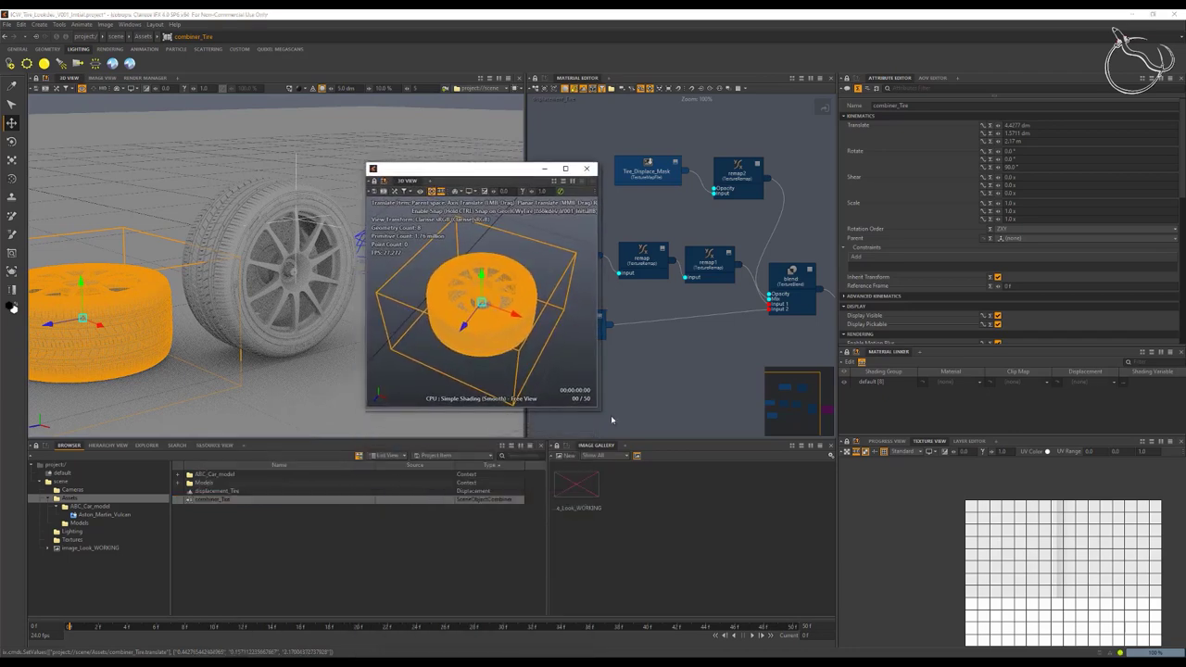
left_click_drag(627, 439, 759, 523)
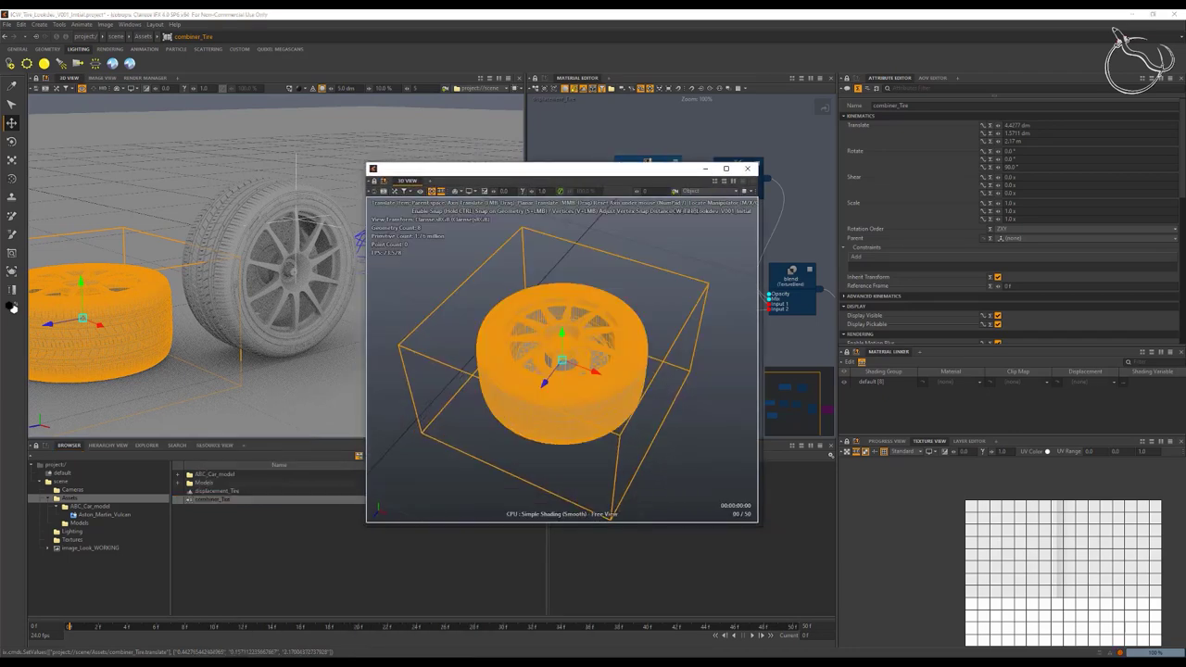
left_click_drag(576, 438, 640, 366, "alt")
left_click_drag(563, 399, 560, 400, "alt")
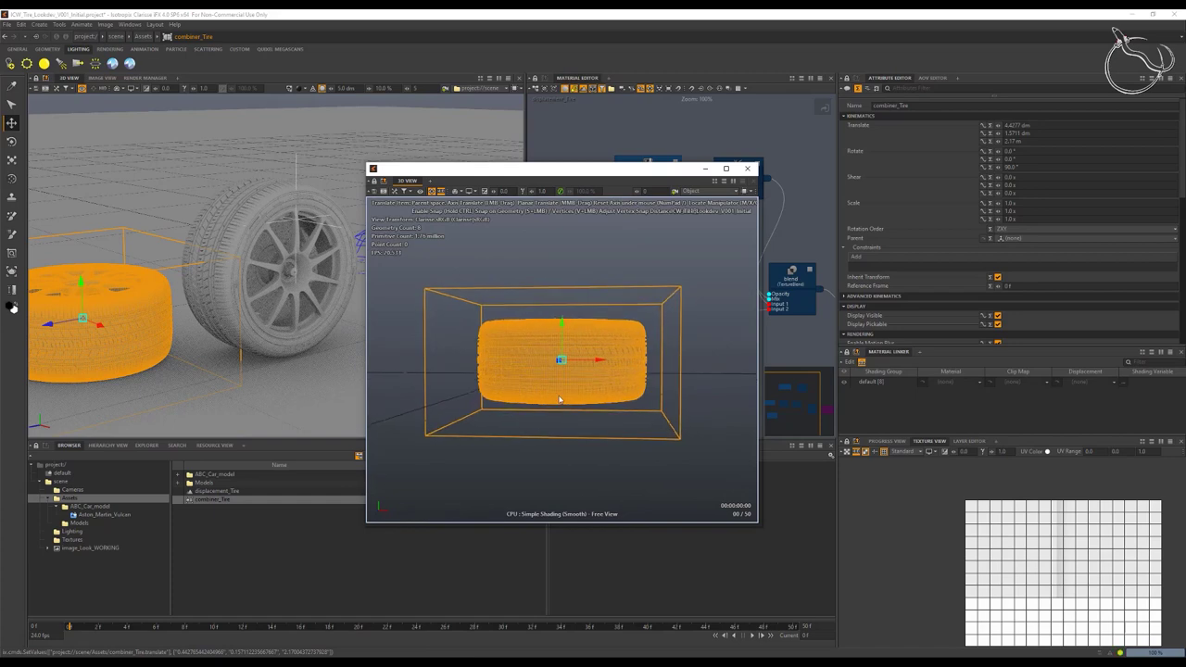
left_click_drag(563, 330, 560, 386)
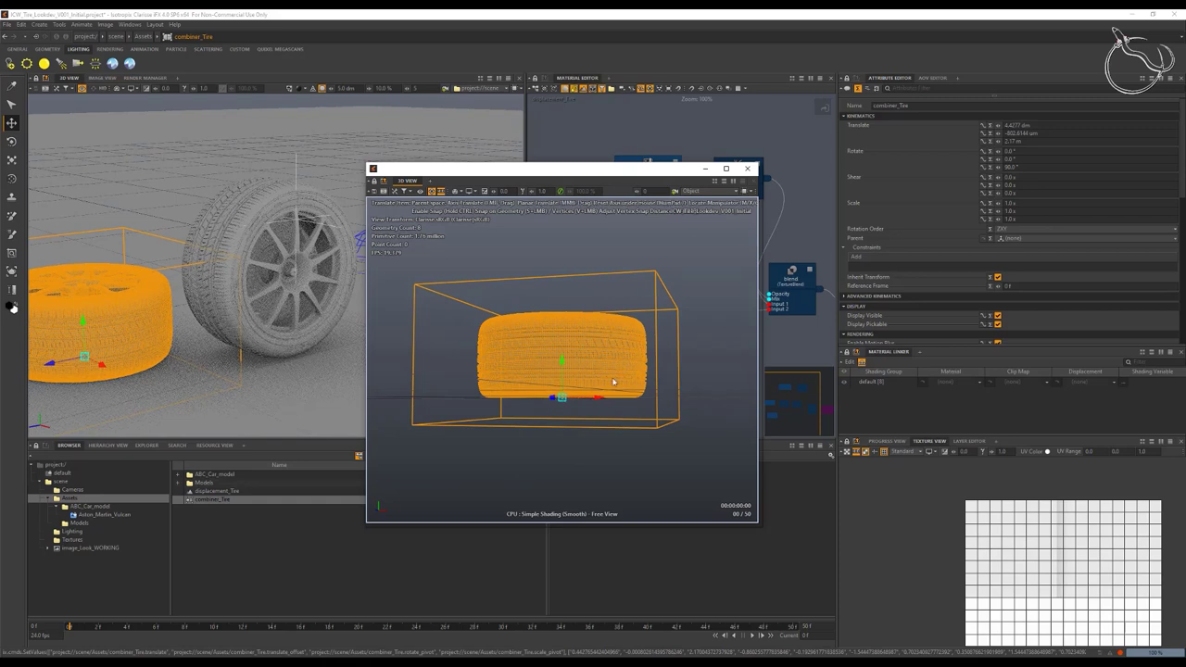
left_click(748, 169)
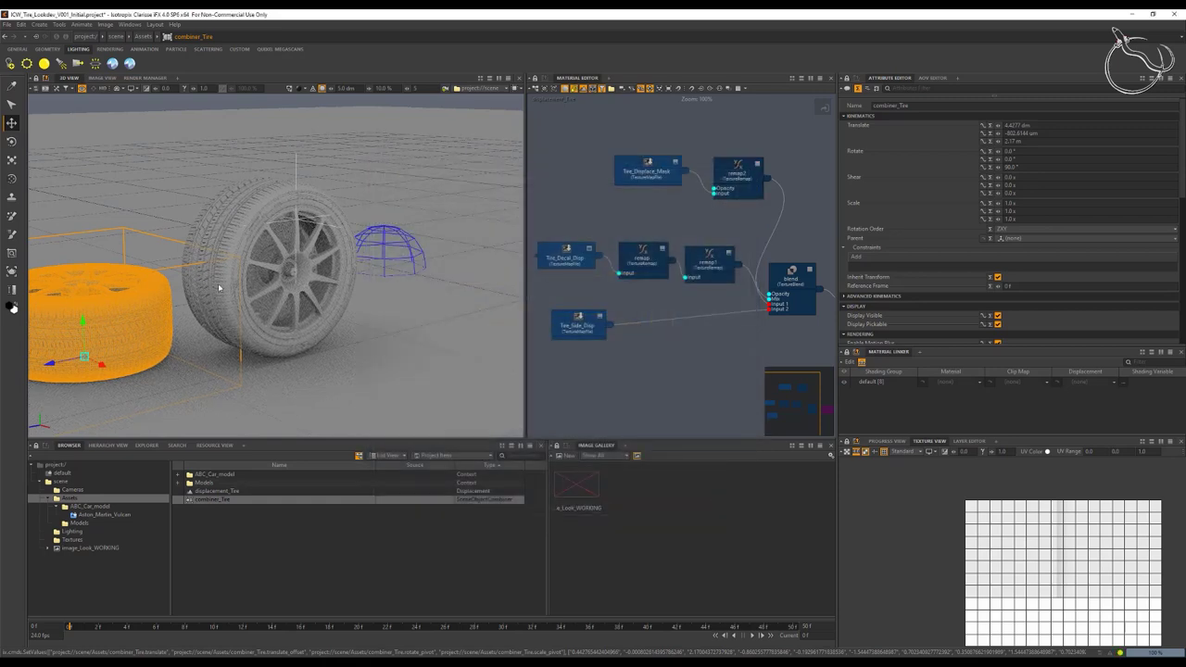
Step: Move the flat combiner_Tire closer to the upright wheel, to about X 3.42 dm and Z 1.83 m, and duplicate it
left_click_drag(60, 367, 139, 344)
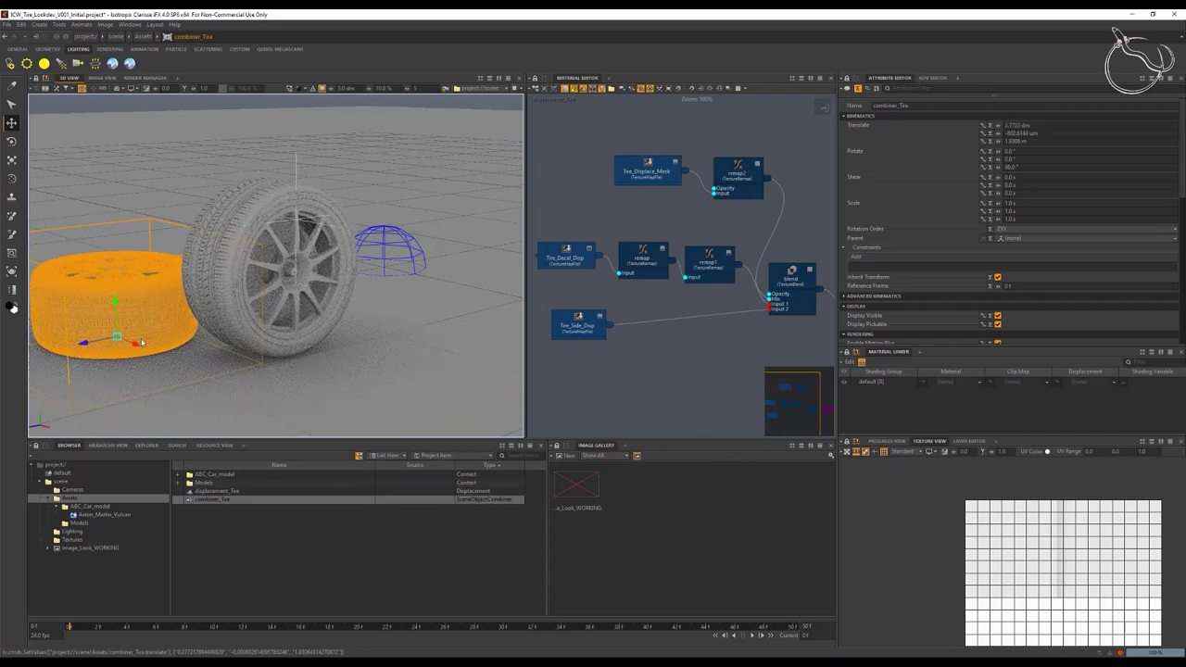
left_click_drag(223, 326, 130, 315, "alt")
left_click(223, 501)
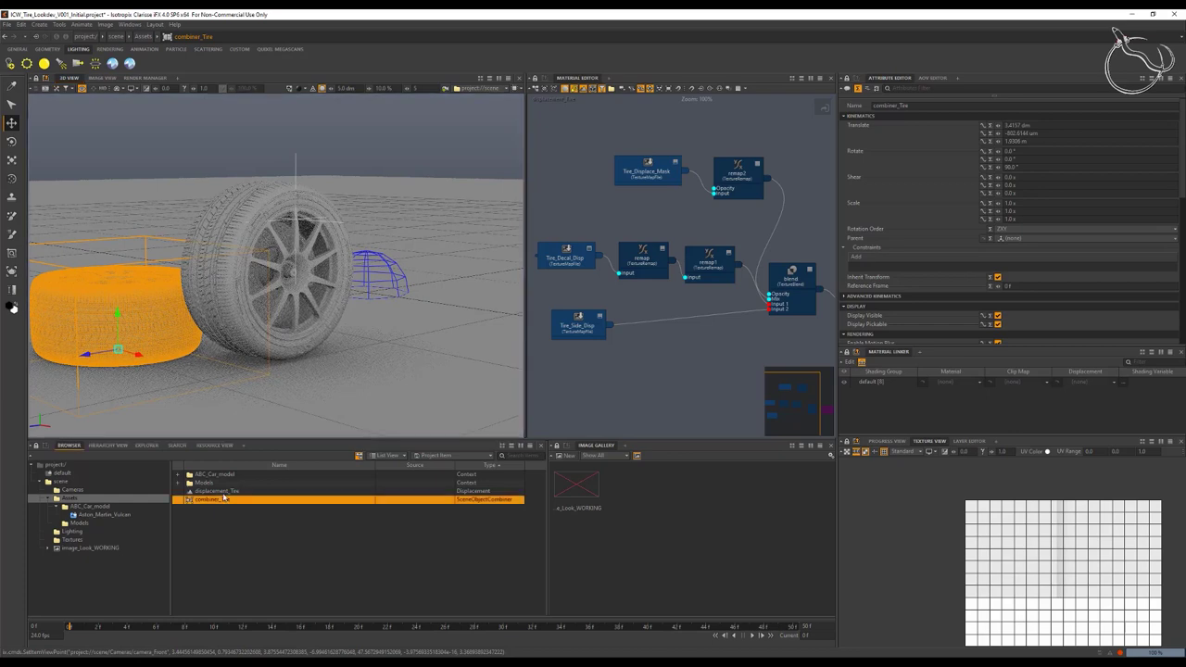
key("ctrl+c")
key("ctrl+v")
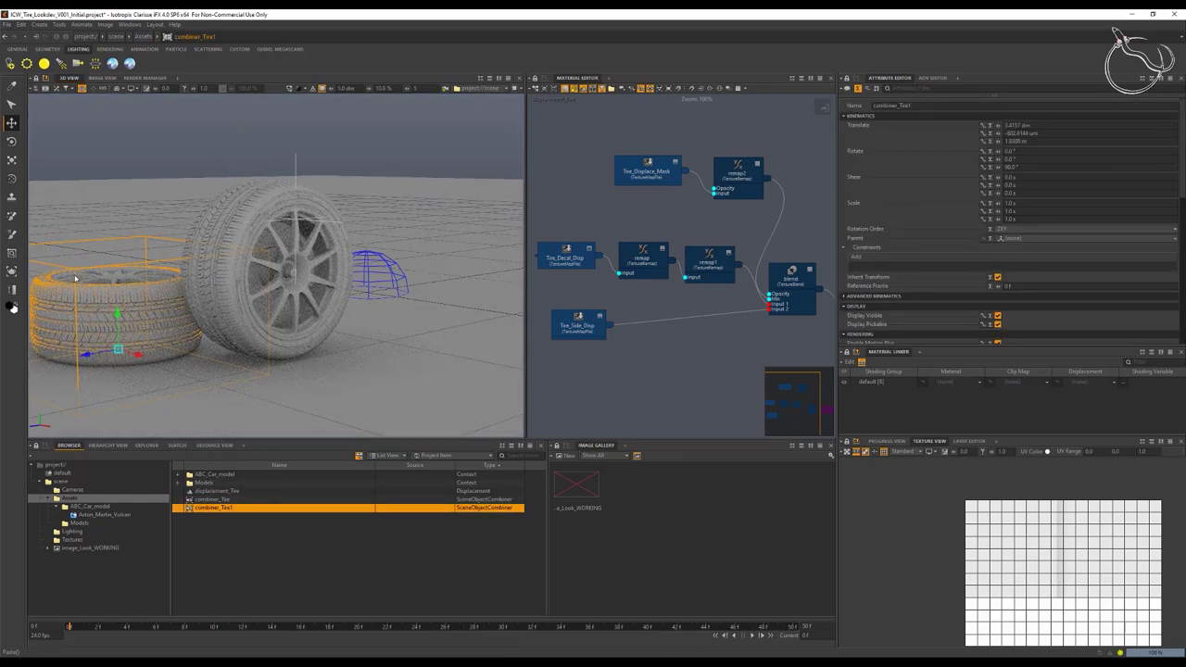
Step: Stack the duplicated wheel on top of the flat one, slightly offset at about 3.1 dm height, and rotate it around its vertical axis
left_click_drag(104, 276, 162, 259)
left_click_drag(56, 306, 106, 286, "alt")
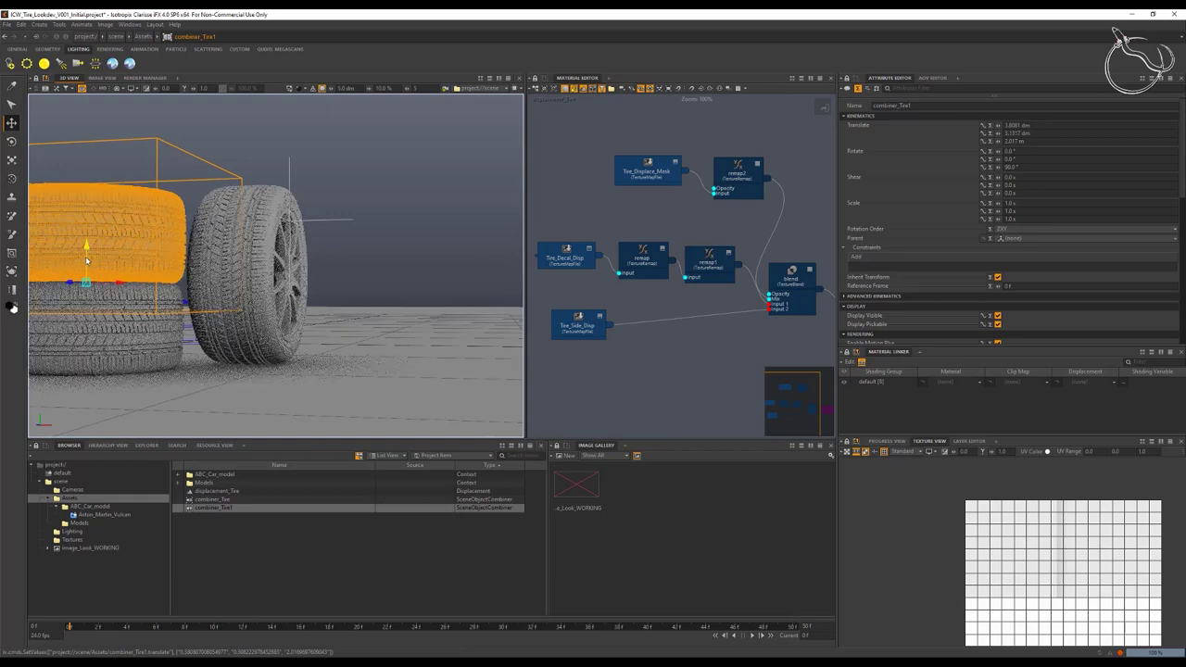
left_click_drag(87, 261, 138, 246, "alt")
key("e")
left_click(11, 106)
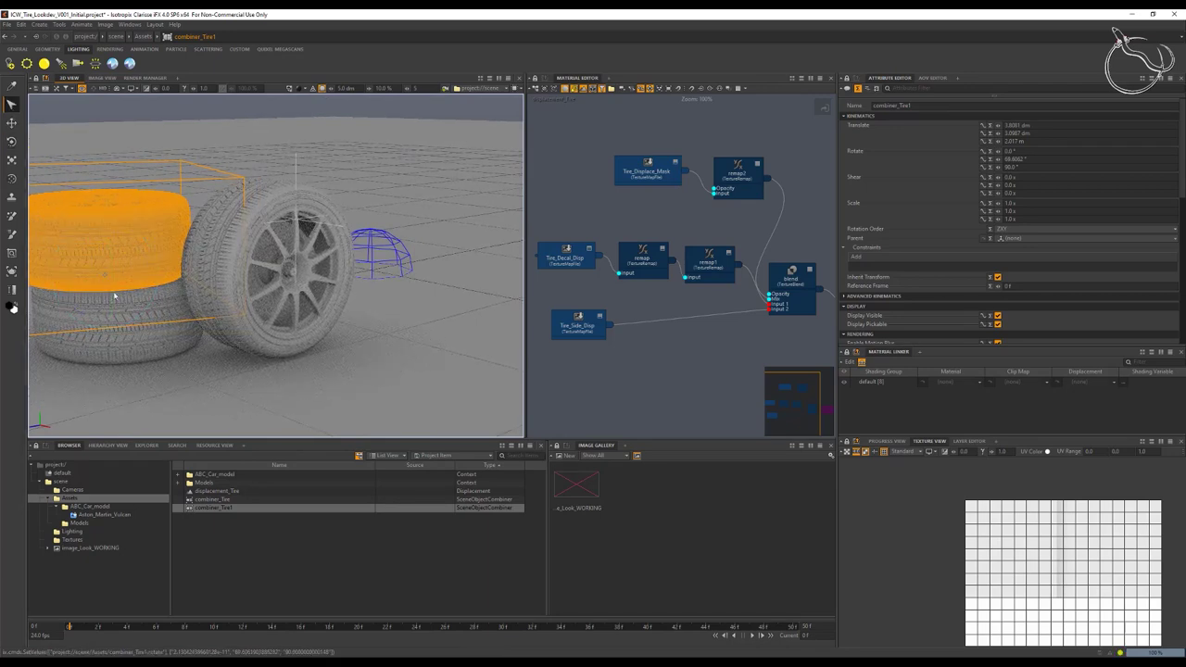
Step: Duplicate the wheel again and stack the copy on top at about 6.3 dm height, slightly offset and rotated around its vertical axis
key("ctrl+v")
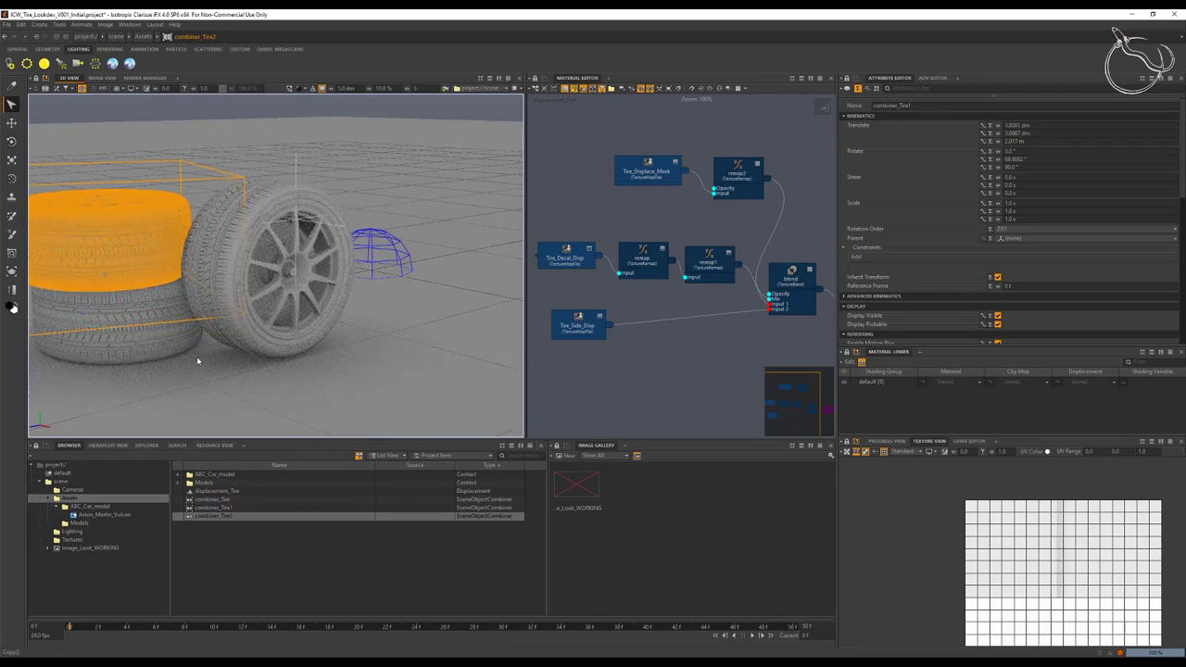
left_click(11, 123)
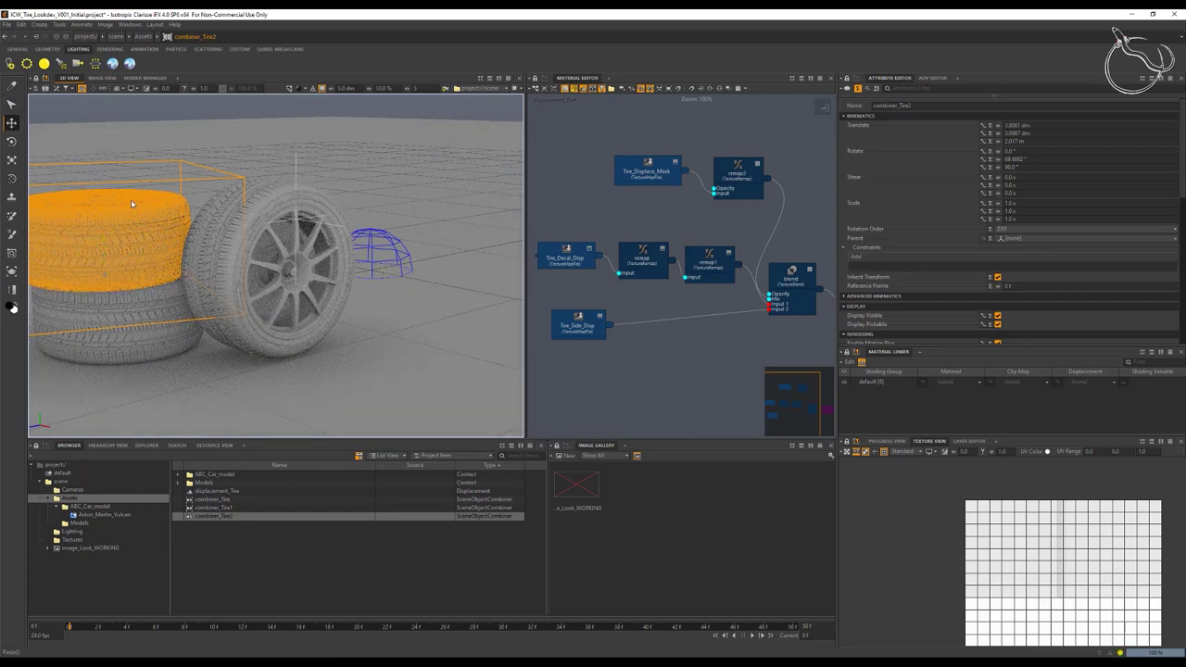
left_click_drag(131, 203, 223, 121)
left_click_drag(155, 208, 121, 176)
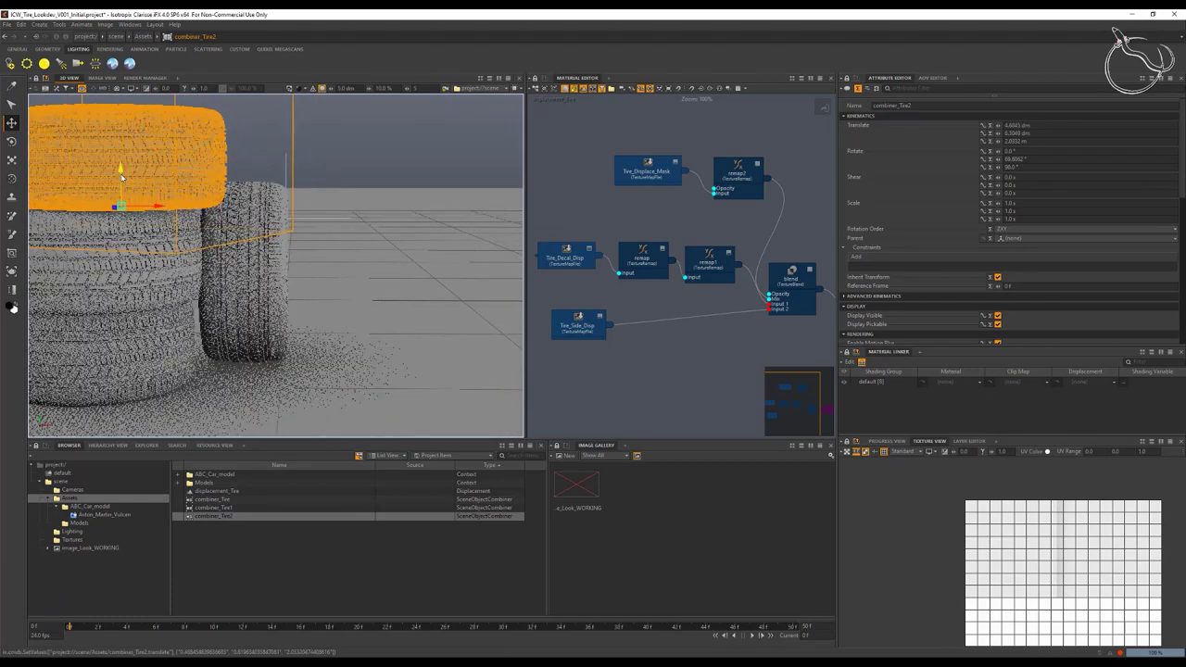
scroll(125, 208, "down", 3)
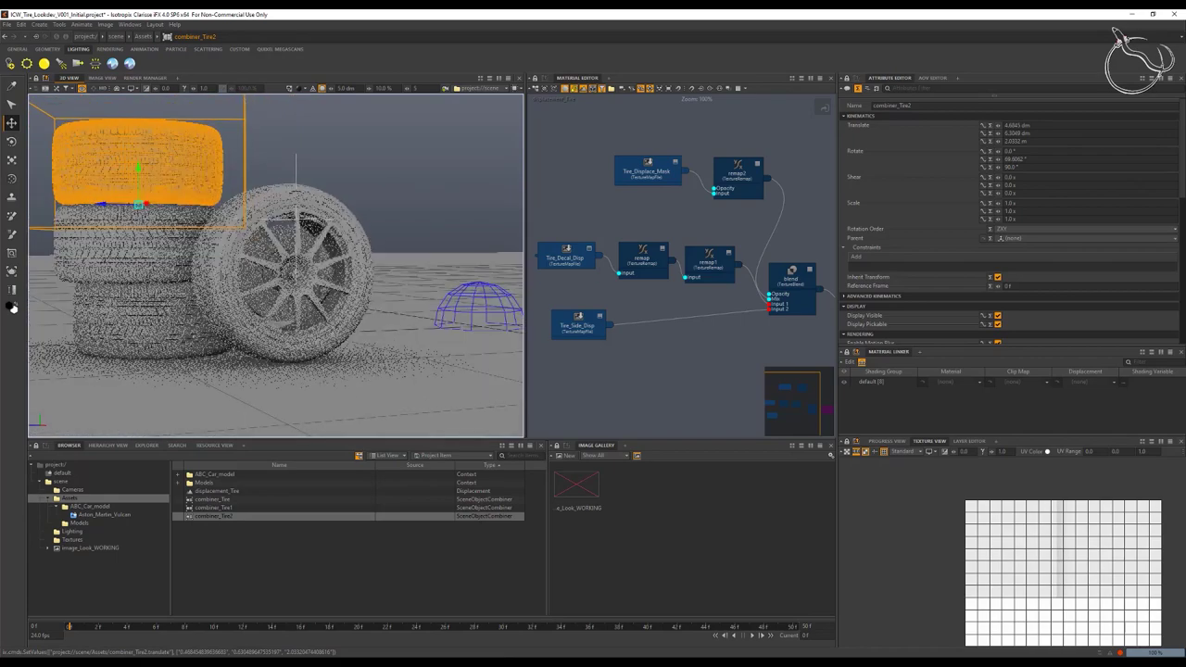
left_click_drag(108, 206, 159, 203)
key("e")
Step: Duplicate all three stacked wheels, move the copies behind the upright wheel to about Z 1.14 m, and rotate them around their vertical axes
left_click(219, 499, "shift")
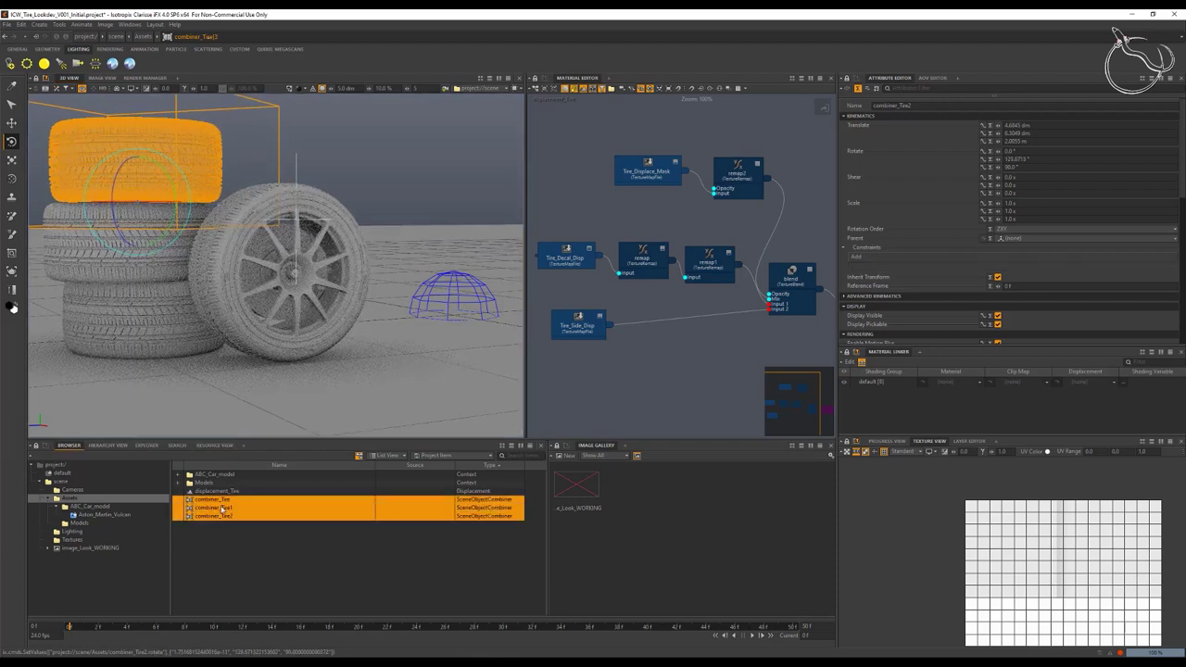
key("ctrl+v")
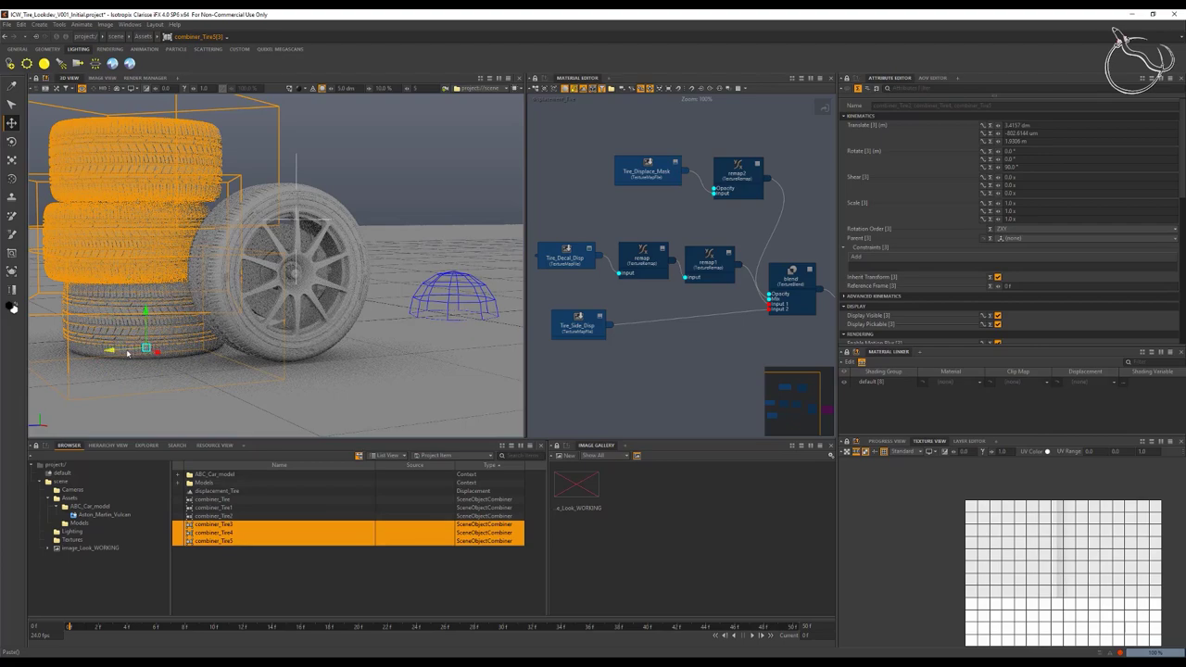
left_click_drag(128, 353, 332, 358)
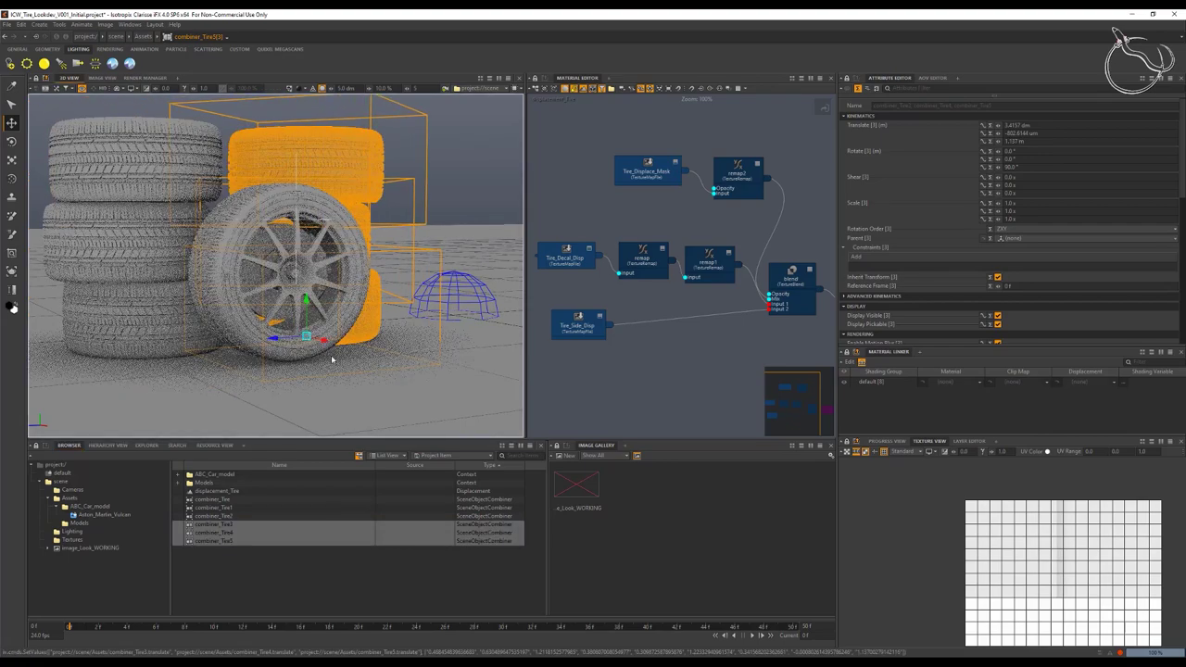
scroll(353, 359, "up", 3)
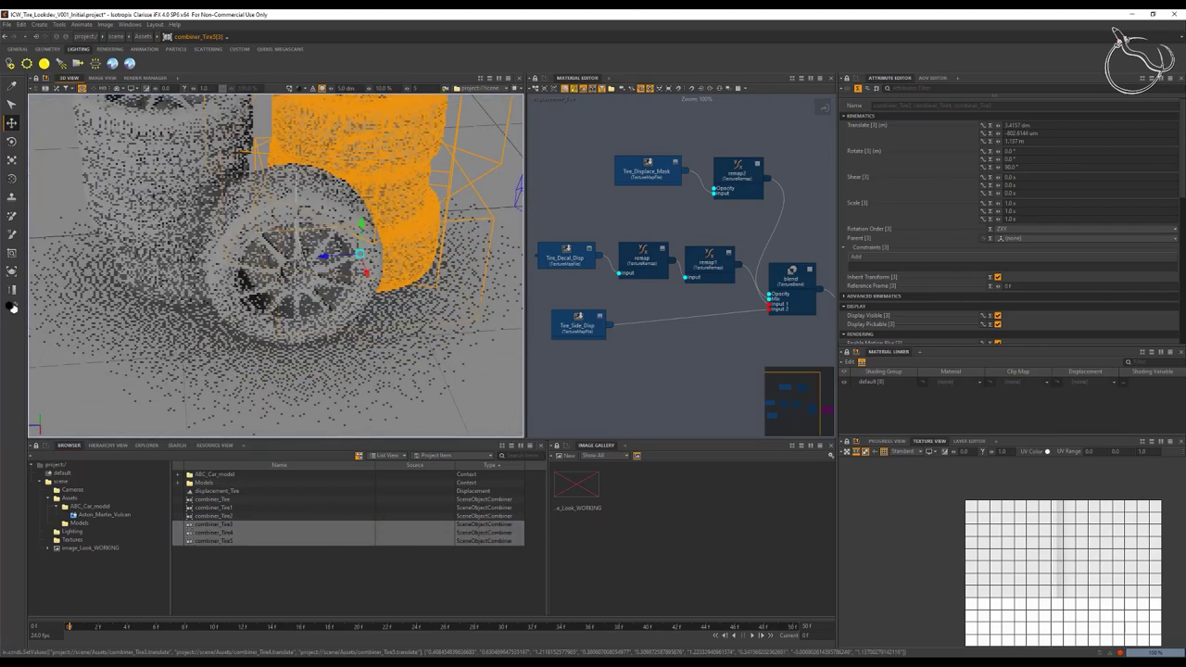
left_click_drag(463, 190, 478, 235, "alt")
key("e")
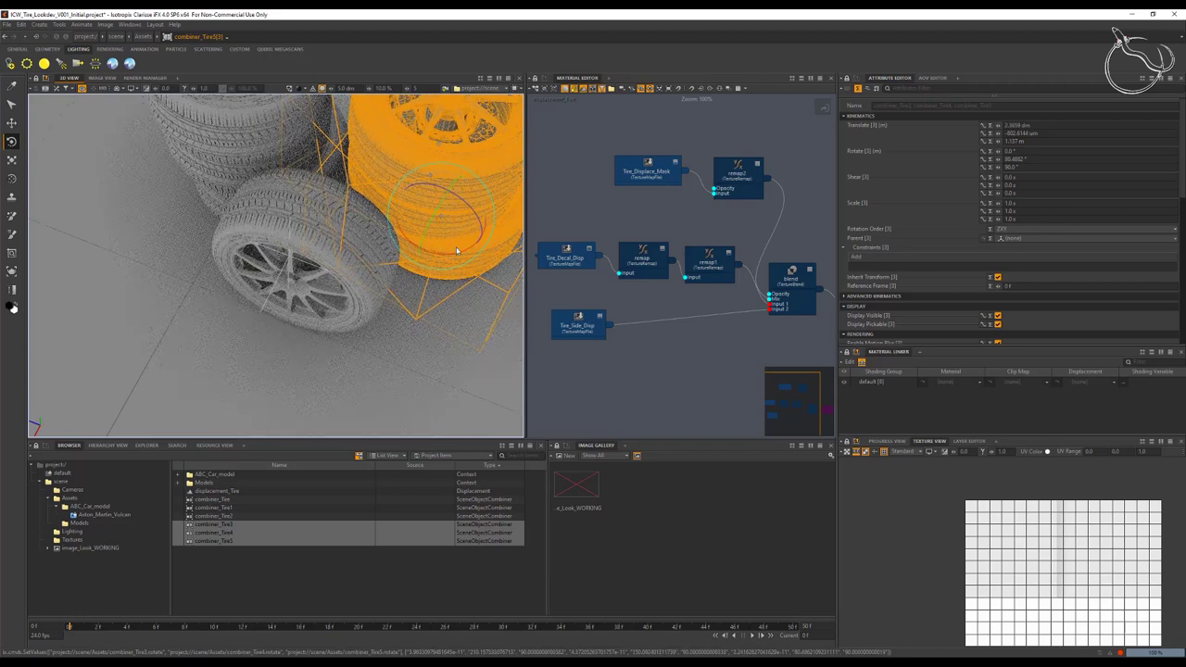
Step: Try to rotate and shift the top and middle wheels of the second stack individually
left_click(215, 534)
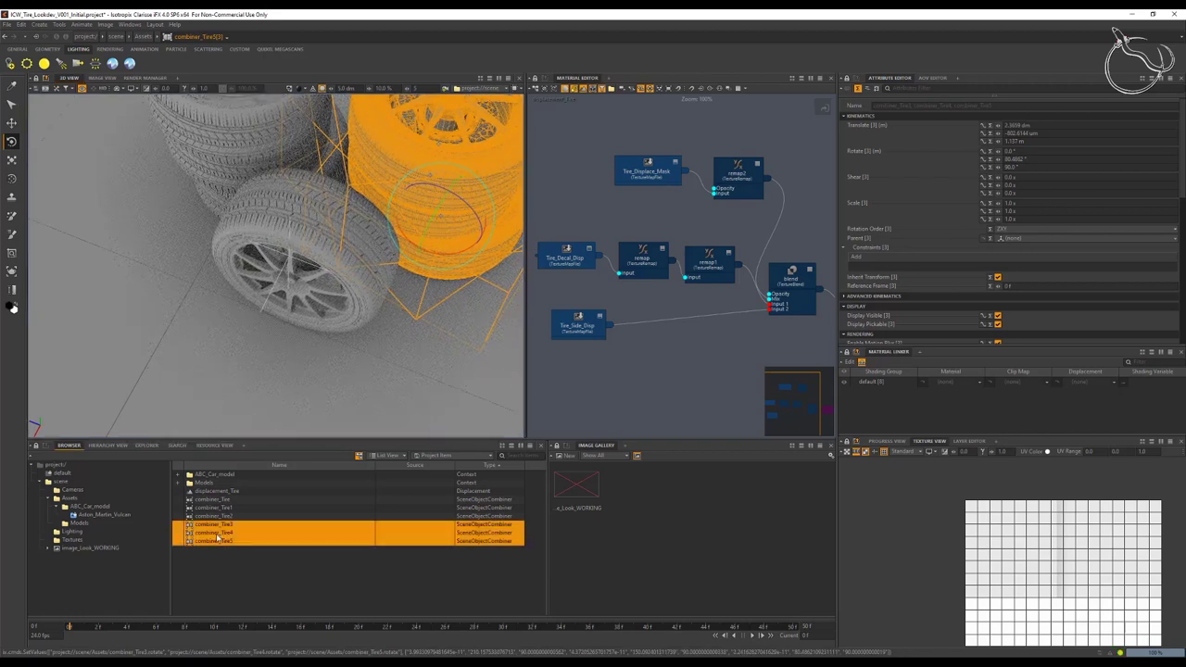
left_click_drag(435, 231, 423, 146)
left_click(477, 184)
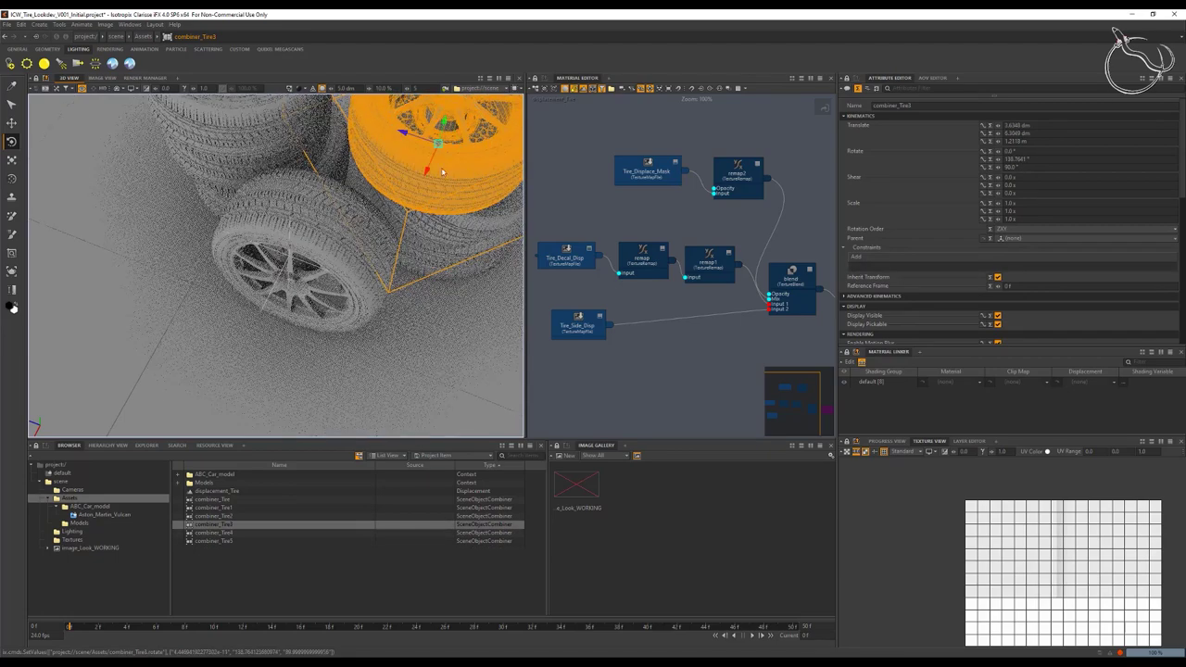
key("w")
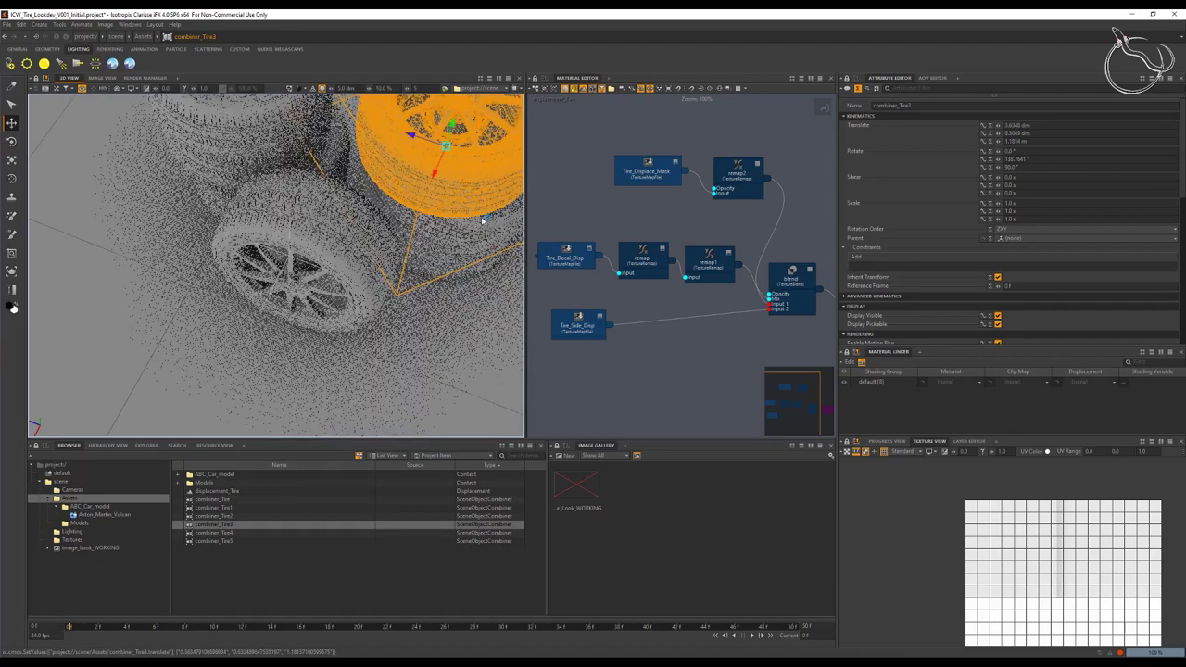
left_click(432, 215)
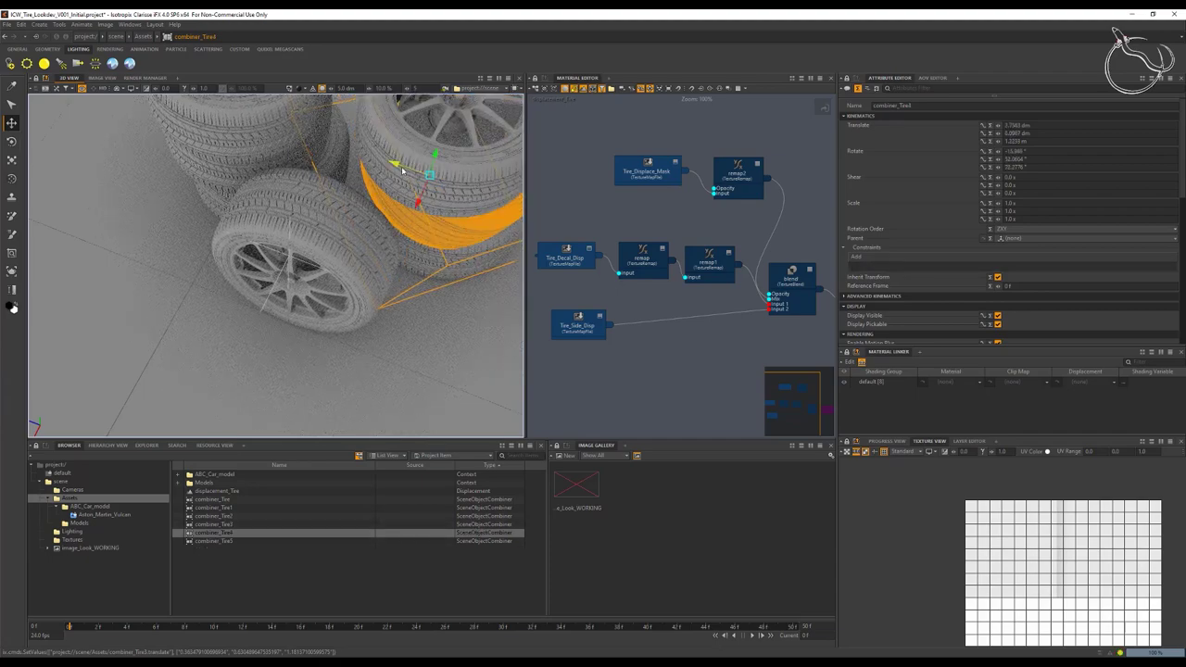
left_click_drag(402, 170, 491, 130)
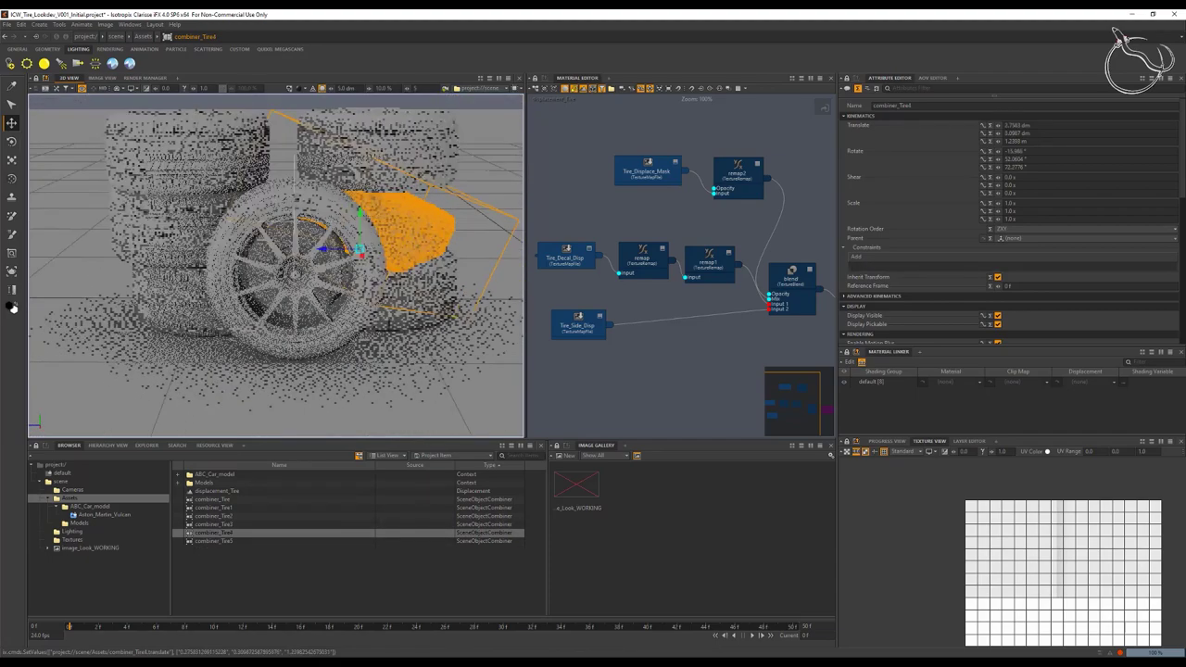
Step: Undo the recent rotations and moves of the second stack's top and middle wheels
key("ctrl+z")
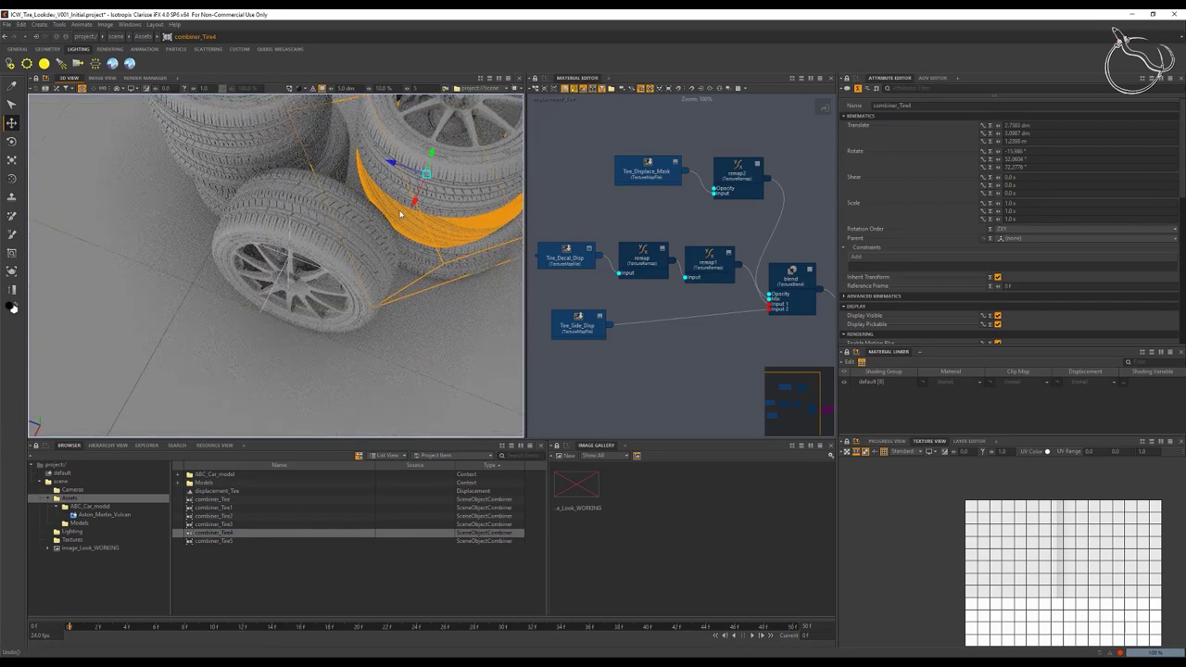
key("ctrl+z")
key("ctrl+z")
key("ctrl+z")
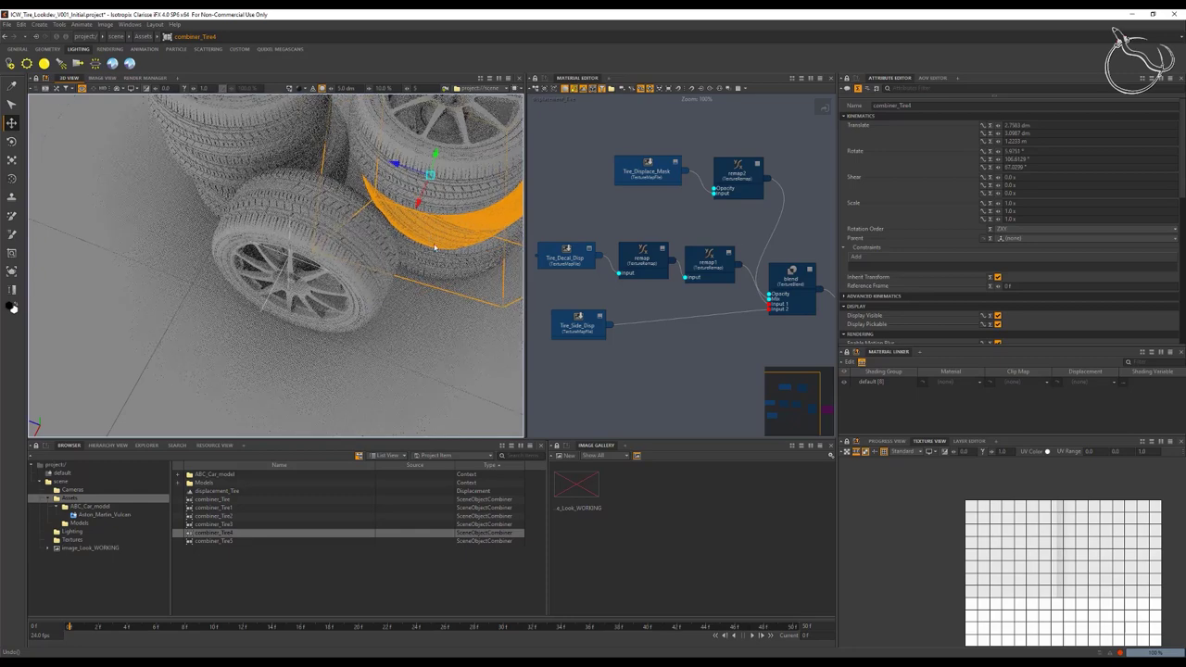
key("ctrl+z")
key("ctrl+z")
key("ctrl+z")
key("ctrl+z")
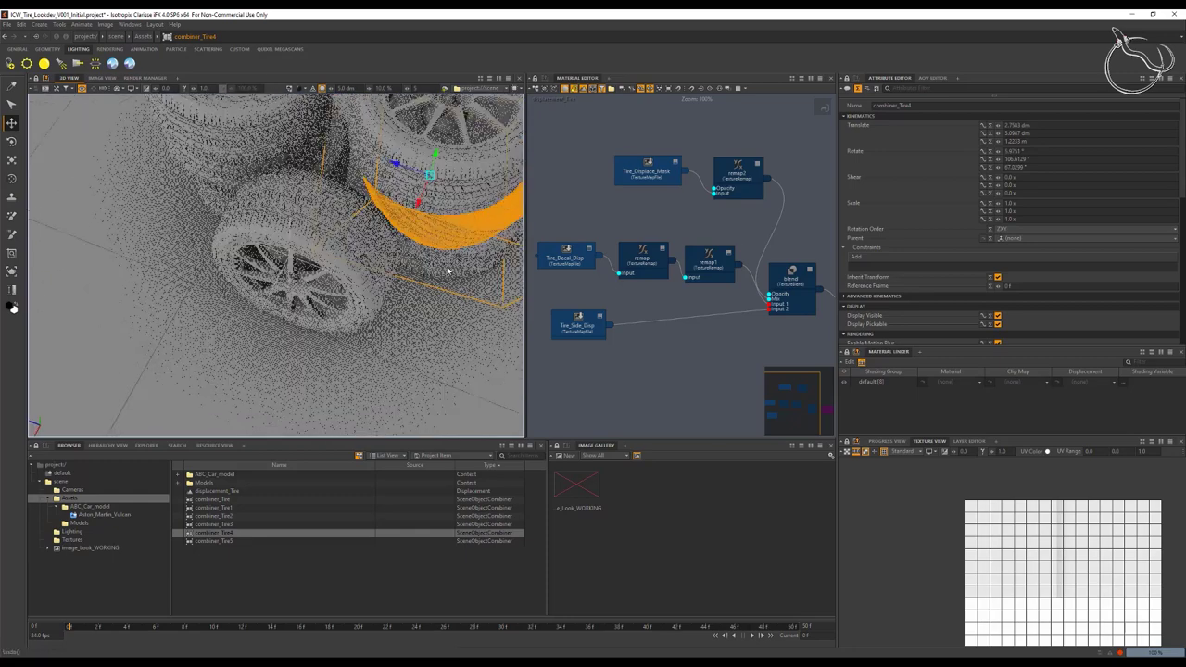
Step: Rotate combiner_Tire4 to about -143° and combiner_Tire3 to about -122° around Y, and shift the top wheel slightly along Z
left_click_drag(443, 269, 444, 241, "alt")
key("e")
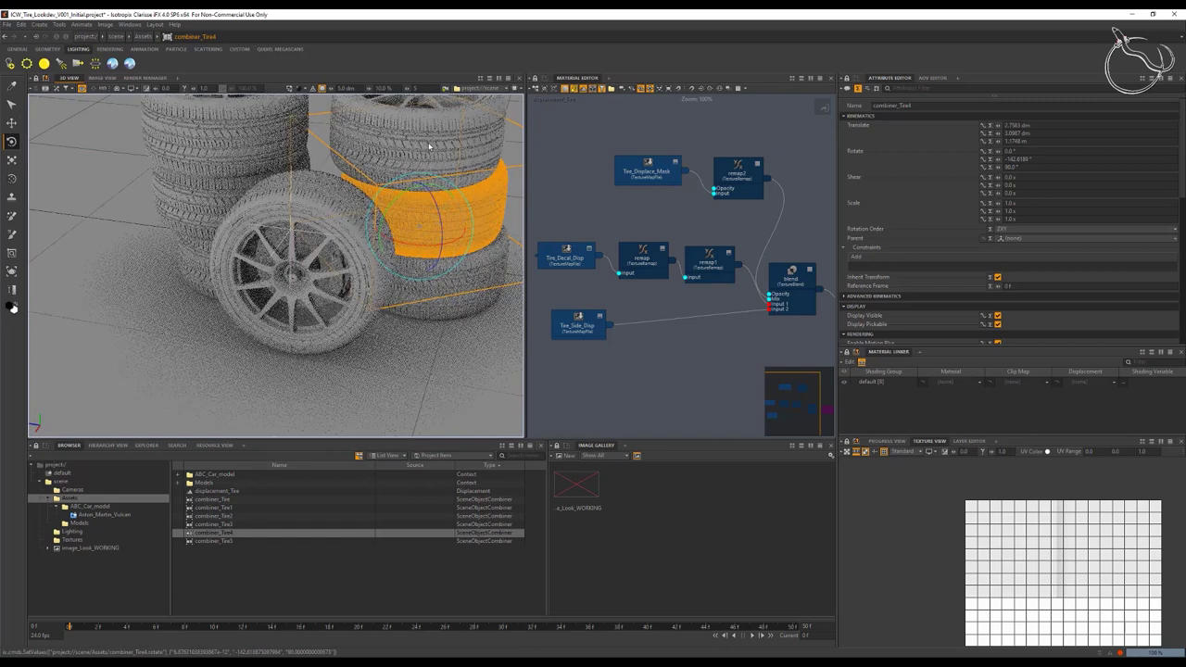
left_click(429, 144)
left_click_drag(397, 181, 425, 171)
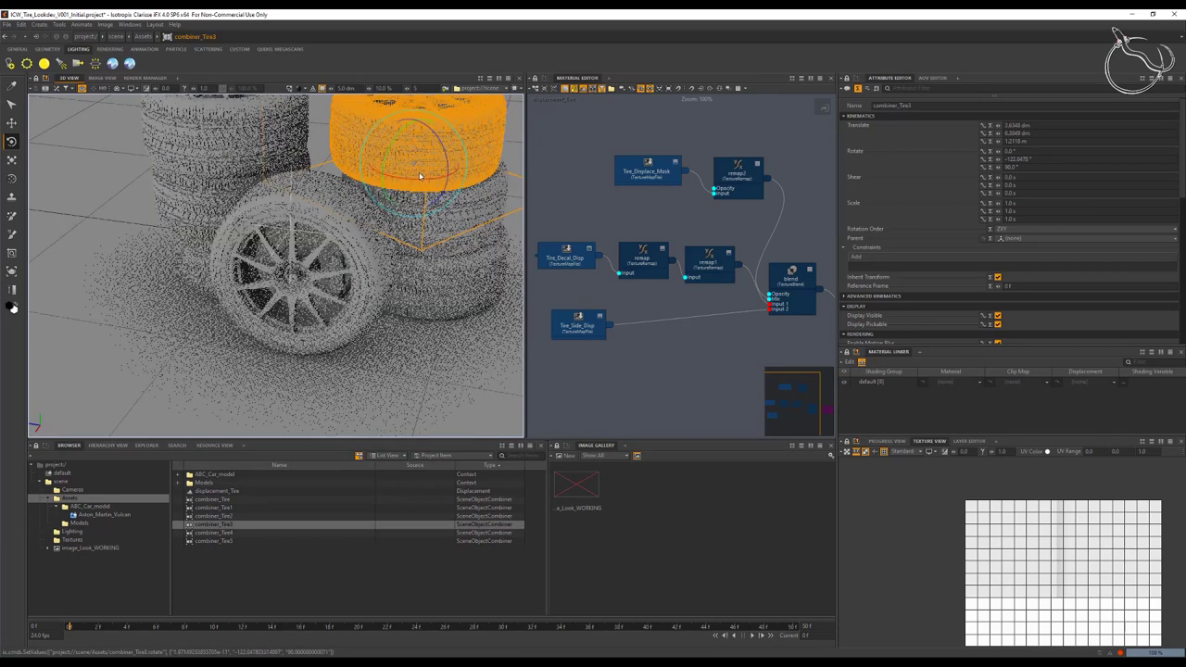
key("q")
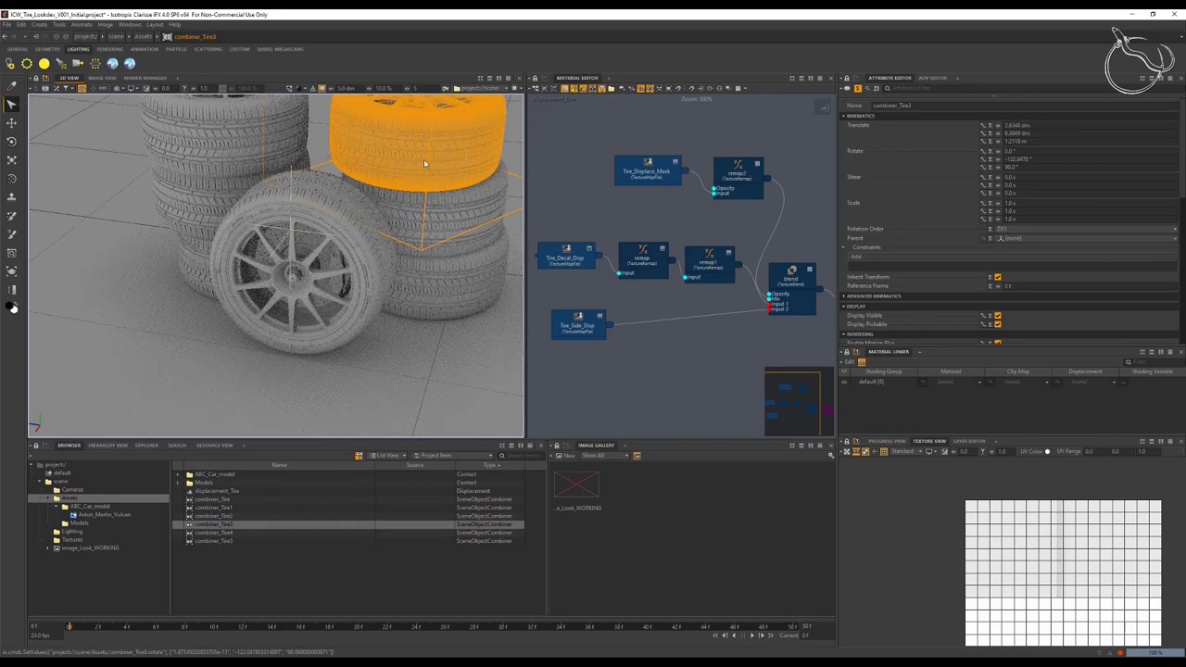
left_click_drag(377, 161, 391, 160)
left_click_drag(331, 342, 365, 287, "alt")
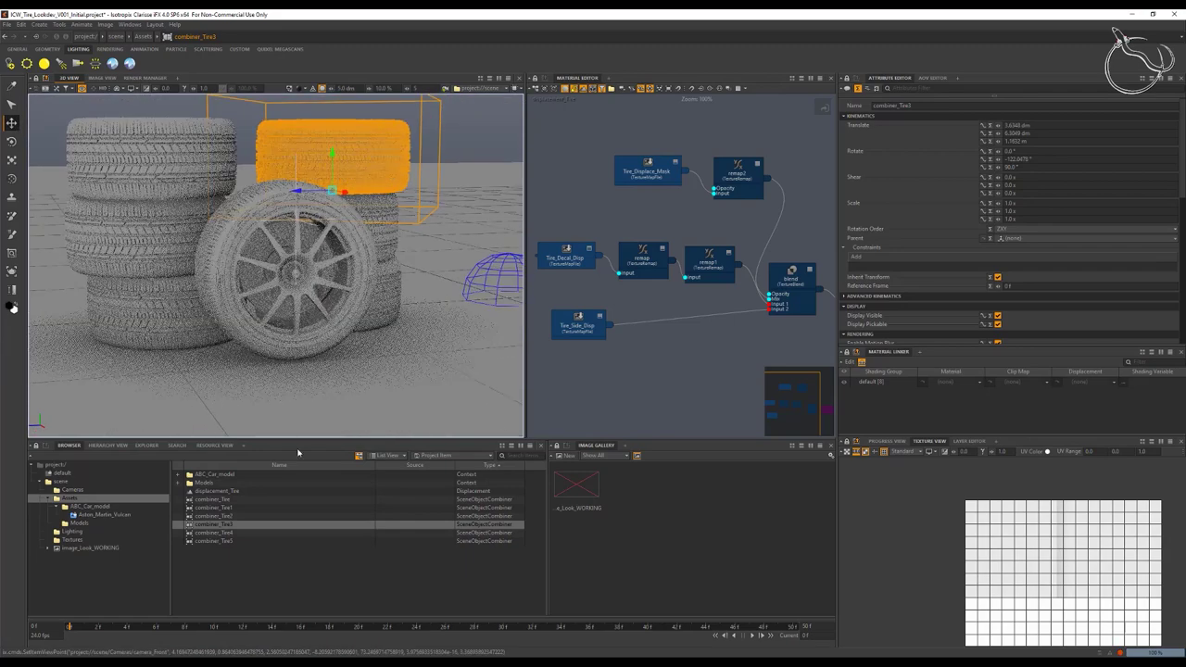
Step: Duplicate combiner_Tire and move the copy to the free side of the upright wheel, opposite the first stack
left_click(222, 500)
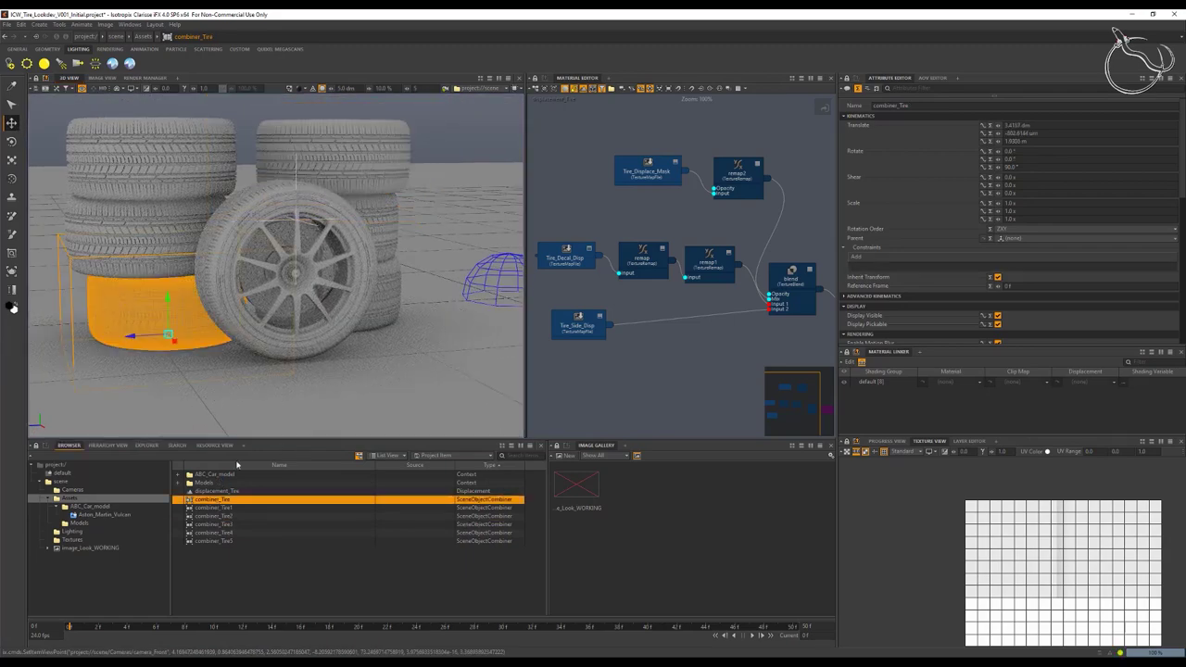
key("ctrl+z")
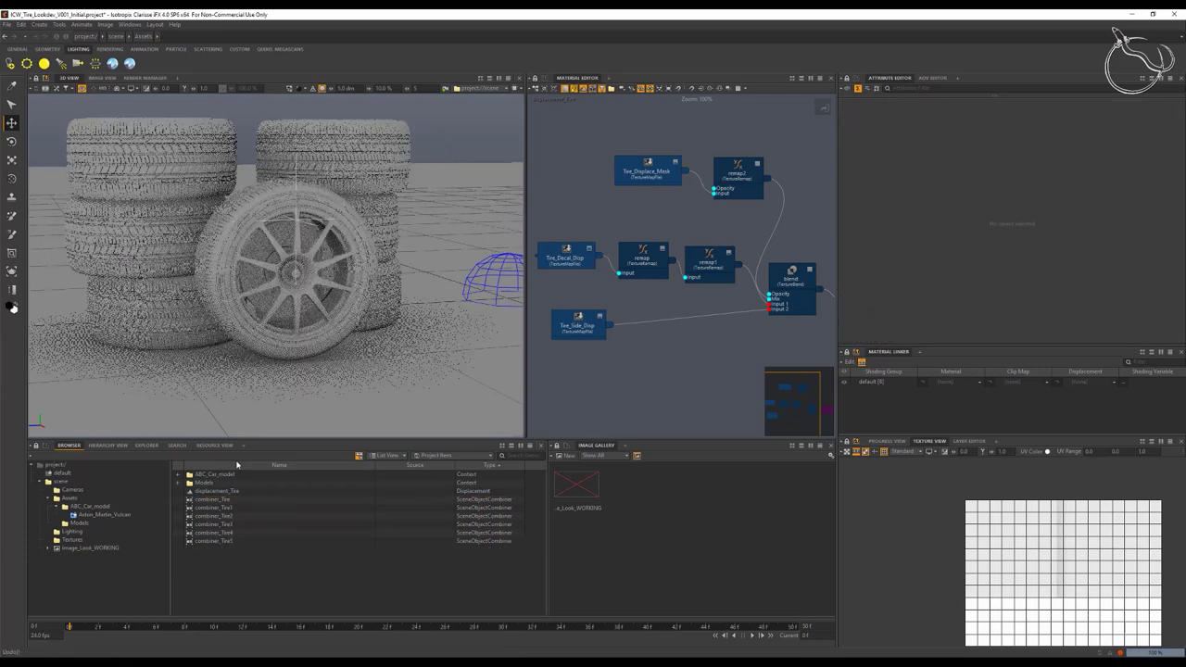
left_click(243, 500)
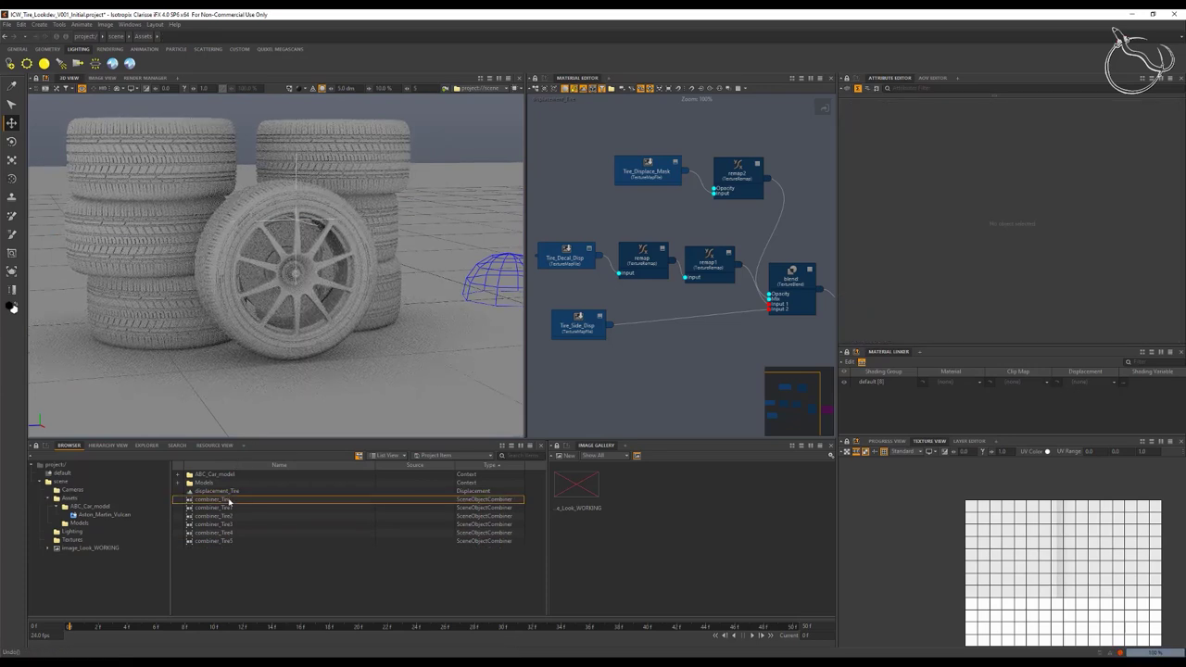
key("ctrl+d")
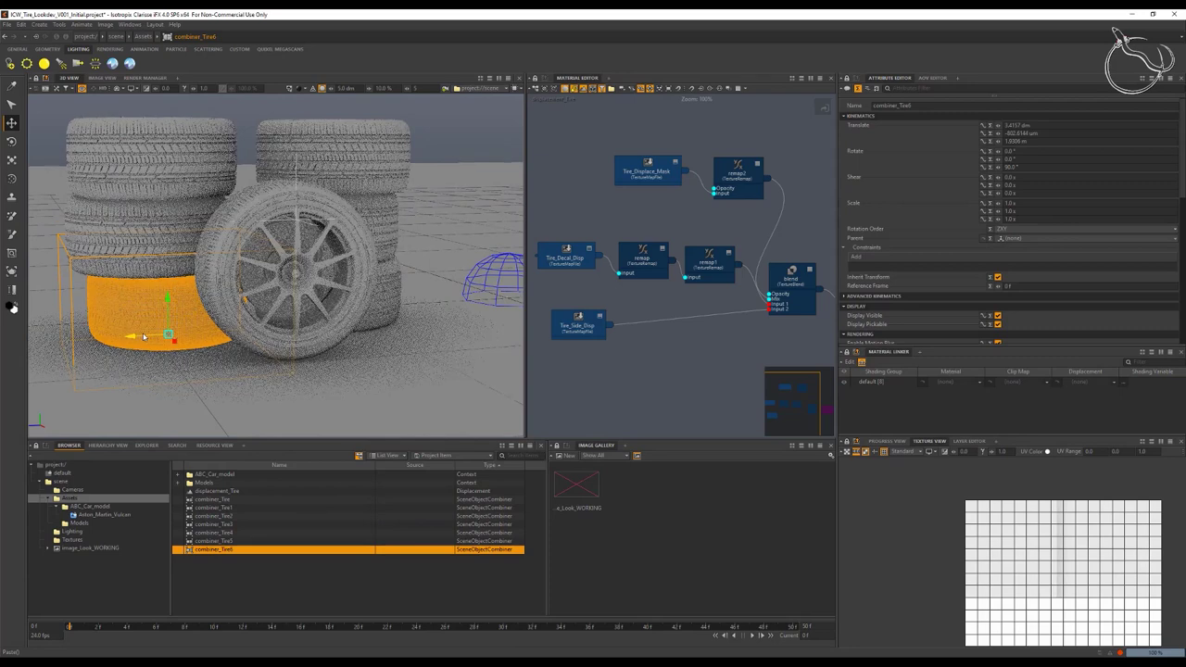
left_click_drag(176, 341, 426, 361)
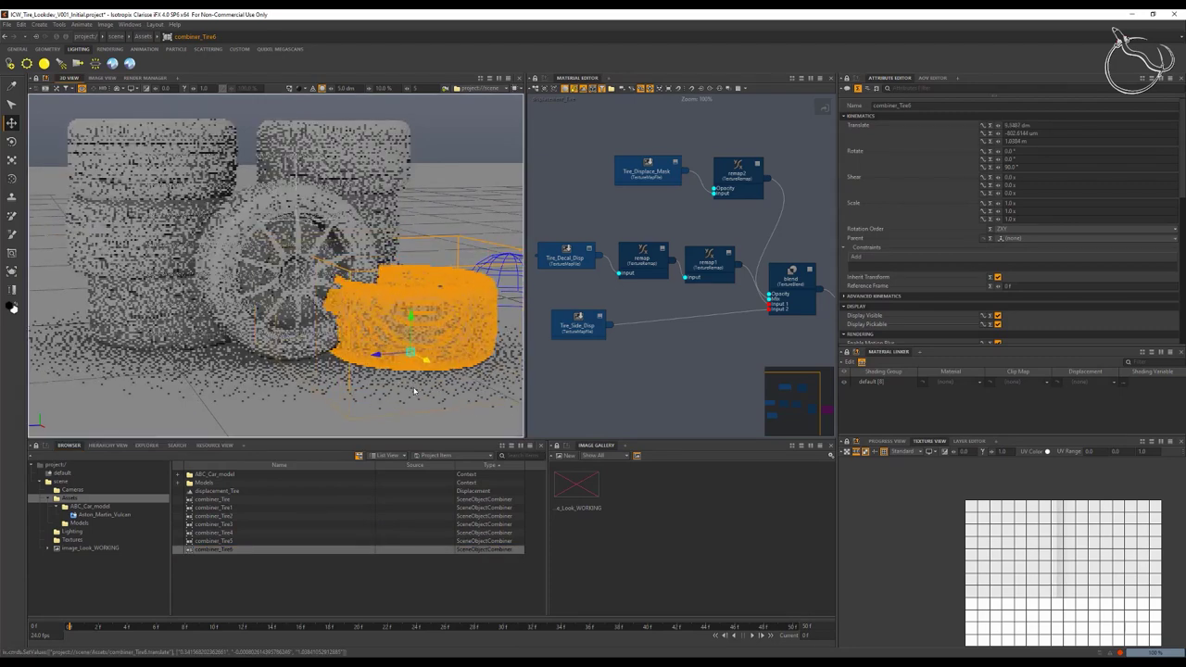
Step: Stand combiner_Tire6 upright by setting its Z rotation to 0°, and raise it above the floor
double_click(1010, 167)
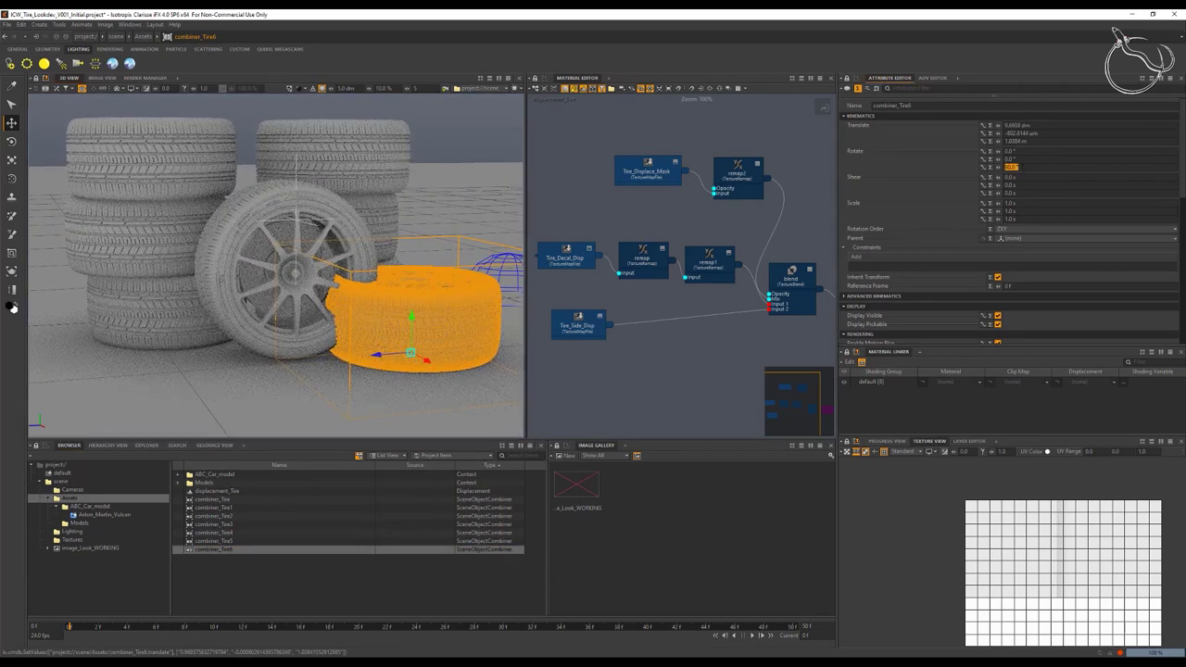
type("0")
key("Return")
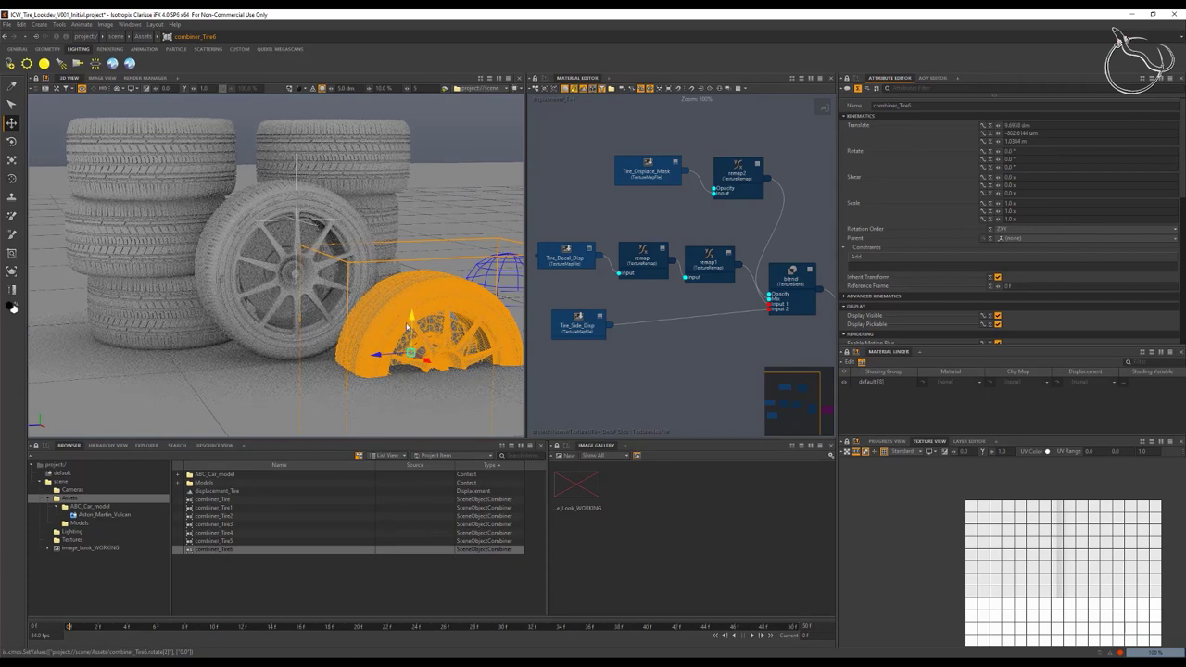
left_click_drag(411, 324, 415, 242)
Step: Turn combiner_Tire6 about 37° around Y and tilt it 28° around Z so that it leans back, and lower it toward the floor
left_click_drag(403, 313, 447, 209, "alt")
key("e")
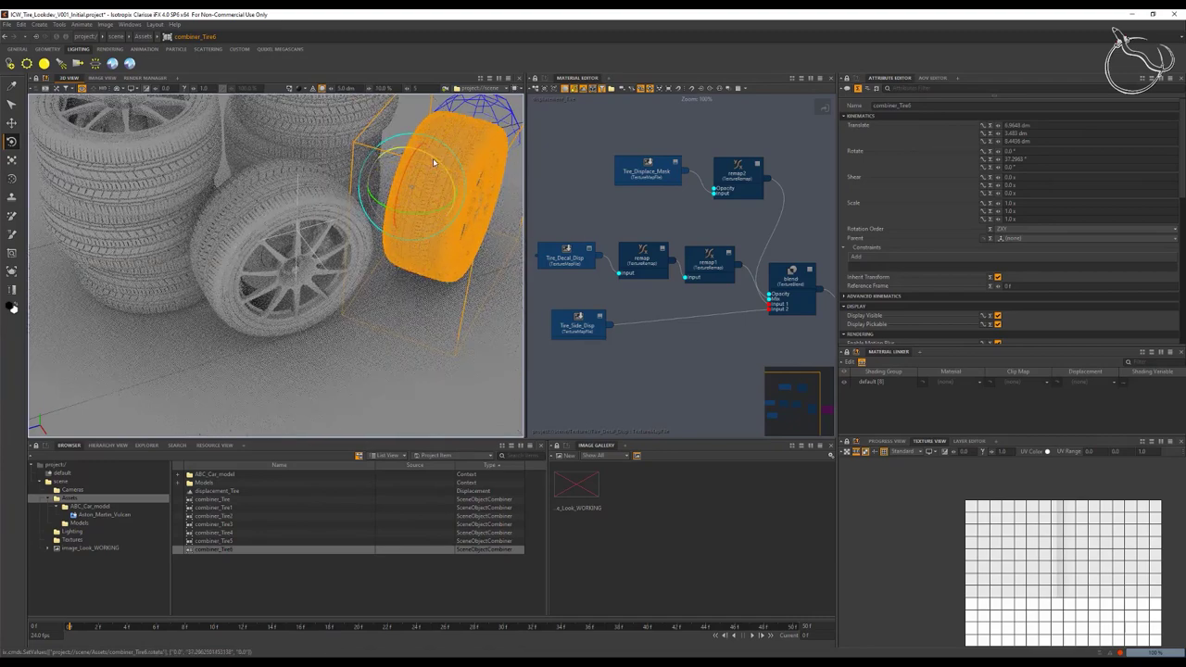
left_click_drag(433, 157, 408, 154)
left_click_drag(415, 157, 415, 212)
key("w")
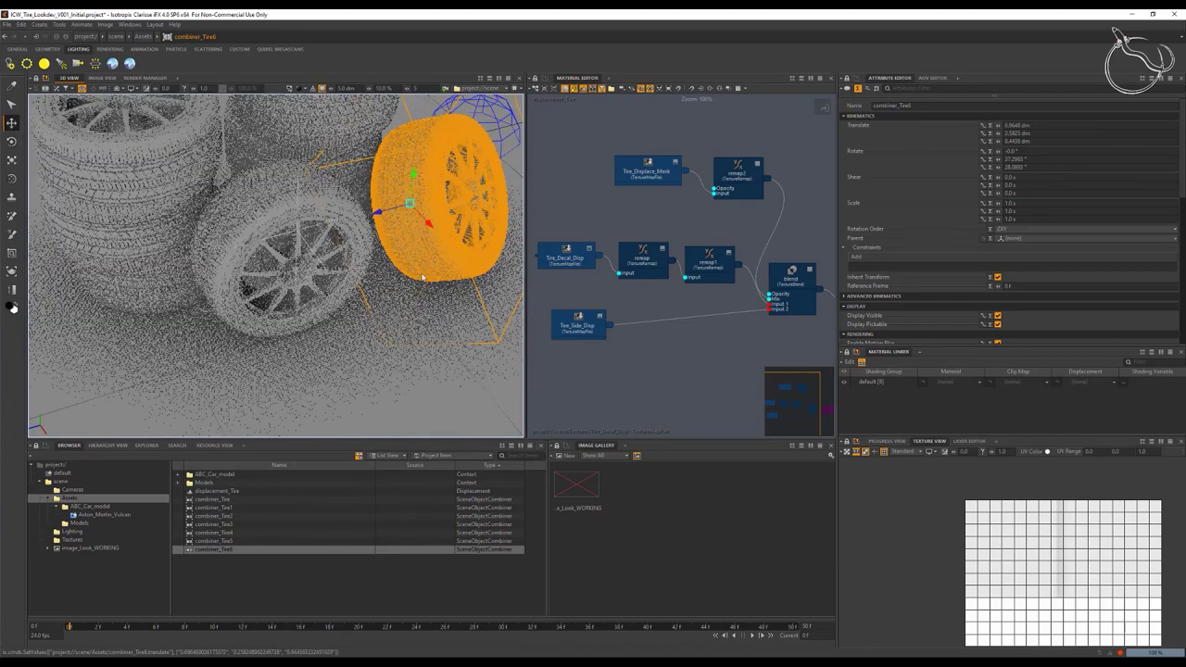
Step: Position the leaning combiner_Tire6 on the floor against the second stack, at about X 7.03 dm, Y 2.87 dm and Z 8.17 dm
left_click_drag(428, 371, 373, 347, "alt")
left_click(430, 293)
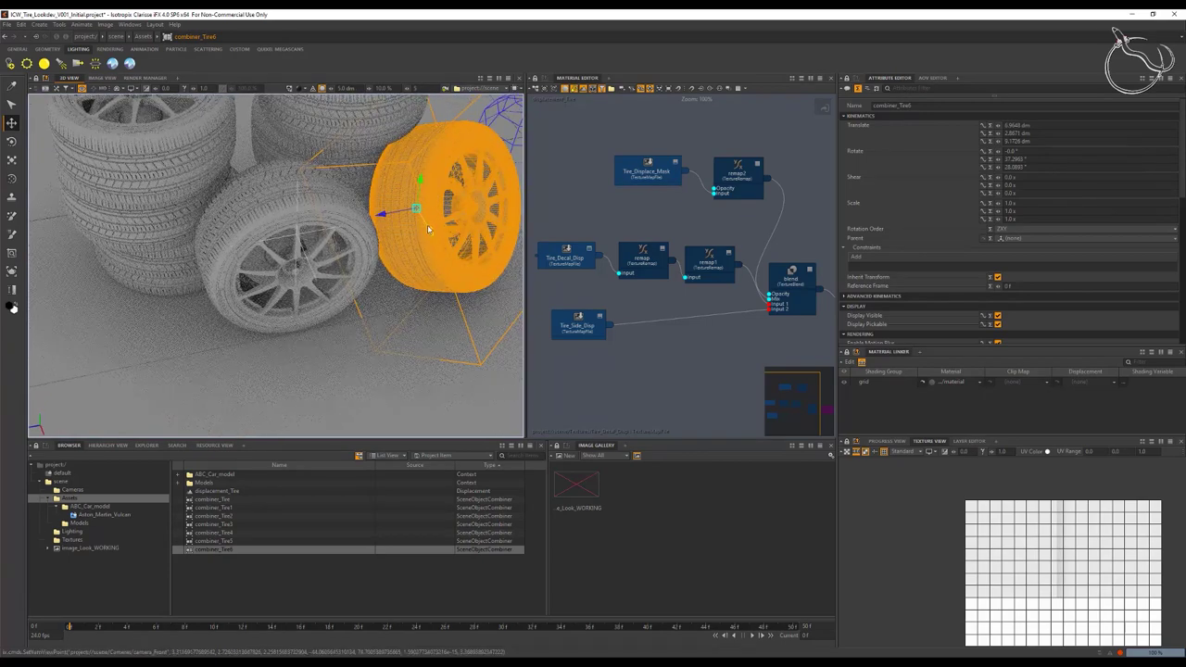
left_click_drag(428, 229, 330, 185)
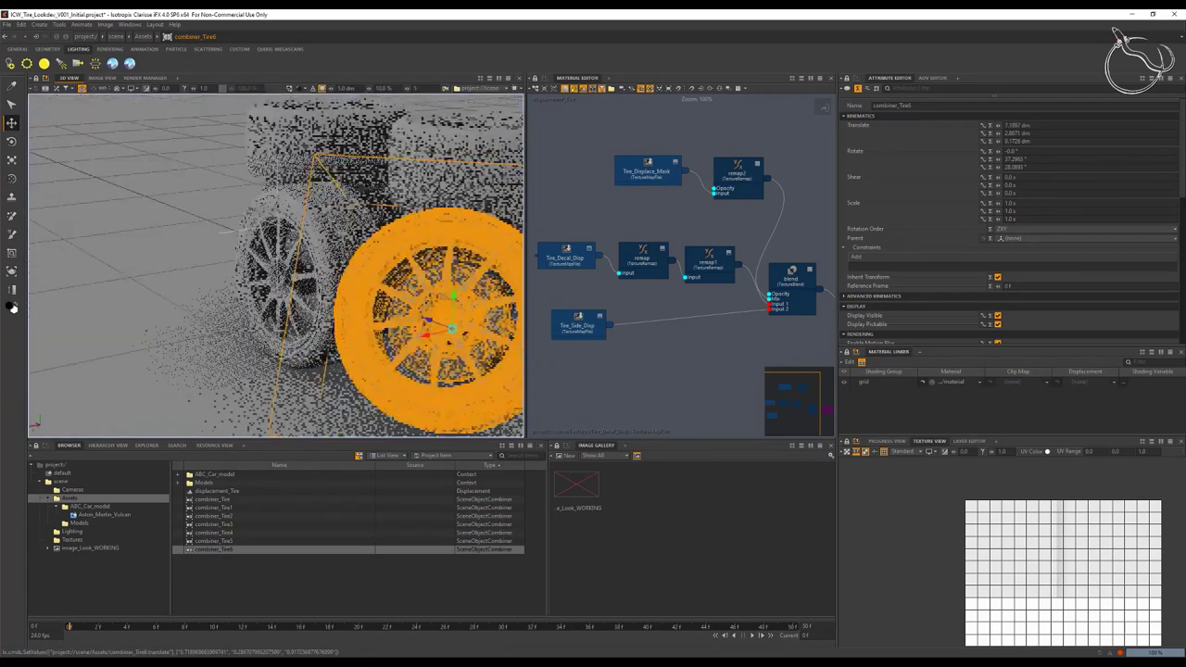
left_click_drag(450, 327, 324, 310, "alt")
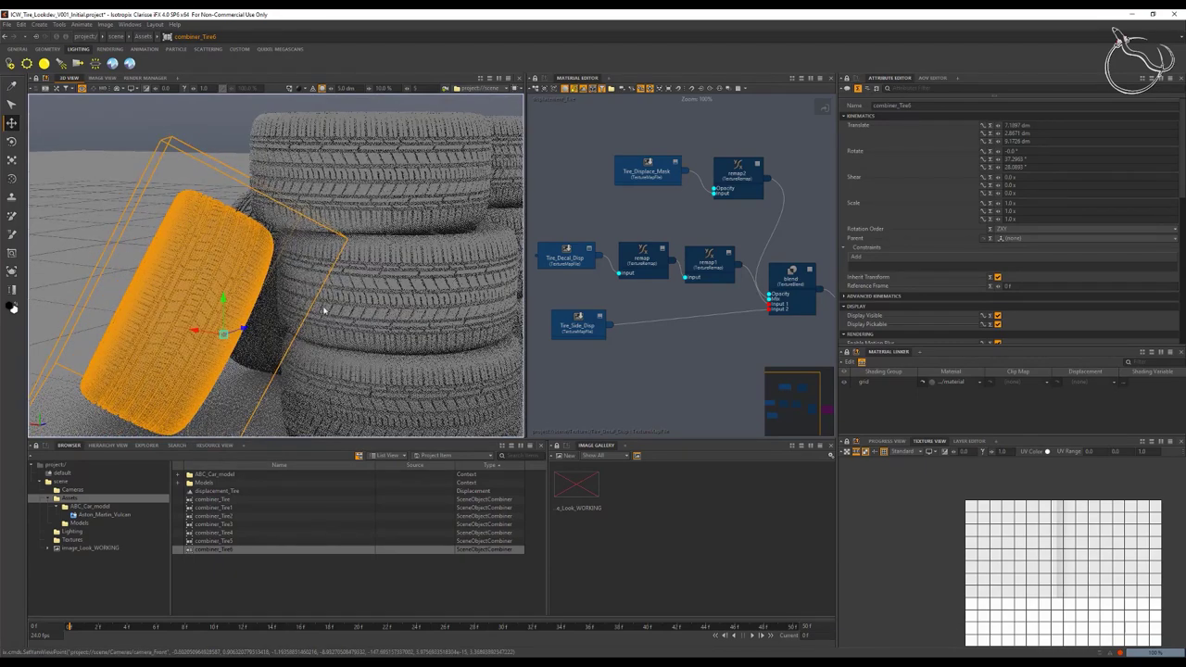
left_click_drag(197, 334, 222, 234)
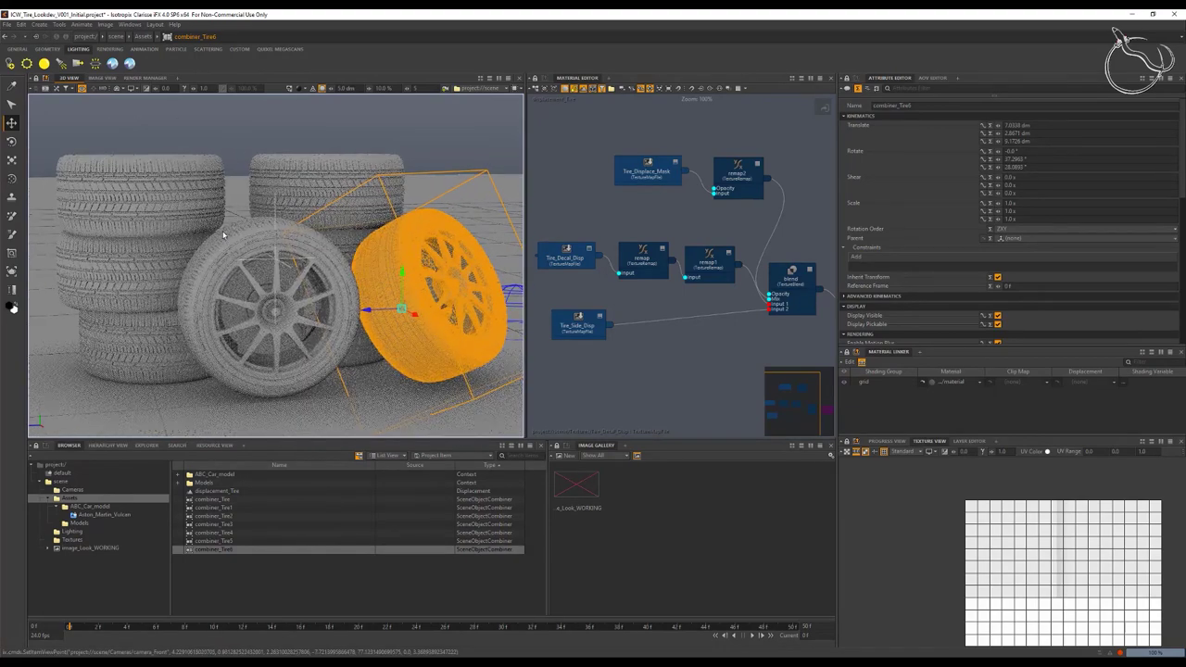
Step: Save the project and switch to the rendered image_Look_WORKING image
key("ctrl+s")
left_click(105, 77)
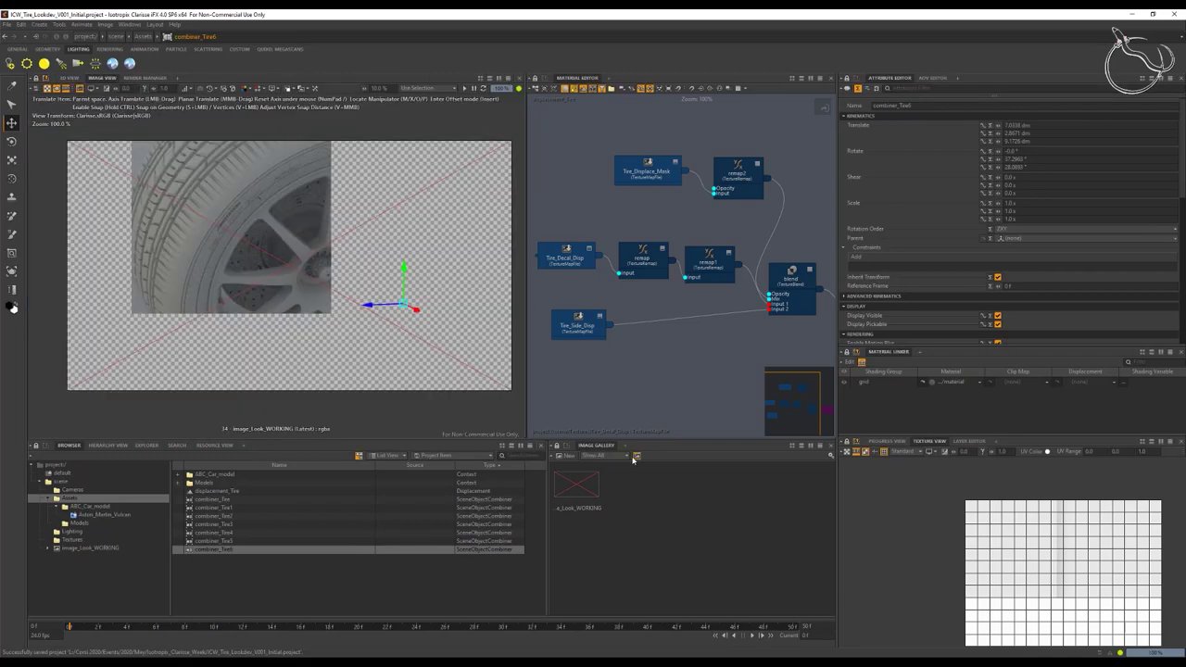
Step: Start the render of image_Look_WORKING and turn off the render region so that the whole wheel arrangement renders
left_click(576, 487)
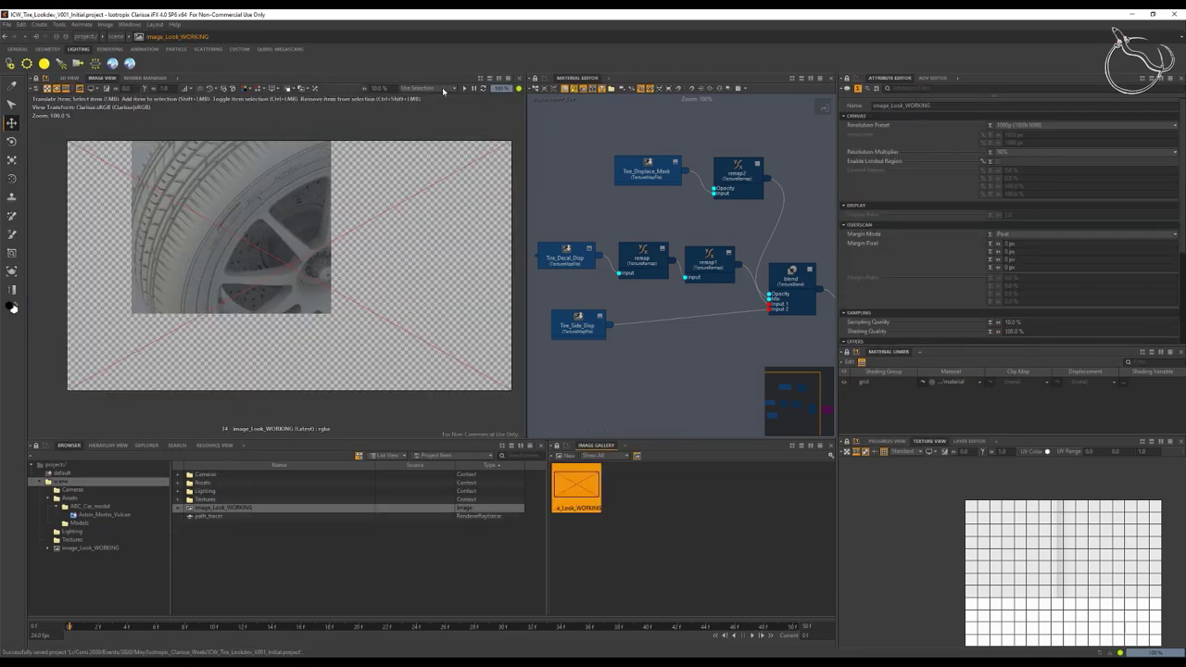
left_click(464, 88)
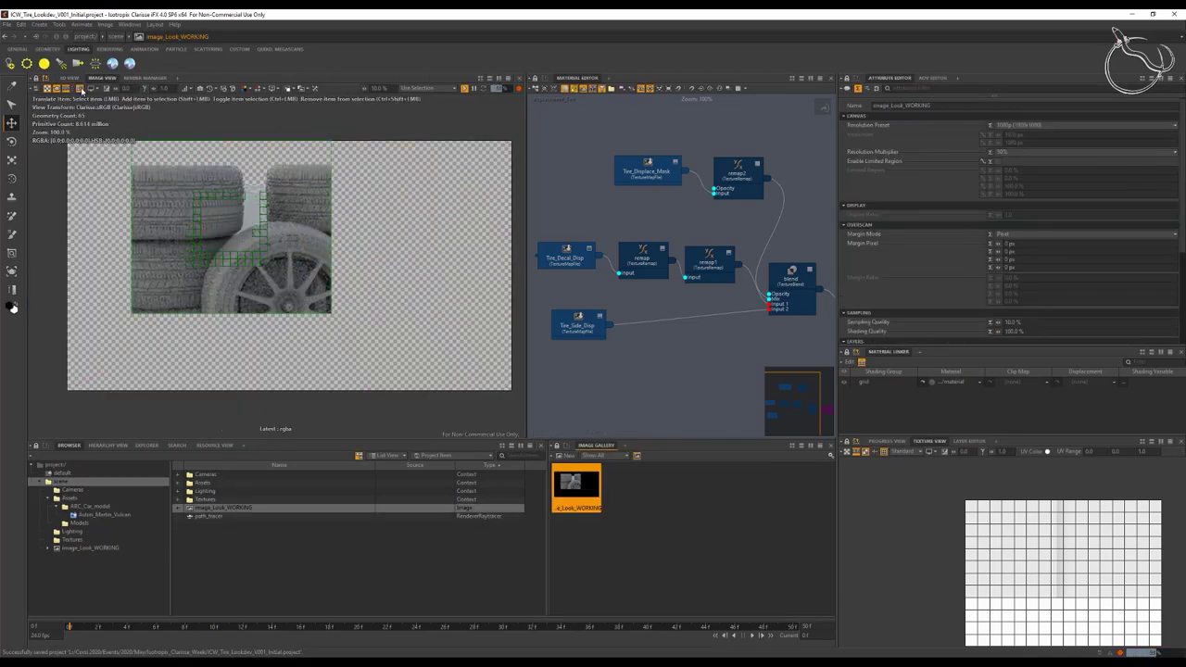
left_click(80, 89)
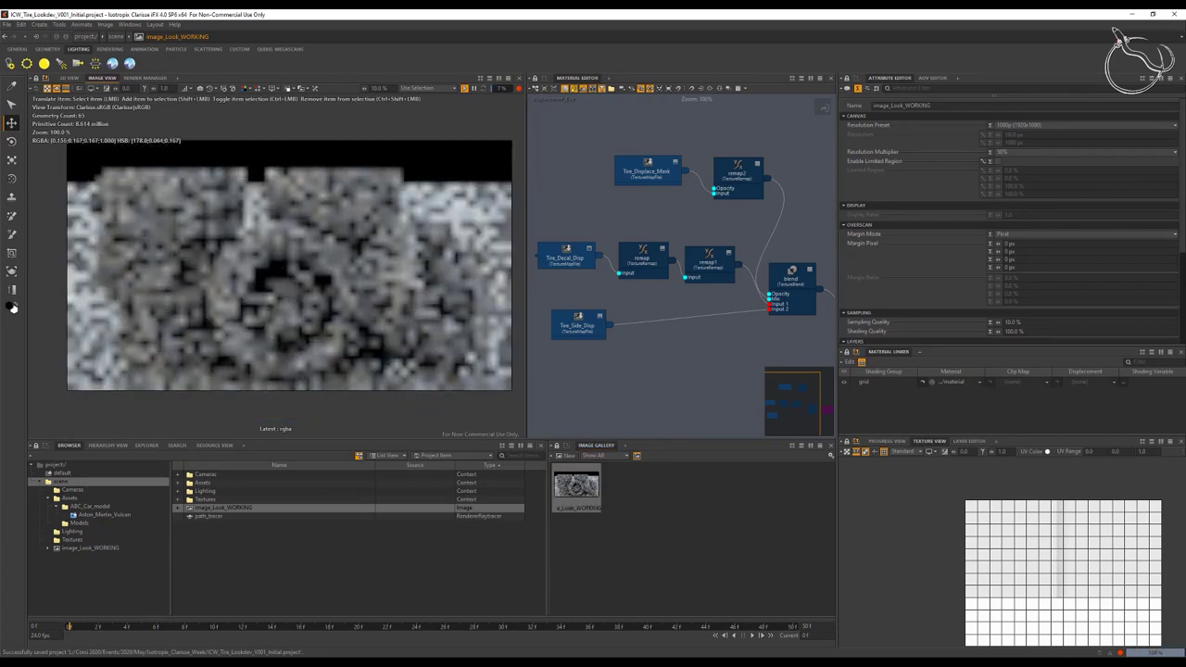
left_click_drag(331, 290, 319, 315, "alt")
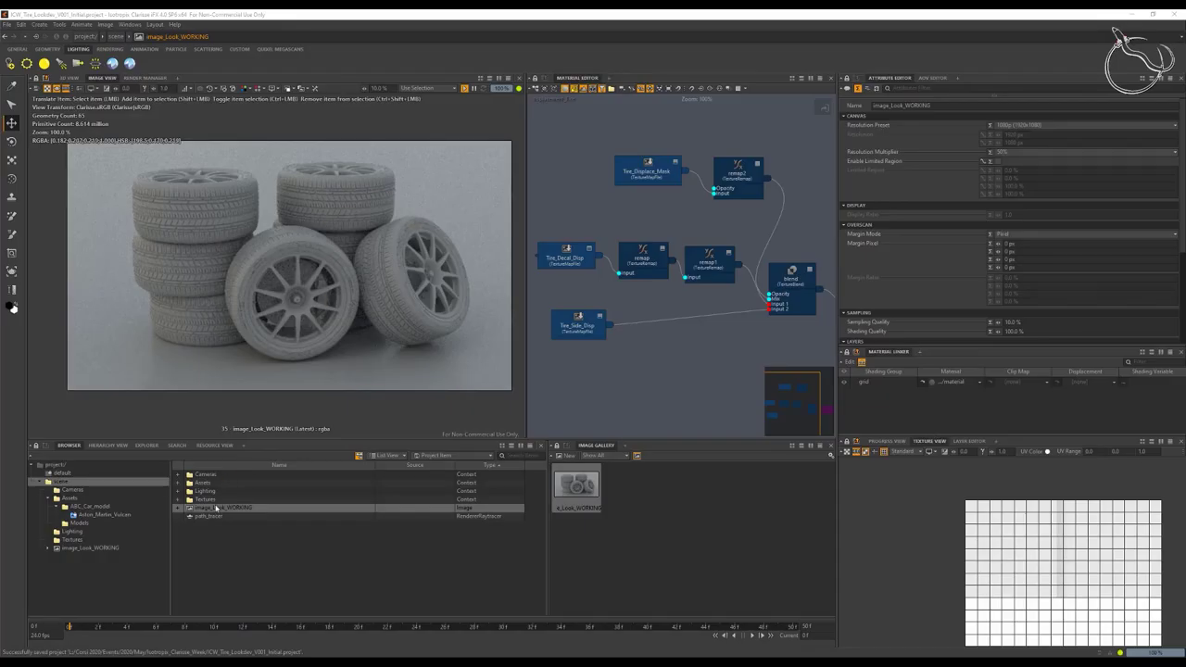
Step: Select camera_Front in the Cameras context and switch from the rendered image to the 3D view of the wheels
left_click(70, 489)
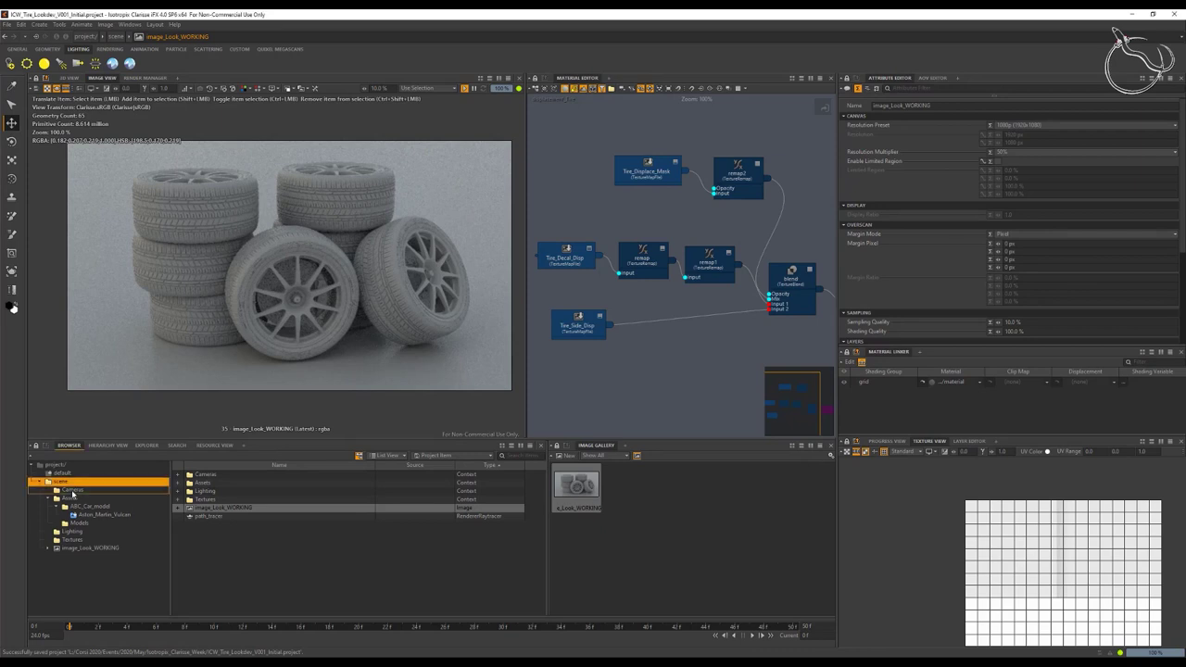
left_click(199, 475)
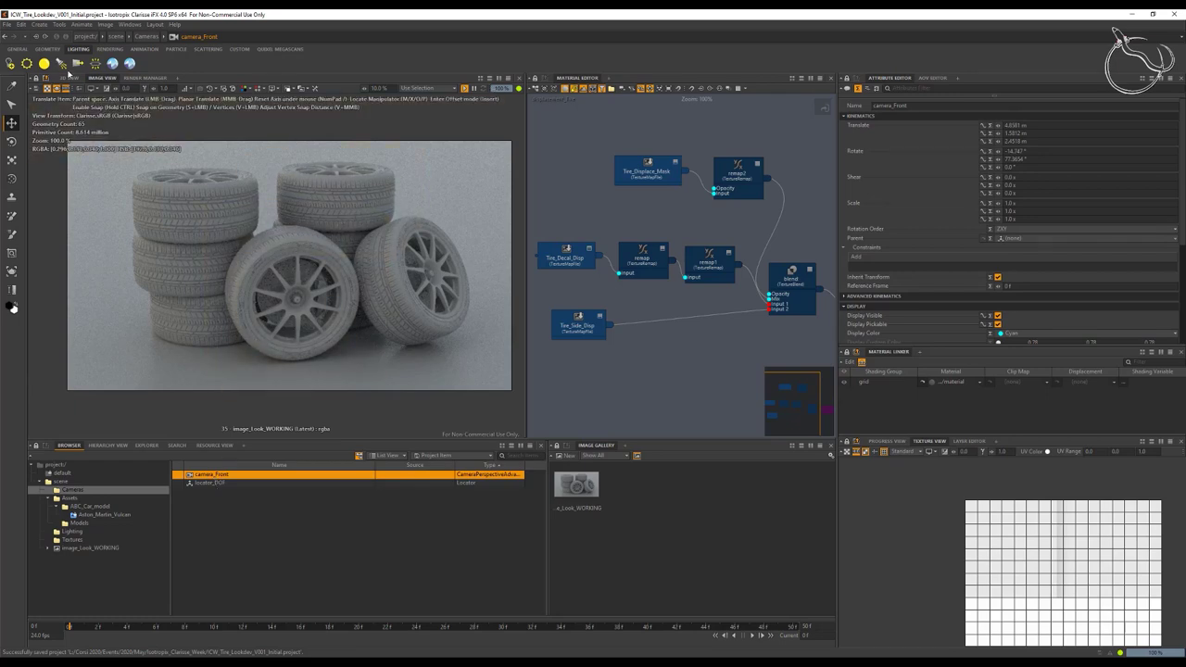
left_click(69, 78)
left_click(102, 78)
left_click(70, 78)
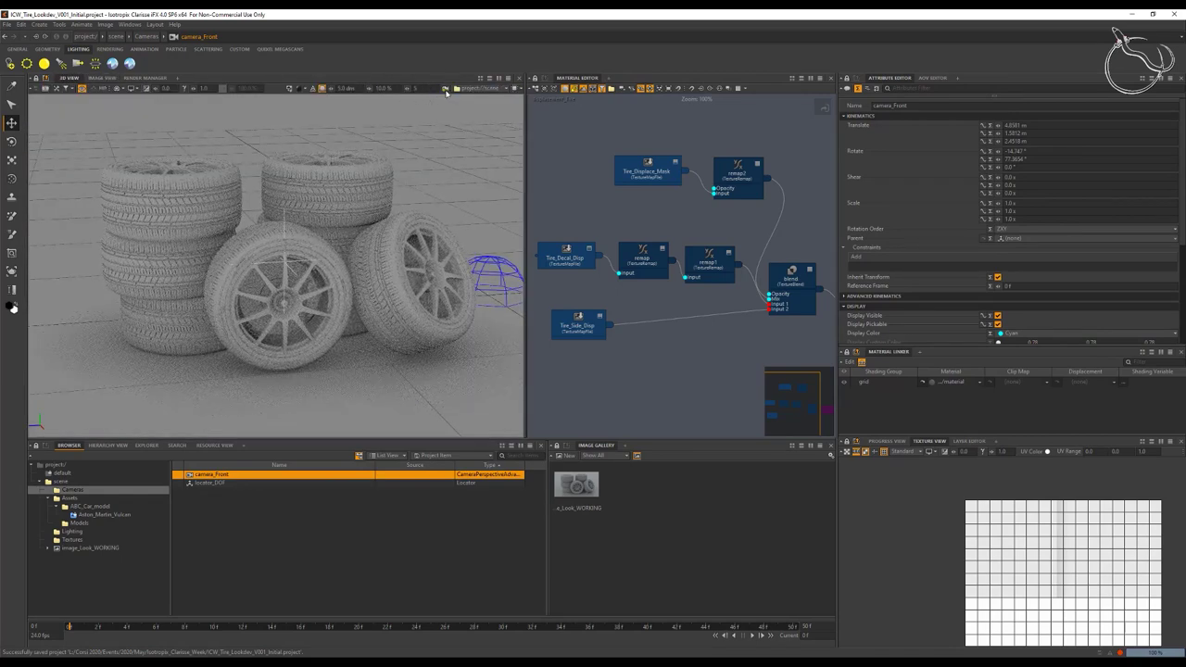
Step: Create a new camera from the current 3D view and rename it camera_Tire
left_click(448, 90)
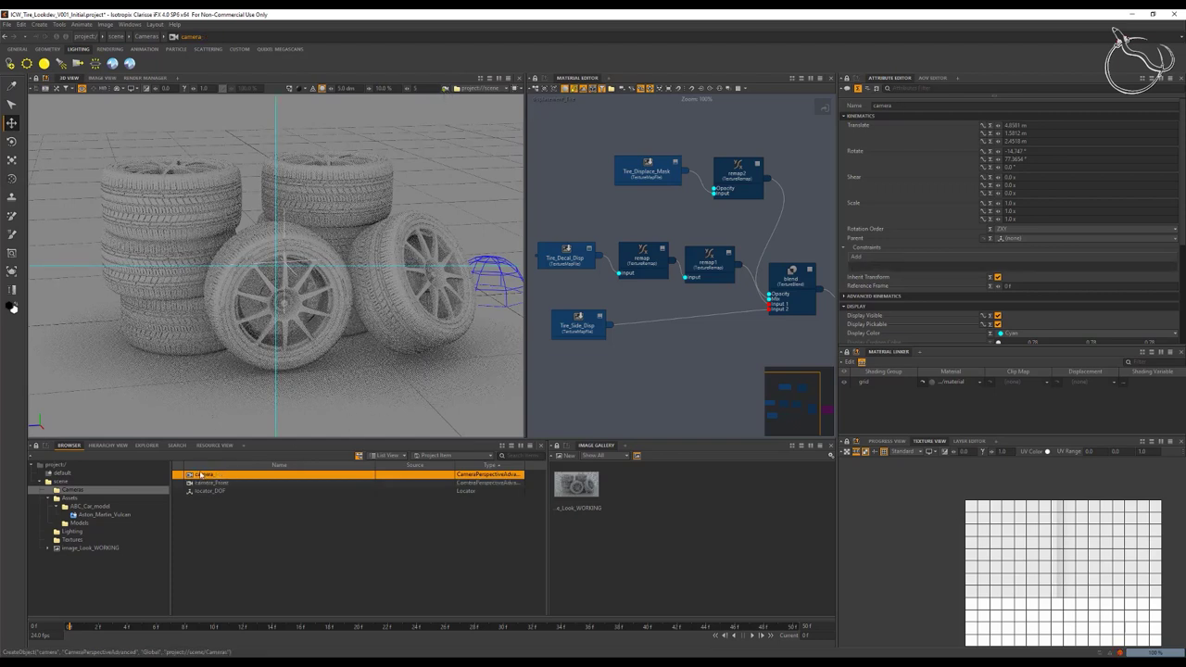
double_click(202, 476)
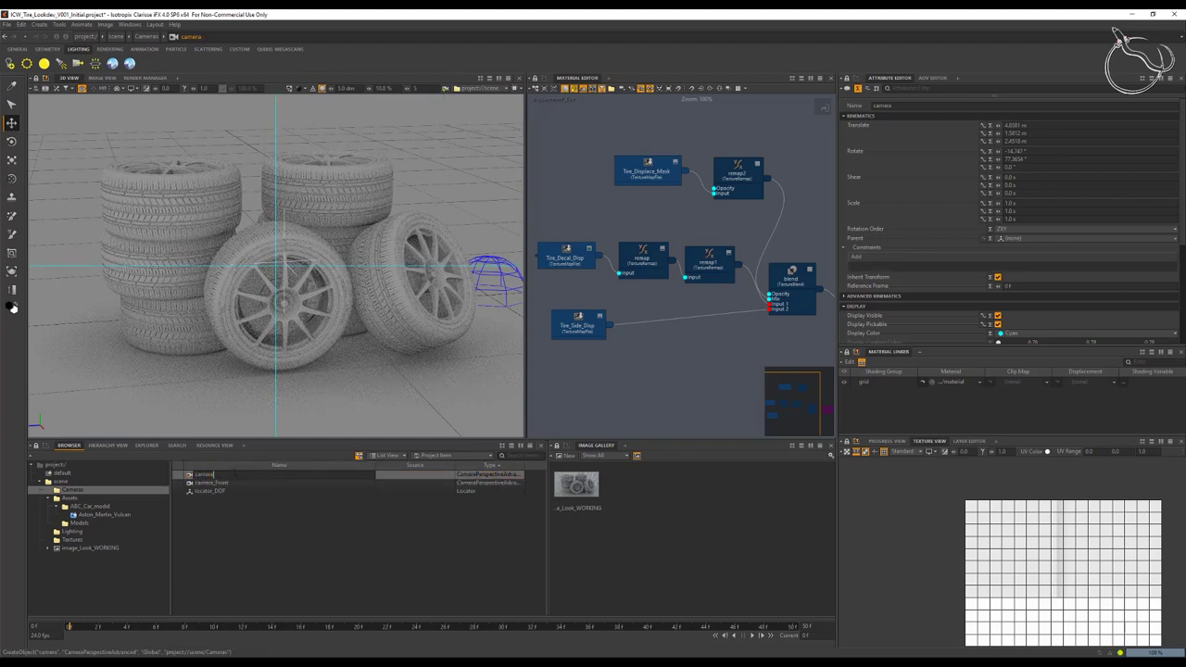
type("camera_Tire")
key("Return")
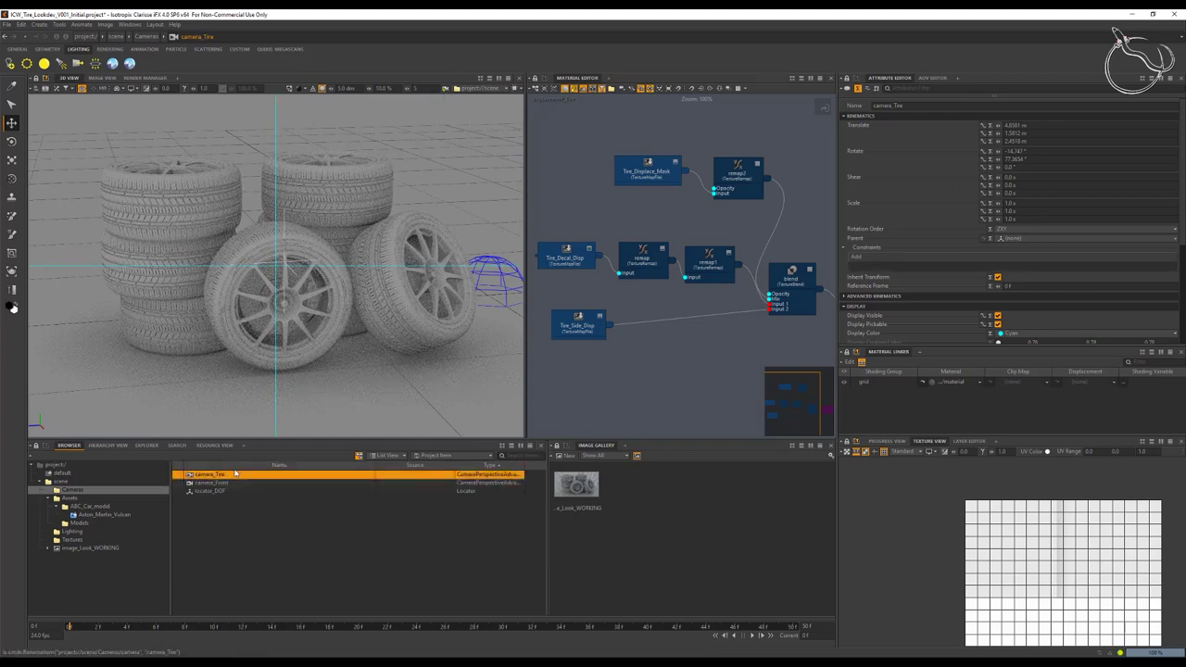
Step: Look through camera_Tire in the 3D view and frame it closely on the front wheel
left_click(81, 87)
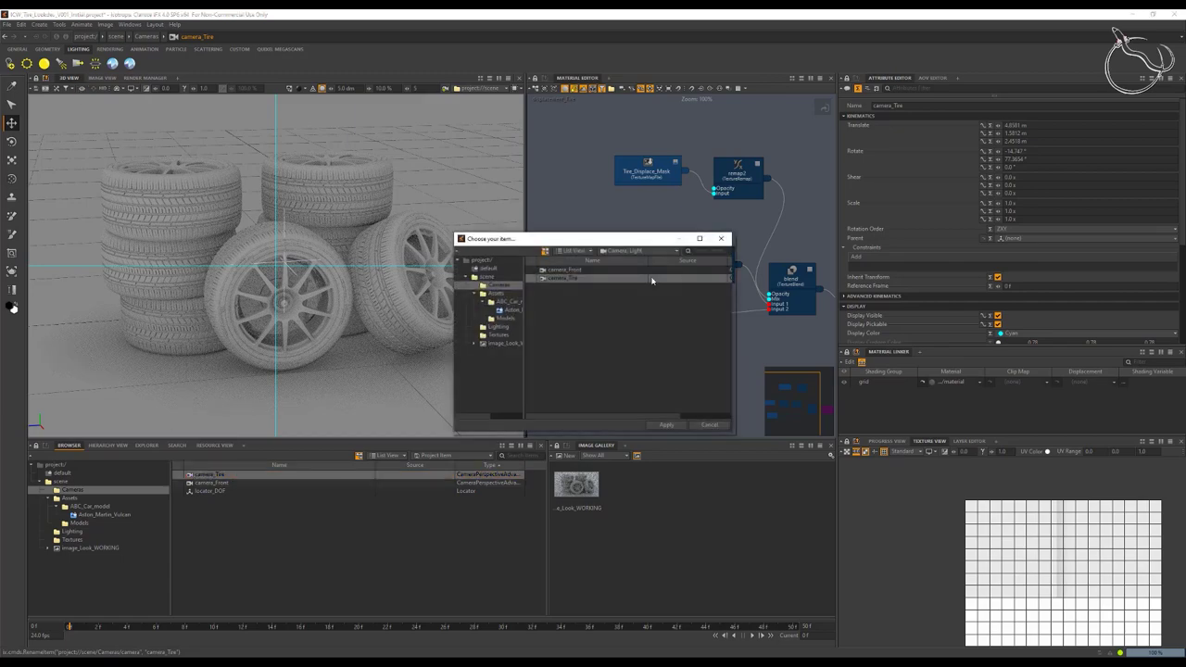
double_click(565, 277)
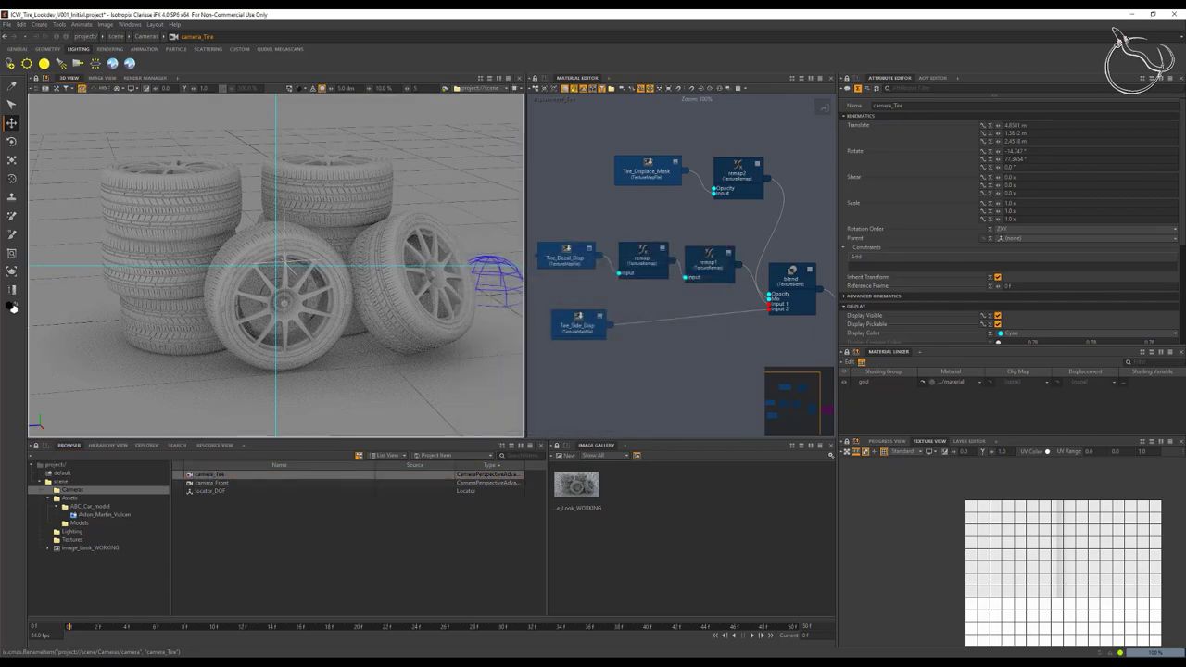
right_click_drag(326, 289, 408, 290, "alt")
scroll(275, 265, "up", 5)
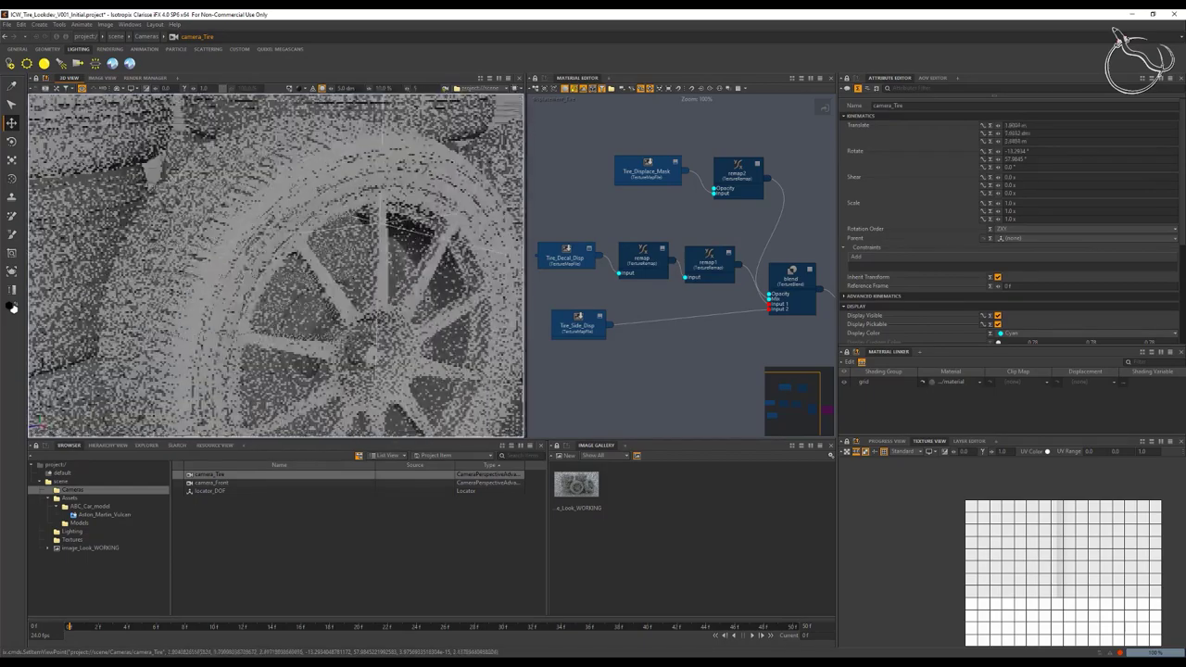
scroll(276, 265, "down", 4)
middle_click_drag(283, 283, 318, 265, "alt")
scroll(411, 344, "down", 3)
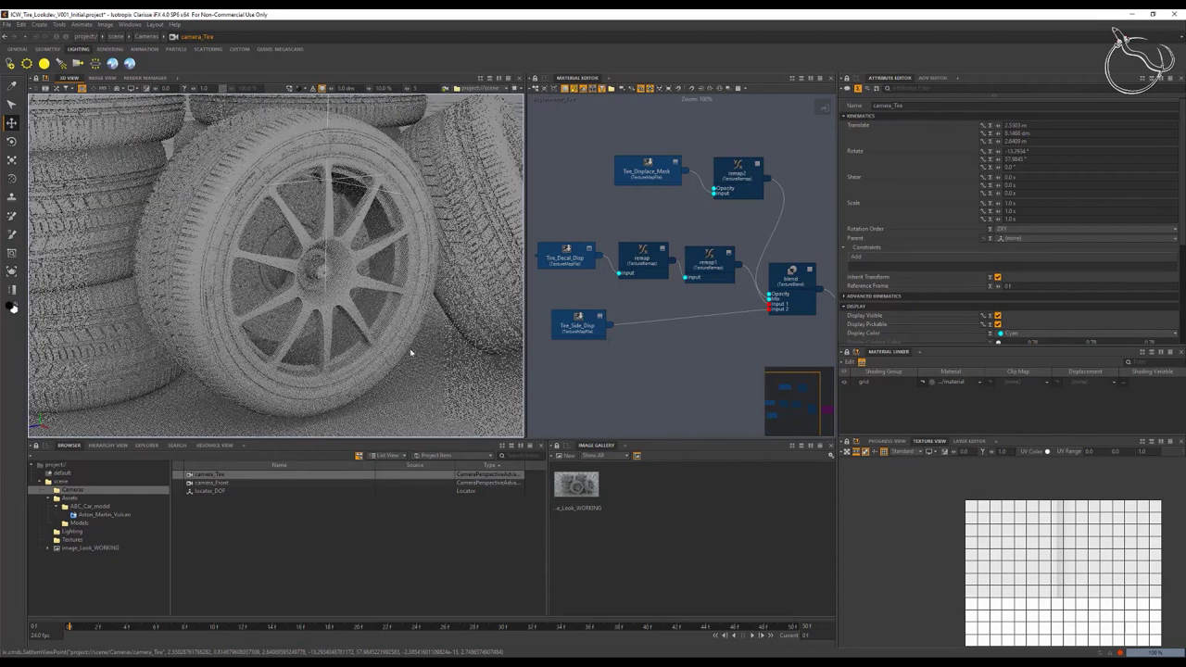
Step: Duplicate the image_Look_WORKING image and rename the copy image_Look_Tire
left_click(584, 491)
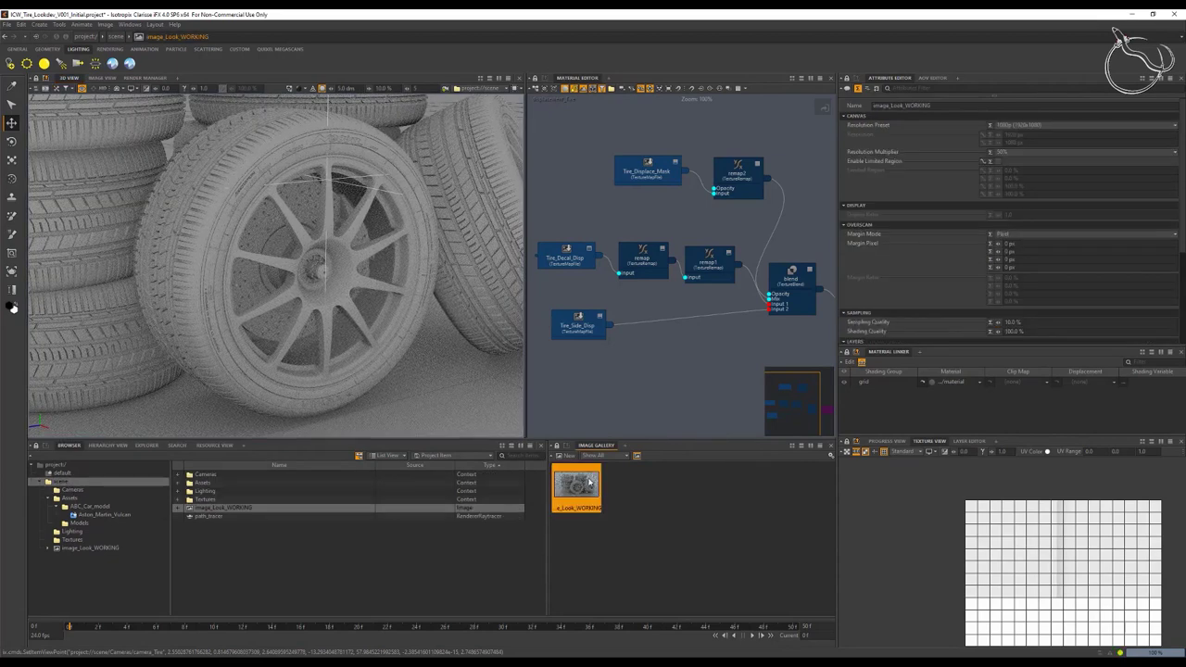
key("ctrl+d")
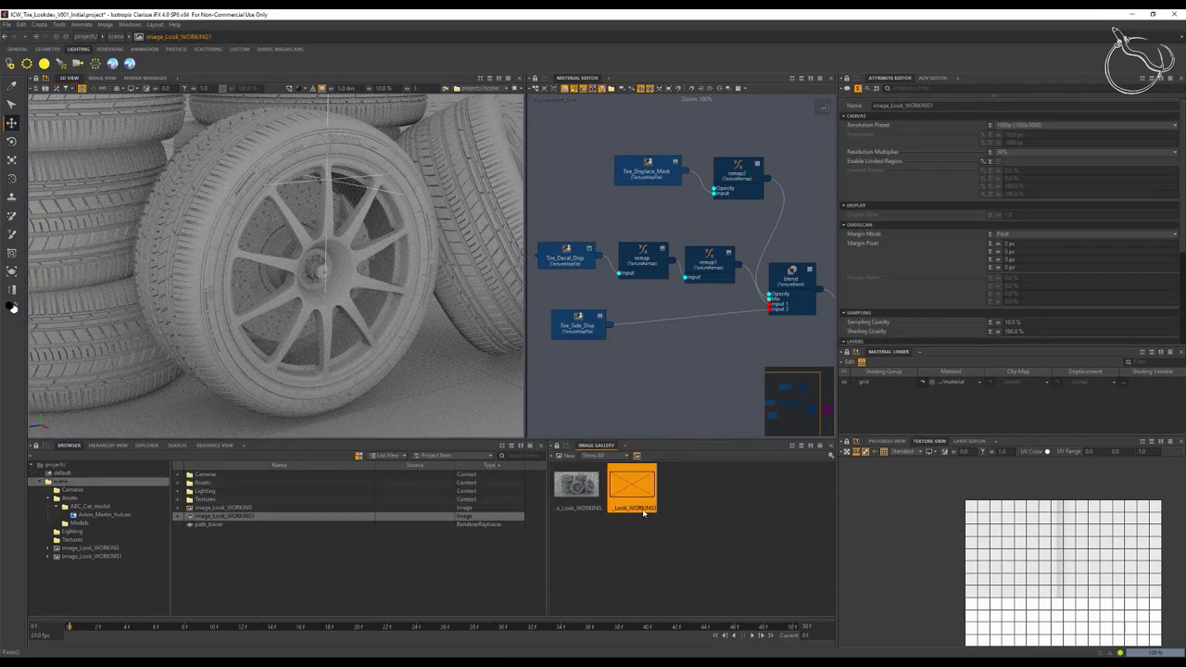
double_click(645, 512)
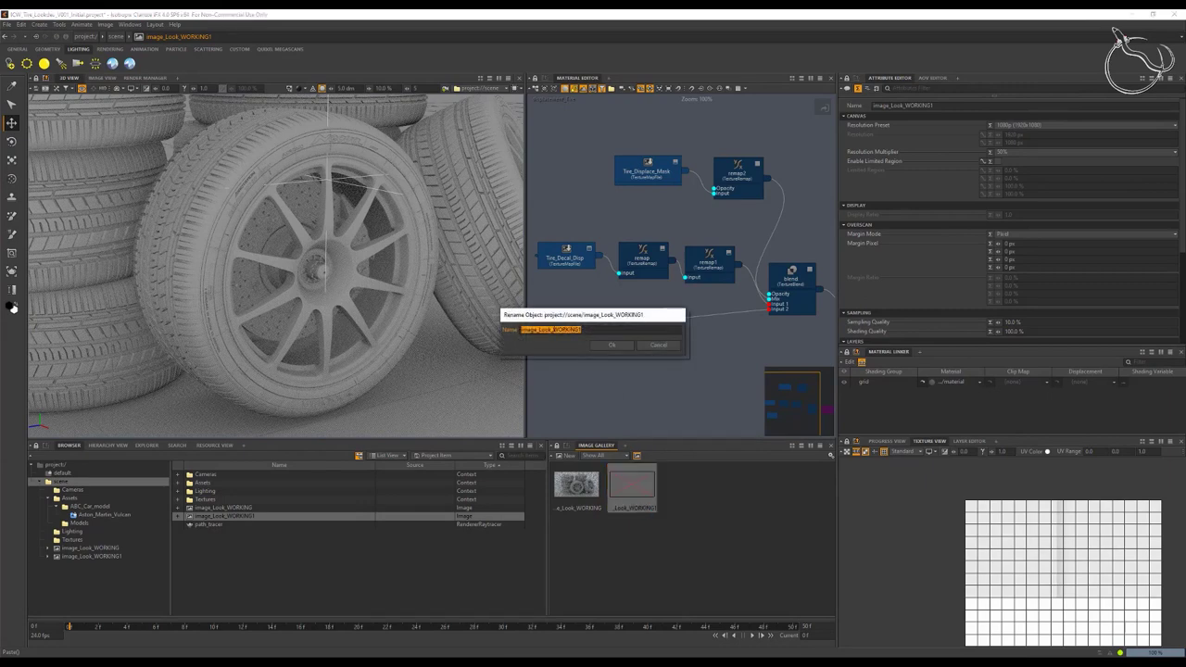
left_click_drag(553, 329, 558, 329)
type("Tire")
key("Return")
Step: Set camera_Tire as the active camera of image_Look_Tire's background layer
scroll(1075, 237, "down", 3)
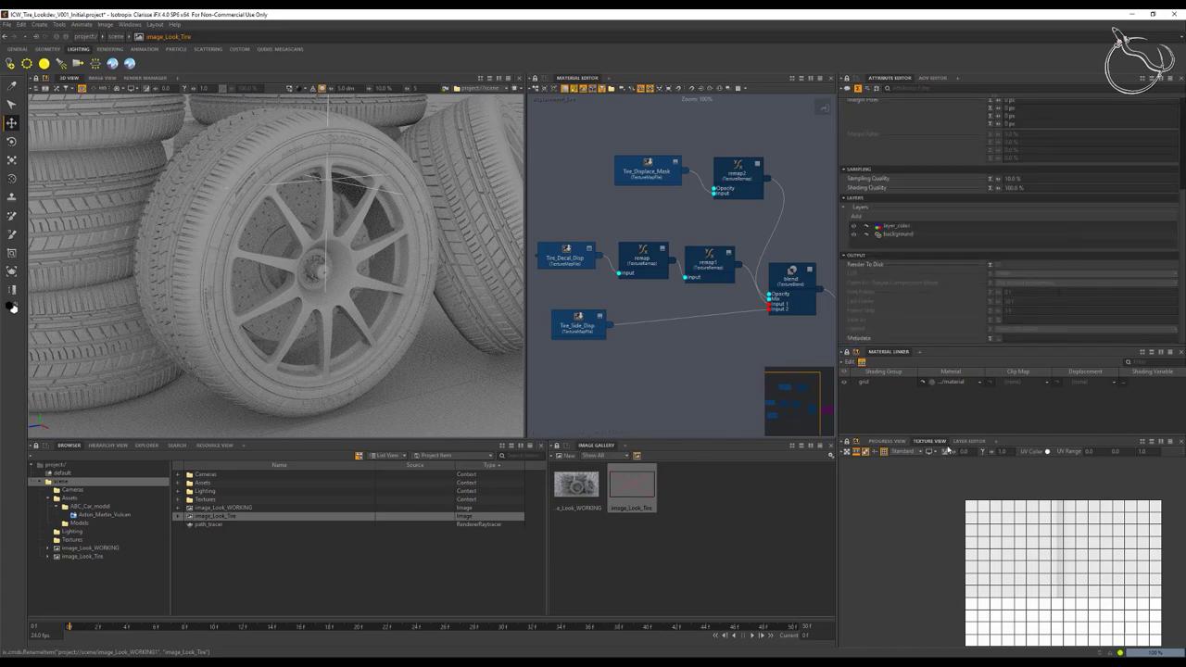
left_click(970, 441)
left_click(892, 465)
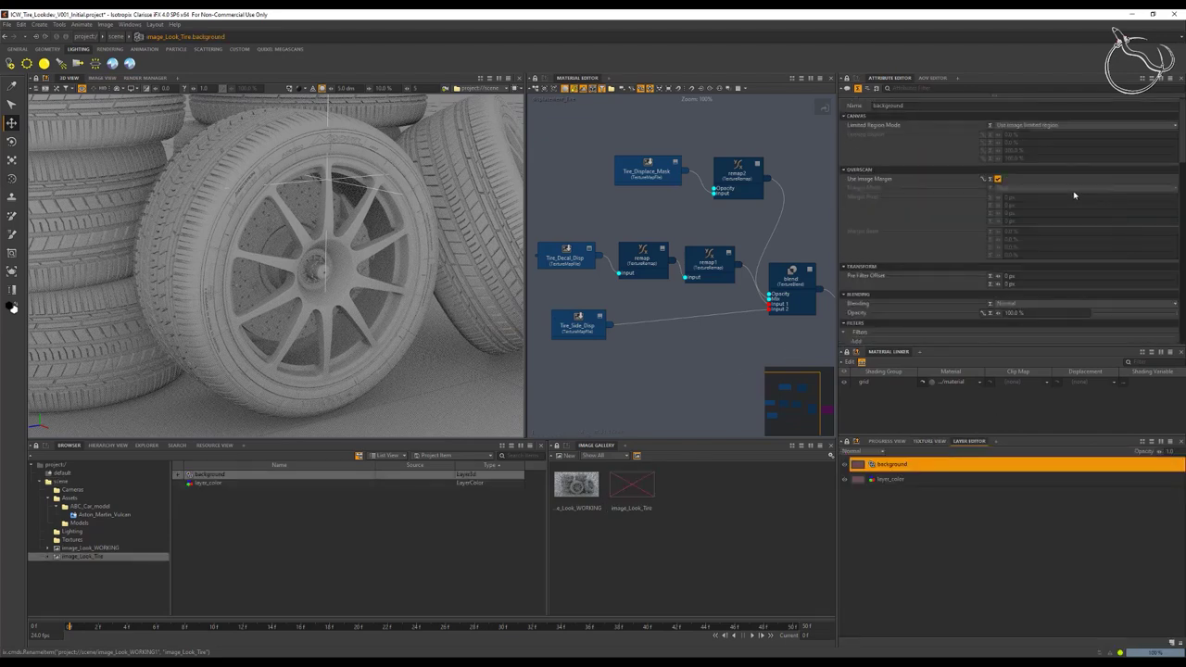
scroll(1074, 196, "down", 10)
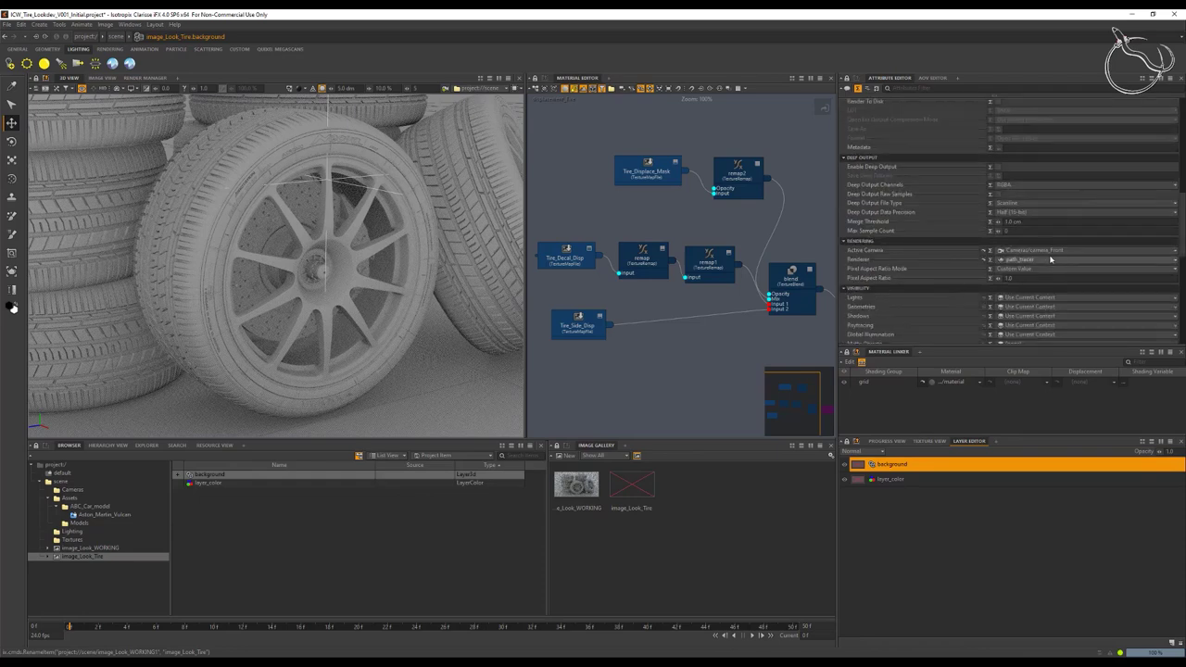
left_click(1038, 251)
double_click(563, 279)
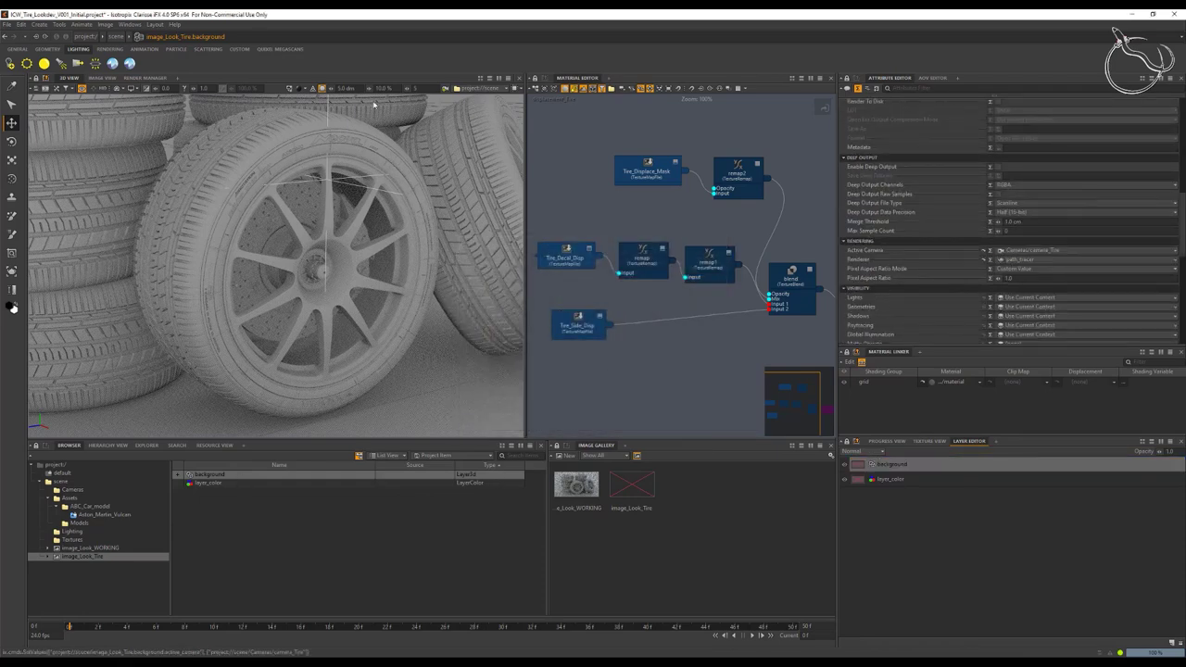
Step: Display image_Look_Tire in the Image View and render it
left_click(102, 77)
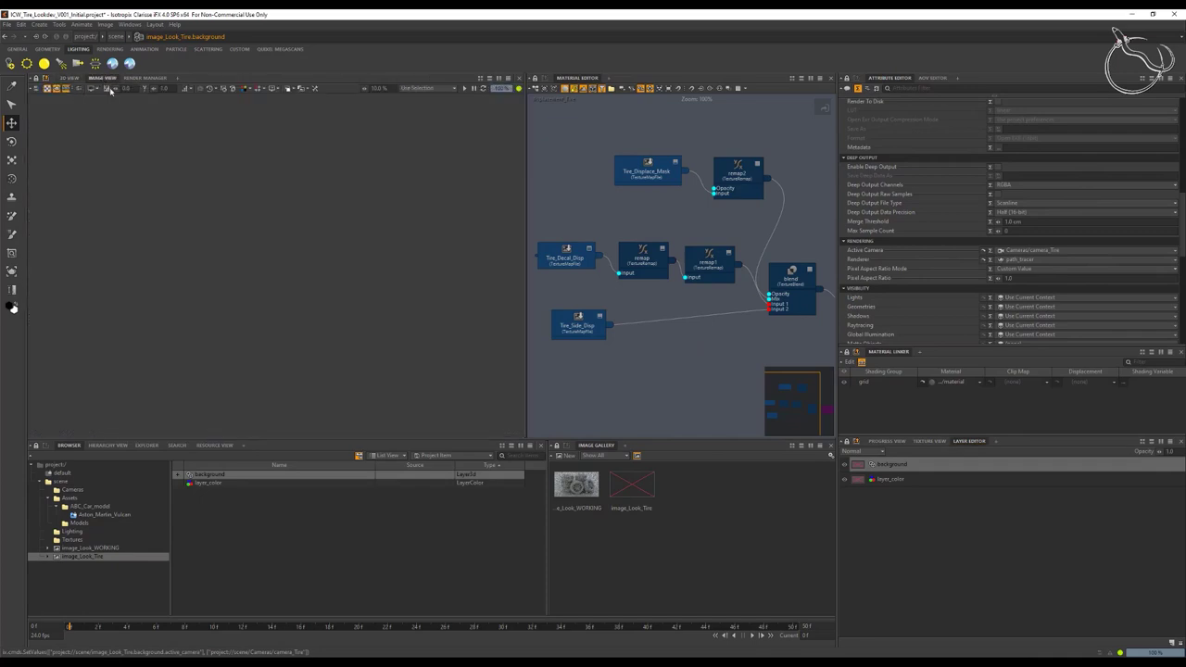
left_click(590, 509)
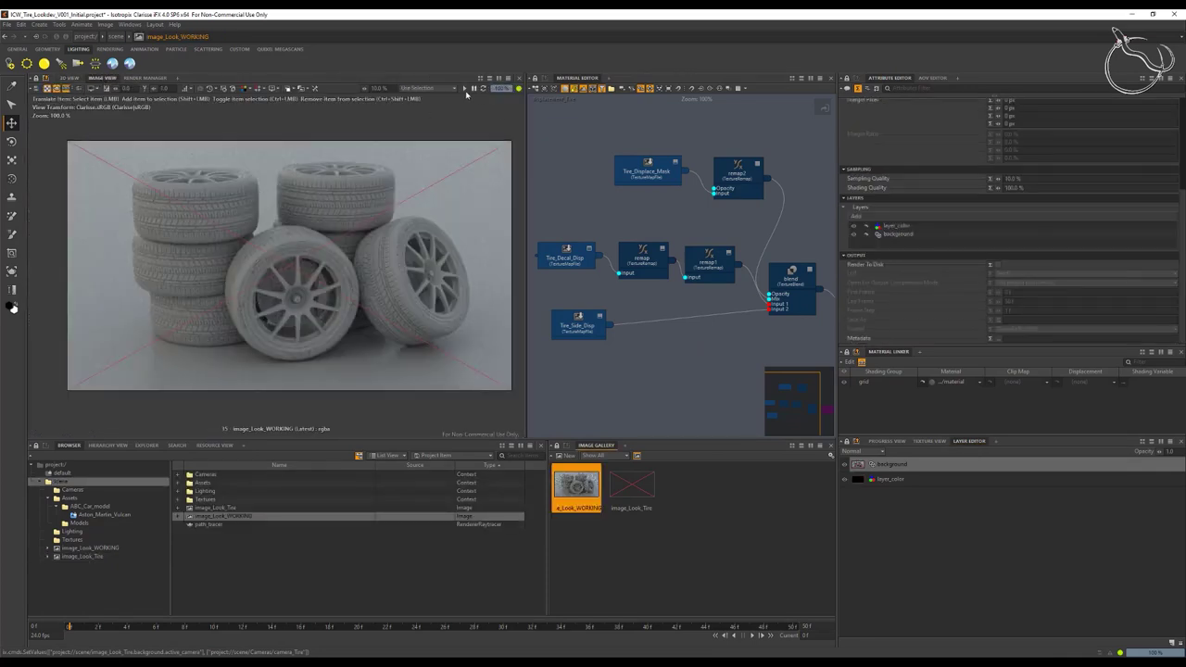
left_click(645, 494)
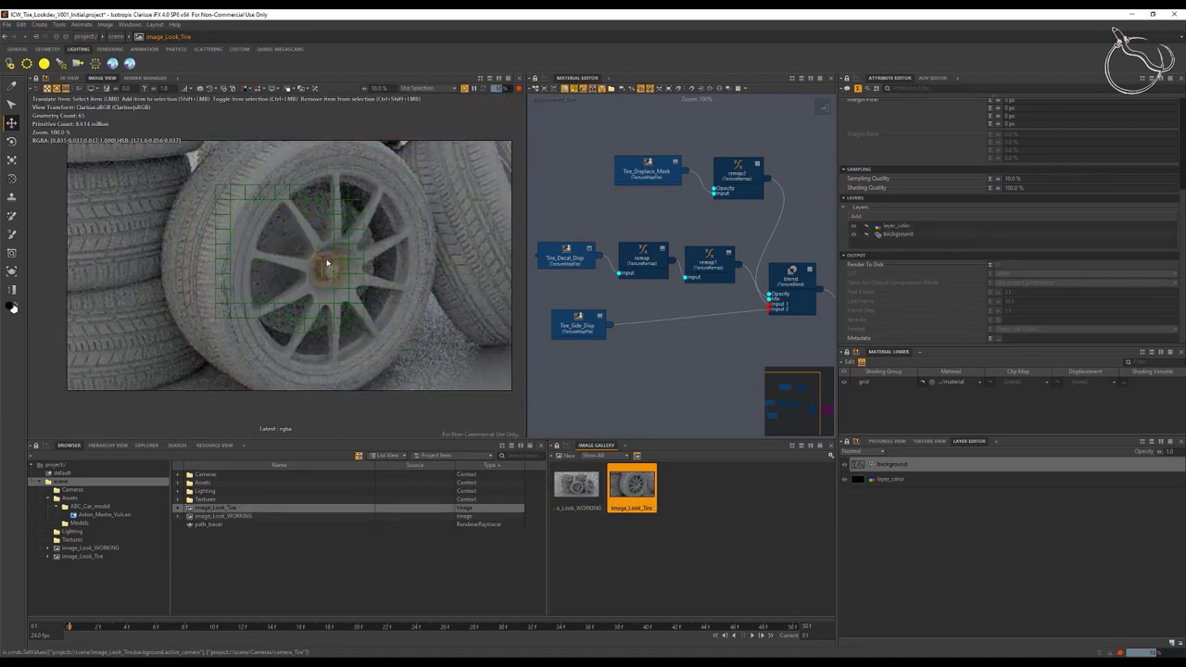
Step: Refine camera_Tire's angle and framing of the front wheel in the live render and save the project
left_click_drag(330, 259, 323, 267, "alt")
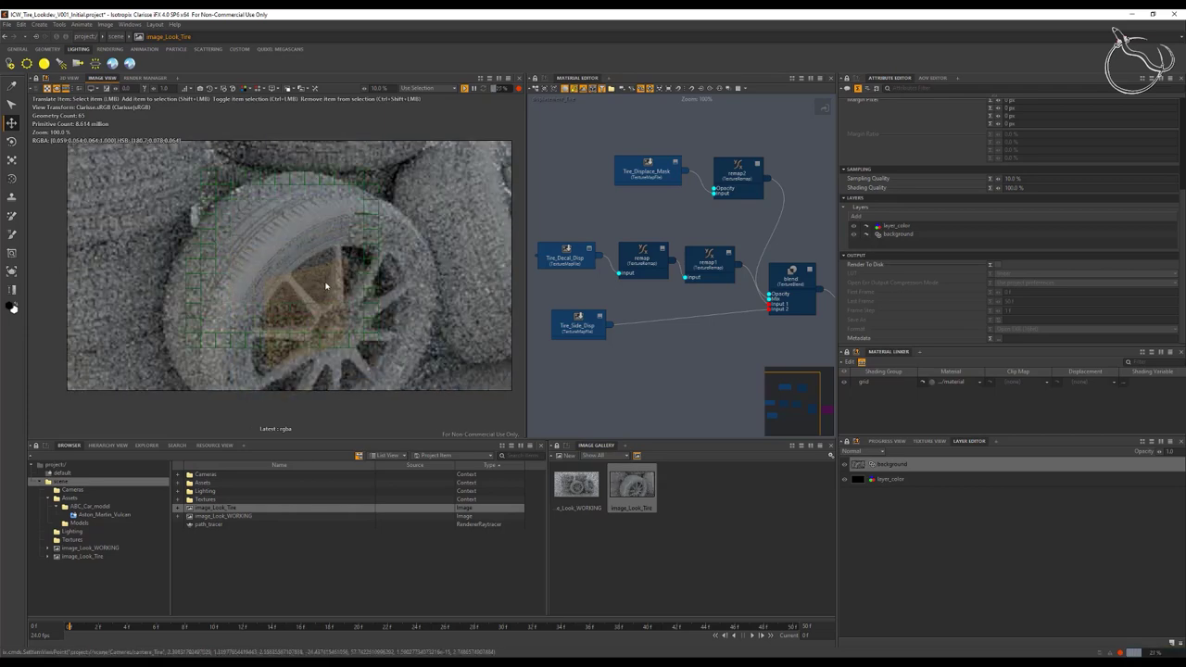
middle_click_drag(326, 285, 316, 239, "alt")
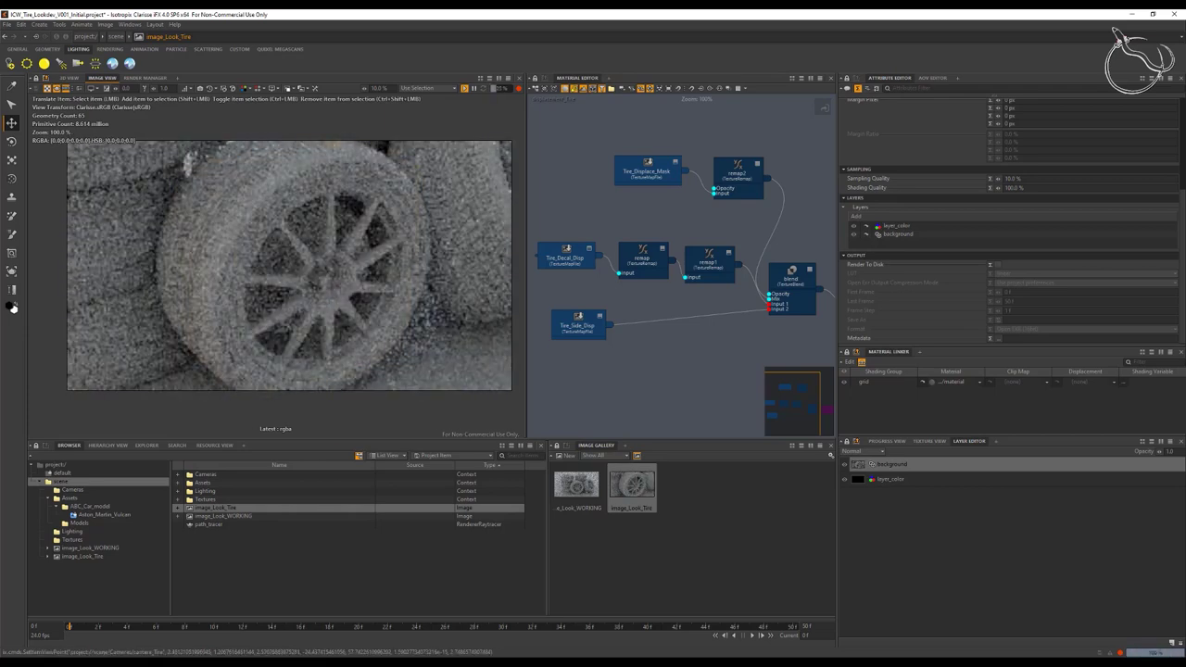
right_click_drag(316, 243, 310, 300, "alt")
middle_click_drag(317, 280, 309, 307, "alt")
left_click_drag(310, 308, 311, 324, "alt")
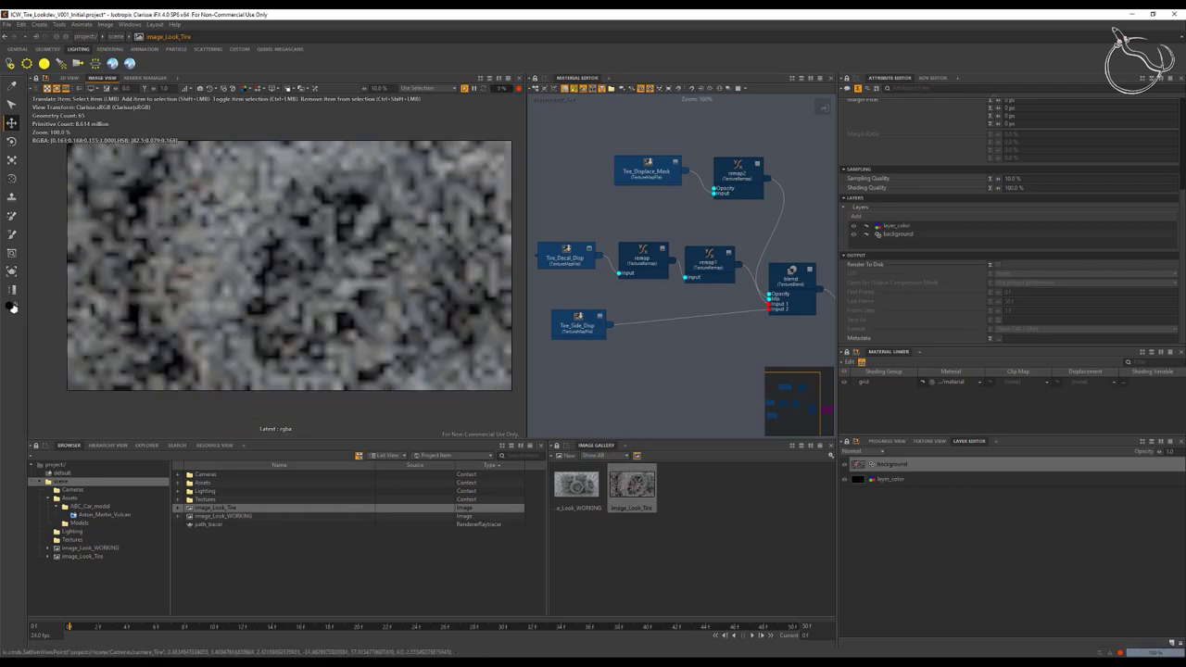
middle_click_drag(311, 324, 293, 256, "alt")
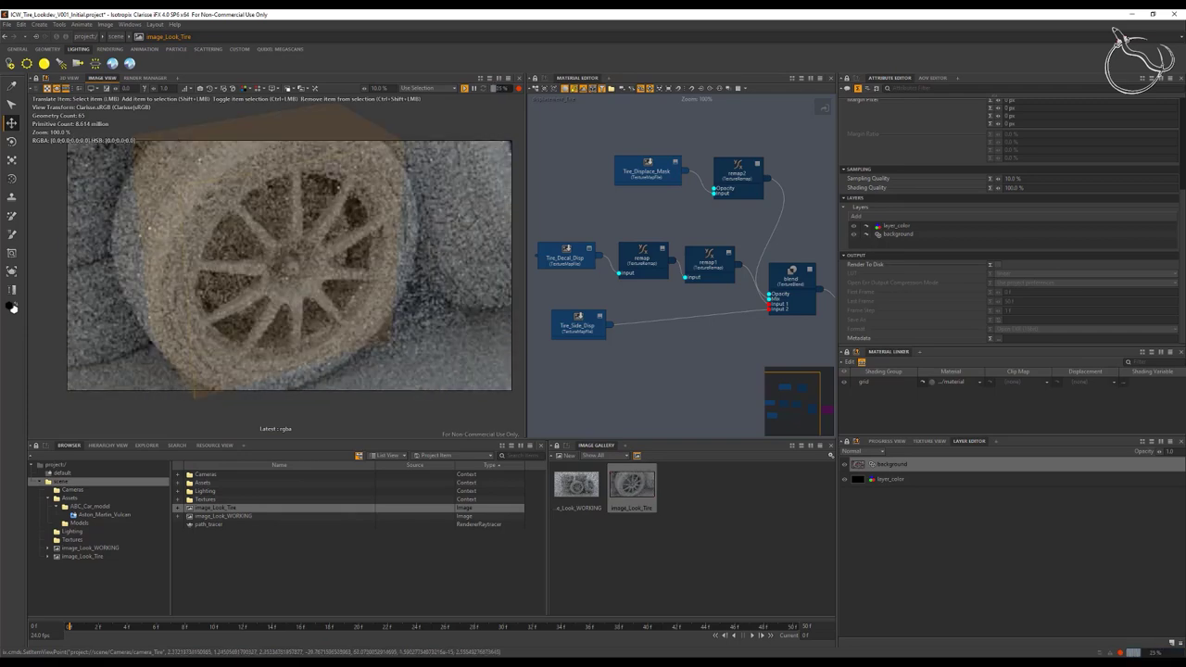
middle_click_drag(358, 302, 388, 324, "alt")
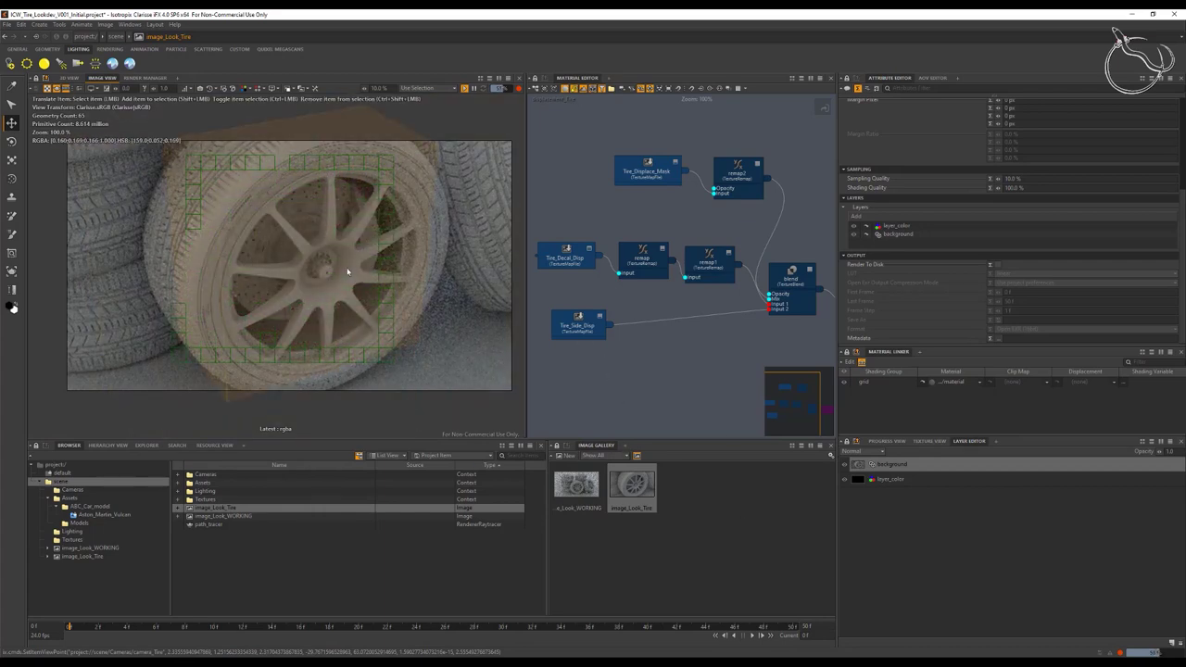
left_click(416, 538)
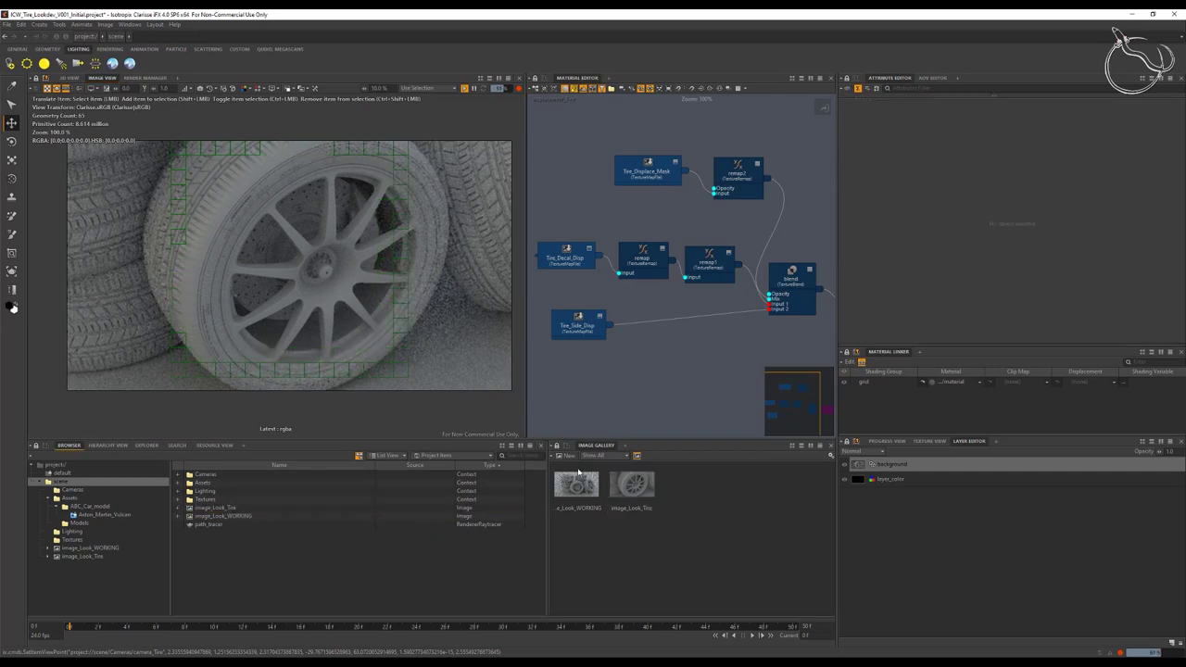
key("ctrl+s")
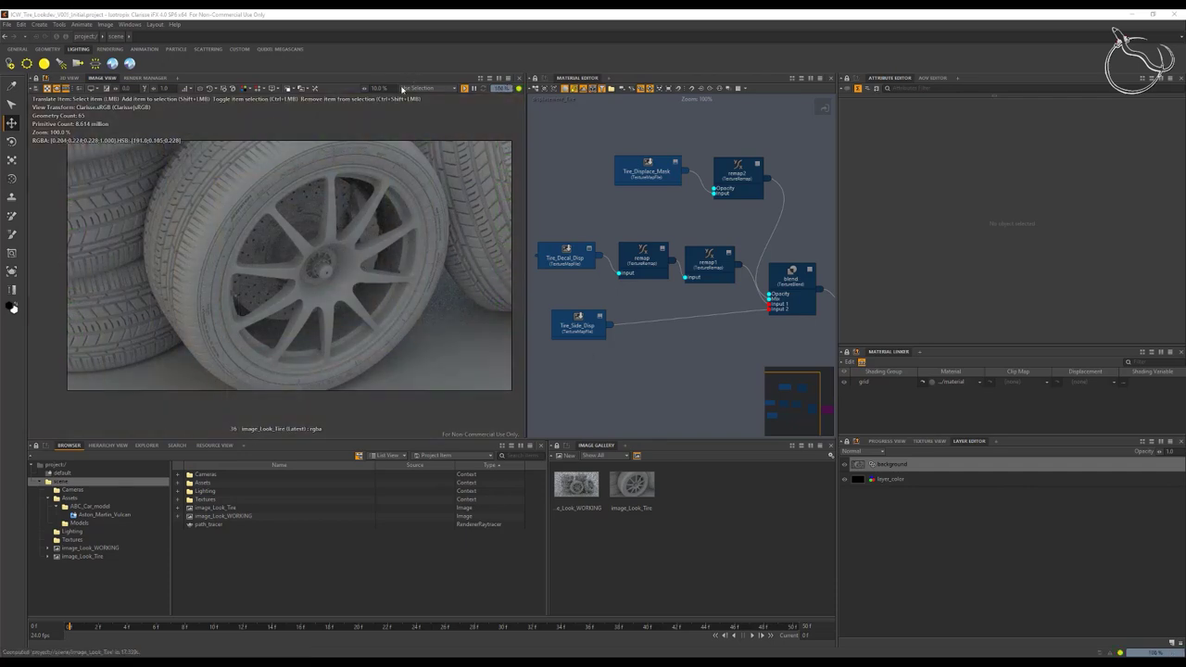
Step: Switch the 3D view to progressive rendering and turn on its denoising
left_click(70, 78)
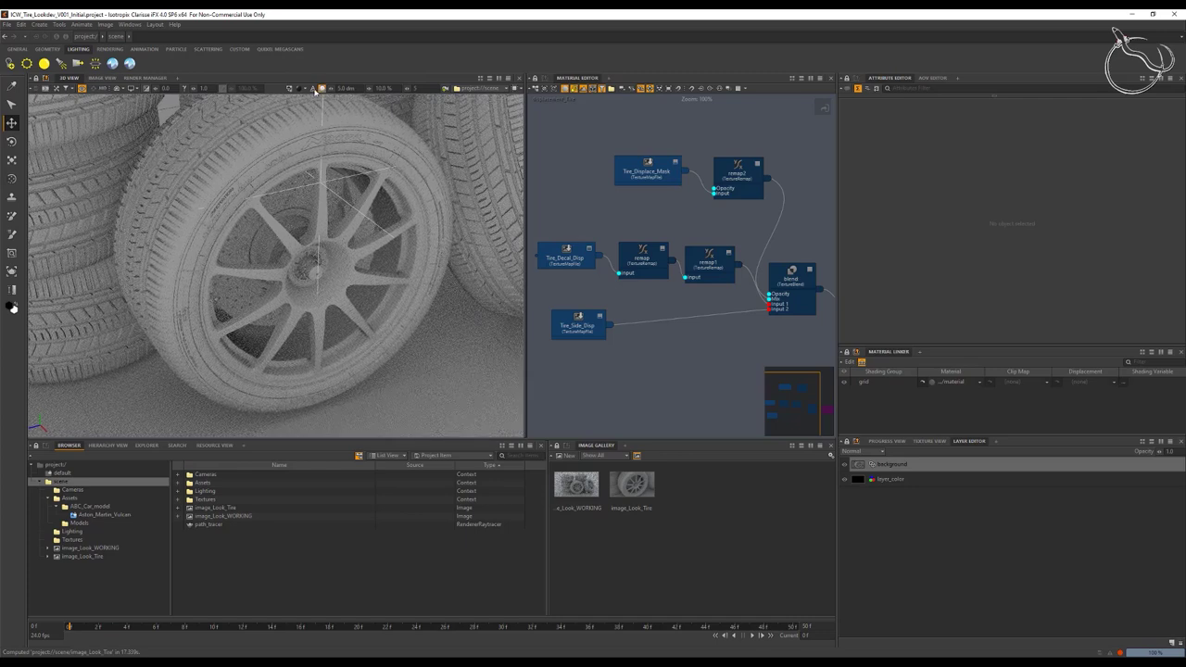
left_click(301, 88)
left_click(324, 159)
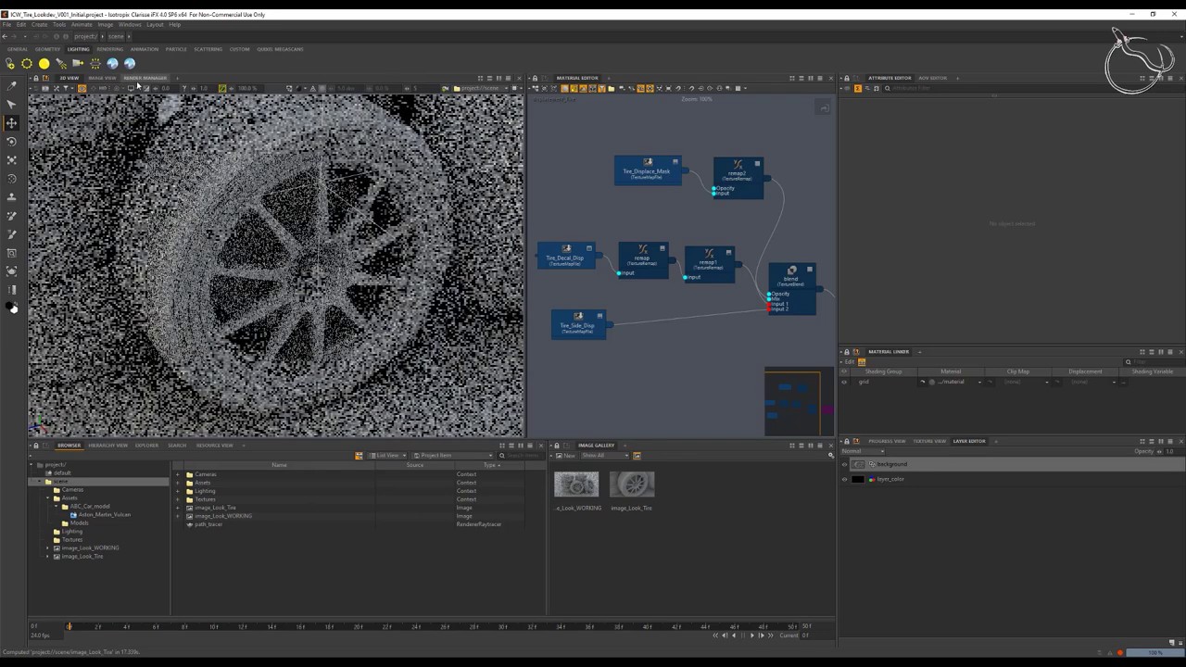
left_click(224, 89)
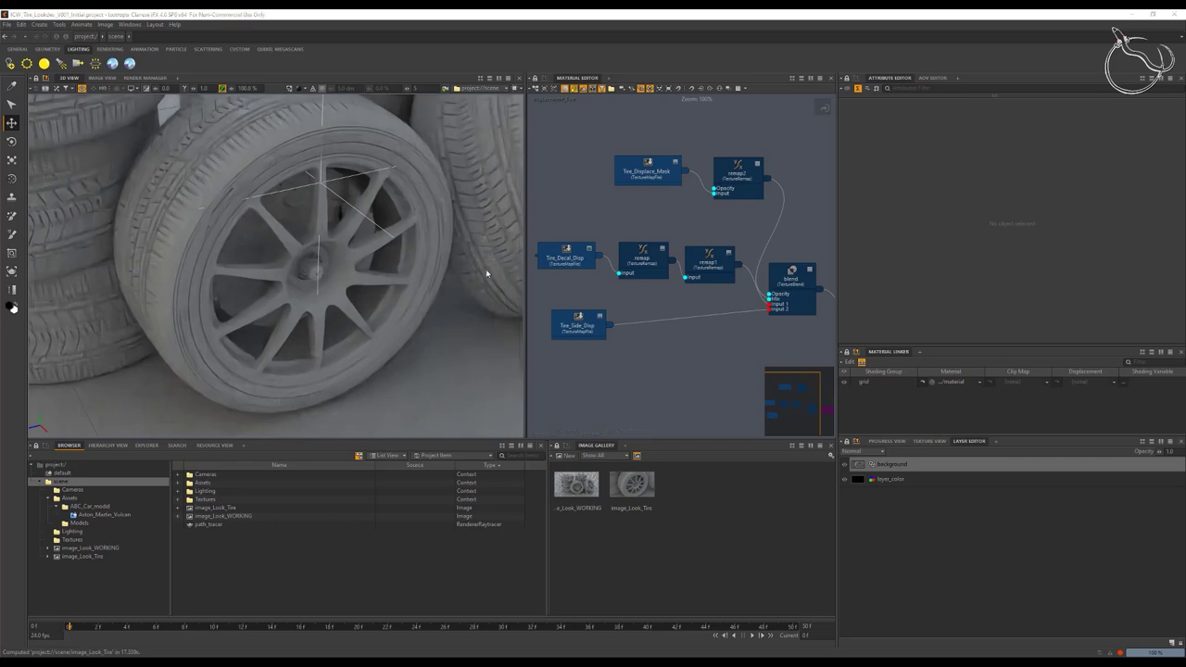
Step: For the front wheel's rim mesh, open the default shading group's material selection and create a context named Materials inside scene
left_click(291, 246)
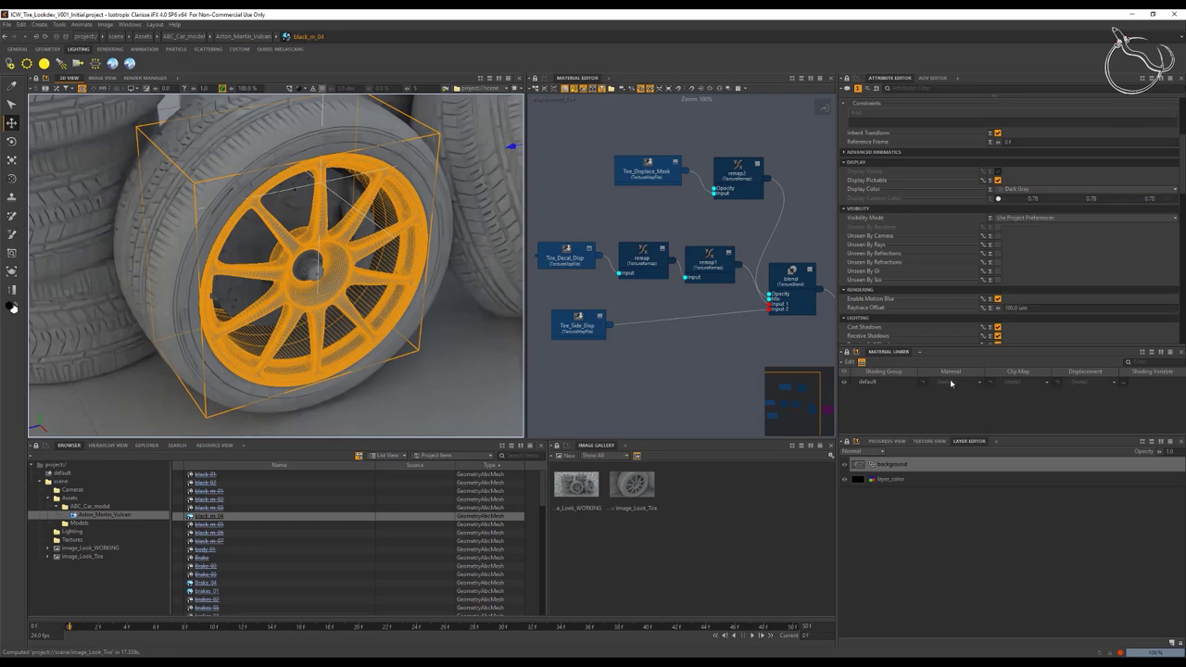
double_click(968, 382)
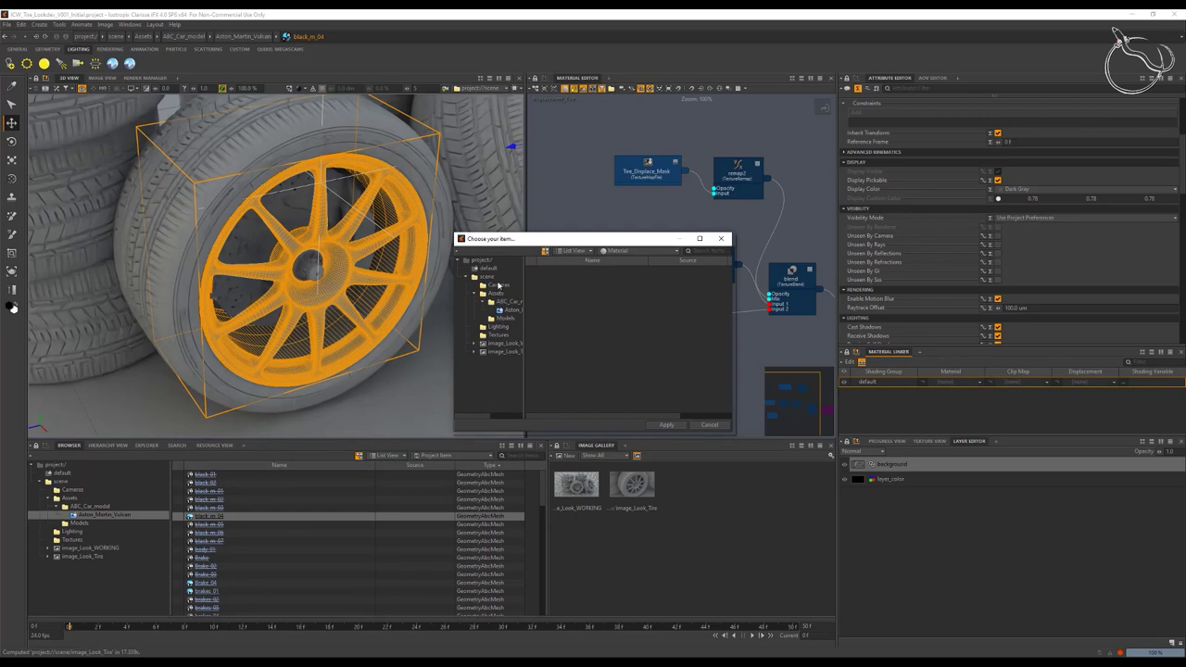
left_click(488, 276)
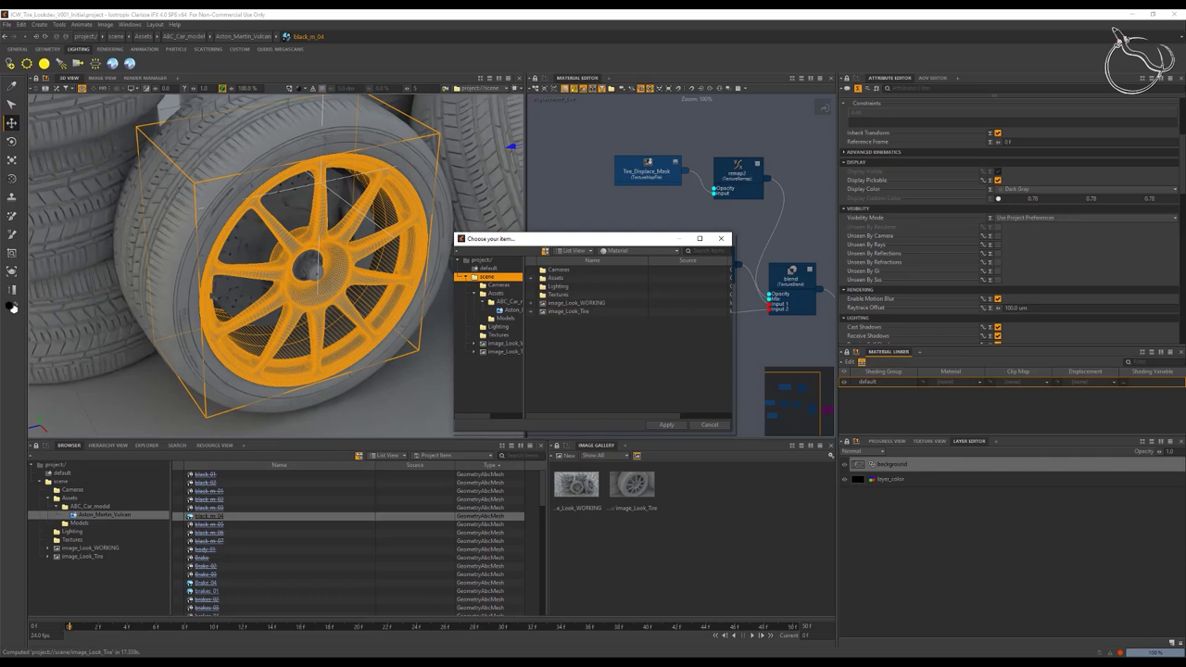
key("ctrl+shift+x")
left_click(559, 303)
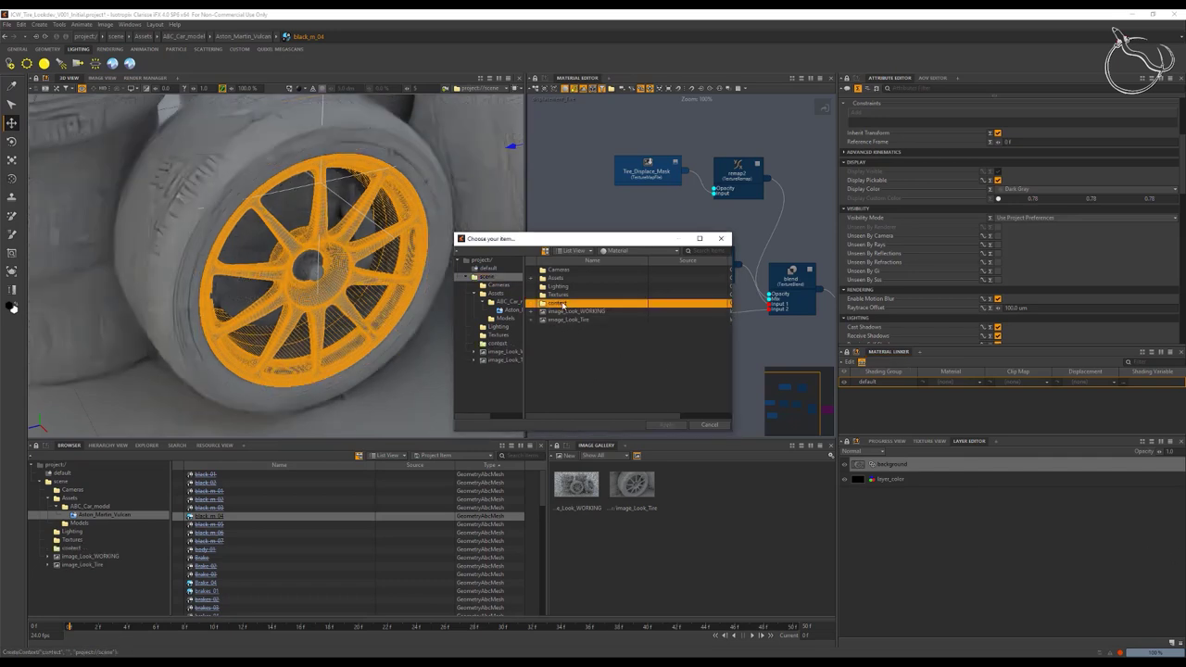
left_click(558, 303)
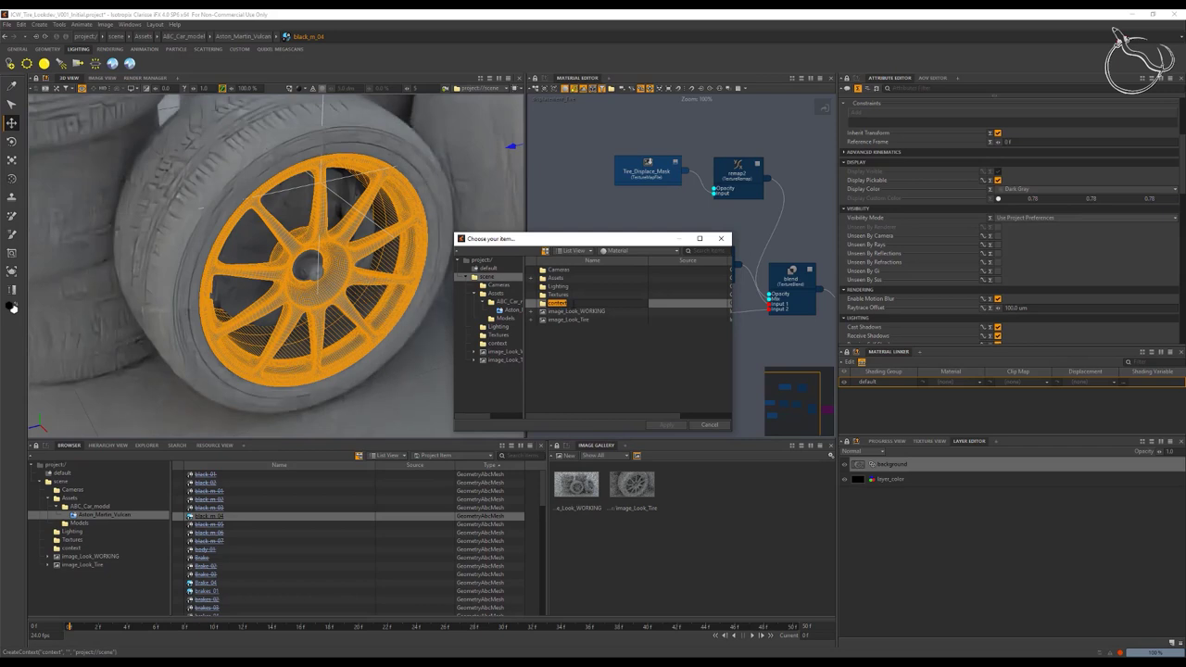
type("Mtlerials")
key("Return")
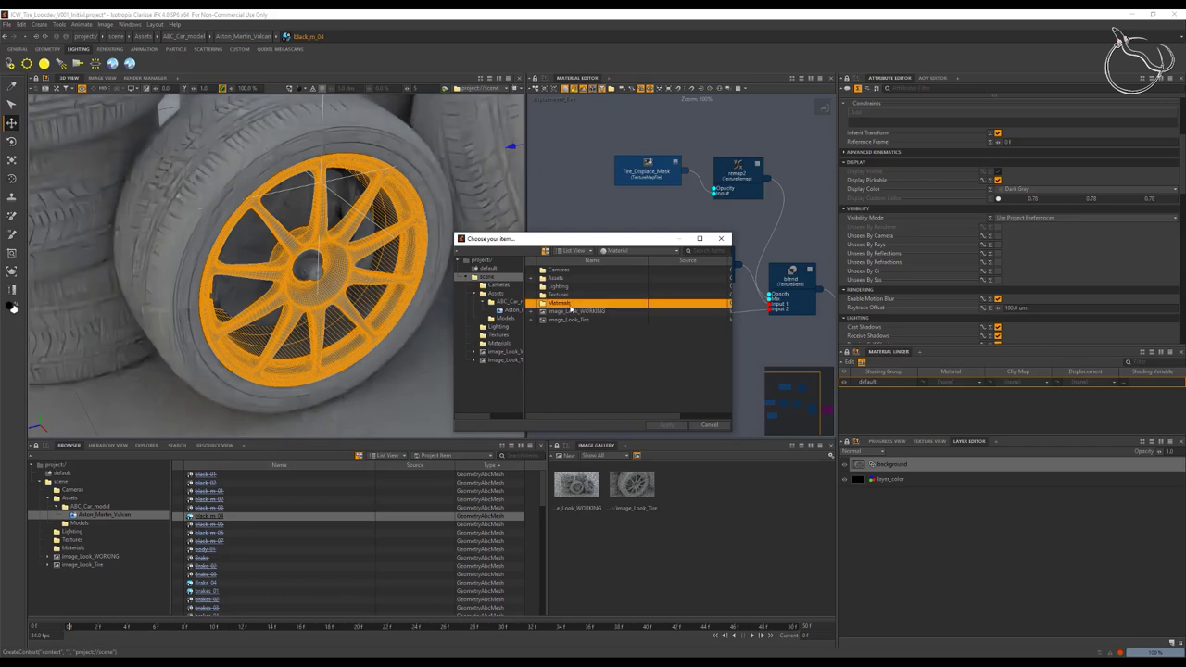
Step: Open the new Materials context in the material selection for the rim mesh
double_click(556, 303)
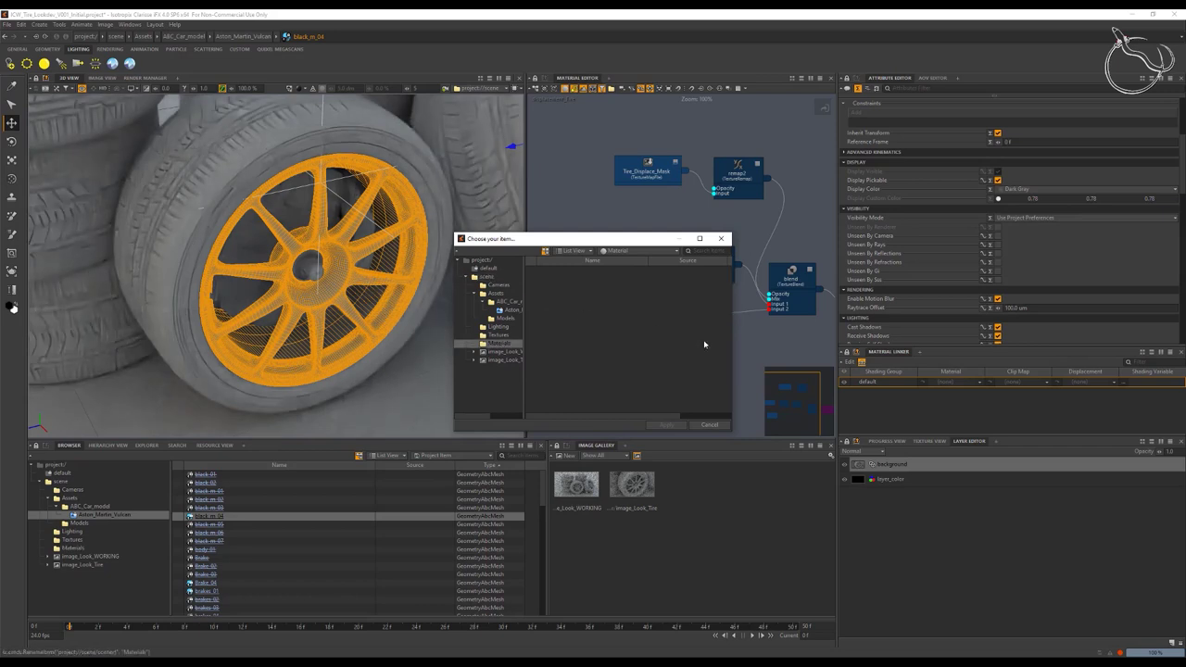
right_click(569, 295)
mouse_move(648, 298)
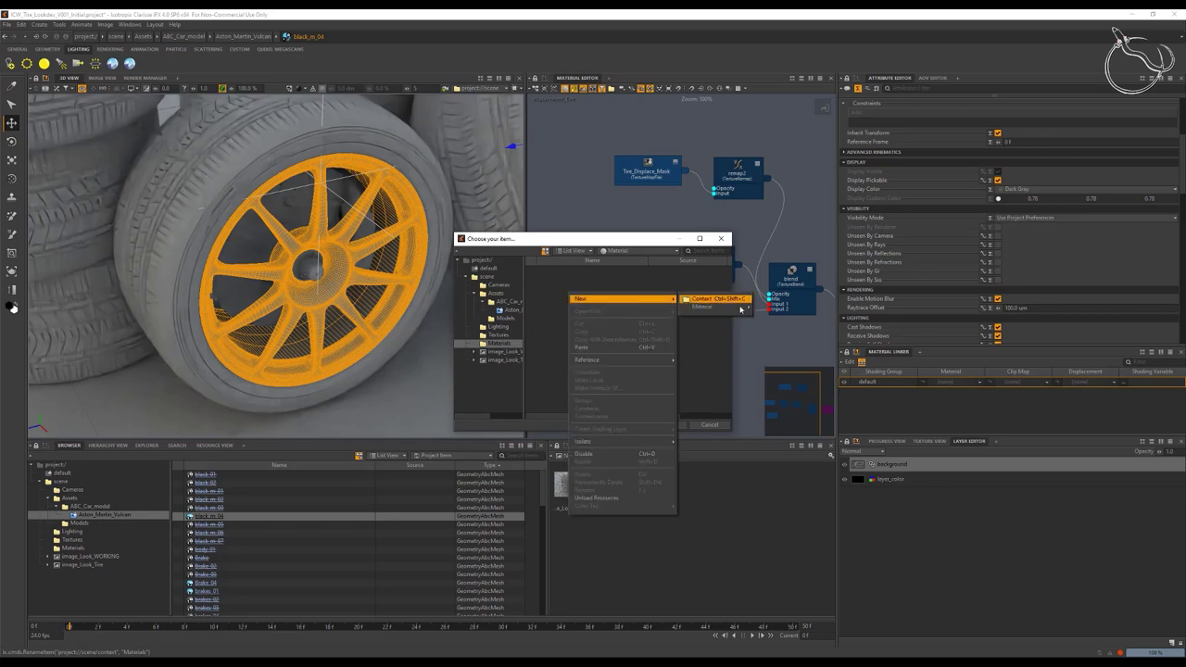
left_click(709, 299)
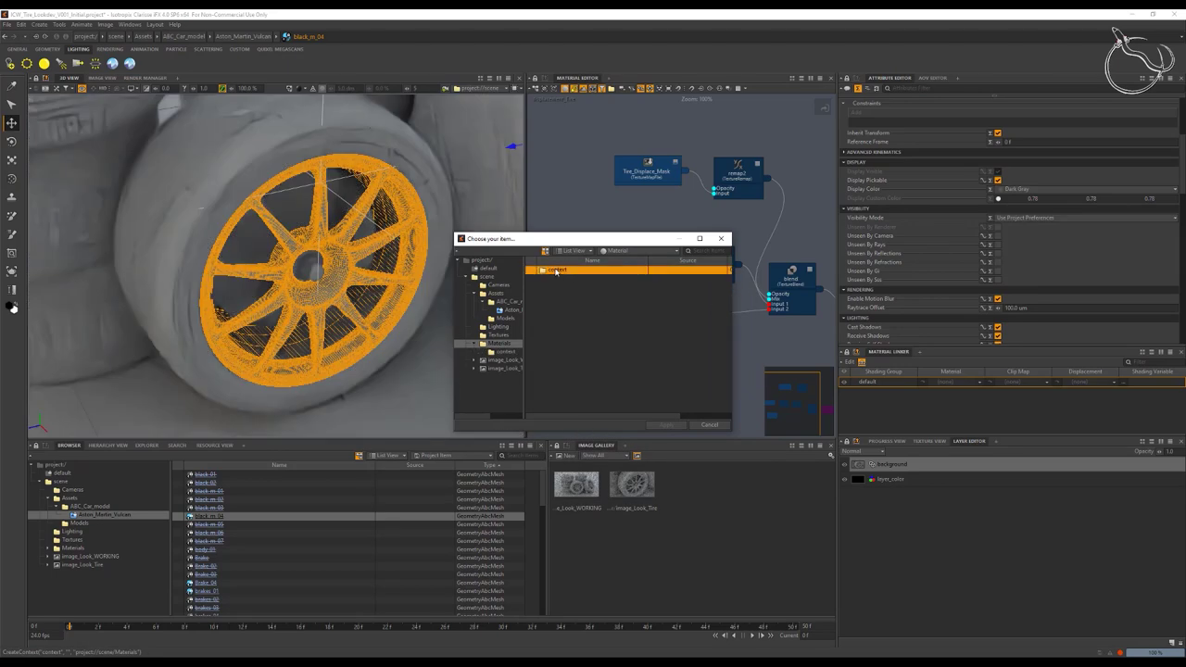
double_click(556, 270)
Step: Create a Standard material named Black_metal in the Materials context and assign it to the rim mesh's default shading group
mouse_move(581, 281)
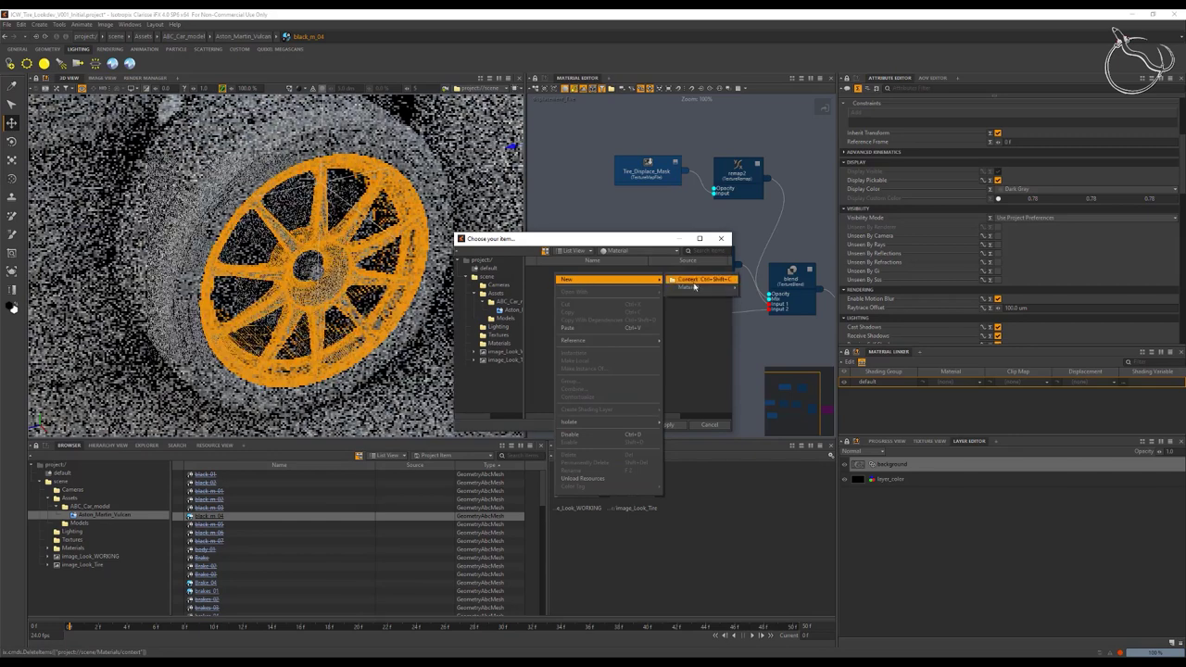
mouse_move(690, 286)
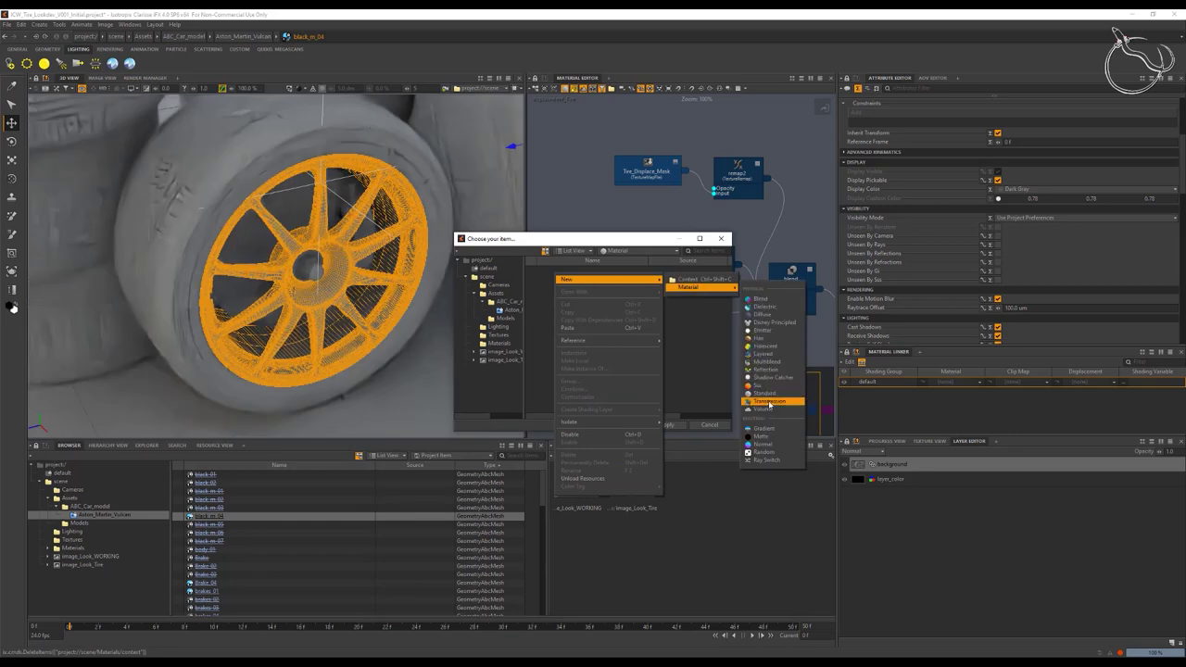
left_click(764, 395)
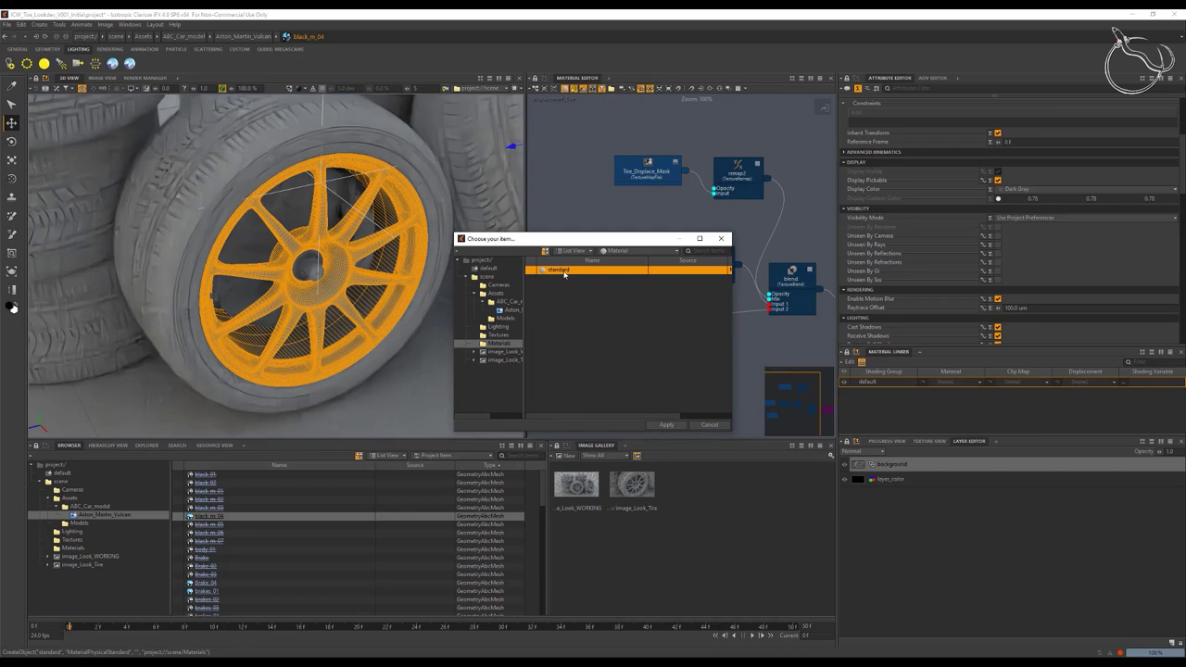
left_click(559, 270)
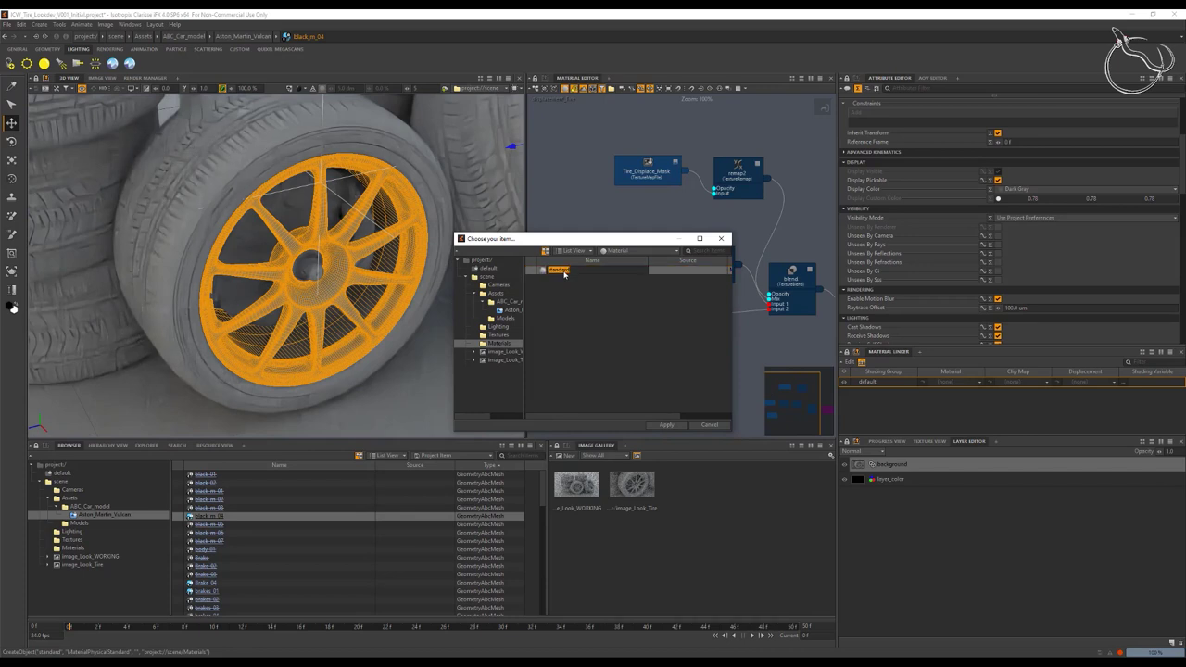
type("bla")
key("Return")
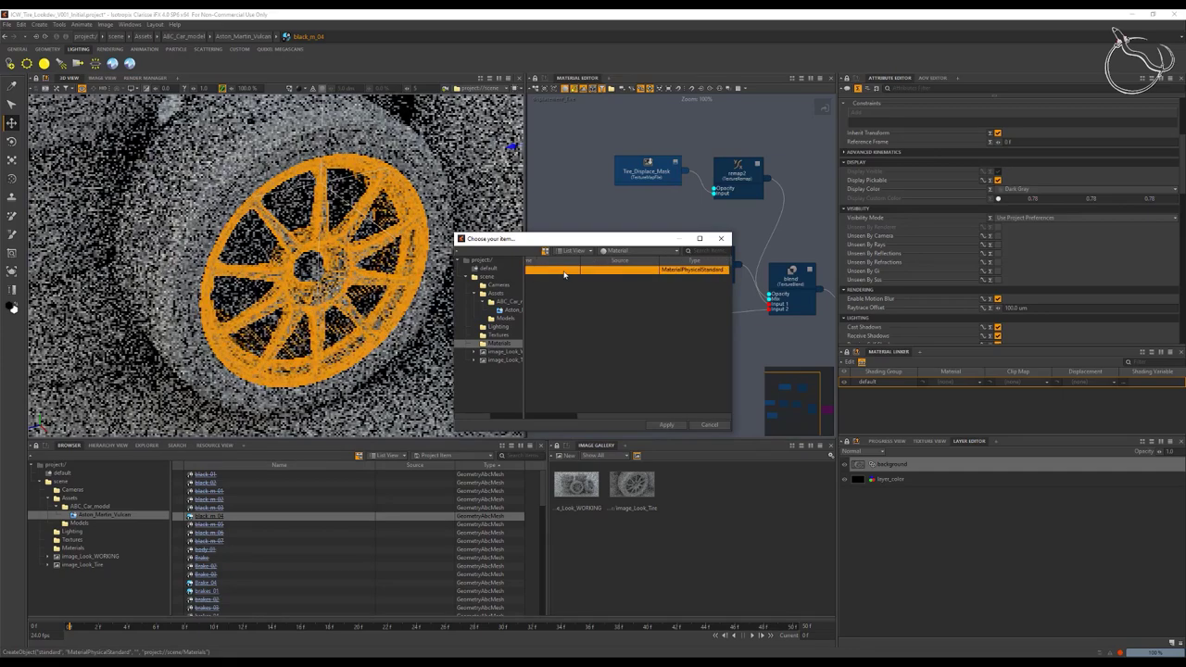
left_click(666, 424)
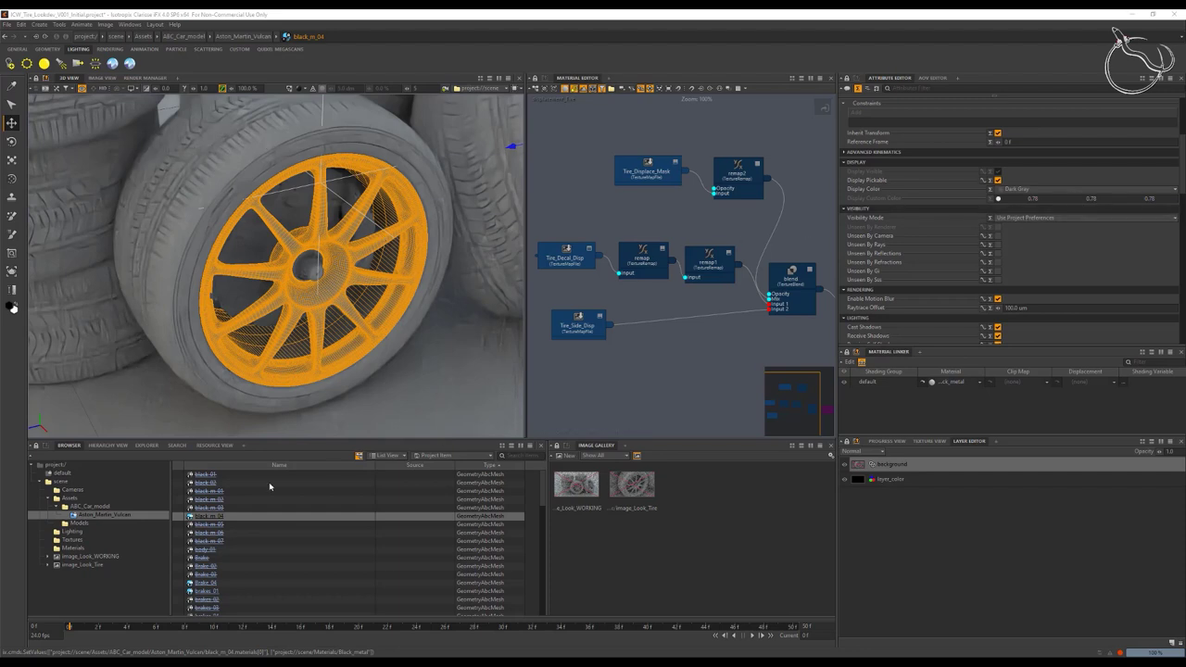
Step: Set the rim mesh's 3D view highlight mode to Bounding Box
scroll(945, 233, "down", 4)
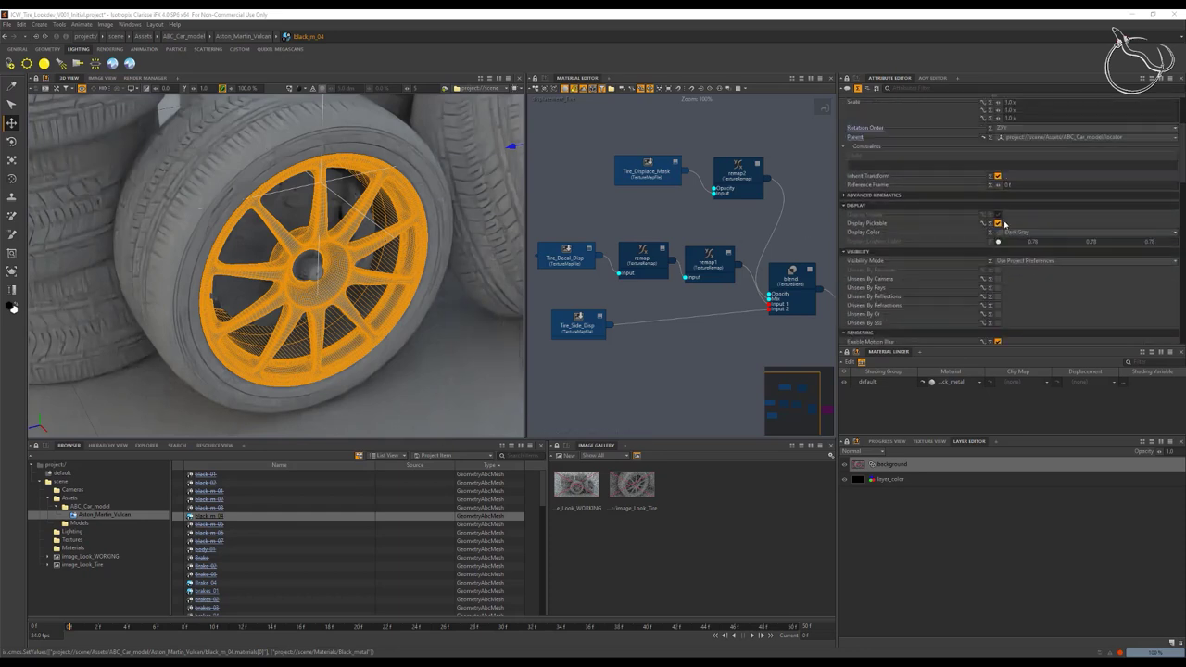
scroll(1038, 165, "up", 4)
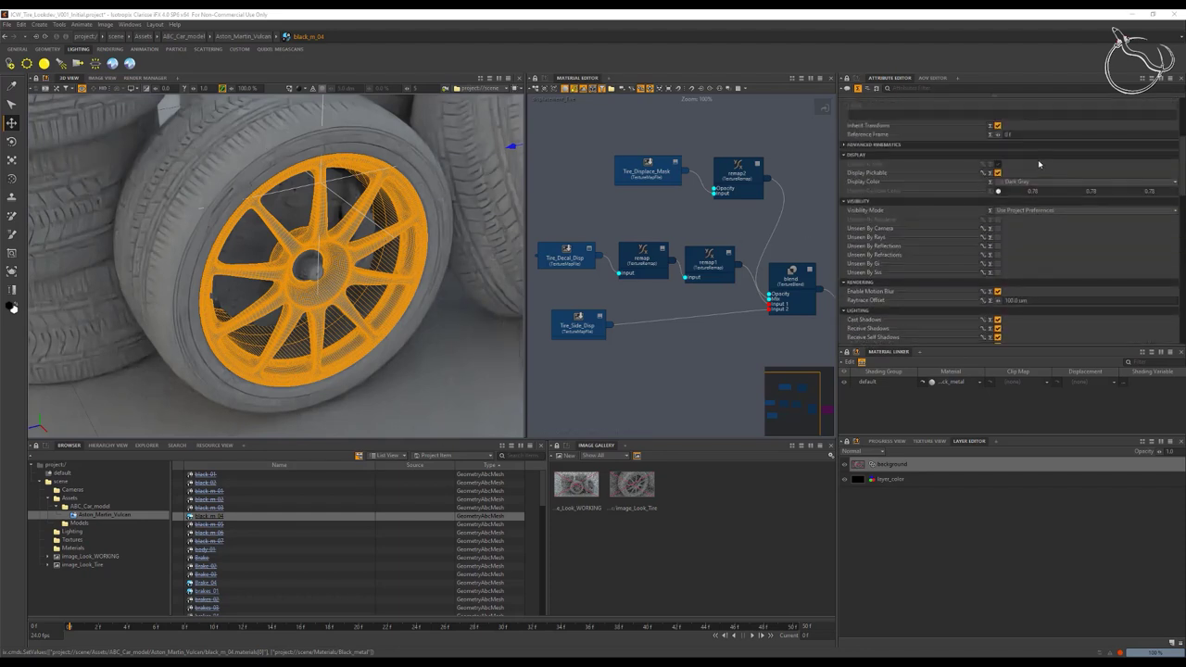
scroll(1038, 167, "down", 8)
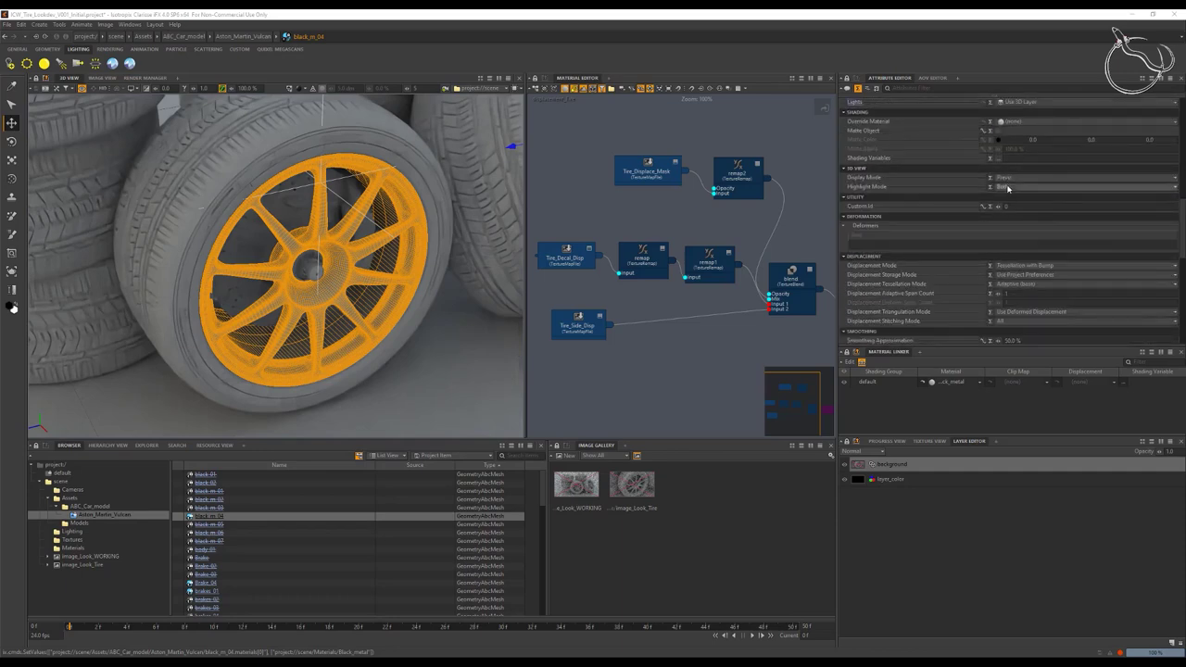
left_click(1009, 186)
left_click(1012, 206)
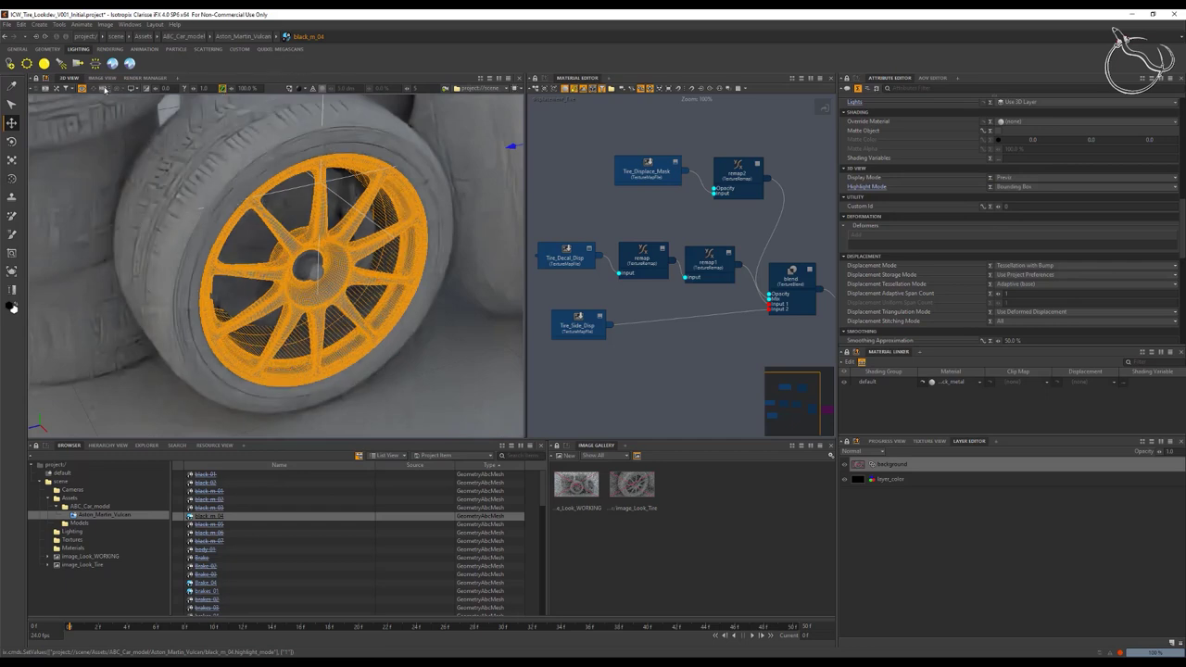
Step: Switch the 3D view from progressive rendering to Previz and start the live render of image_Look_Tire in the Image View
left_click(298, 89)
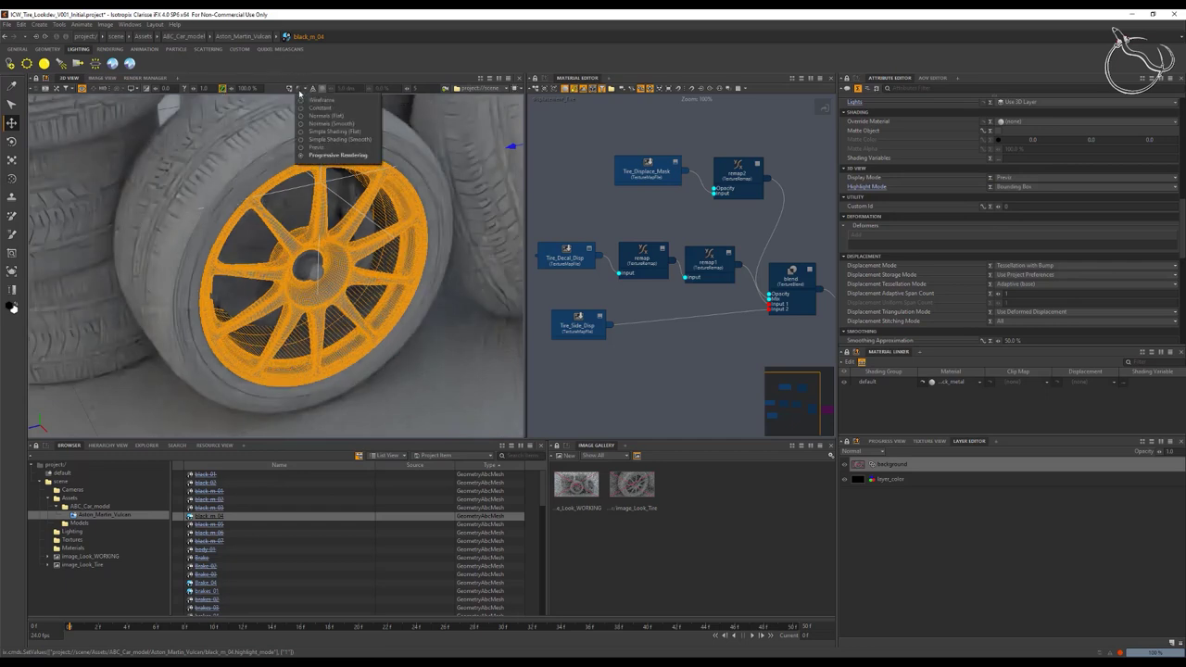
left_click(320, 147)
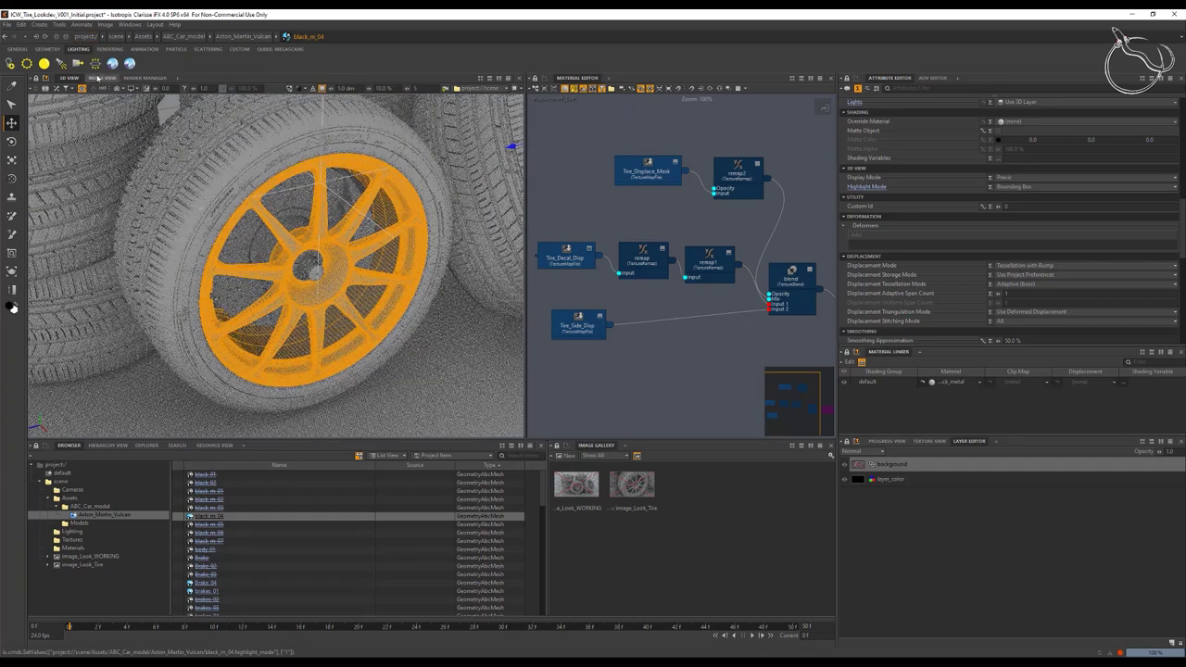
left_click(102, 78)
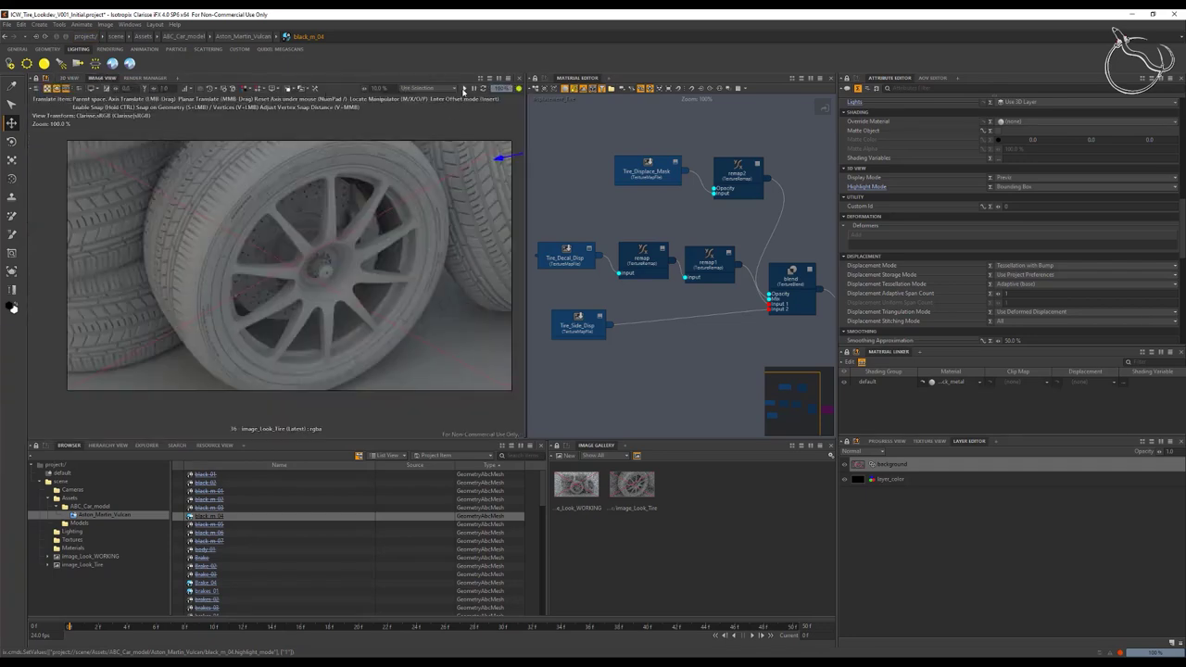
left_click(463, 88)
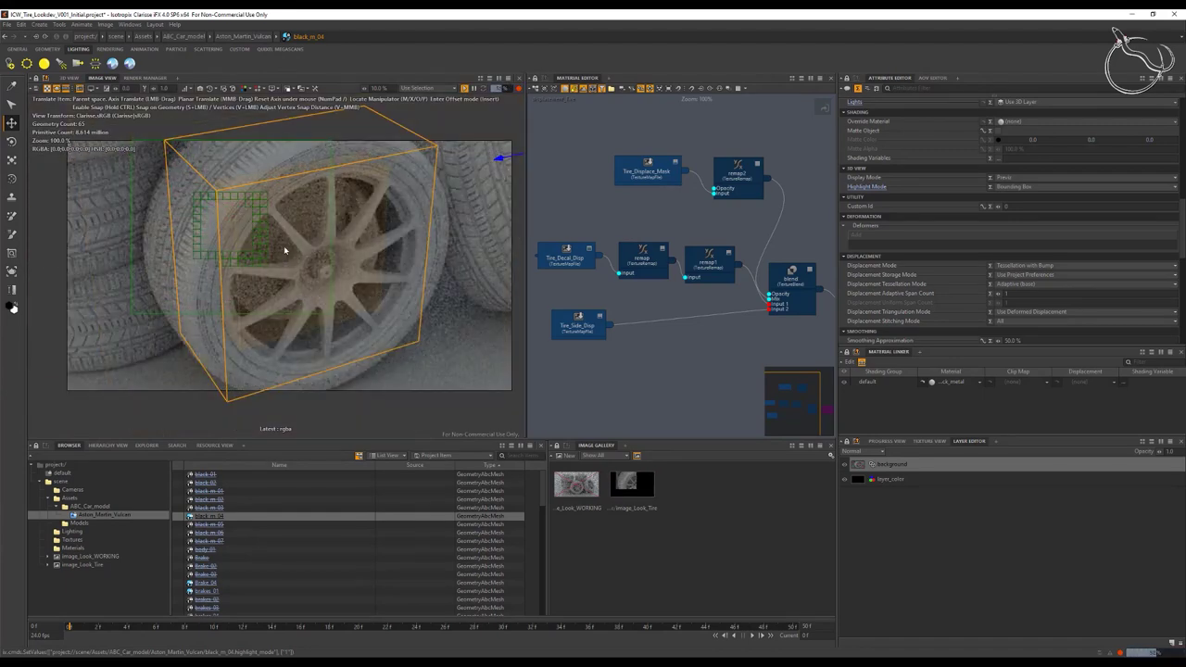
Step: Move the render region over the front wheel's rim and extend it downward to cover the whole rim
left_click(12, 271)
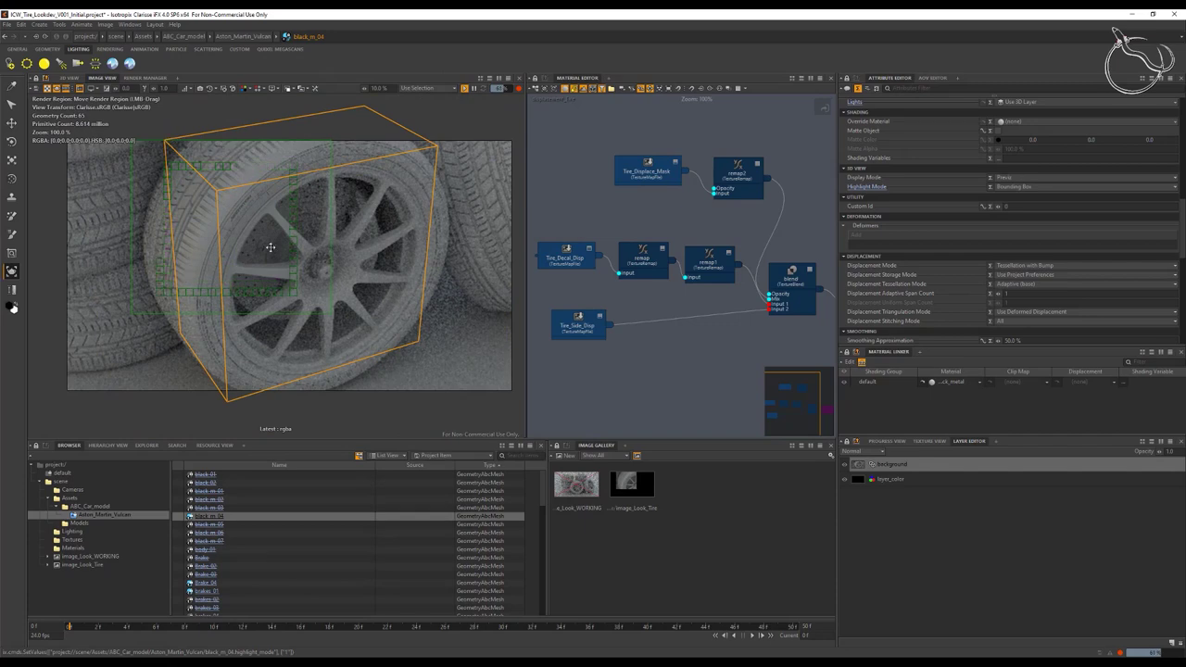
left_click_drag(271, 247, 360, 267)
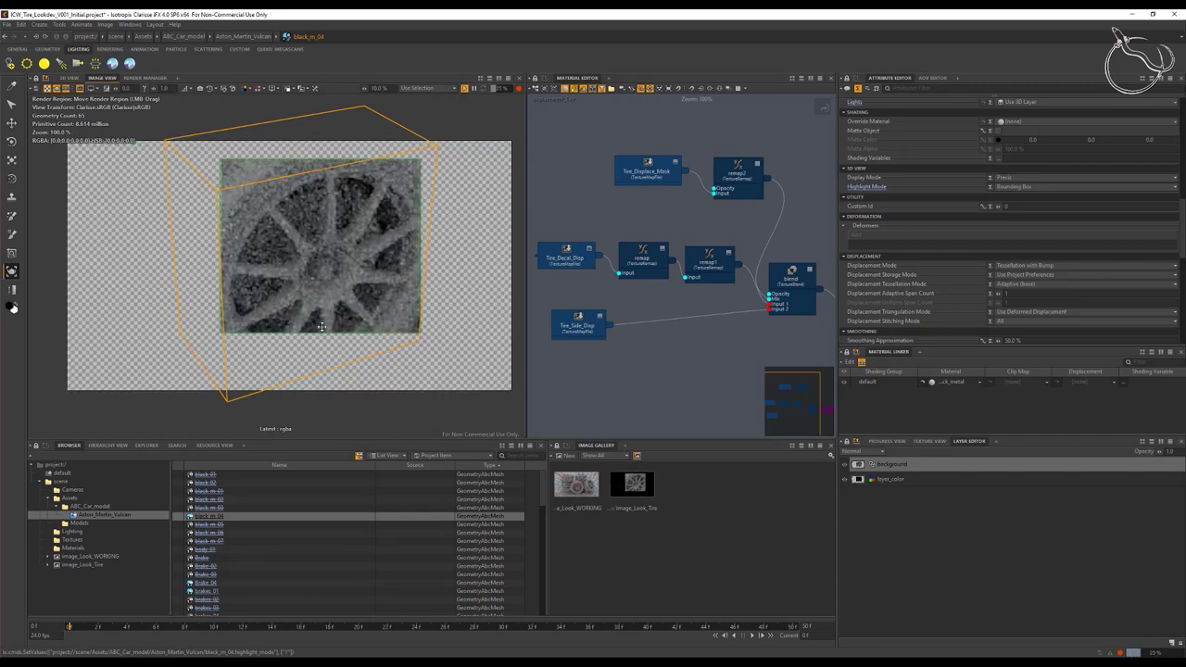
left_click_drag(322, 326, 322, 365)
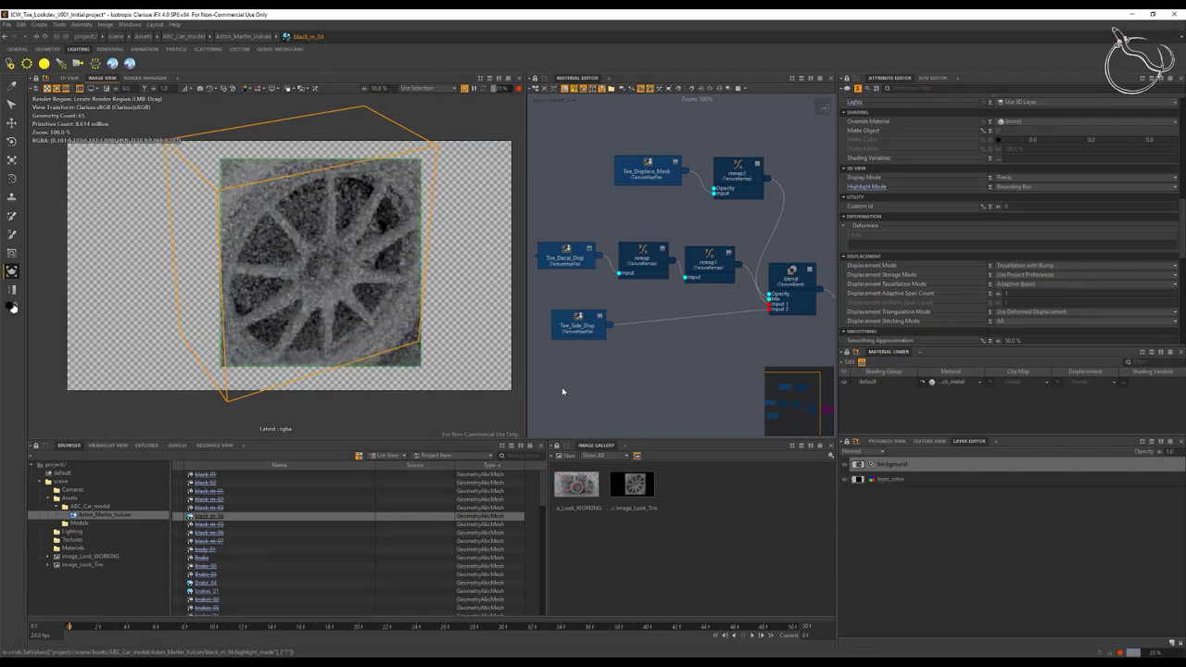
Step: Open the rim's Black_metal material for editing, reposition its node, and widen the Material Editor
left_click(925, 382)
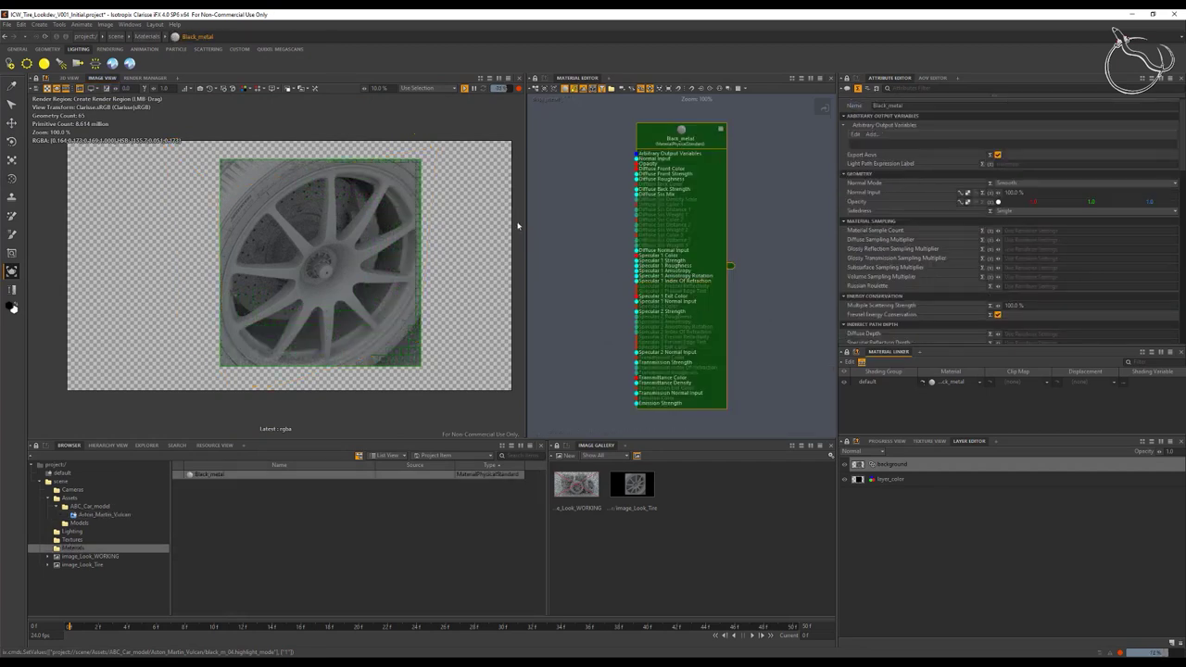
left_click_drag(681, 139, 756, 164)
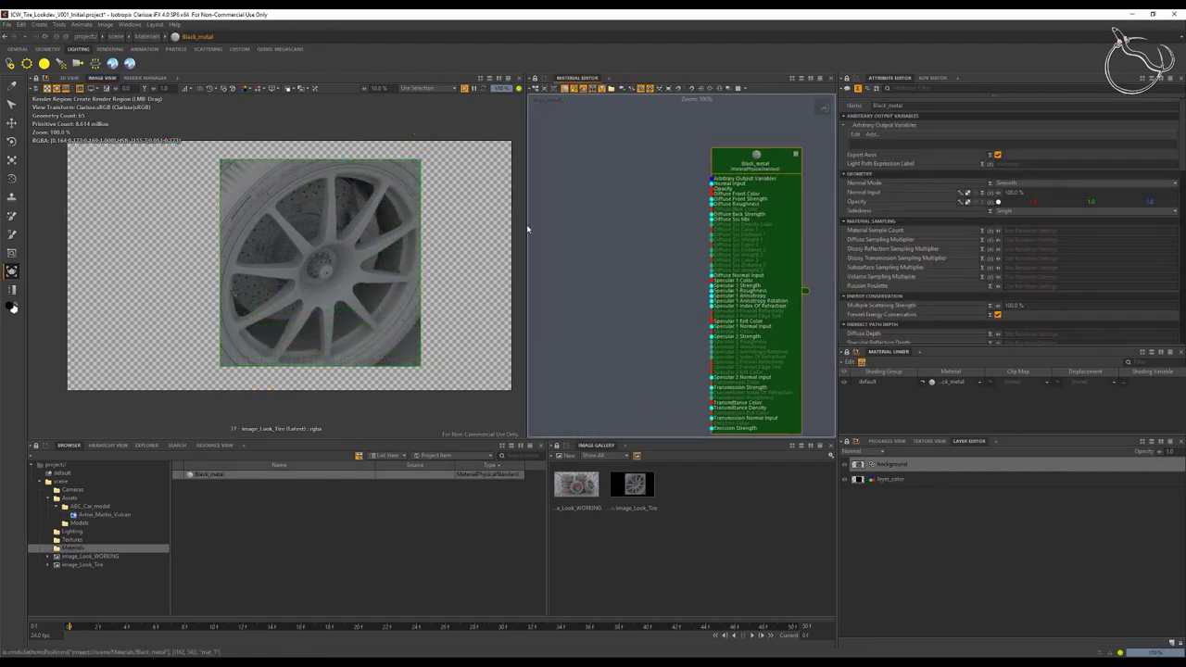
left_click_drag(524, 224, 452, 224)
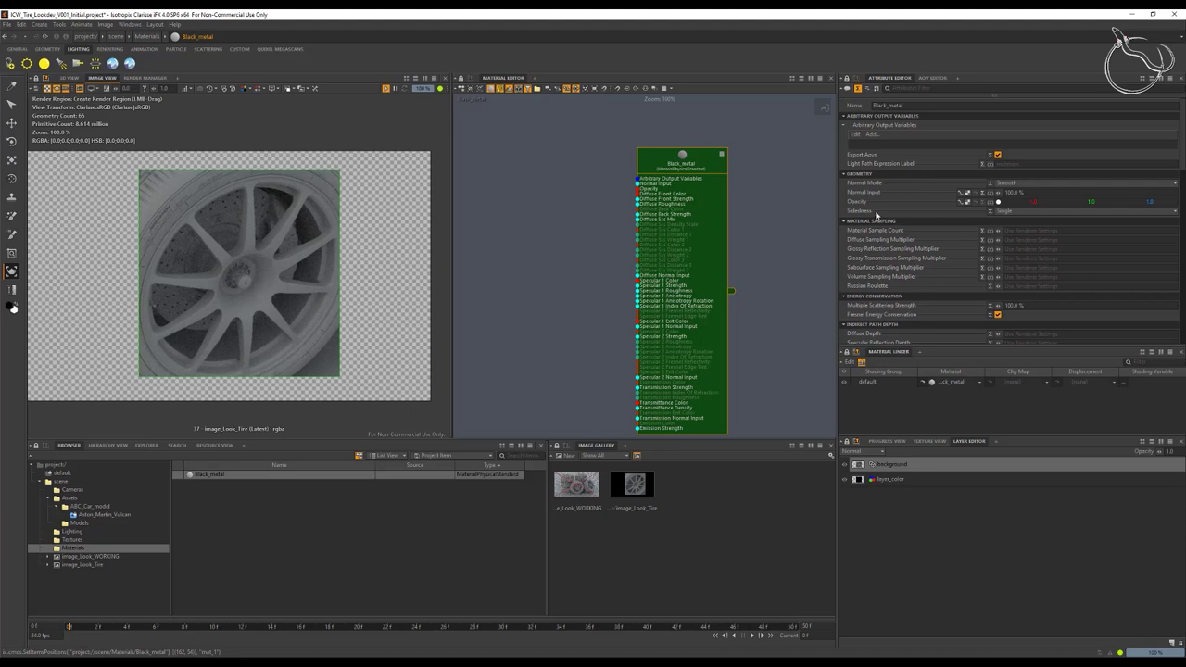
Step: Set Black_metal's Glossy Reflection Depth to 2, trying a depth of 1 first
scroll(876, 214, "down", 4)
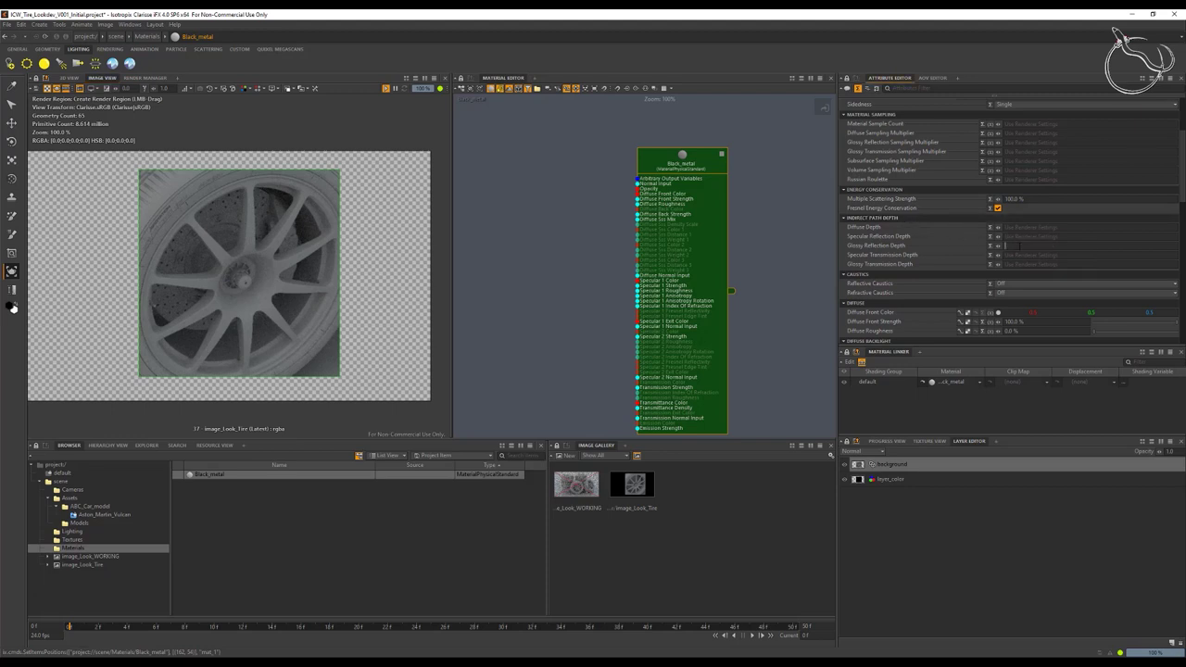
type("1")
key("Return")
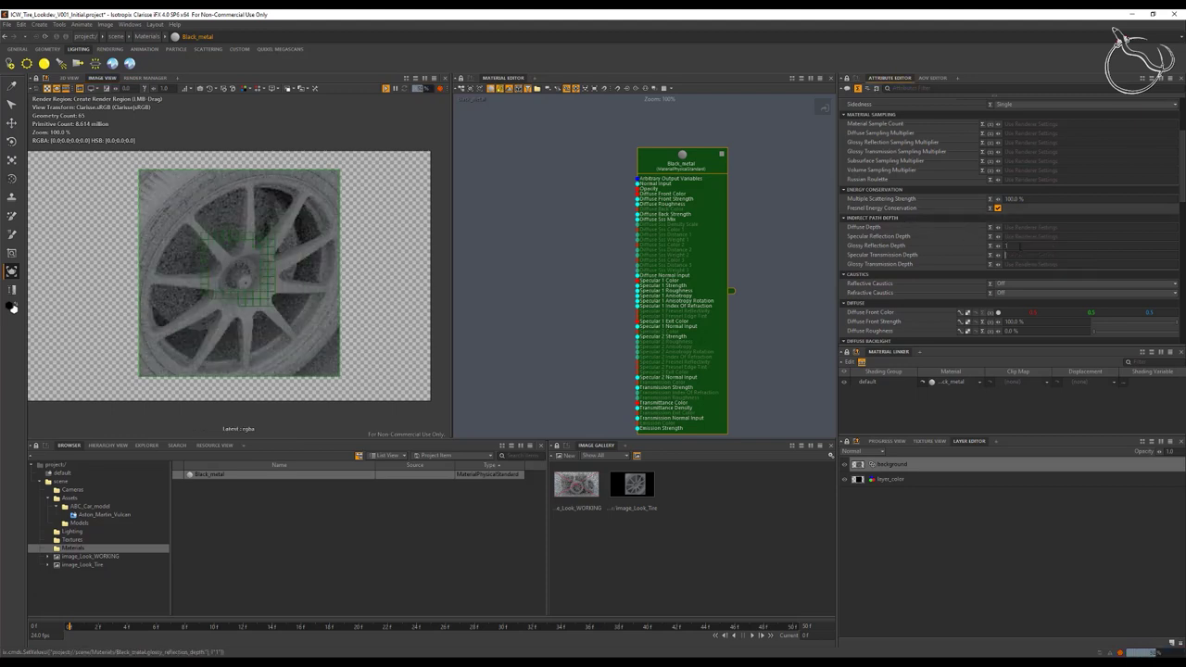
key("BackSpace")
type("2")
key("Return")
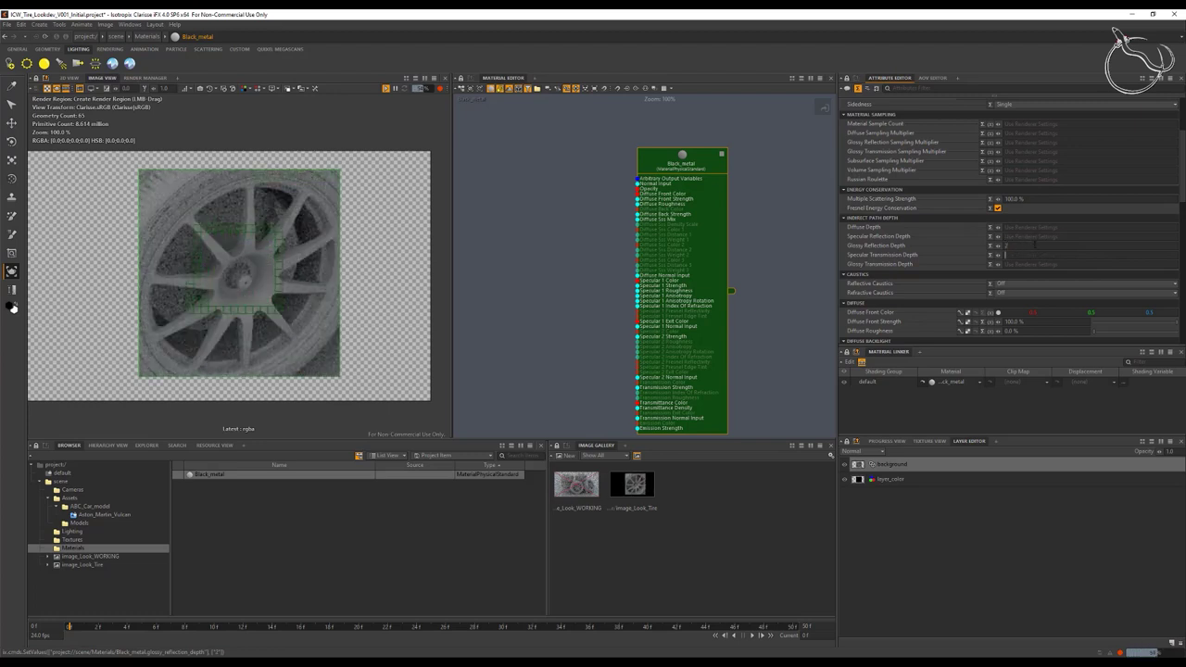
Step: Darken Black_metal's Diffuse Front Color to a near-black grey
scroll(1112, 272, "down", 2)
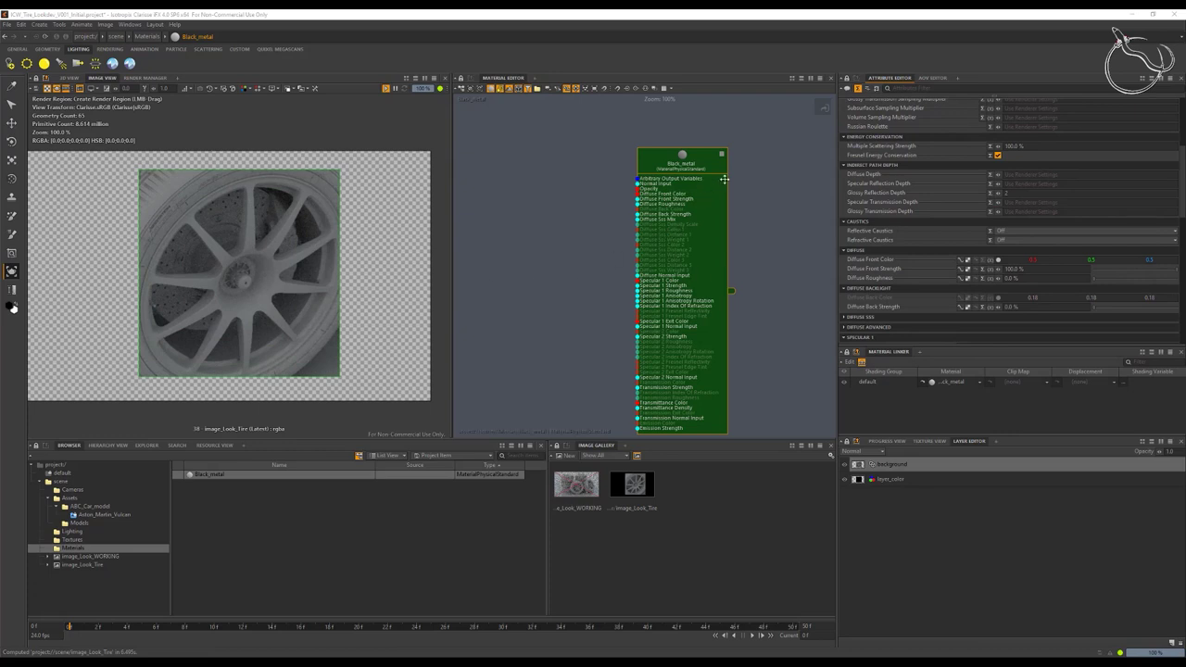
scroll(1043, 204, "up", 5)
scroll(1007, 243, "down", 3)
scroll(1017, 182, "up", 3)
left_click(991, 222)
scroll(994, 231, "down", 10)
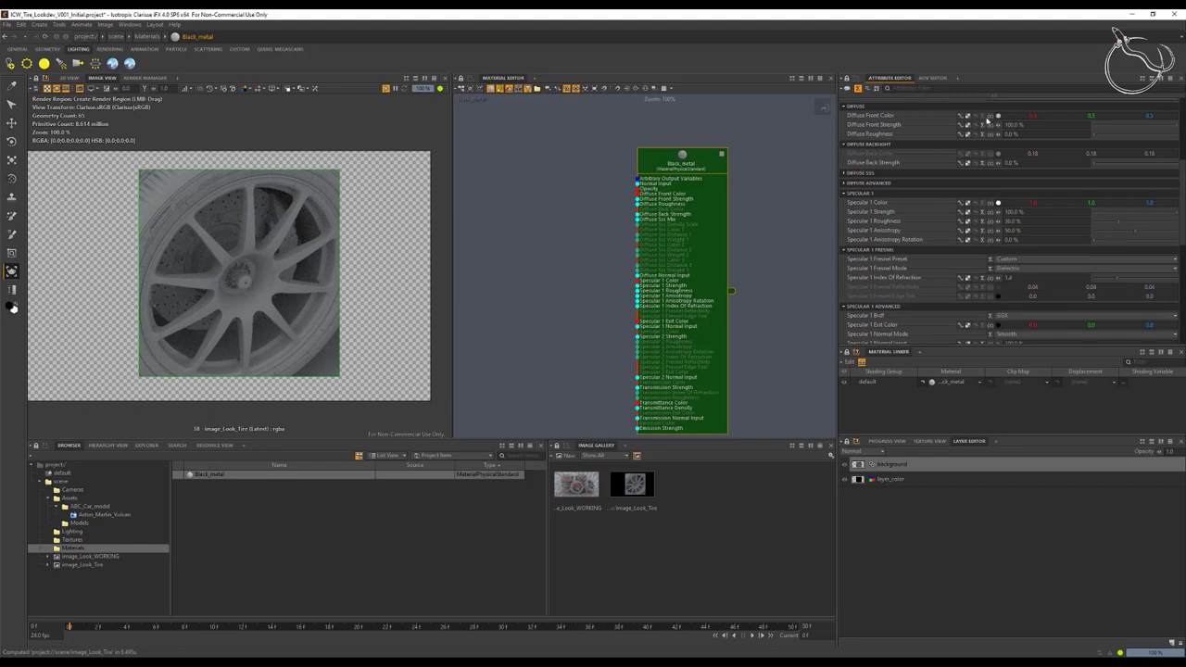
left_click(999, 116)
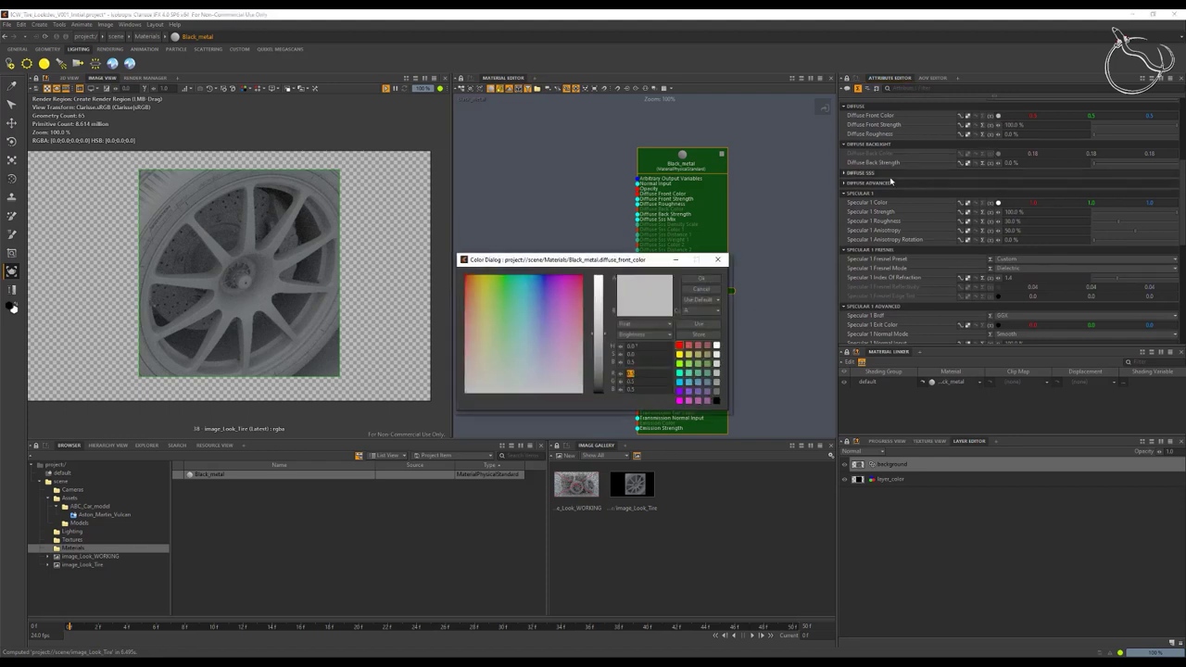
left_click_drag(600, 359, 602, 390)
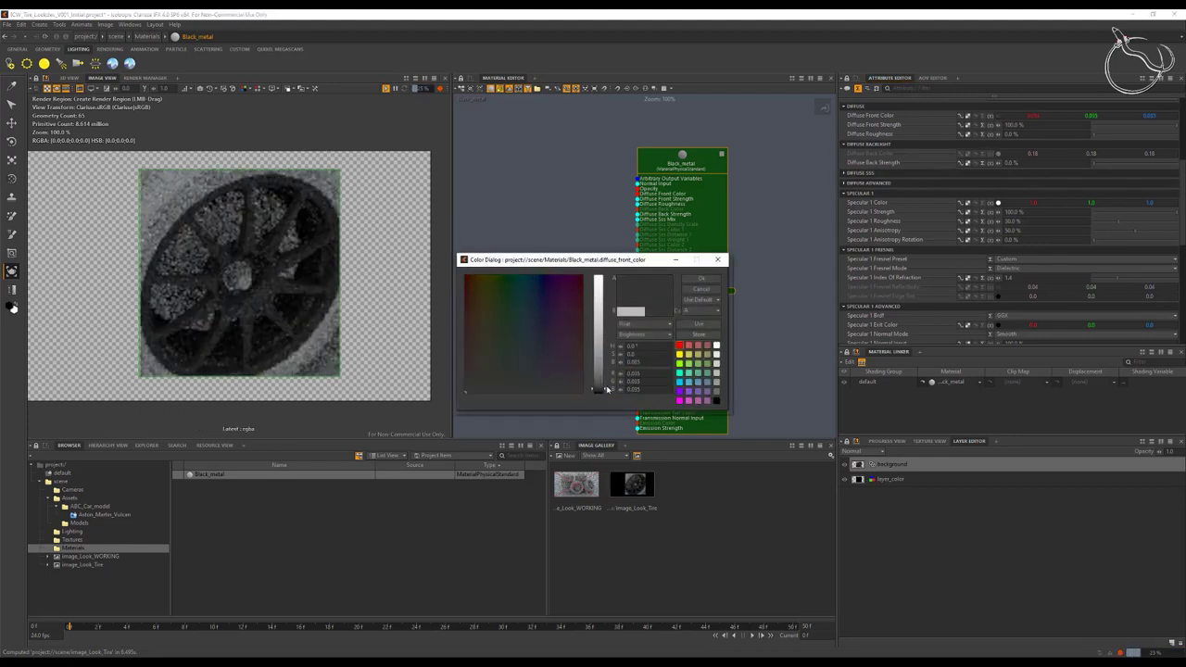
left_click(704, 278)
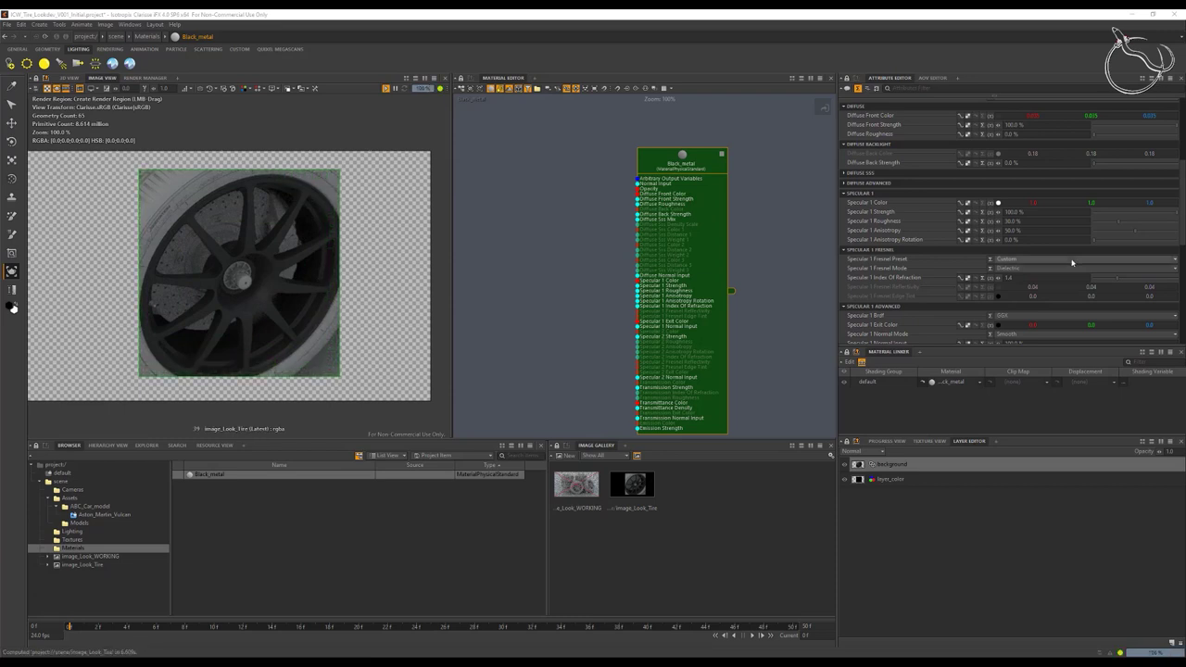
Step: Set Black_metal's Specular 1 Fresnel Mode to Metallic
left_click(1032, 269)
left_click(1023, 293)
left_click(1023, 294)
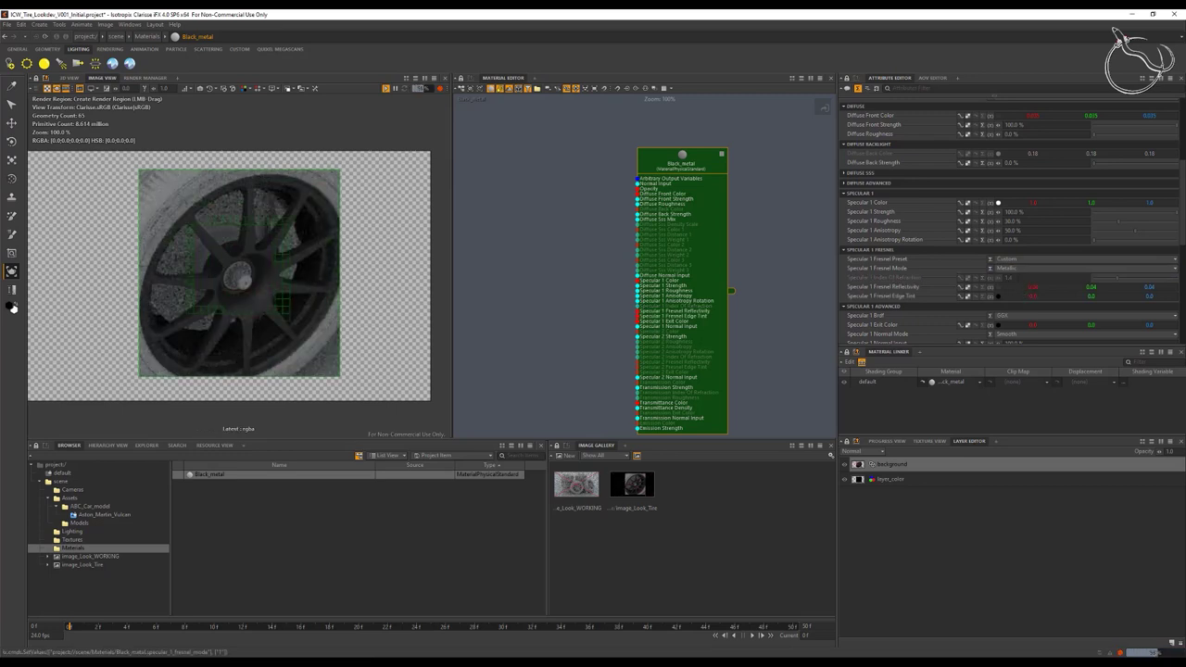
Step: Set Black_metal's Specular 1 Fresnel Reflectivity to 0.05 in the red, green and blue channels
double_click(1034, 290)
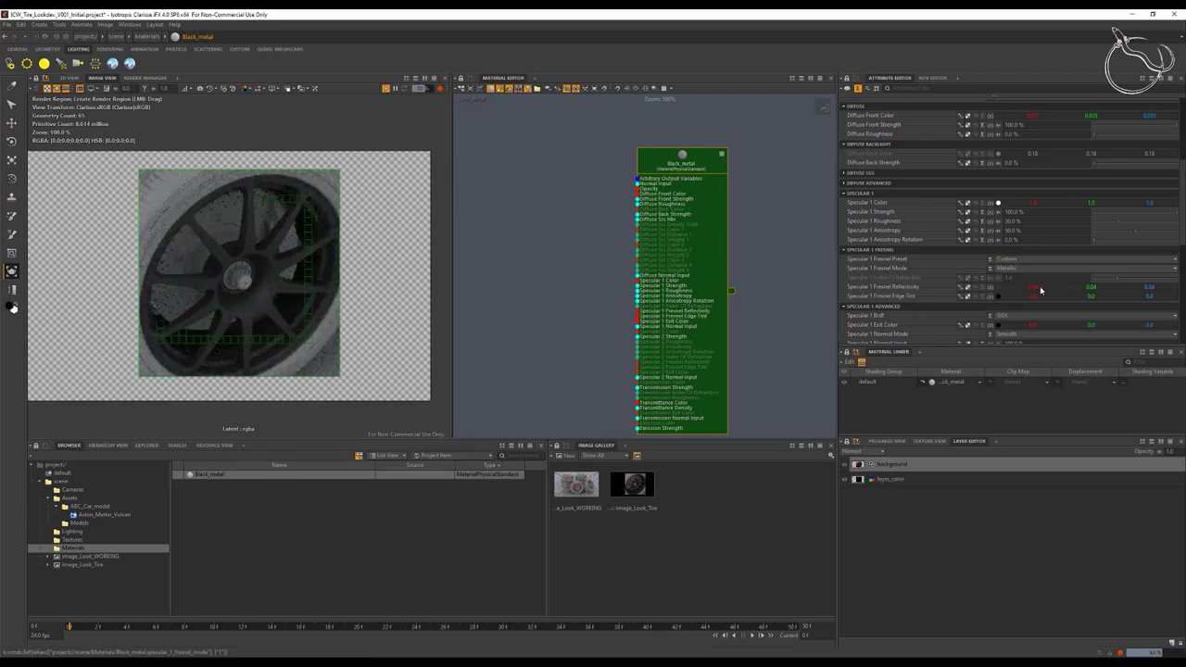
left_click(1041, 290)
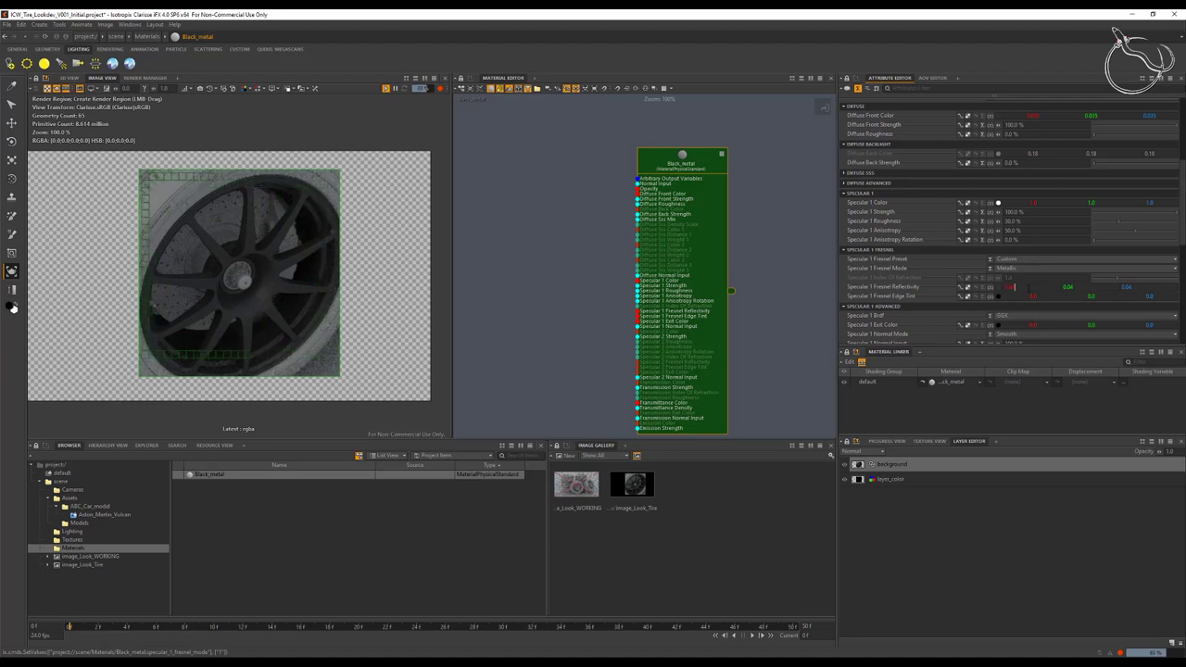
key("Tab")
type("0.05")
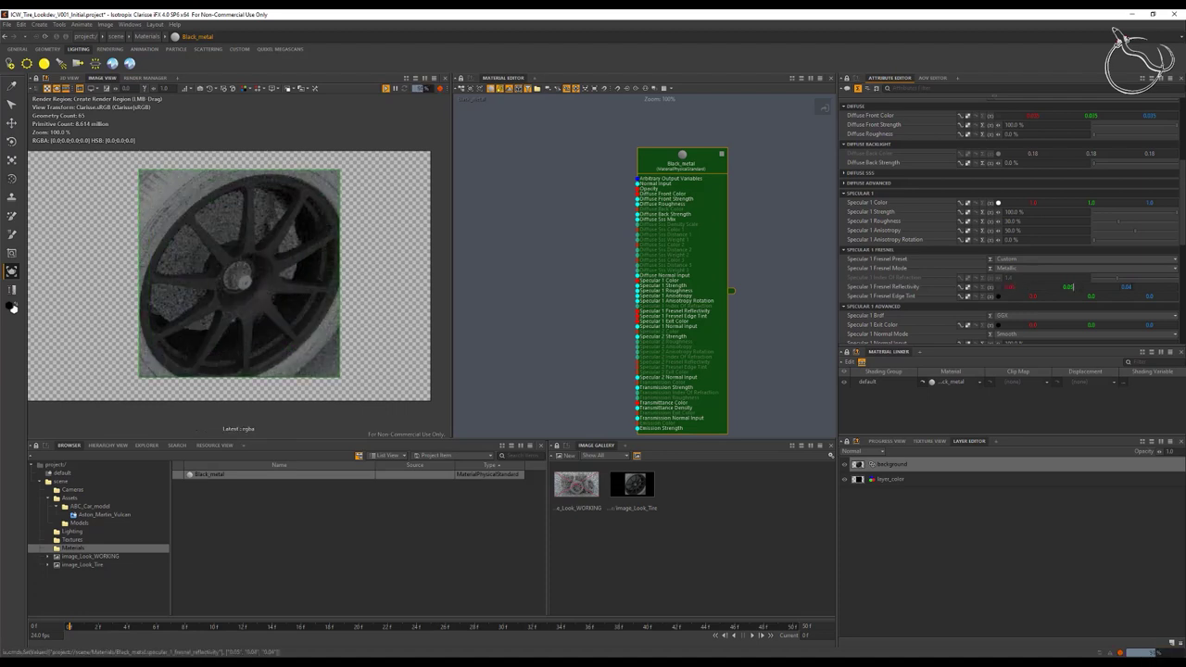
left_click(1131, 286)
key("BackSpace")
type("5")
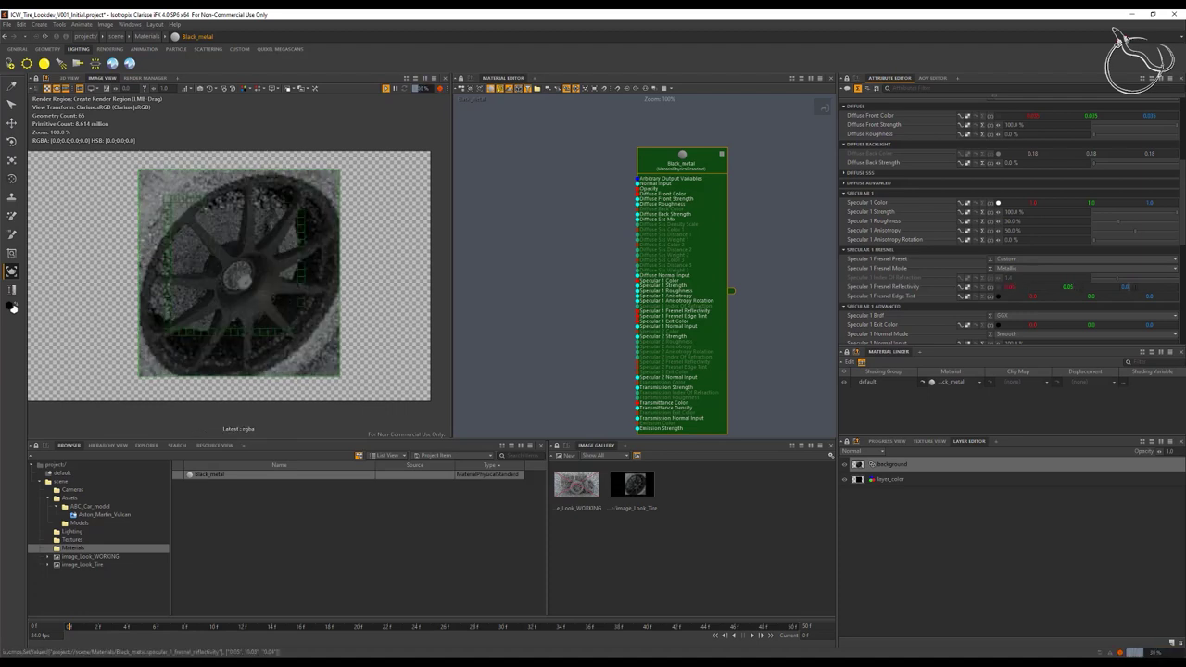
key("Tab")
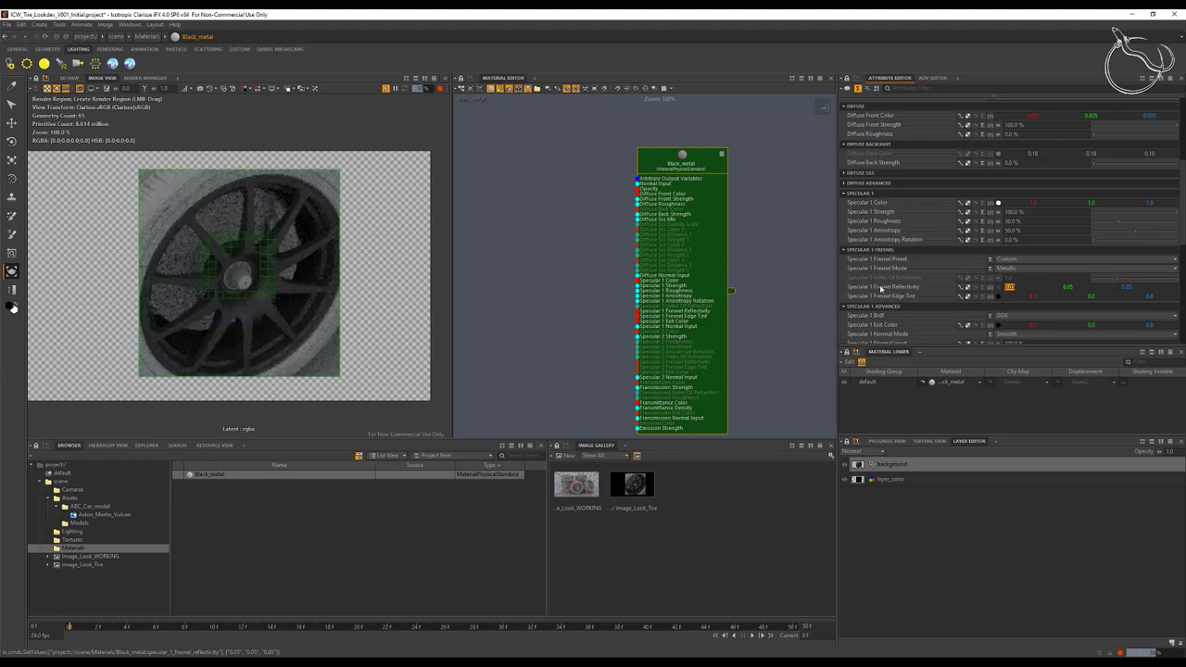
Step: Set Black_metal's Specular 1 Roughness to 0%
left_click(1013, 221)
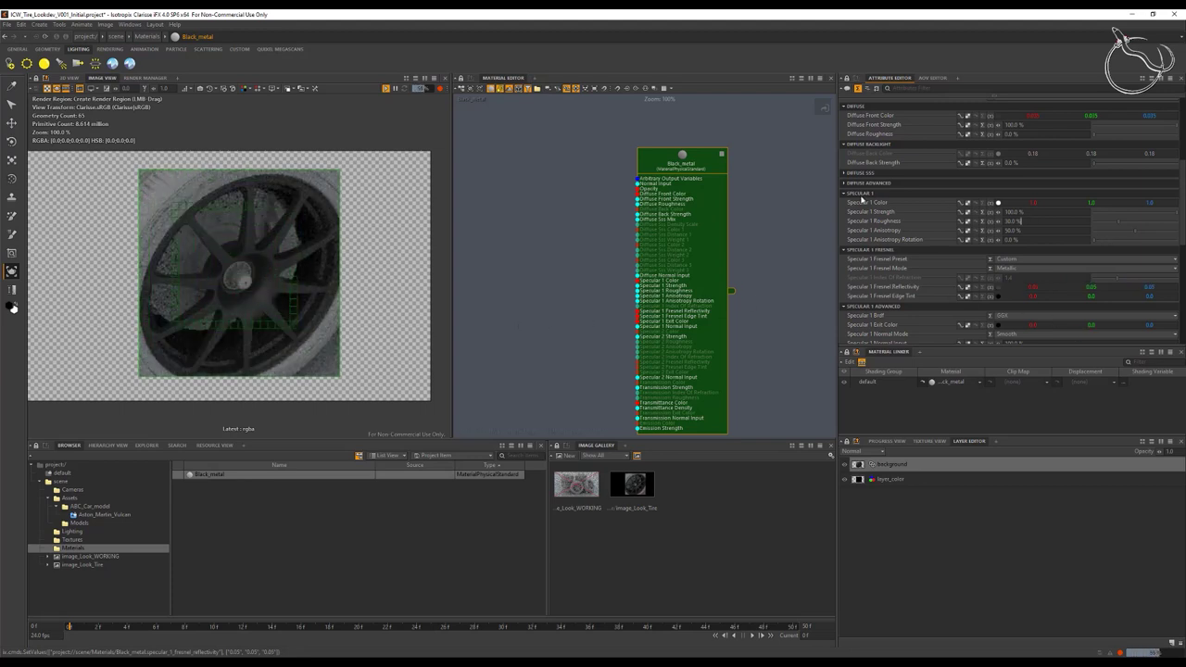
type("0")
key("Return")
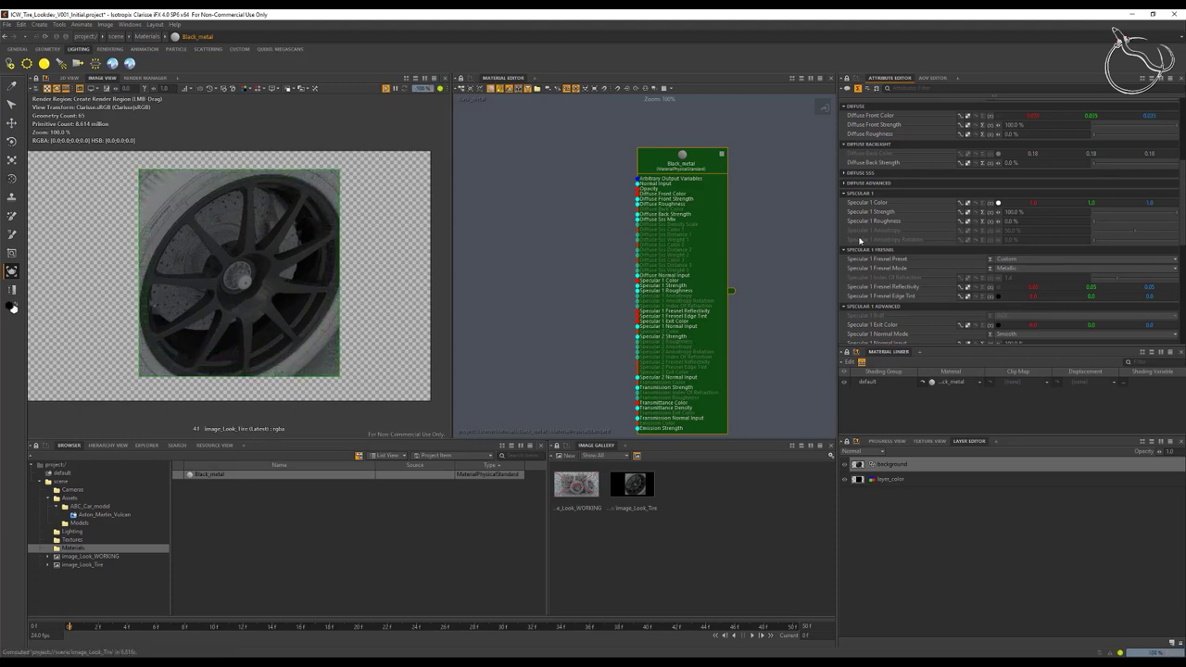
Step: Shift the Black_metal node aside and set image_Look_Tire's Resolution Multiplier to 75%
middle_click_drag(739, 158, 749, 152)
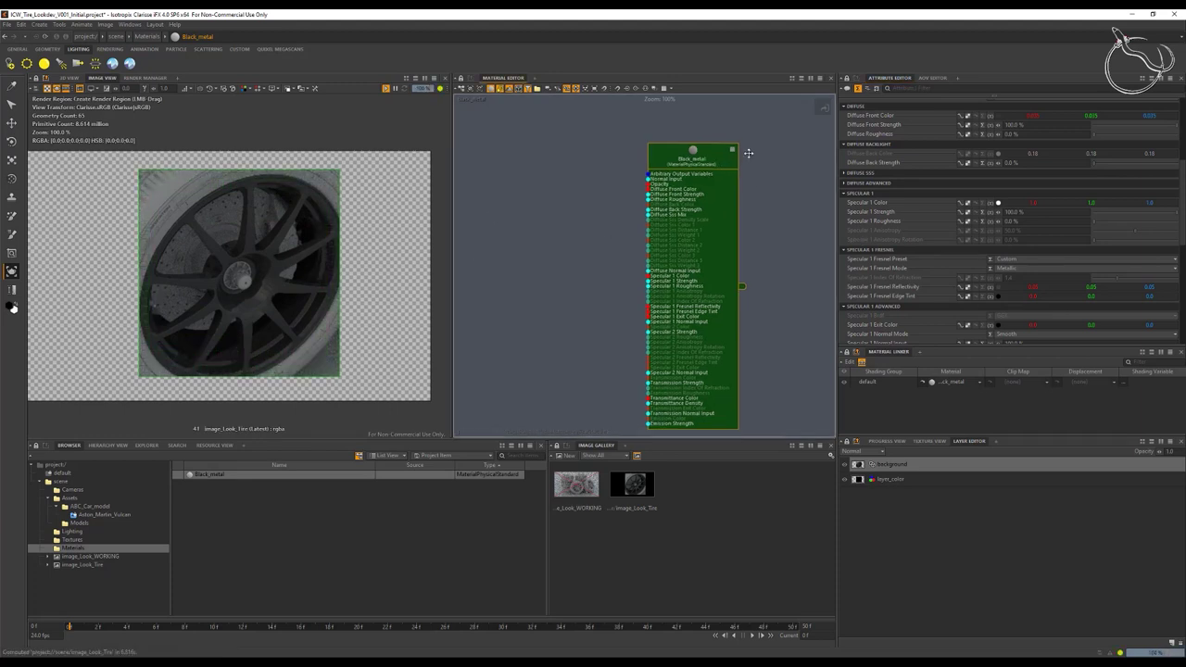
left_click_drag(748, 153, 773, 140)
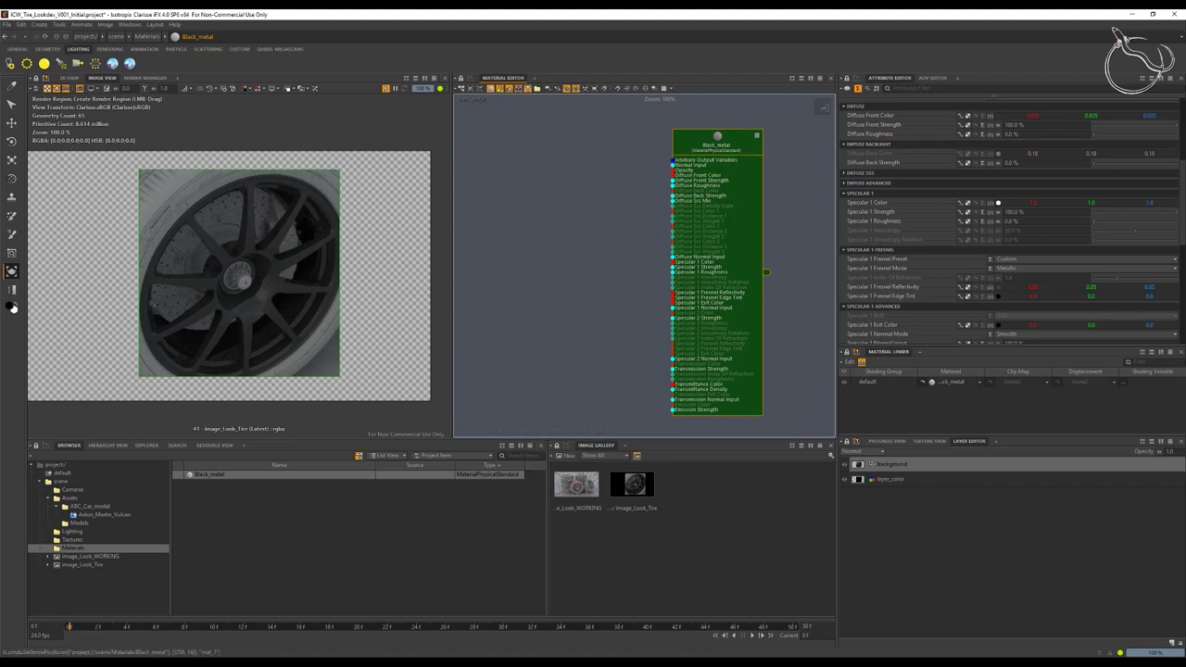
left_click(633, 489)
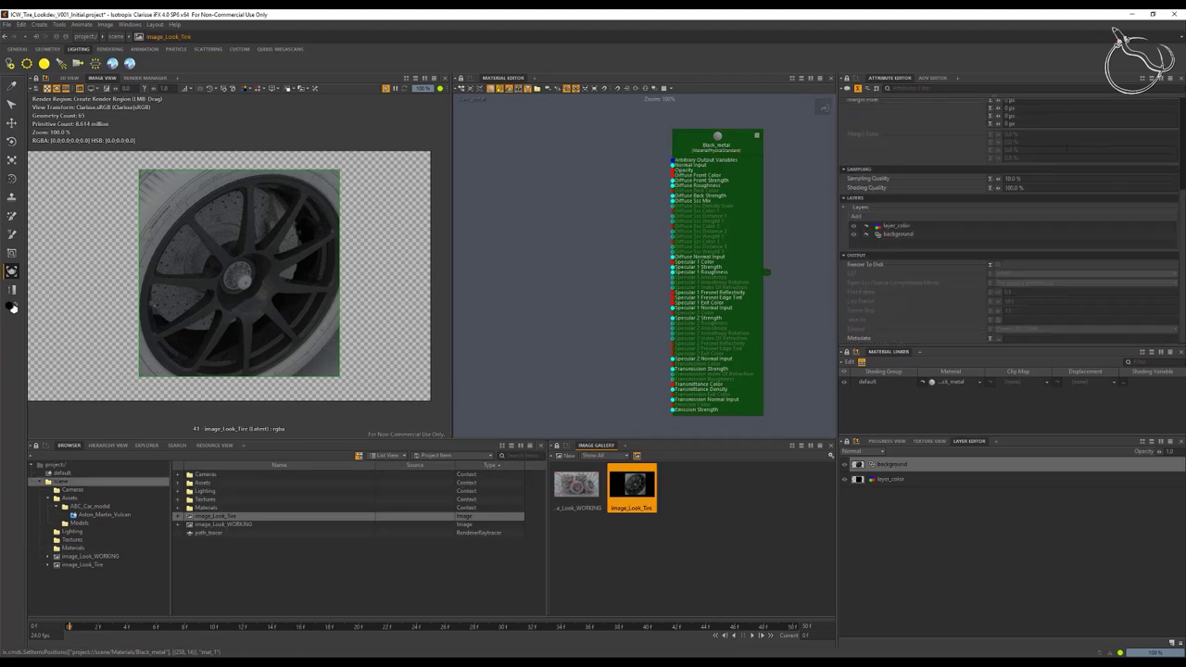
left_click(1023, 156)
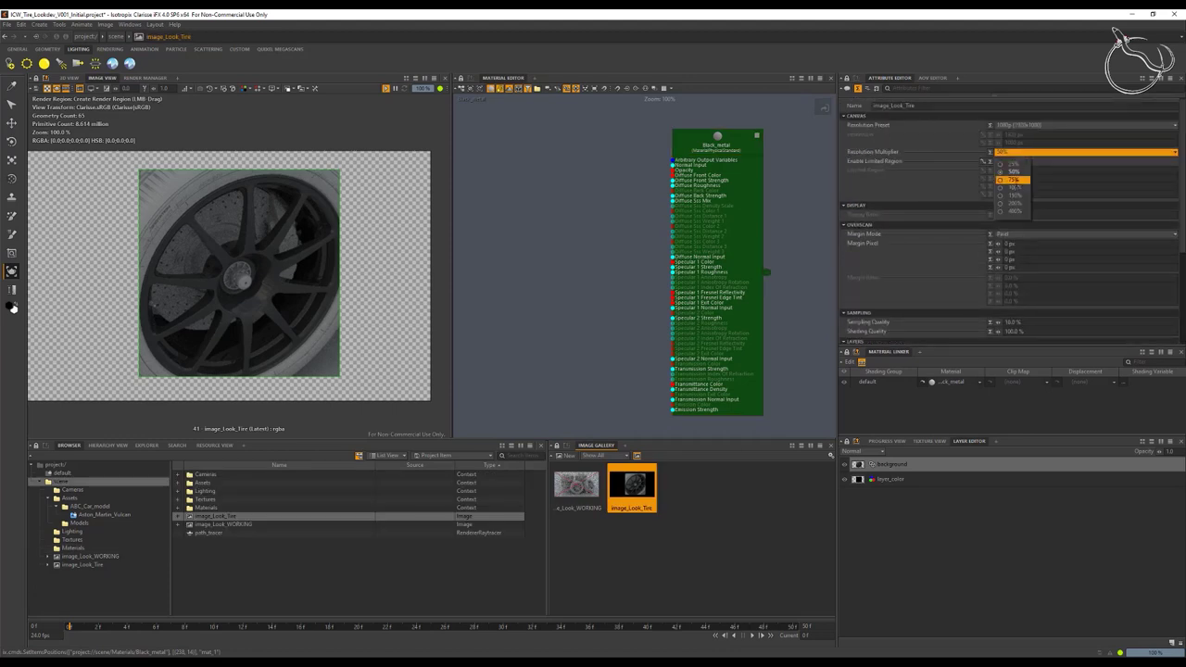
left_click(1013, 178)
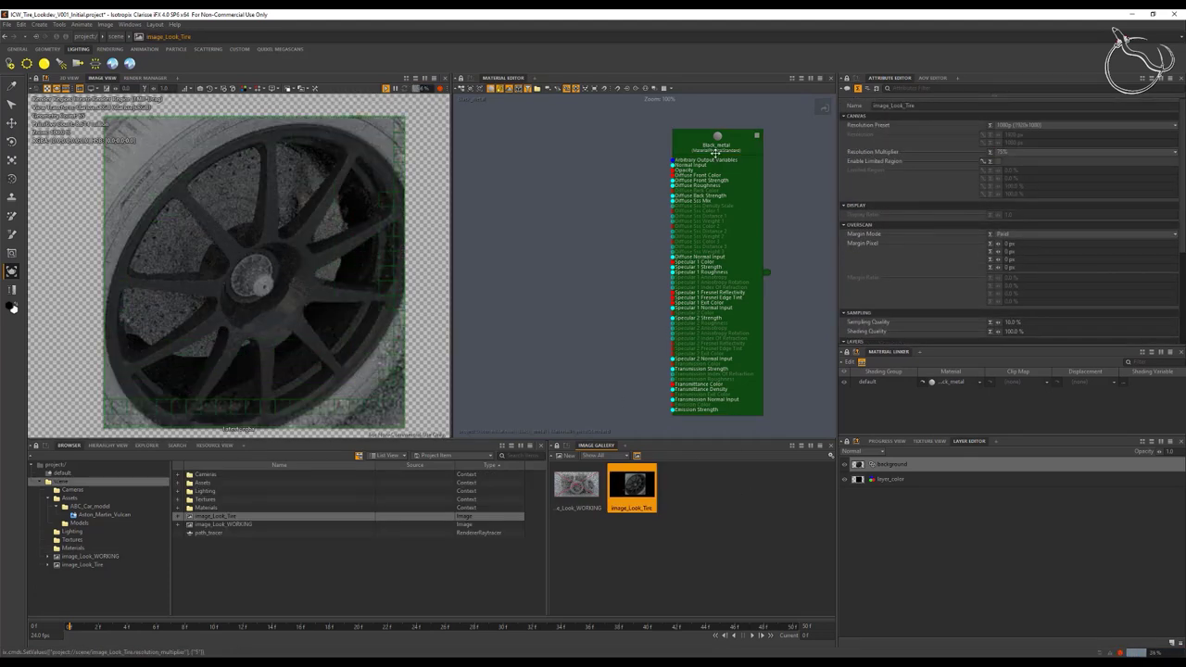
Step: Create a Cellular Noise texture in the Textures context, feed it into Black_metal's Diffuse Front Color, and collapse its node
left_click_drag(715, 153, 756, 150)
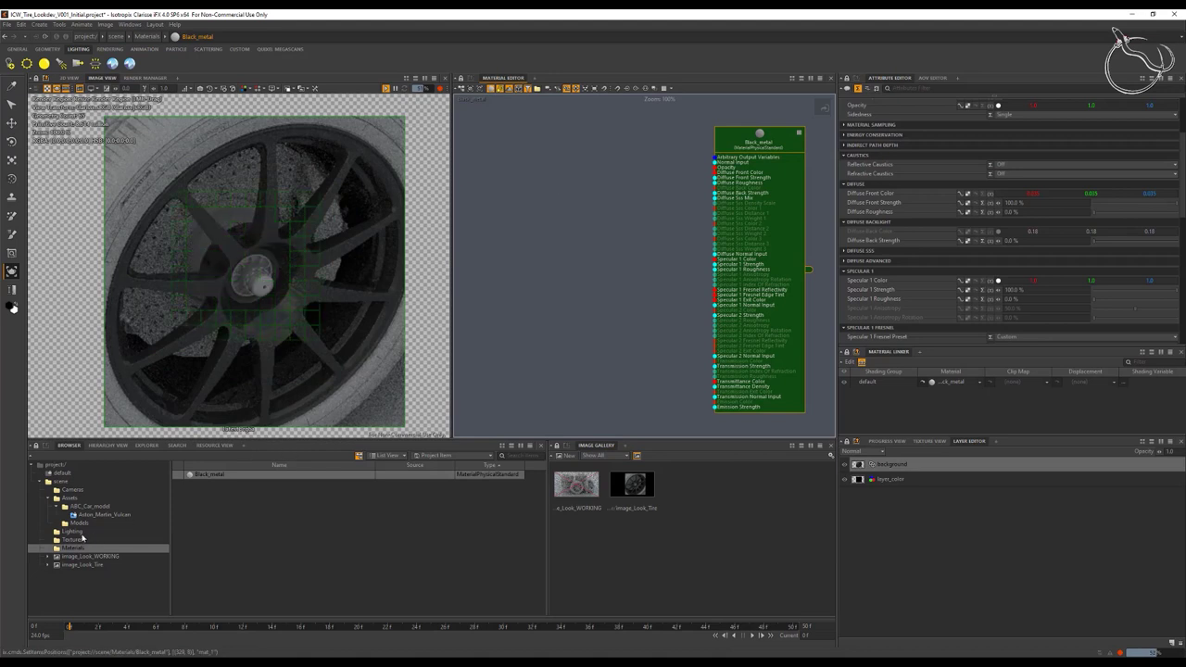
left_click(82, 540)
left_click(462, 90)
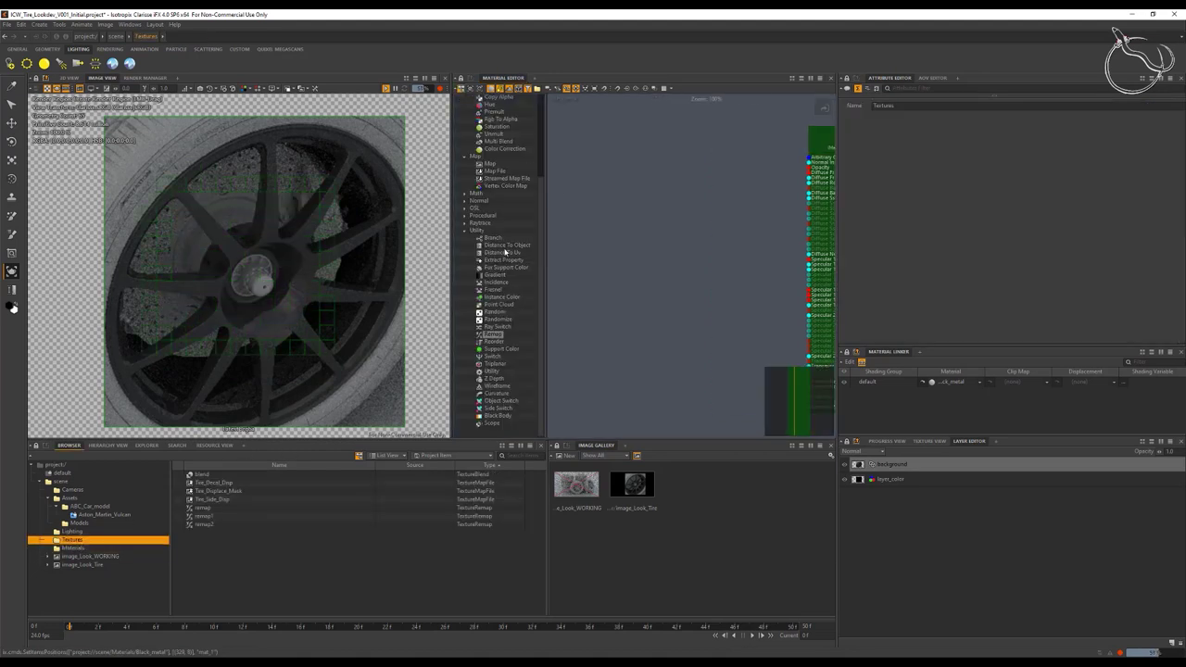
left_click(466, 215)
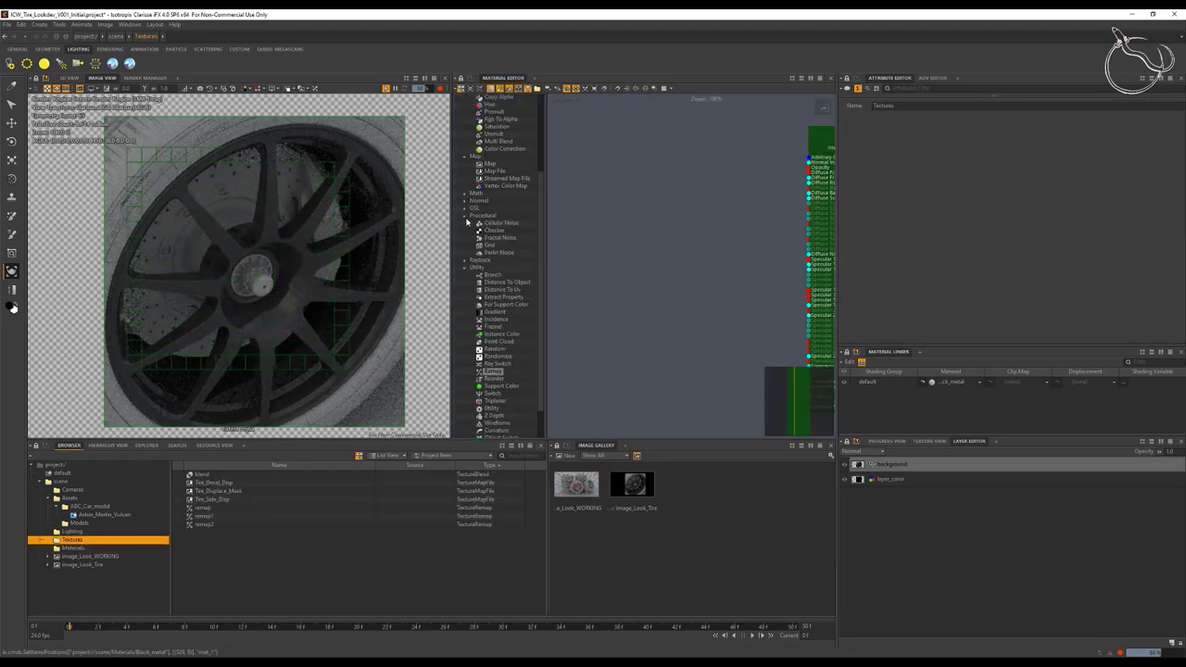
left_click_drag(500, 228, 761, 196)
left_click_drag(664, 207, 614, 203)
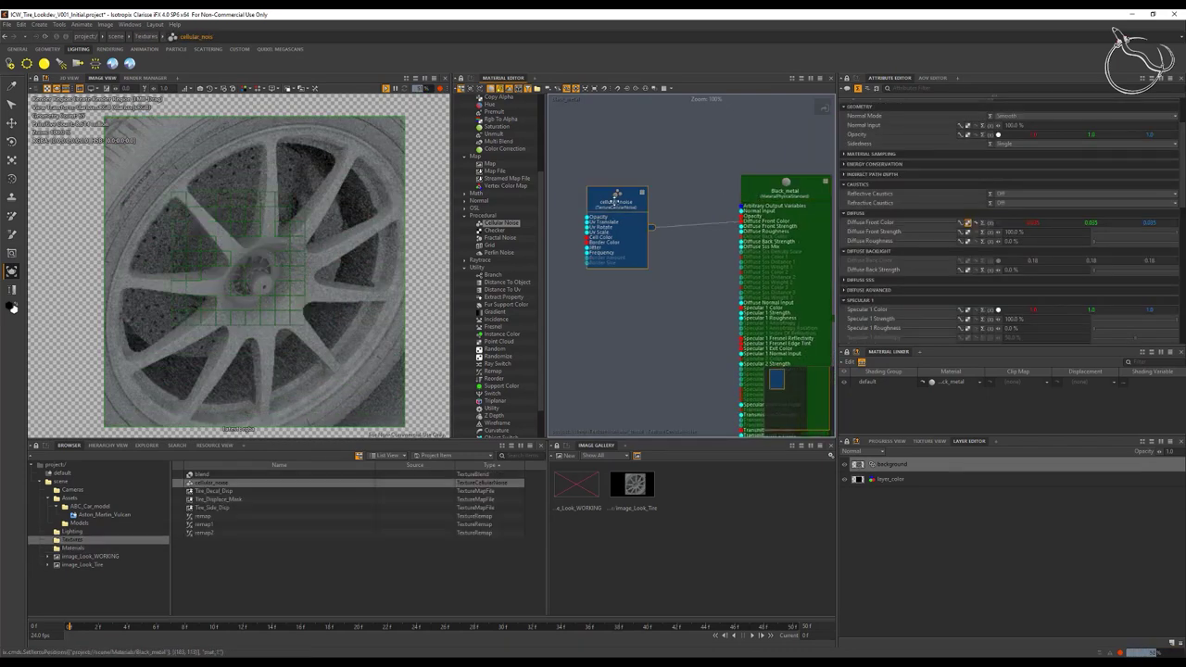
left_click(641, 193)
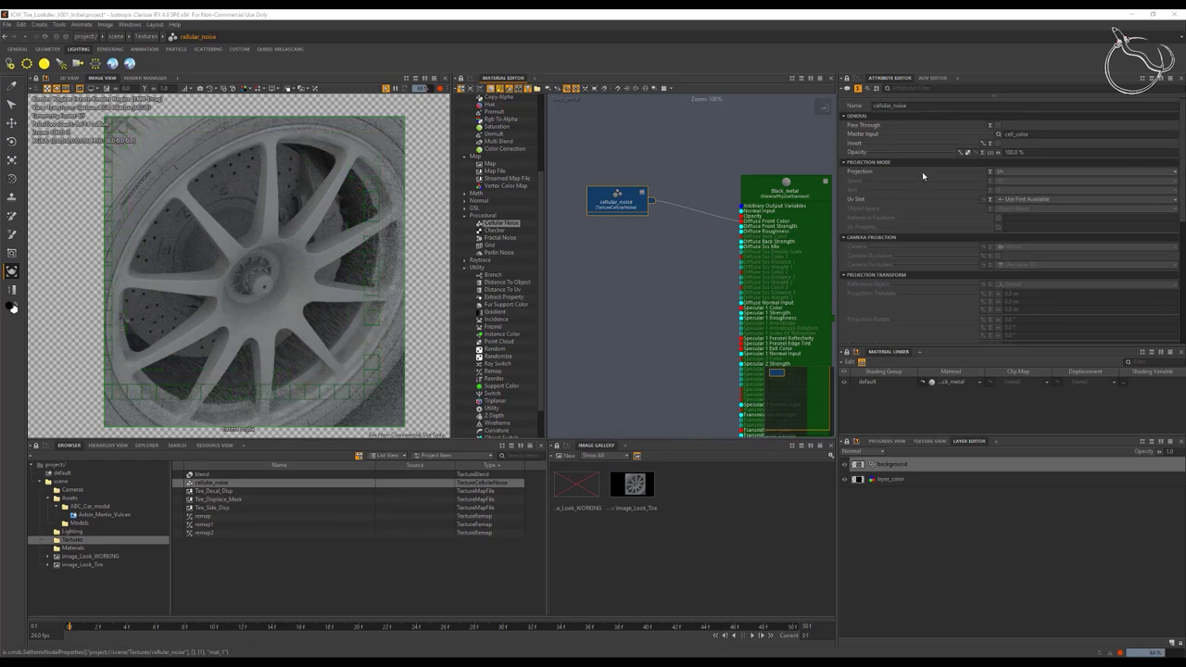
Step: Set the cellular noise's Cell Color to 0.055 in the red, green and blue channels
scroll(923, 176, "down", 5)
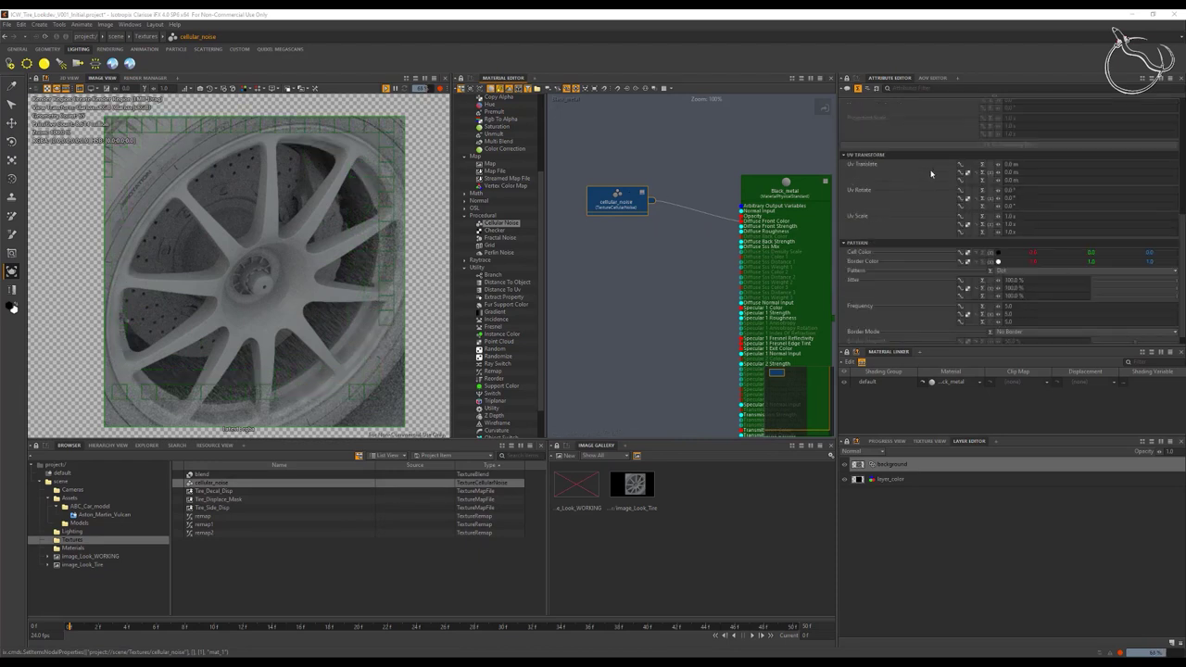
left_click(992, 253)
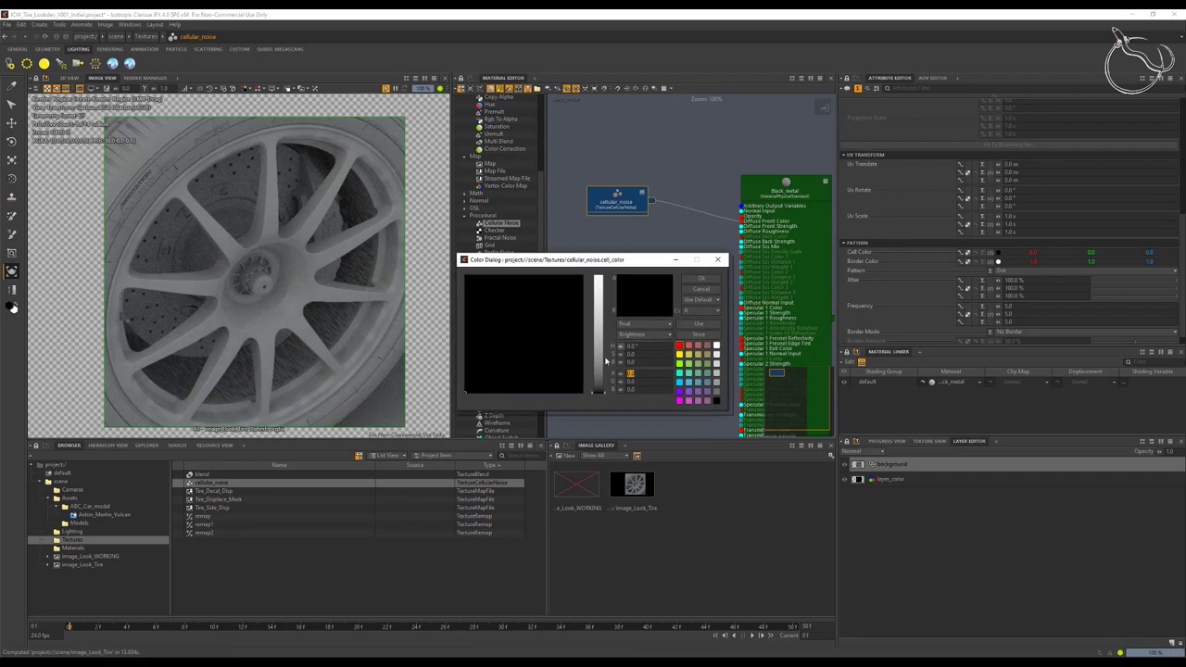
left_click(710, 290)
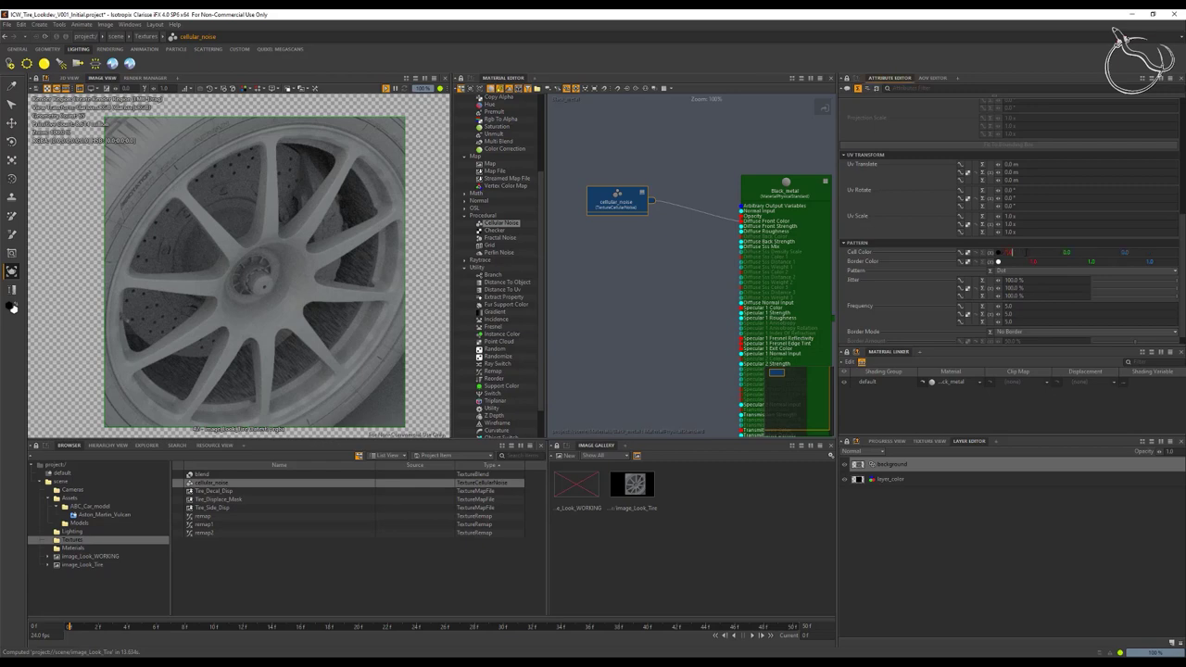
left_click(1081, 252)
type("55")
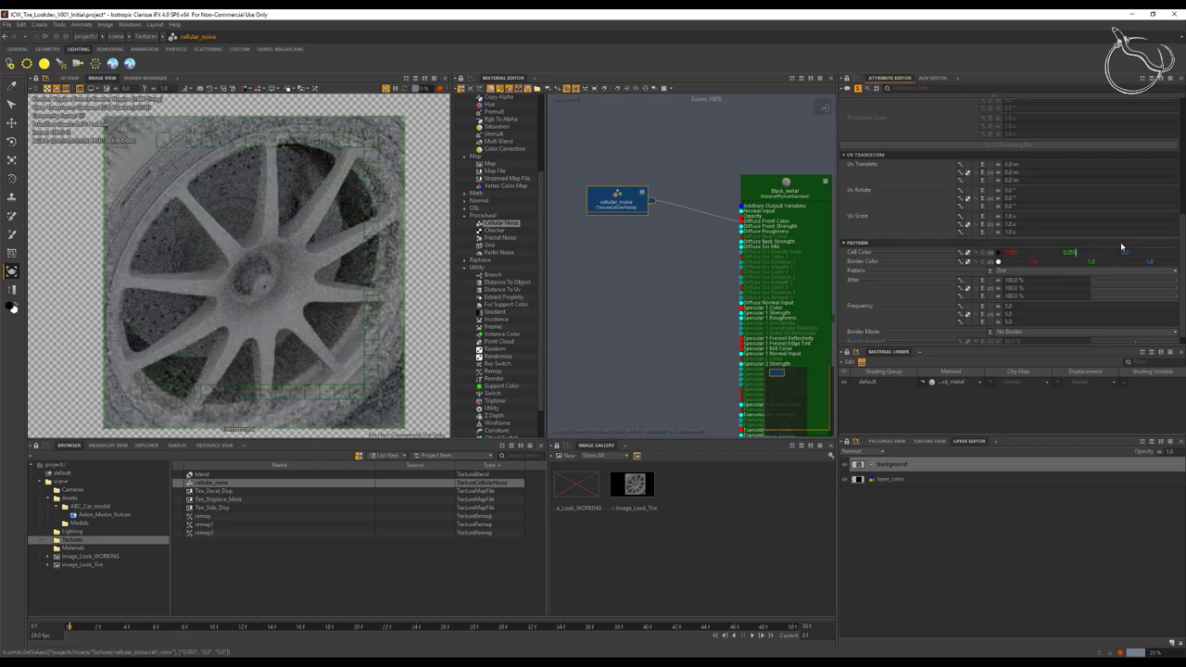
left_click(1135, 252)
type("55")
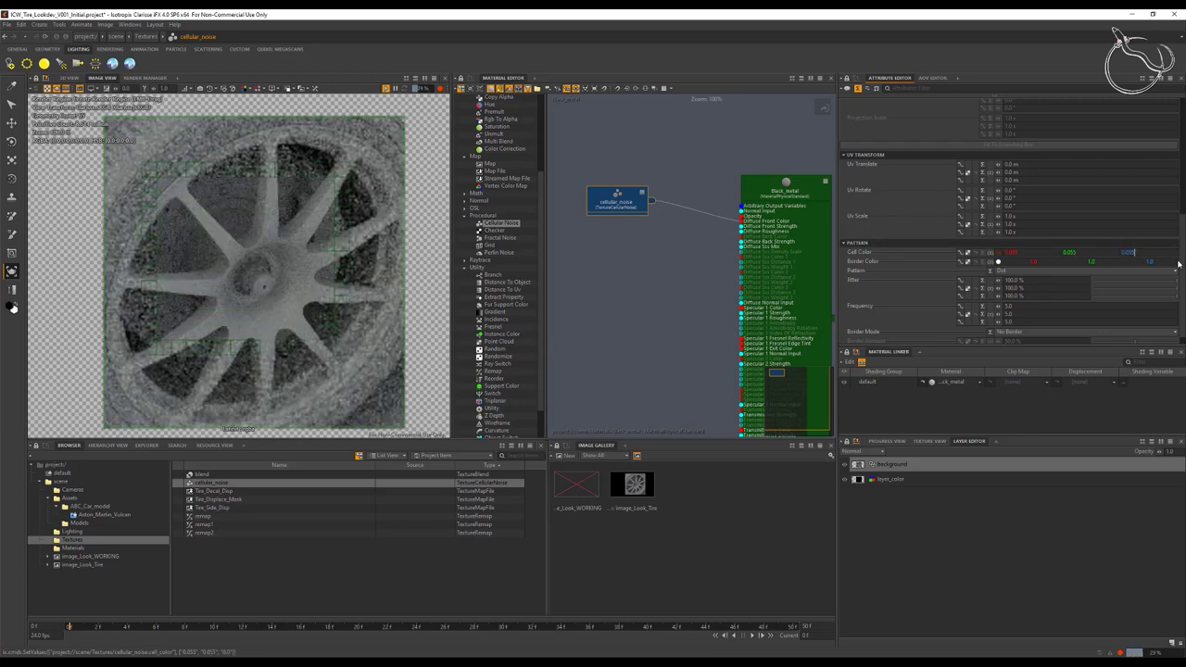
Step: Set the cellular noise's Border Color to black
left_click(998, 262)
left_click_drag(601, 342, 598, 397)
left_click(702, 281)
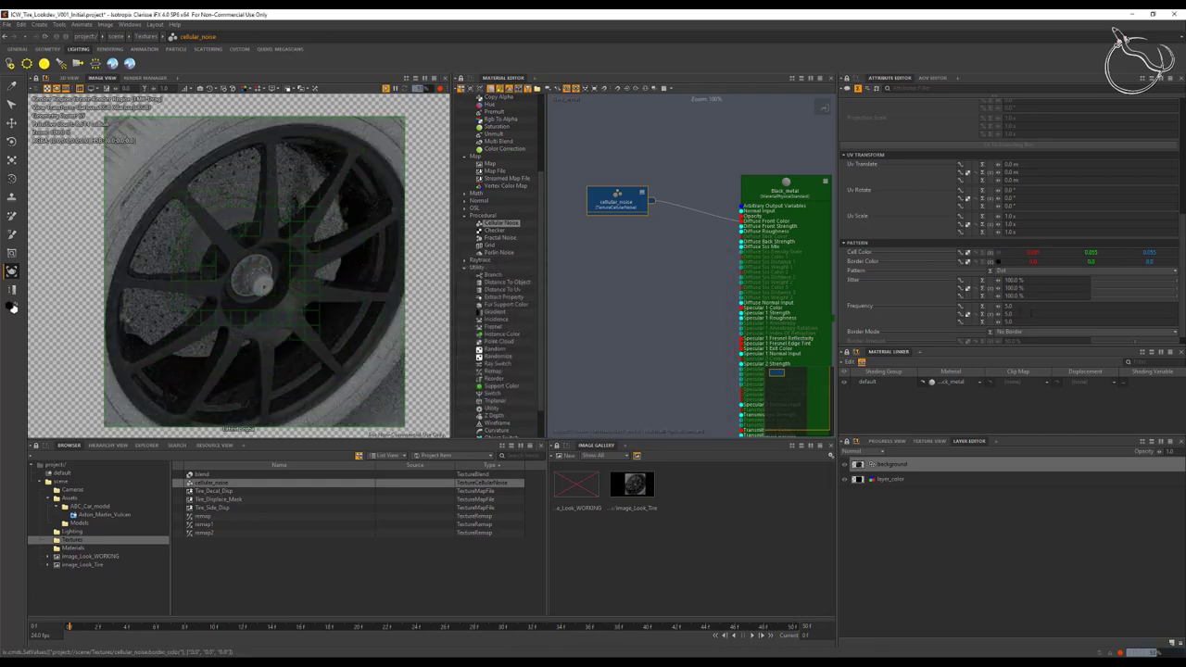
Step: Preview the cellular noise in the Texture View and set its Frequency to 3 on all three axes
left_click(931, 441)
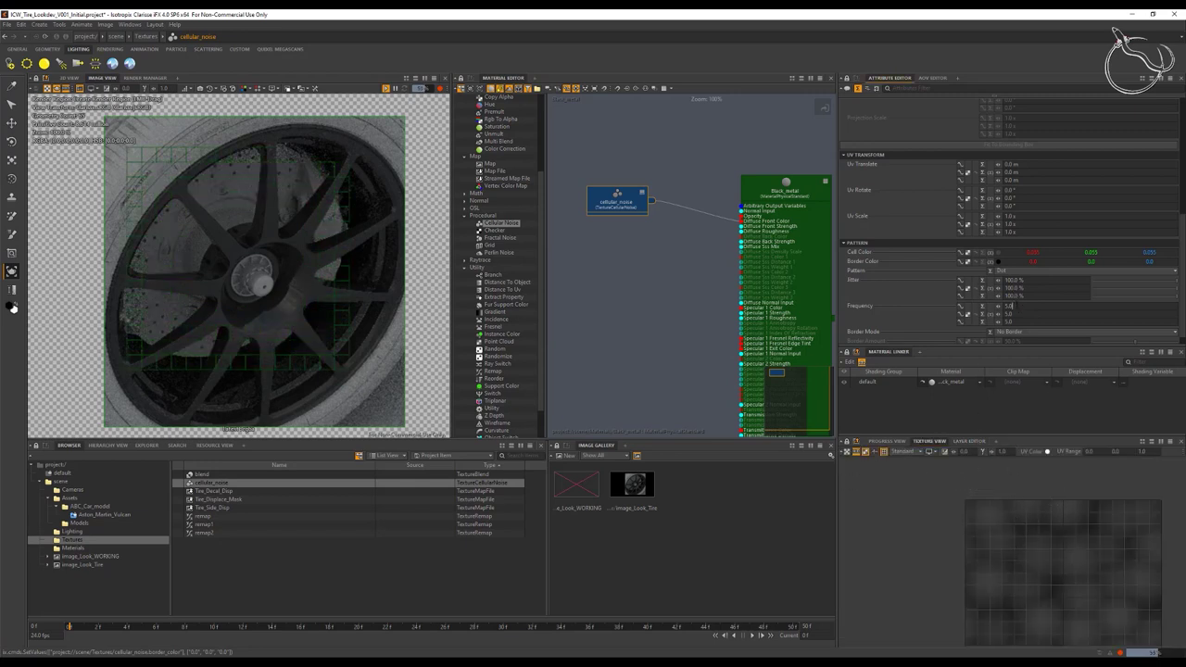
double_click(1008, 305)
type("3")
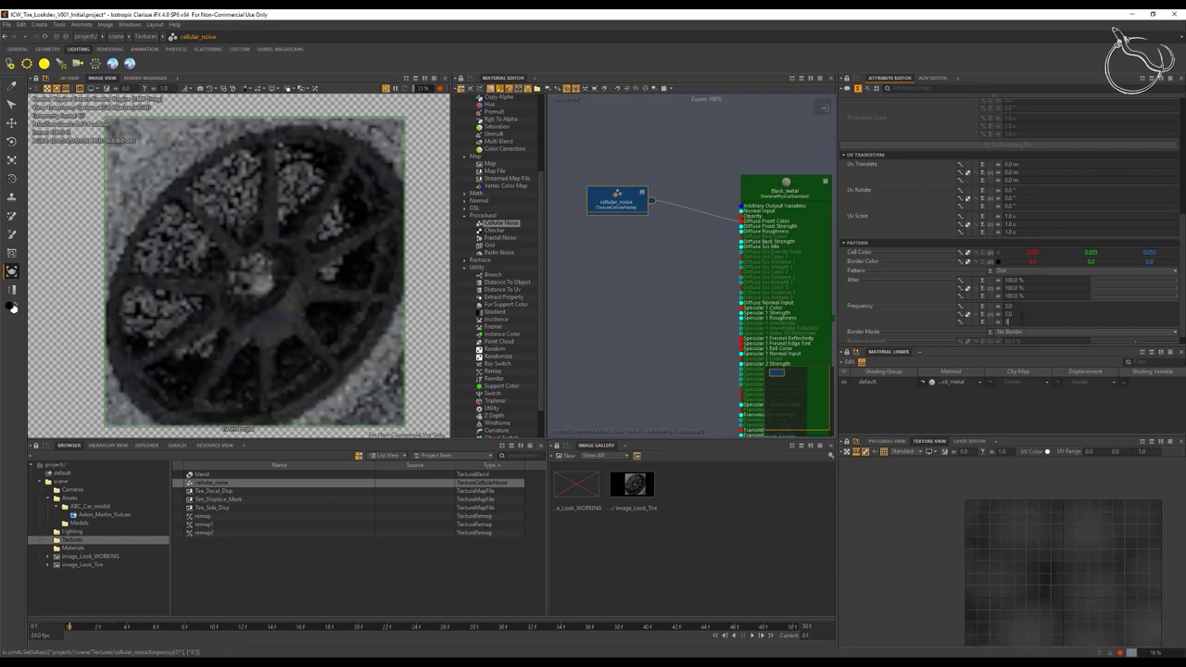
key("Tab")
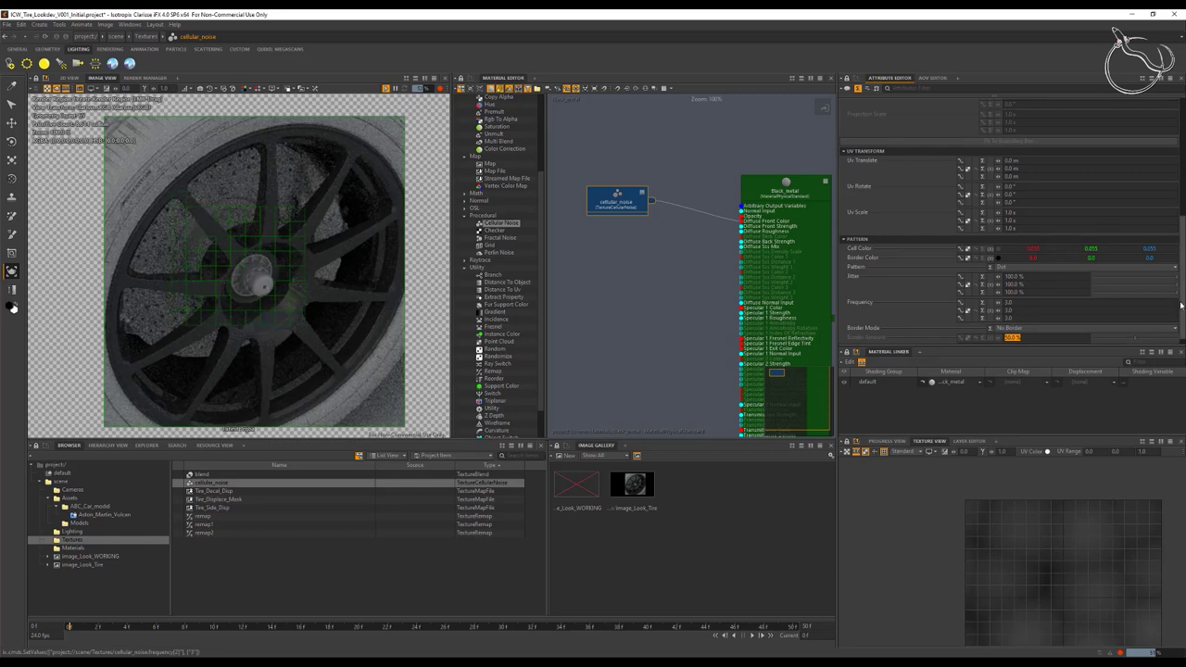
Step: Set the cellular noise's Border Mode to Linear
scroll(1019, 296, "down", 1)
left_click(1045, 321)
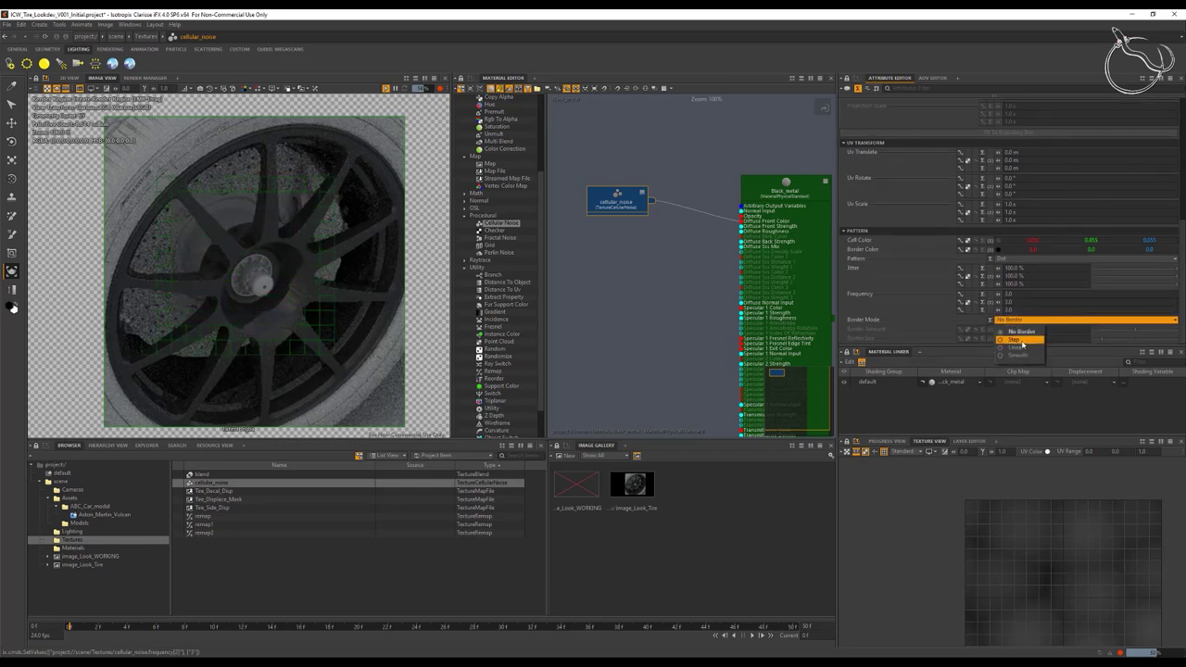
left_click(1016, 347)
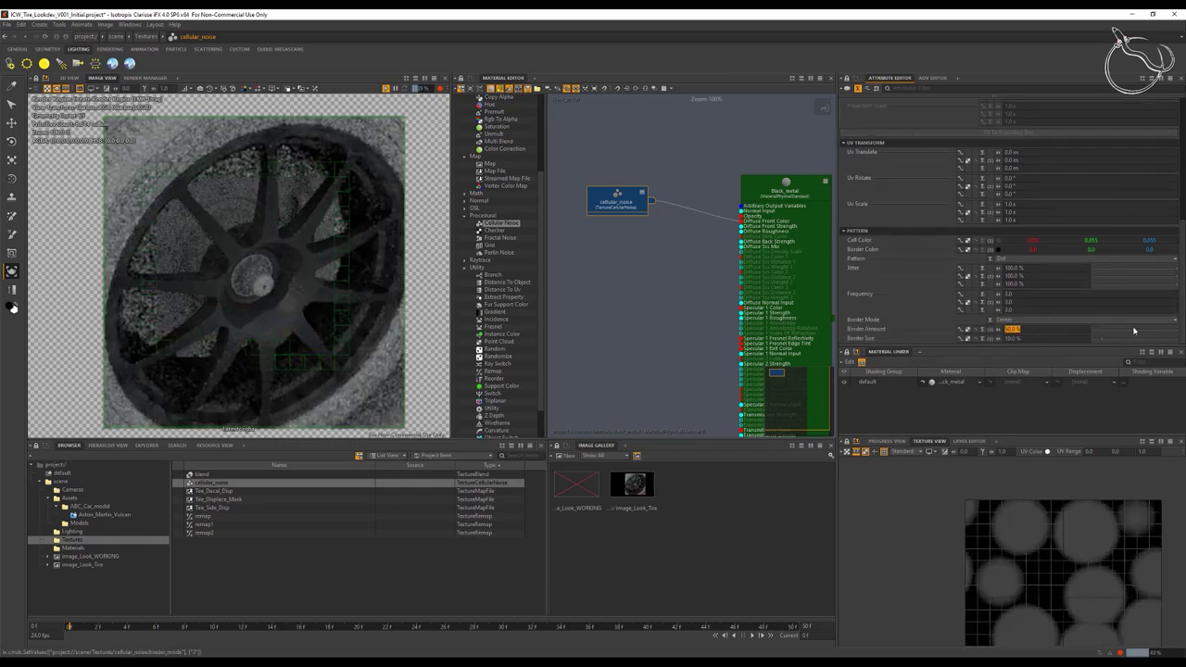
Step: Set the cellular noise's Border Amount to 98% and Border Size to 5%
left_click_drag(1127, 330, 1155, 331)
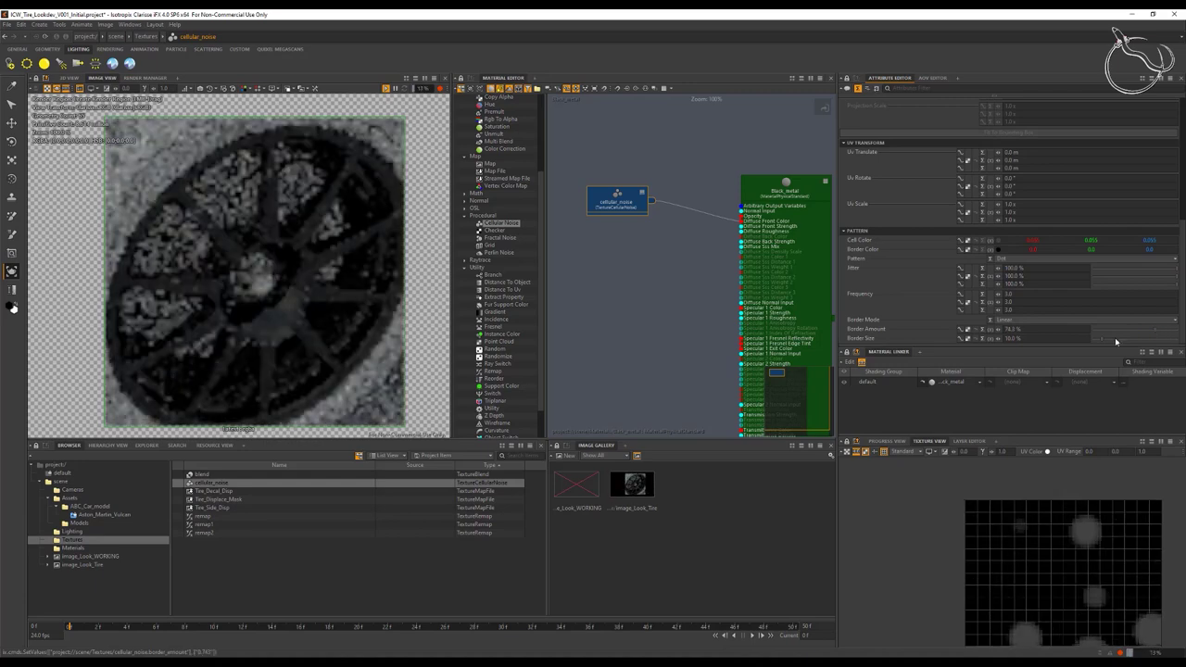
left_click_drag(1025, 329, 953, 325)
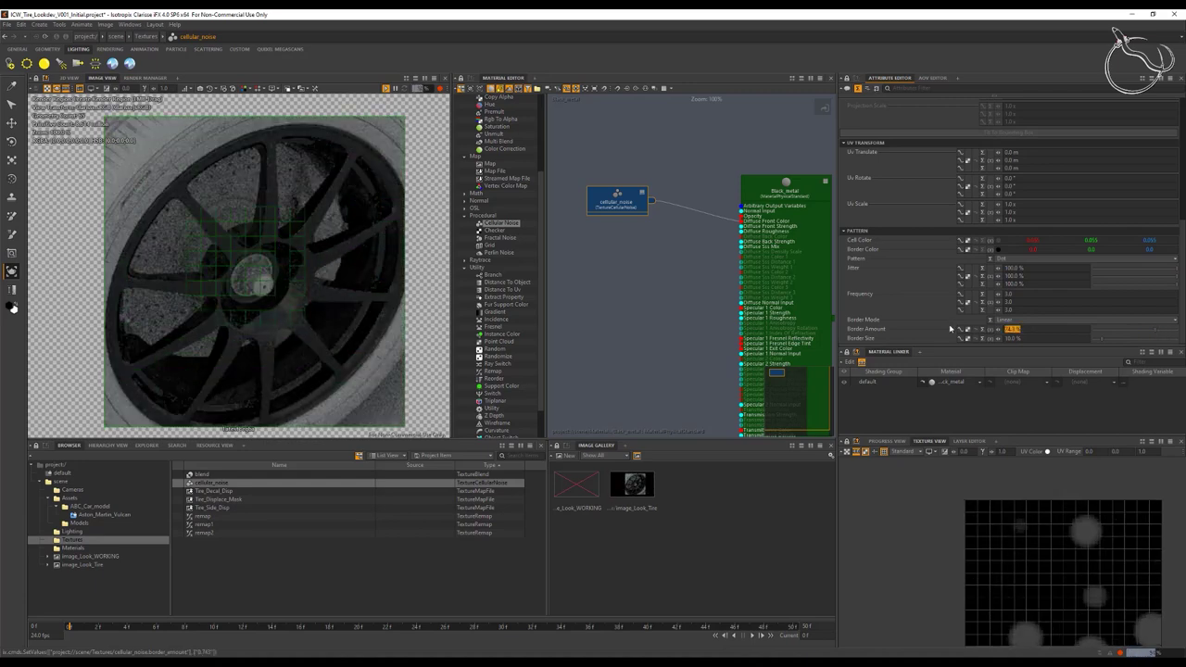
type("90")
key("Tab")
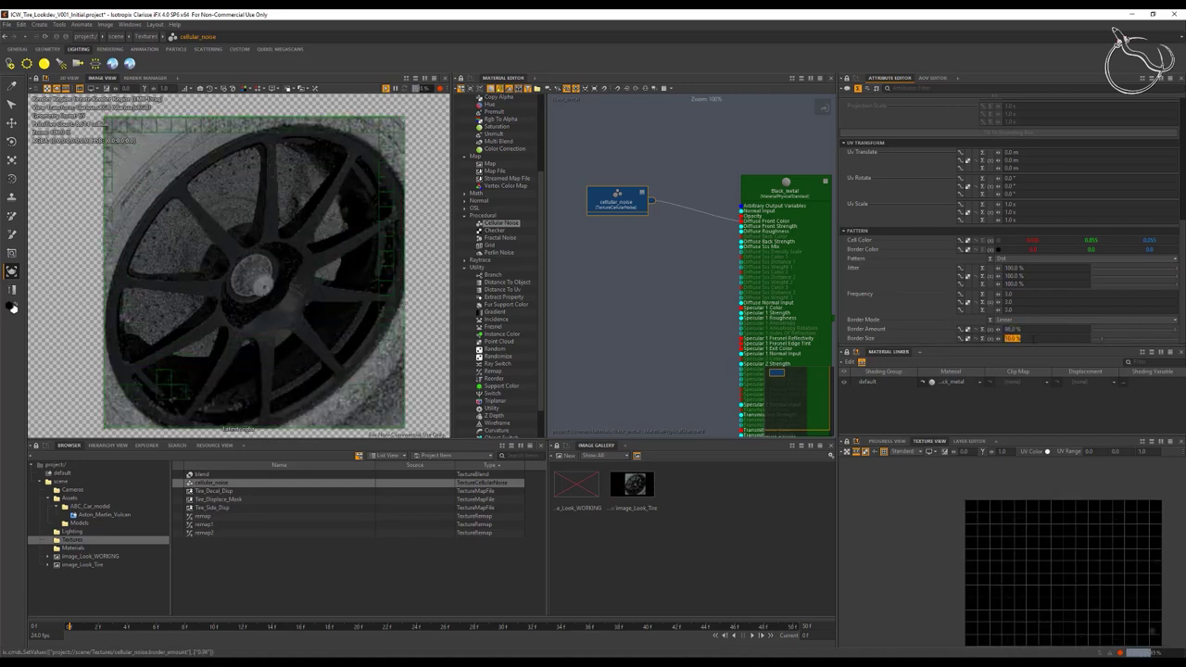
type("1")
key("Return")
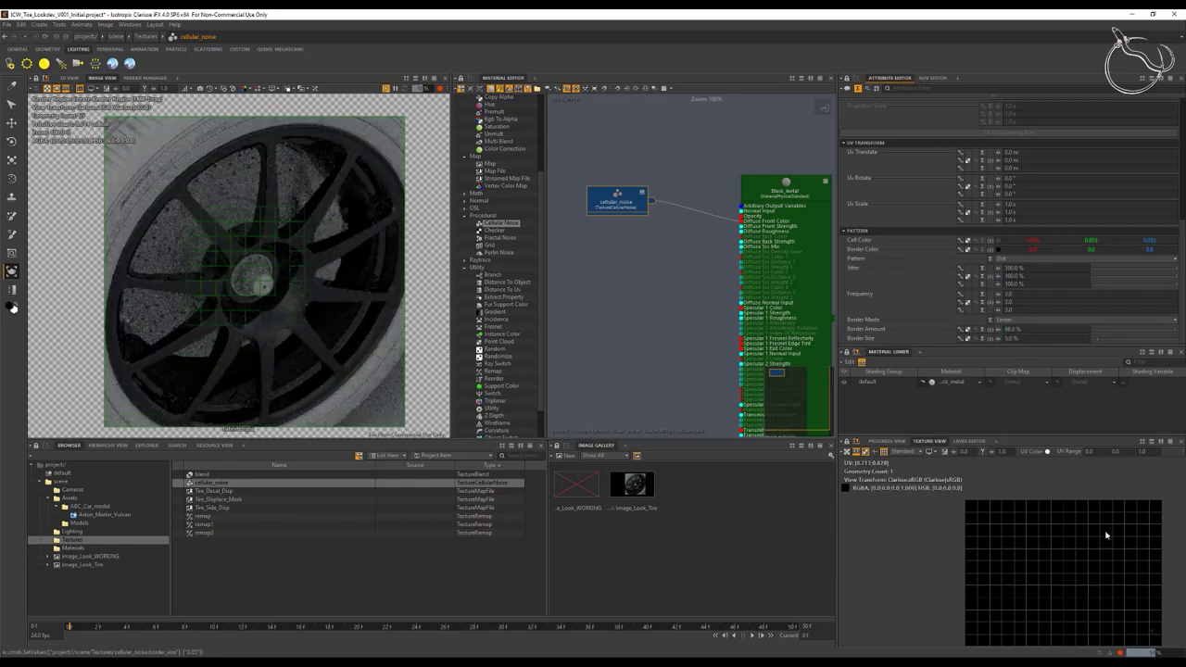
Step: Set the cellular noise's Projection to Cubic
scroll(1077, 176, "up", 8)
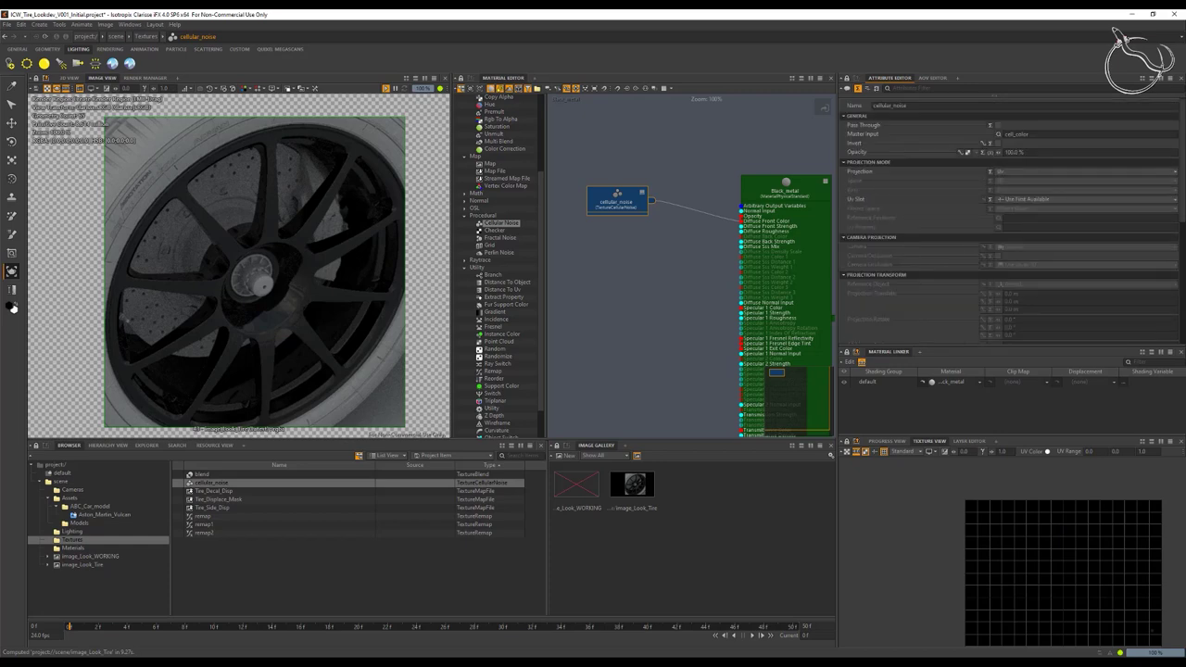
left_click(1021, 178)
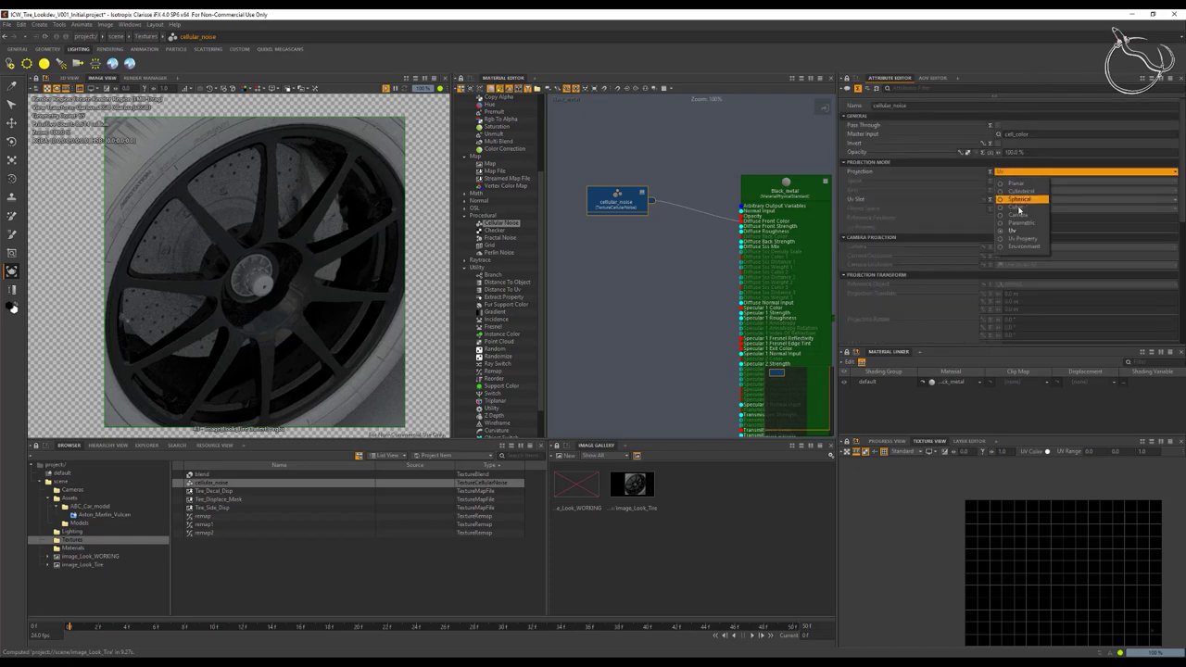
left_click(1019, 209)
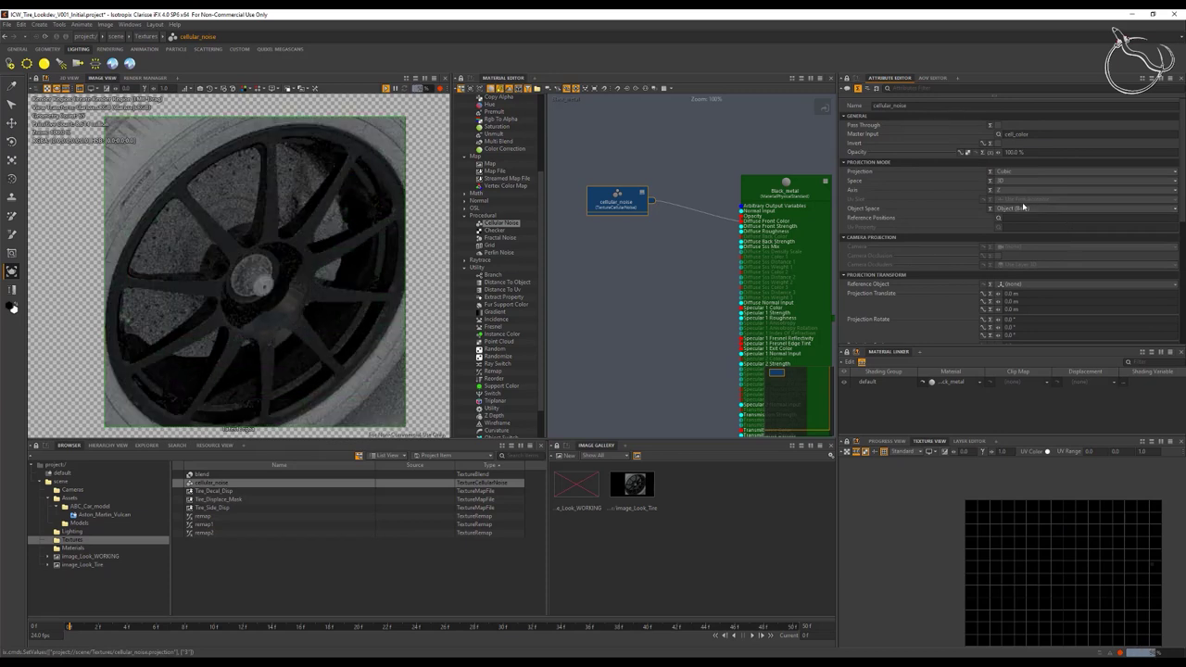
Step: Fit the cellular noise's projection to the bounding box of a black metal object in the Aston_Martin_Vulcan model
scroll(1001, 231, "down", 3)
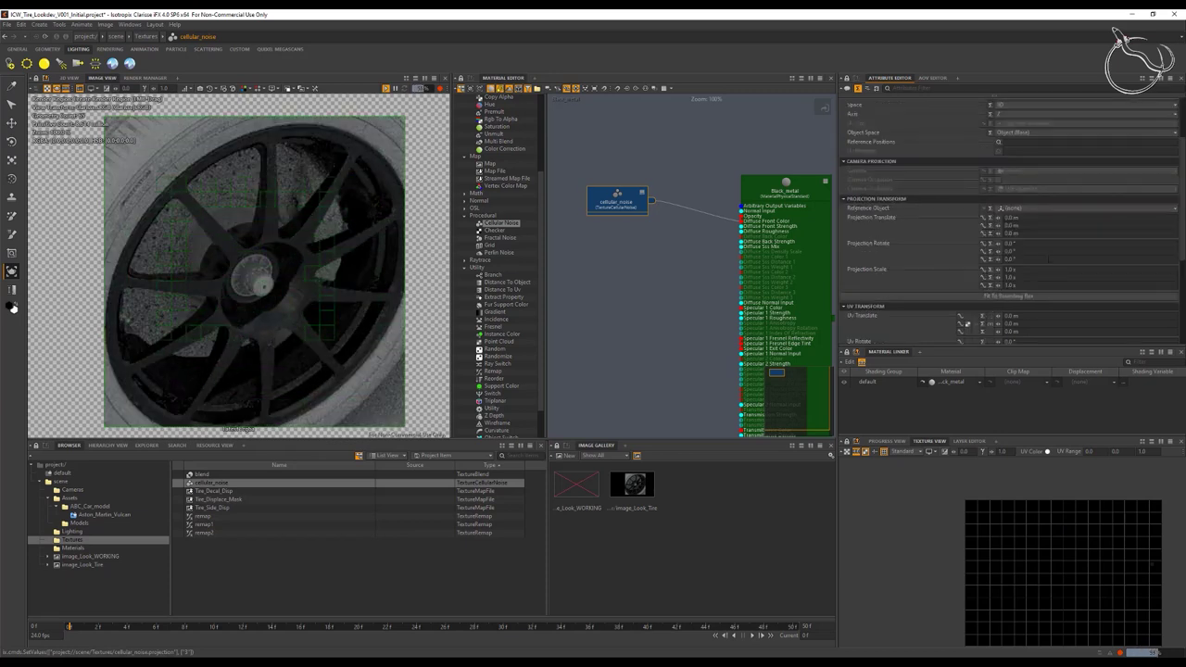
left_click(1001, 222)
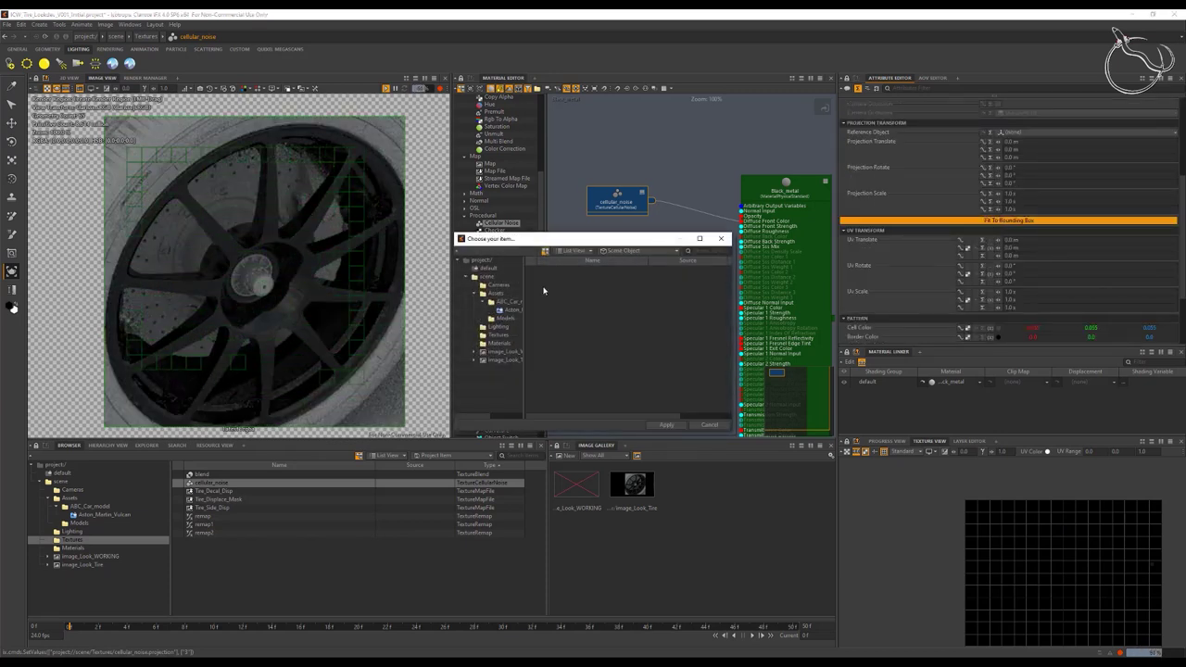
left_click(512, 310)
scroll(577, 313, "down", 1)
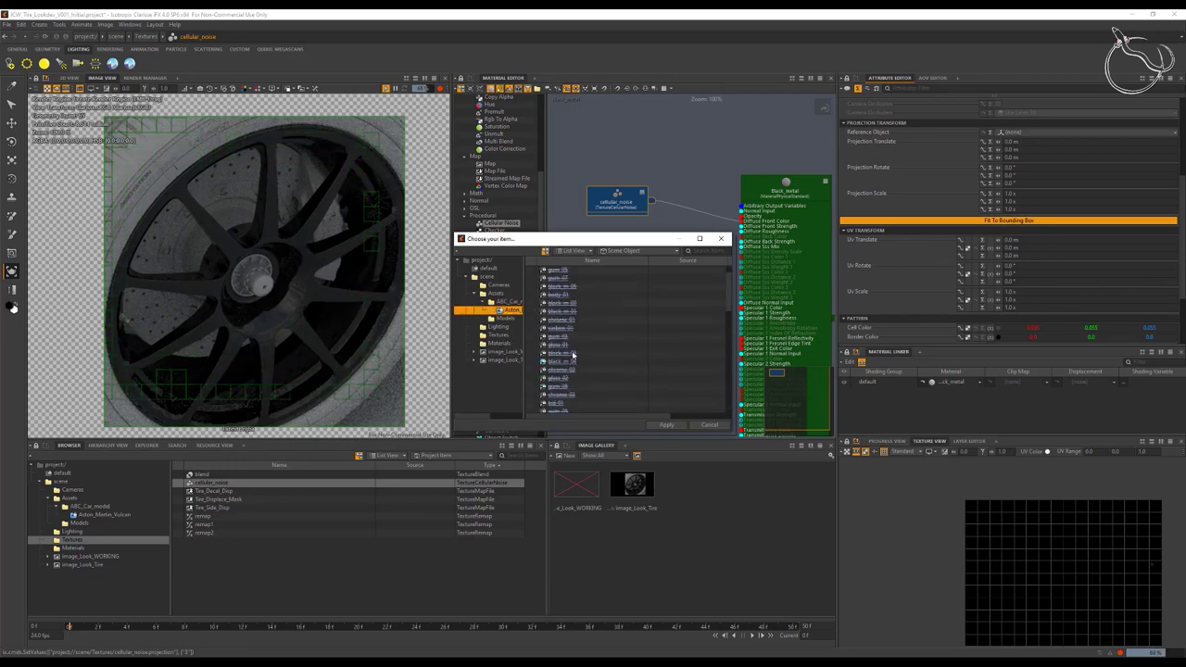
left_click(593, 362)
left_click(673, 426)
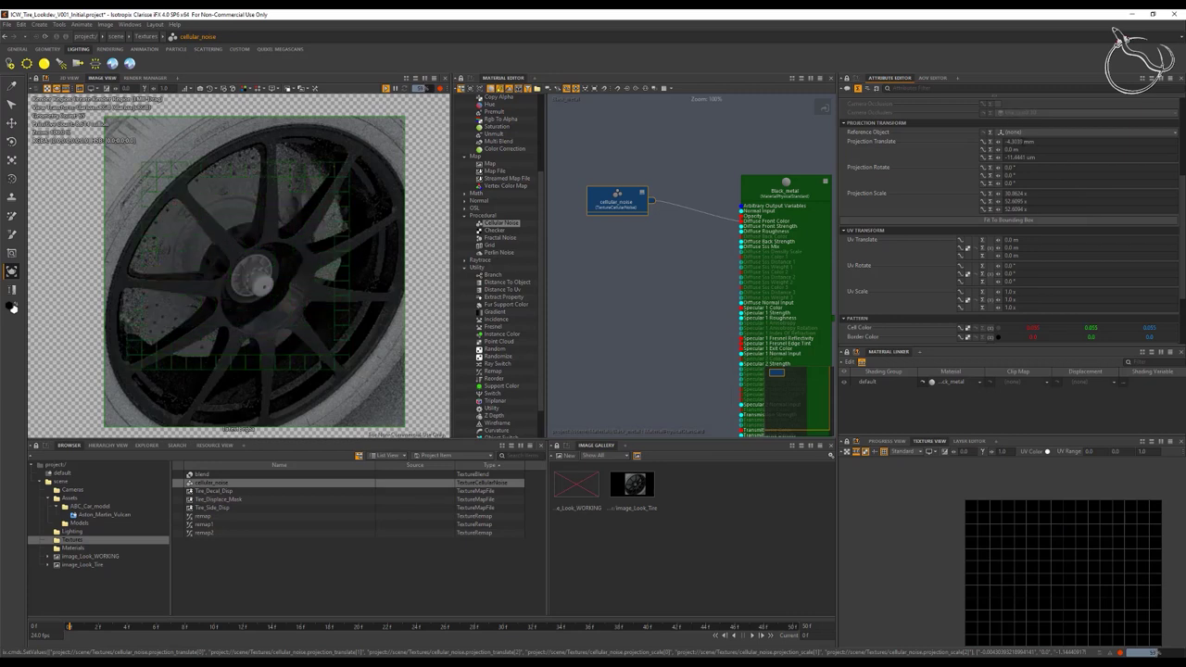
Step: Set the cellular noise's Projection Translate X value to 17.1661 um
left_click_drag(1023, 141, 939, 138)
type("17")
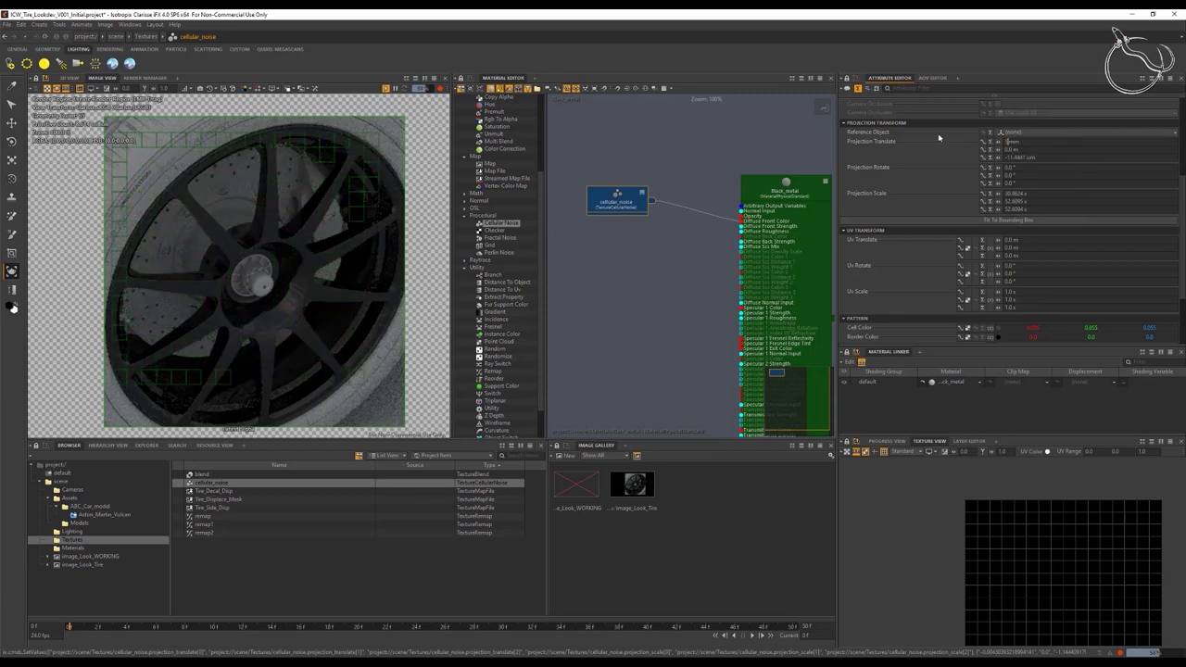
type(".184")
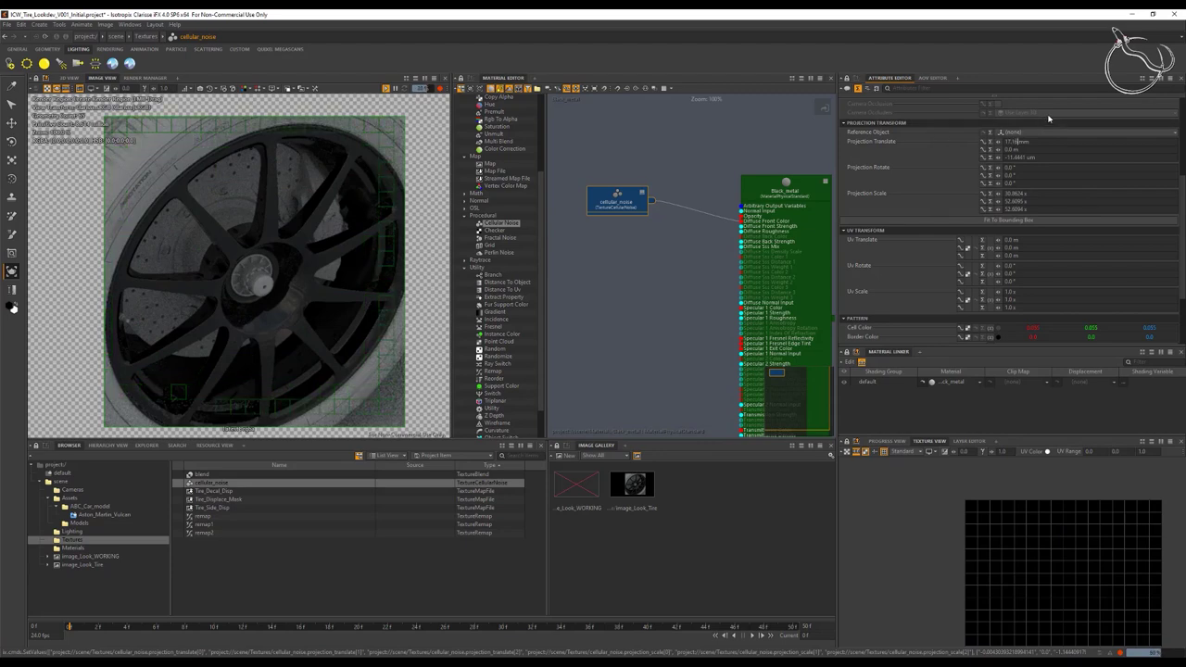
key("Tab")
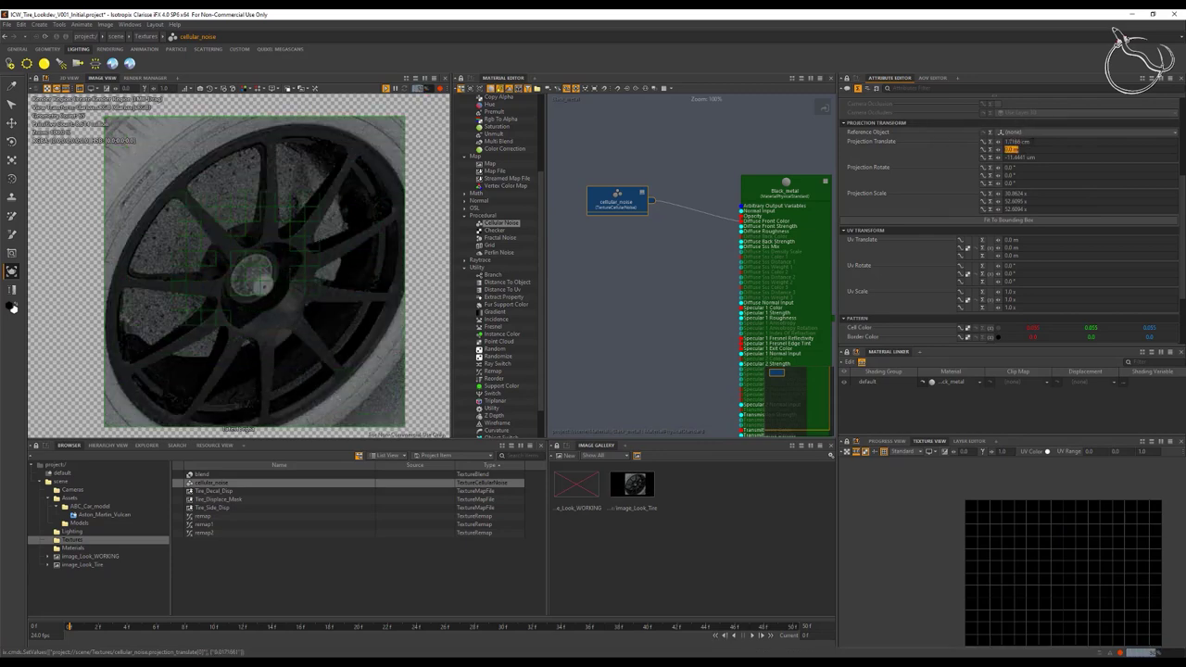
key("Tab")
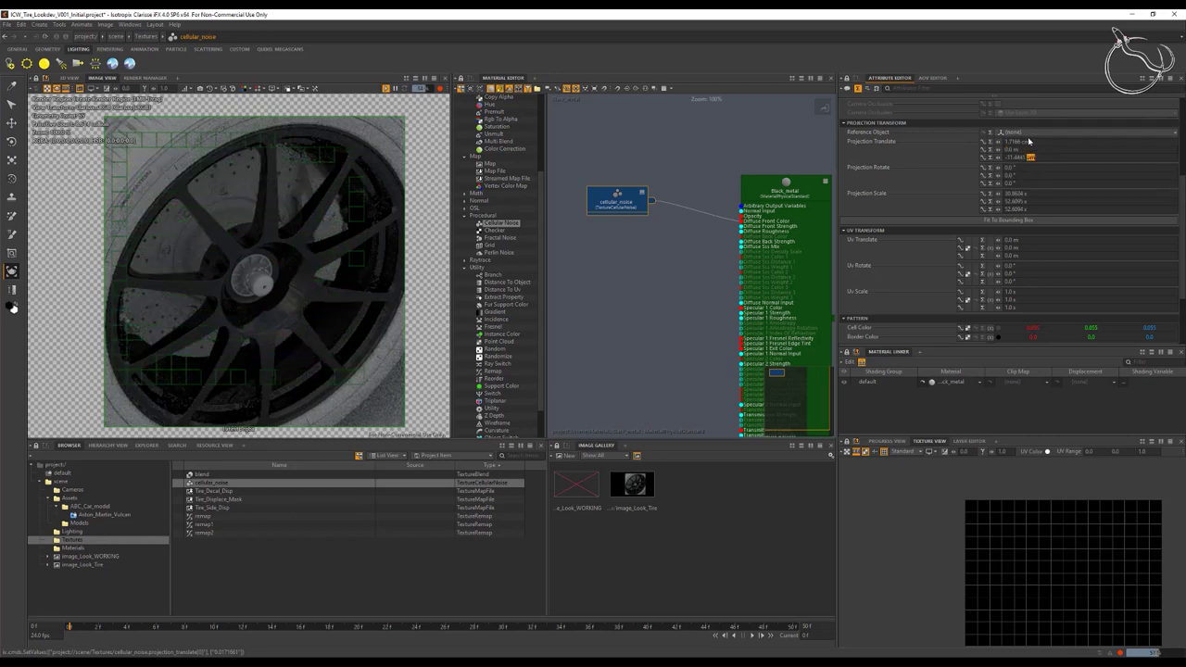
double_click(1027, 142)
type("um")
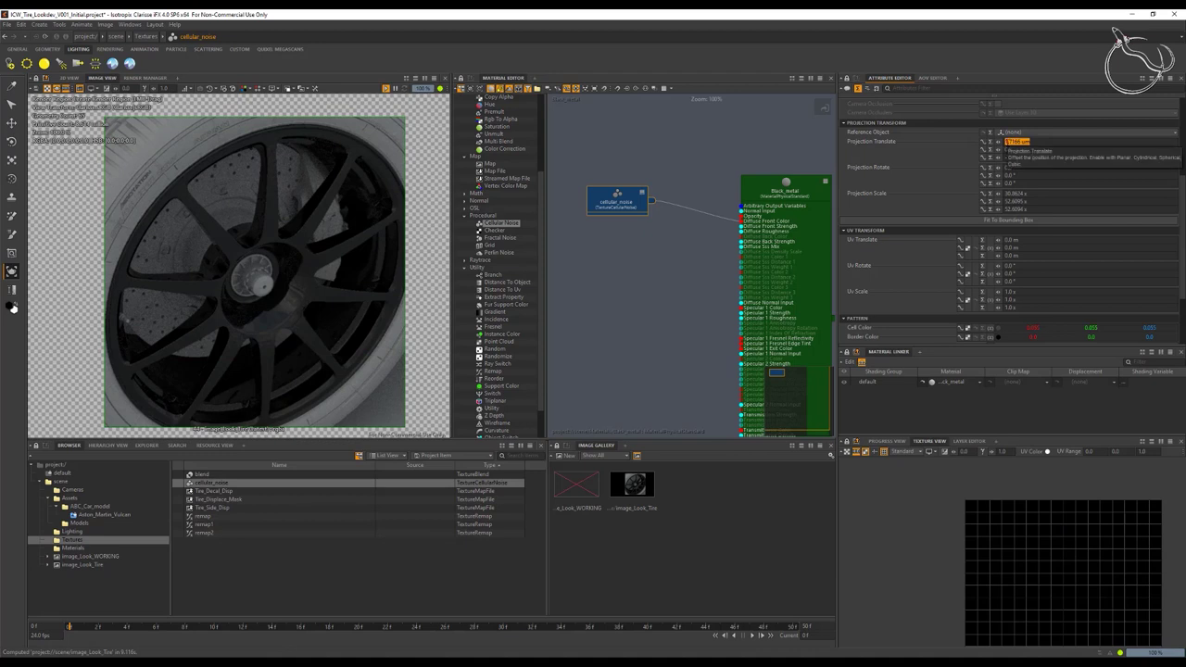
left_click(1007, 142)
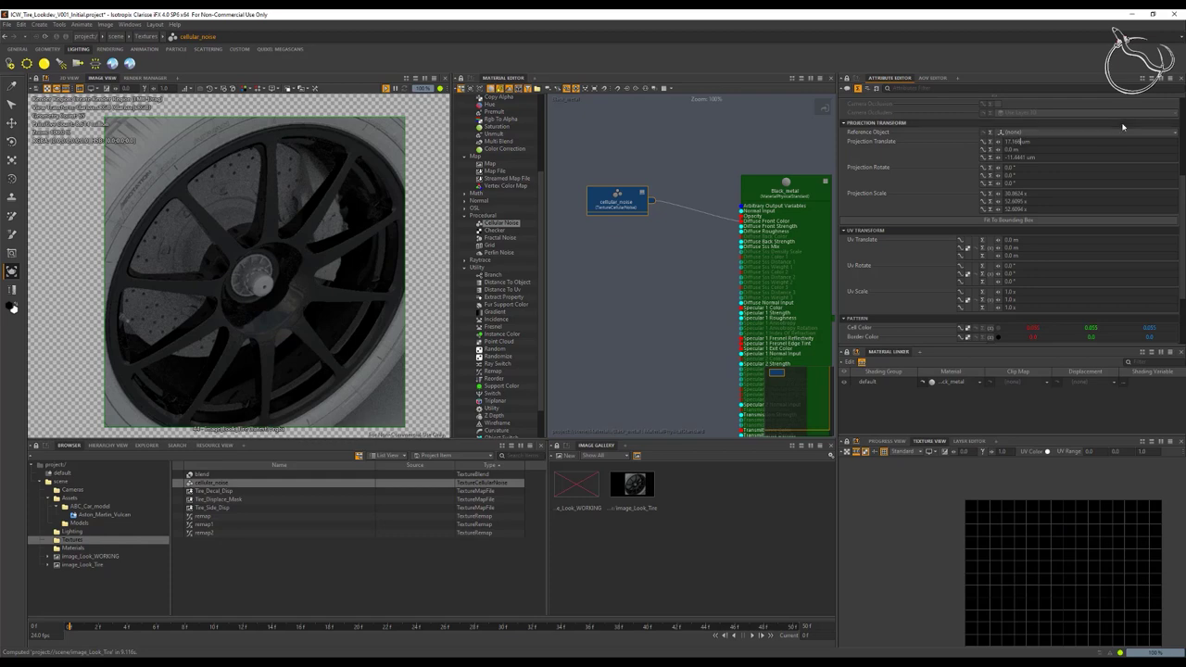
type("1")
key("Return")
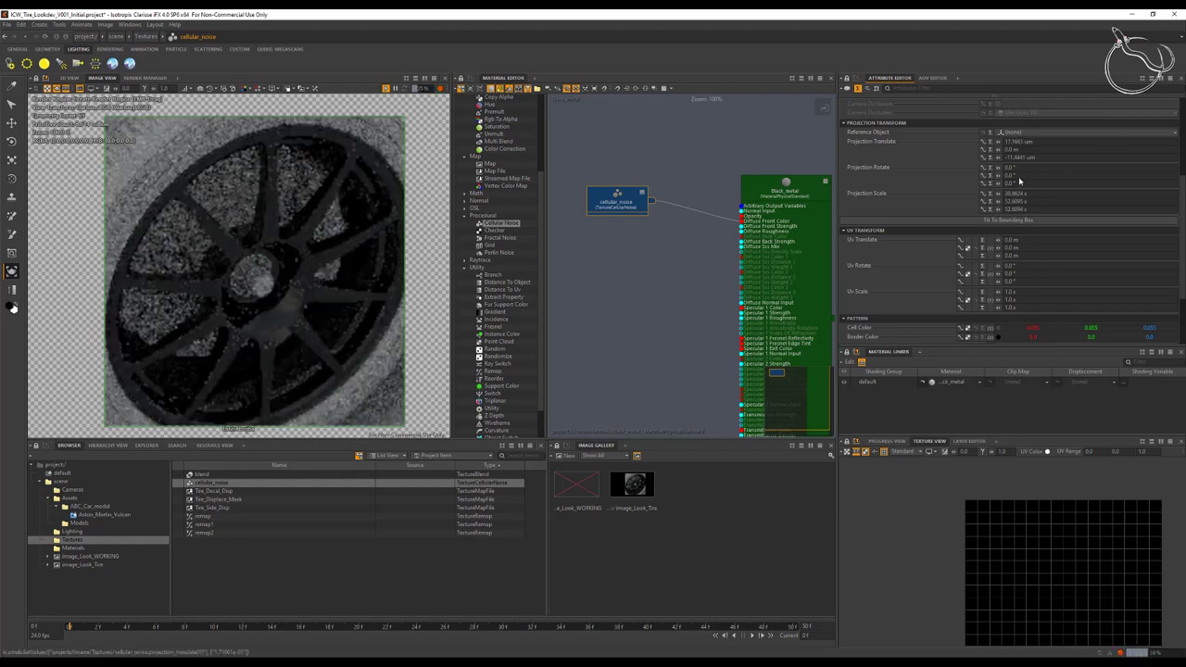
Step: Set the cellular noise's Projection Translate to 3.8147 um on Y and 0 on Z
left_click_drag(1035, 142, 1002, 151)
key("ctrl+c")
key("ctrl+v")
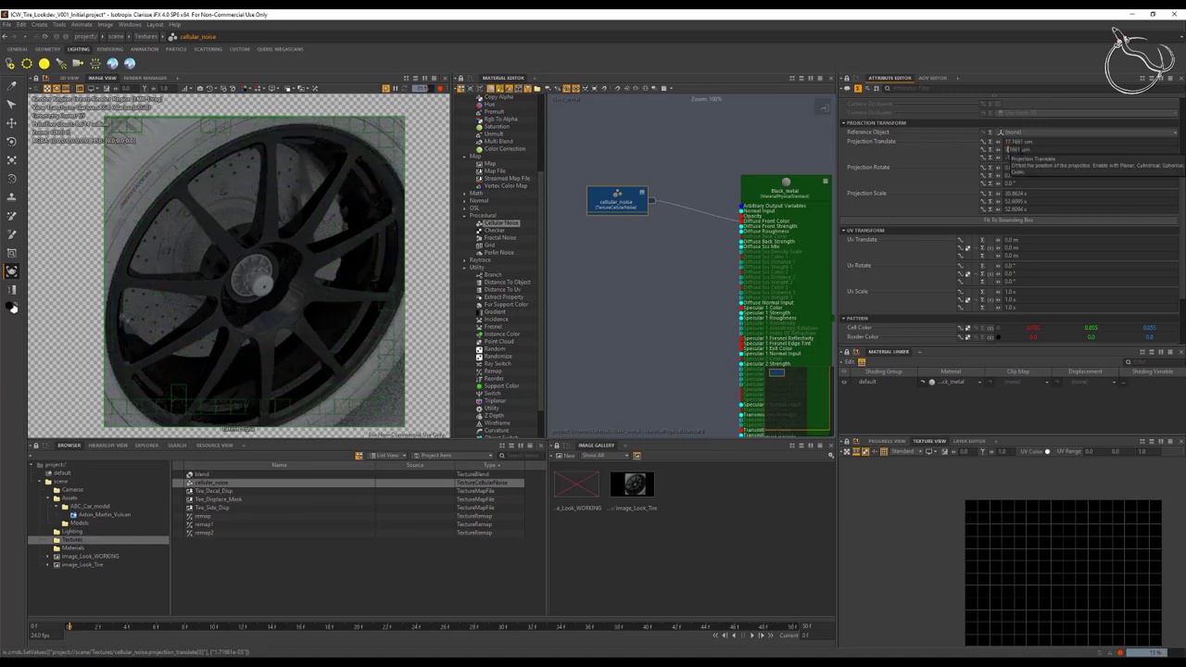
key("Right")
key("Right")
key("Right")
key("Right")
key("Right")
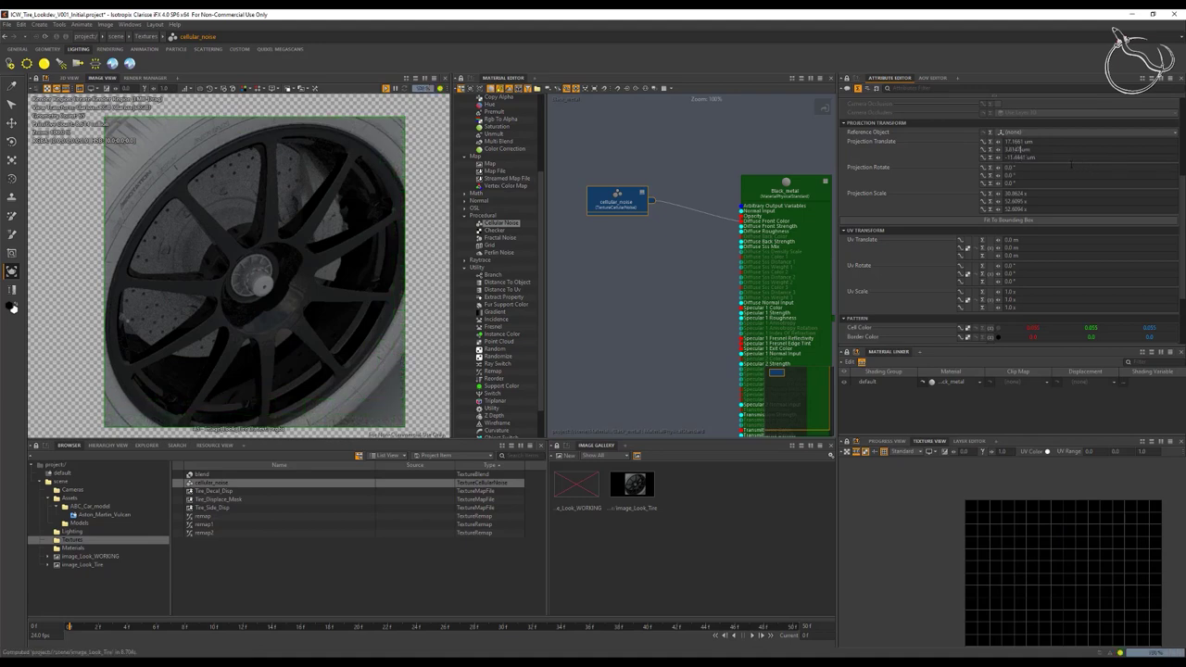
key("Tab")
type("0")
key("Tab")
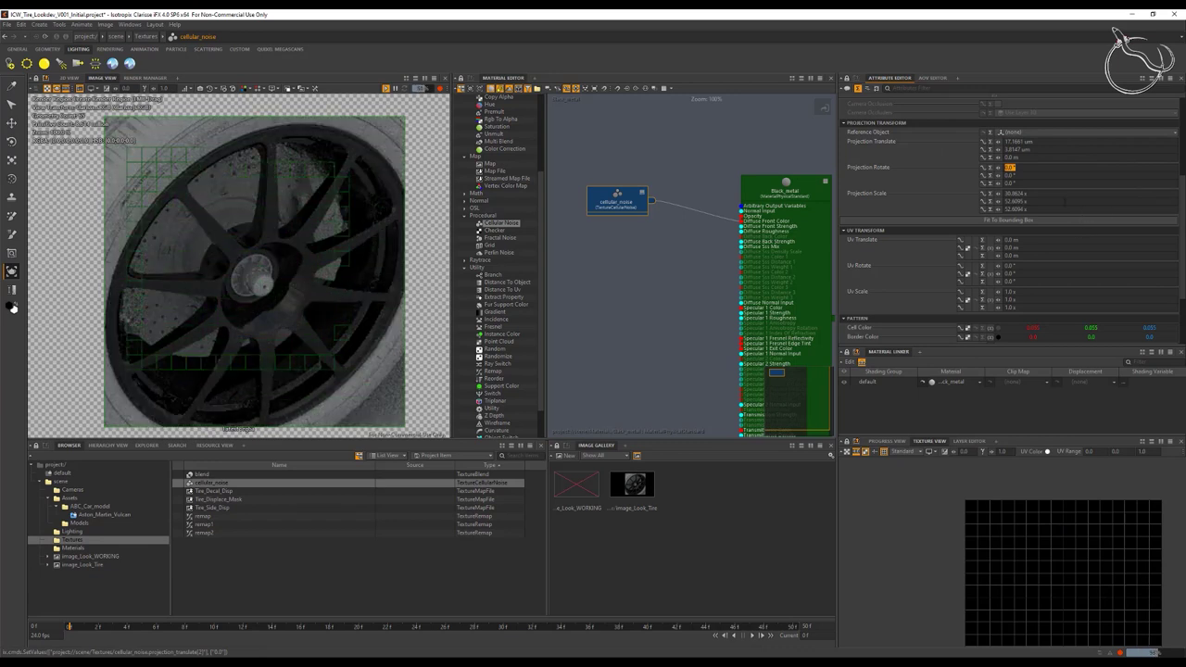
Step: Set the cellular noise's Projection Scale to 32 on X and 58 on both Y and Z
key("Tab")
key("Tab")
key("Tab")
type("37")
key("Tab")
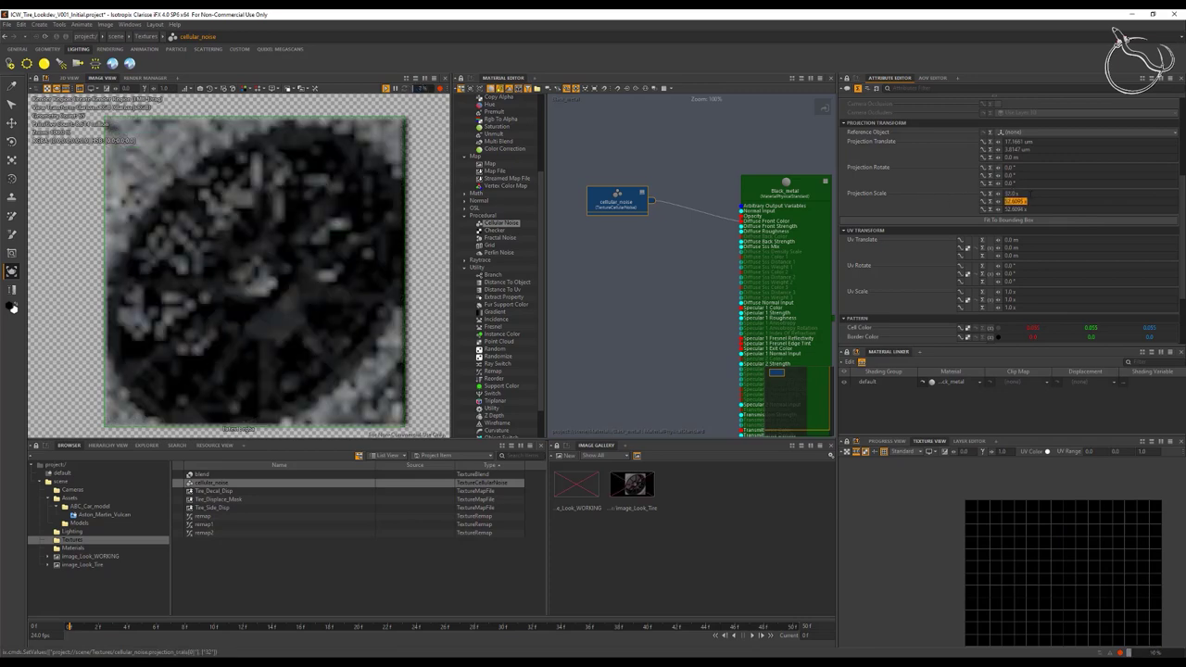
type("68")
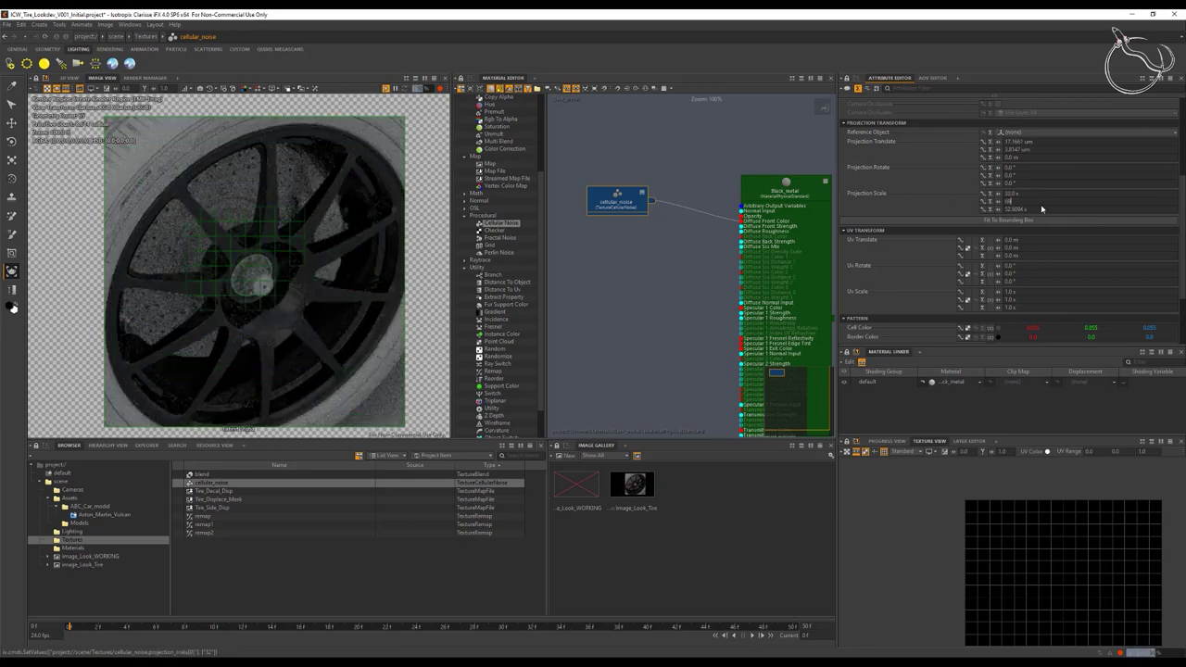
key("Tab")
type("58")
key("Tab")
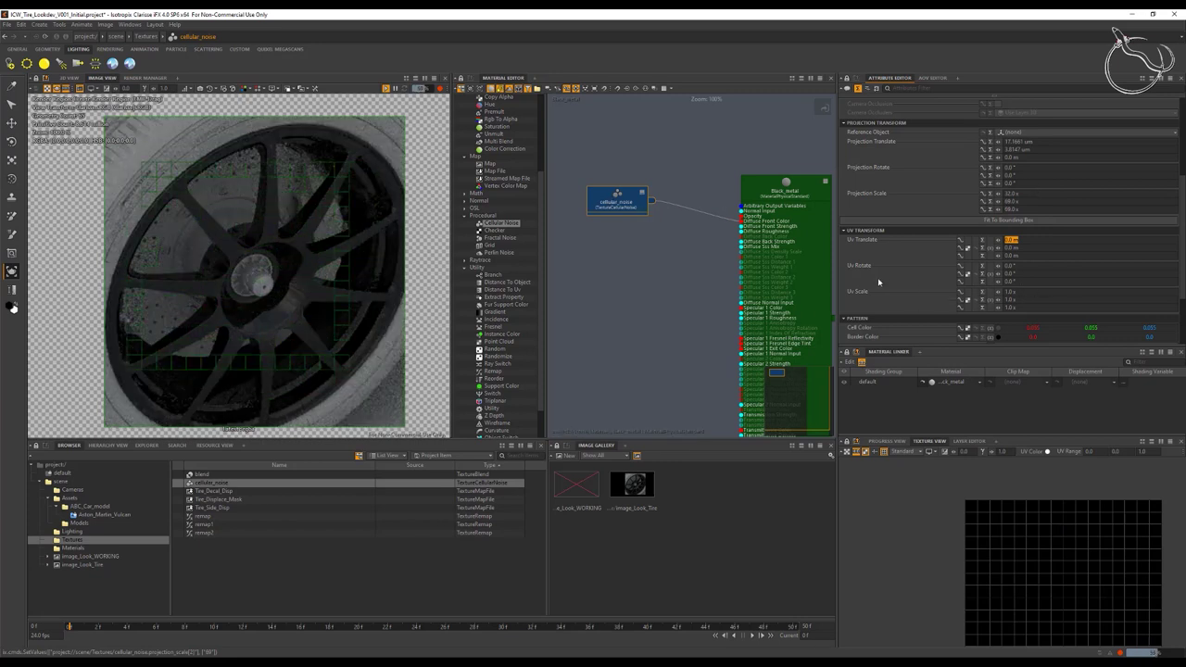
Step: Set the cellular noise's UV Scale to 0.02 on all three axes
left_click_drag(1020, 292, 930, 282)
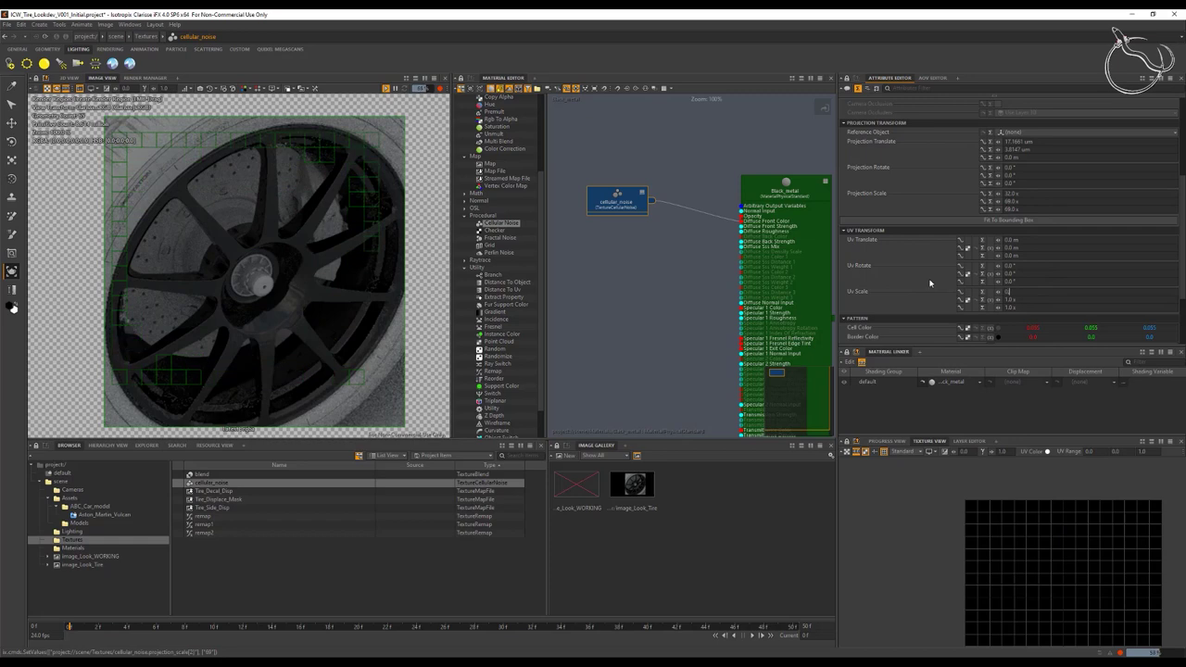
type("0.02")
key("Tab")
type("0.0")
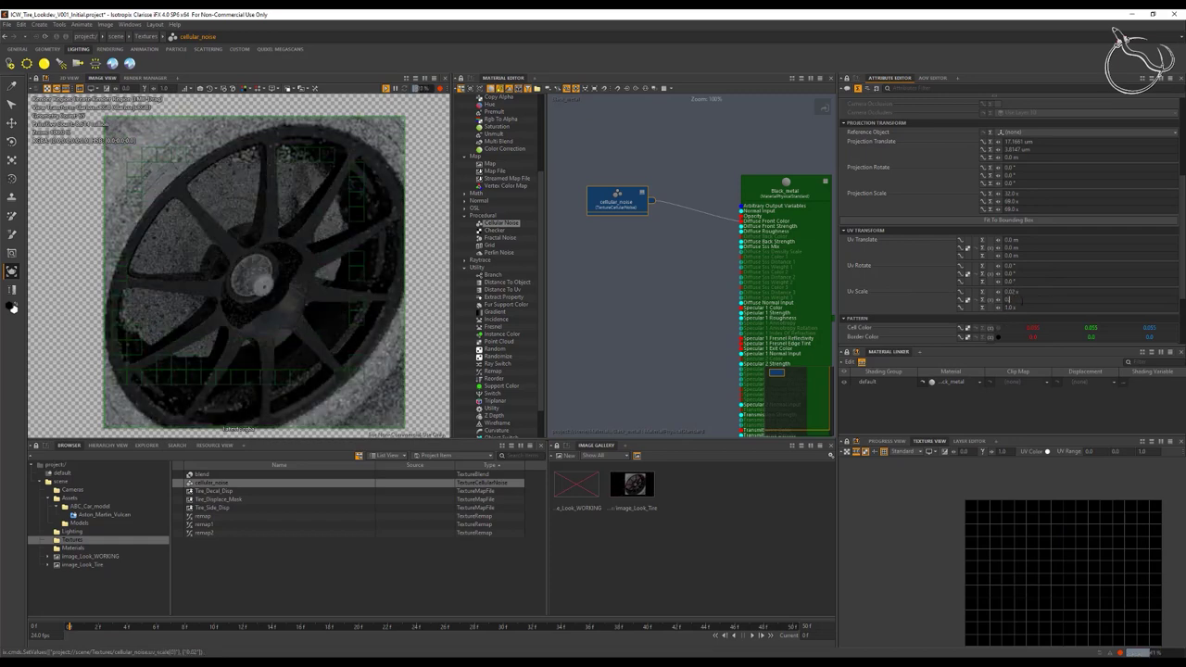
type("2")
key("Tab")
type("0.02")
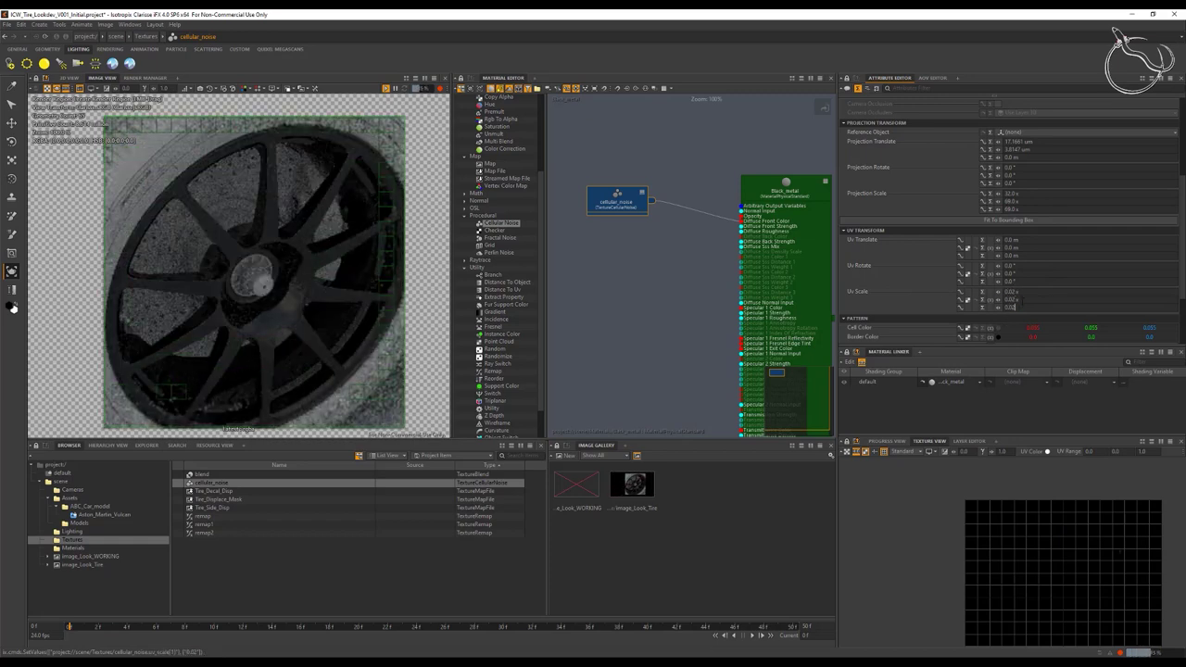
key("Tab")
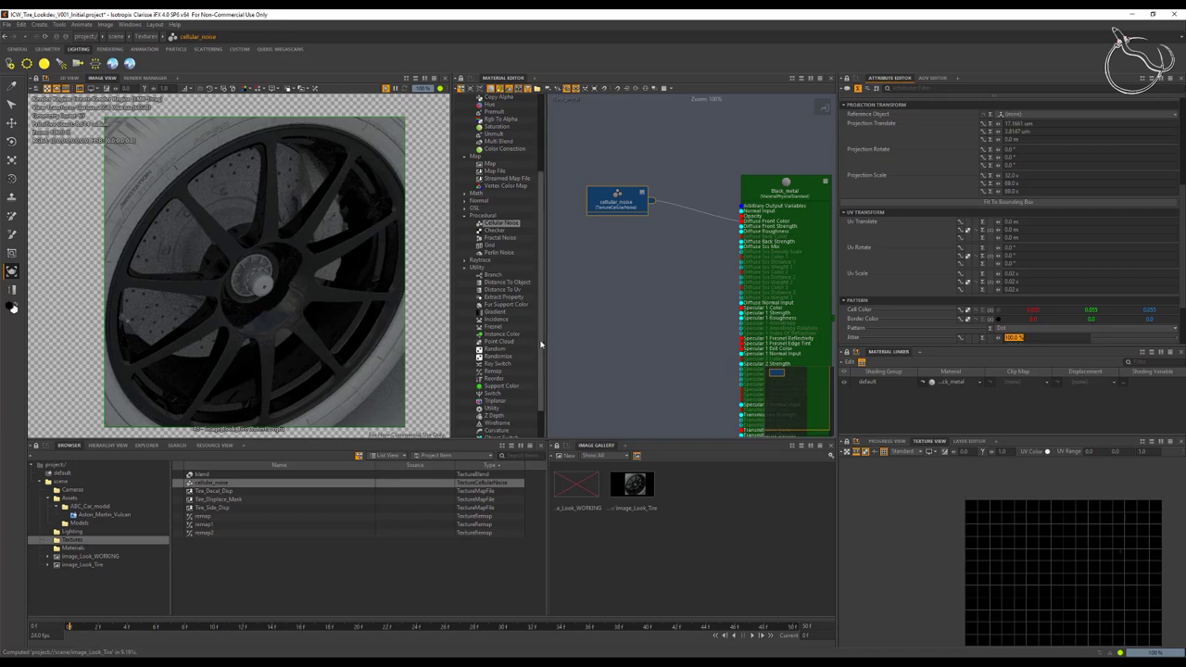
Step: Add a Fractal Noise texture node below the cellular noise and collapse it
scroll(537, 405, "down", 2)
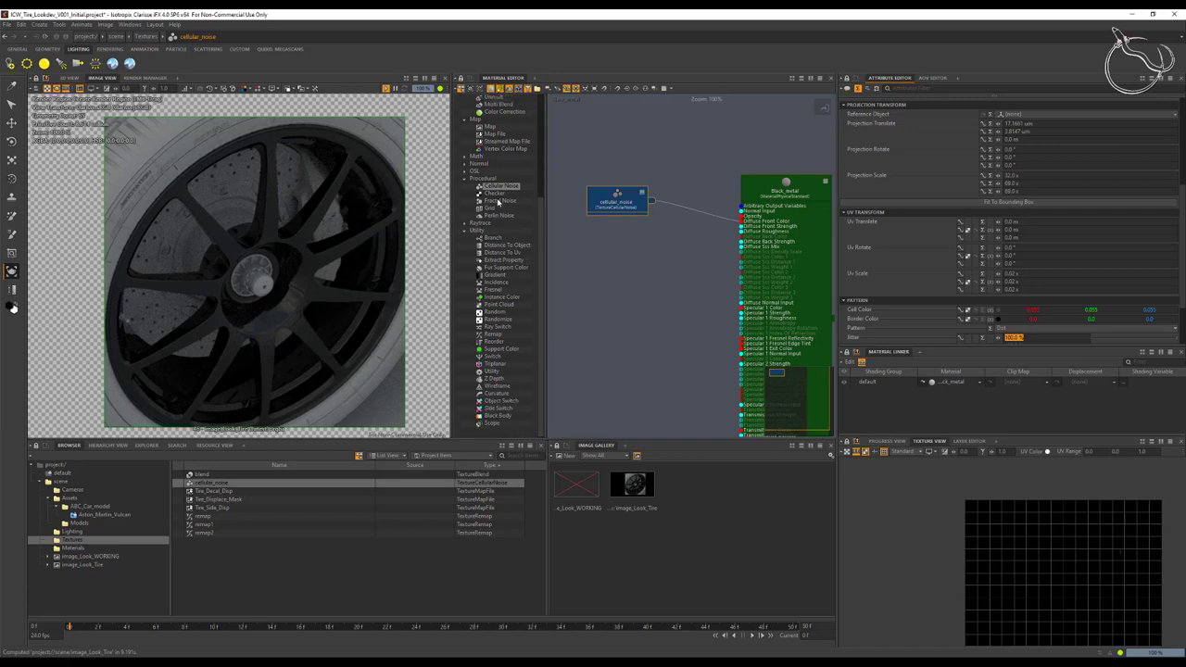
left_click_drag(498, 200, 610, 299)
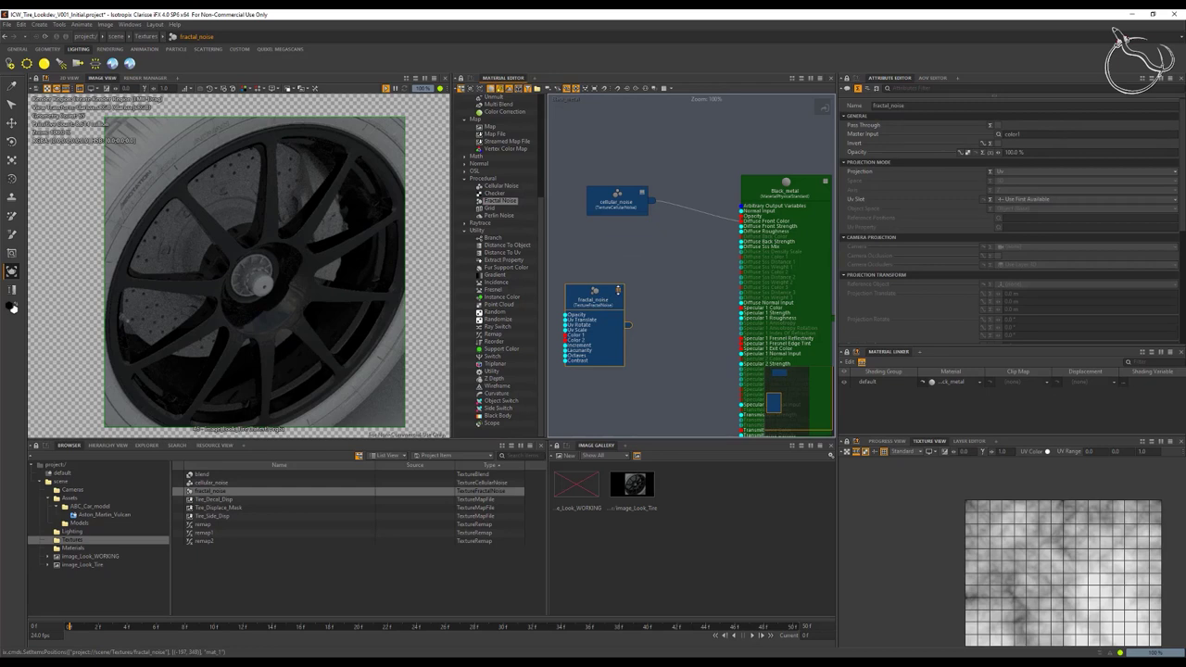
double_click(609, 299)
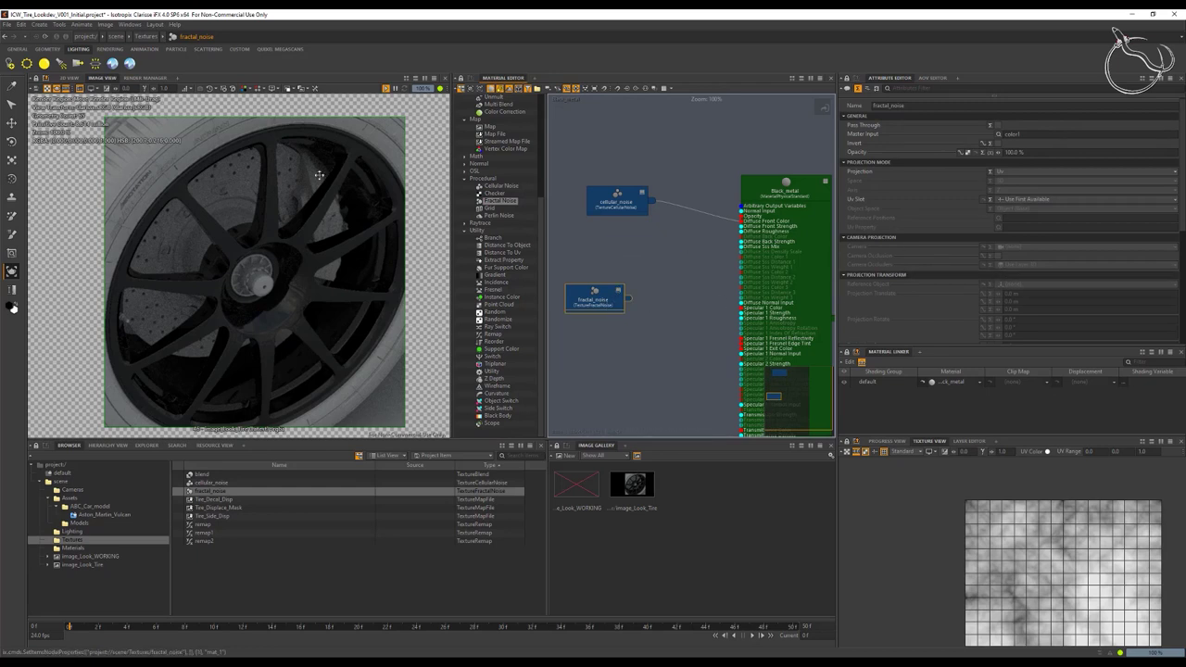
Step: Feed the fractal noise through a new Triplanar node into the Black_metal material's Specular 1 Roughness
left_click_drag(770, 197, 822, 198)
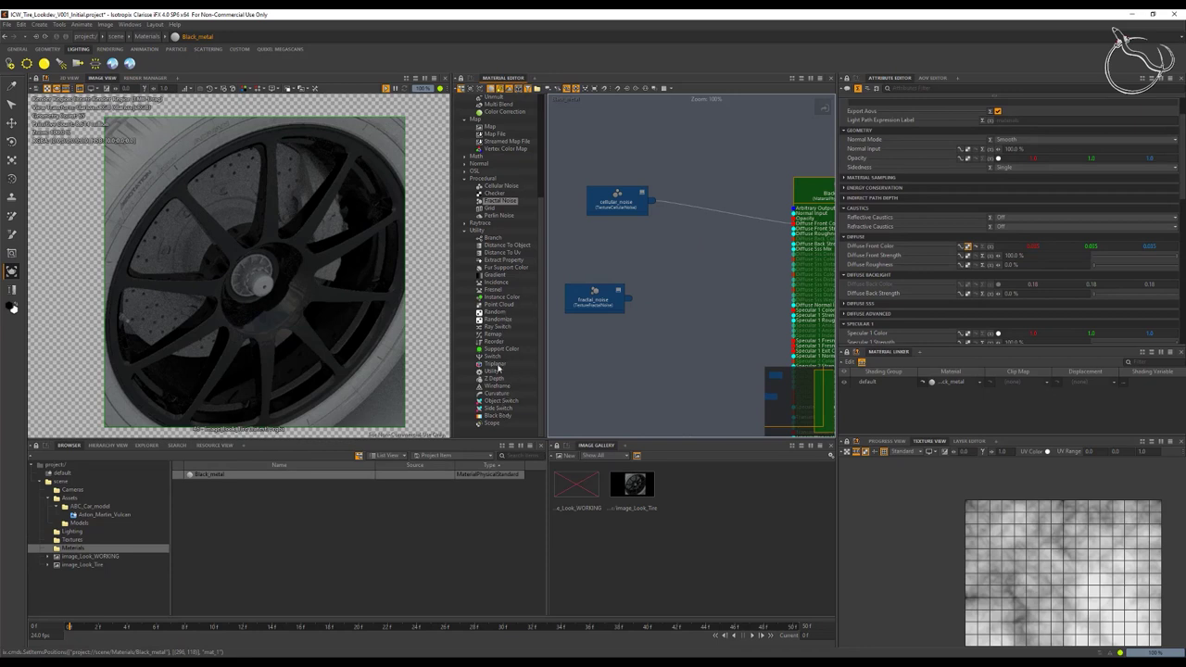
left_click_drag(497, 366, 528, 361)
left_click_drag(665, 280, 572, 312)
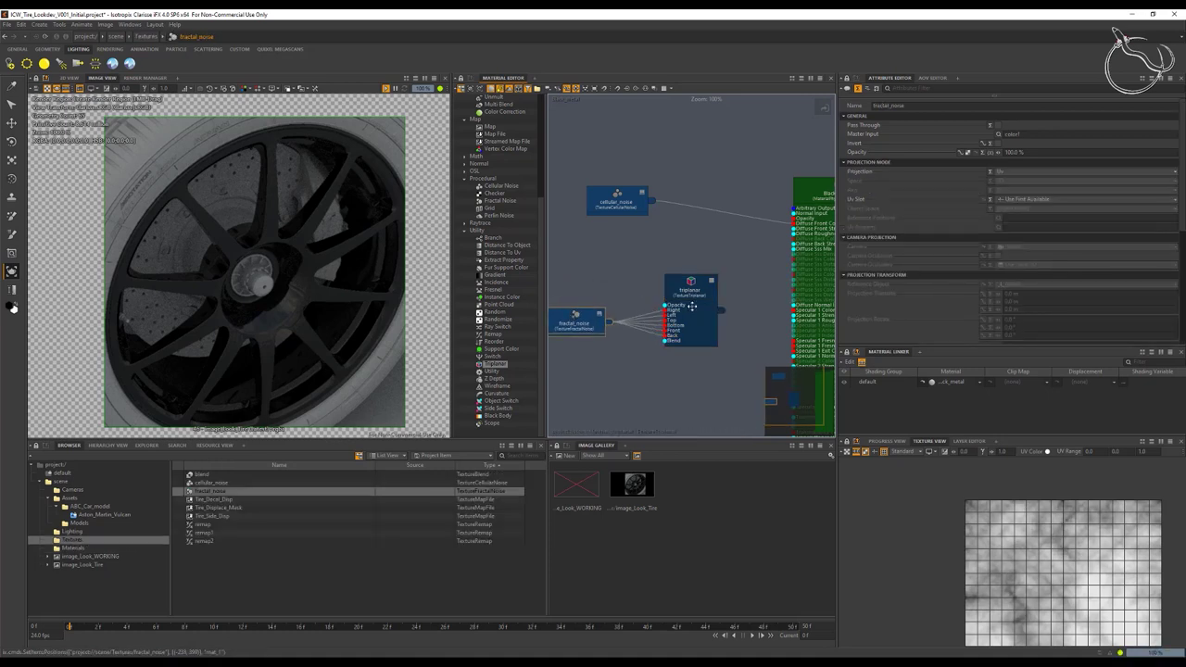
left_click_drag(722, 313, 794, 321)
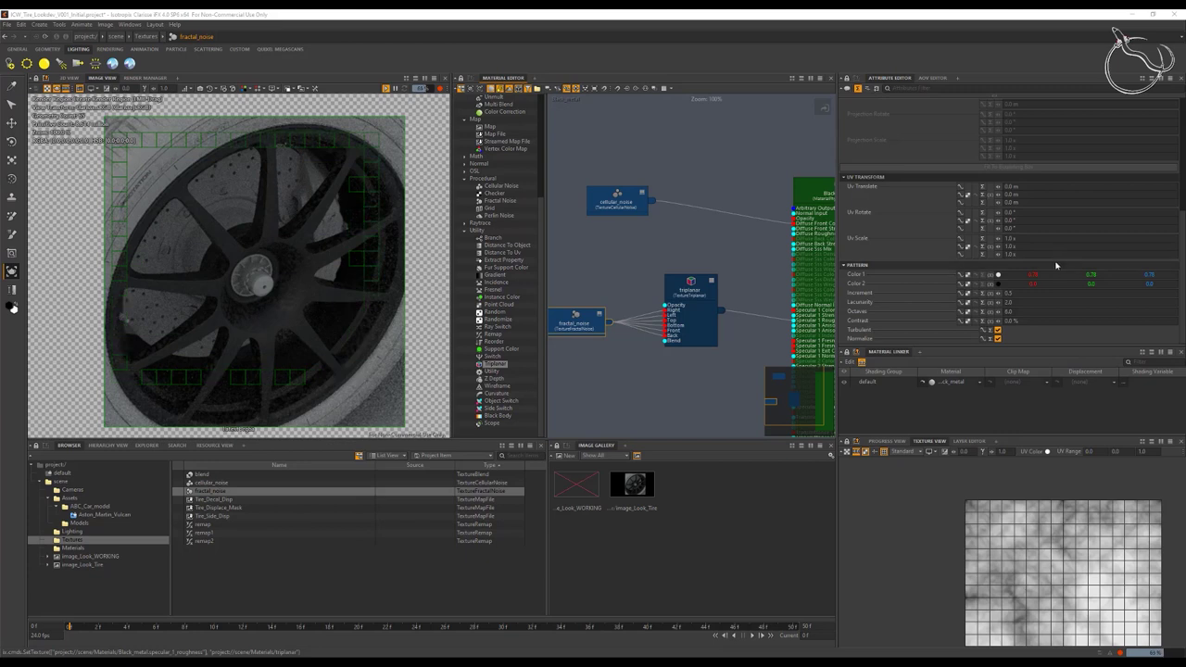
Step: Set the fractal noise's Color 1 to 0.2 in the red, green and blue channels
left_click(1030, 276)
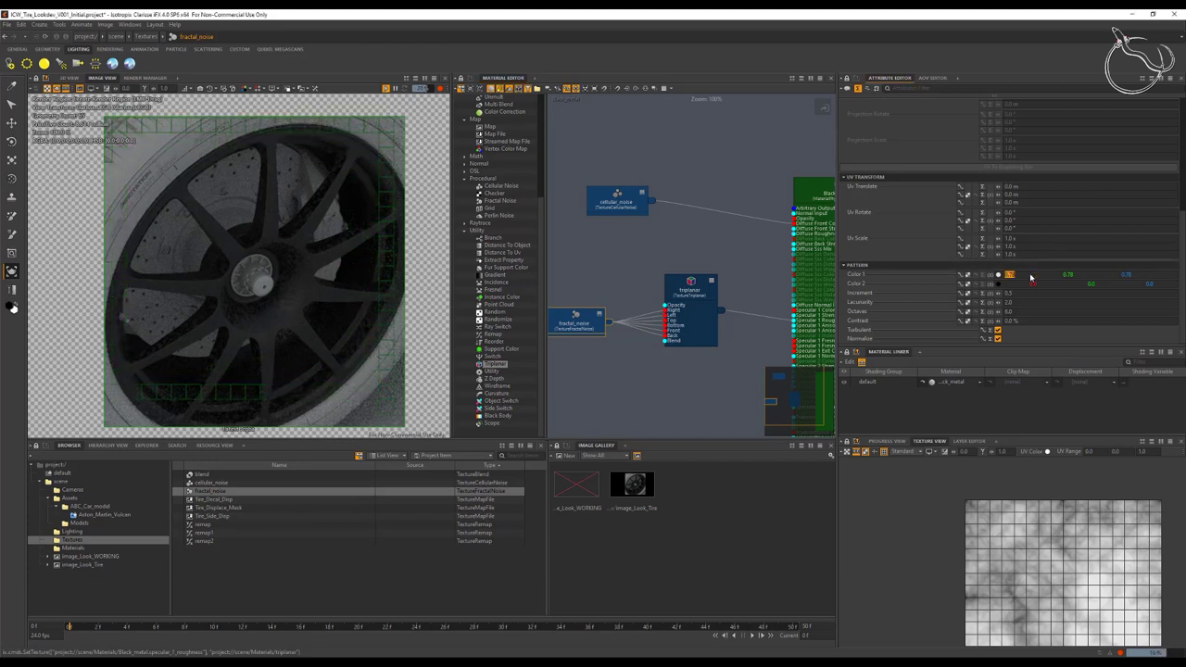
type("0.")
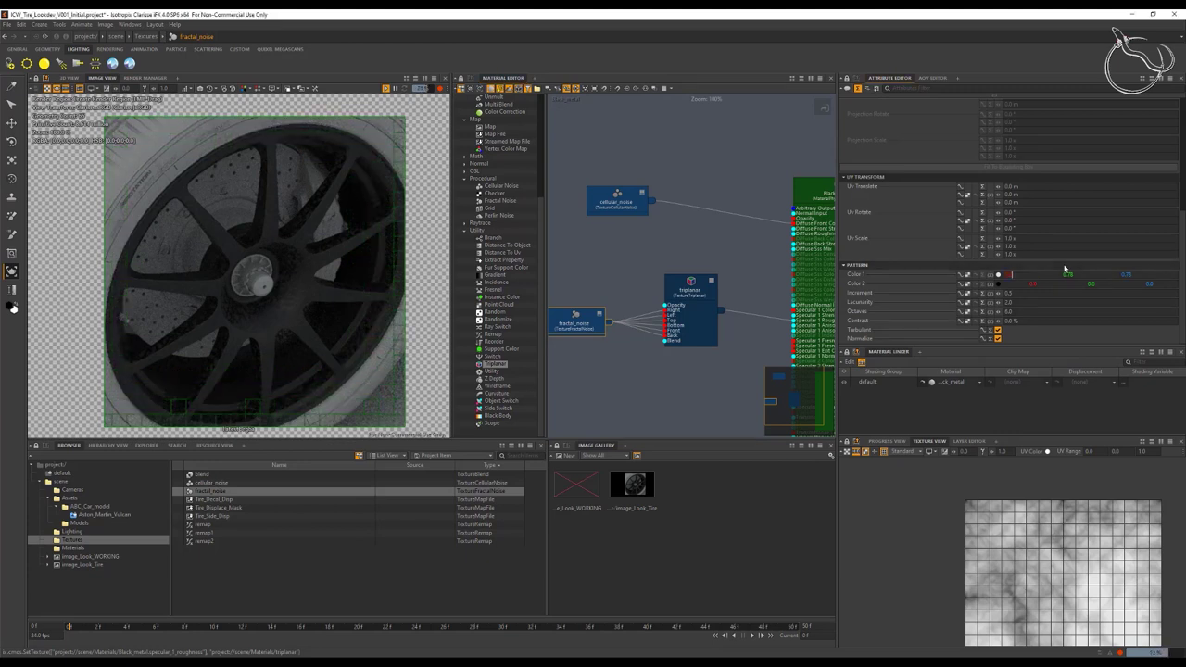
type("2")
key("Tab")
type("0.2")
key("Tab")
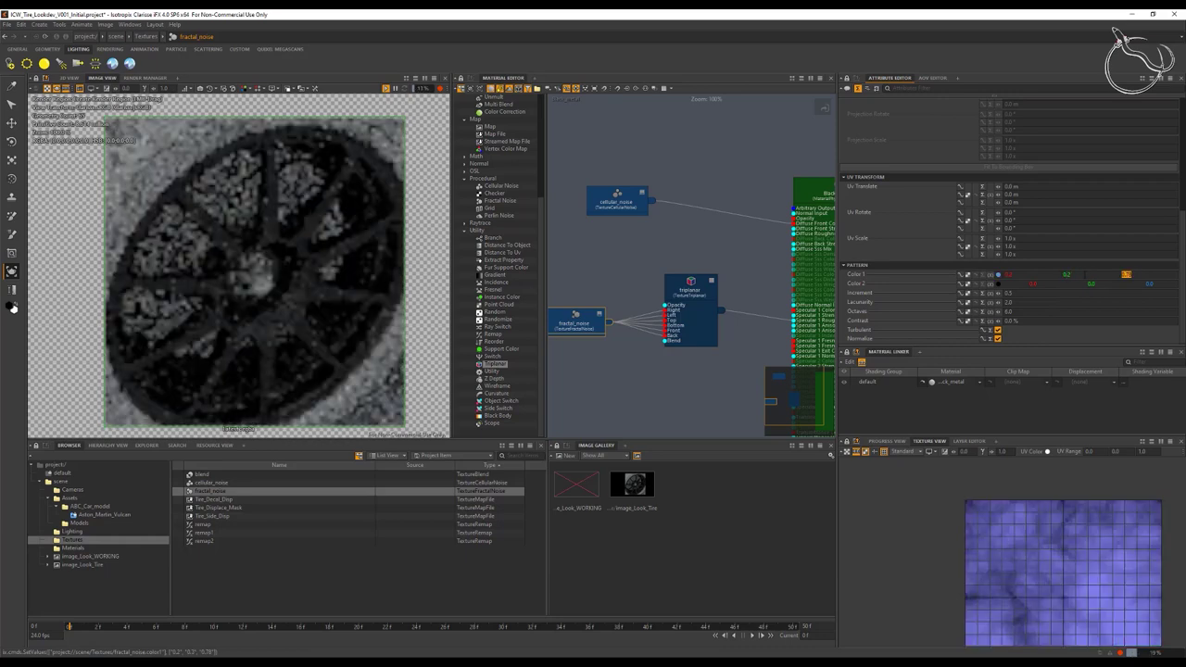
type("0.3")
key("Tab")
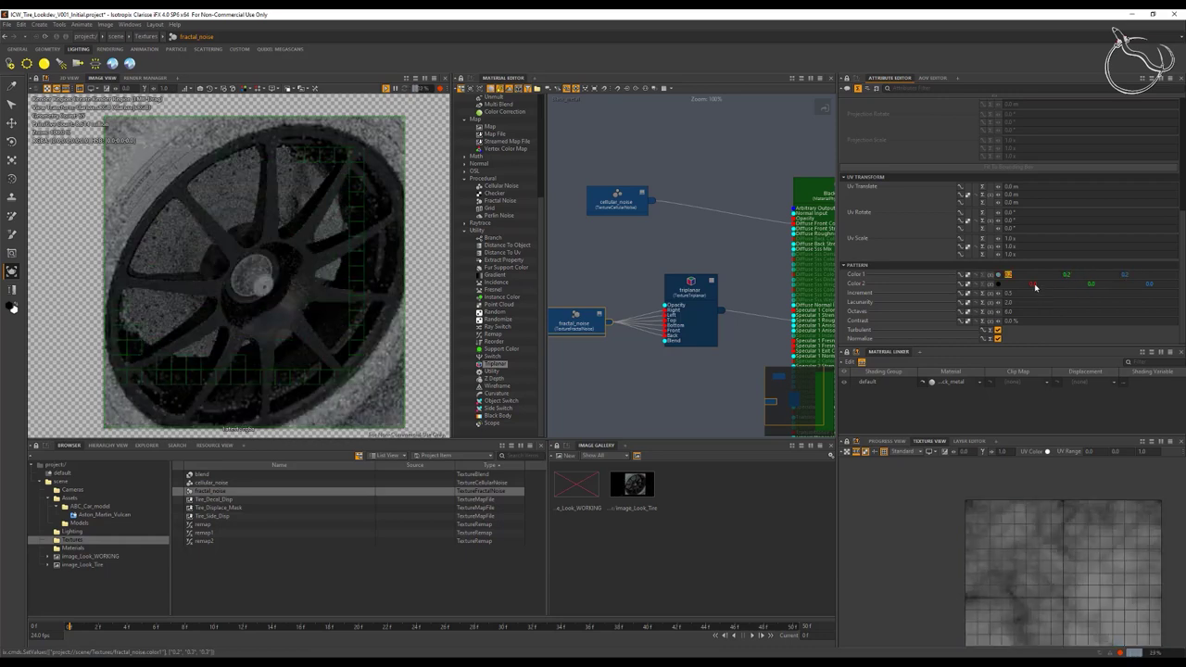
Step: Set the fractal noise's Color 2 to 0.065 in the red, green and blue channels
left_click(1035, 284)
type("0")
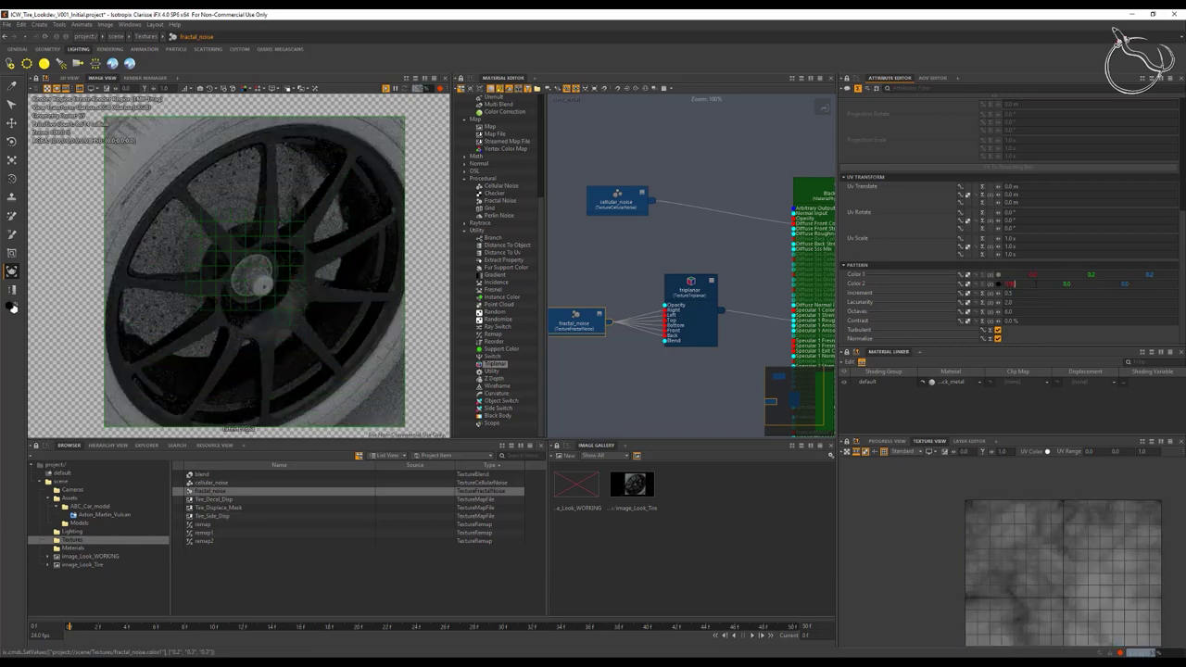
type("0.8")
key("Tab")
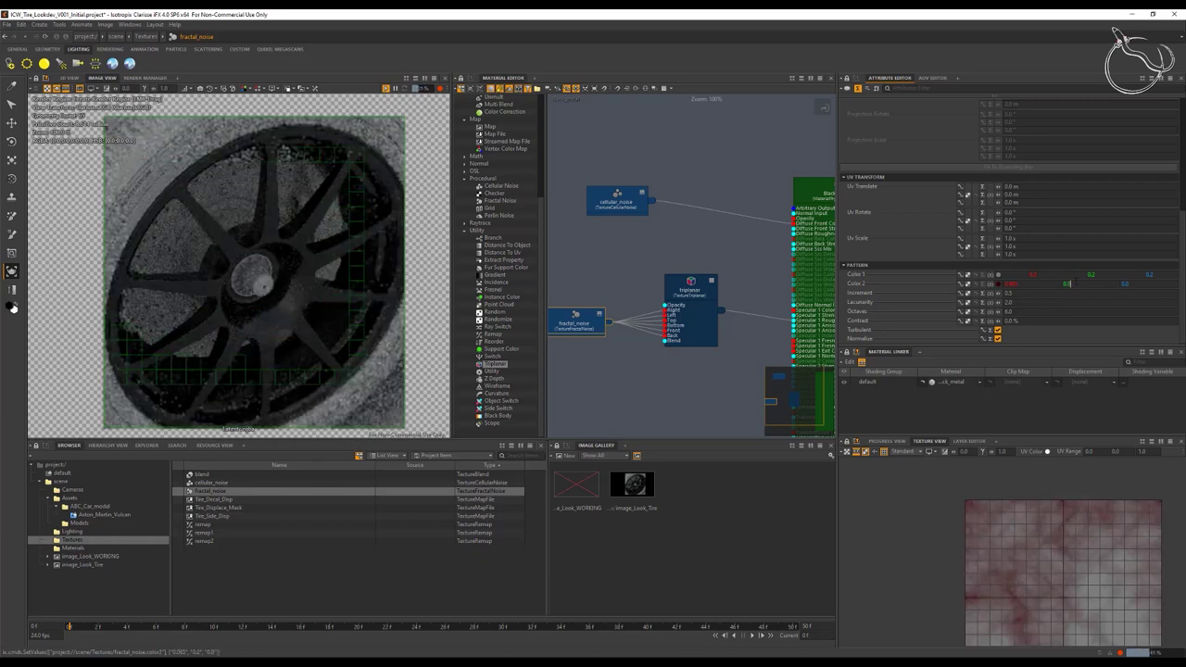
type("0.065")
key("Tab")
type("0.0")
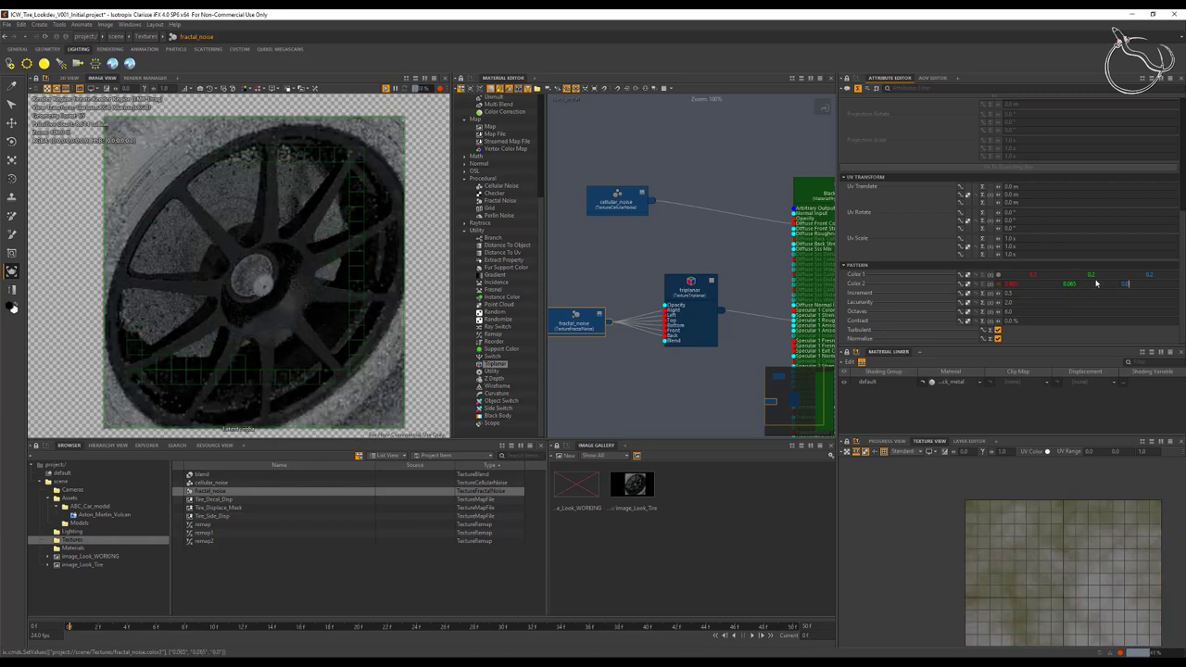
type("65")
key("Tab")
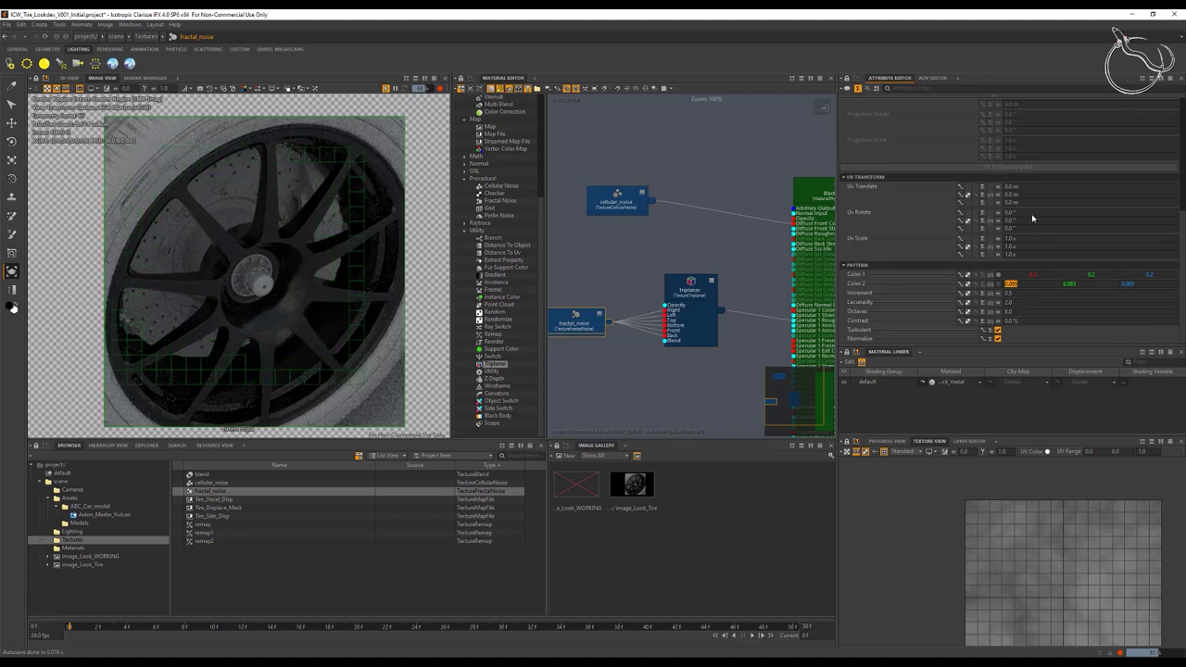
Step: Add a Bump Map node above the cellular noise and connect it to the Black_metal material's Normal Input
scroll(994, 207, "up", 10)
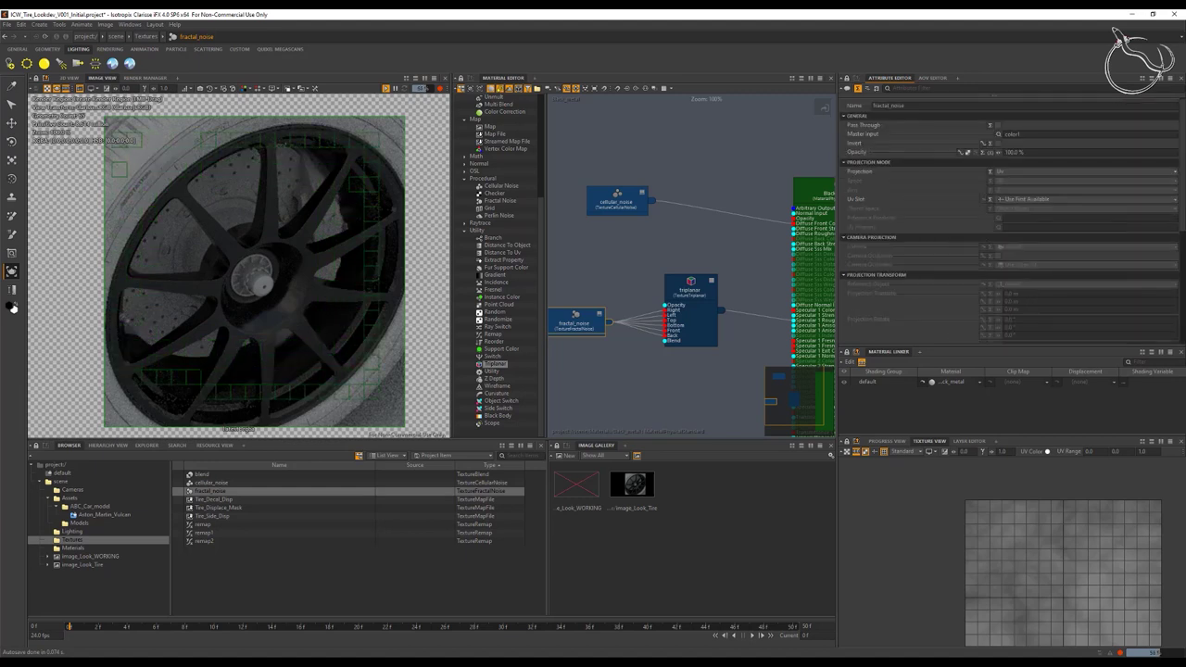
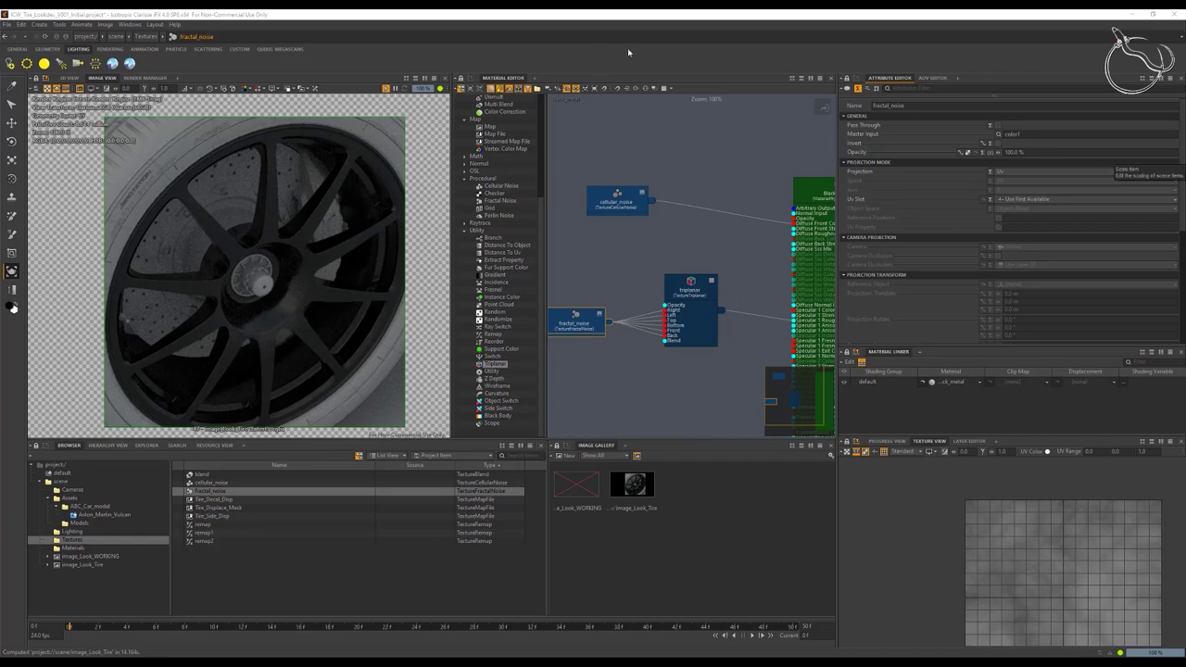
left_click_drag(605, 192, 621, 213)
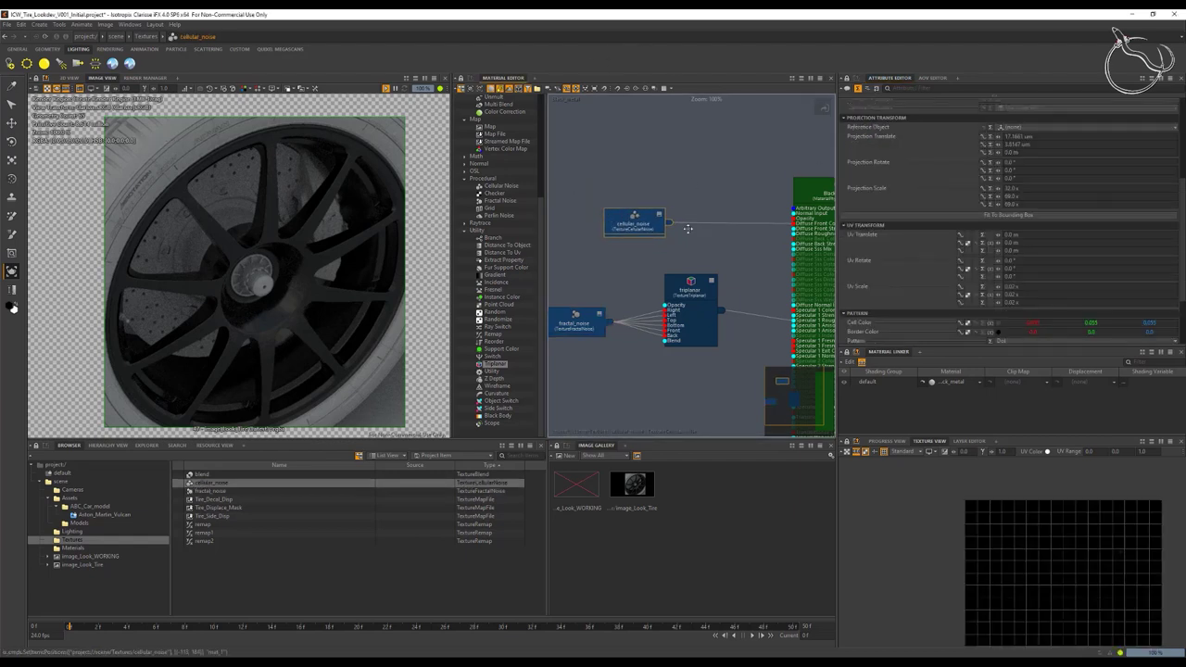
left_click(465, 164)
left_click_drag(498, 171, 795, 216)
left_click_drag(696, 175, 698, 163)
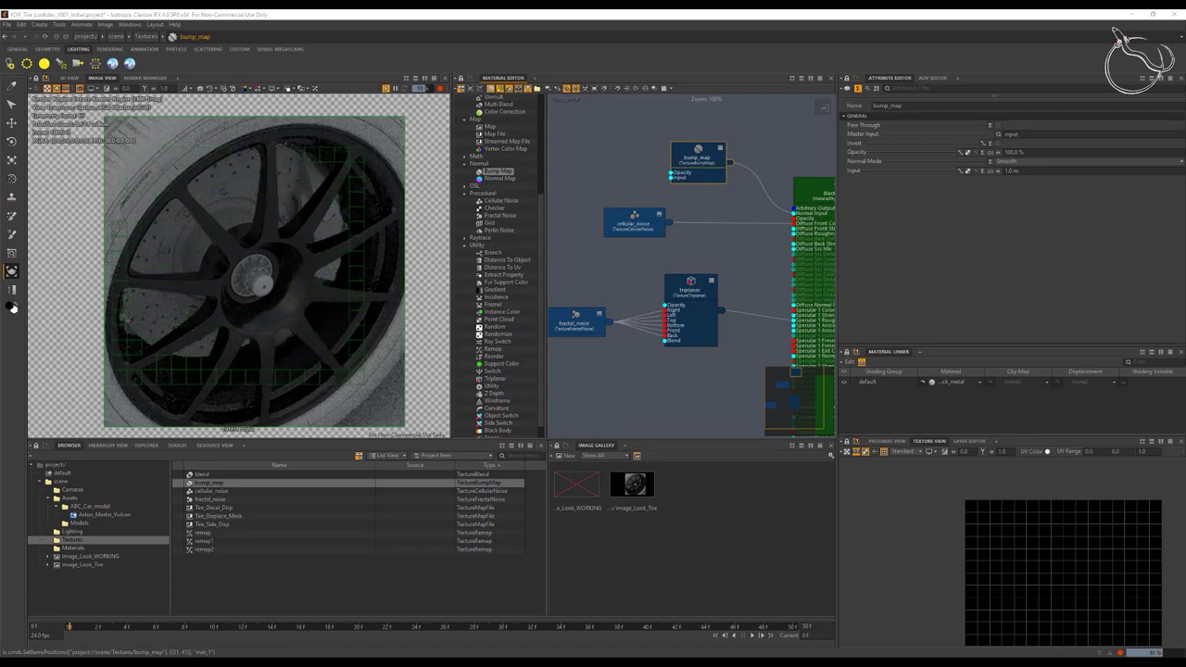
Step: Duplicate the fractal noise node and feed the copy into the bump map's Input
left_click(575, 321)
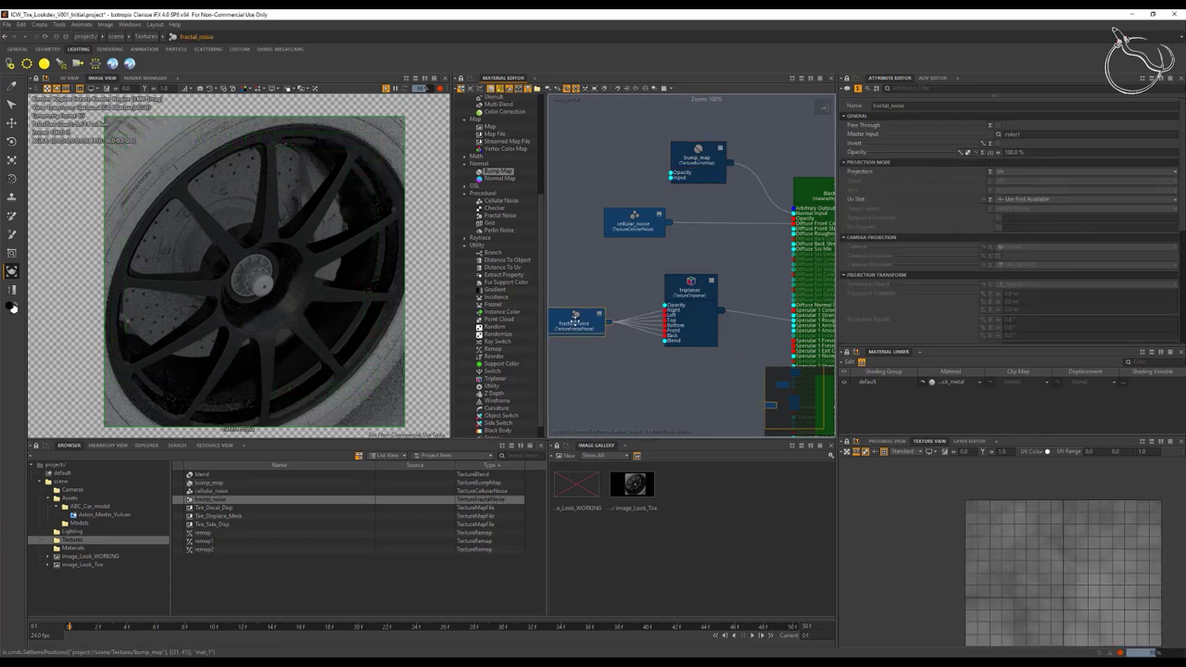
key("ctrl+c")
key("ctrl+v")
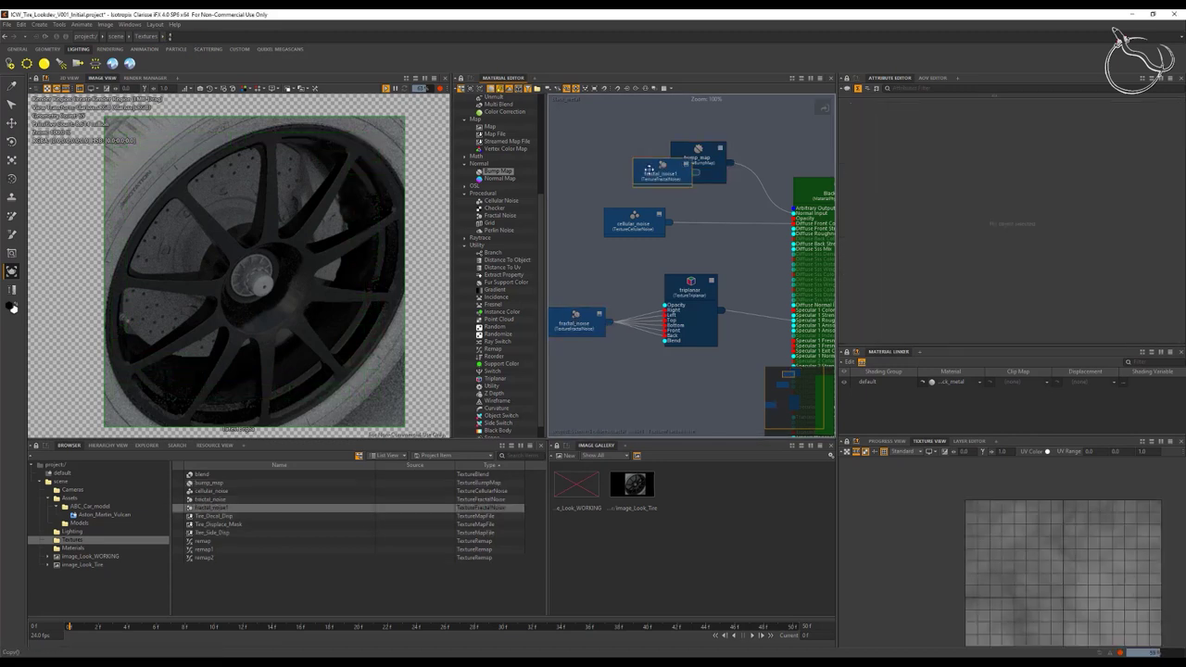
left_click_drag(649, 170, 673, 180)
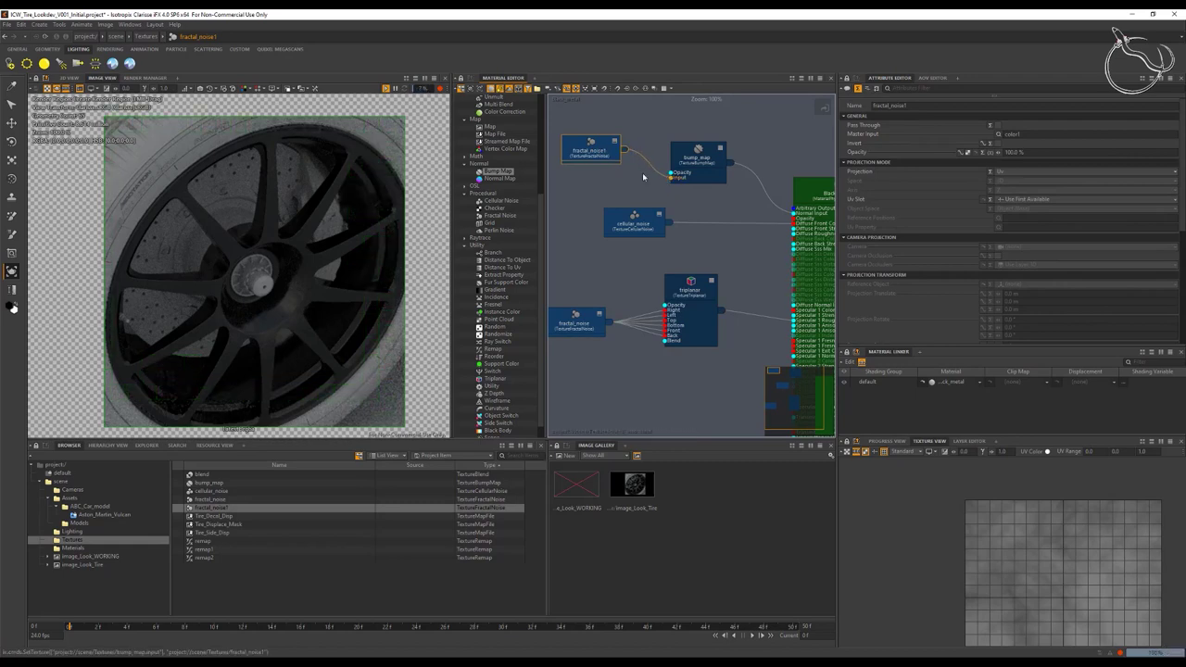
left_click(696, 159)
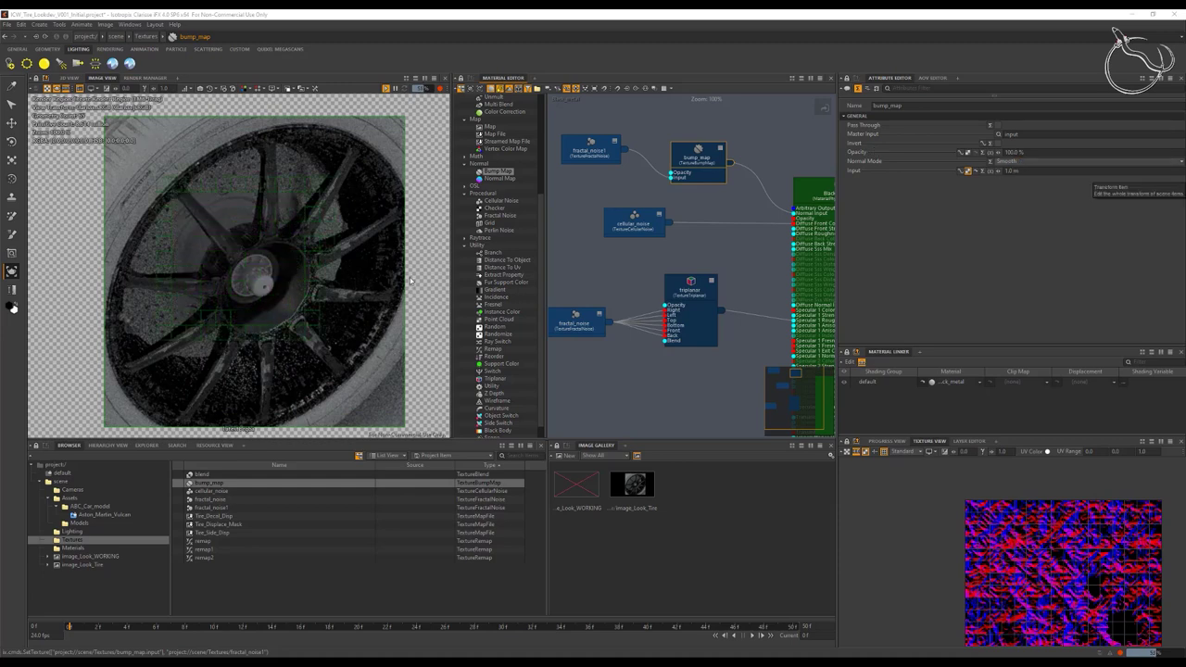
Step: Set the duplicated fractal noise's Color 1 to a light grey of about 0.784 and its Color 2 to black
left_click(597, 147)
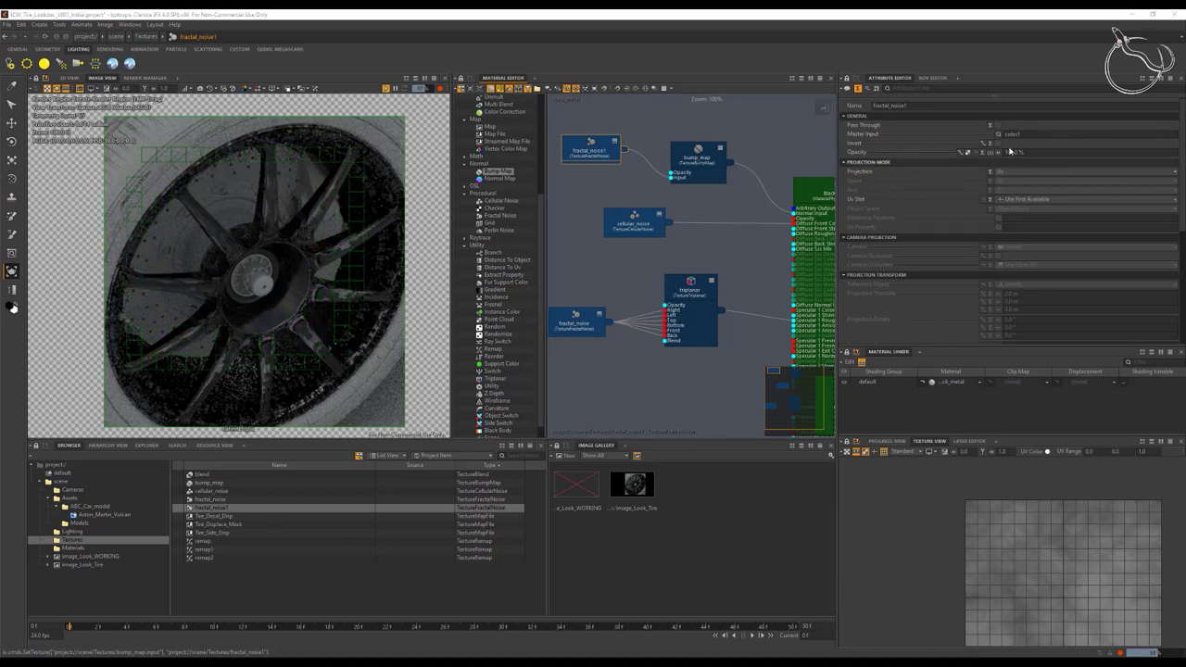
scroll(1019, 249, "down", 3)
scroll(1019, 249, "down", 5)
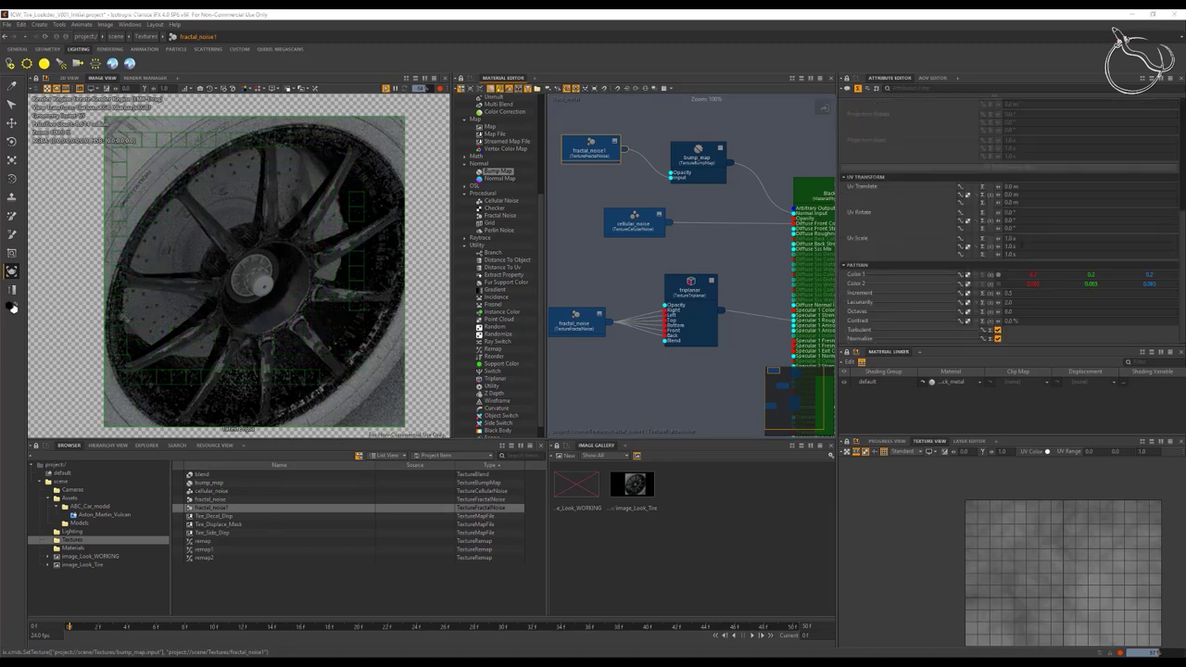
left_click(998, 275)
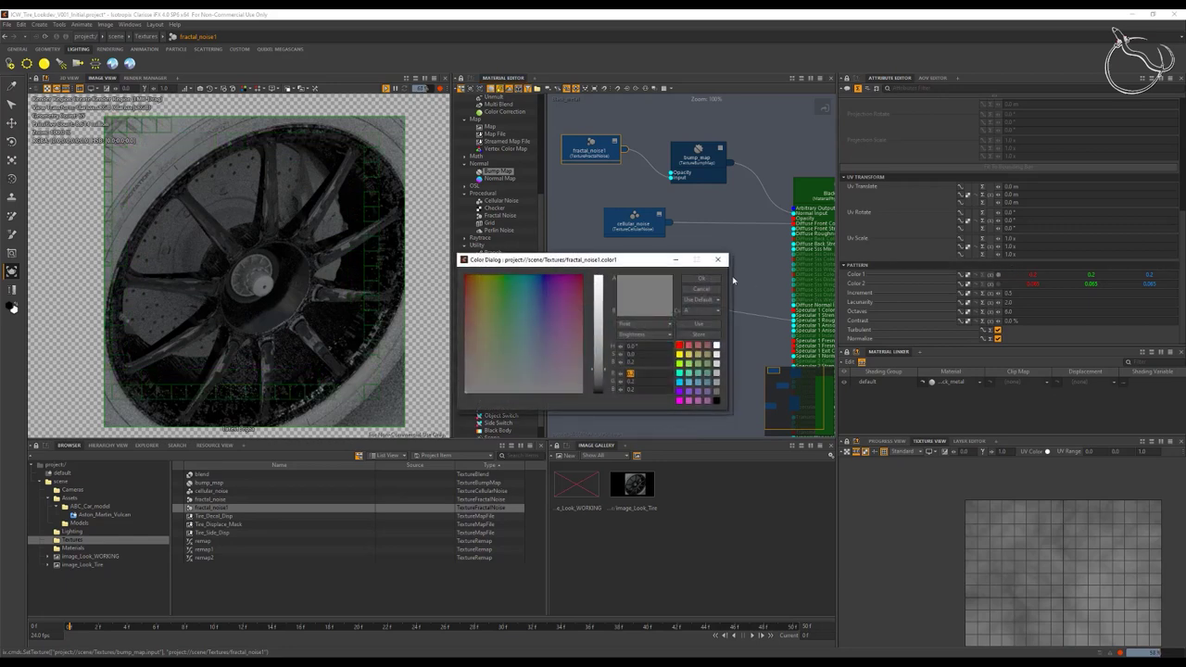
left_click(600, 299)
left_click_drag(599, 297, 599, 301)
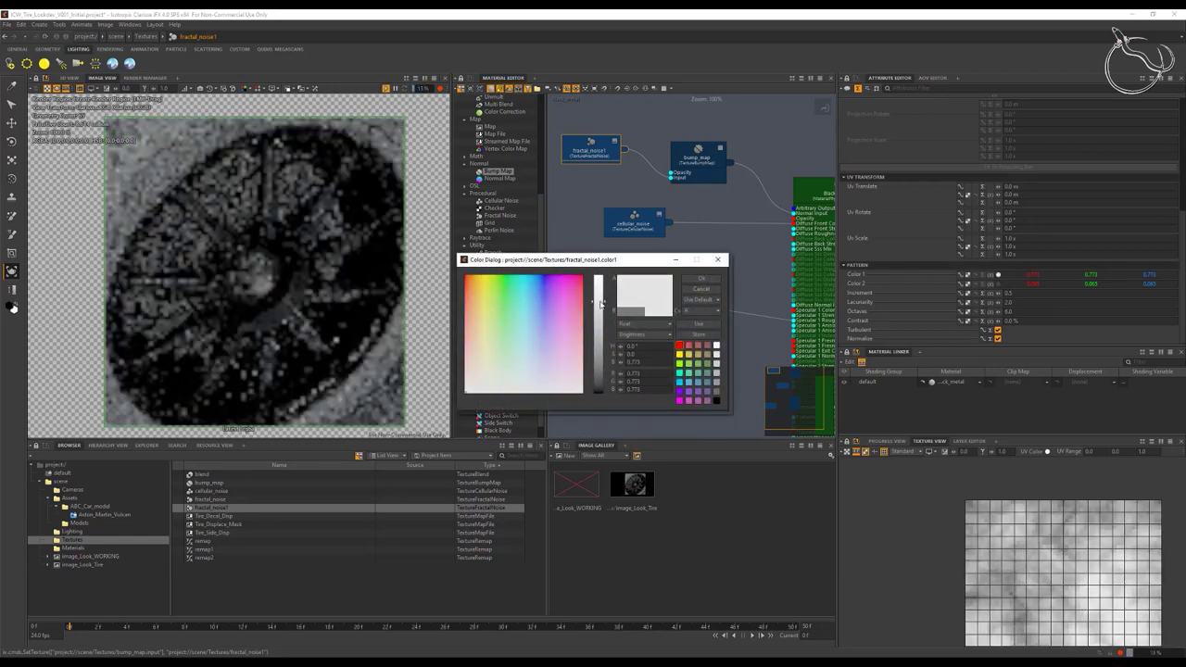
left_click(716, 279)
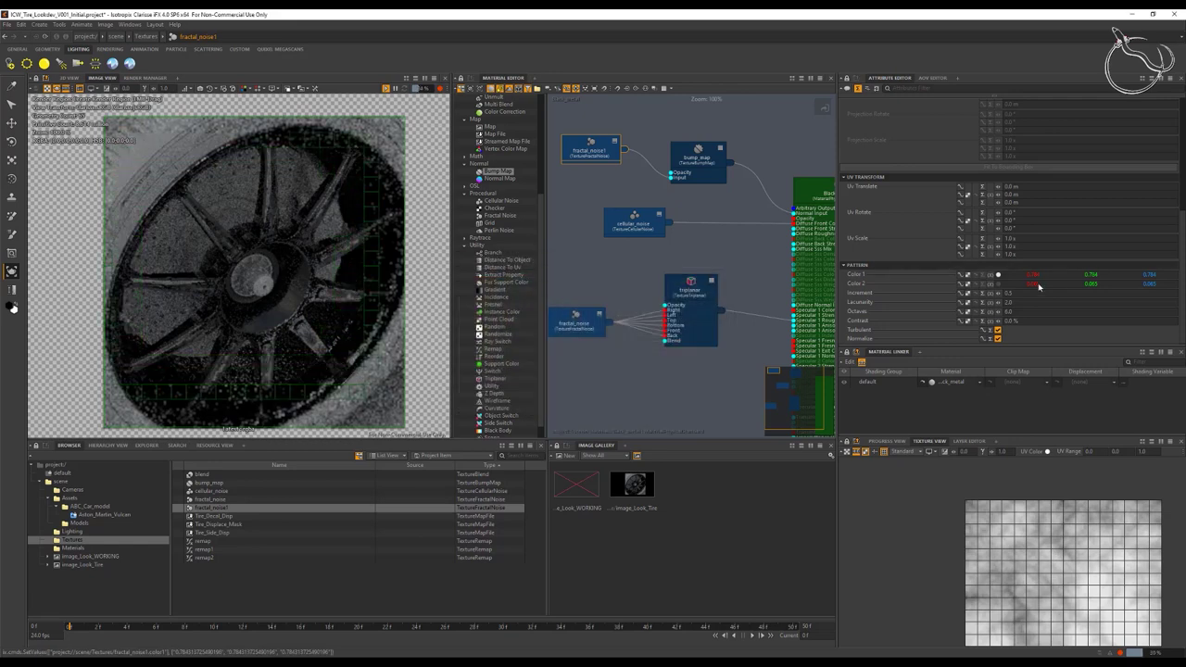
left_click(998, 284)
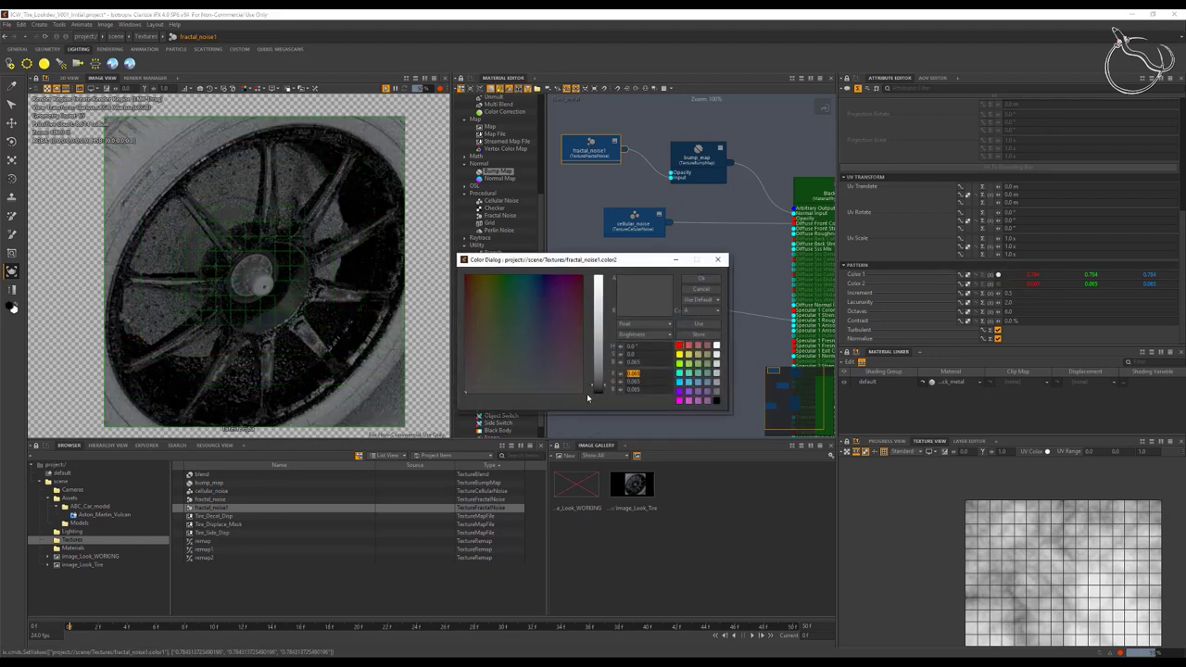
mouse_move(601, 385)
left_mouse_down()
mouse_move(601, 357)
mouse_move(607, 399)
left_mouse_up()
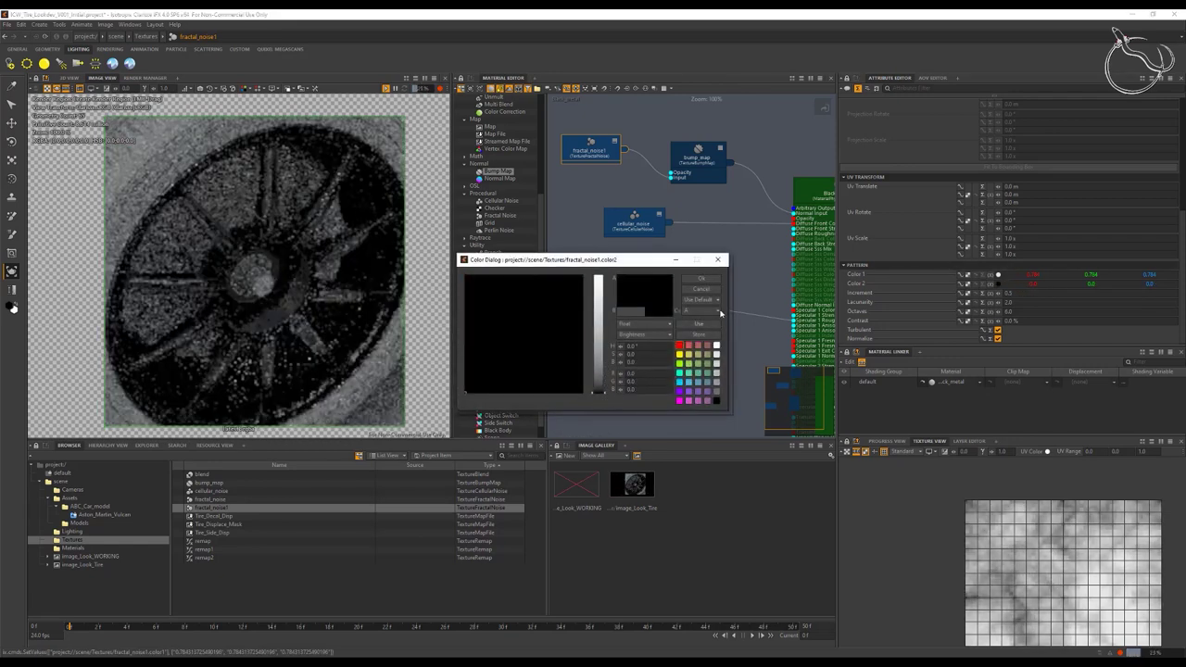
left_click(711, 281)
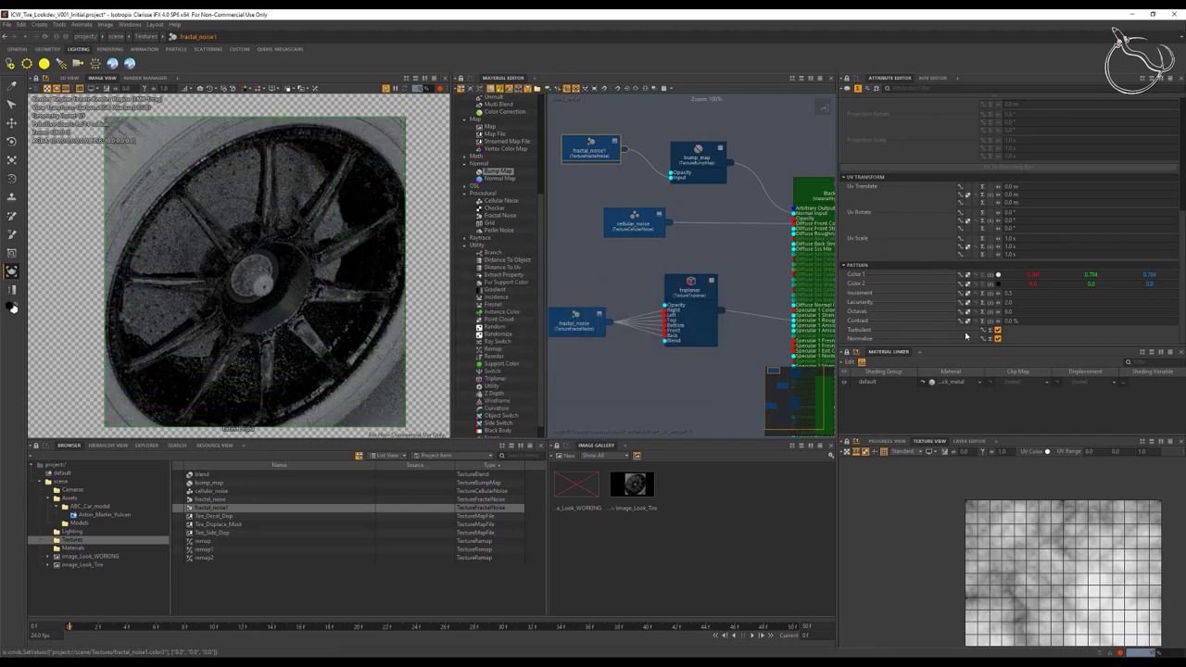
Step: Turn off Normalize and lower the Octaves on the duplicated fractal noise
left_click(996, 339)
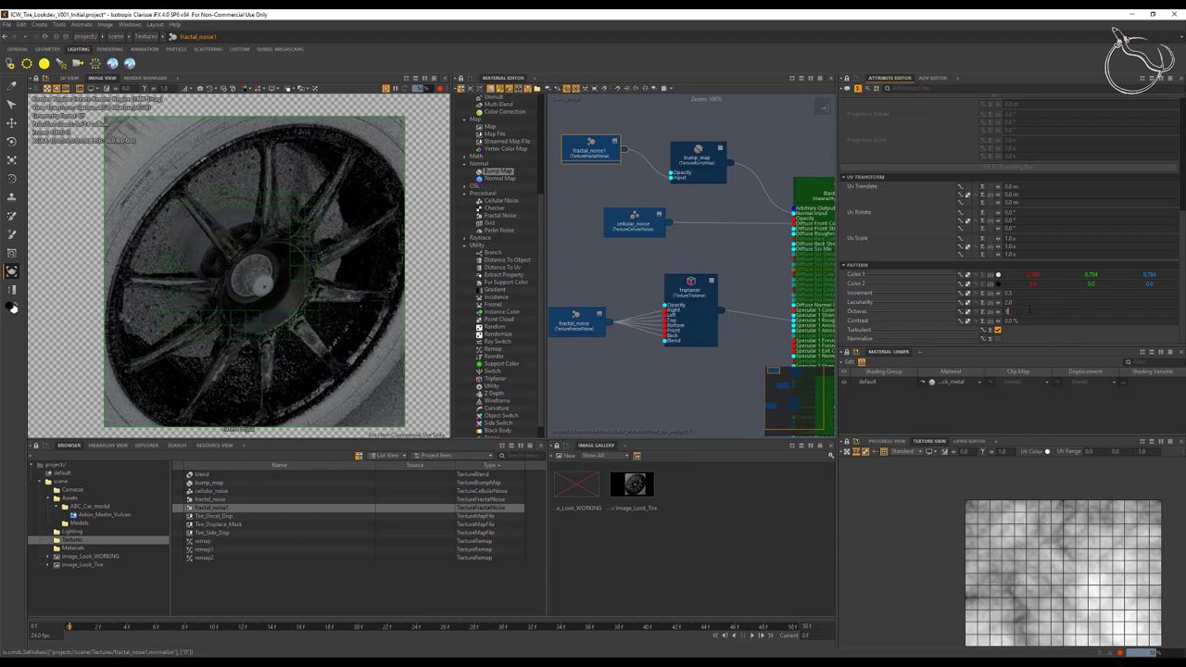
key("Tab")
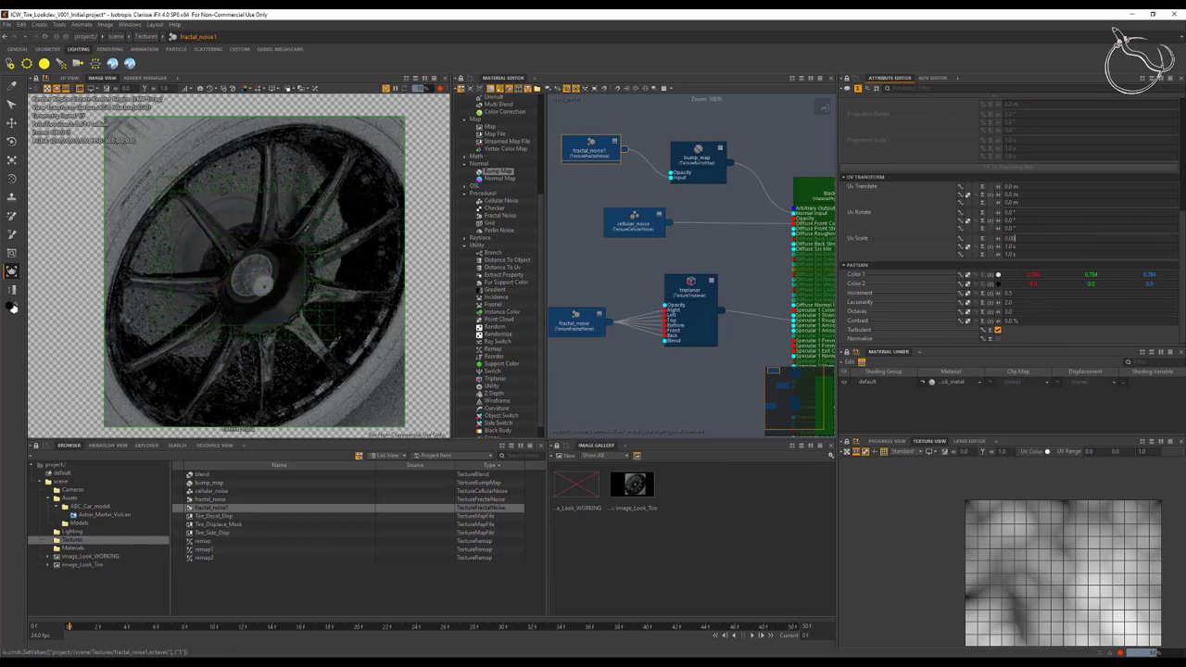
Step: Set the duplicated fractal noise's UV Scale to 0.001 on all three axes
type("0.001")
key("Tab")
type("0.001")
key("Tab")
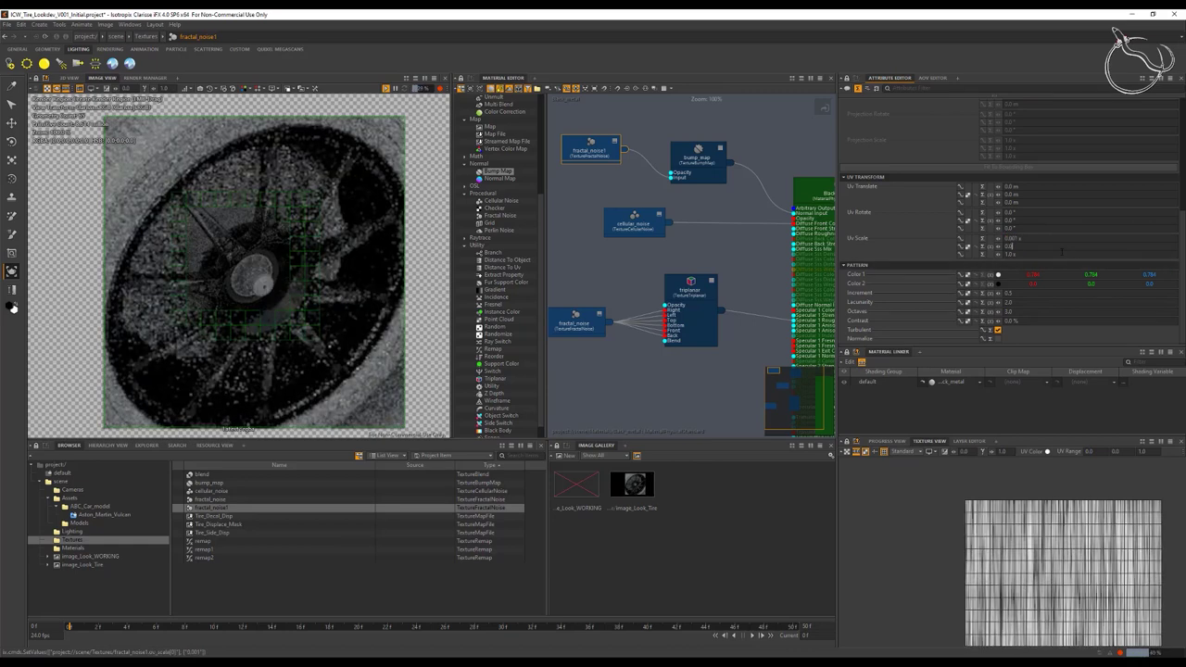
type("0.001 s")
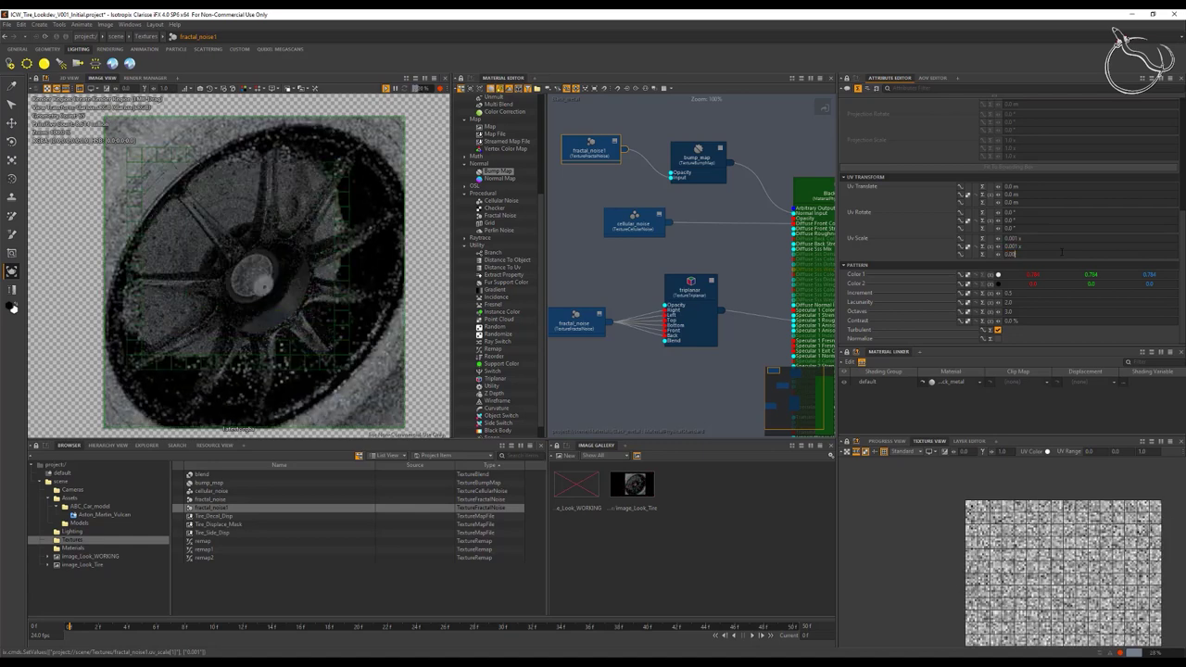
key("Tab")
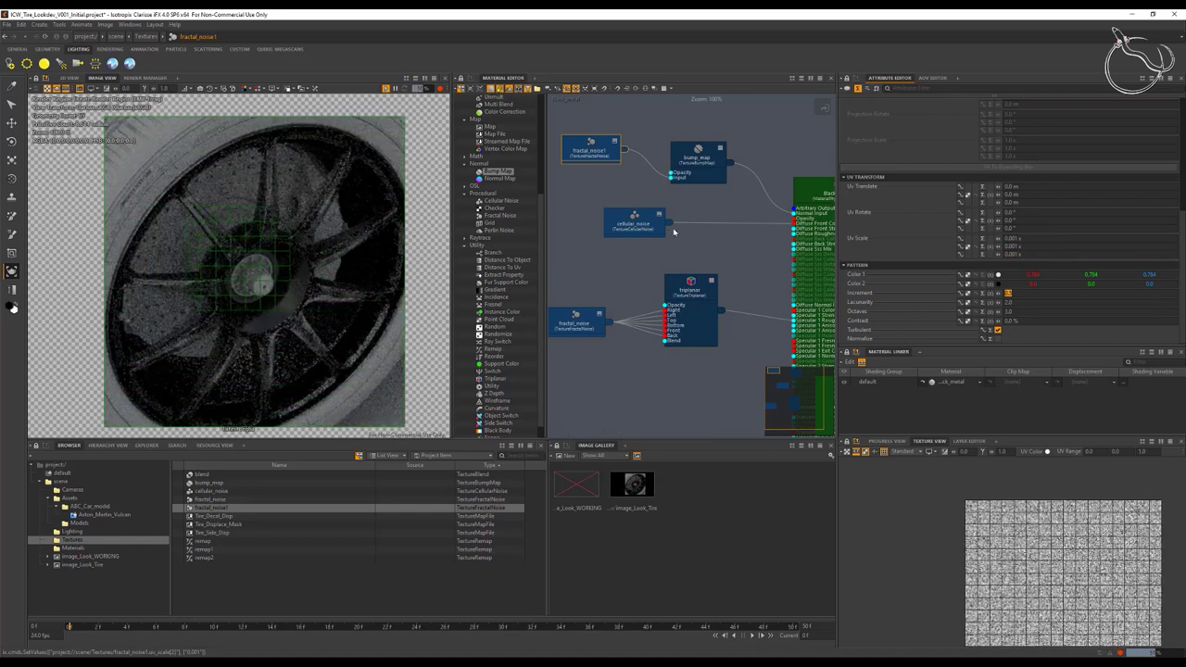
Step: Set the bump map's Input to 0.001 m, refine it to 0.5 mm, and save the project
left_click(707, 163)
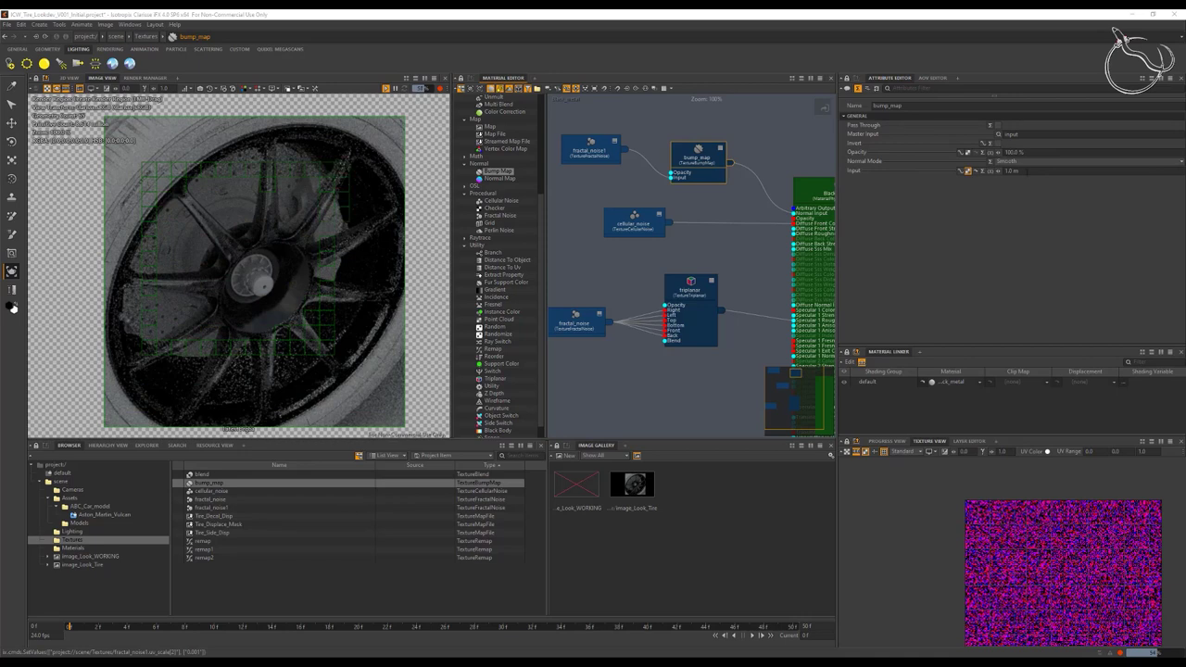
left_click(1027, 171)
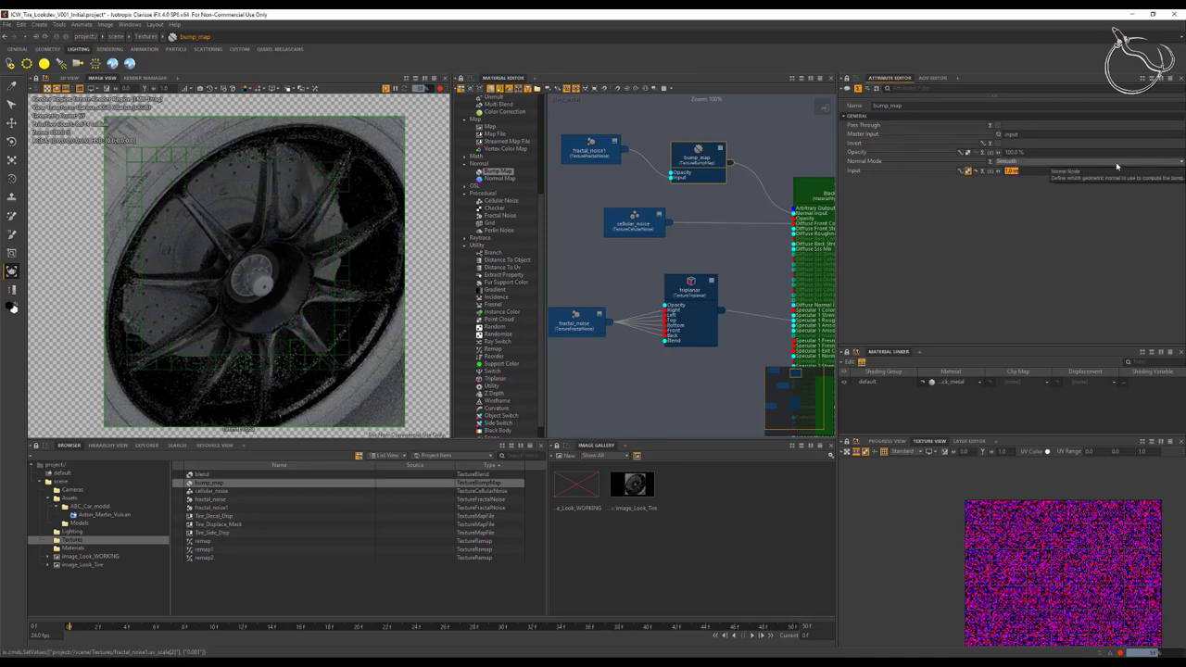
type("0.0")
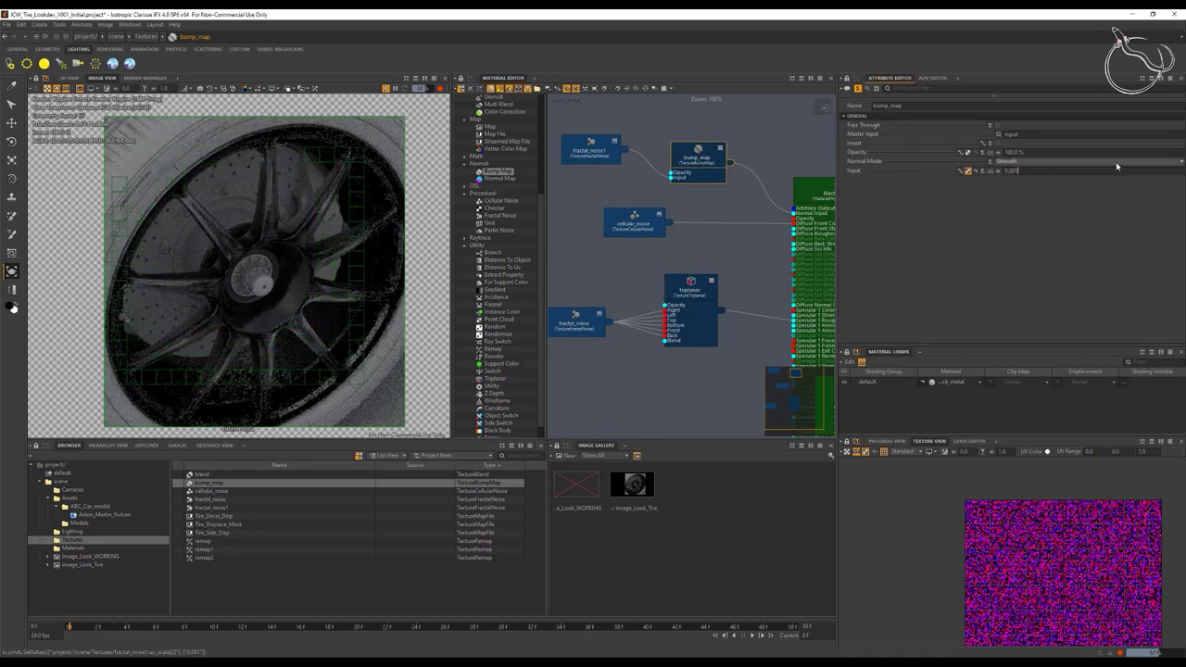
key("Return")
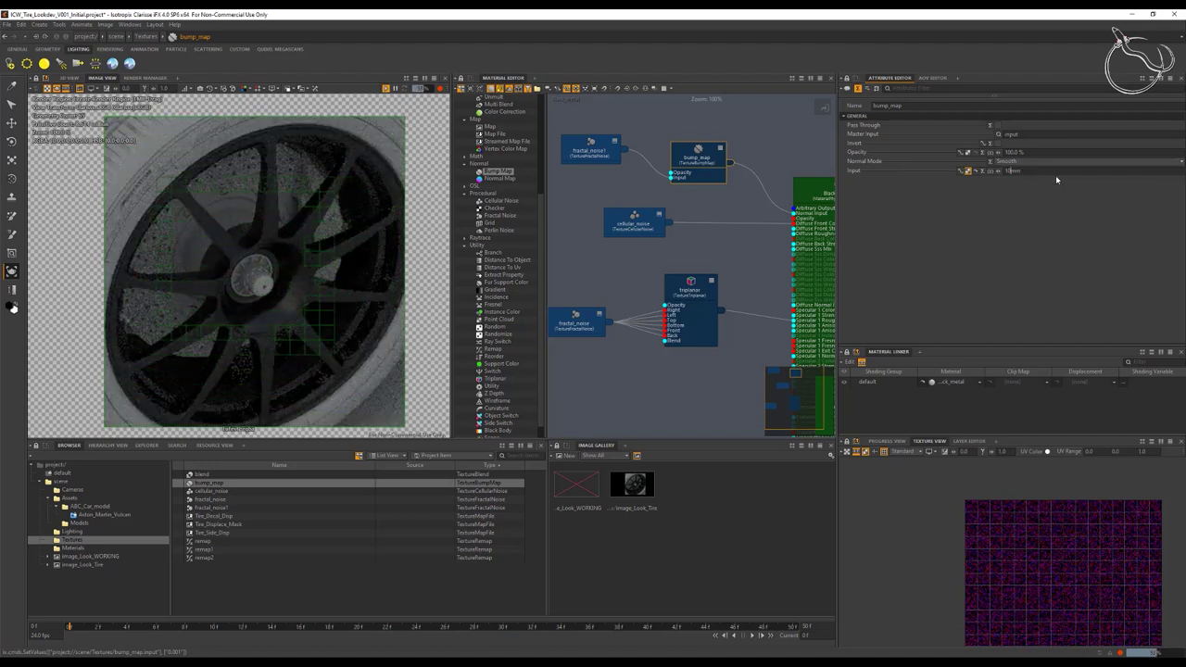
key("BackSpace")
type("0.5")
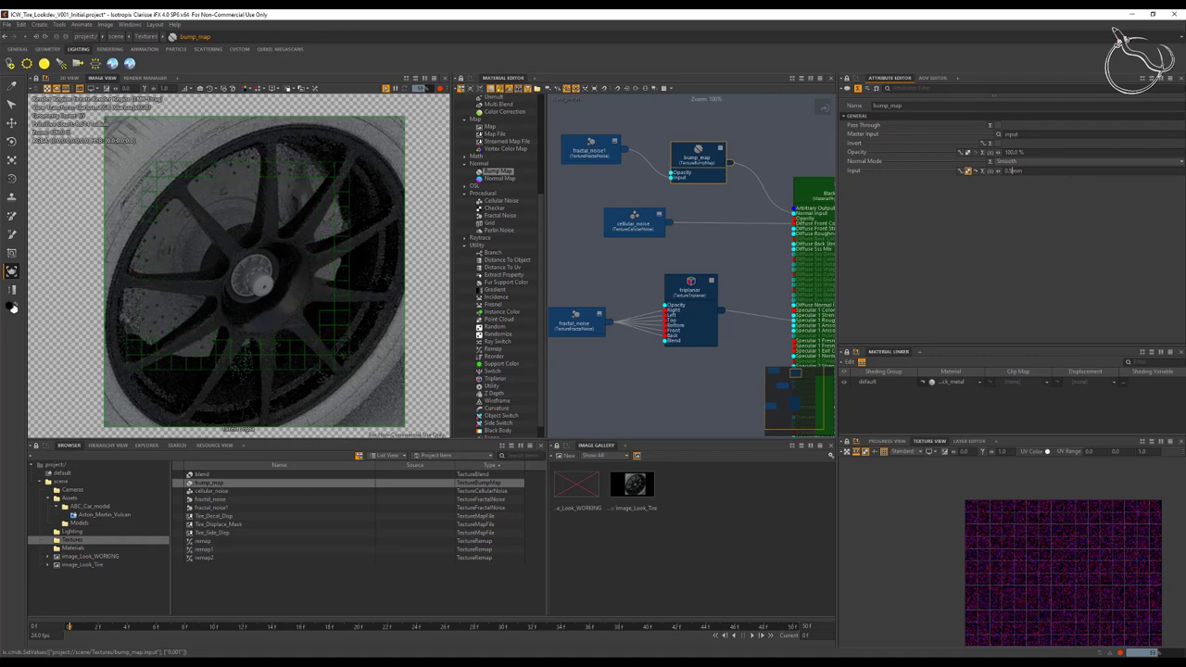
key("Return")
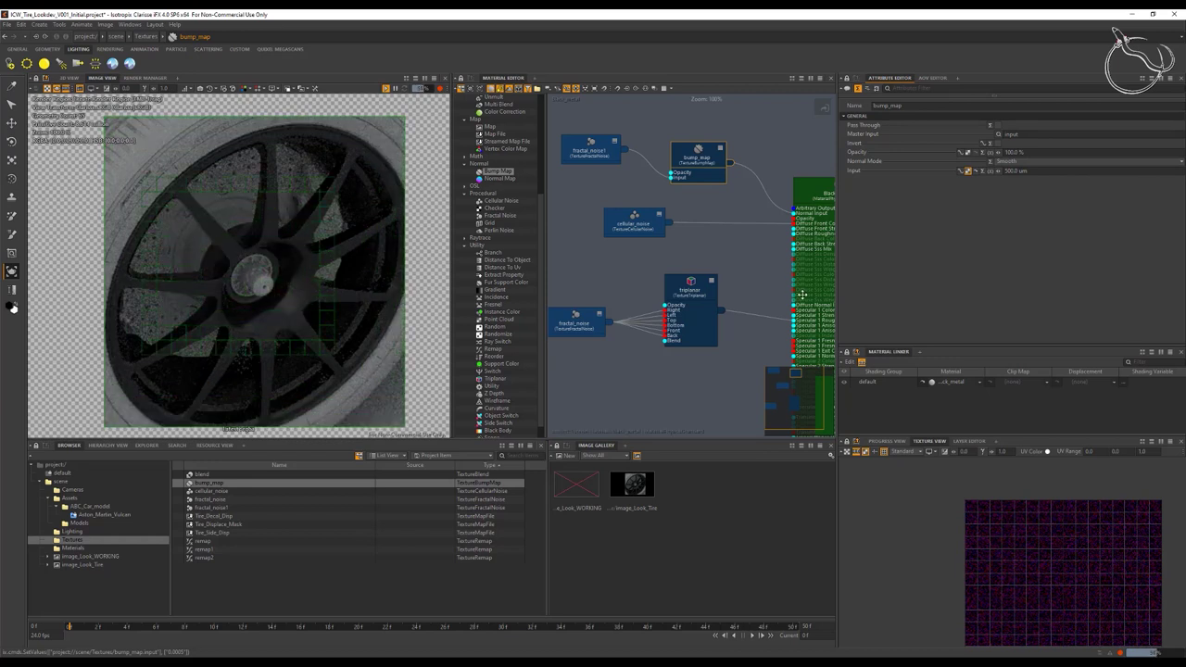
key("ctrl+s")
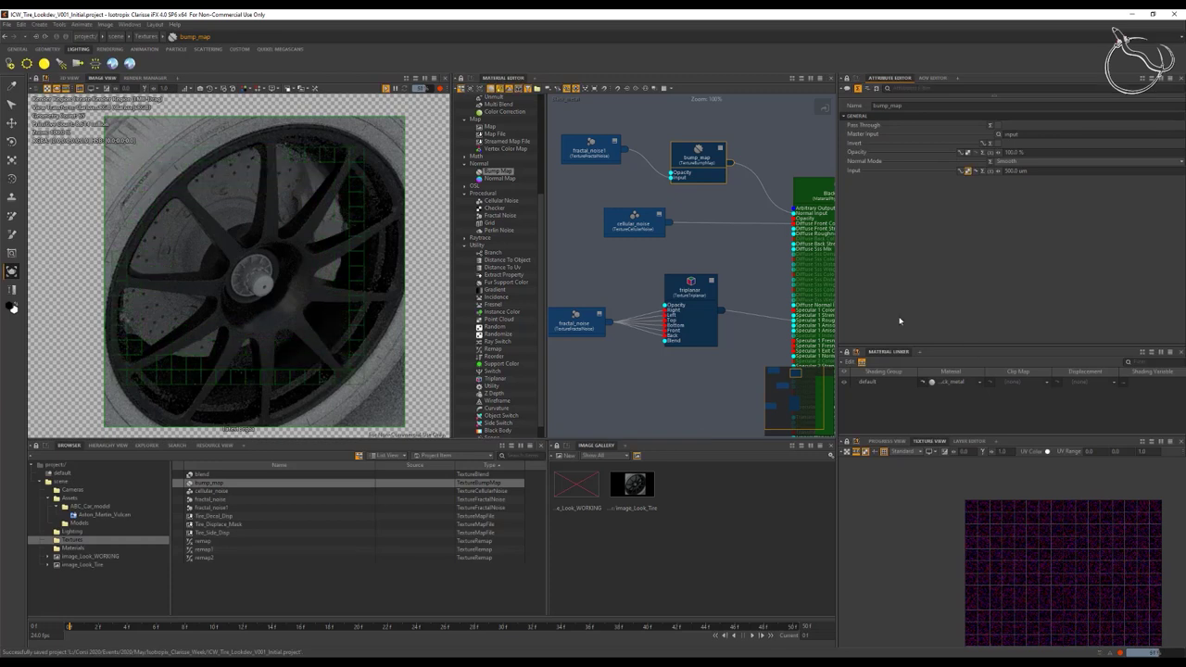
Step: Select the center hub piece of the wheel and open the material chooser for its default shading group
left_click(11, 104)
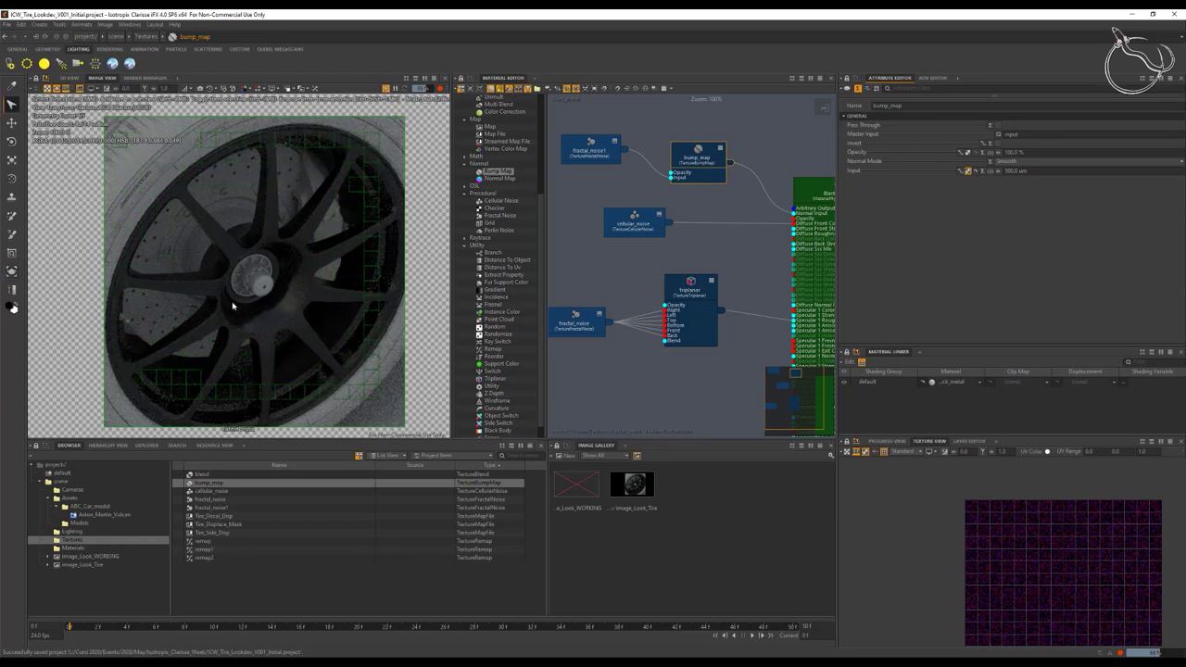
left_click(250, 278)
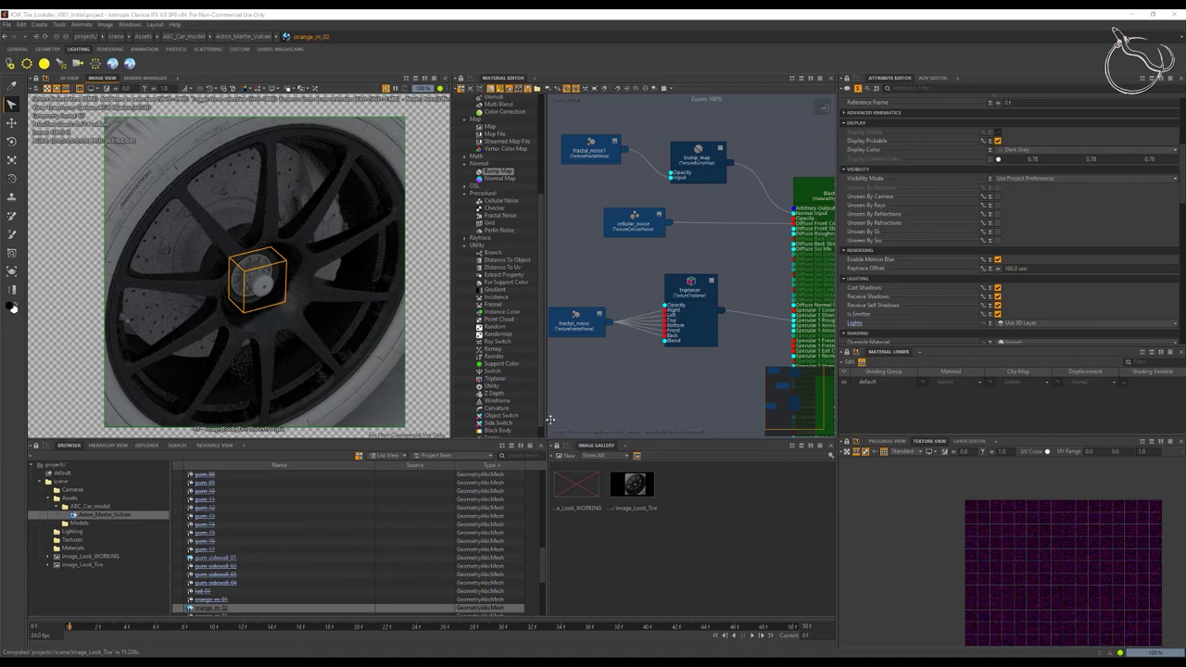
left_click(976, 384)
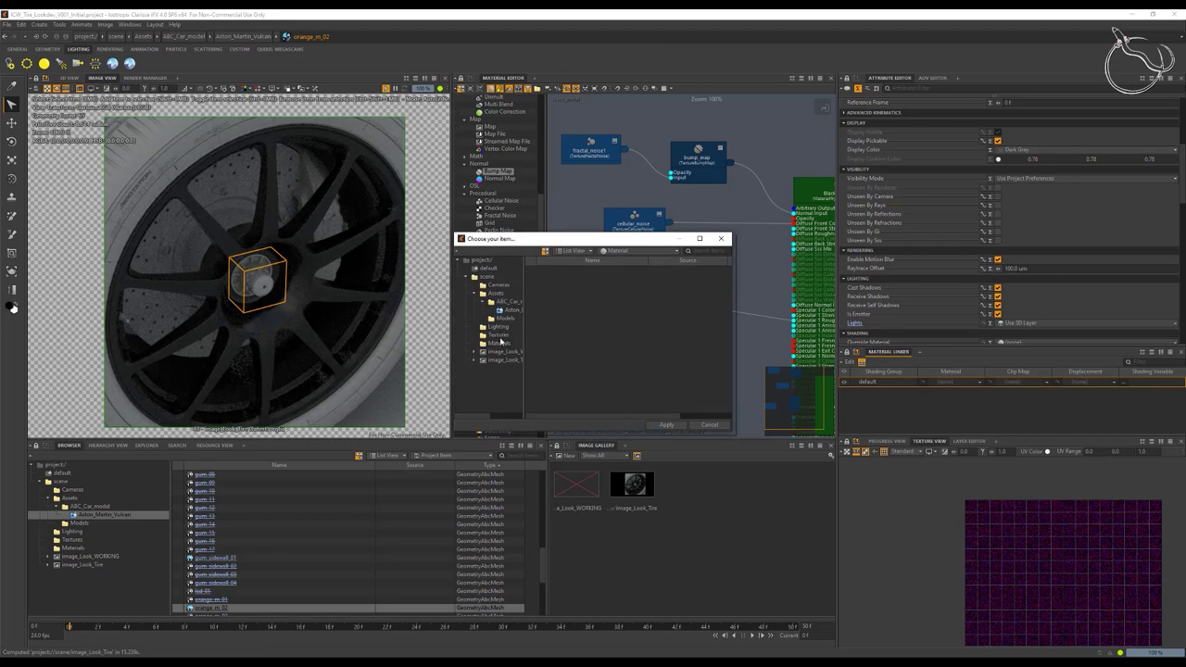
Step: Create a Standard material named Orange_metal in the Materials folder and assign it to the center hub piece
left_click(500, 344)
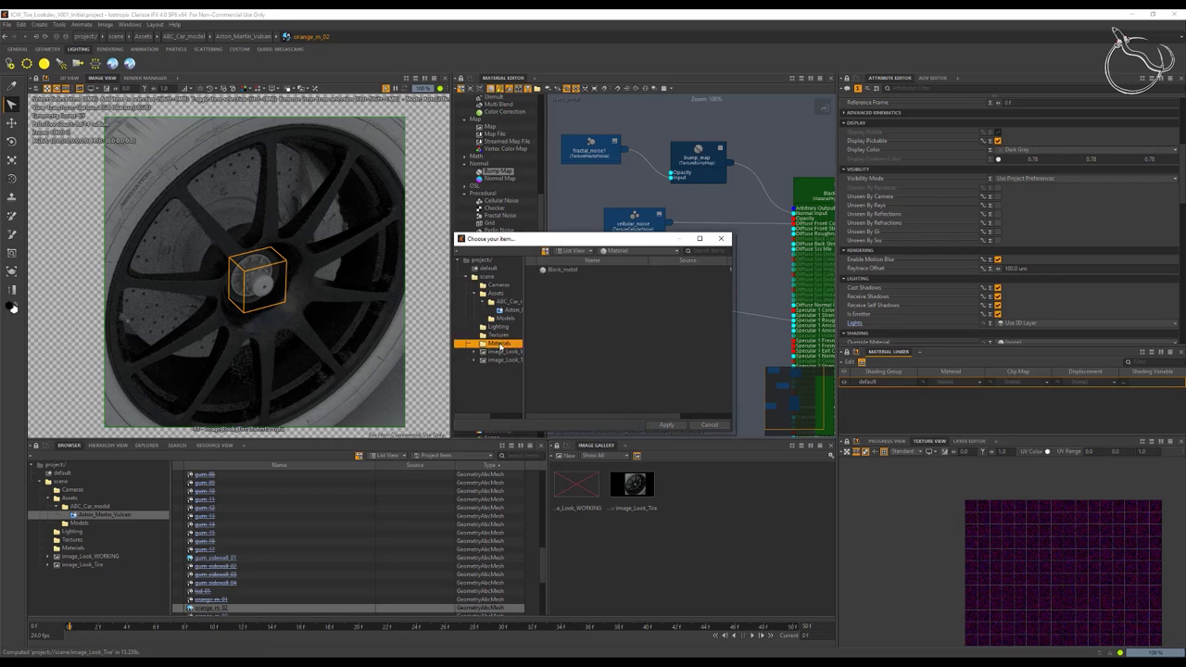
right_click(568, 319)
mouse_move(630, 321)
mouse_move(714, 330)
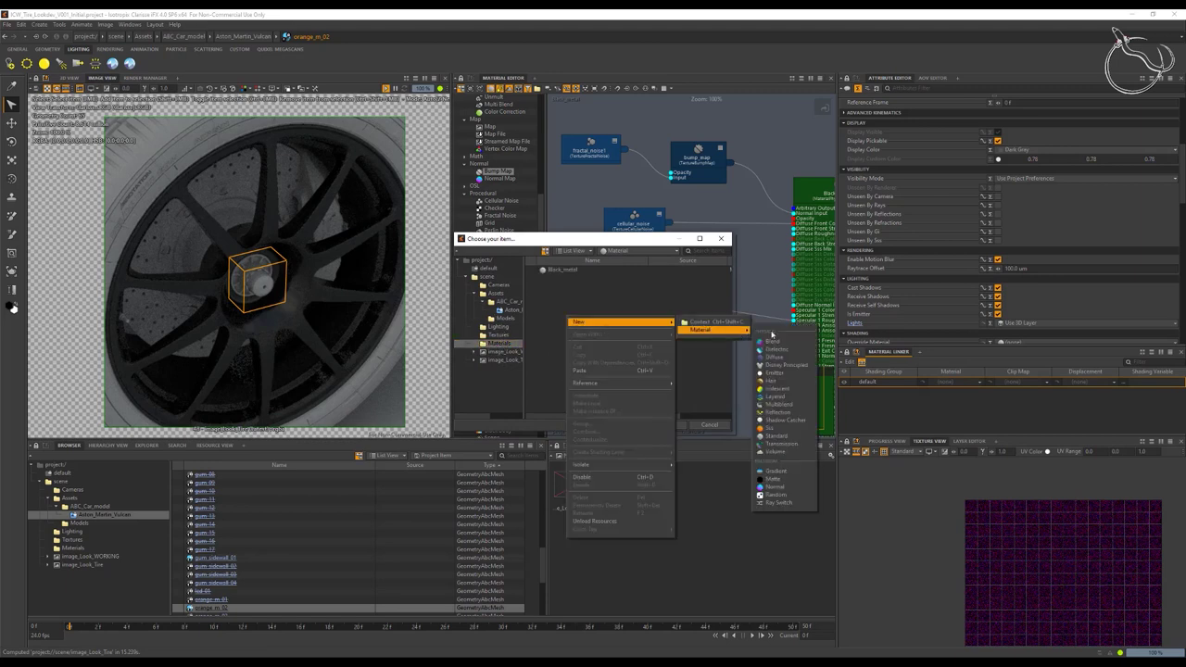
left_click(777, 436)
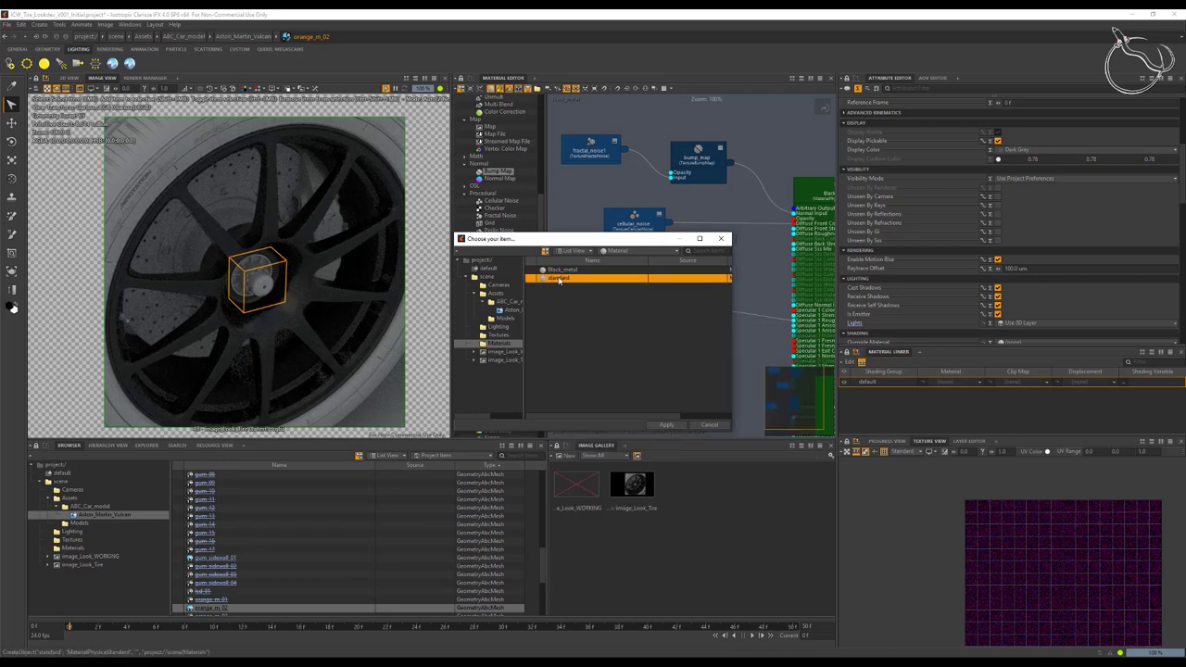
left_click(558, 279)
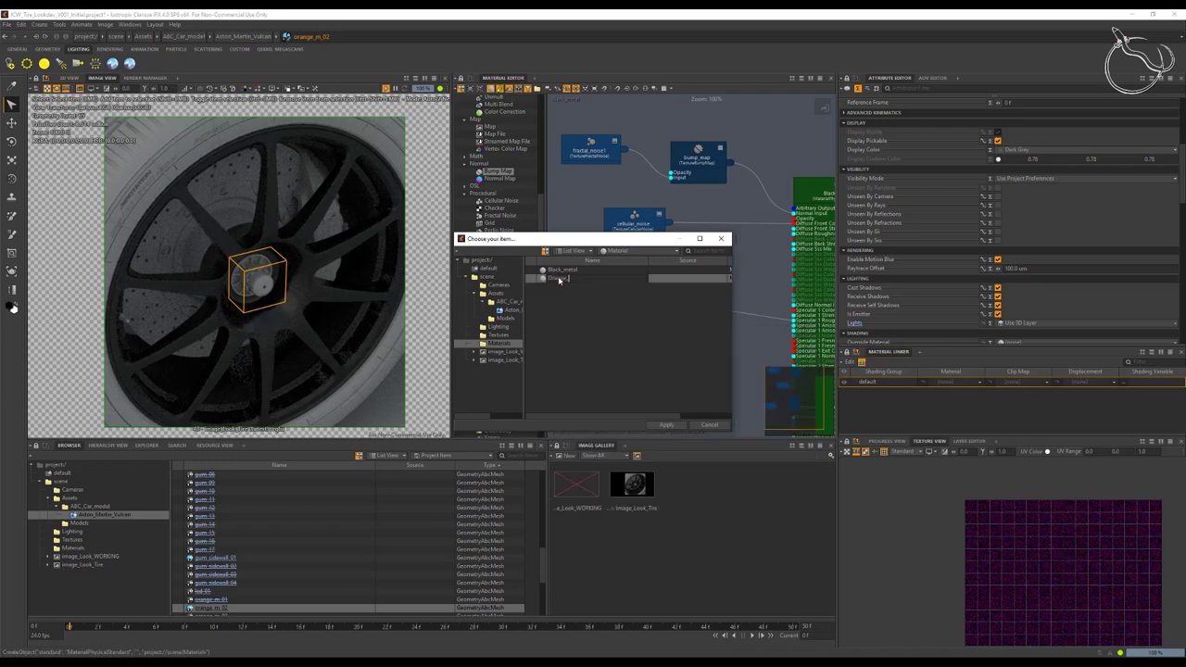
type("Orange_metal")
key("Return")
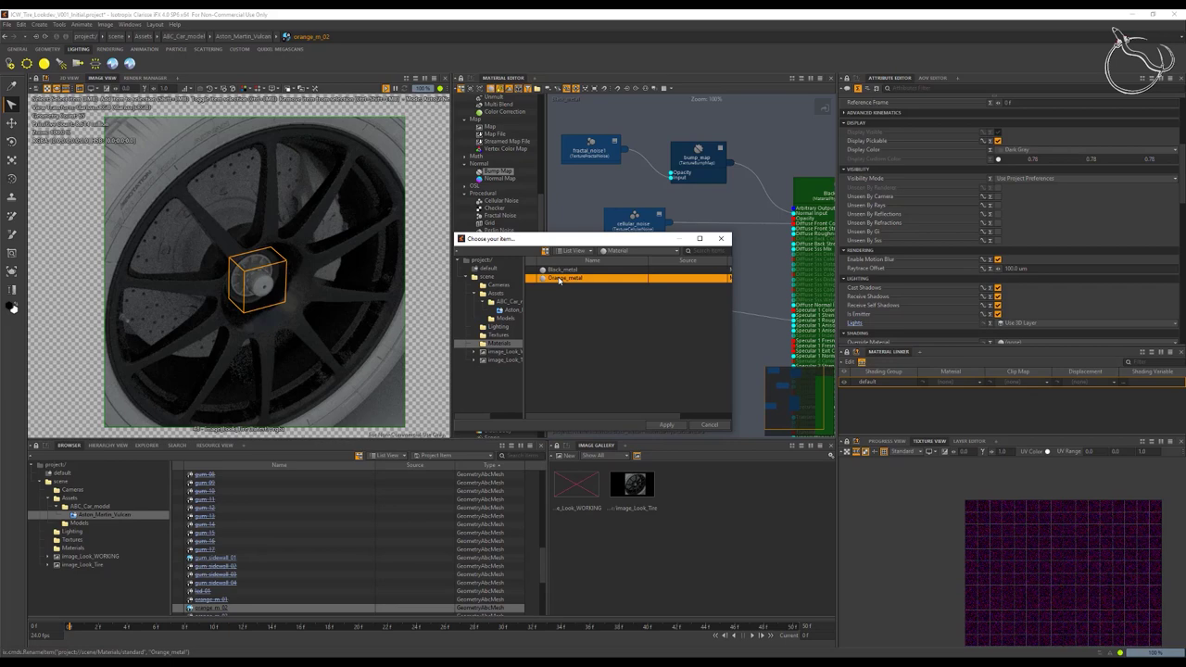
double_click(558, 279)
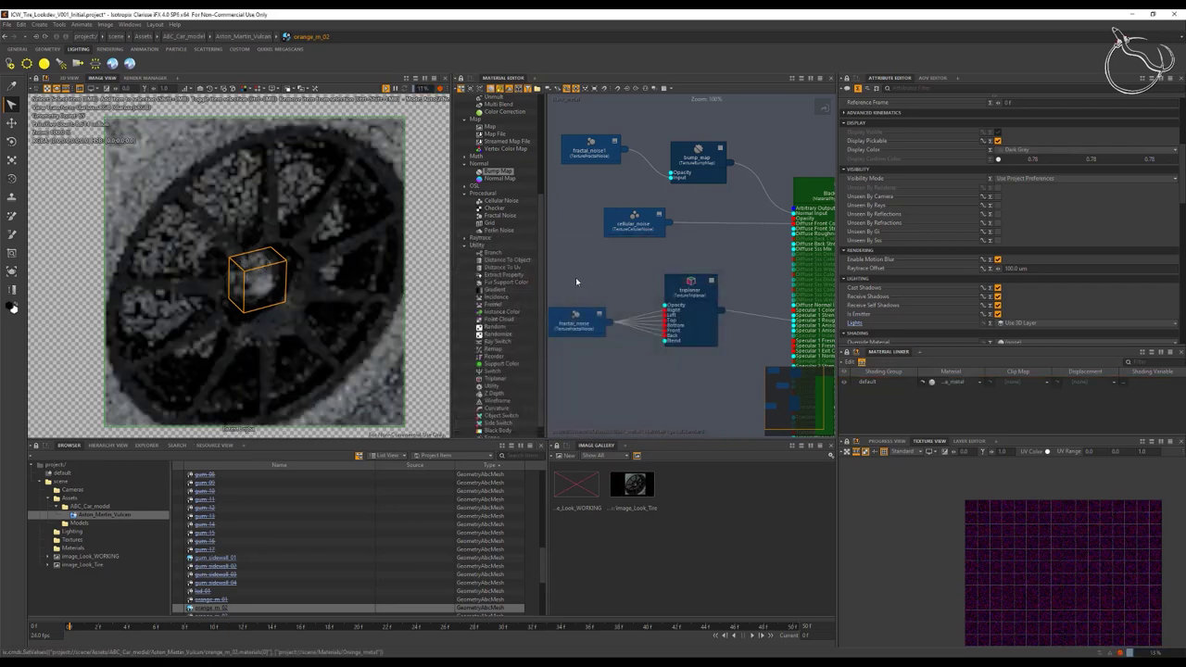
Step: Open the Orange_metal material for editing and set its Diffuse Front Color to black
left_click(979, 383)
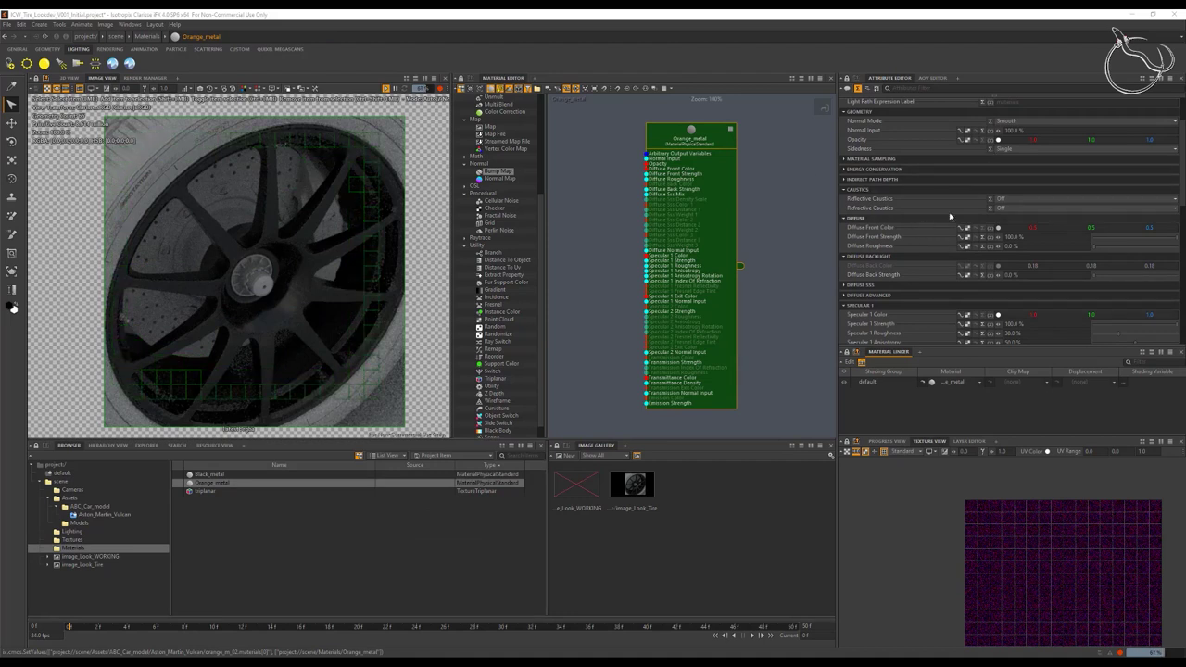
scroll(950, 216, "up", 3)
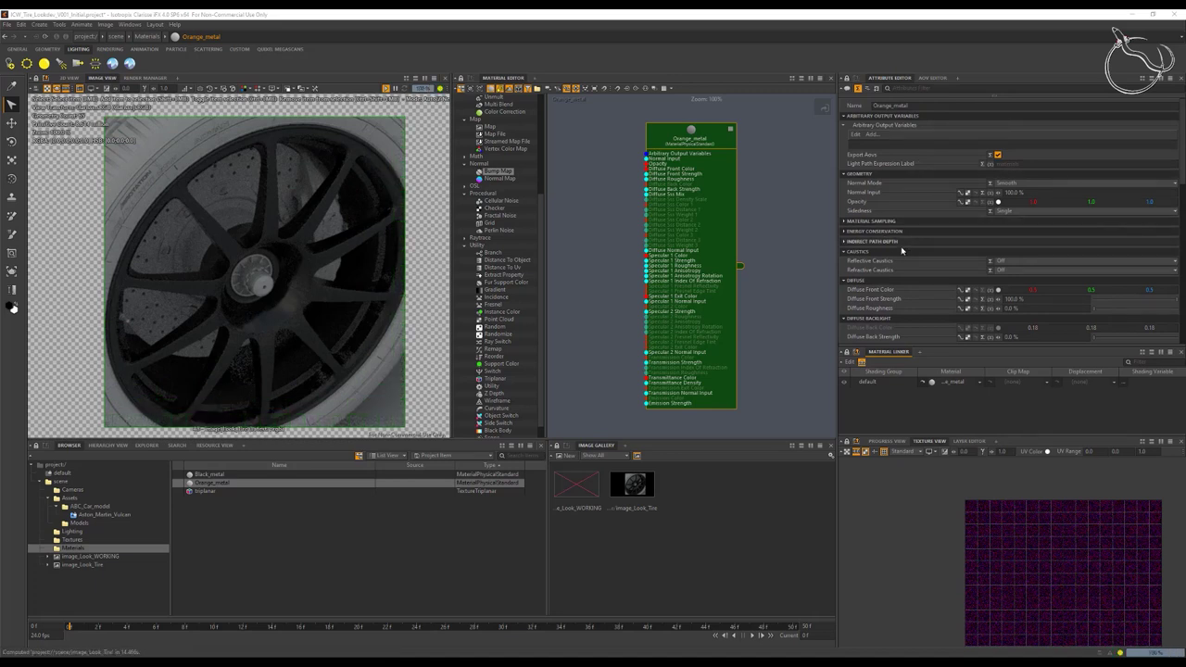
left_click(998, 291)
left_click_drag(607, 339, 609, 423)
left_click(699, 277)
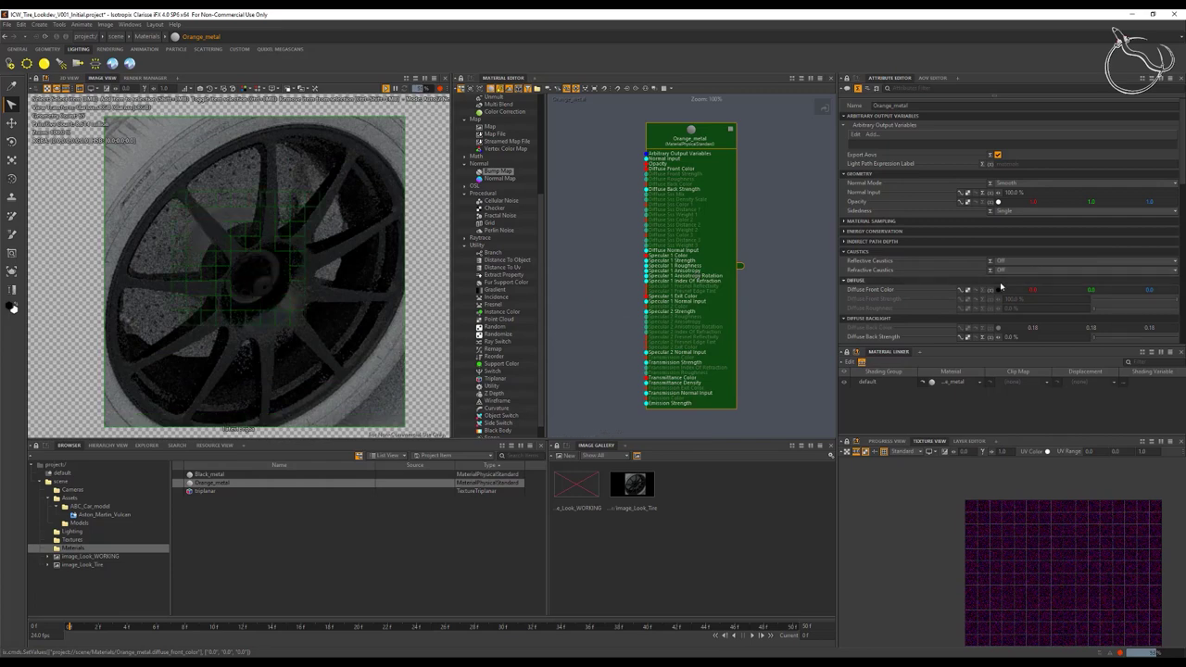
Step: Set Orange_metal's Specular 1 Strength to 50% and its Specular 1 Fresnel Mode to Metallic
scroll(1016, 282, "down", 3)
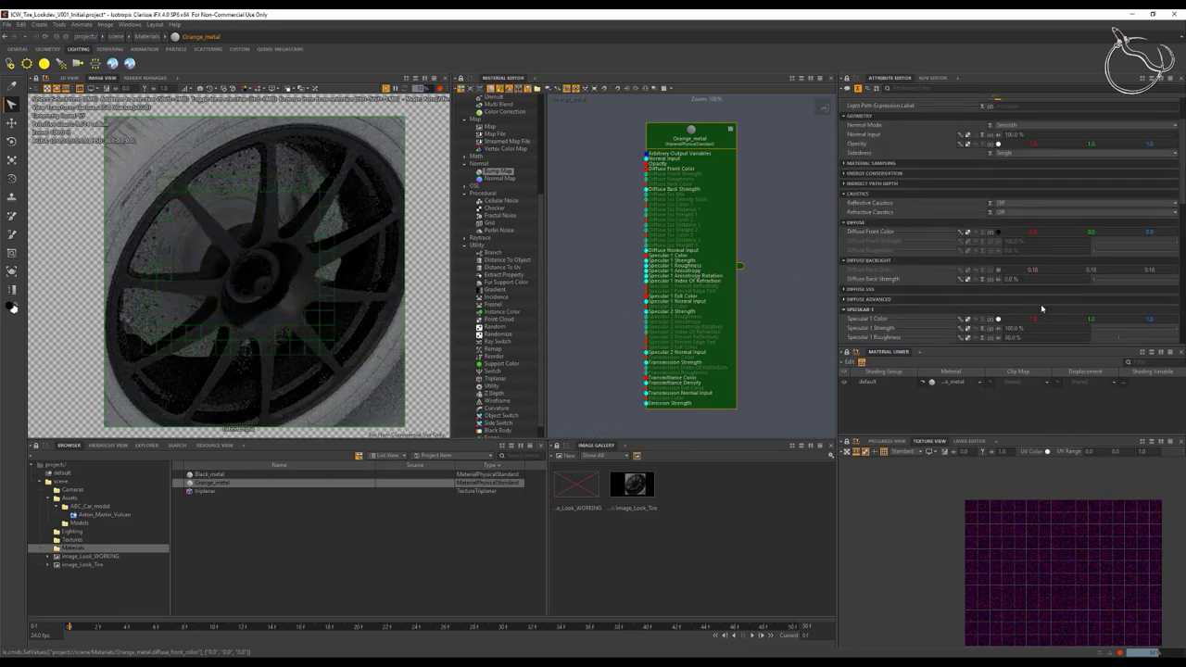
scroll(1042, 308, "down", 6)
left_click(1027, 212)
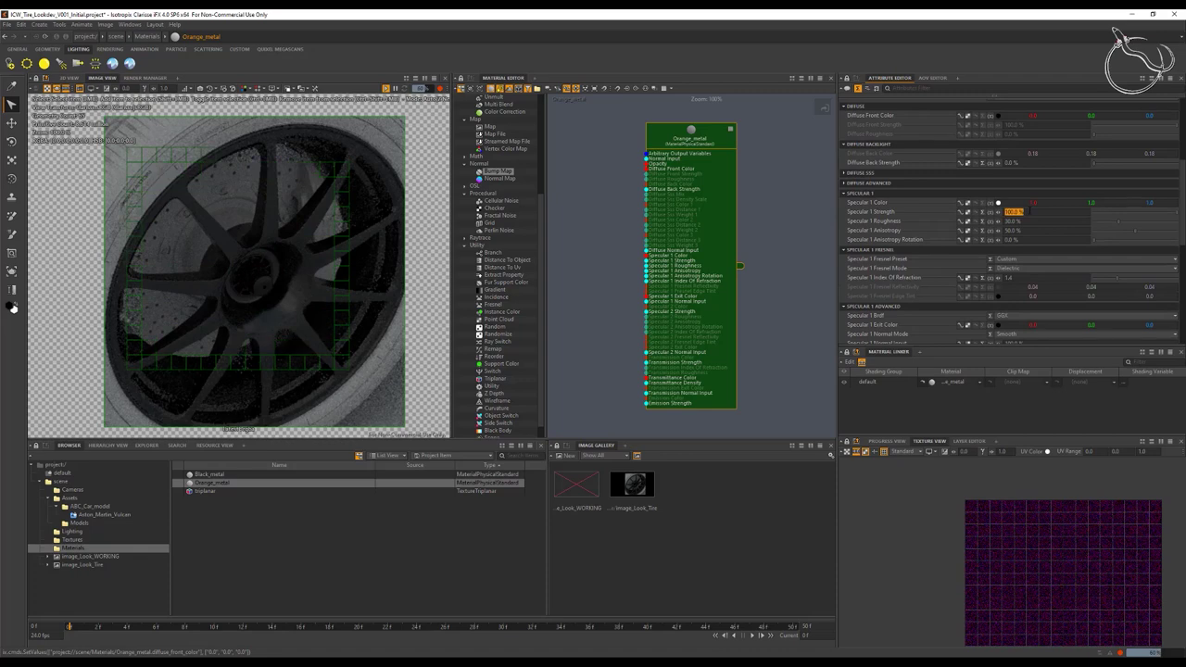
type("50")
key("Tab")
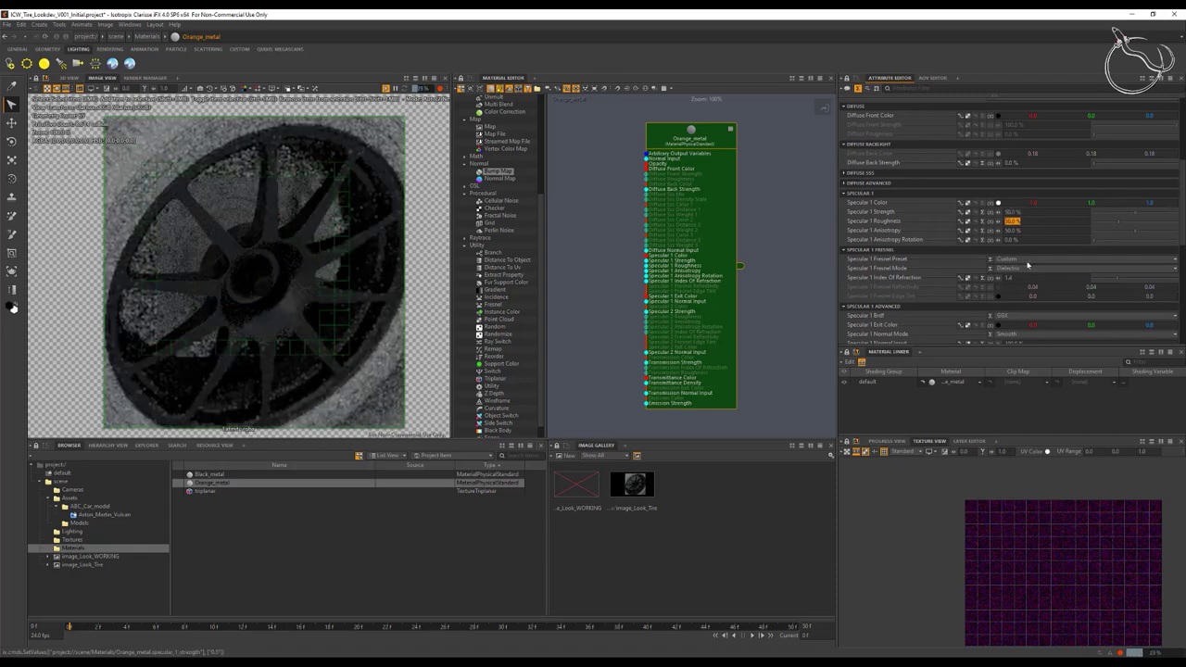
left_click(1021, 268)
left_click(1019, 288)
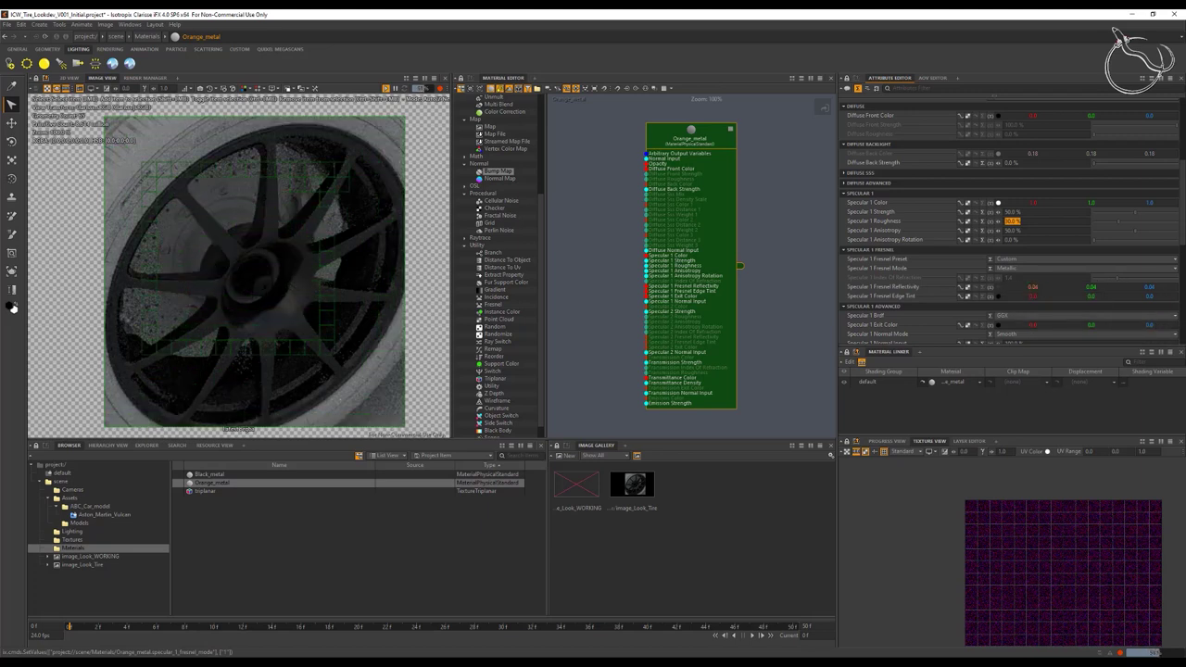
Step: Set Orange_metal's Specular 1 Fresnel Reflectivity to red 0.6, green 0.07 and blue 0
left_click(1035, 287)
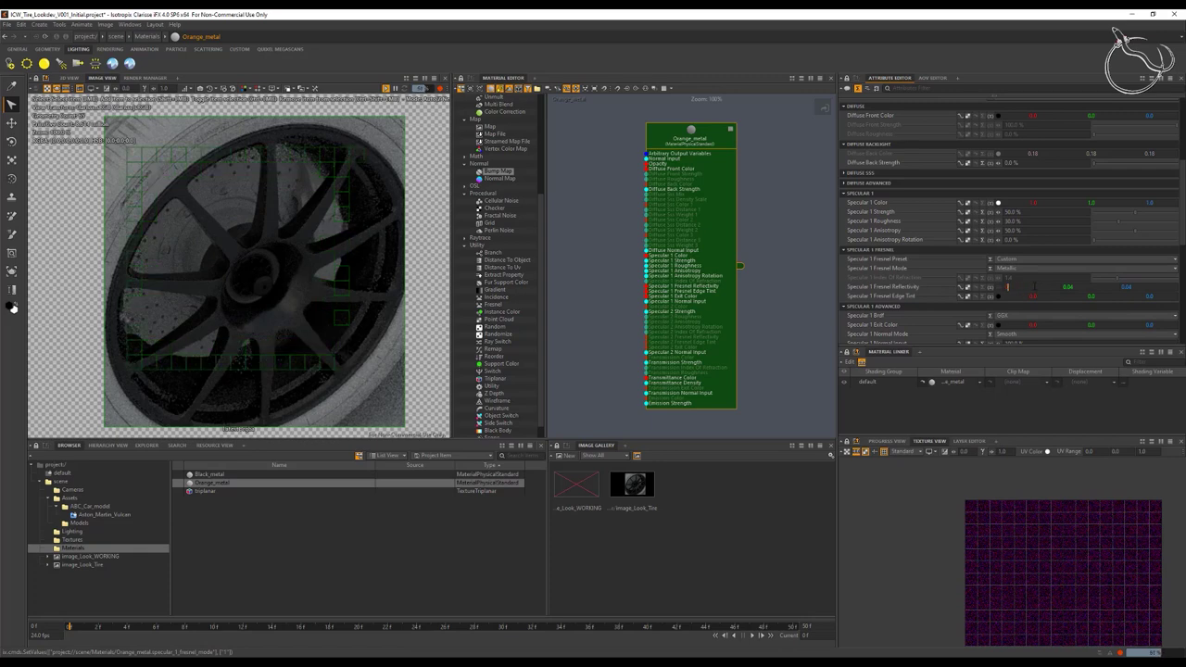
type("0")
type("0.6")
key("Return")
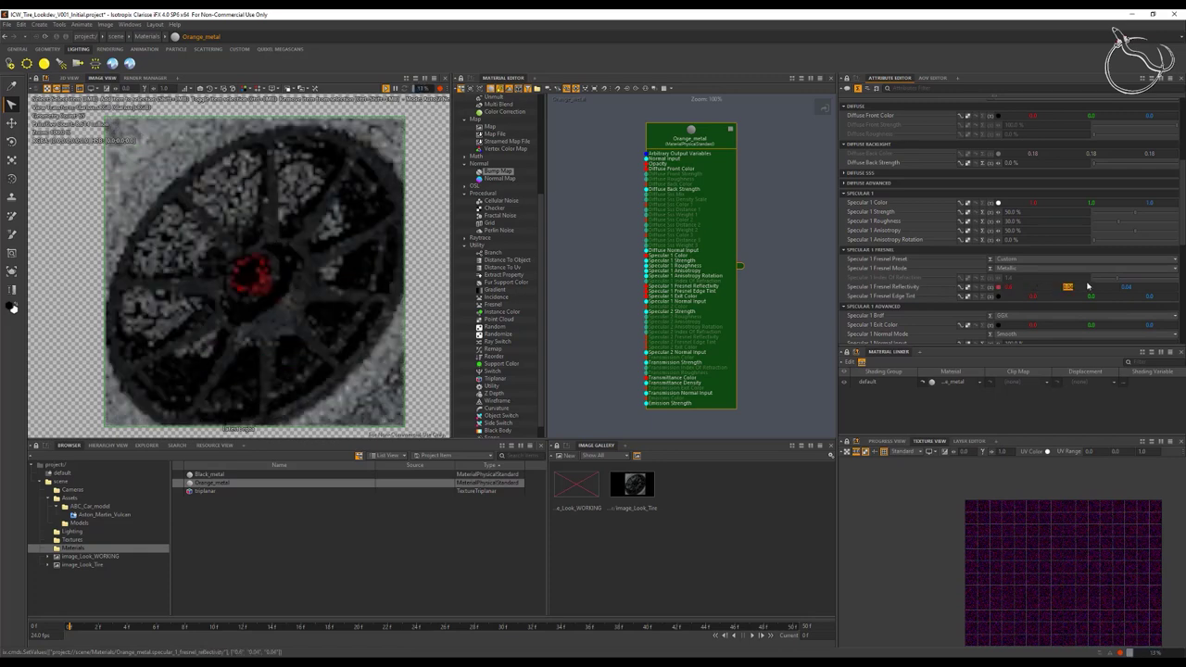
left_click(1068, 286)
type("0.0")
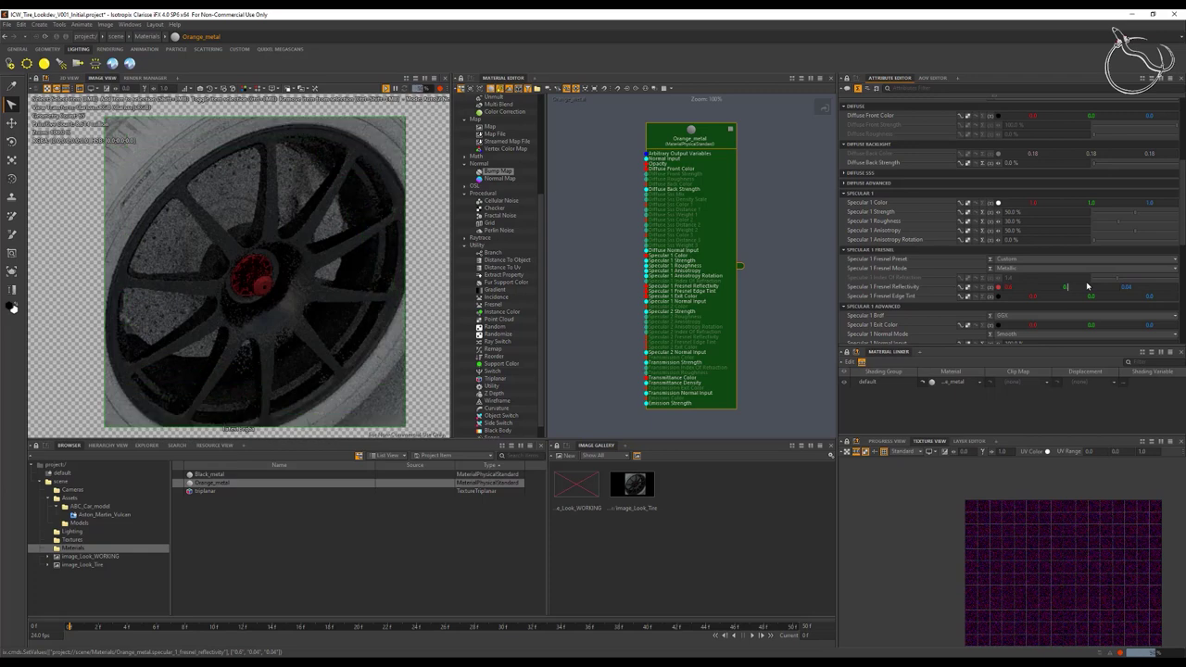
key("Tab")
type("0")
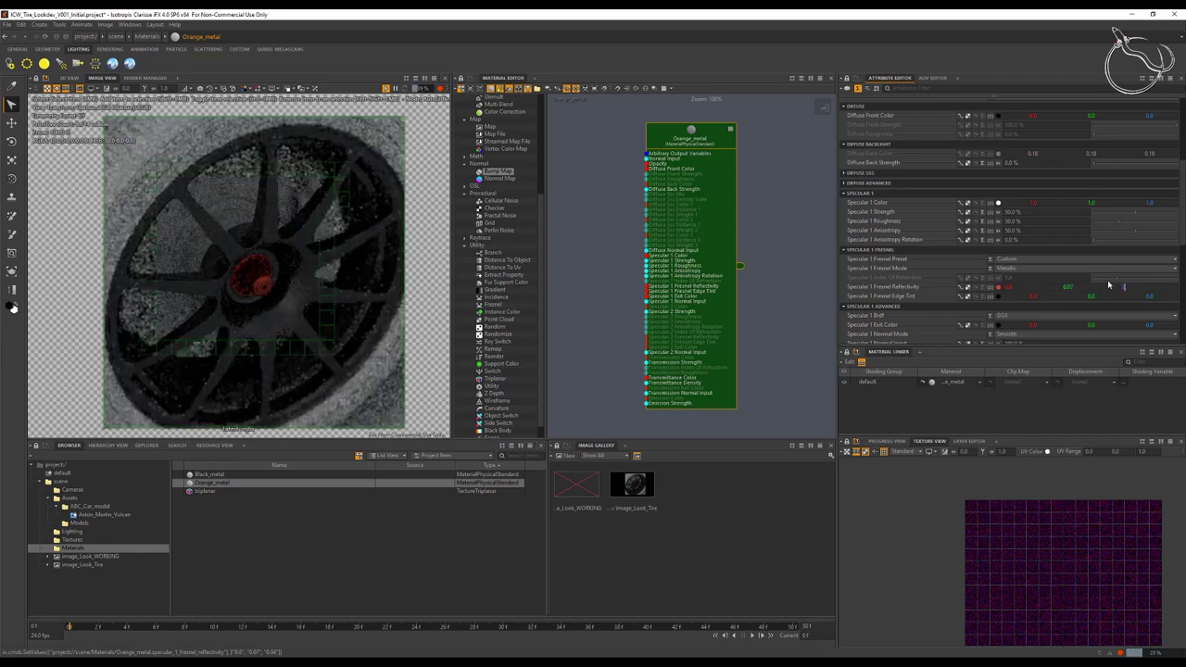
key("Tab")
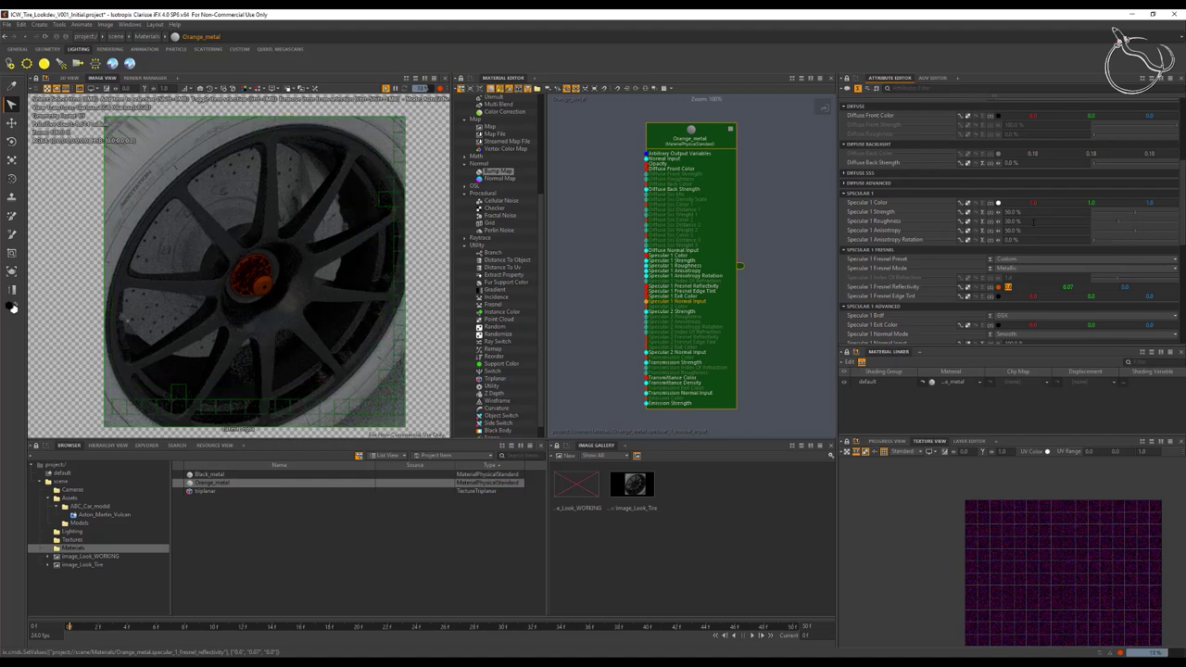
Step: Set Orange_metal's Specular 1 Roughness to 20% and its Sidedness to Double
left_click(1034, 222)
type("20")
key("Tab")
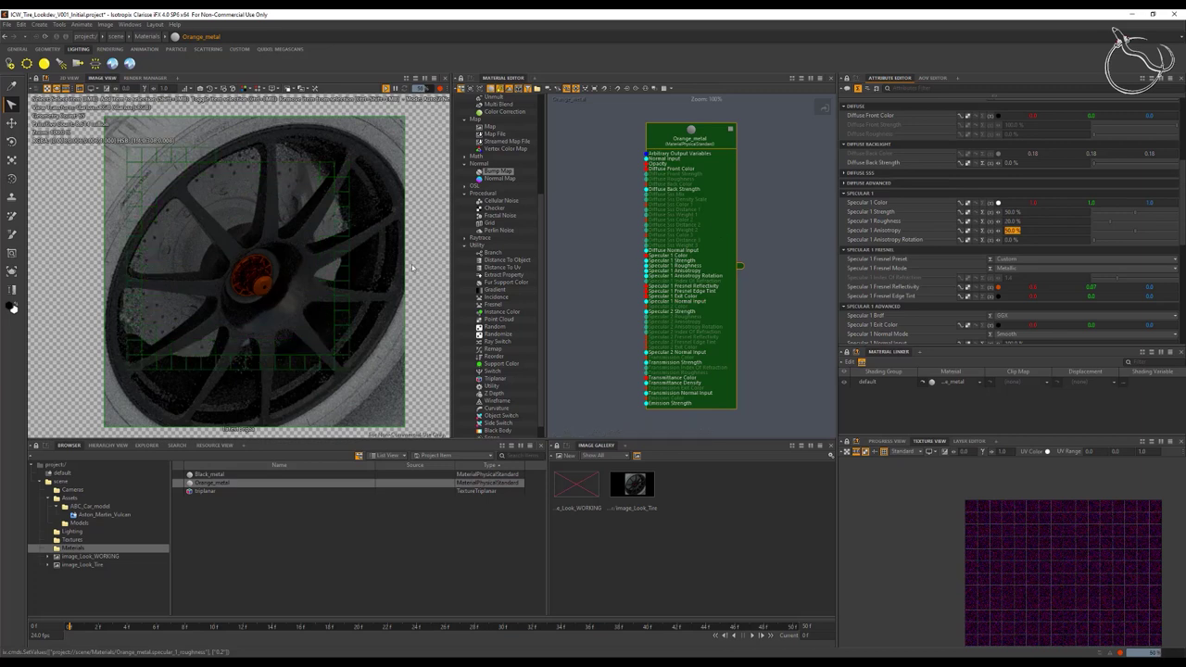
scroll(1013, 212, "up", 5)
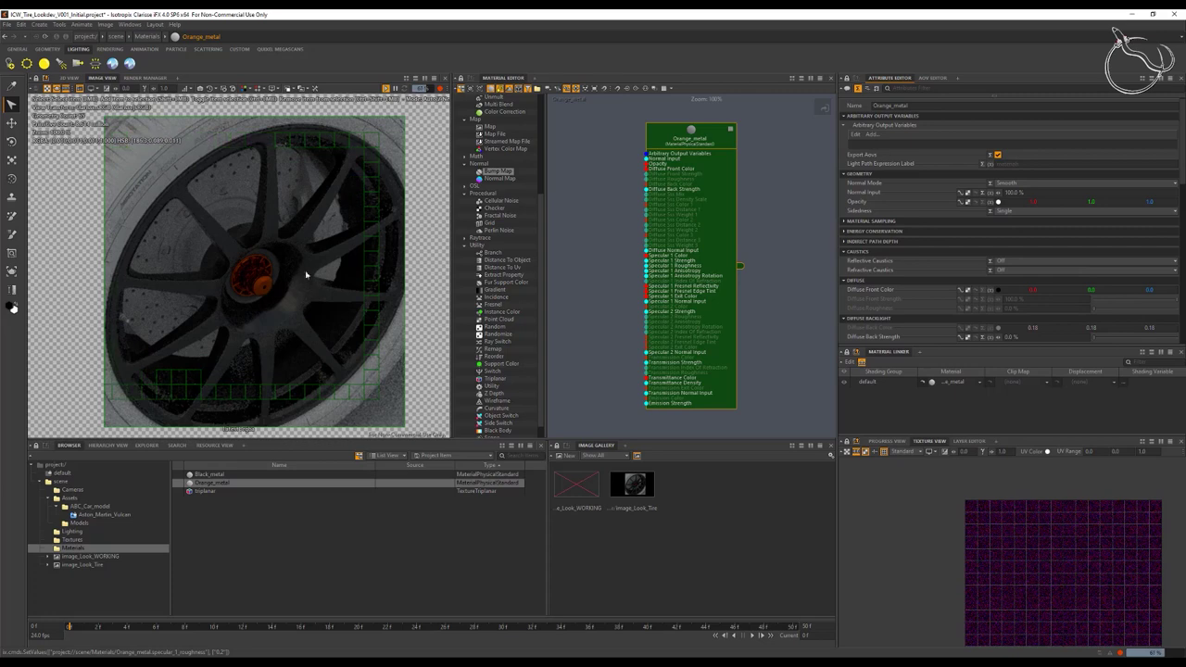
left_click(1013, 211)
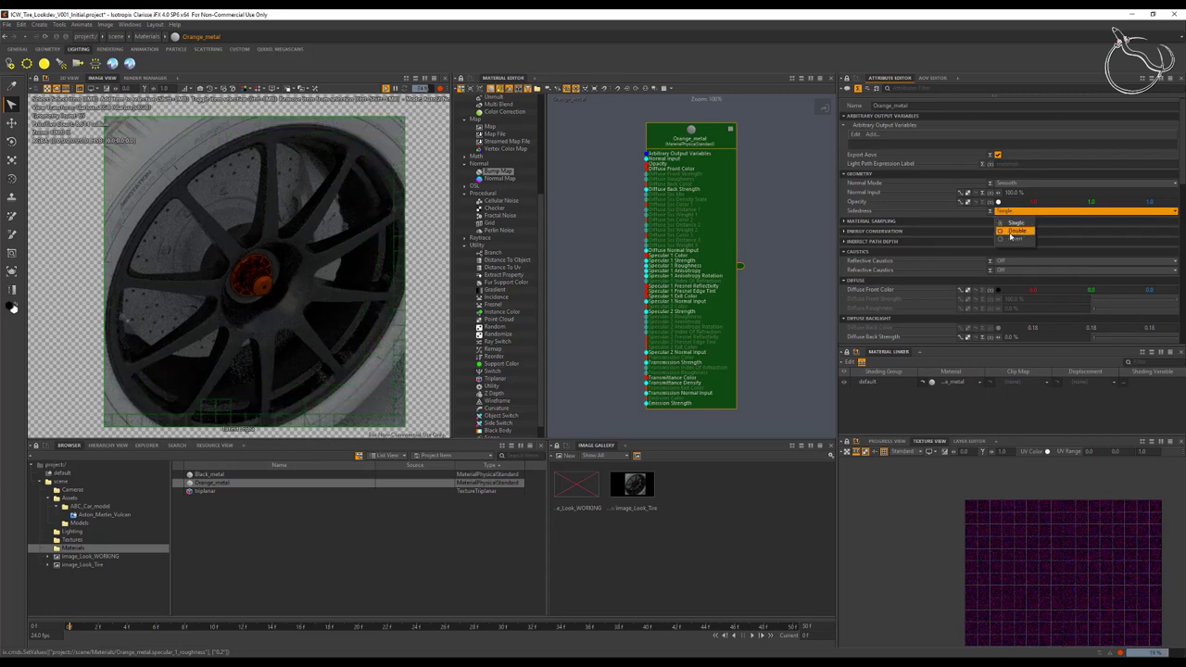
left_click(1011, 232)
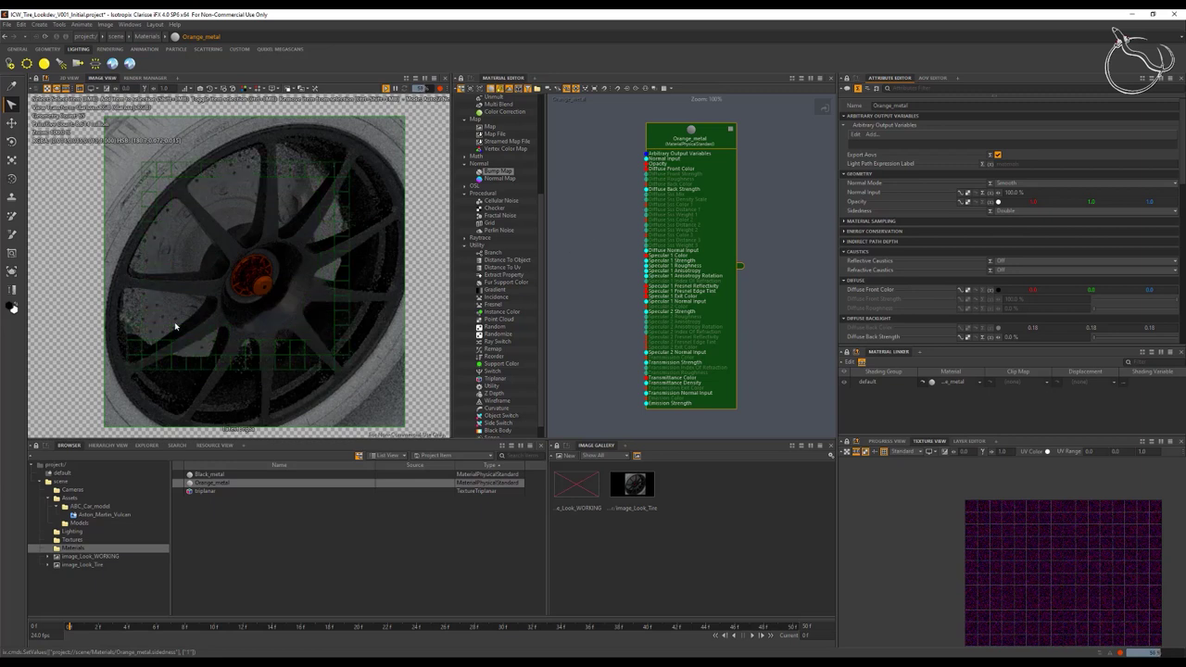
Step: Select the small gum_01 piece at the rim's outer edge and create a Standard material for it in the Materials folder
left_click(129, 323)
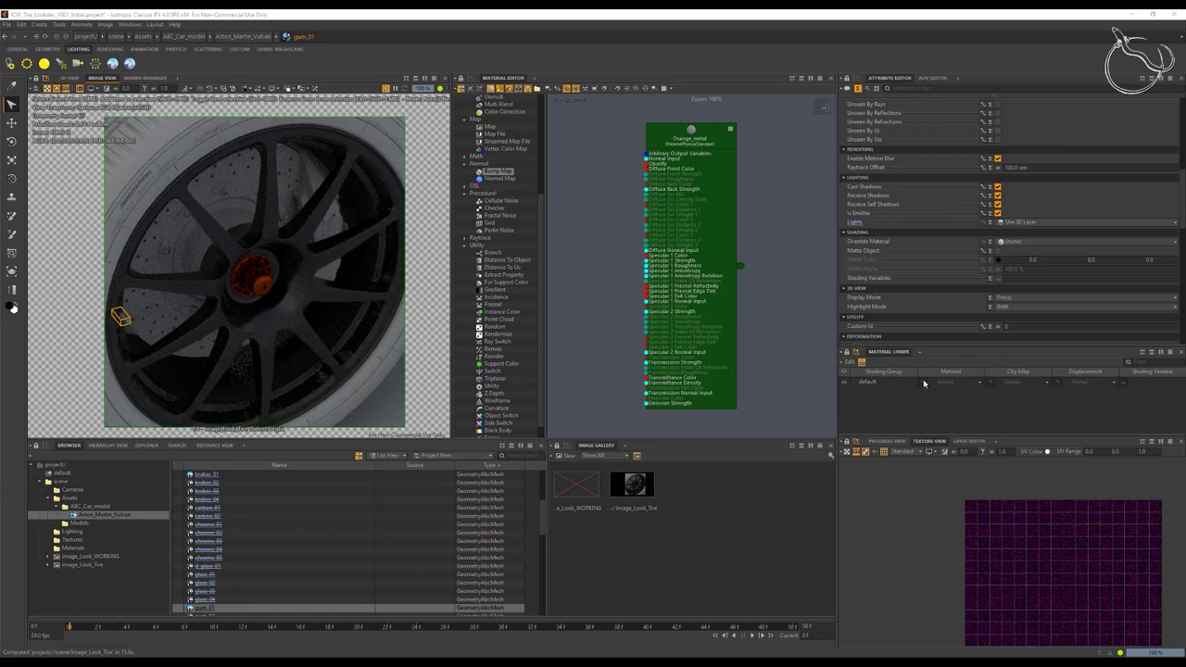
left_click(979, 383)
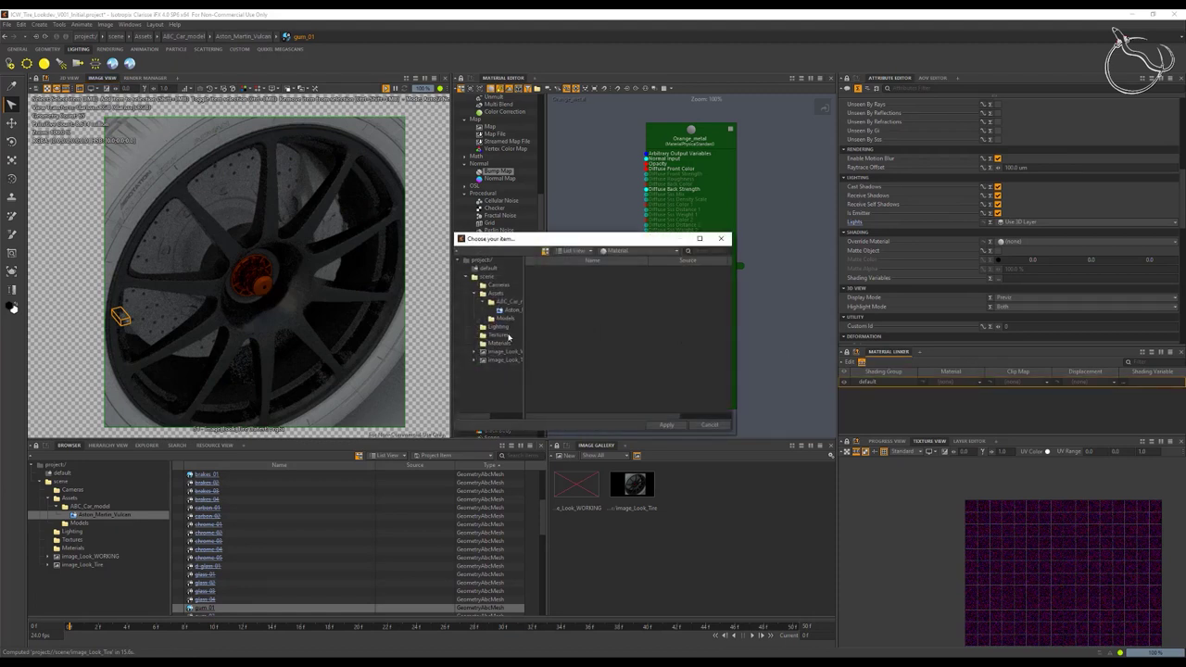
left_click(500, 343)
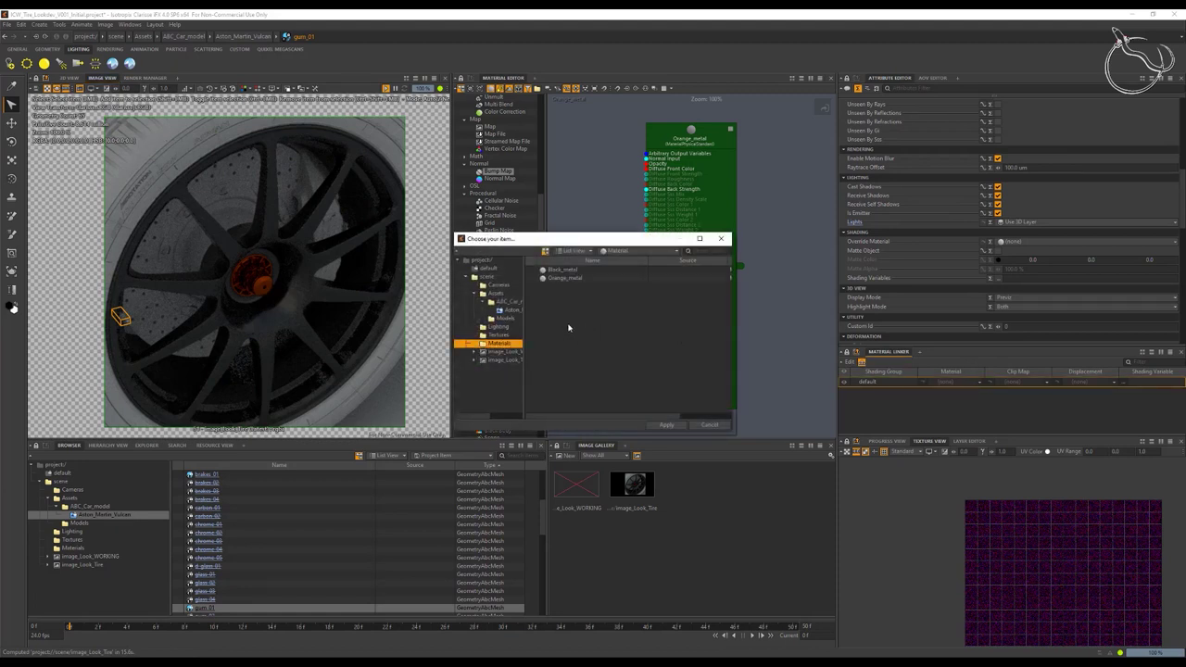
right_click(551, 315)
mouse_move(611, 319)
mouse_move(681, 327)
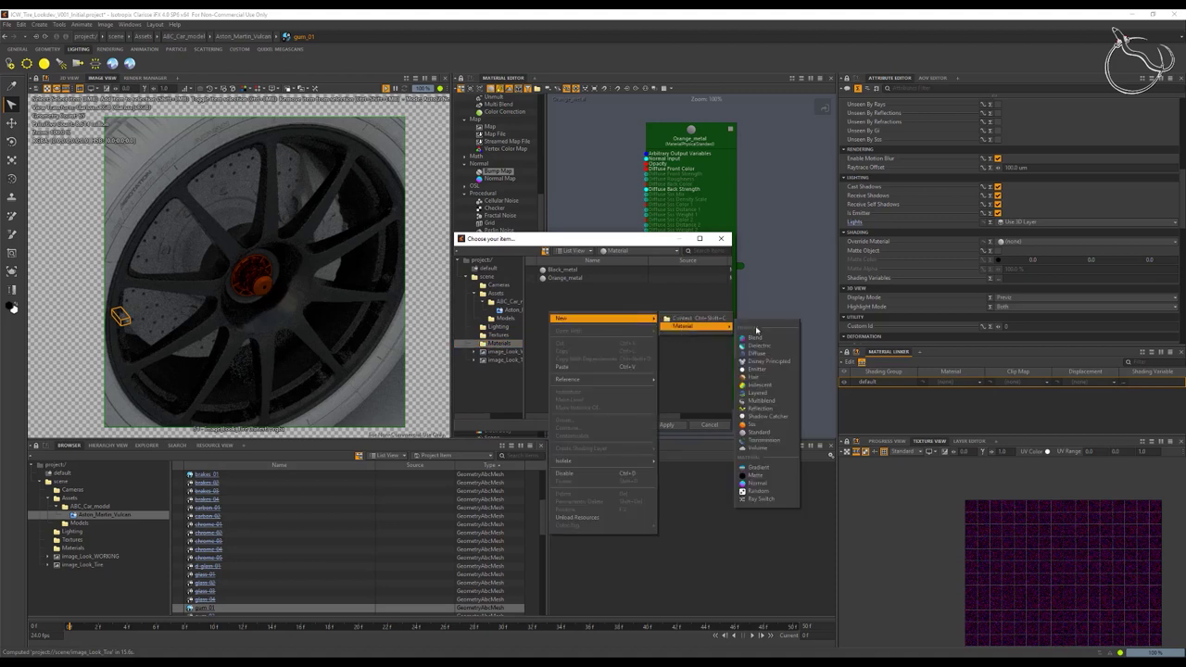
left_click(767, 430)
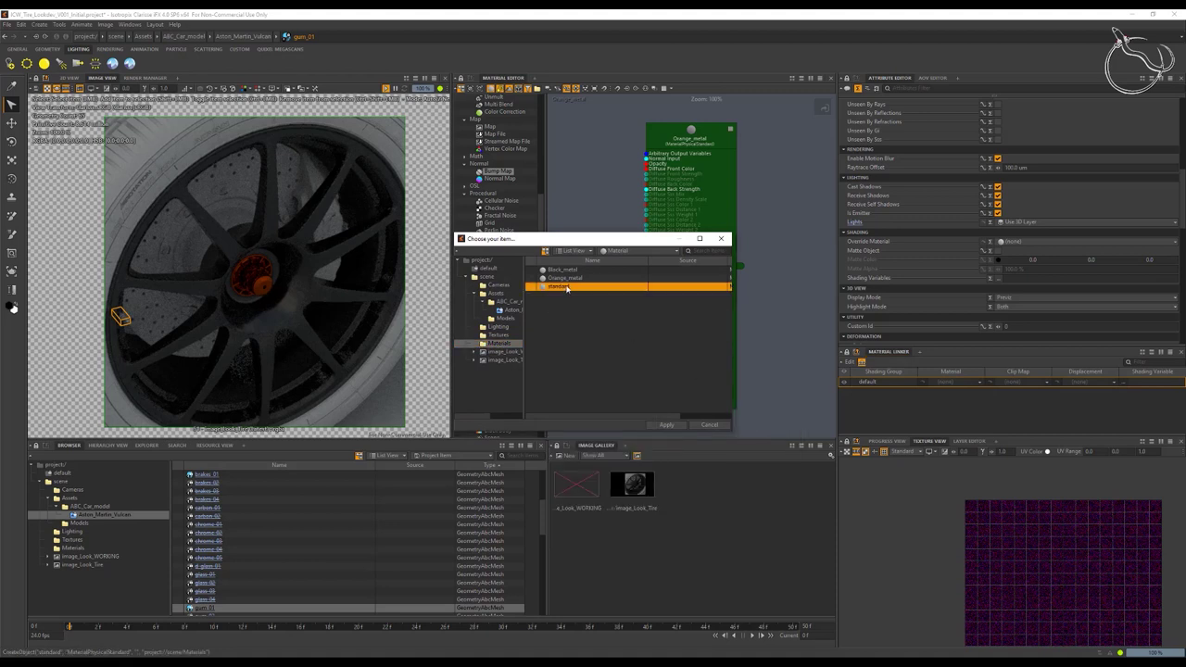
Step: Rename the new Standard material as Chrome and assign it to gum_01's default shading group
left_click(560, 286)
type("Chro")
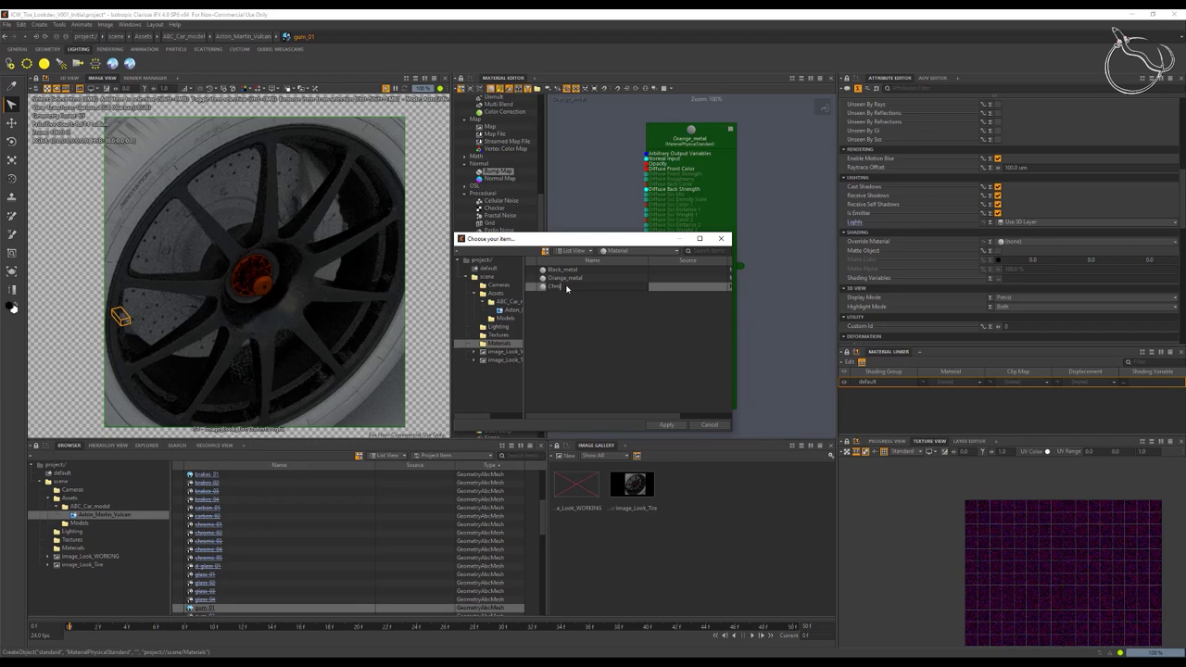
type("me")
key("Return")
double_click(567, 287)
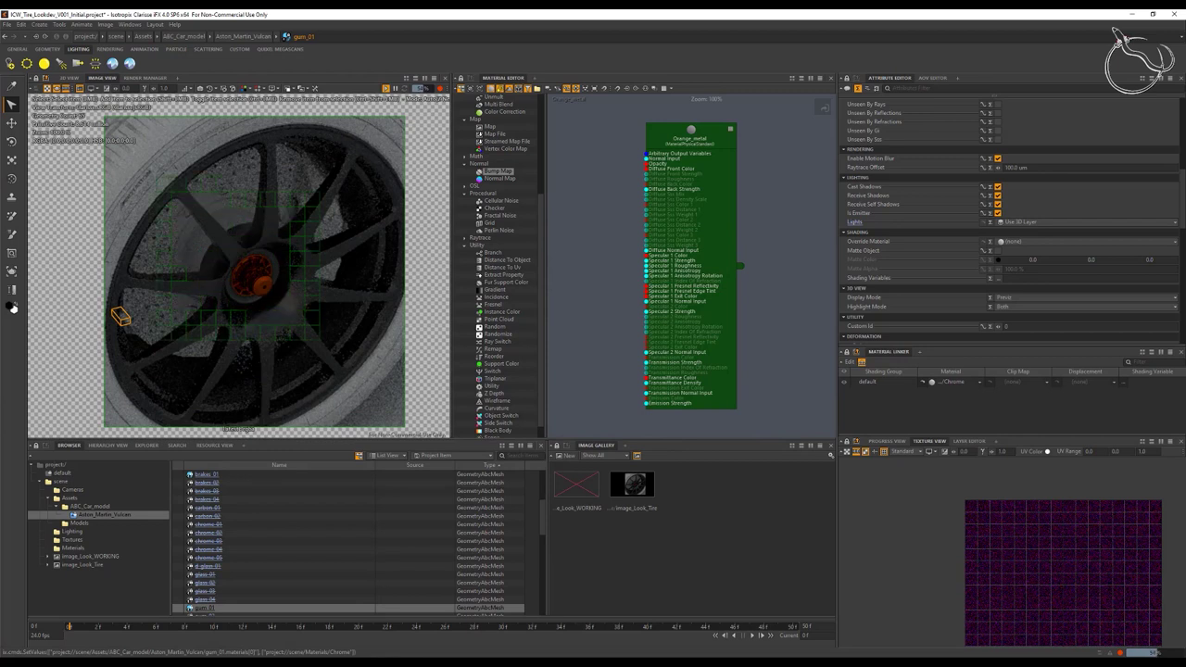
Step: Open the Chrome material for editing and set its Diffuse Front Color to black
left_click(691, 152)
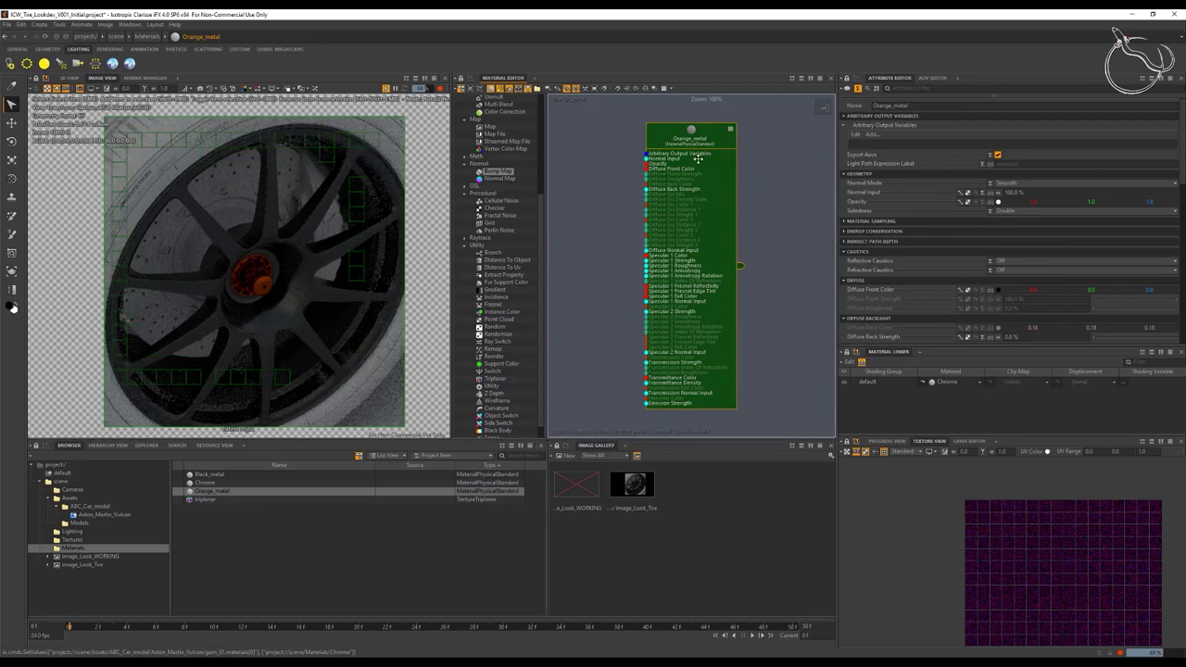
left_click(918, 383)
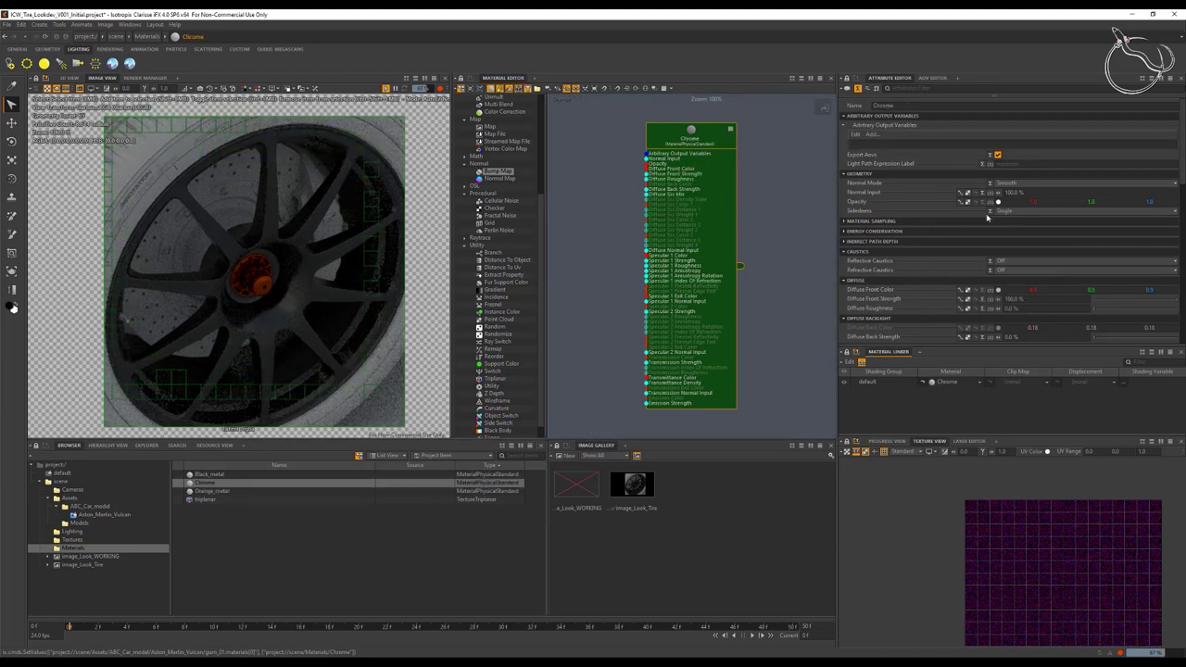
left_click(998, 290)
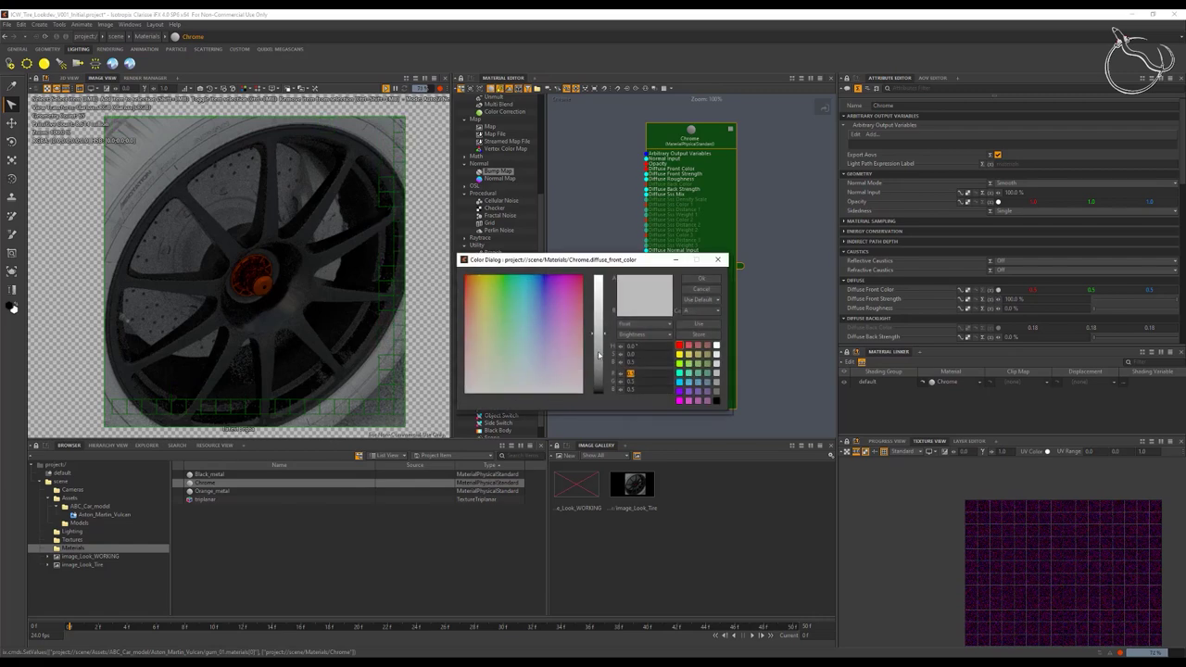
left_click_drag(597, 334, 598, 393)
left_click(713, 278)
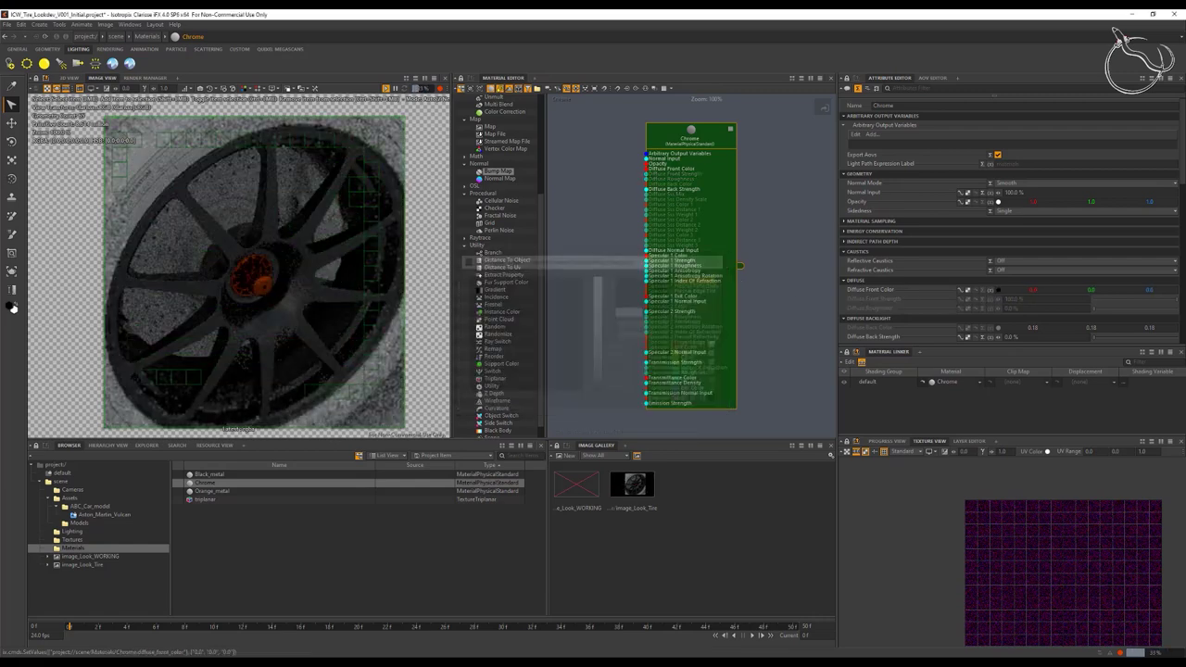
Step: Set the Chrome material's Specular 1 Roughness to 5%
scroll(1112, 285, "down", 5)
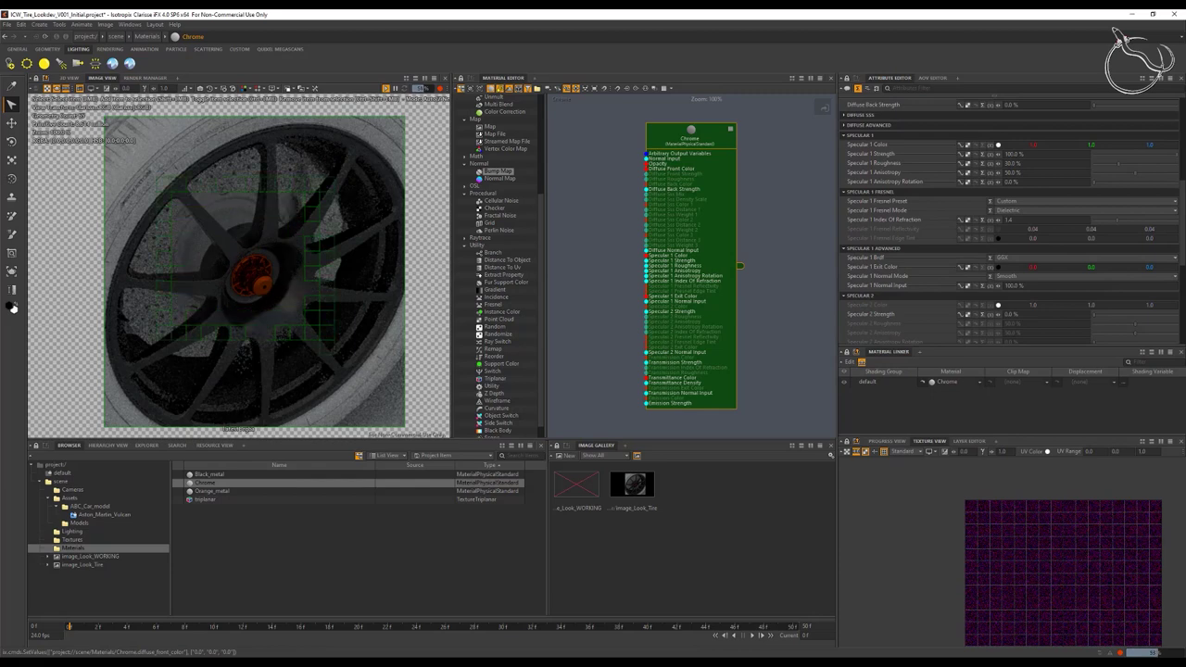
double_click(1012, 163)
type("5")
key("Tab")
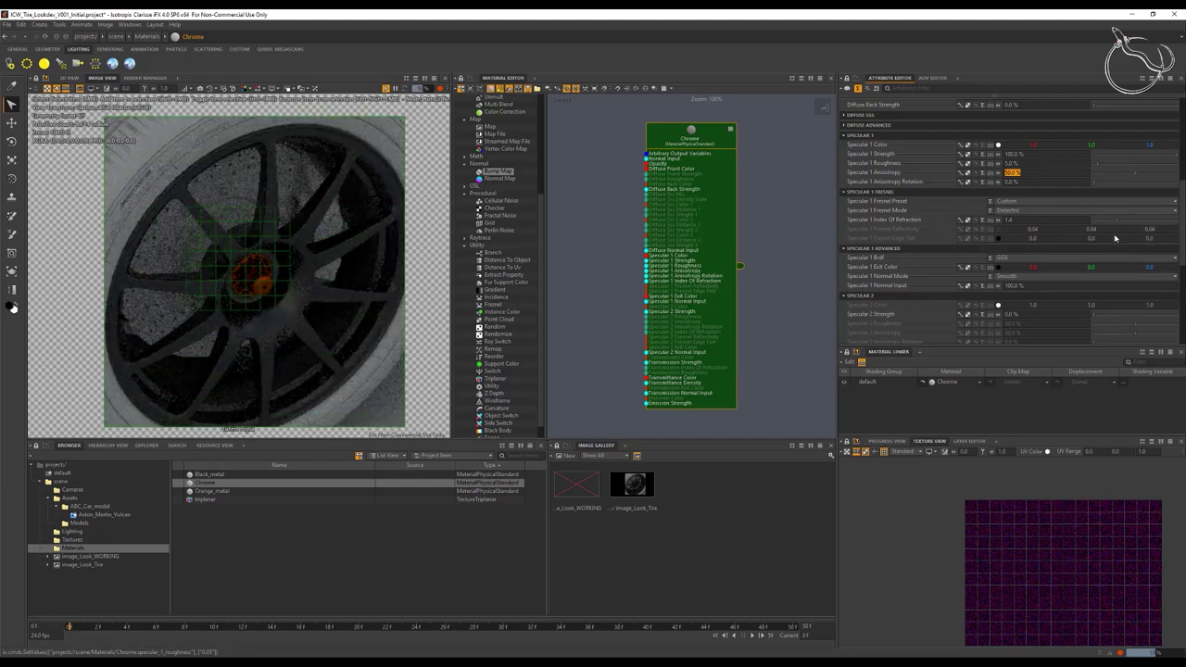
Step: Set the Chrome material's Specular 1 Index Of Refraction to 8
left_click(1021, 211)
left_click(1020, 221)
double_click(1010, 220)
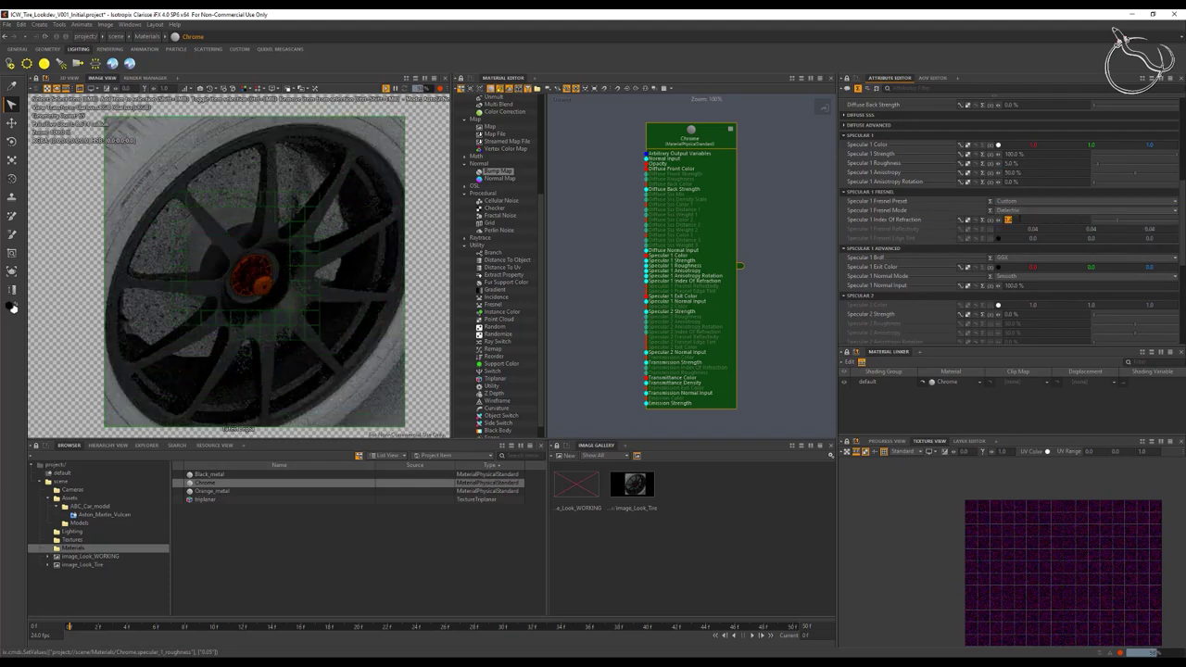
type("8")
key("Tab")
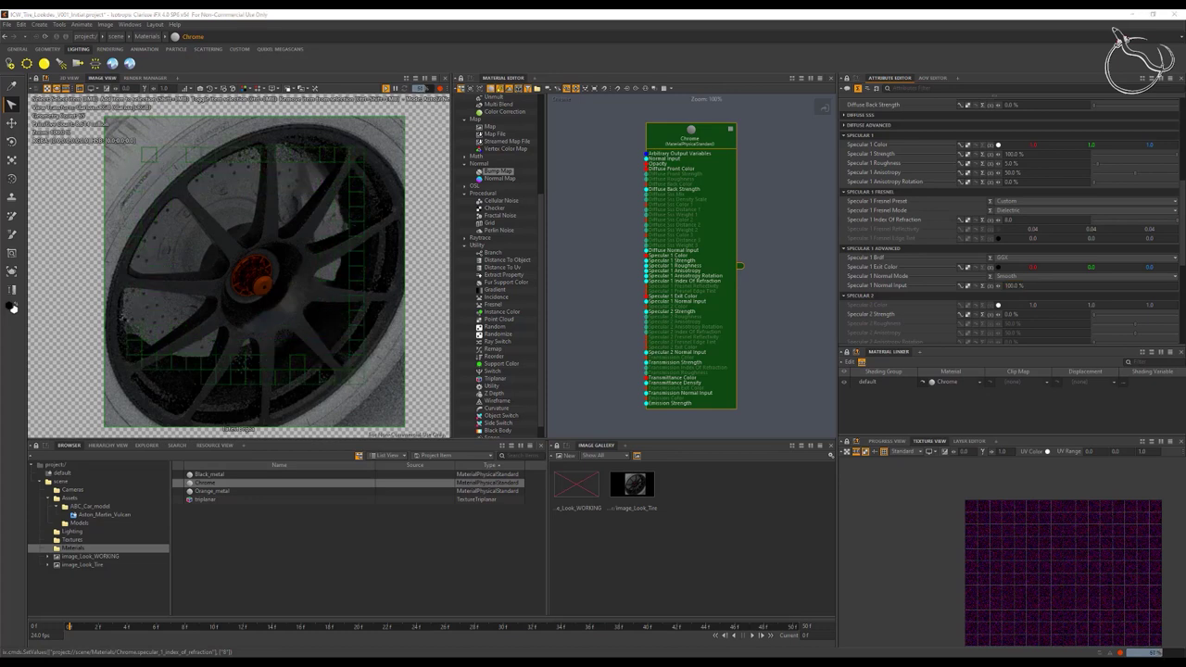
Step: Select the silver_02 brake disc behind the spokes and create a Standard material for it in the Materials folder
left_click(177, 239)
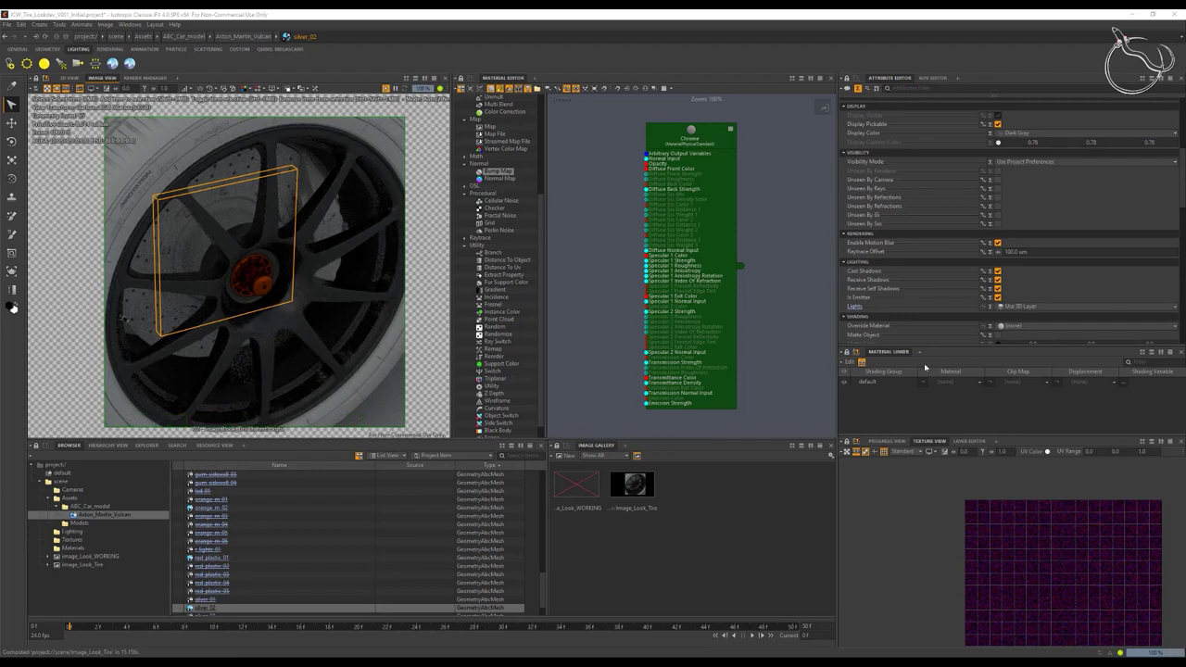
left_click(976, 381)
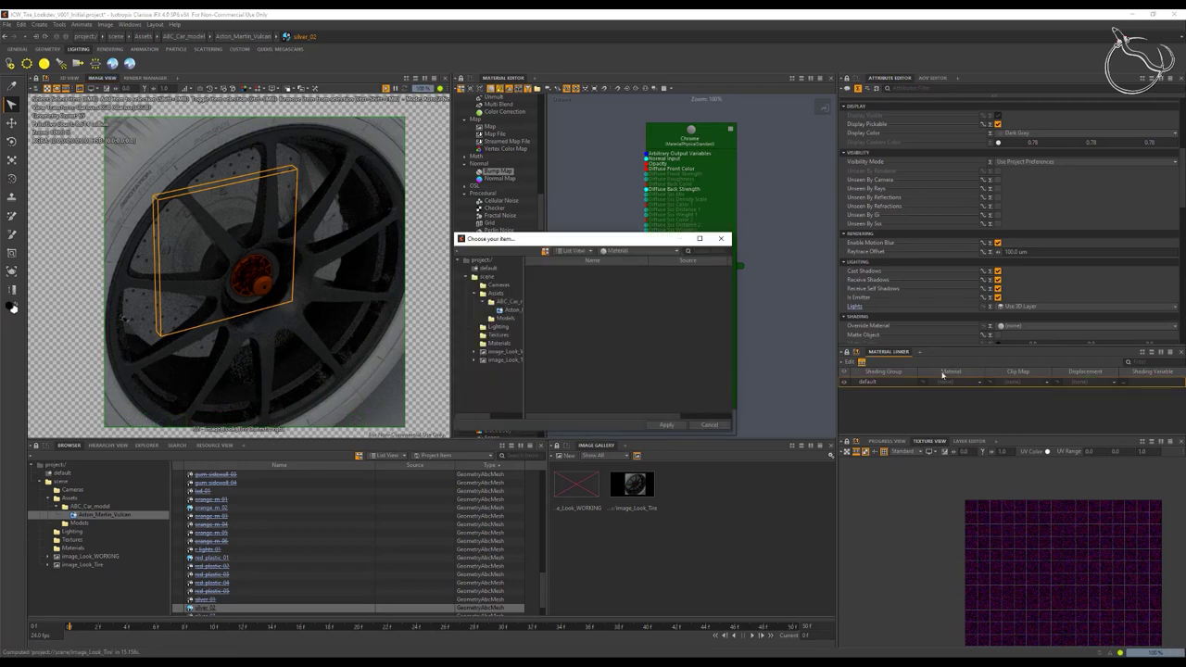
left_click(499, 329)
left_click(498, 344)
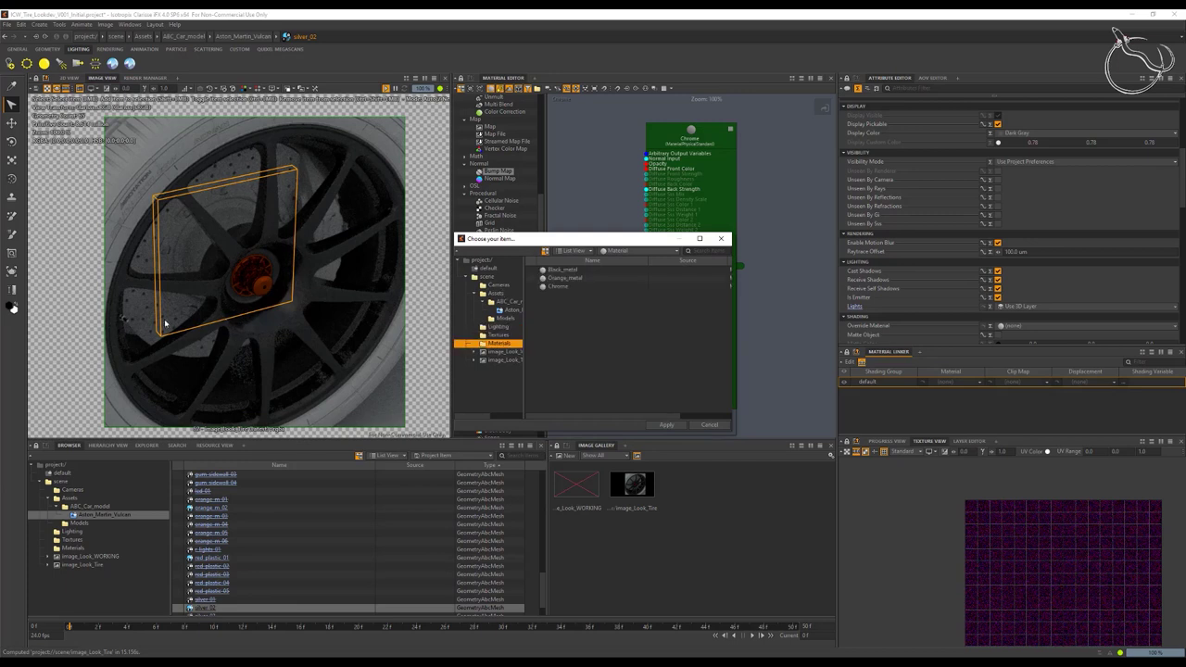
right_click(591, 334)
mouse_move(646, 337)
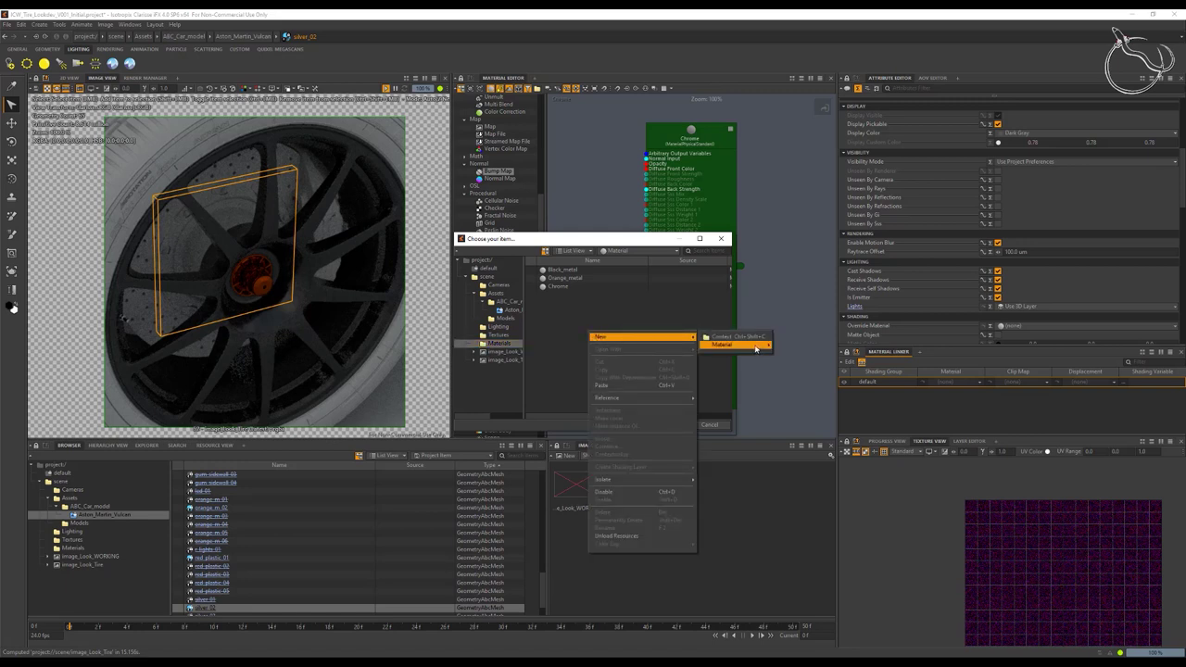
mouse_move(755, 344)
left_click(799, 452)
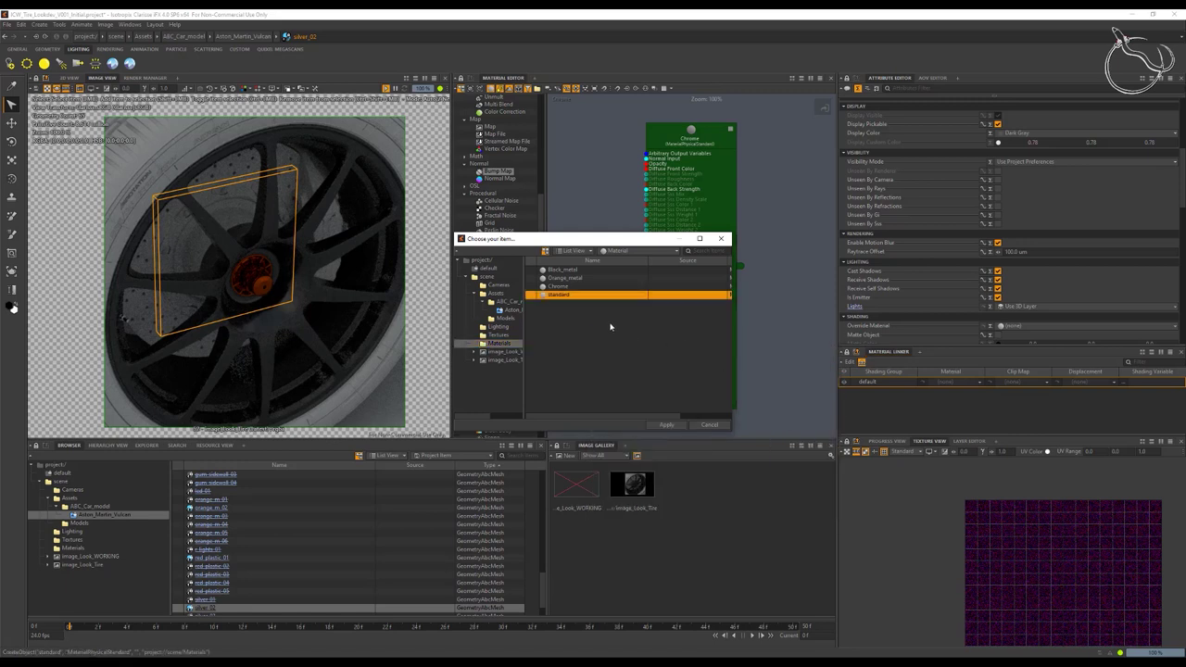
Step: Rename the new Standard material as Silver and assign it to silver_02's default shading group
type("Si")
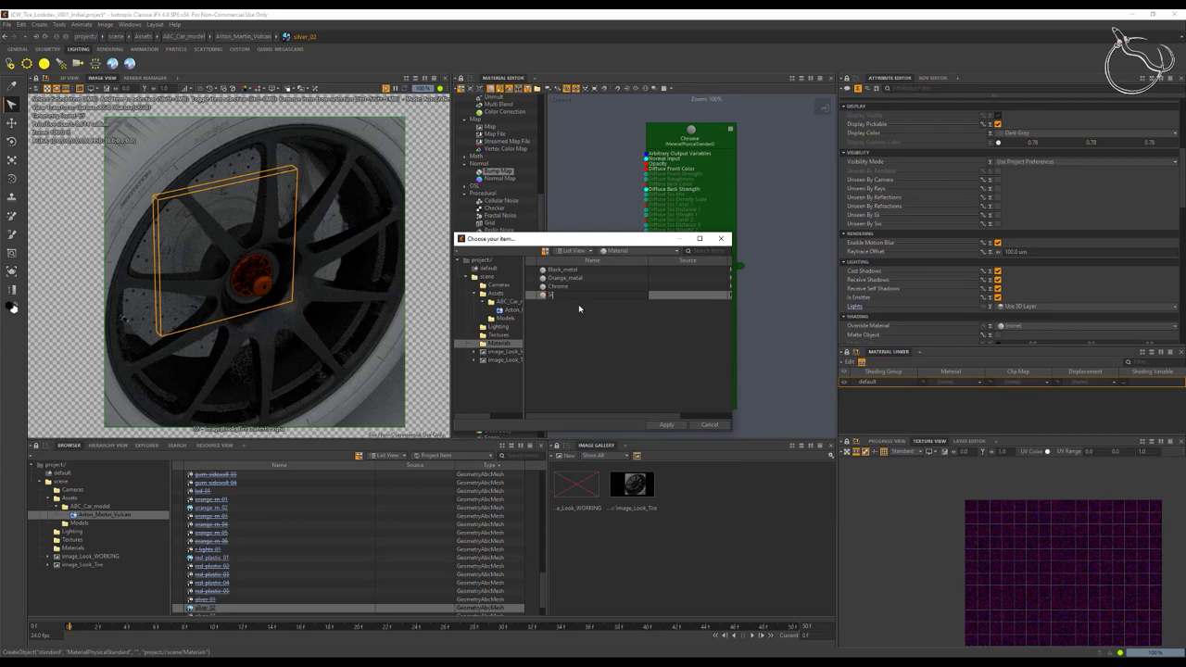
type("lver")
key("Return")
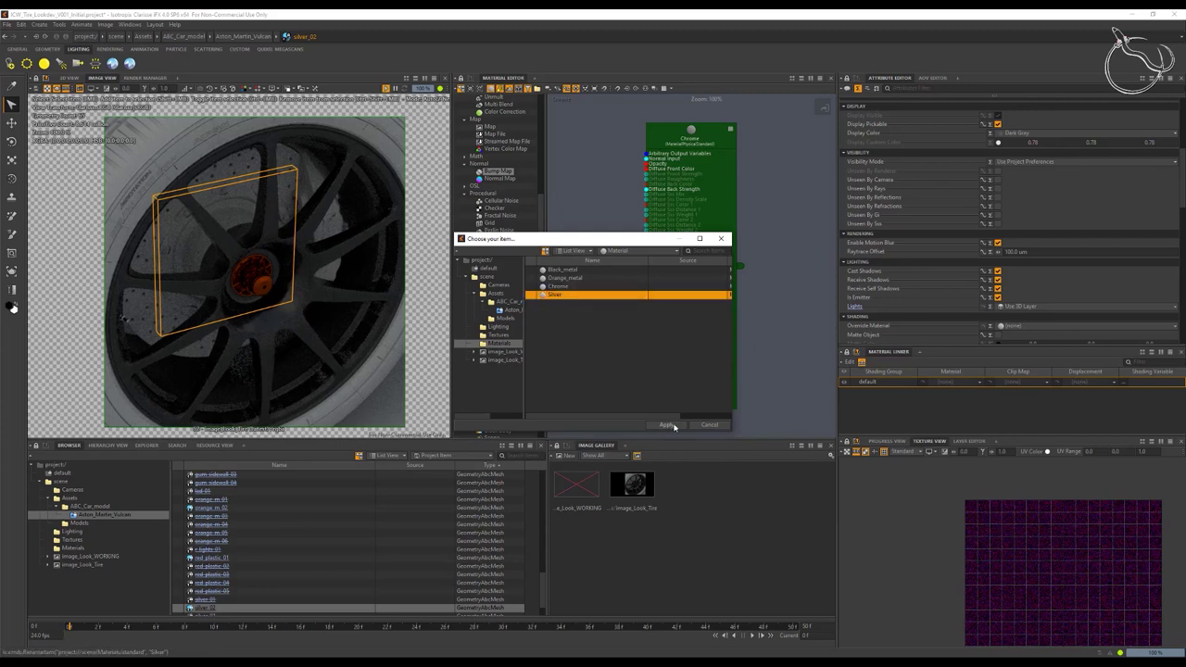
left_click(668, 424)
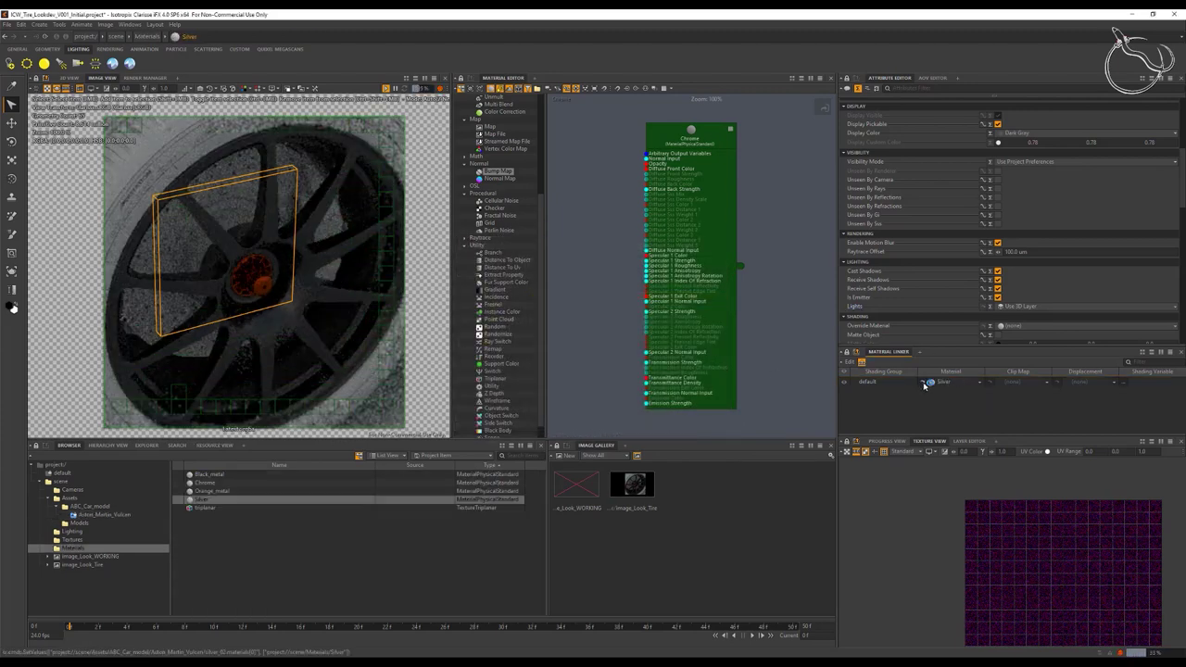
Step: Open the Silver material for editing and set its Diffuse Front Color to black
left_click(924, 384)
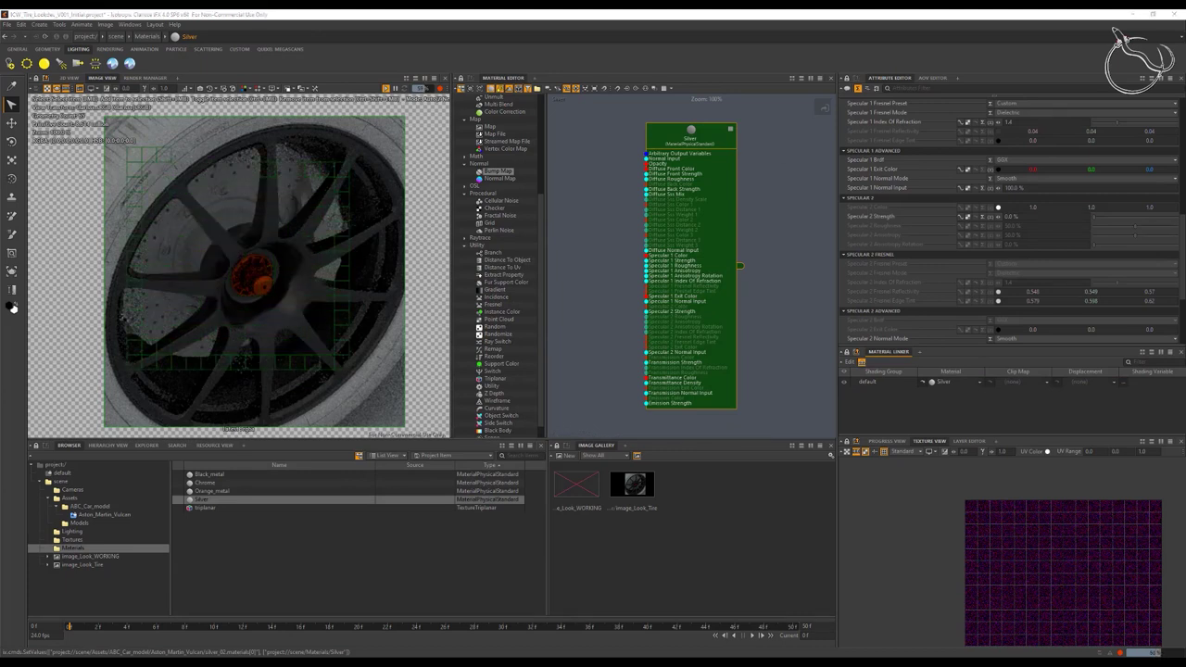
scroll(999, 141, "up", 2)
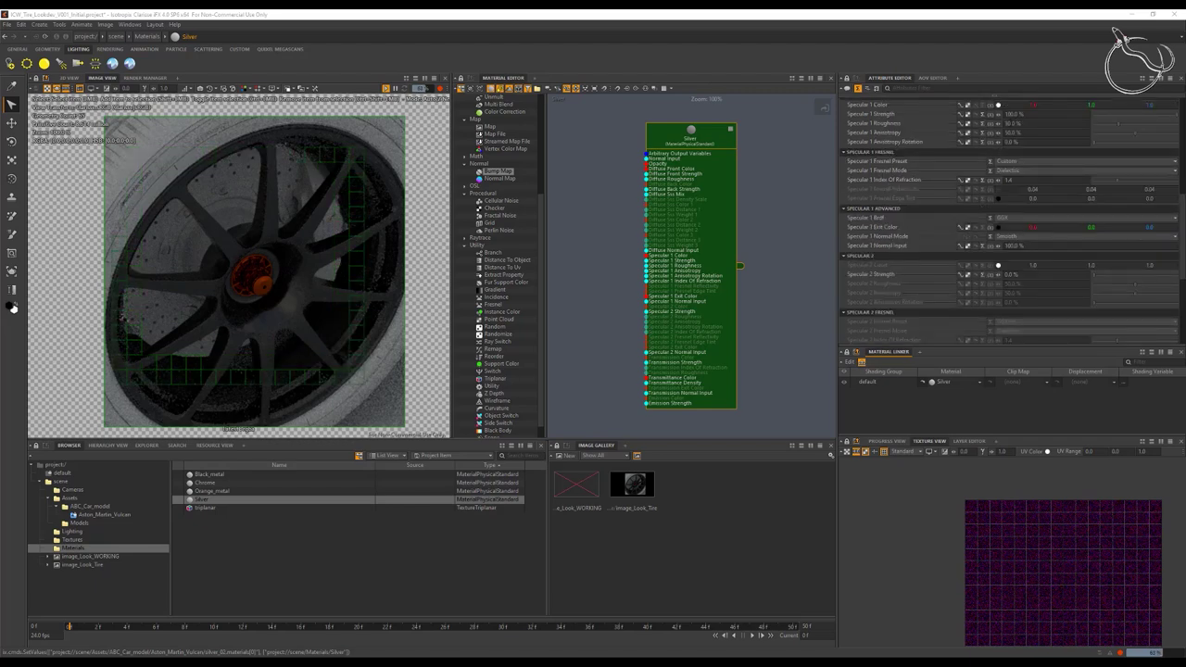
scroll(998, 114, "up", 8)
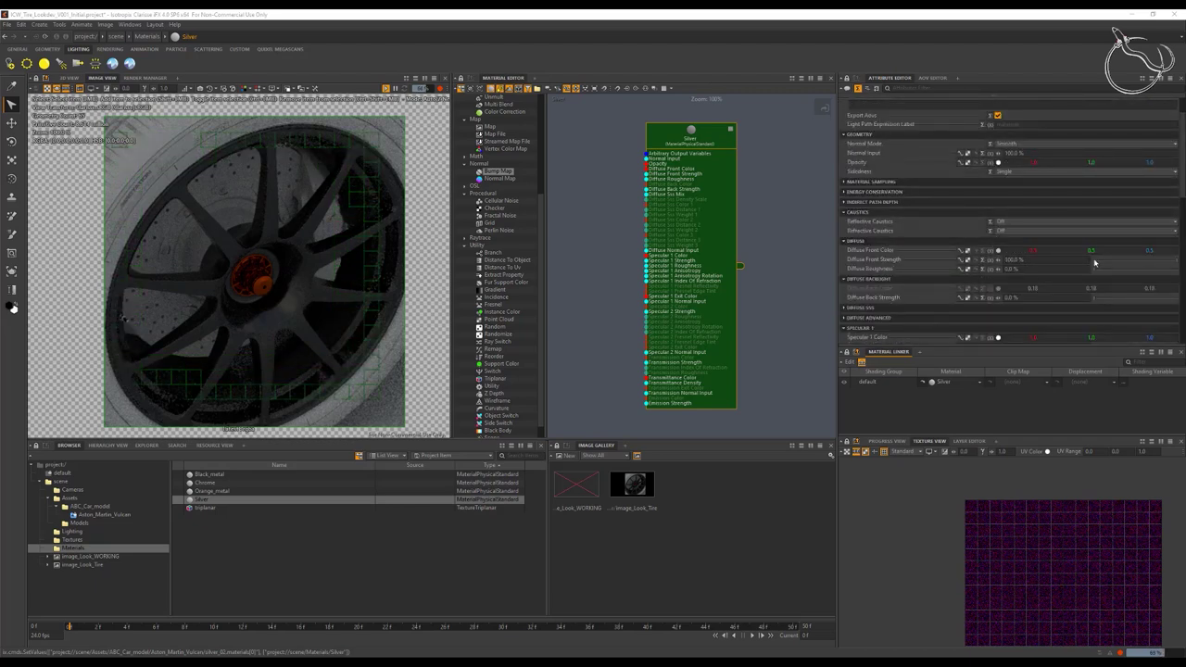
left_click(998, 251)
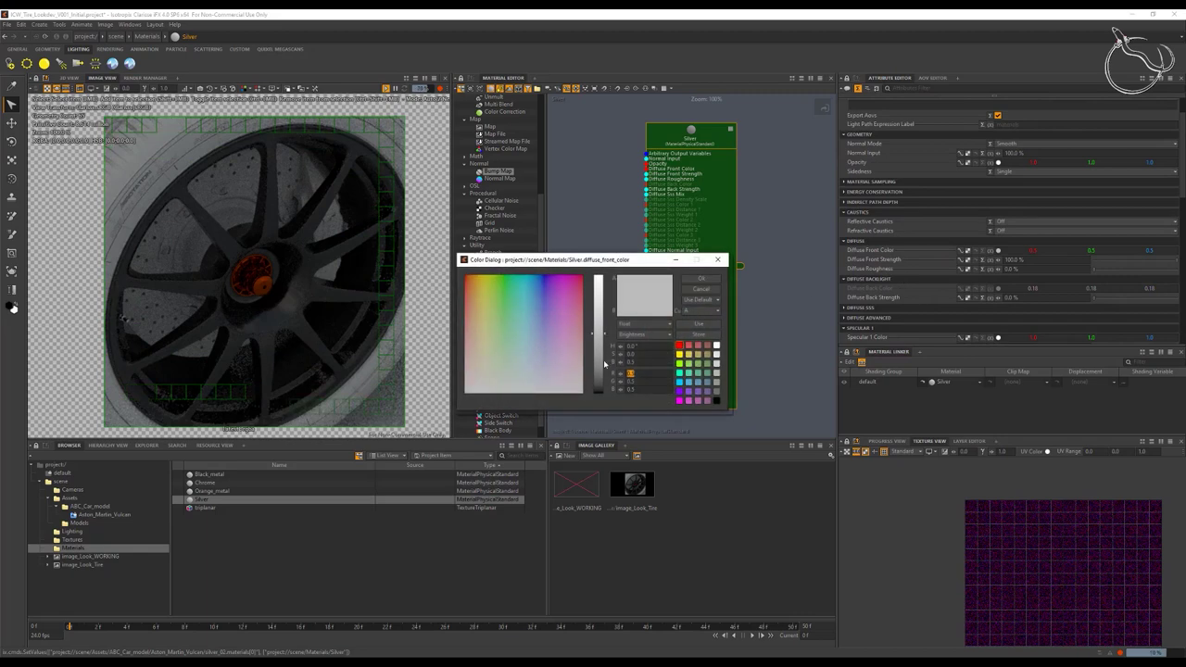
left_click_drag(598, 333, 612, 431)
left_click(702, 278)
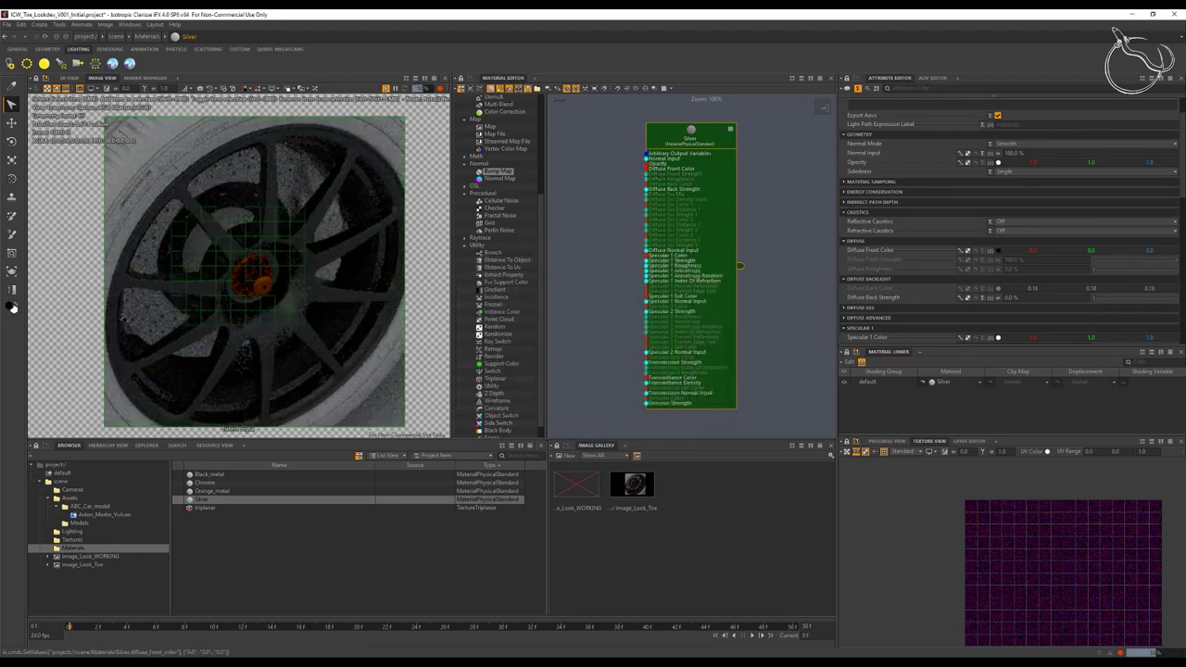
Step: Set the Silver material's Specular 1 Roughness to 8% and its Specular 1 Index Of Refraction to 2.8
scroll(998, 250, "down", 3)
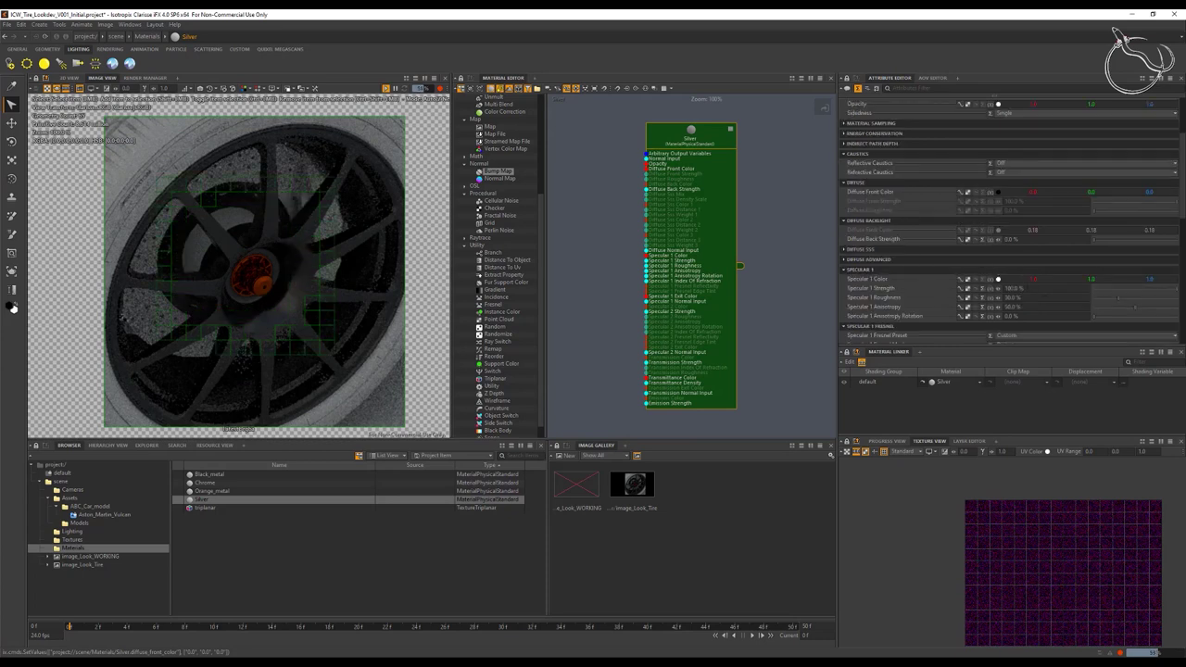
left_click(1032, 297)
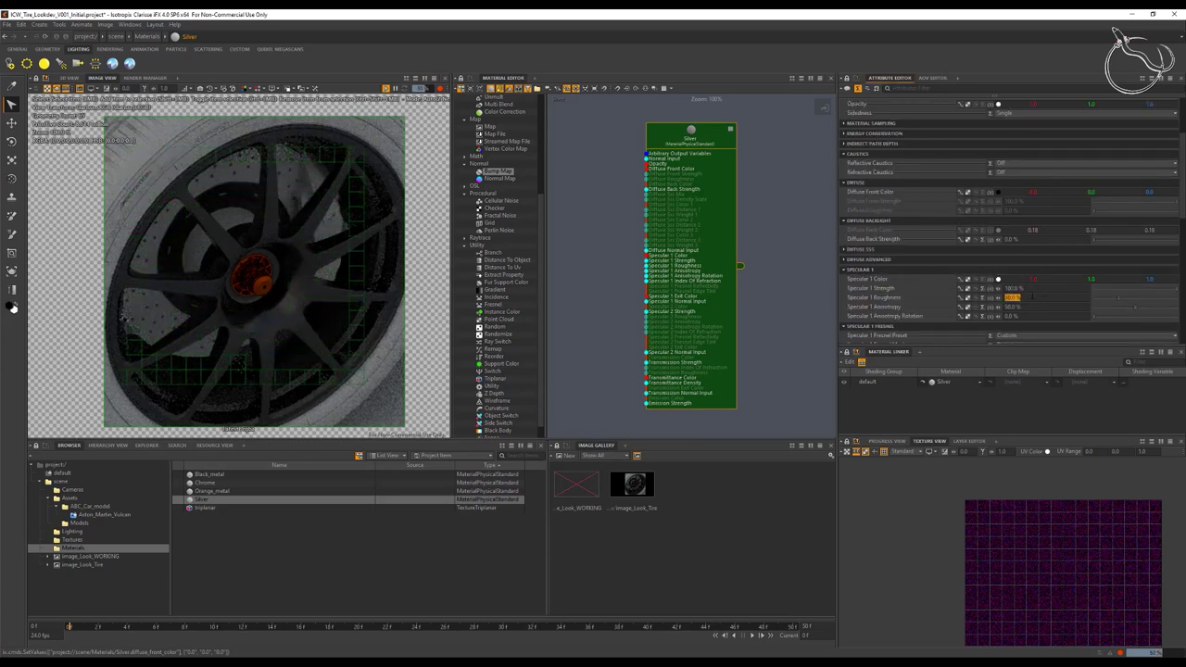
type("0")
key("Return")
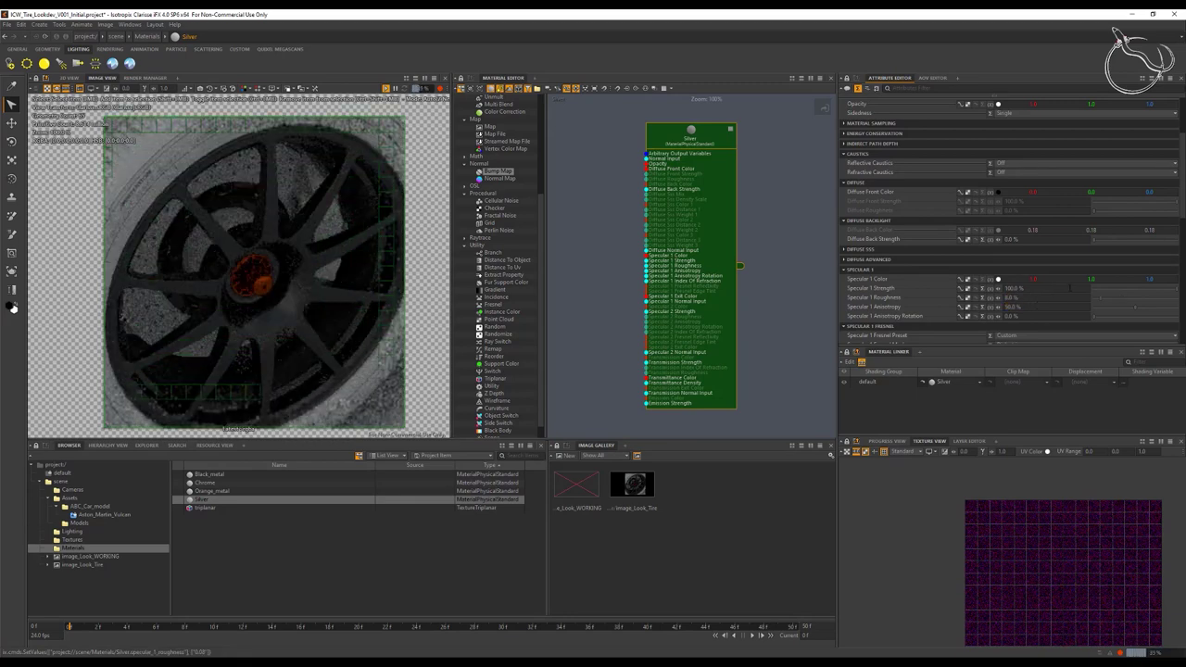
scroll(1057, 269, "down", 3)
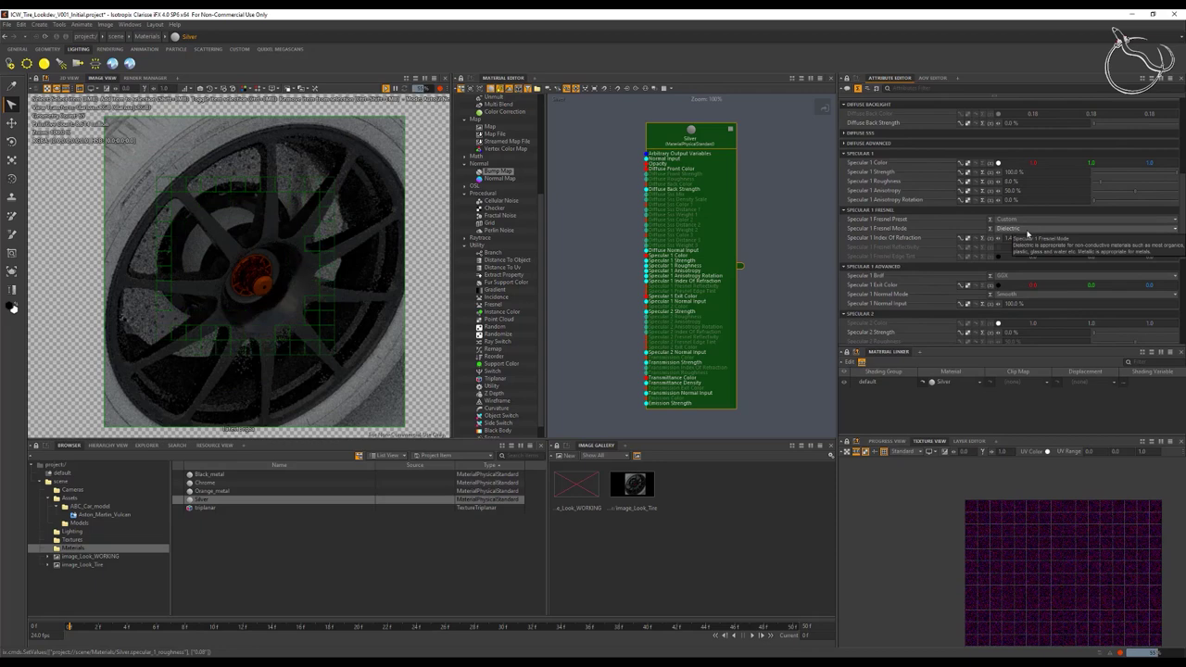
left_click(1022, 238)
type("2.2")
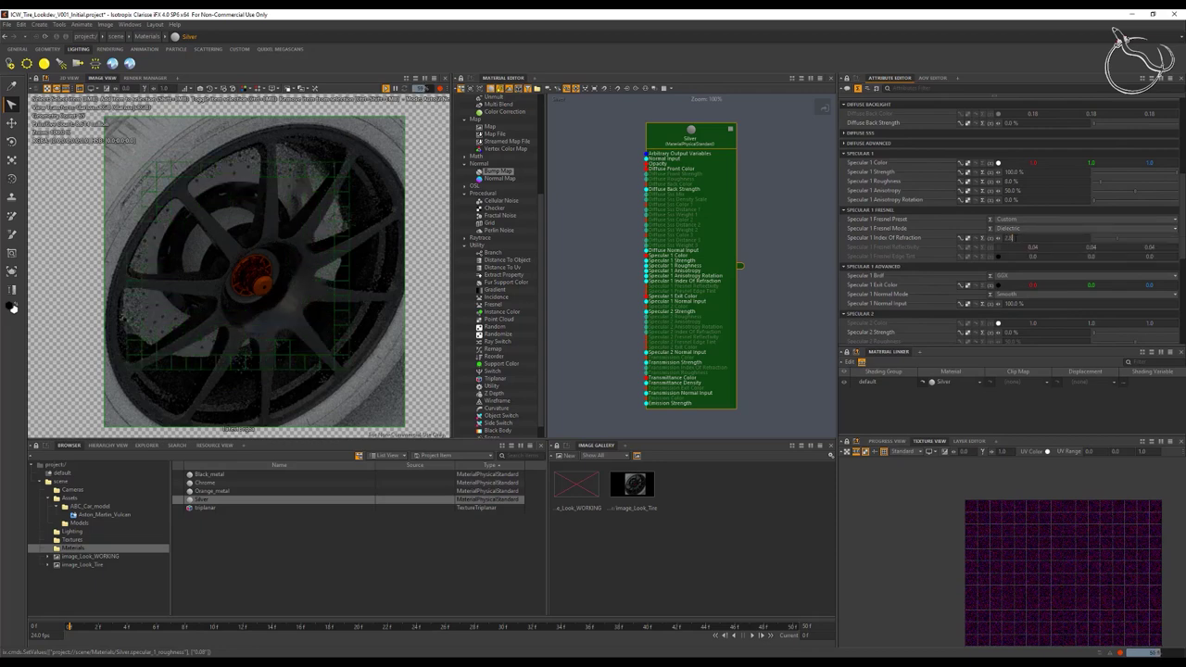
key("Tab")
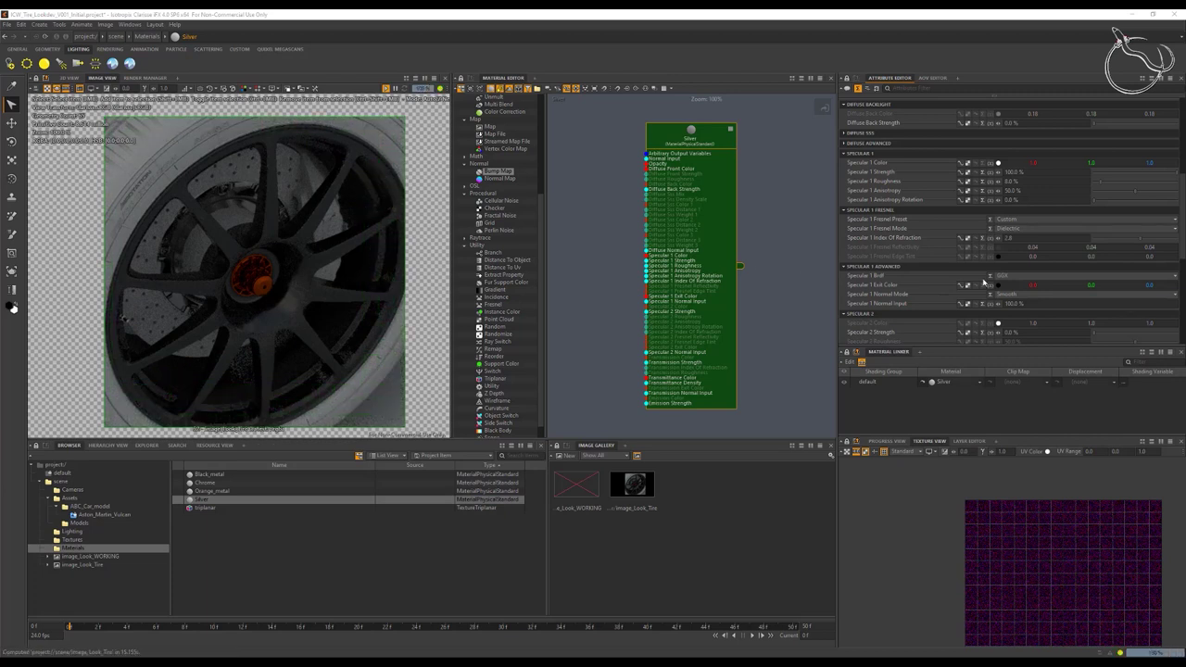
Step: Select the Brake_04 part behind the wheel spokes and save the project
left_click(336, 234)
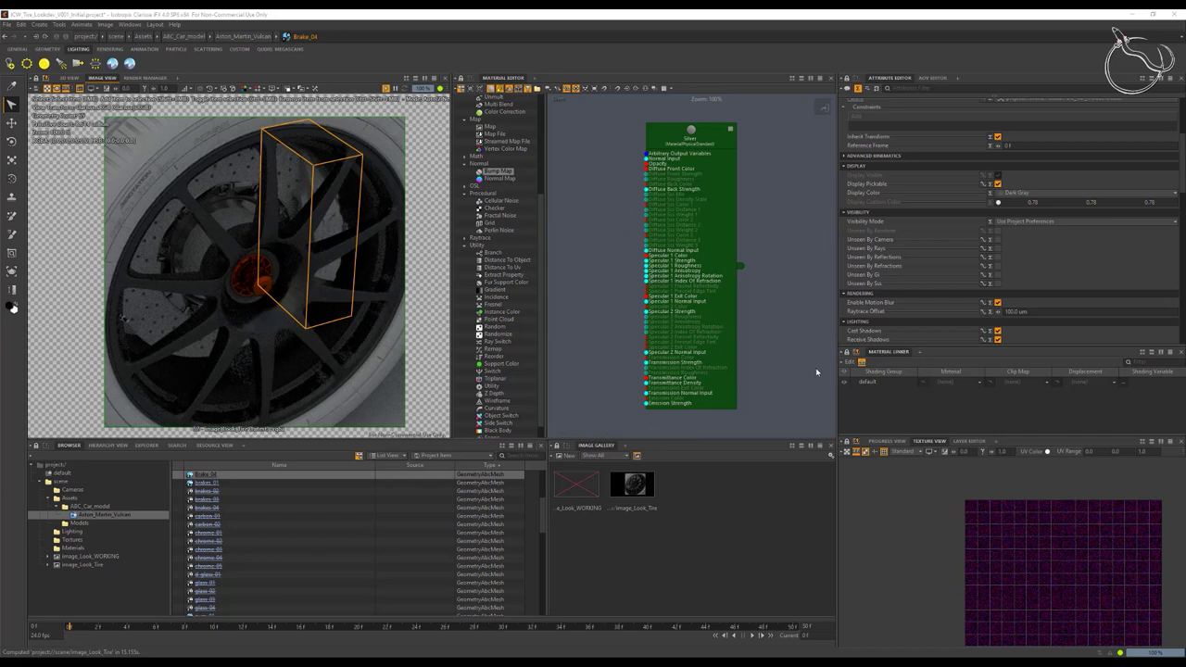
left_click(684, 13)
key("ctrl+s")
Step: Create a Standard material in the Materials folder for Brake_04's default shading group
left_click(979, 384)
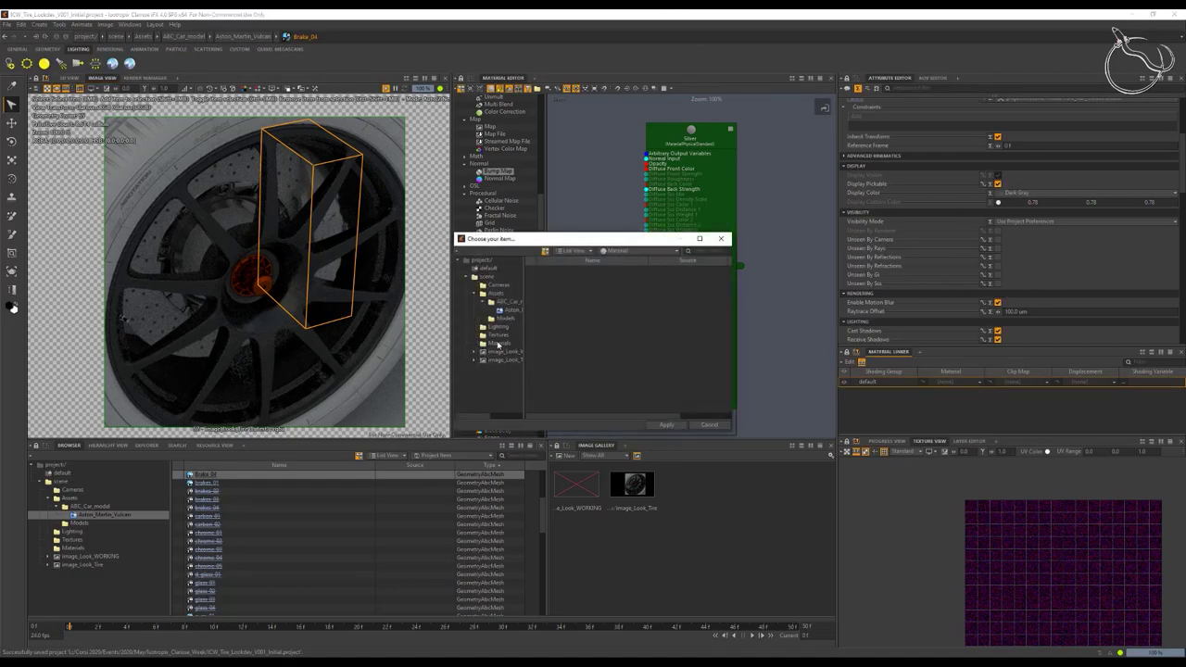
left_click(498, 344)
right_click(554, 329)
mouse_move(639, 332)
mouse_move(693, 341)
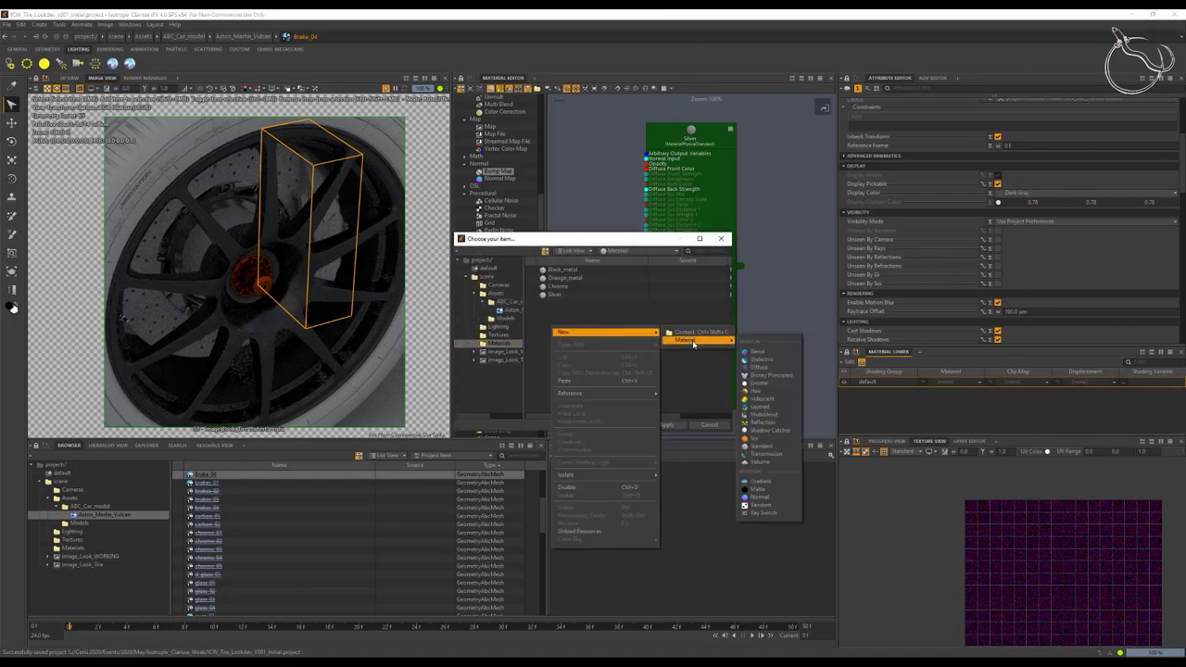
left_click(758, 446)
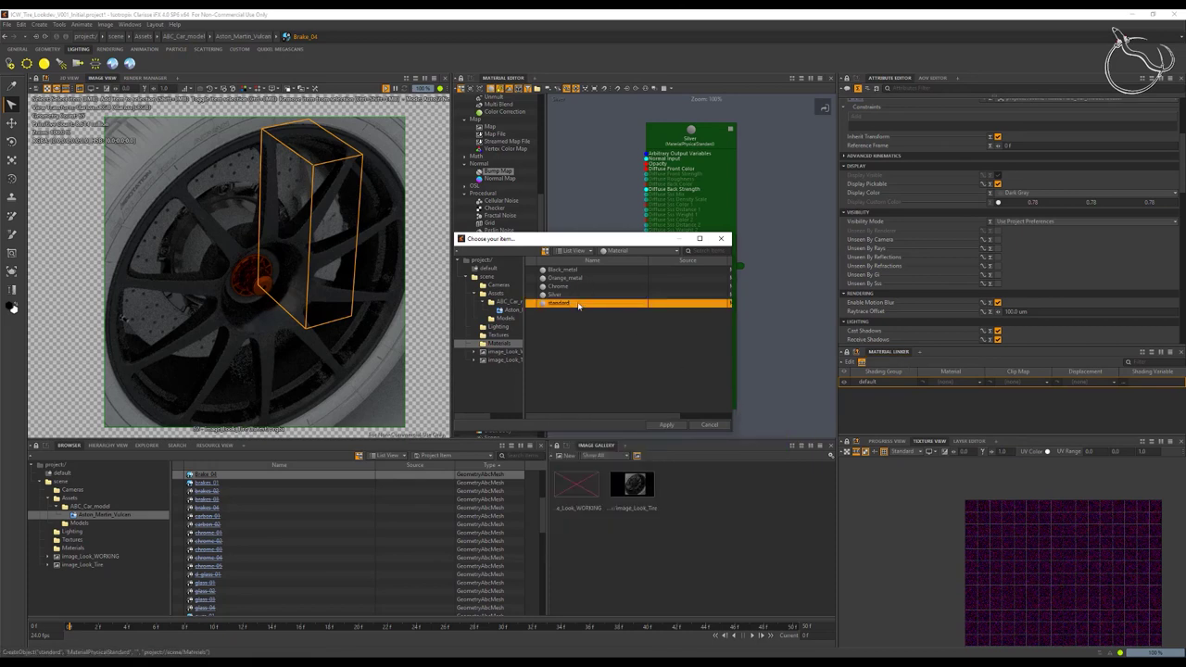
Step: Rename the new Standard material as Brake and assign it to Brake_04
left_click(558, 303)
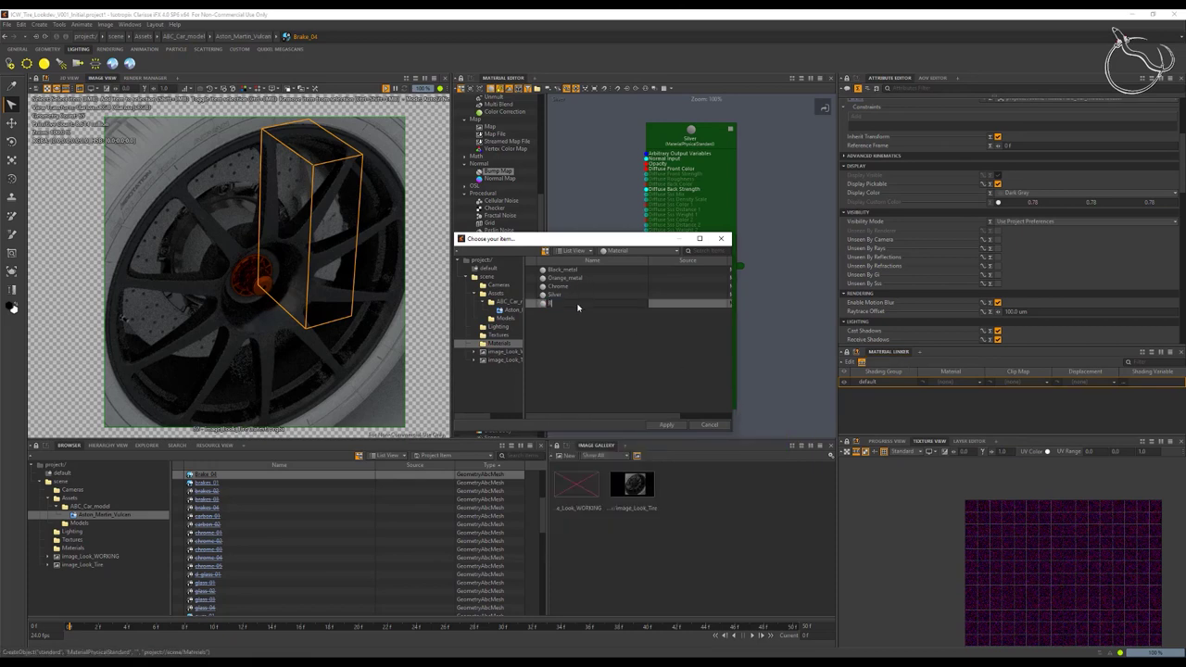
type("Brake")
key("Return")
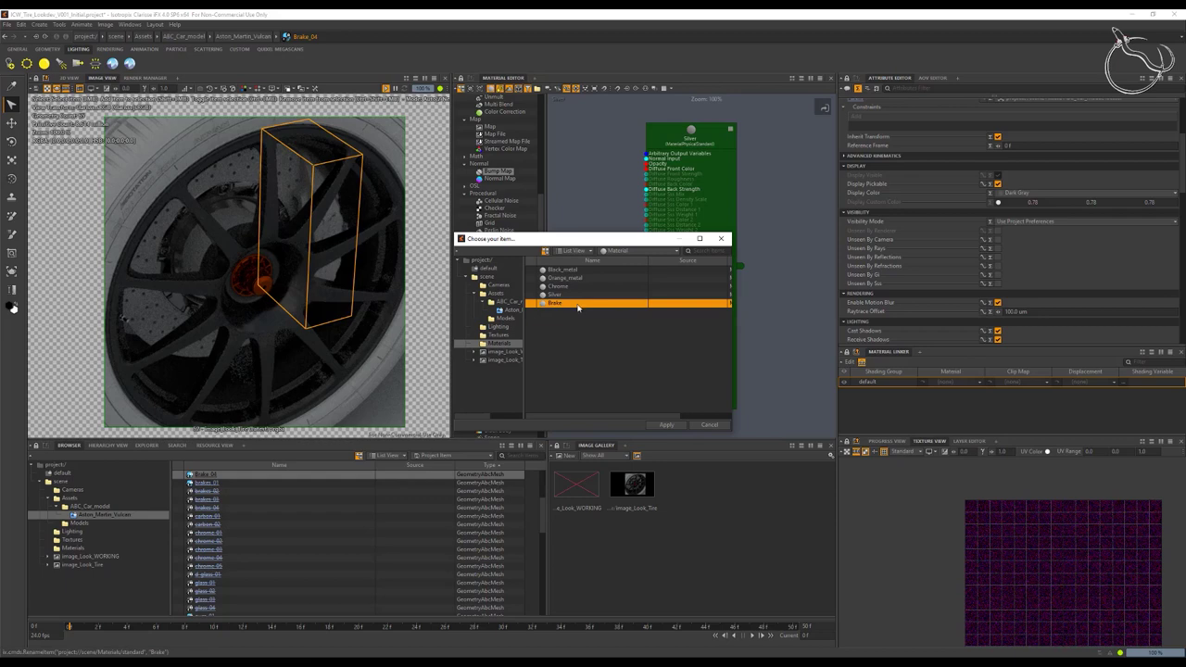
left_click(665, 426)
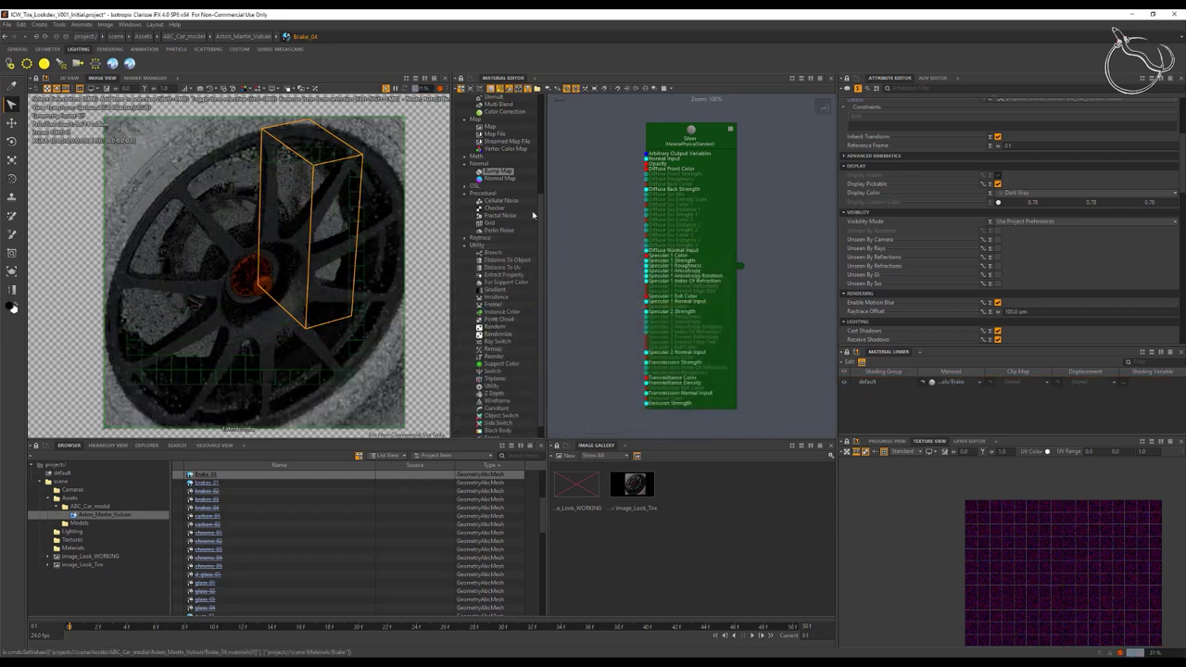
Step: Set the Brake material's Diffuse Front Color to a golden tone with green 0.45 and blue 0.17
scroll(320, 280, "up", 5)
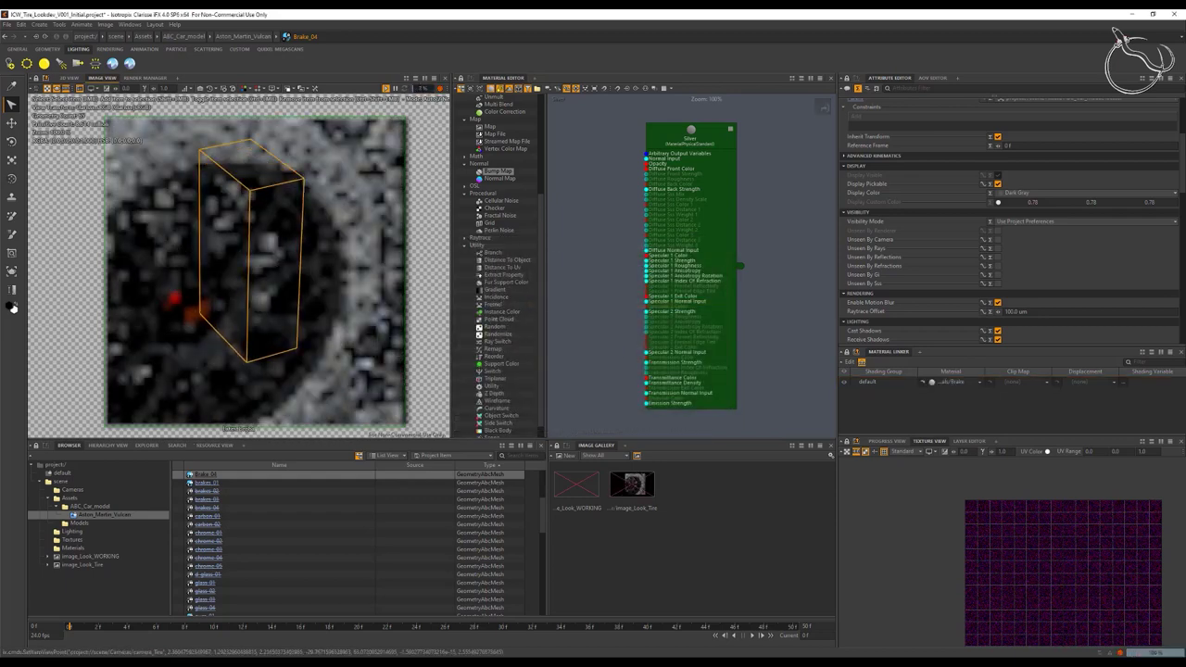
scroll(278, 266, "up", 5)
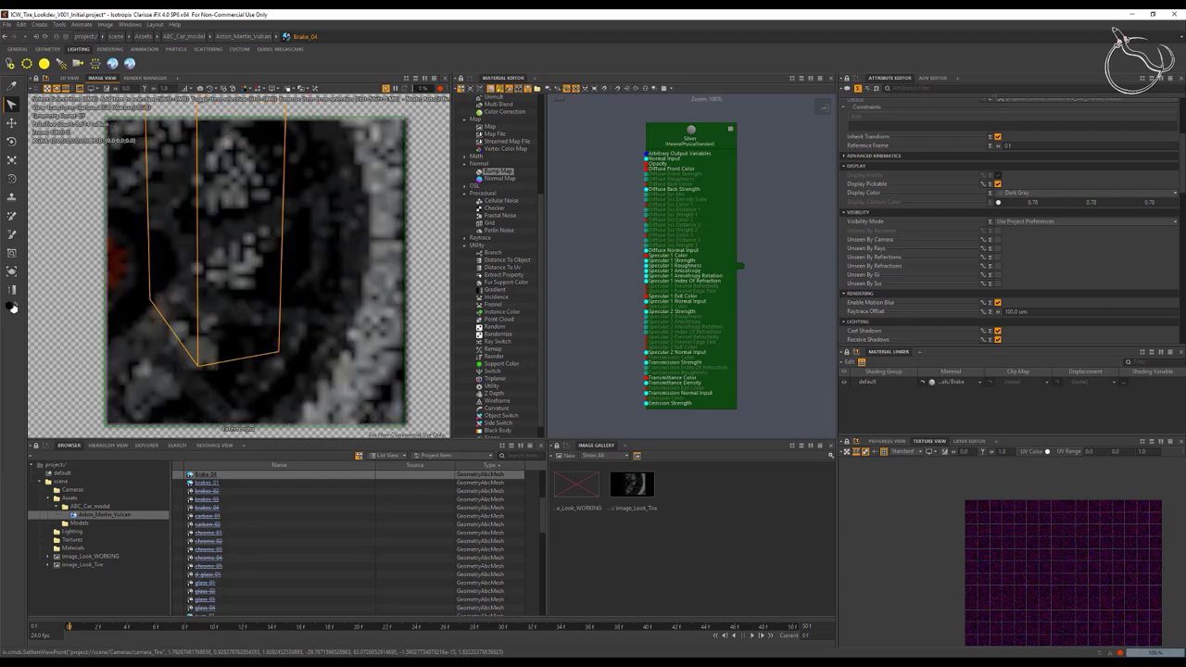
middle_click_drag(275, 243, 302, 289, "alt")
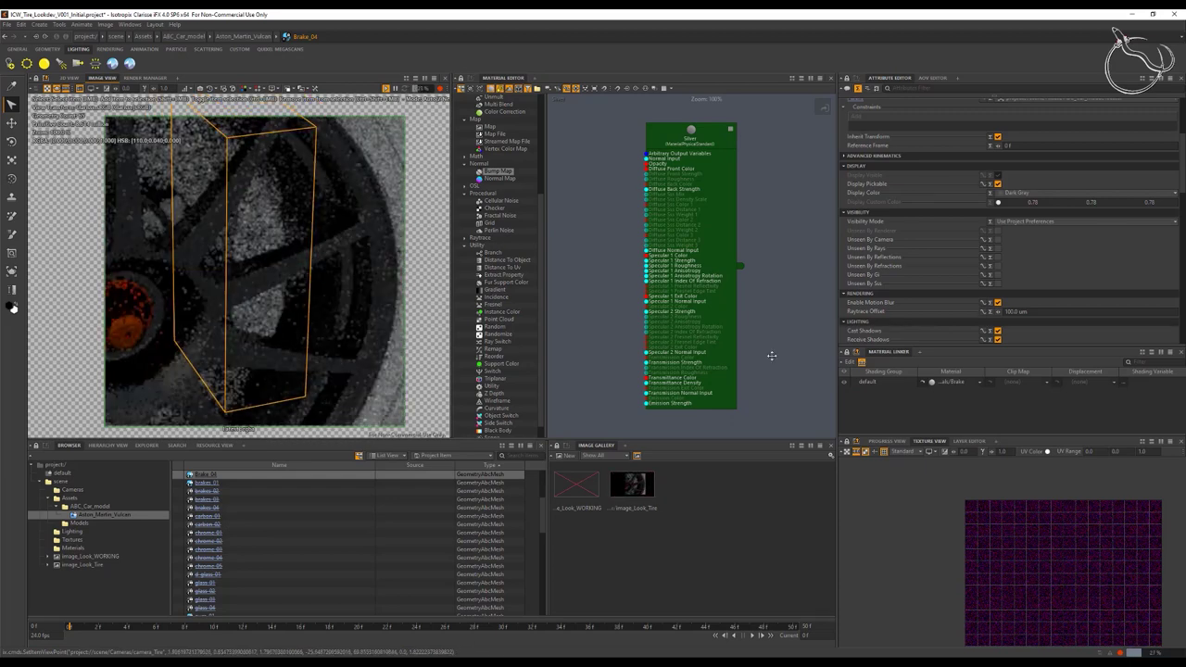
left_click(922, 381)
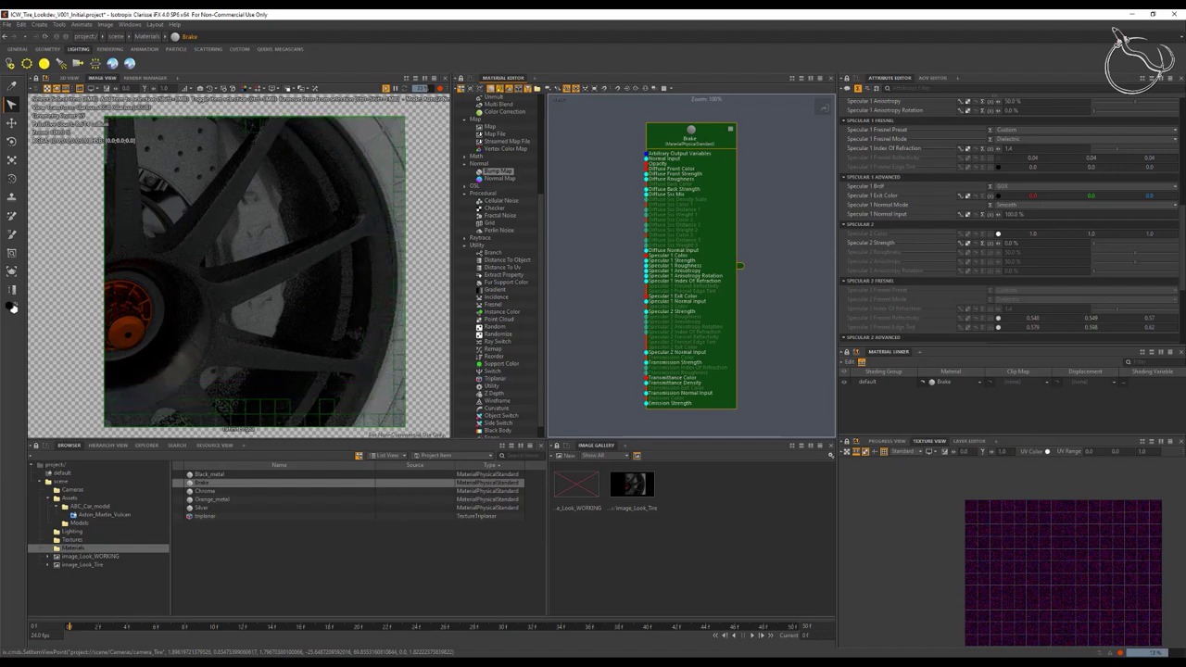
scroll(1011, 175, "up", 4)
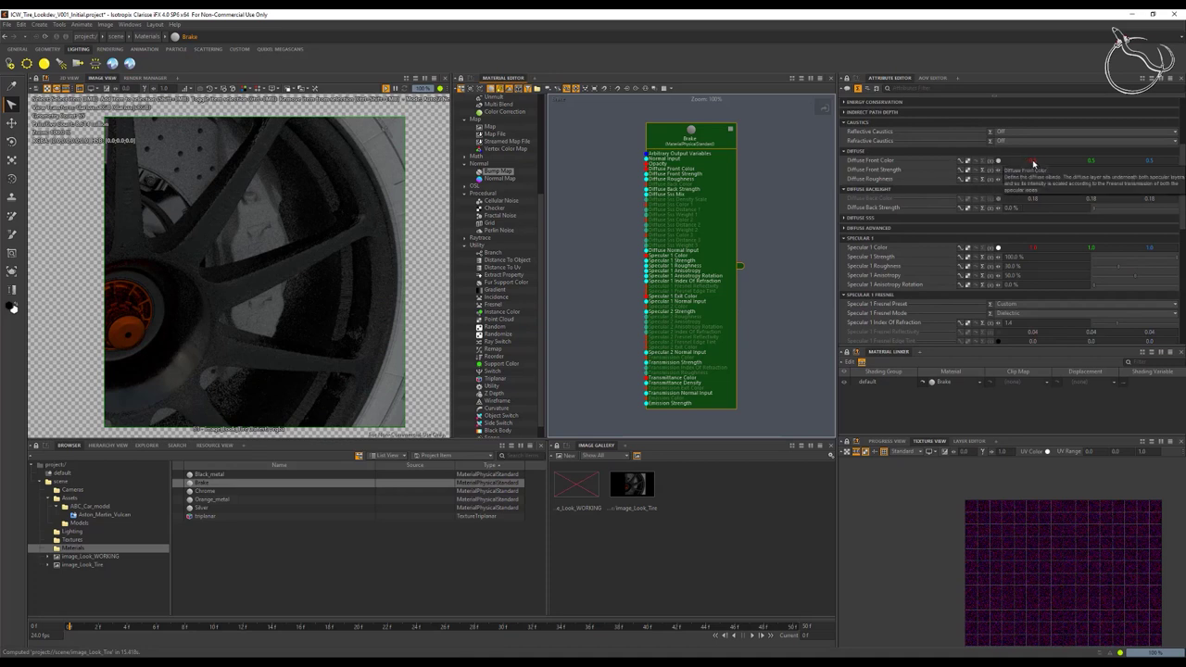
left_click(1035, 161)
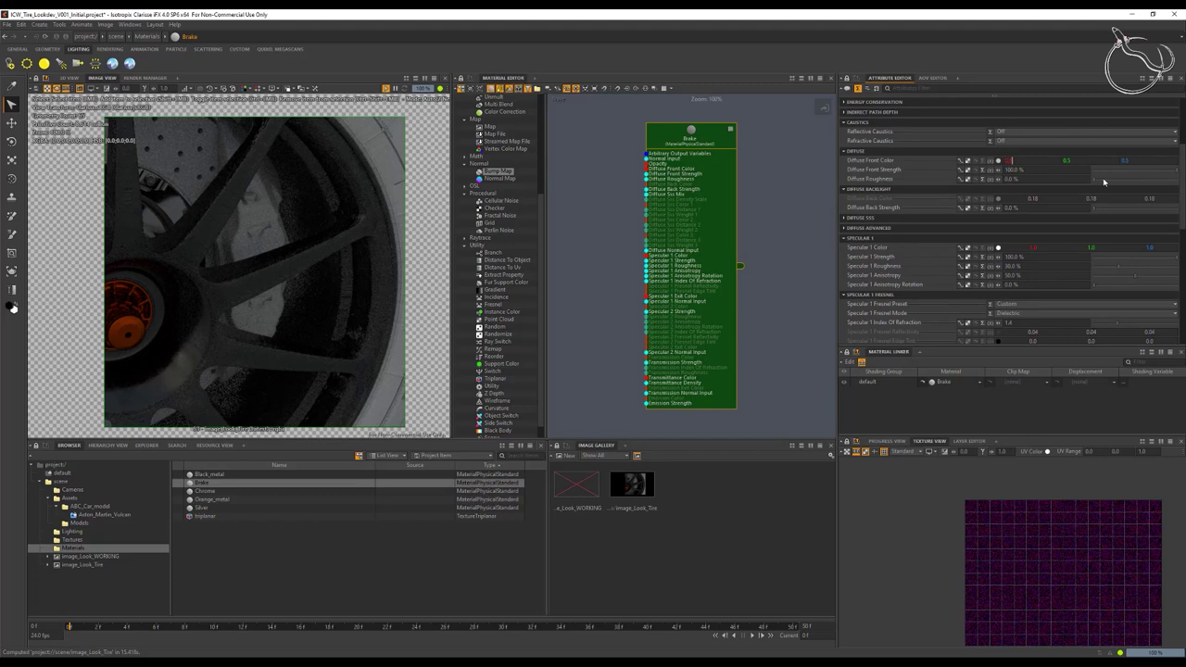
left_click(1083, 160)
type("0.4")
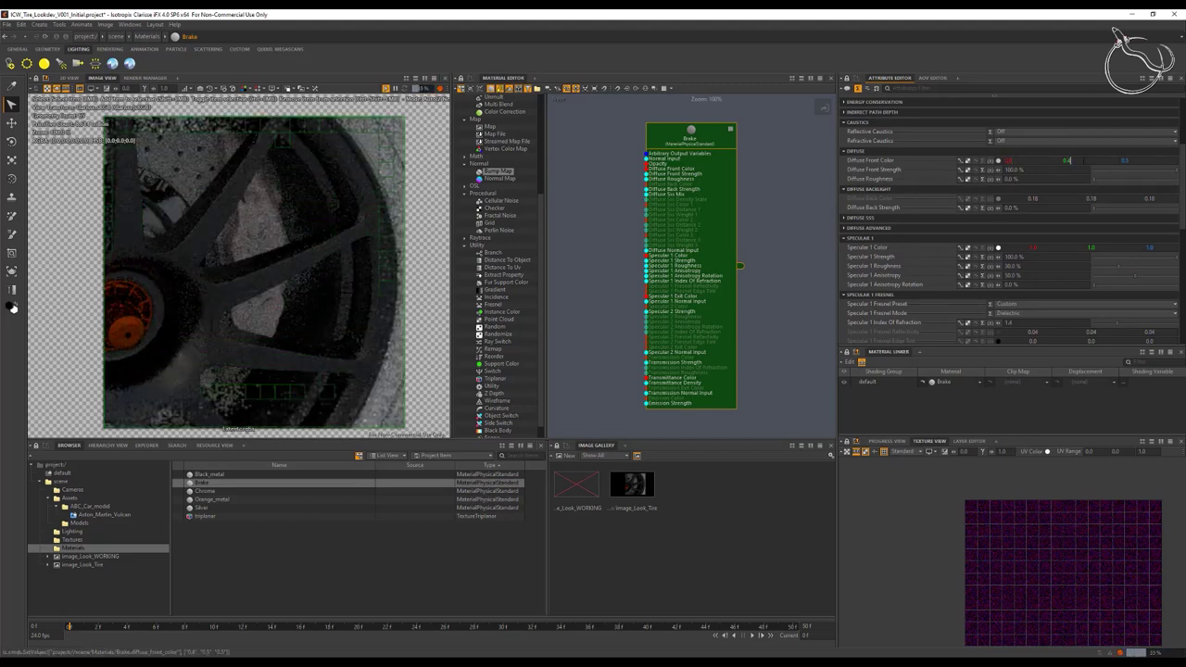
type("5")
left_click(1130, 161)
type("0.17")
key("Tab")
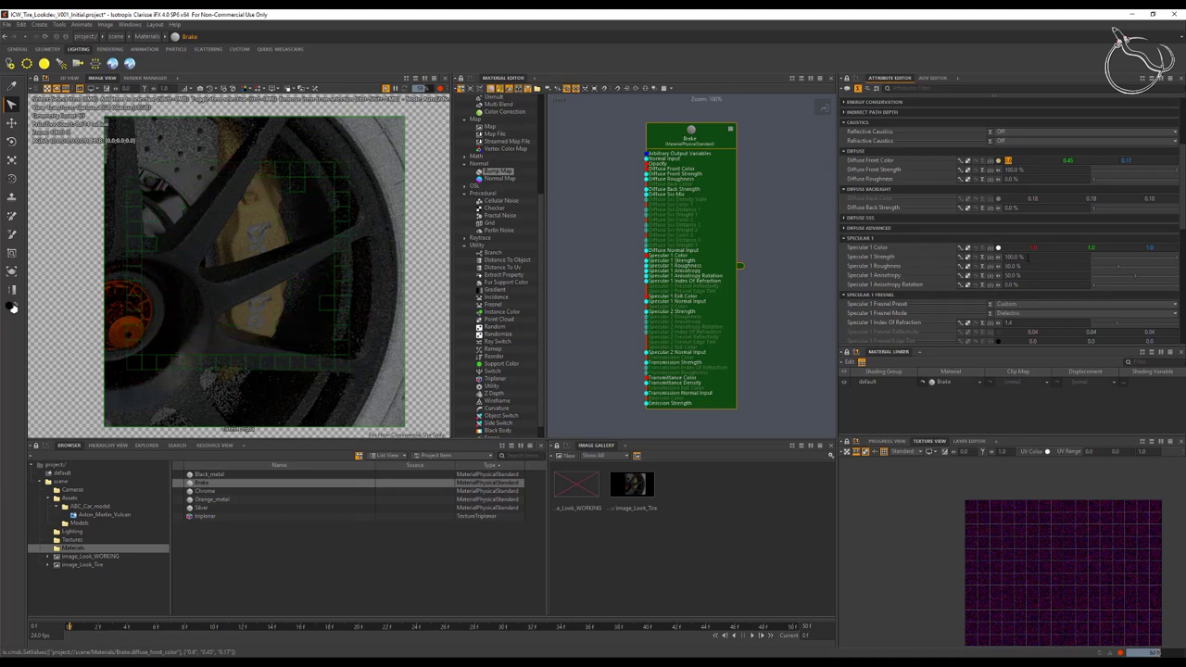
Step: Set the Brake material's Specular 1 Roughness to 20% and its Specular 1 Index Of Refraction to 3.2
left_click(1023, 266)
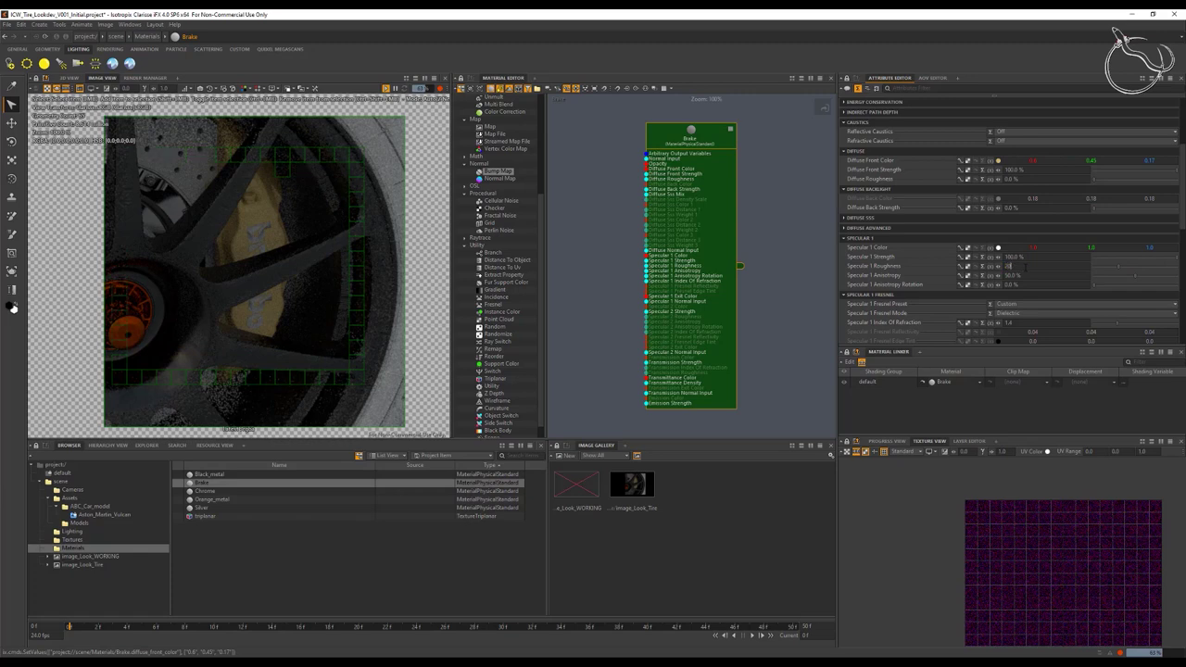
key("Tab")
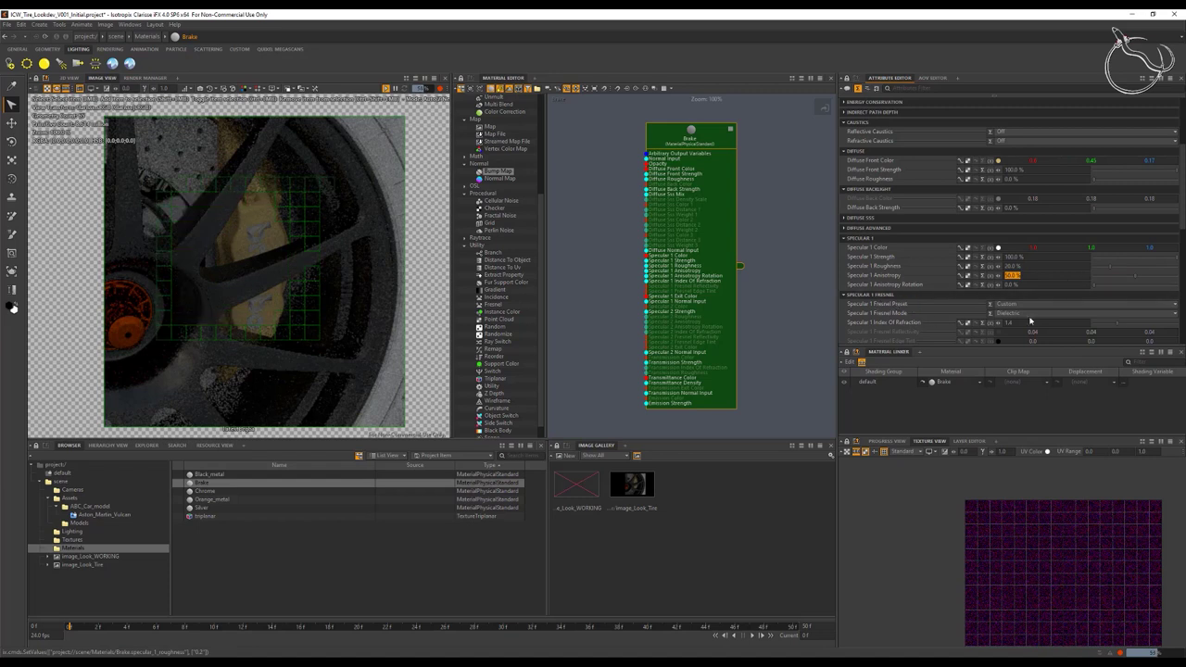
left_click(1007, 322)
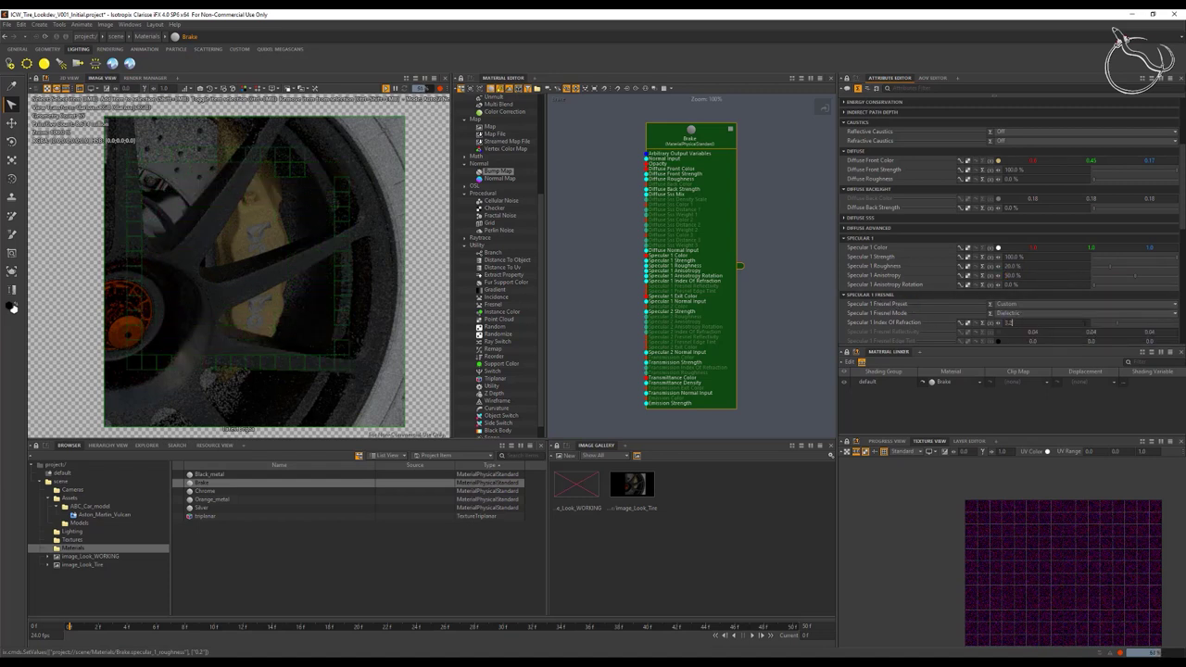
type("3.2")
key("Tab")
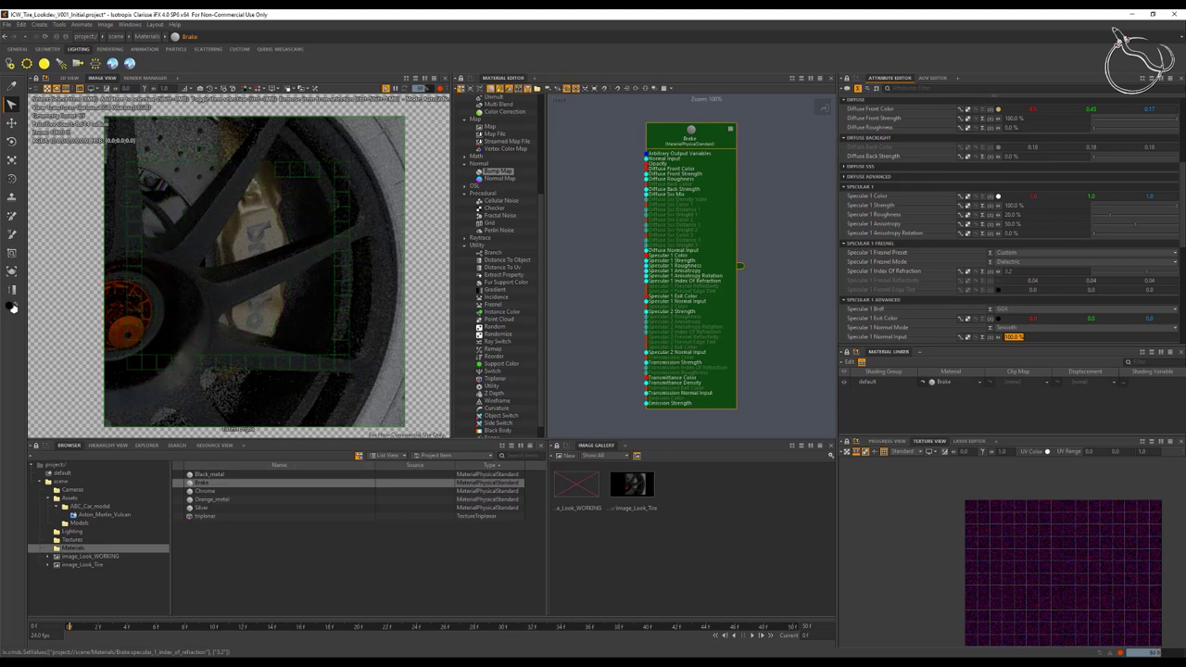
key("Return")
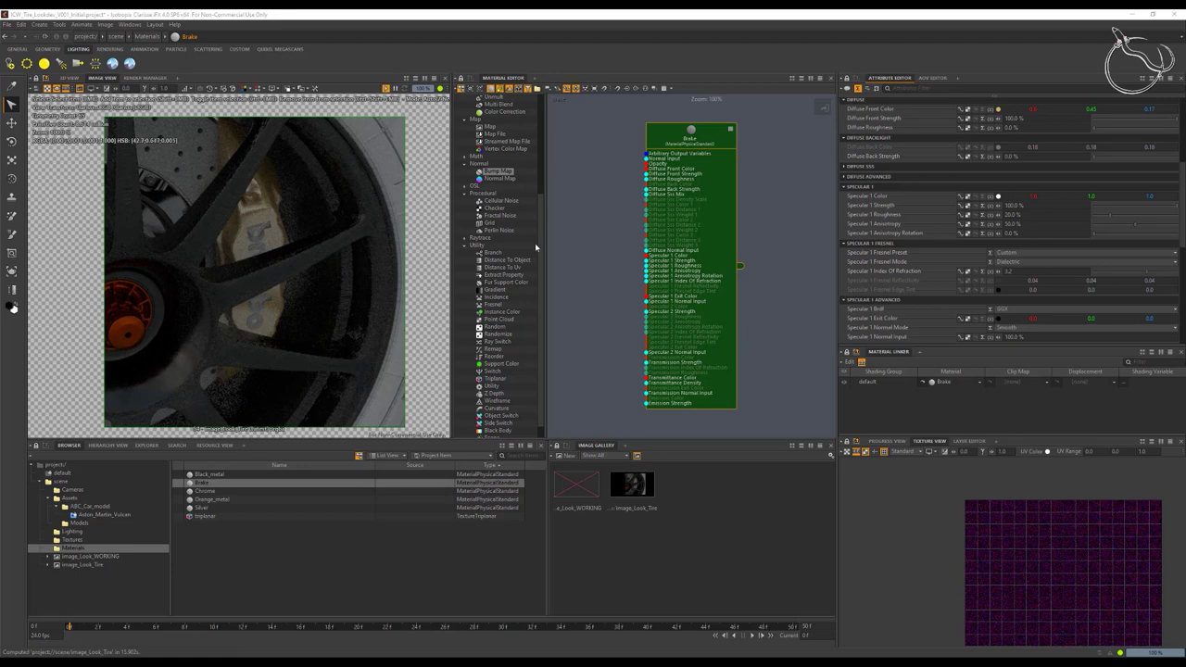
Step: Add a Bump Map node to the Brake material graph and connect it to the material's Normal Input
left_click_drag(682, 143, 736, 142)
left_click_drag(498, 172, 629, 143)
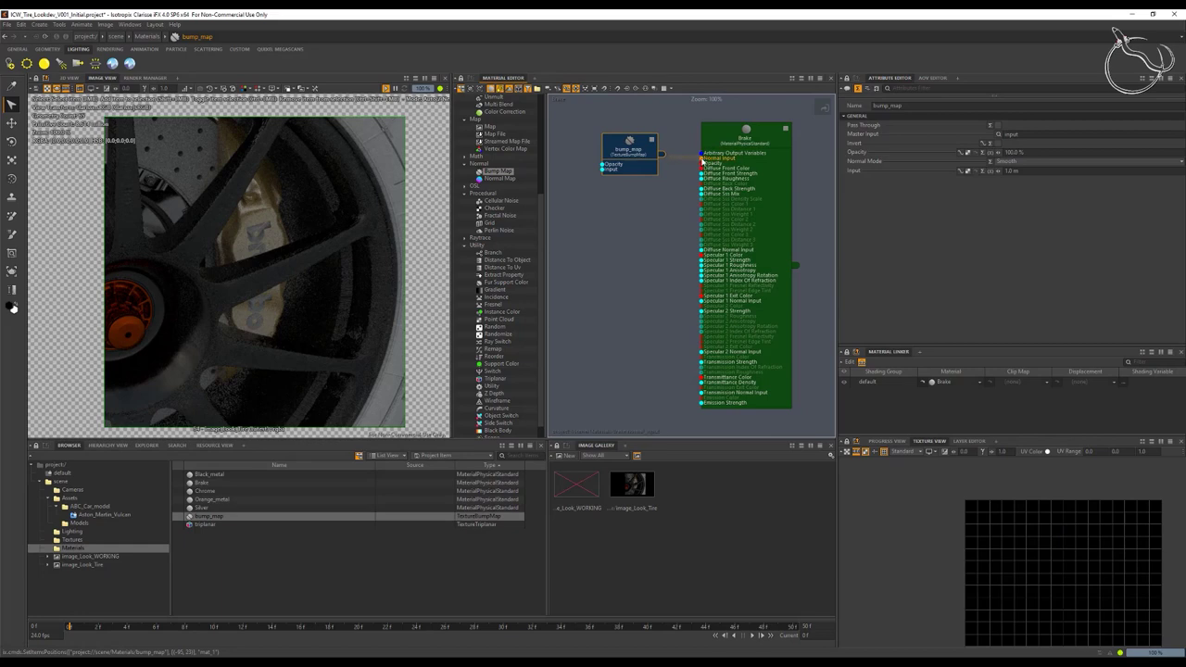
left_click_drag(701, 158, 644, 153)
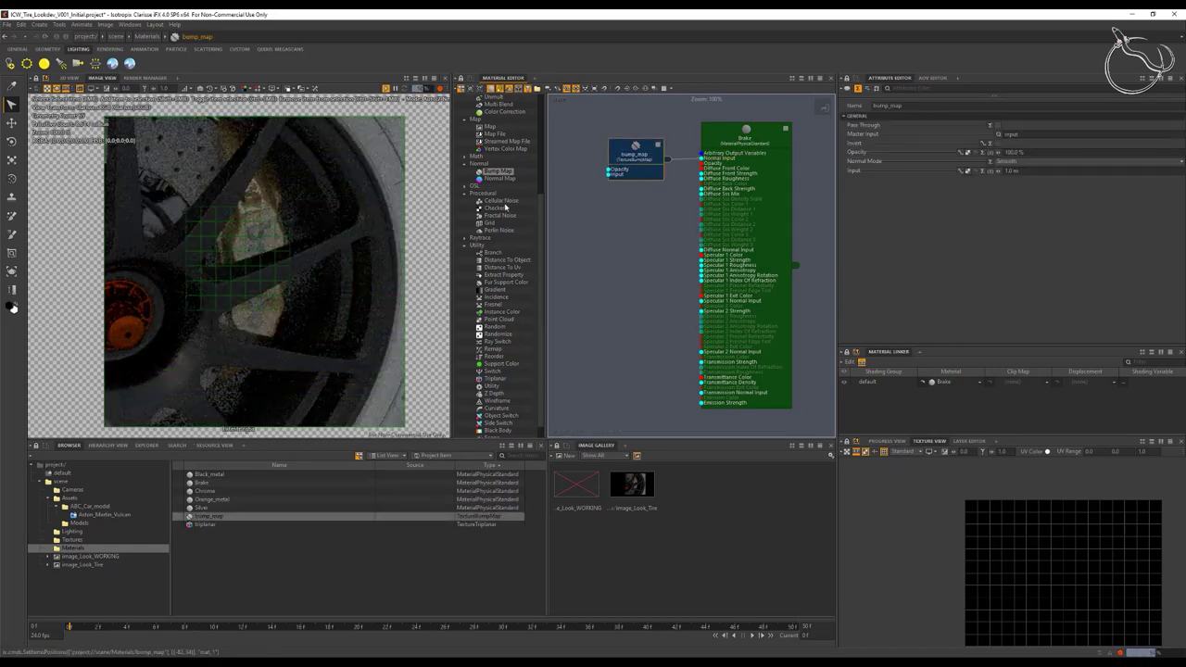
Step: Add a Fractal Noise node, connect it to the bump map's Input, and space out the nodes
left_click_drag(505, 217, 573, 212)
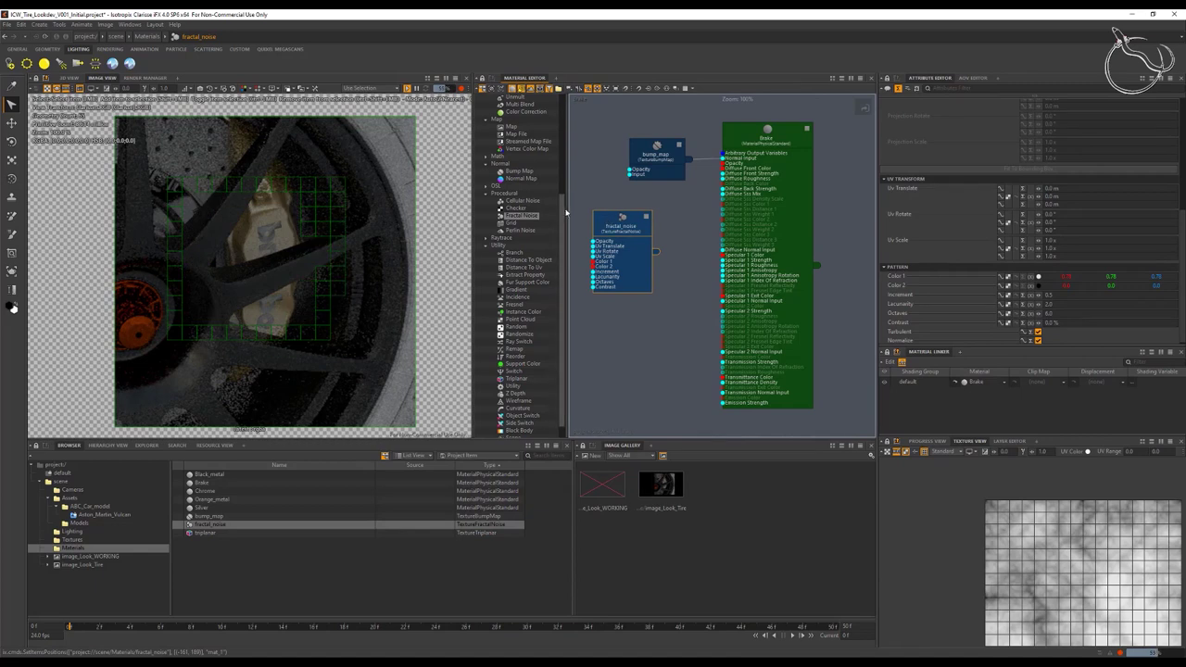
mouse_move(564, 211)
left_mouse_down()
mouse_move(536, 208)
mouse_move(575, 222)
mouse_move(566, 215)
left_mouse_up()
left_click_drag(624, 155, 637, 163)
left_click_drag(730, 145, 810, 157)
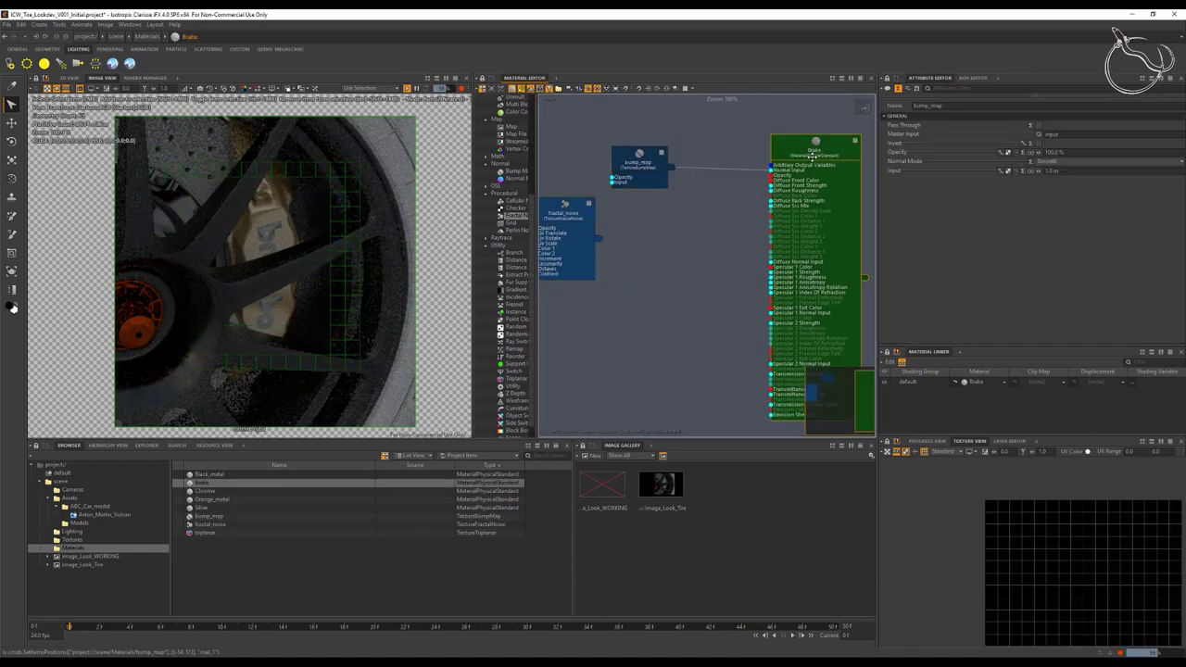
left_click_drag(643, 168, 571, 171)
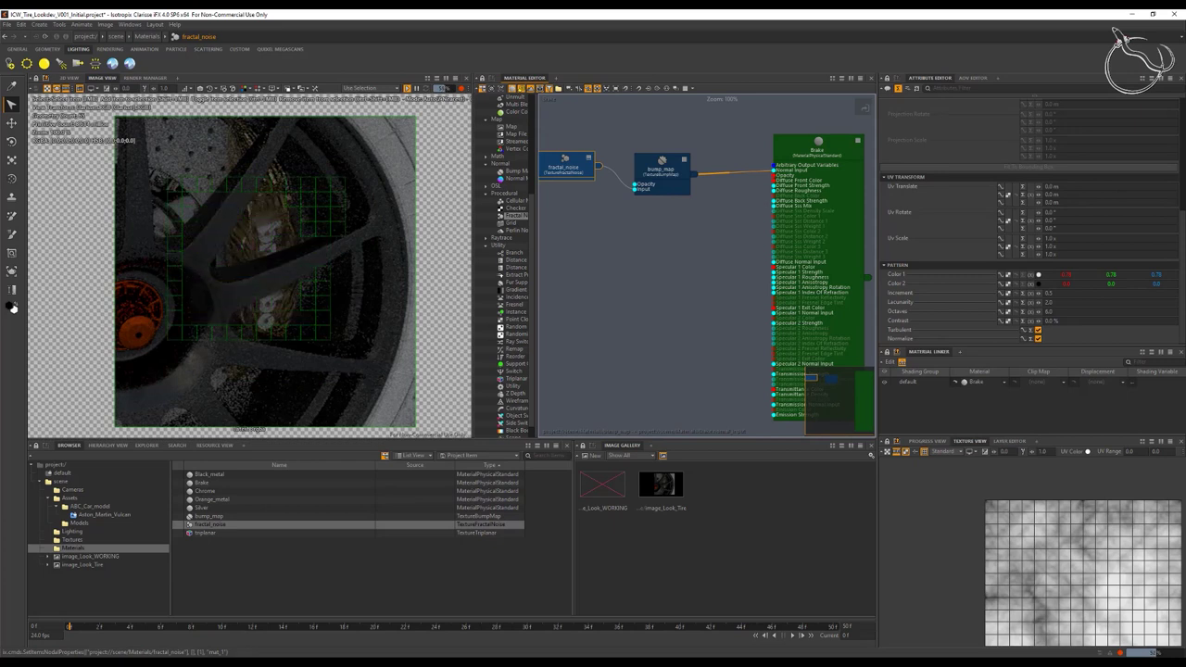
Step: Set the fractal noise texture's Projection to Cubic
scroll(1037, 165, "up", 5)
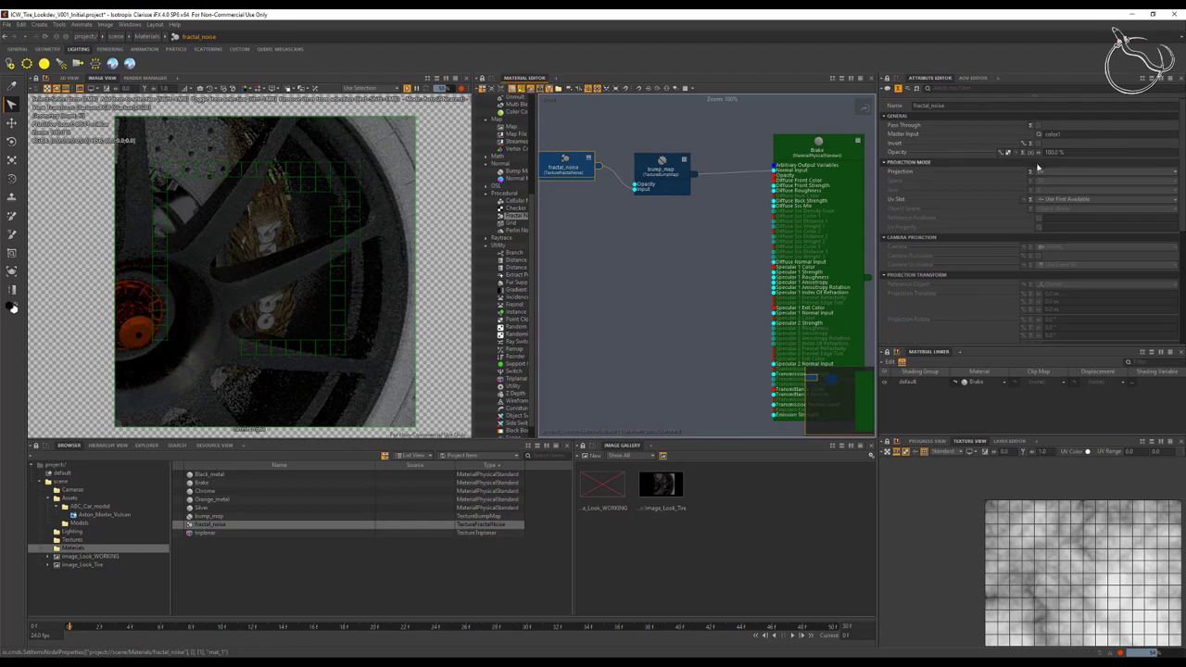
left_click(1040, 172)
left_click(1046, 205)
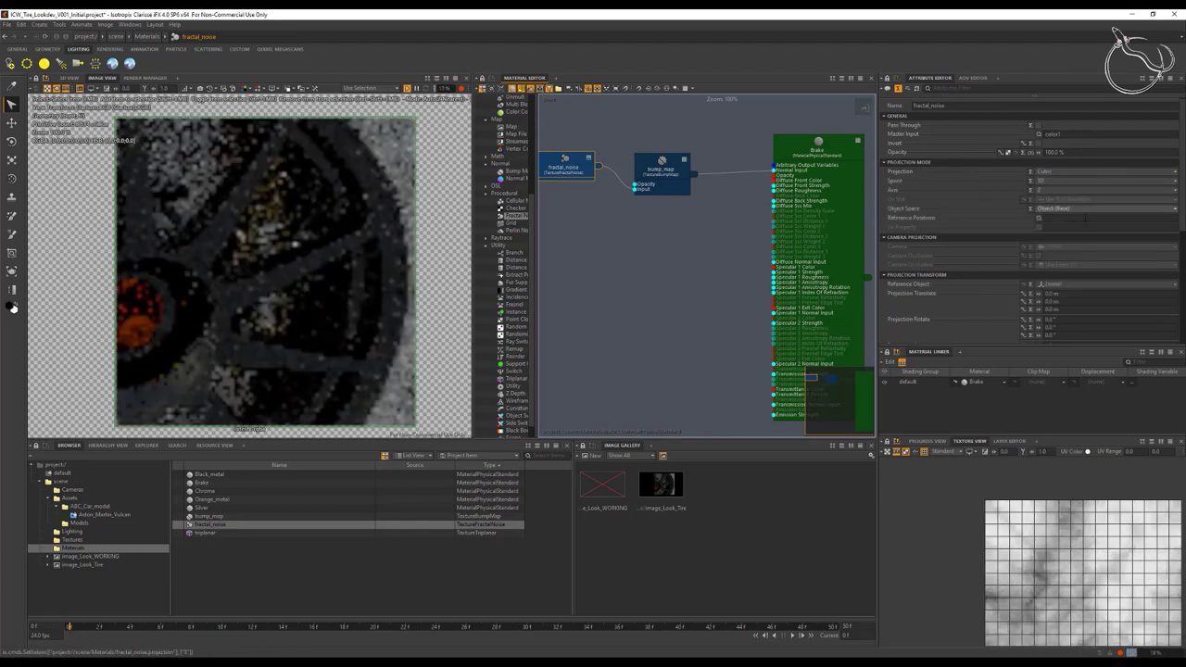
Step: Fit the fractal noise projection to the bounding box of Brake_04 in the Aston_Martin_Vulcan asset
scroll(1077, 206, "down", 4)
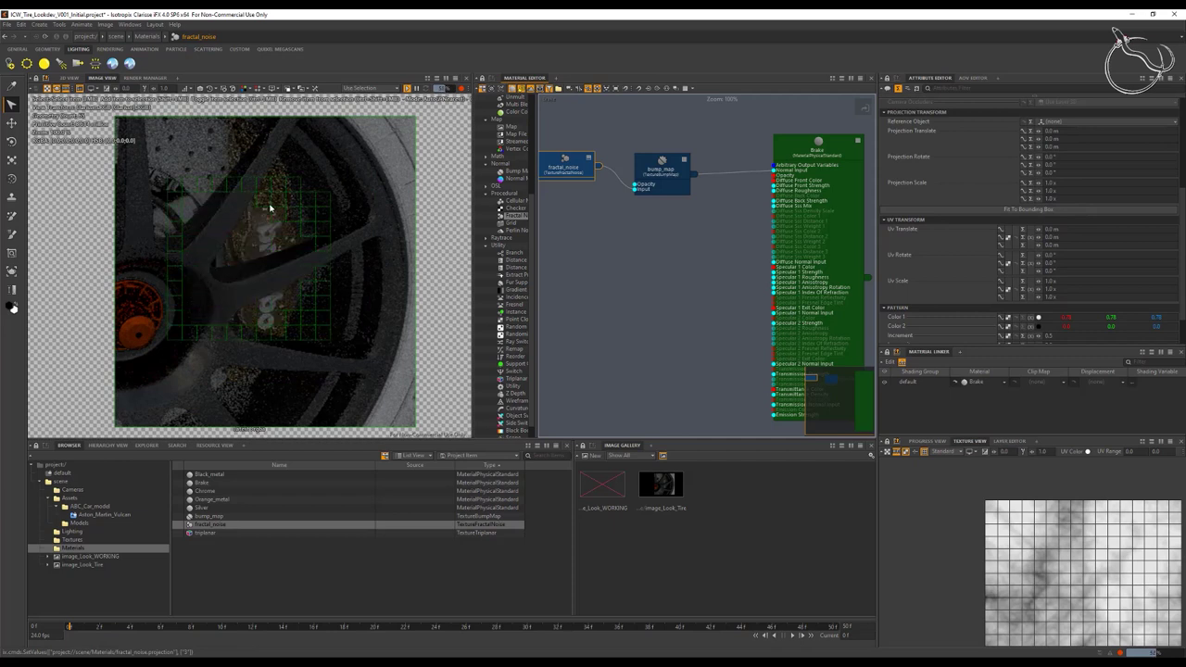
left_click(269, 208)
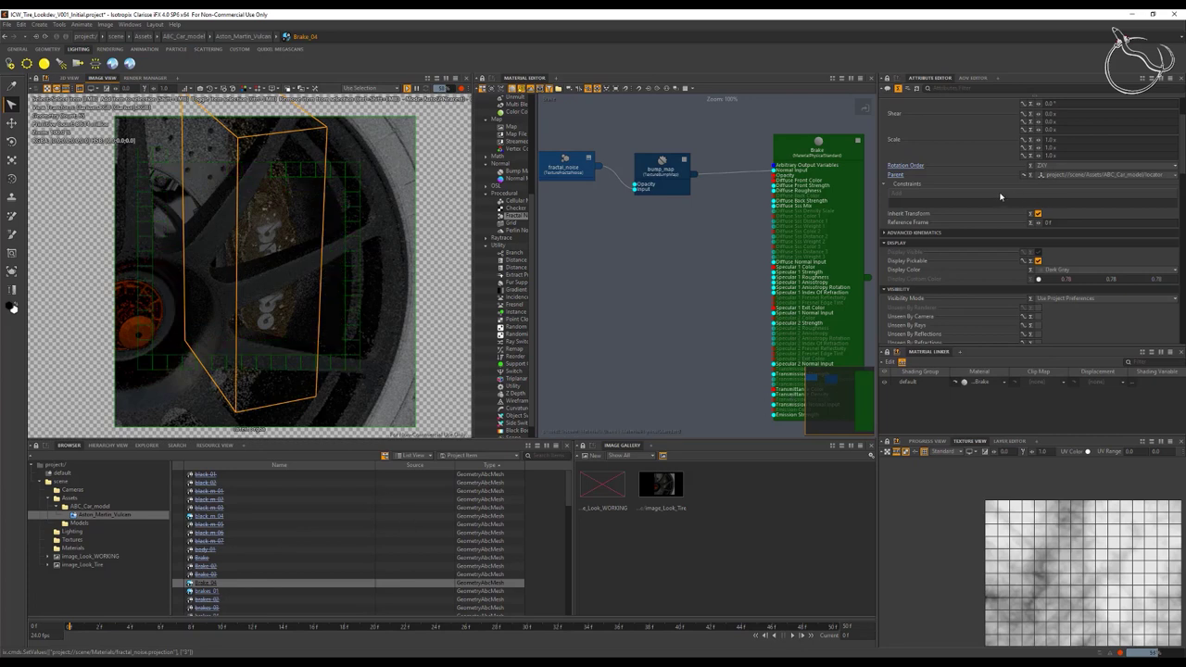
scroll(1092, 258, "down", 5)
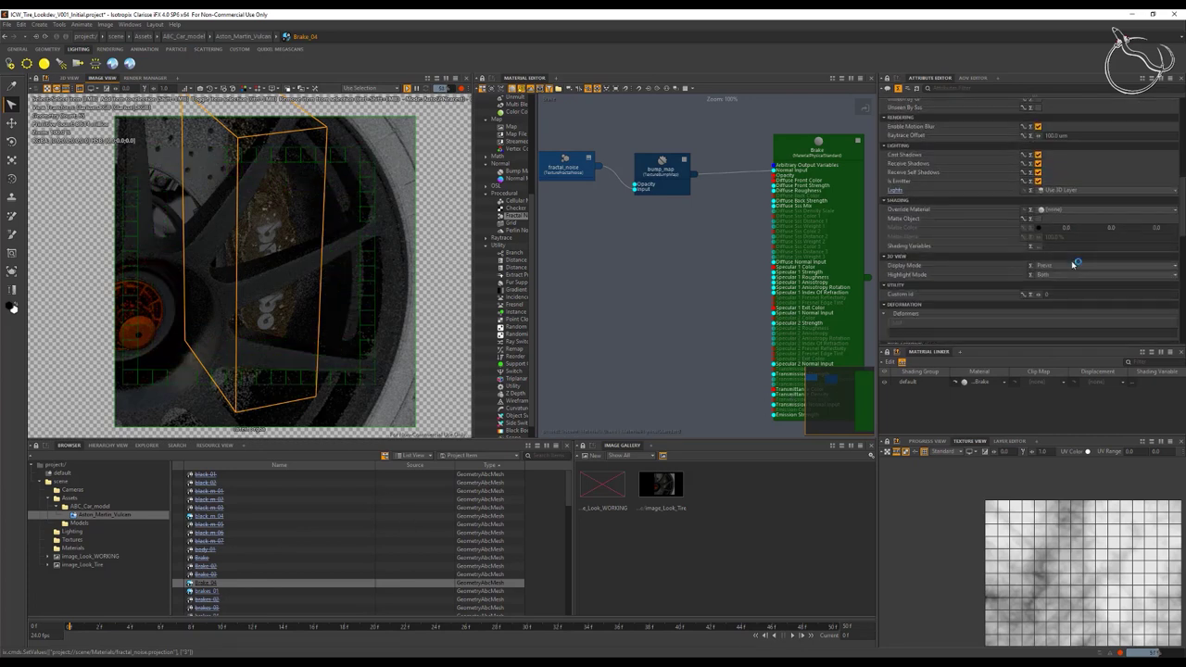
scroll(1070, 259, "up", 7)
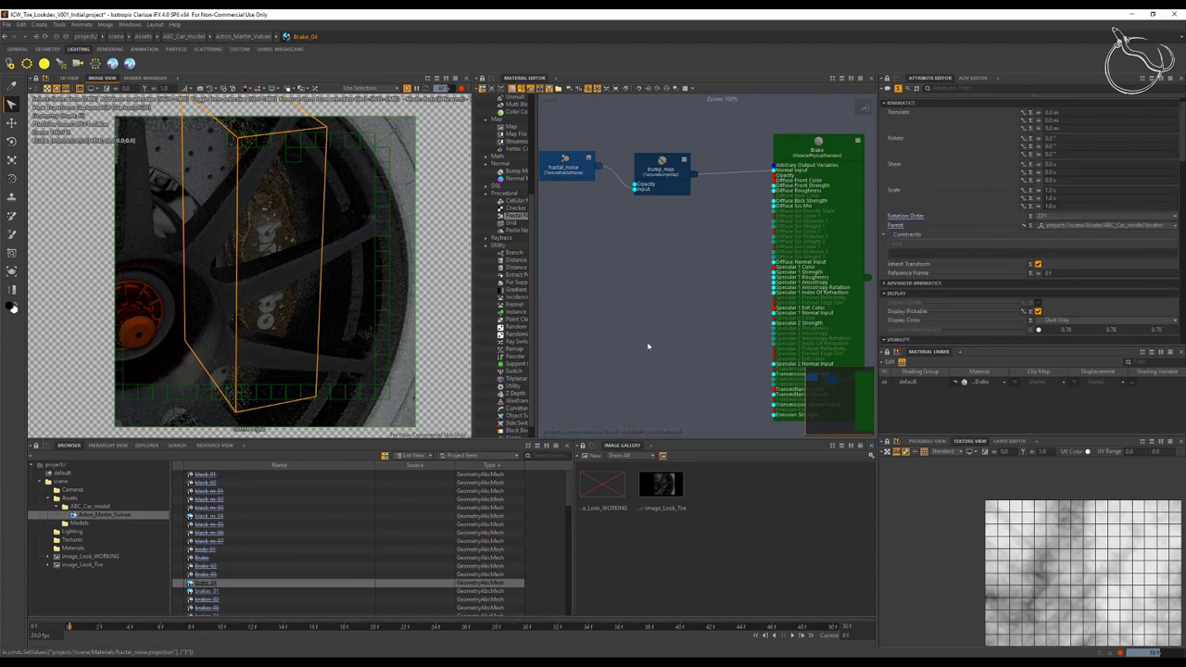
left_click(566, 167)
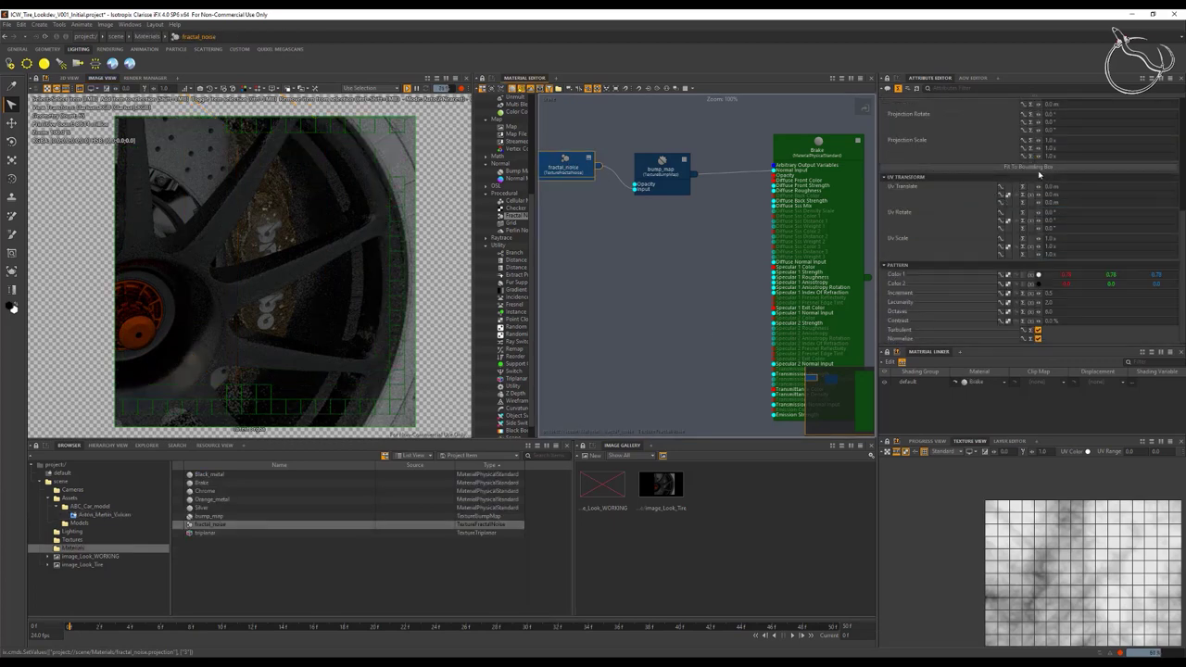
left_click(1039, 170)
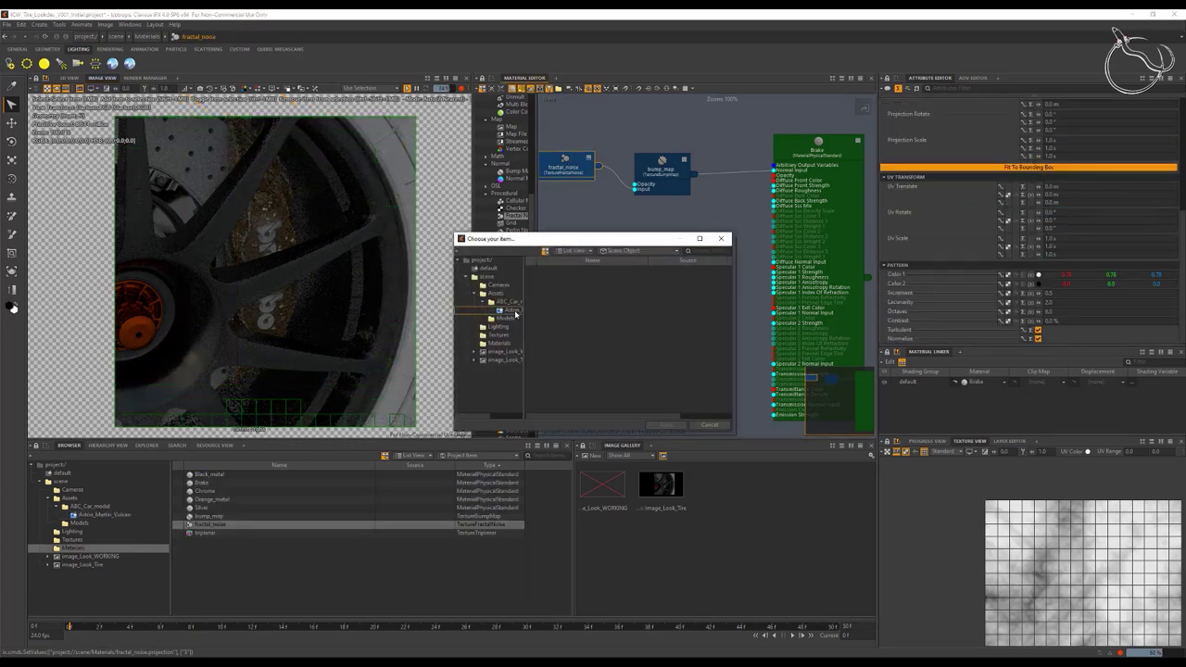
left_click(515, 312)
scroll(563, 392, "down", 3)
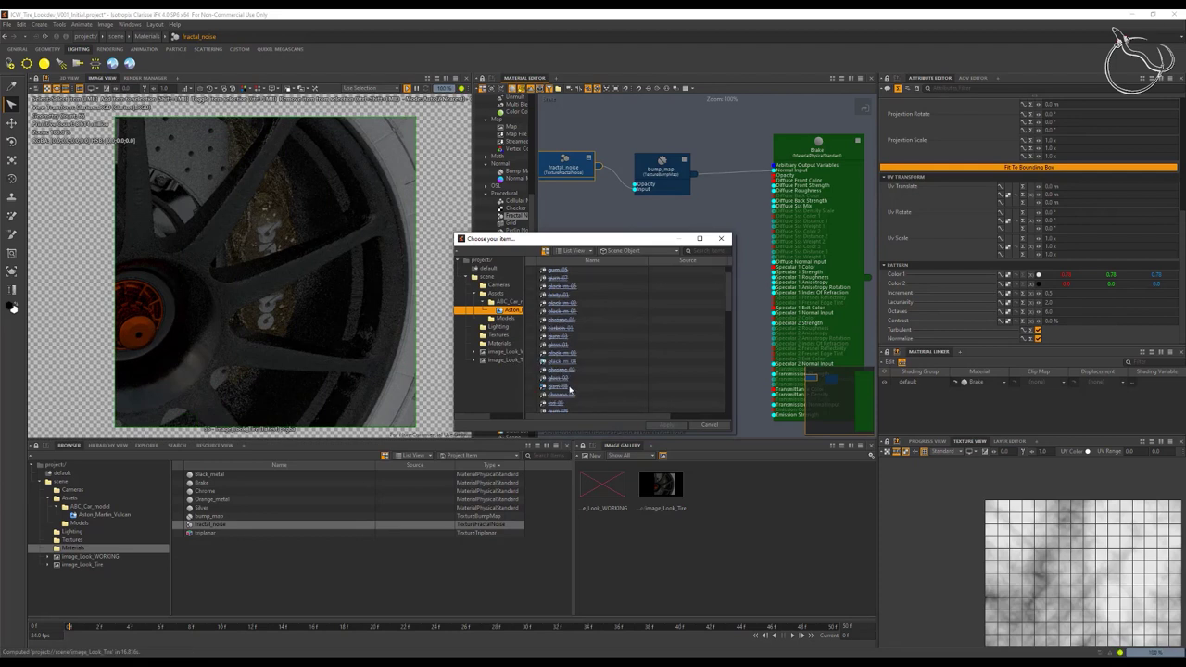
scroll(570, 395, "down", 2)
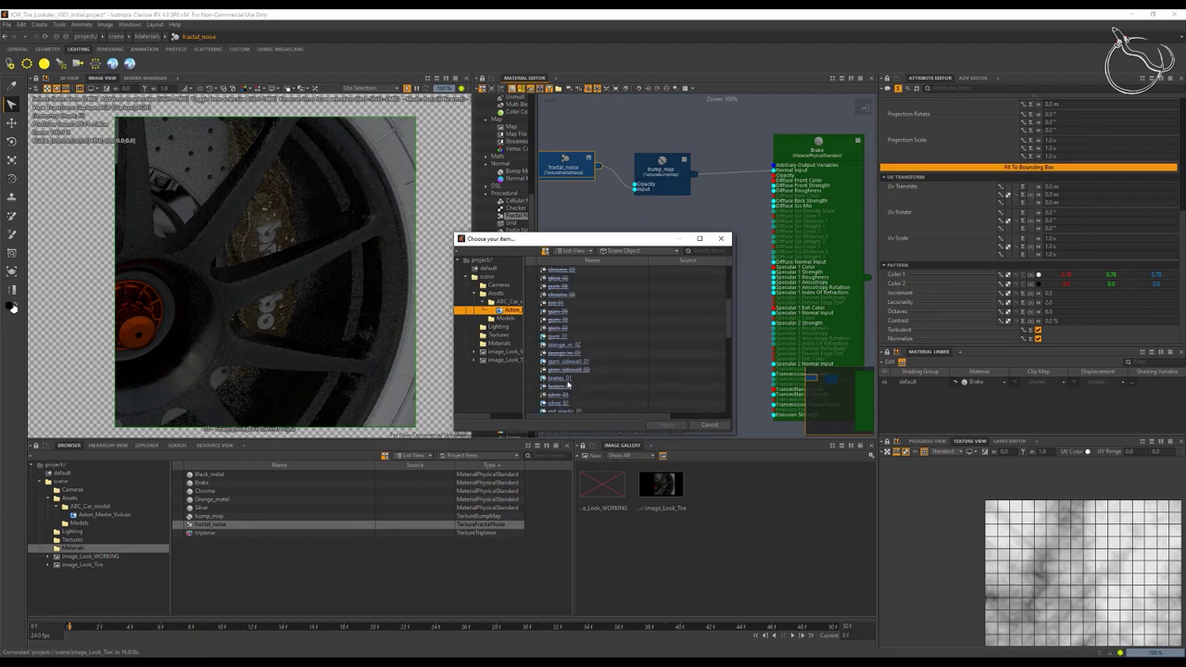
scroll(566, 406, "down", 1)
scroll(570, 396, "down", 5)
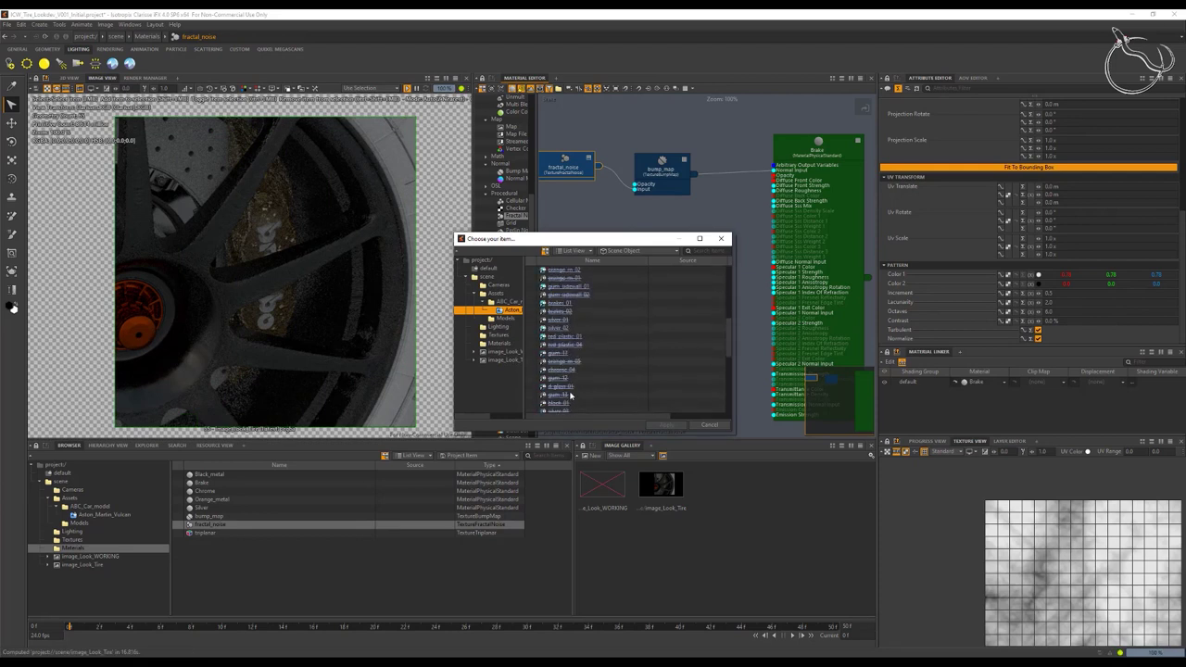
scroll(573, 395, "down", 3)
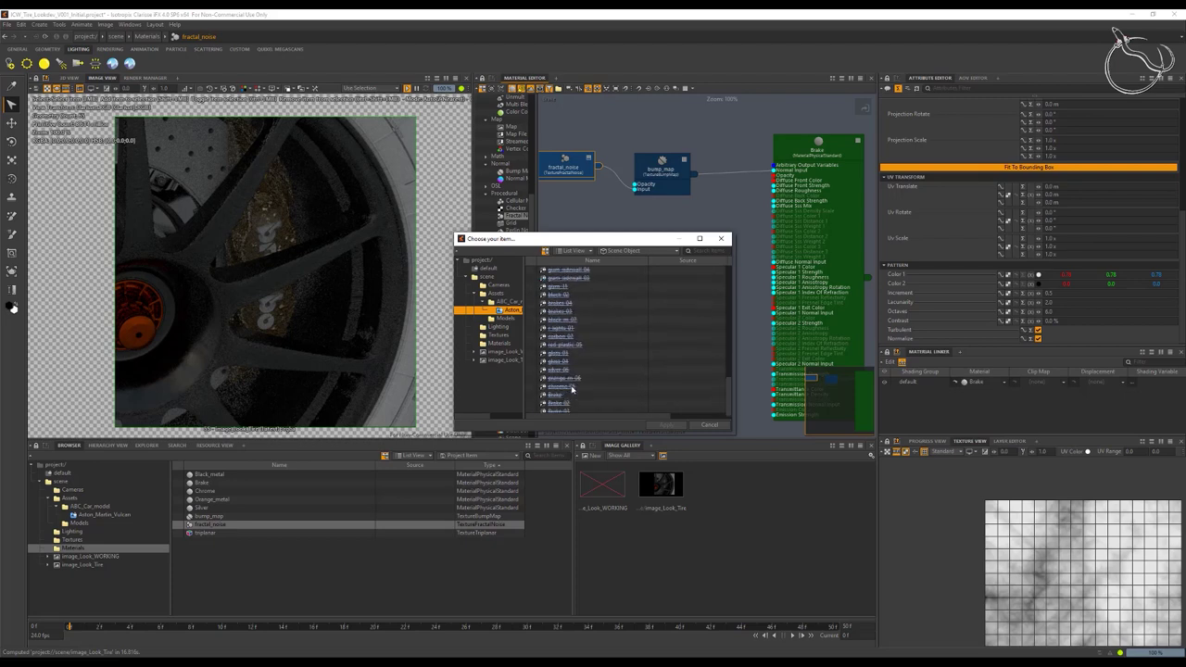
left_click(575, 405)
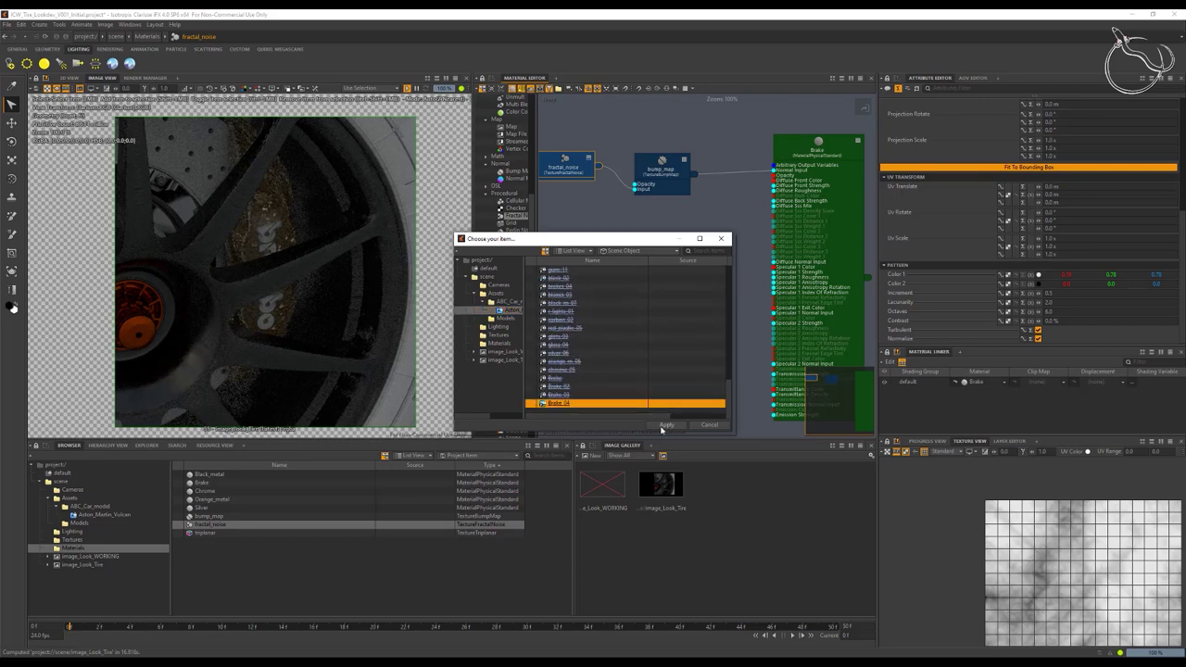
left_click(667, 425)
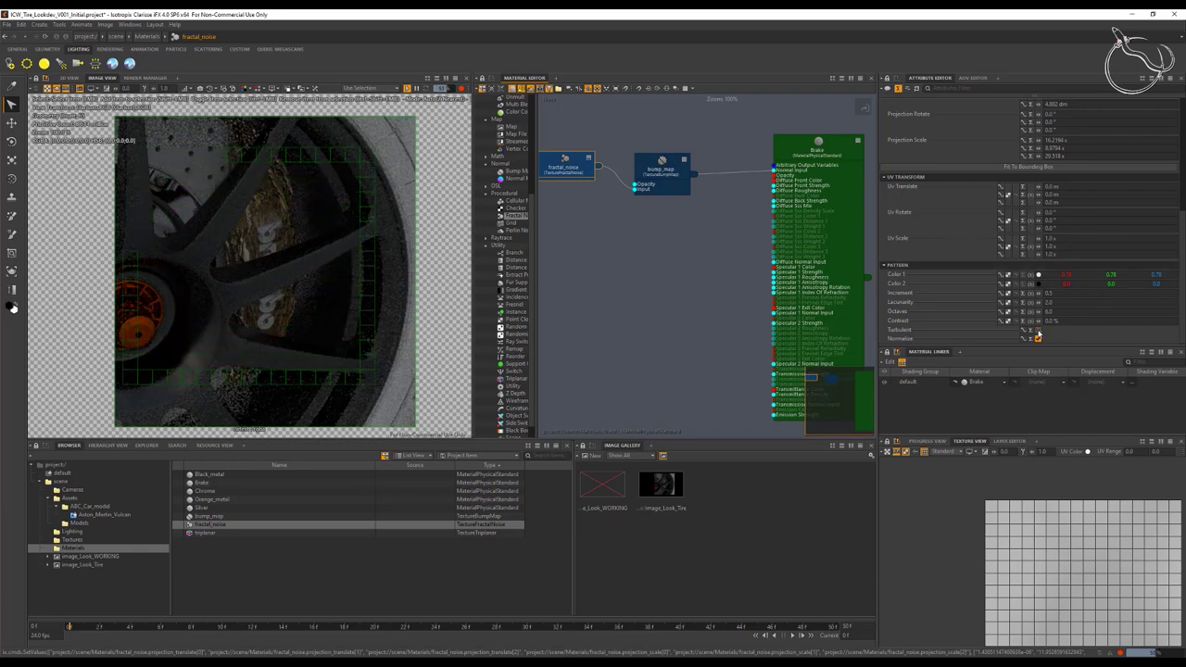
Step: Turn off Turbulent for the fractal noise and check the bump map node's settings
left_click(1038, 329)
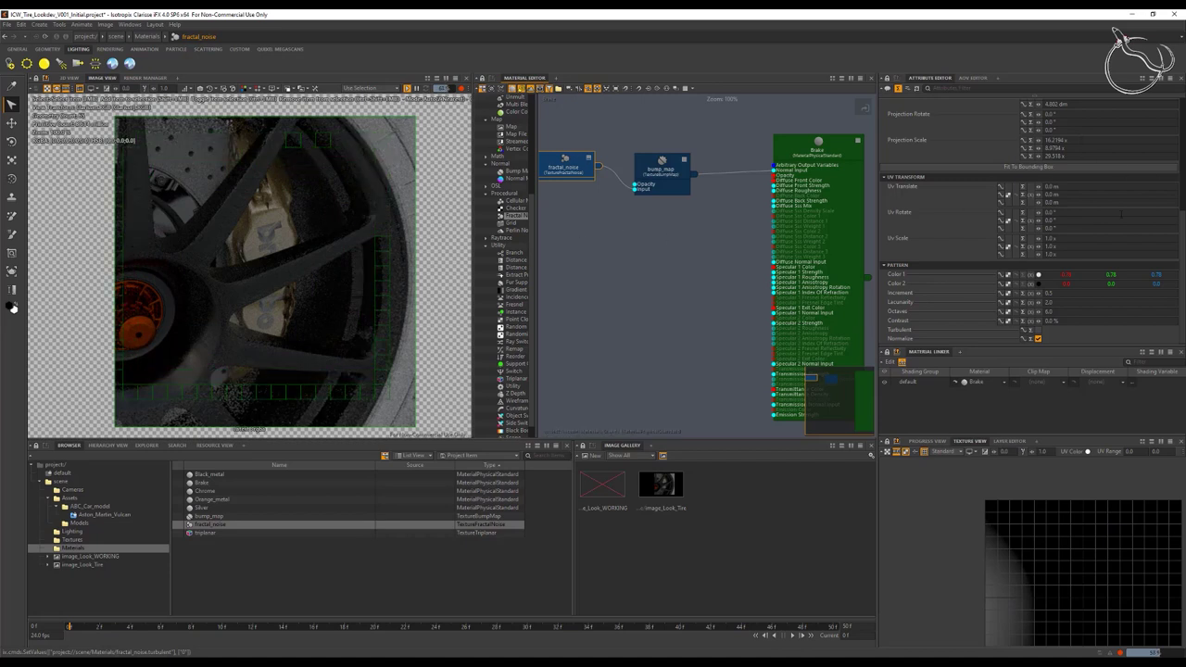
left_click(657, 177)
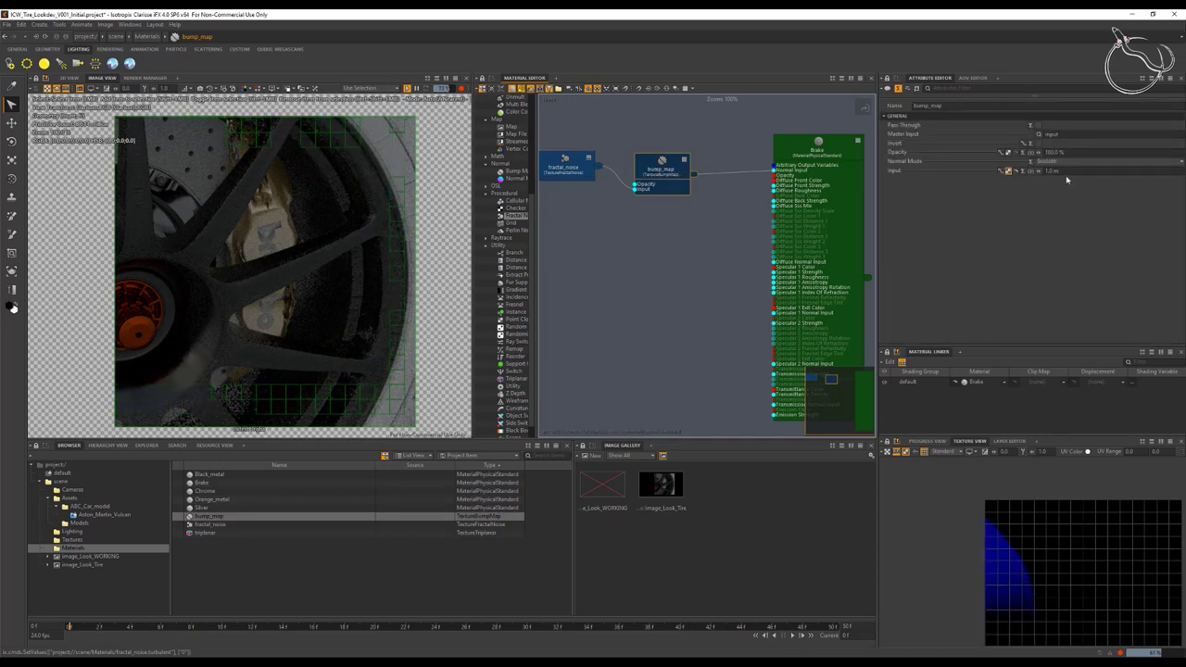
left_click(575, 173)
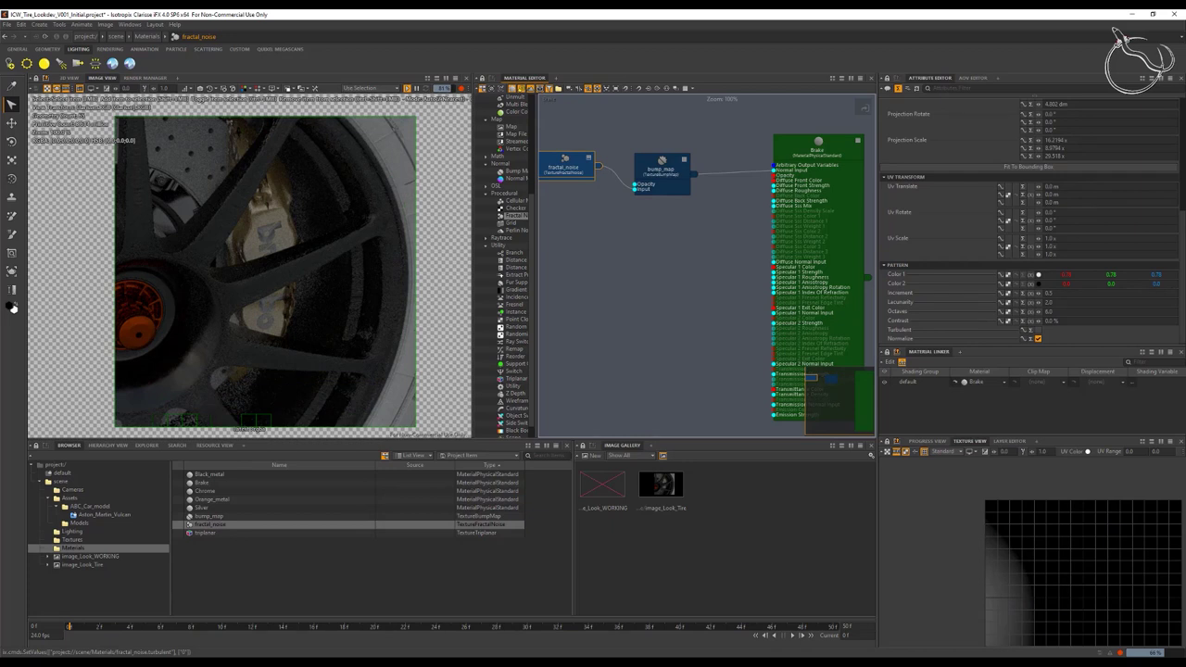
Step: Set the fractal noise texture's three UV Scale values to 0.0015, 0.03 and 0.2
double_click(1066, 238)
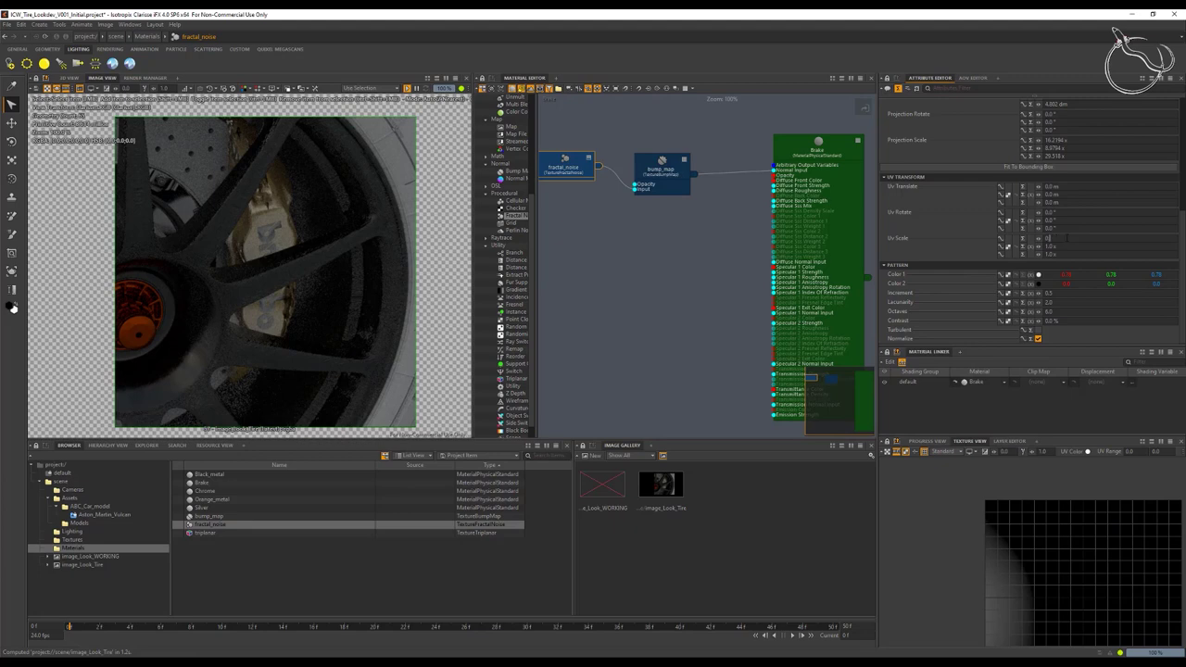
type("0.0073")
key("Tab")
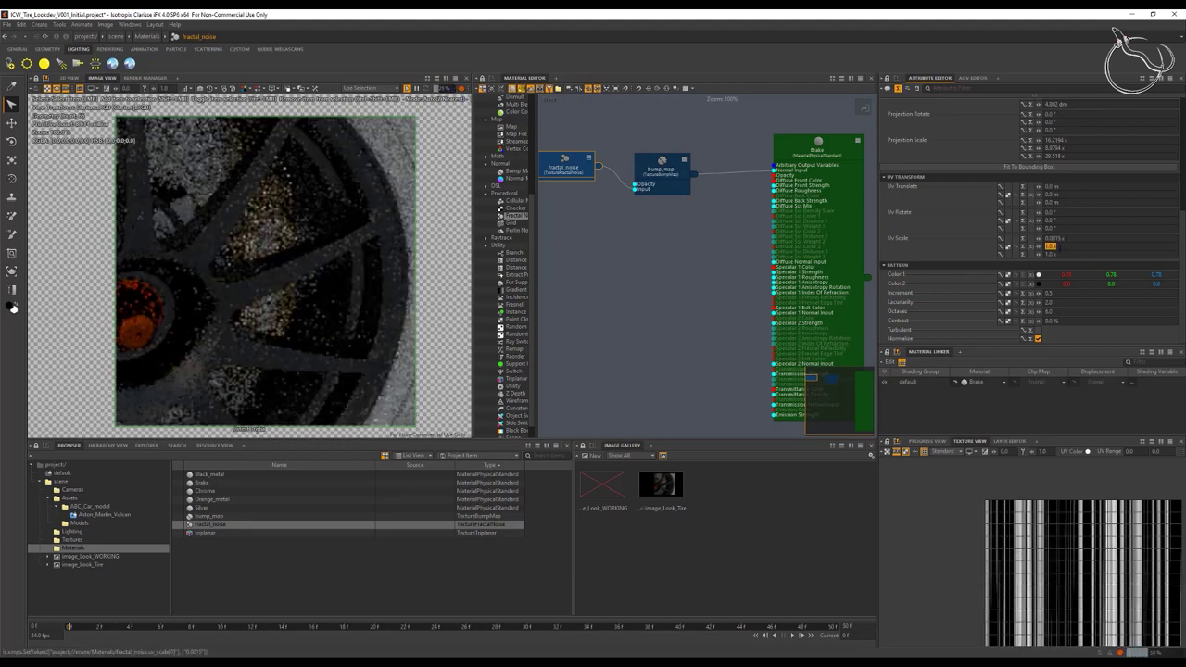
type("0.03")
key("Tab")
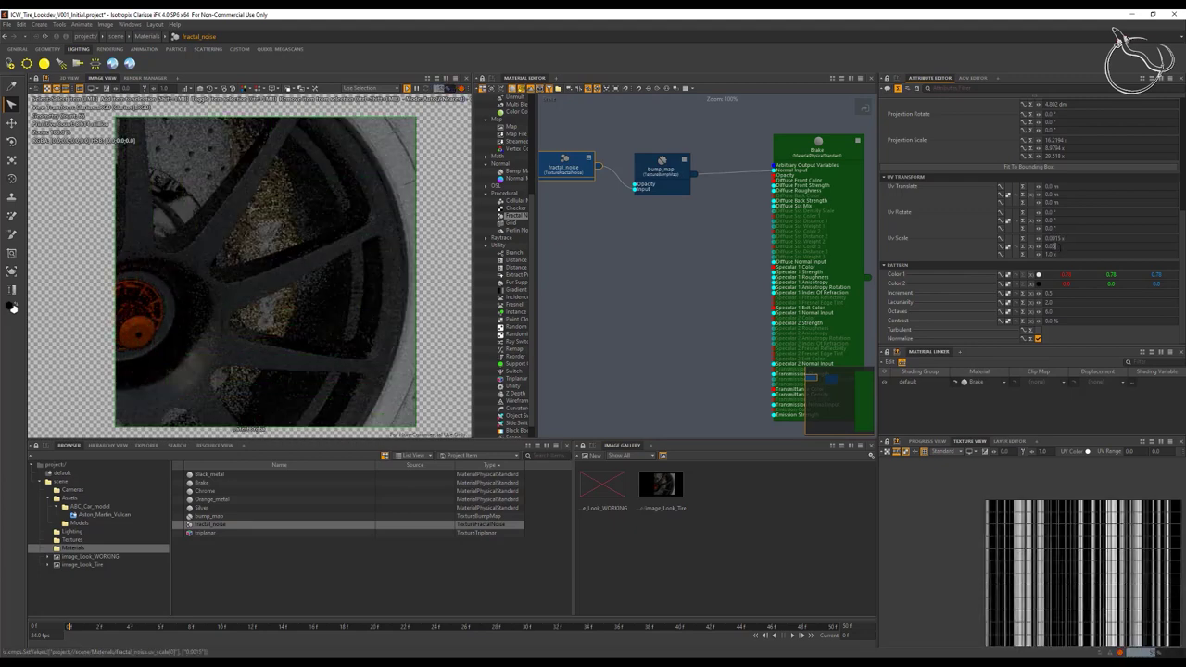
type("0.")
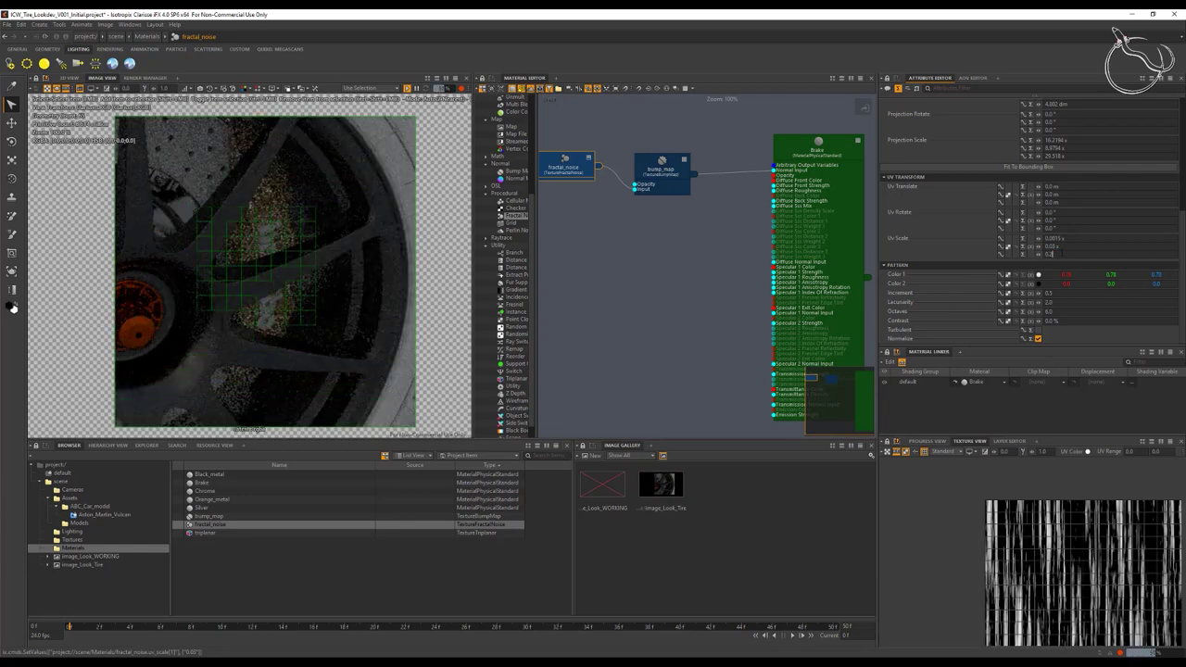
type("2")
key("Tab")
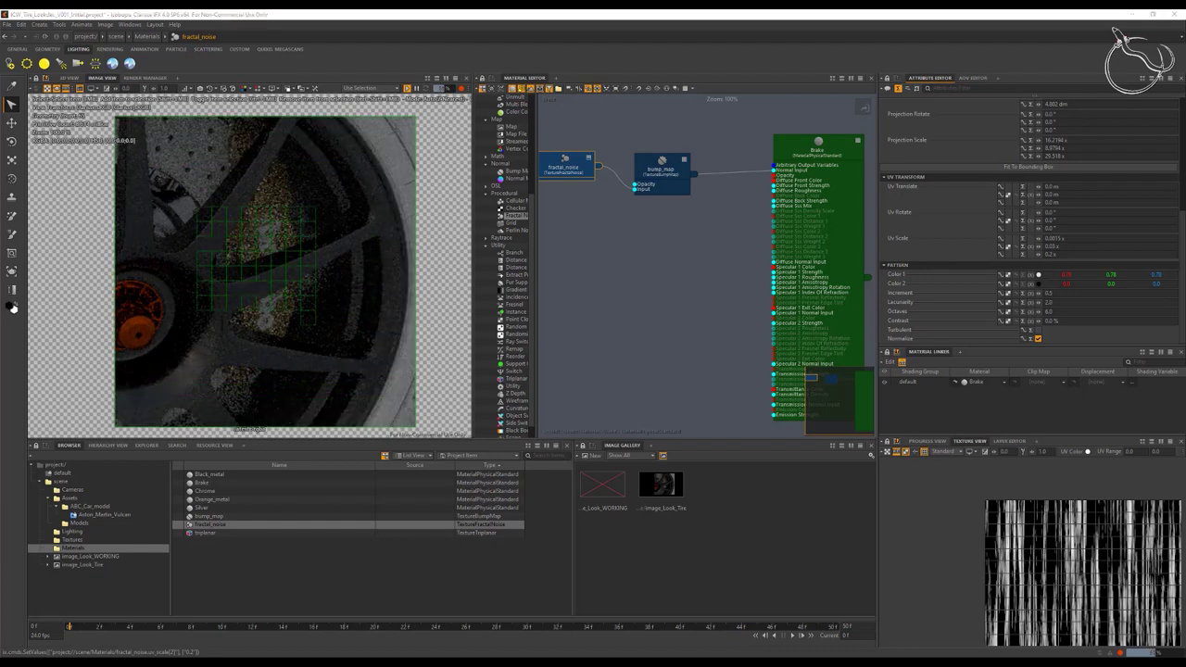
Step: Lower the bump map node's Input in stages, settling on 70 um
left_click(669, 174)
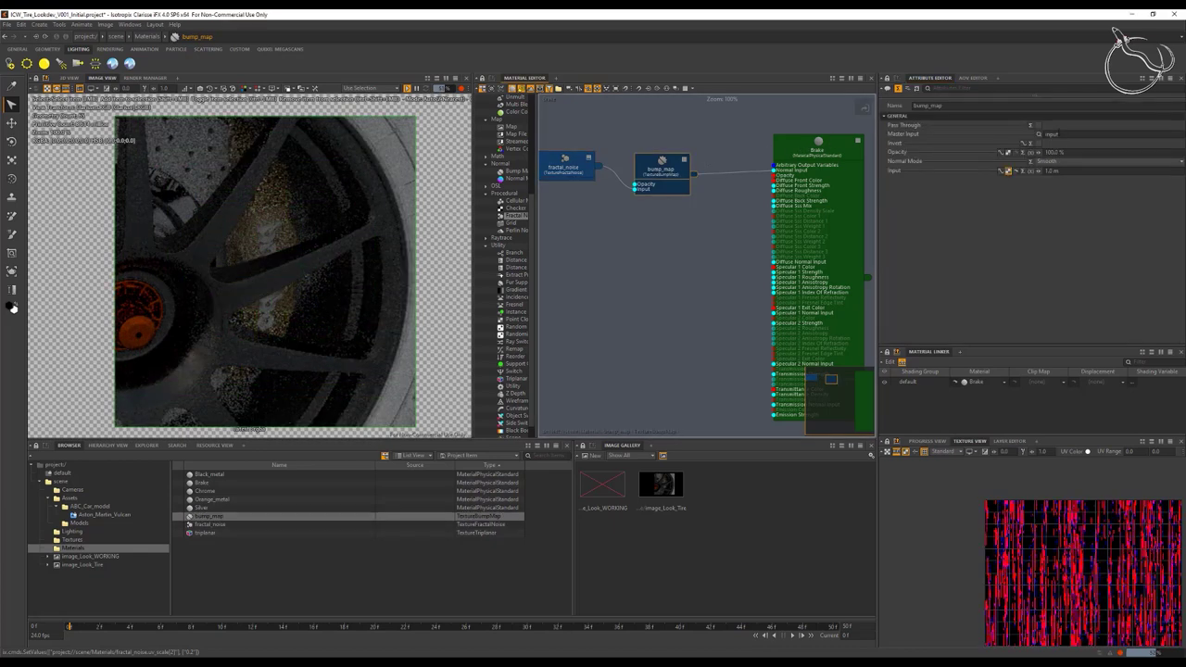
left_click_drag(1065, 170, 919, 161)
type("0.0")
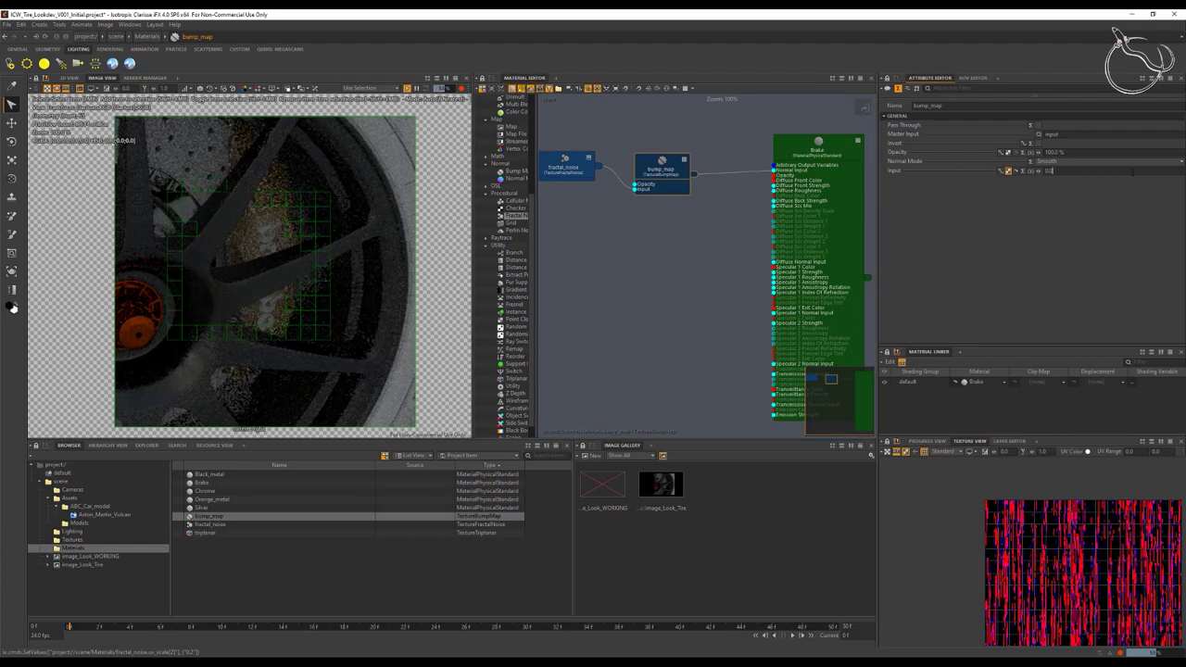
type("1")
key("Return")
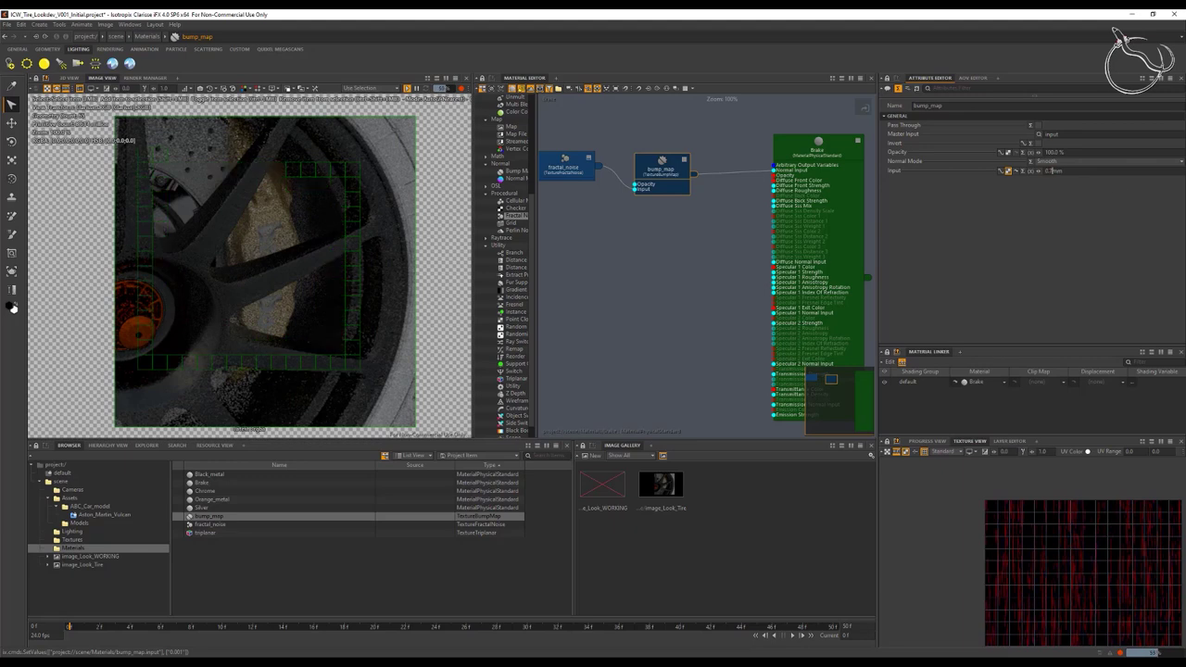
key("Return")
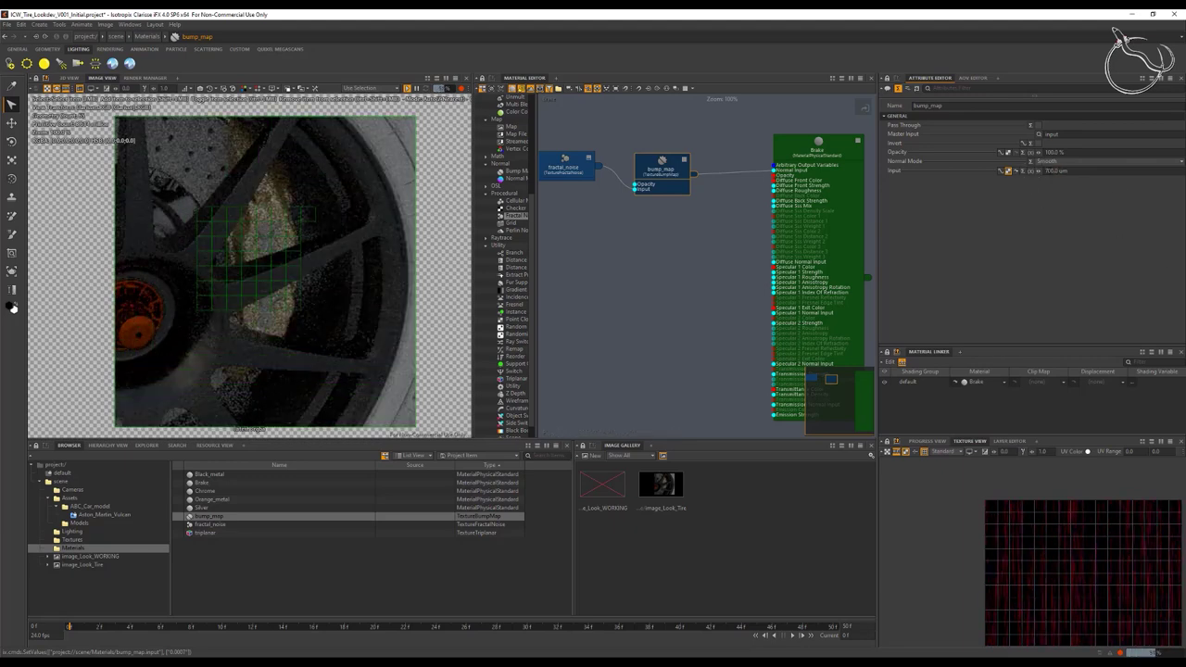
key("Return")
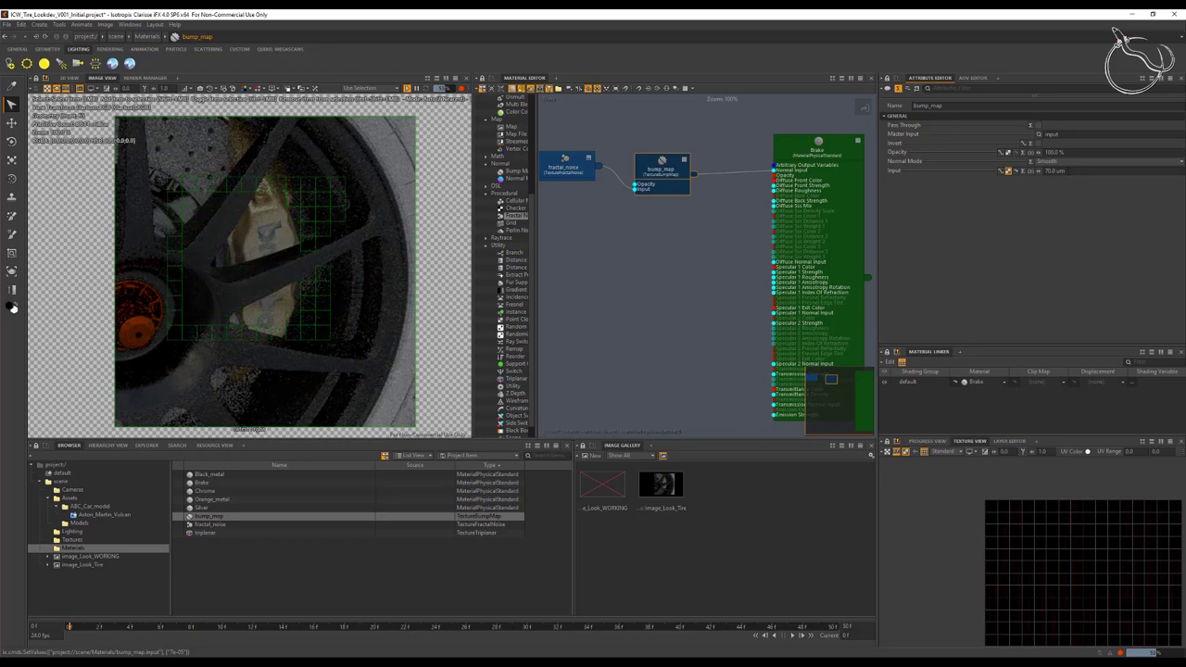
Step: Set the fractal noise texture's three UV Scale values to 0.003, 0.06 and 0.4
left_click(557, 163)
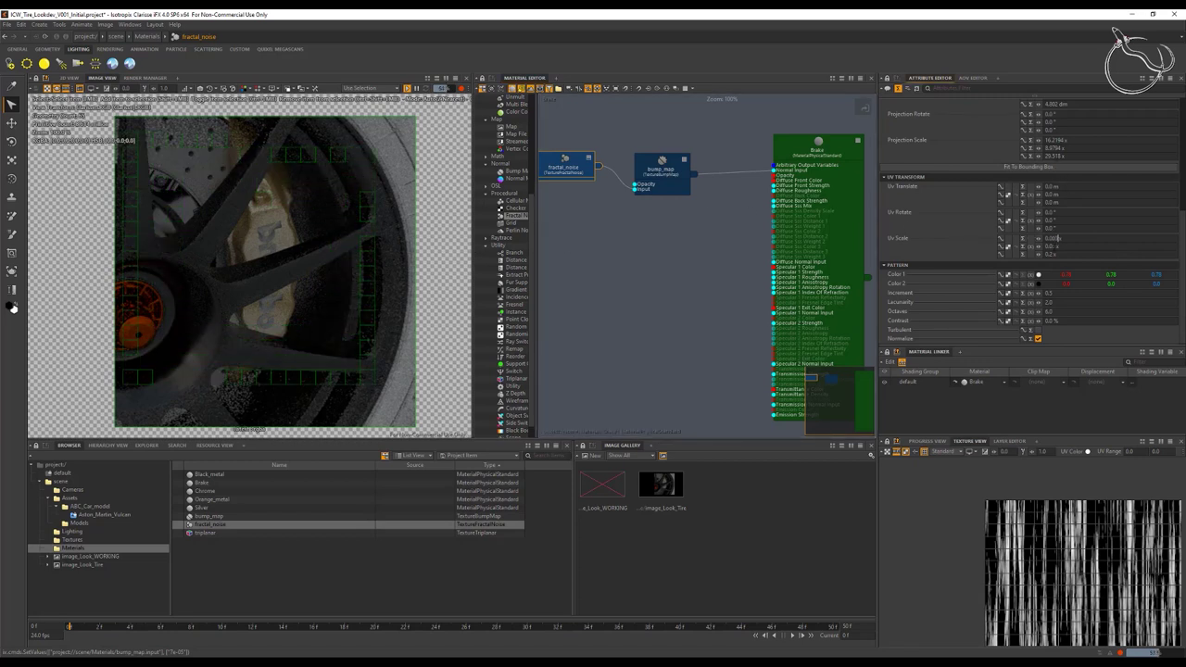
key("Tab")
type("0.06")
key("Tab")
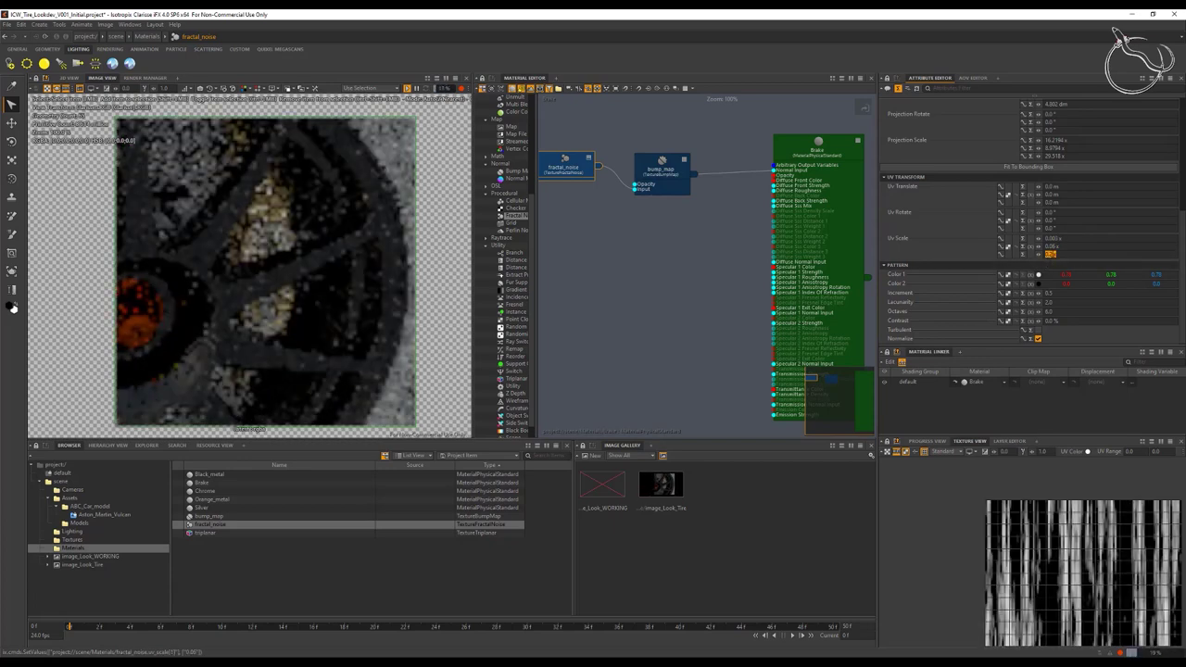
type("0.4")
key("Return")
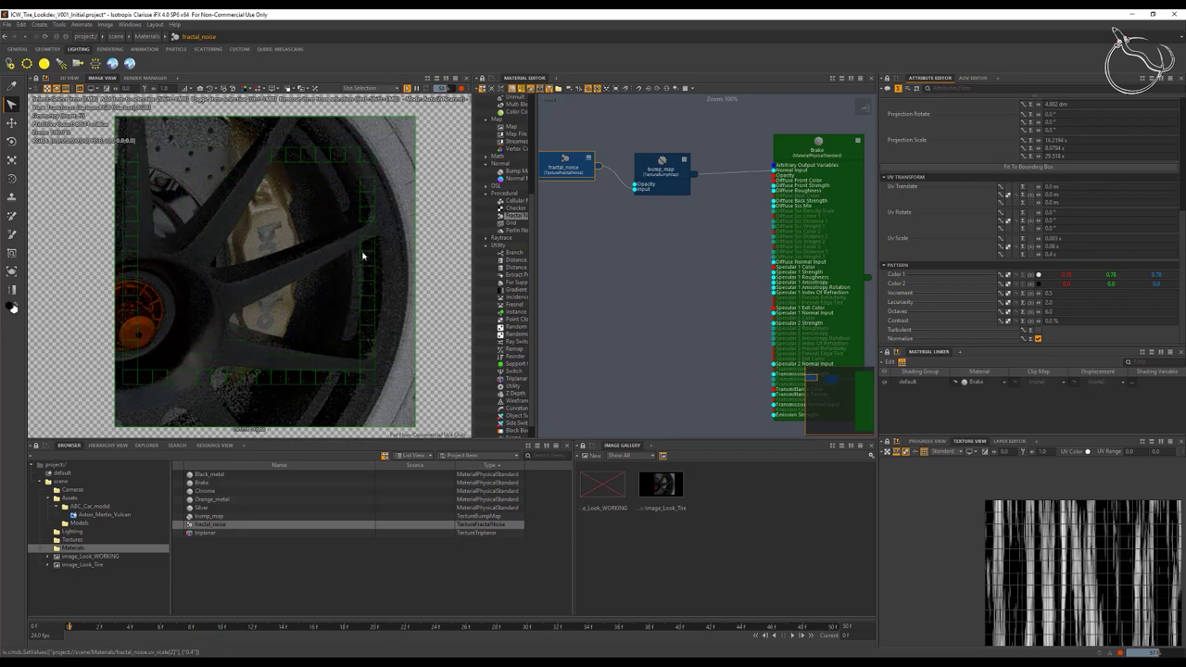
Step: Select red_plastic_01 on the brake caliper and set its Smoothing Mode to Use Smoothing Angle with an angle of 45 degrees
left_click(265, 233)
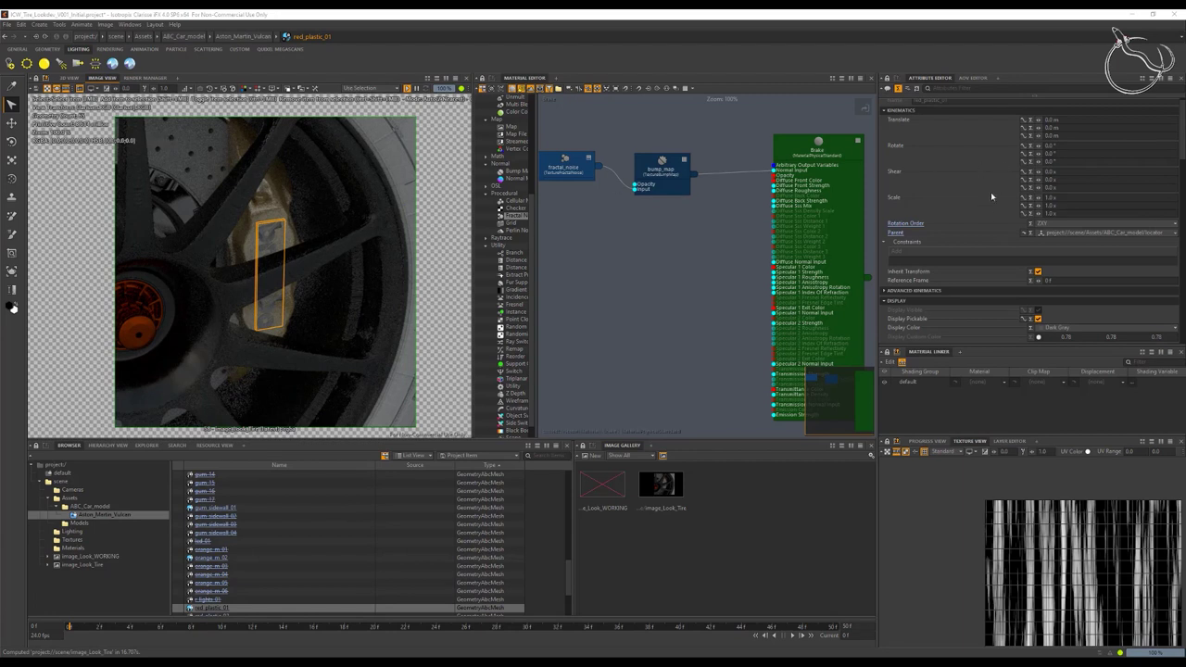
scroll(1032, 214, "down", 5)
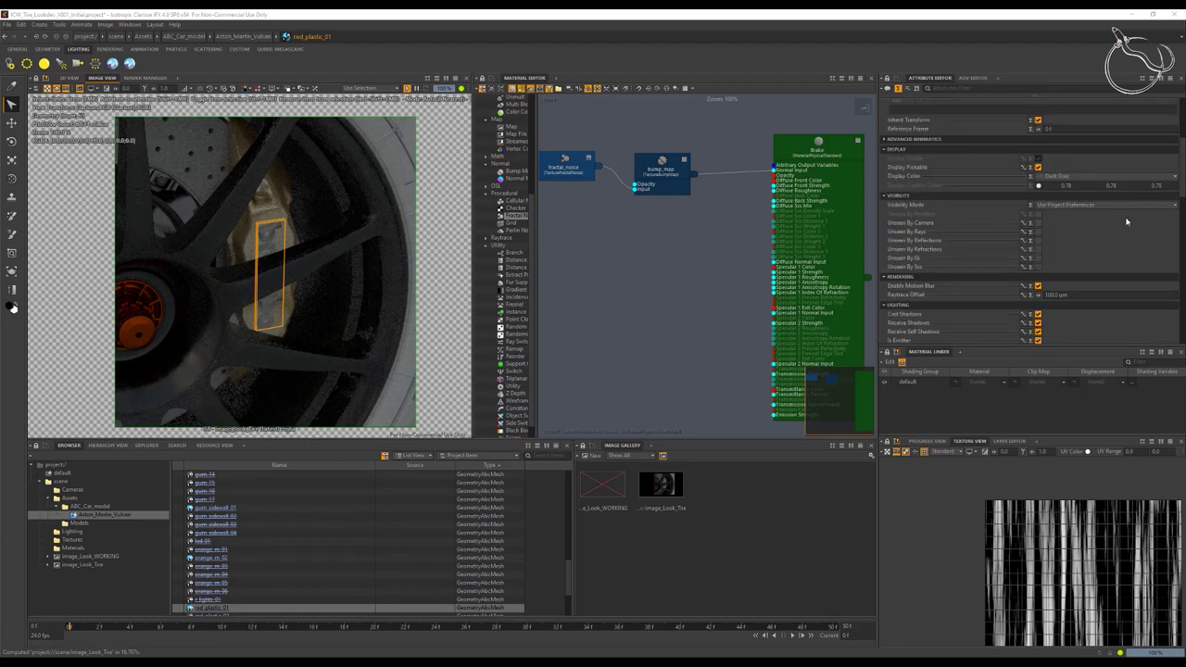
scroll(1127, 222, "down", 7)
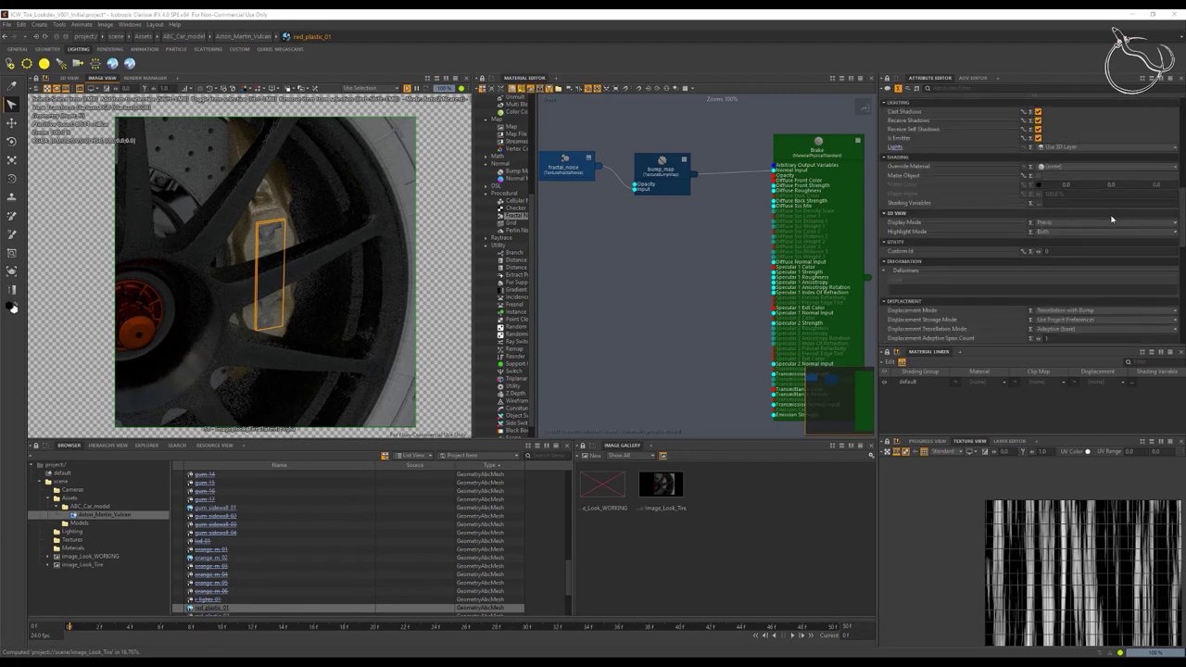
scroll(1059, 182, "down", 3)
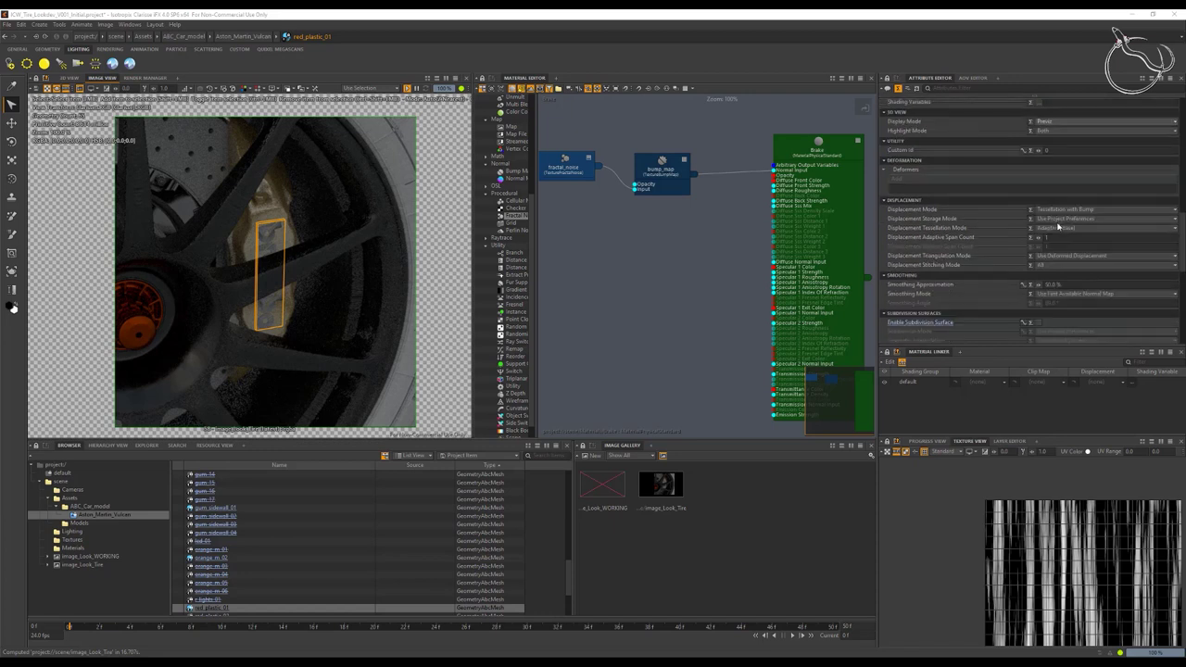
key("ctrl+s")
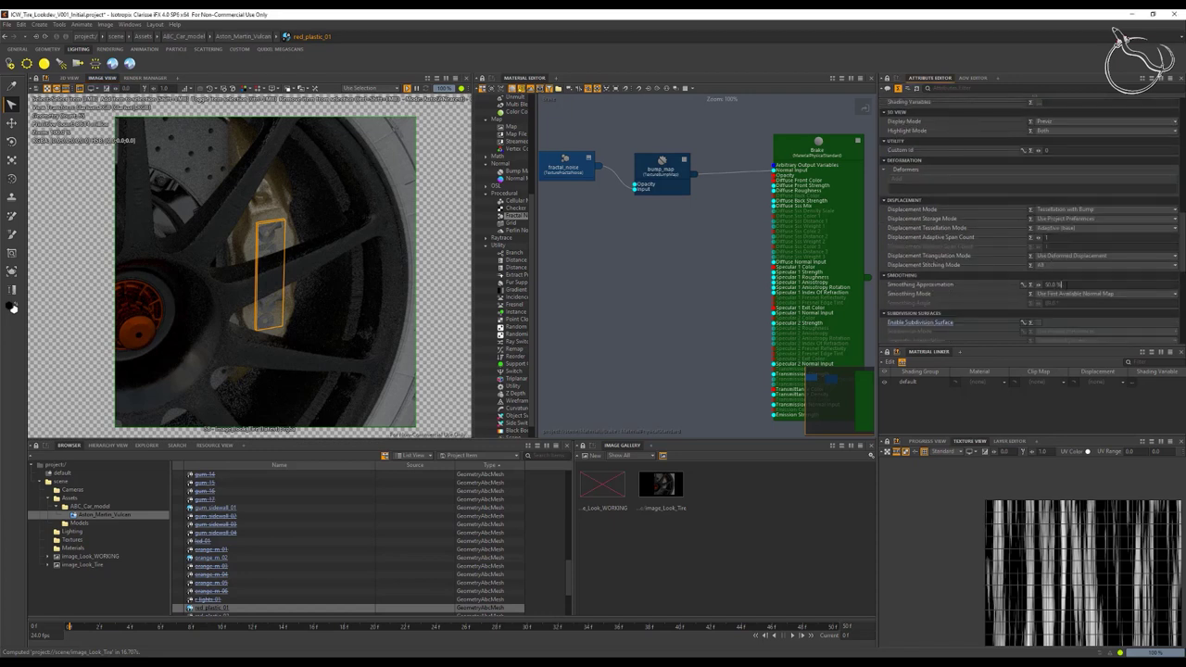
left_click(1103, 294)
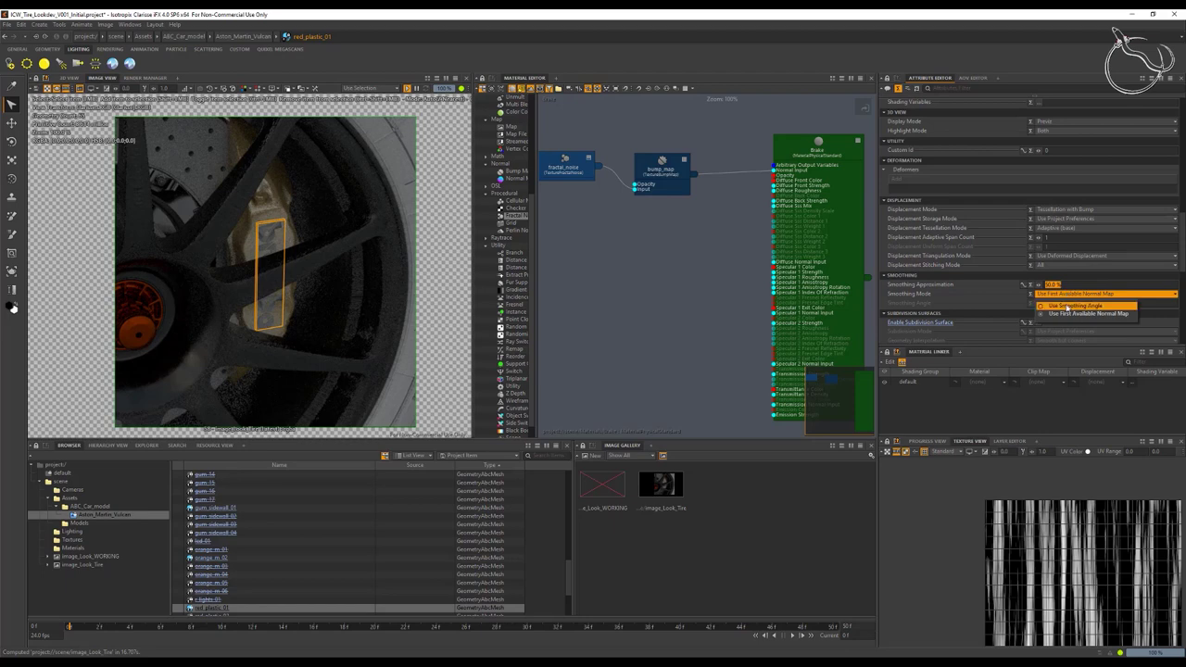
left_click(1079, 304)
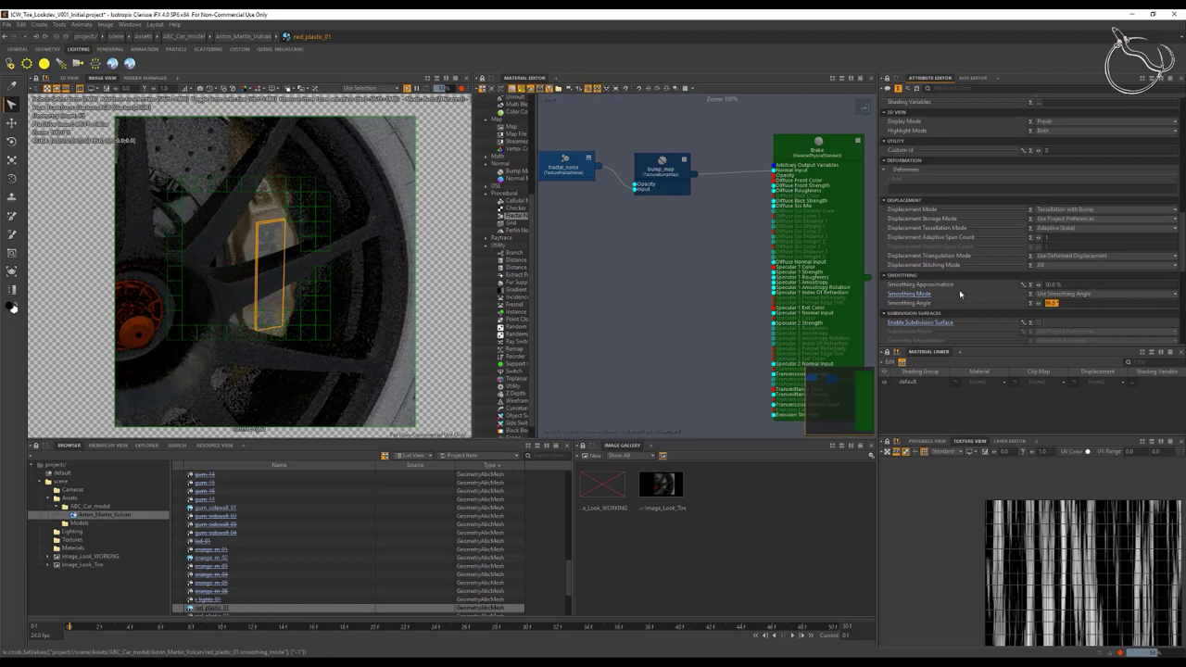
type("45")
key("Tab")
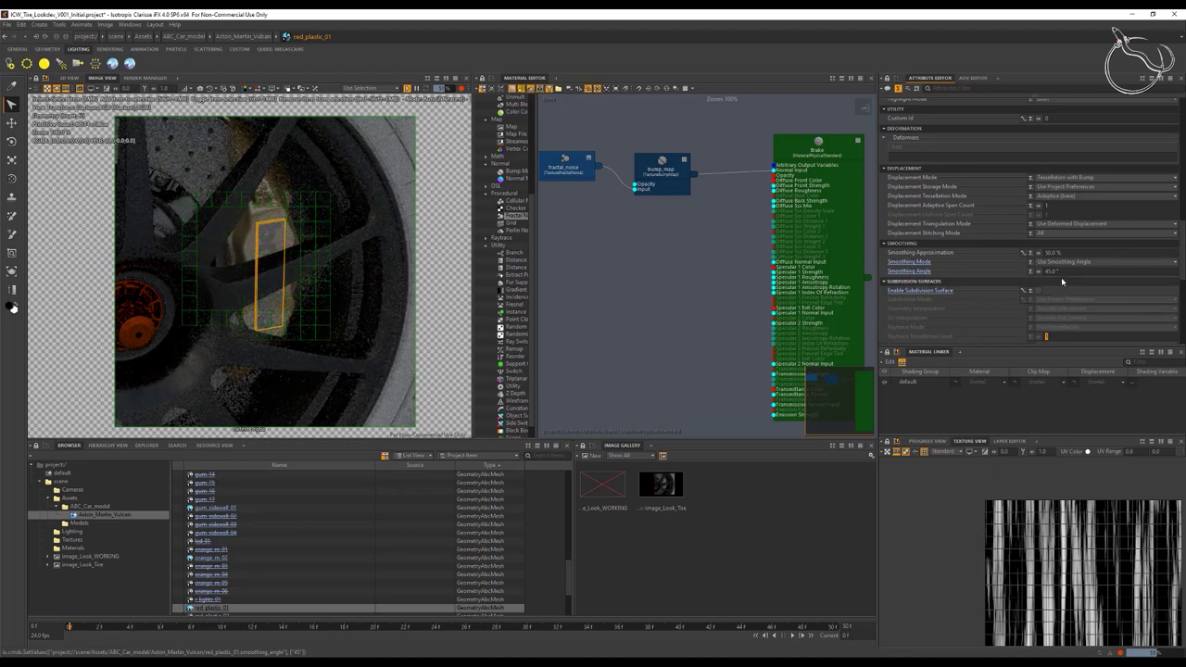
Step: Try a Smoothing Angle of 90 degrees on red_plastic_01 and settle on 80 degrees
left_click(1053, 272)
type("90")
key("Tab")
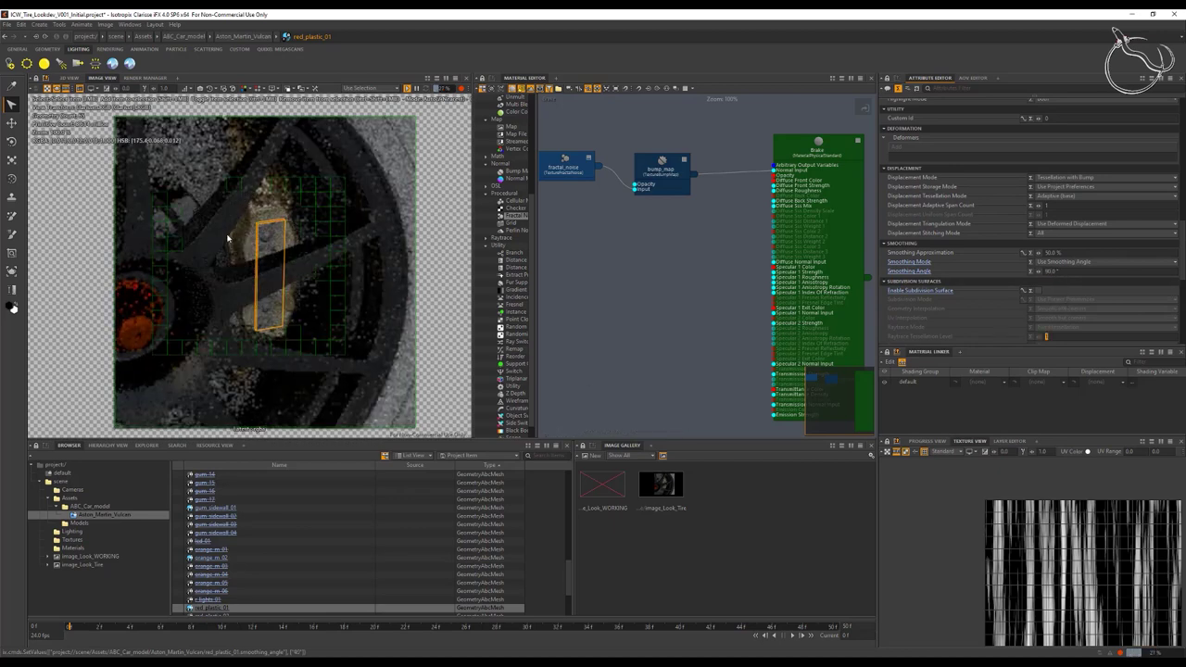
left_click(1053, 271)
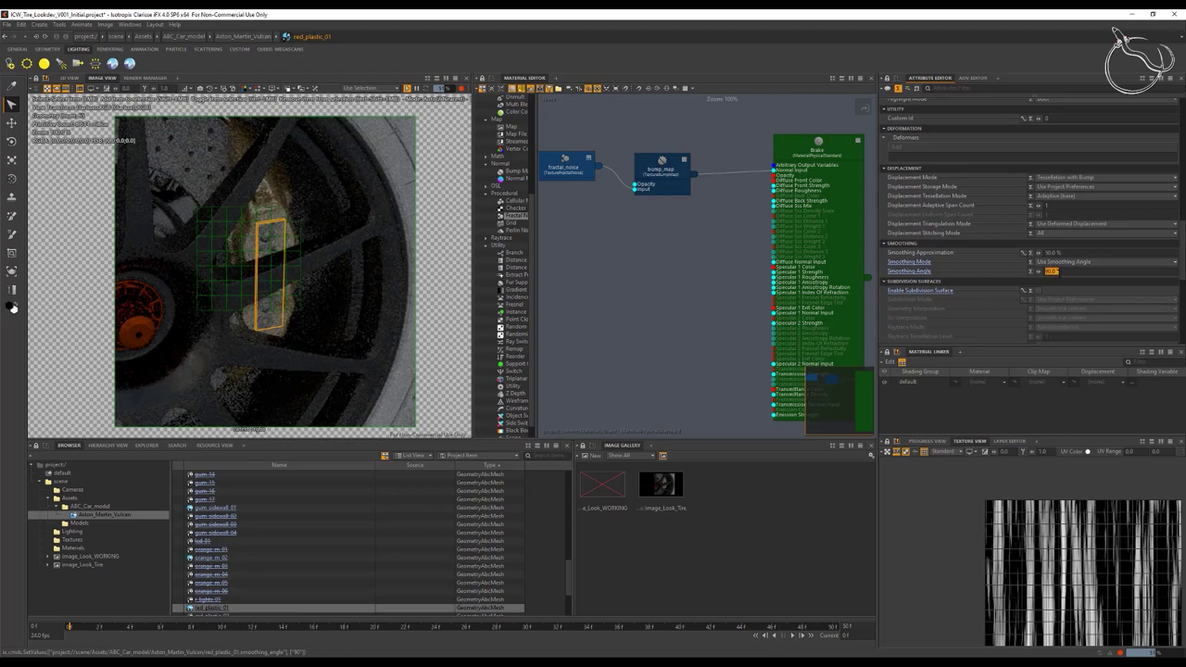
key("Tab")
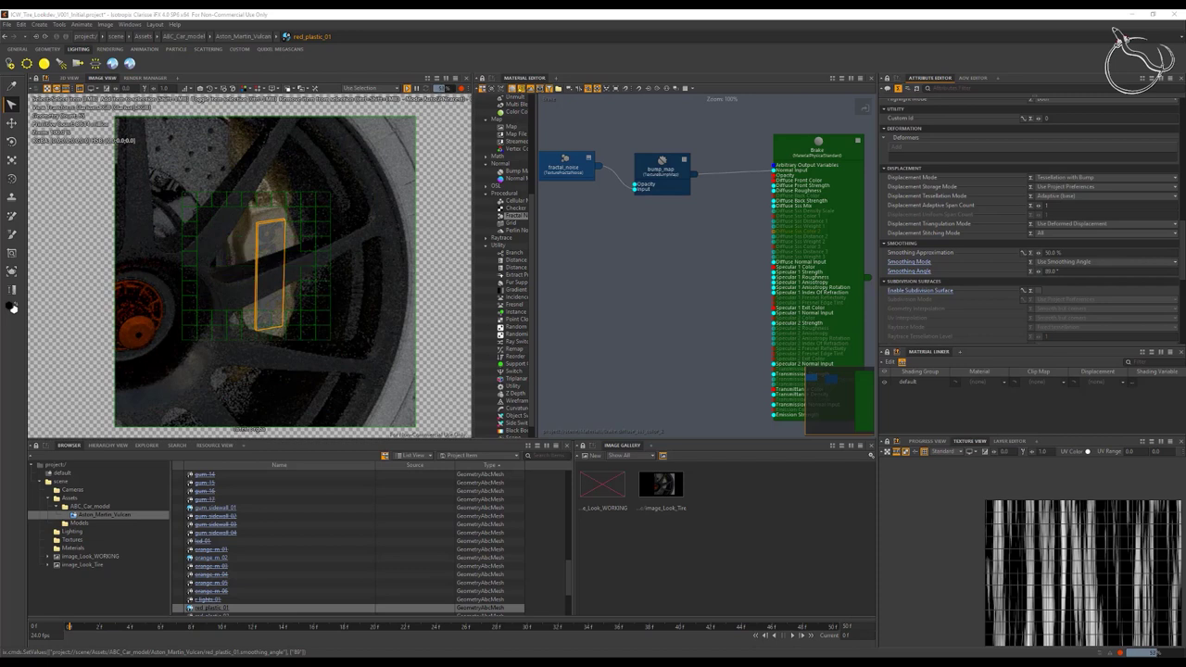
Step: Create a new standard physical material named Red in the Materials folder and assign it to red_plastic_01
left_click(1003, 382)
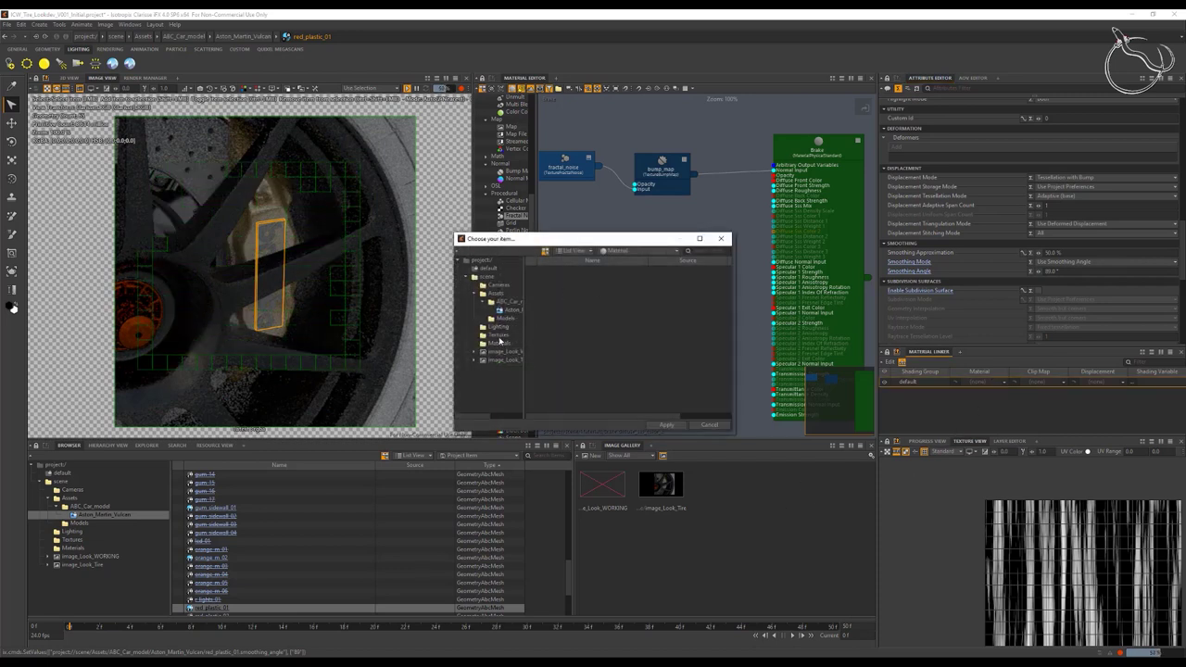
left_click(503, 343)
right_click(551, 339)
mouse_move(648, 347)
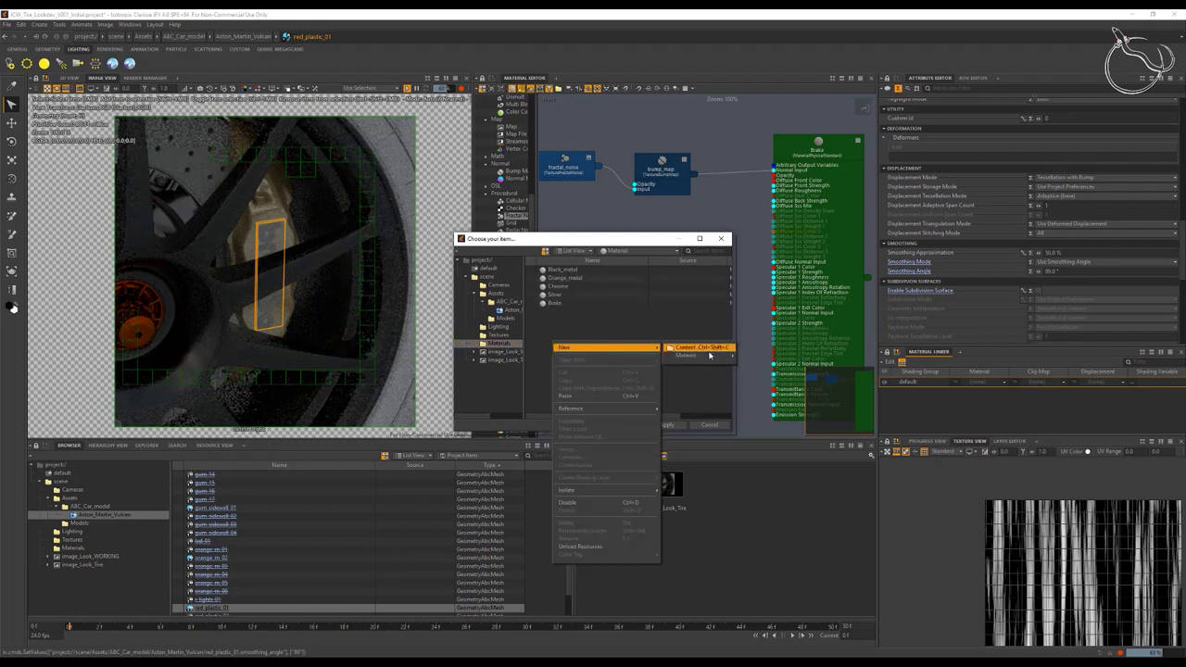
mouse_move(711, 361)
left_click(762, 460)
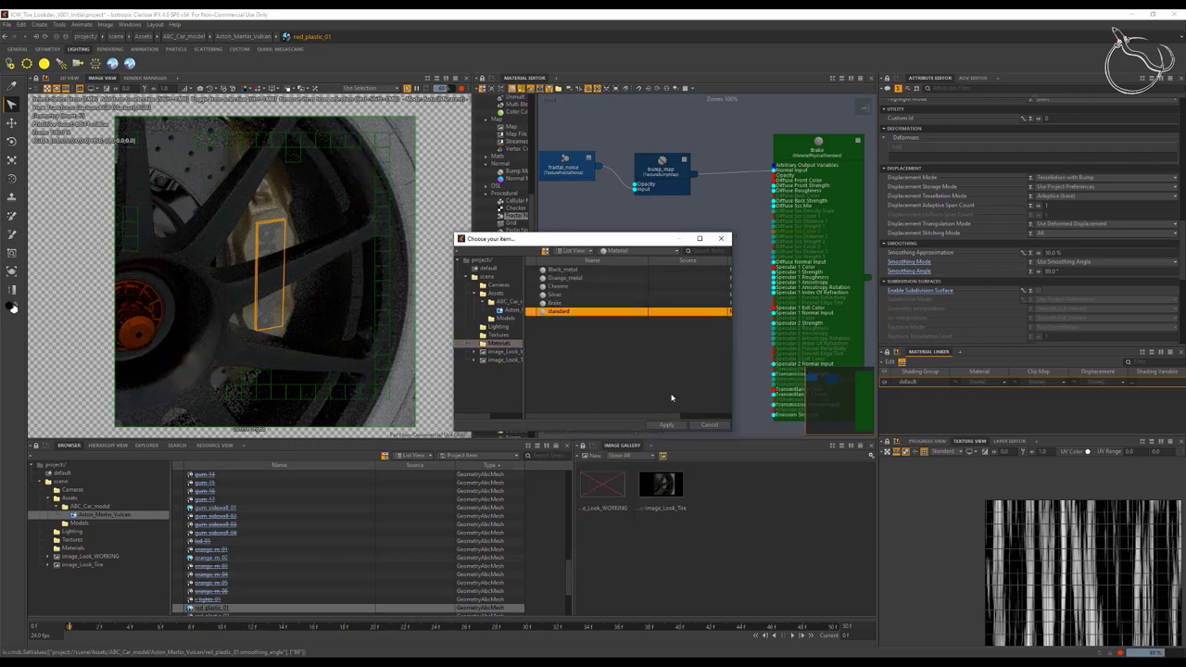
type("Bla")
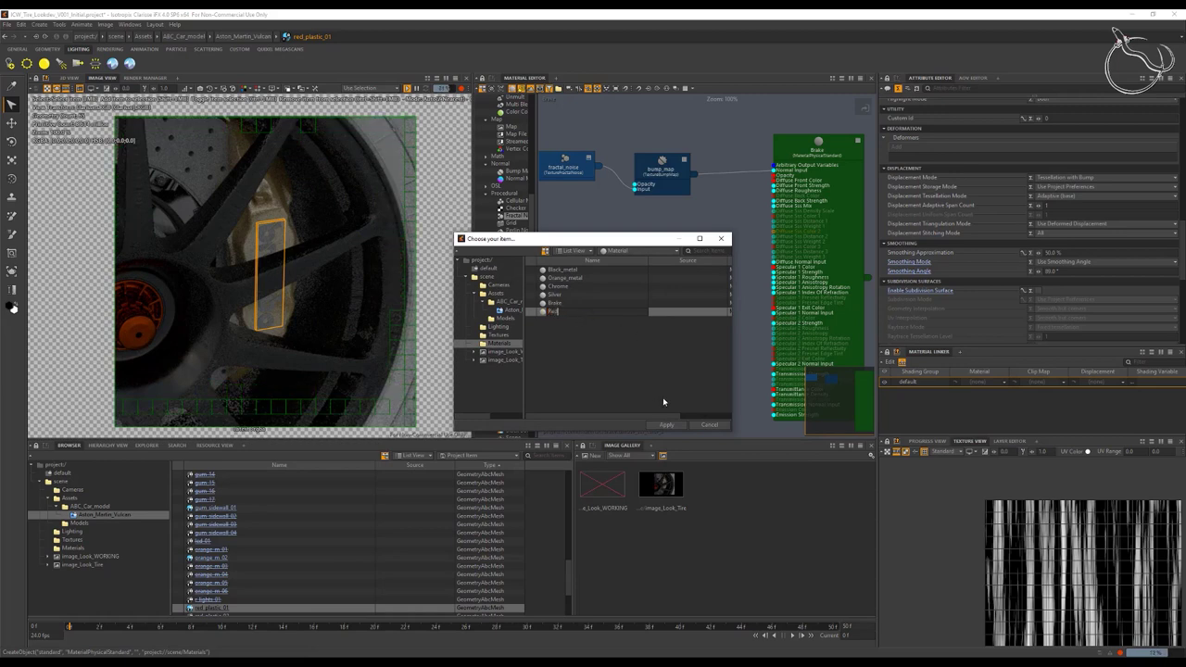
key("Return")
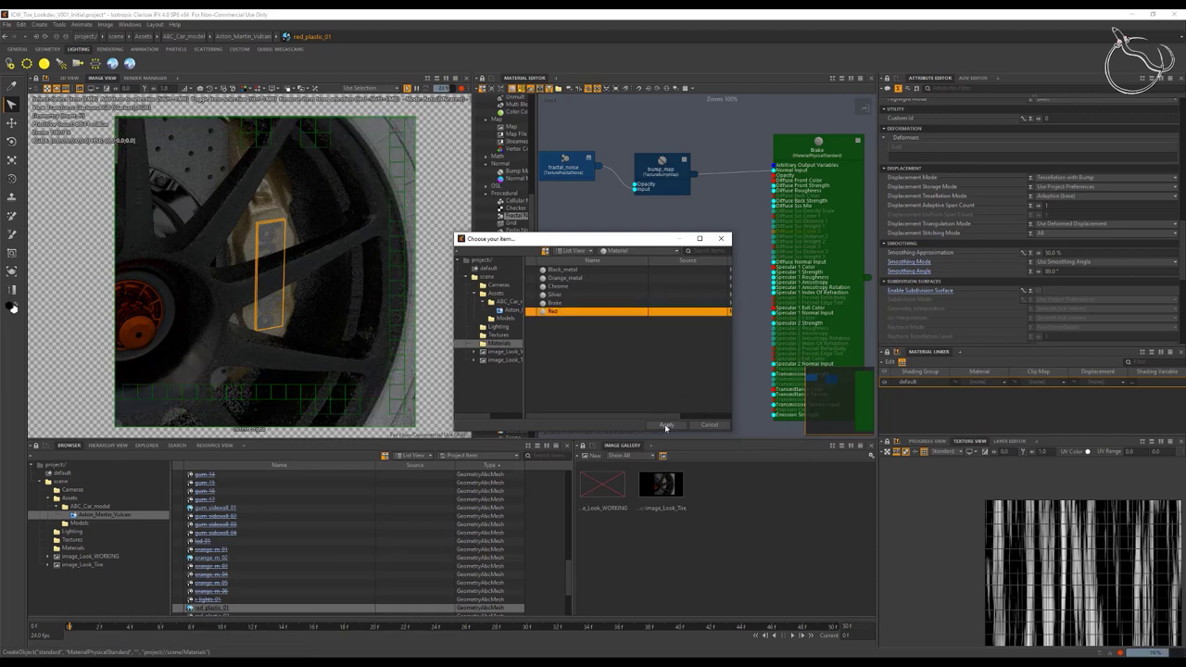
left_click(665, 425)
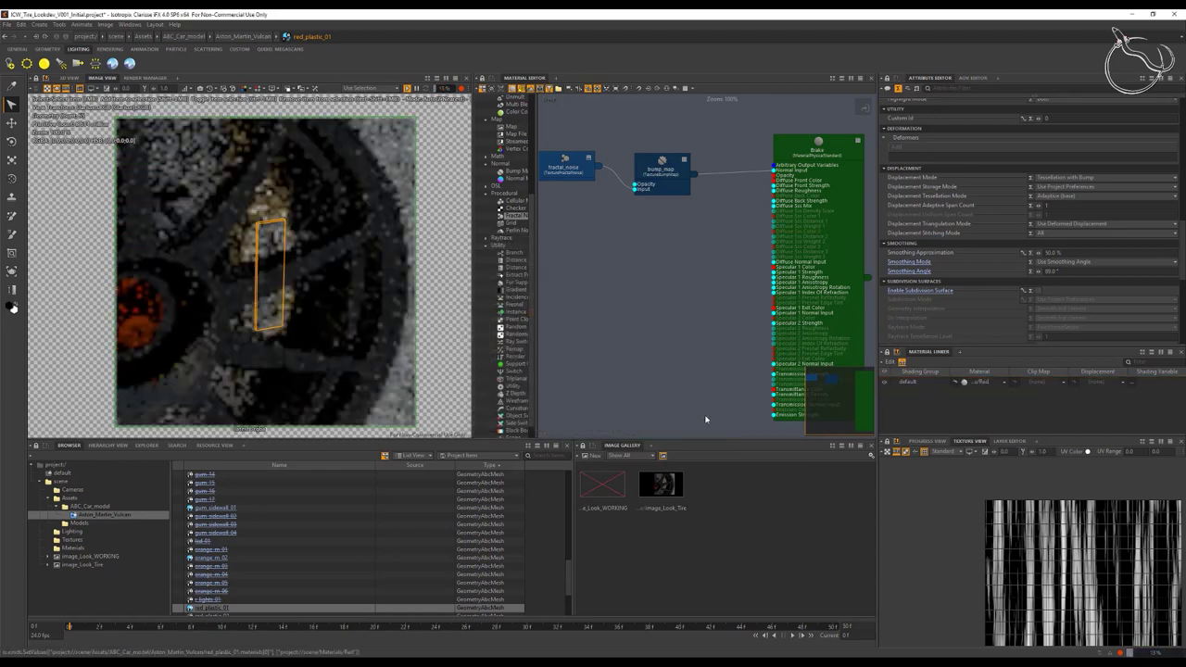
Step: Set the Red material's Diffuse Front Color to red (0.5, 0, 0) and its Specular 1 Strength to 50%
left_click(1006, 382)
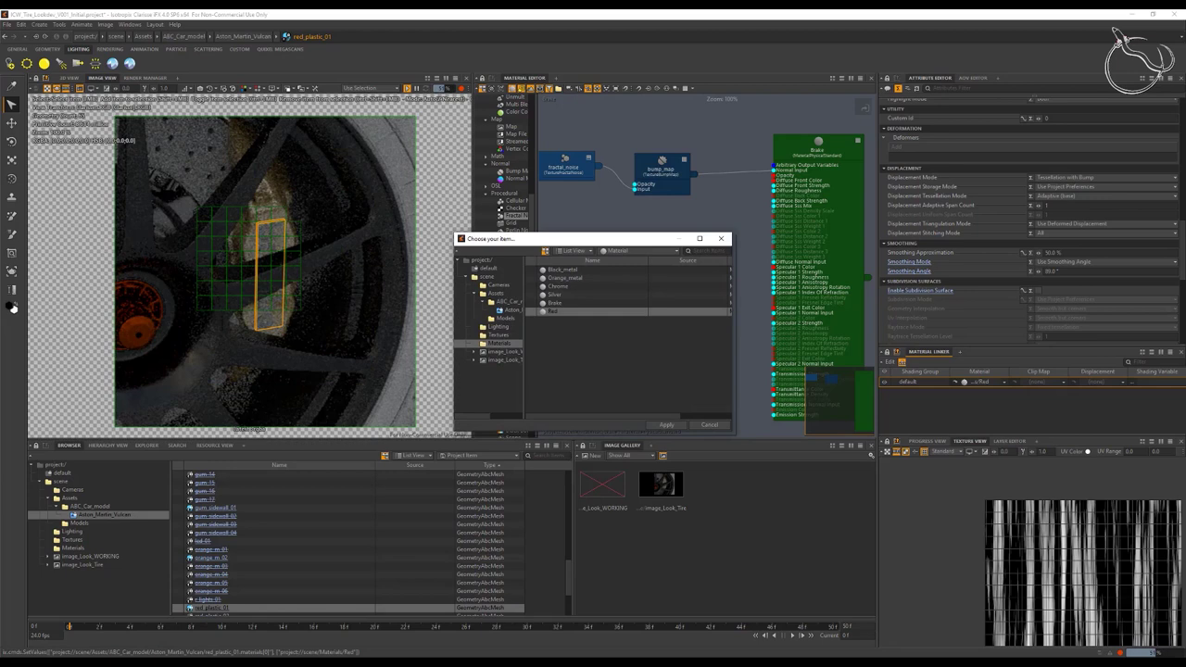
left_click(712, 426)
left_click(957, 383)
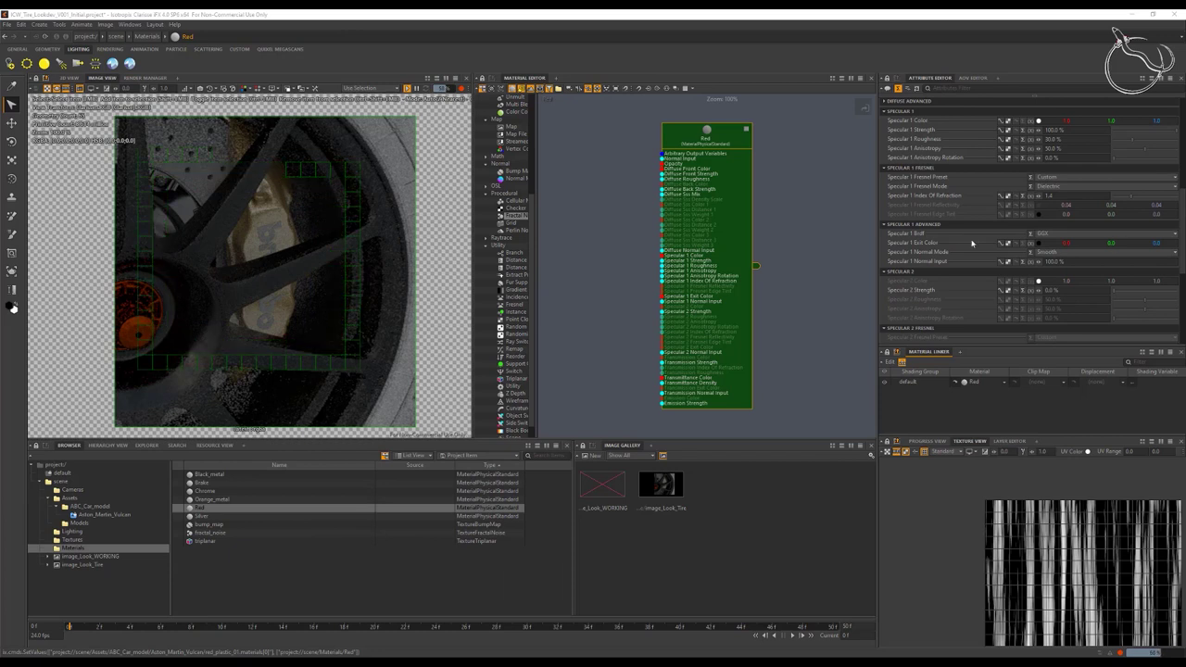
scroll(1019, 227, "up", 4)
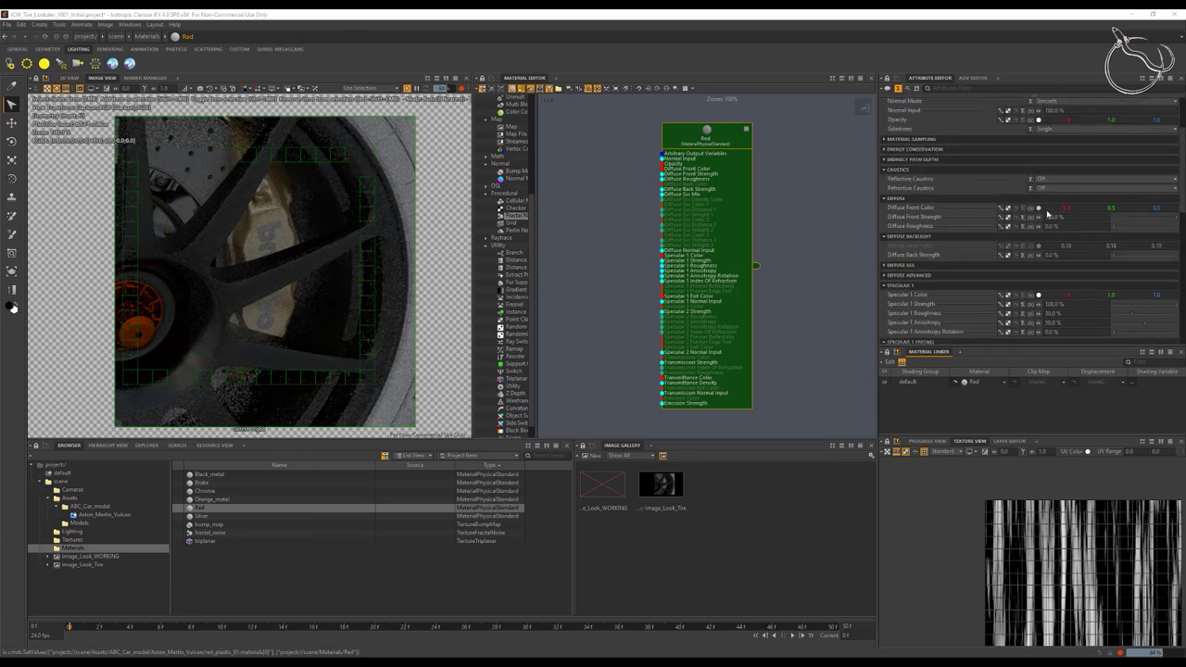
left_click(1039, 208)
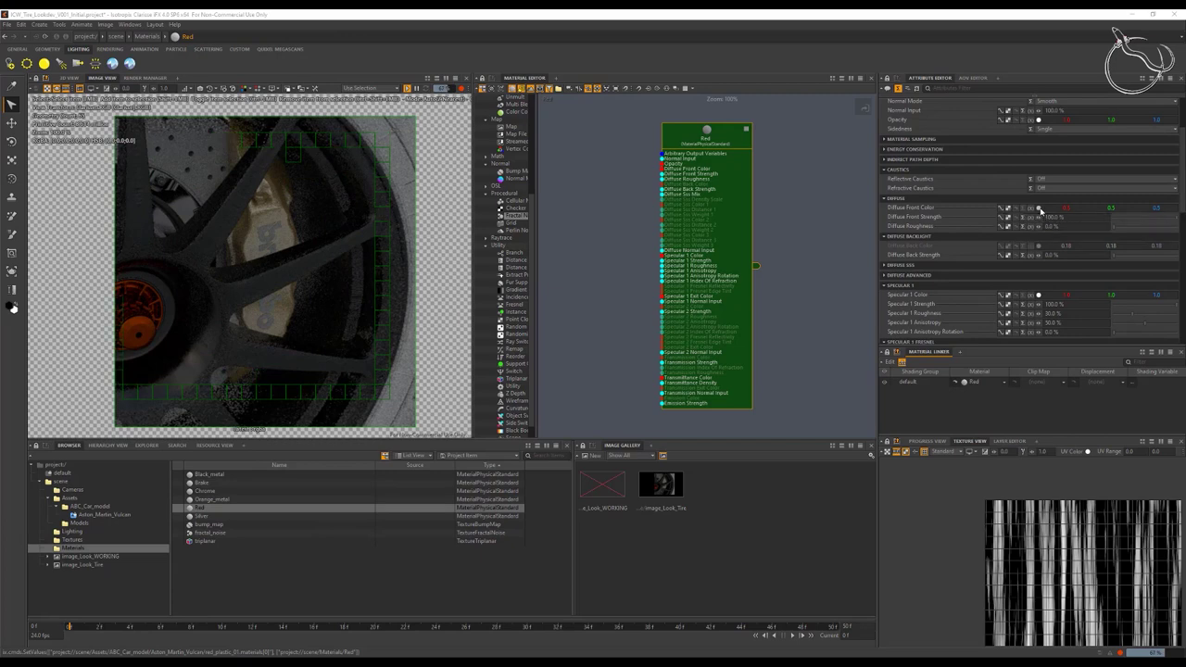
left_click_drag(562, 298, 582, 276)
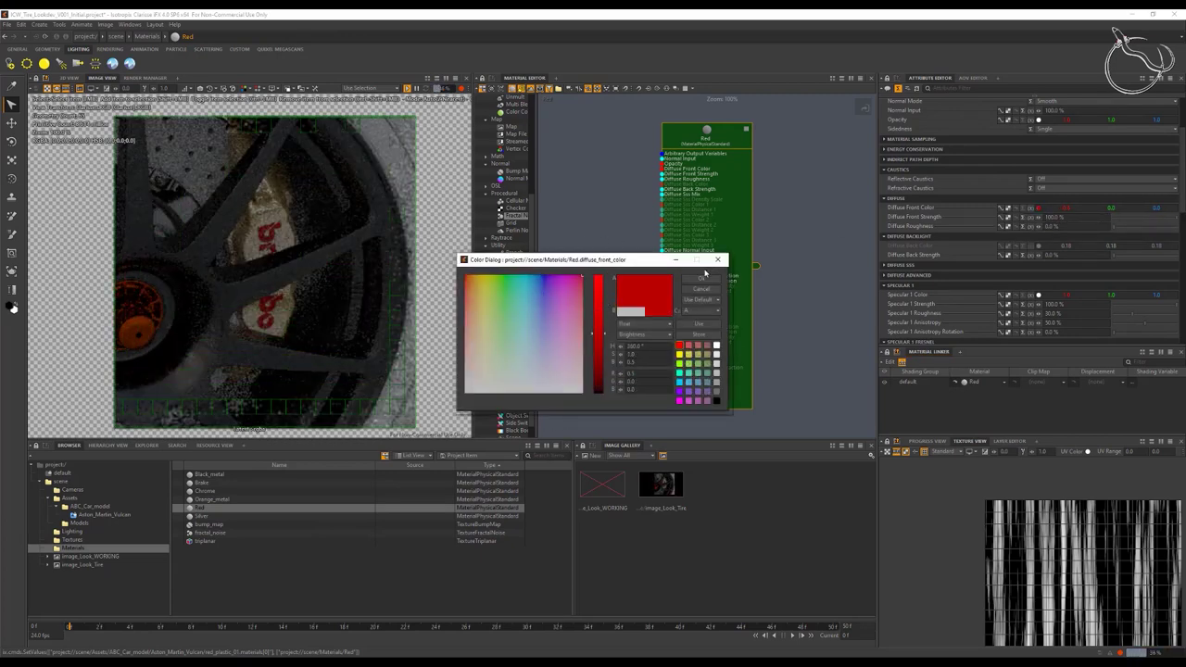
left_click(703, 277)
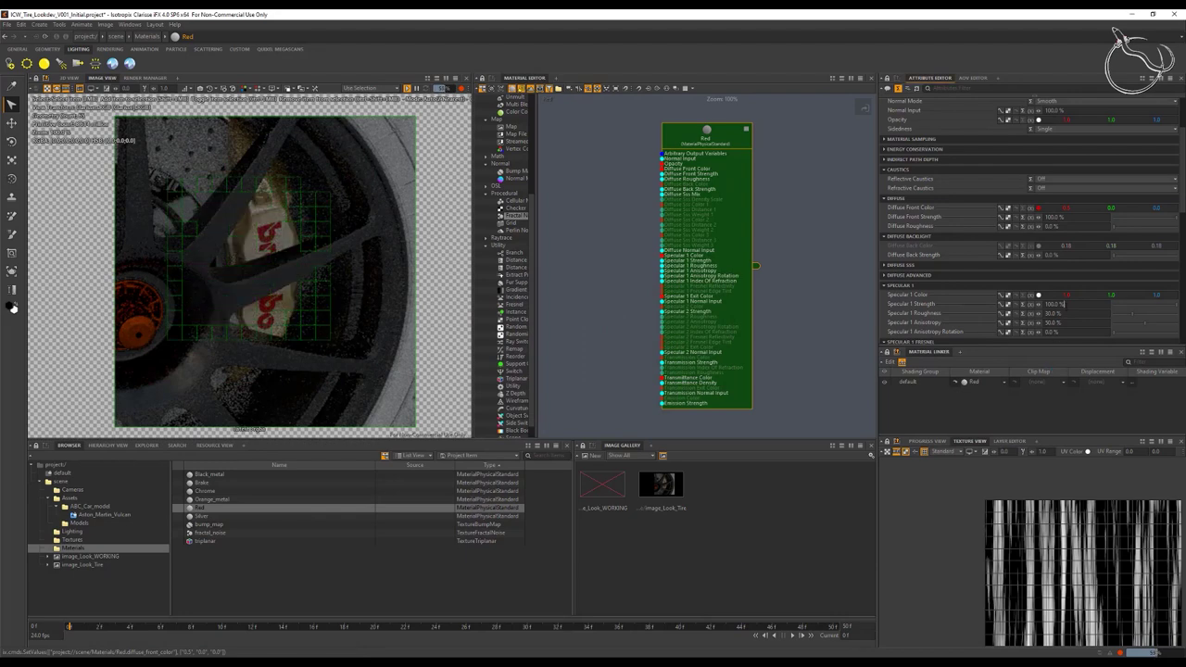
type("50")
key("Tab")
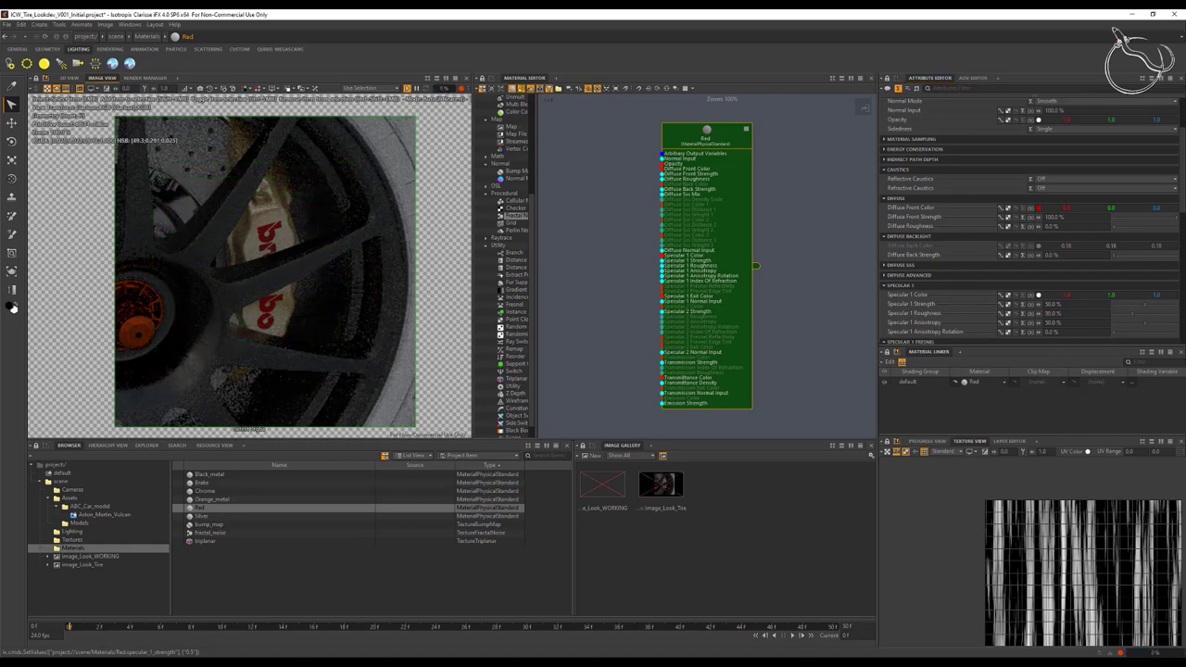
Step: Reframe the tire camera on the wheel hub and brake disc, and save the project
right_click_drag(280, 278, 204, 277, "alt")
middle_click_drag(151, 232, 259, 232, "alt")
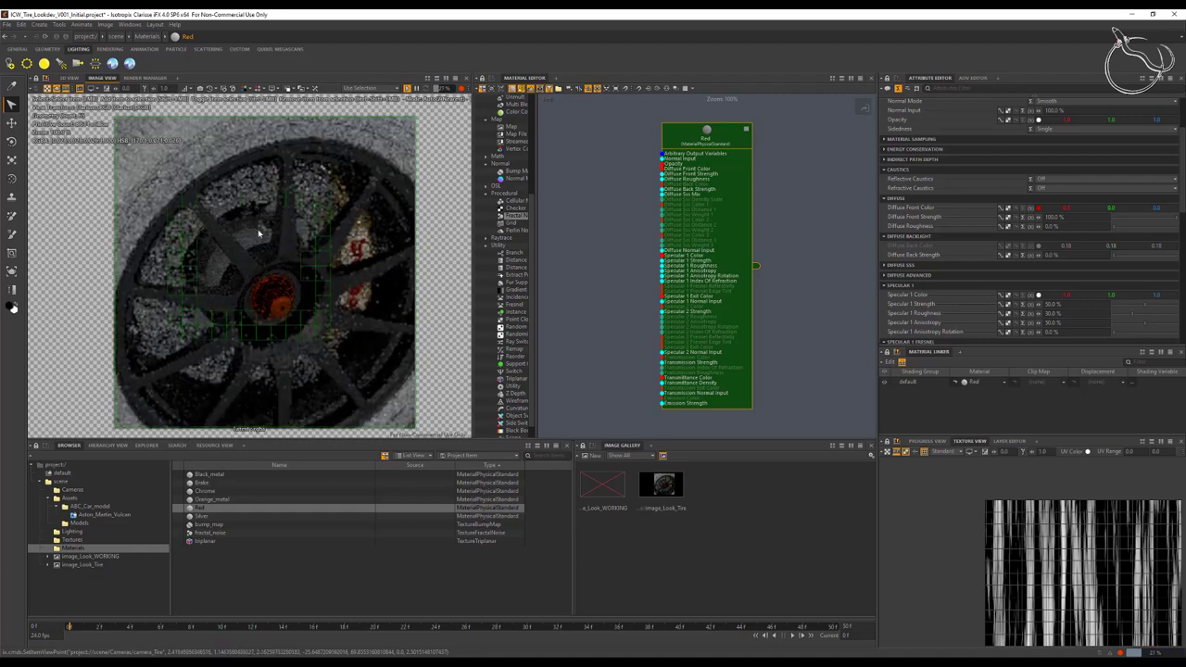
left_click_drag(258, 234, 268, 194, "alt")
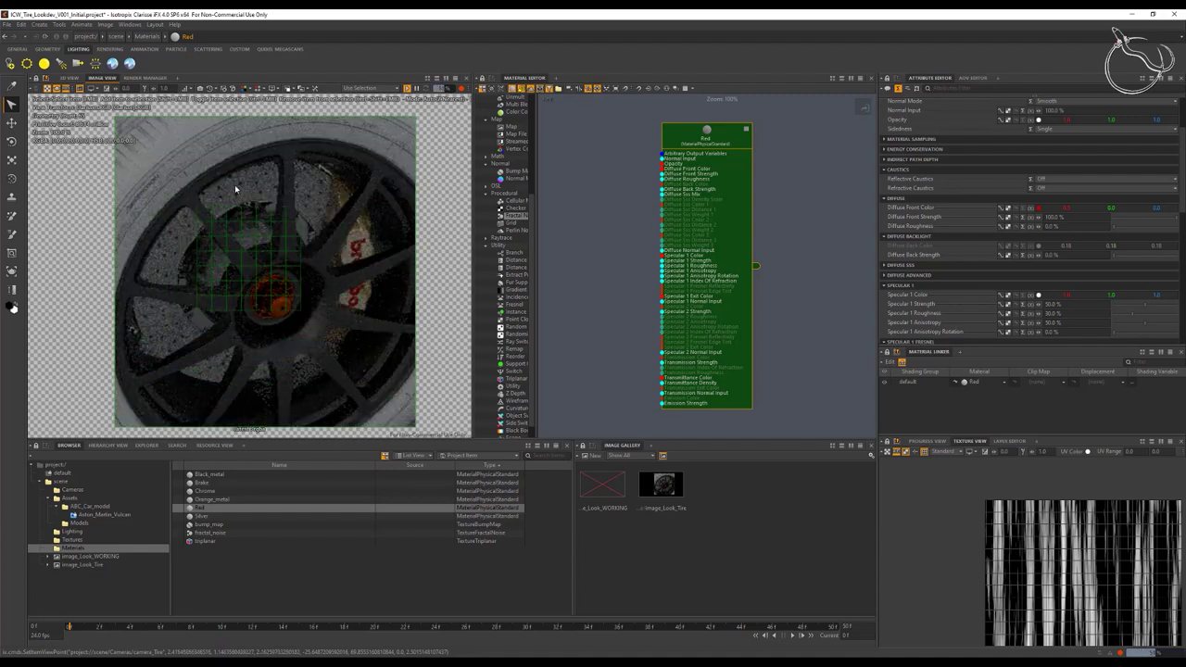
right_click_drag(307, 232, 320, 282, "alt")
left_click_drag(320, 281, 273, 215, "alt")
key("ctrl+s")
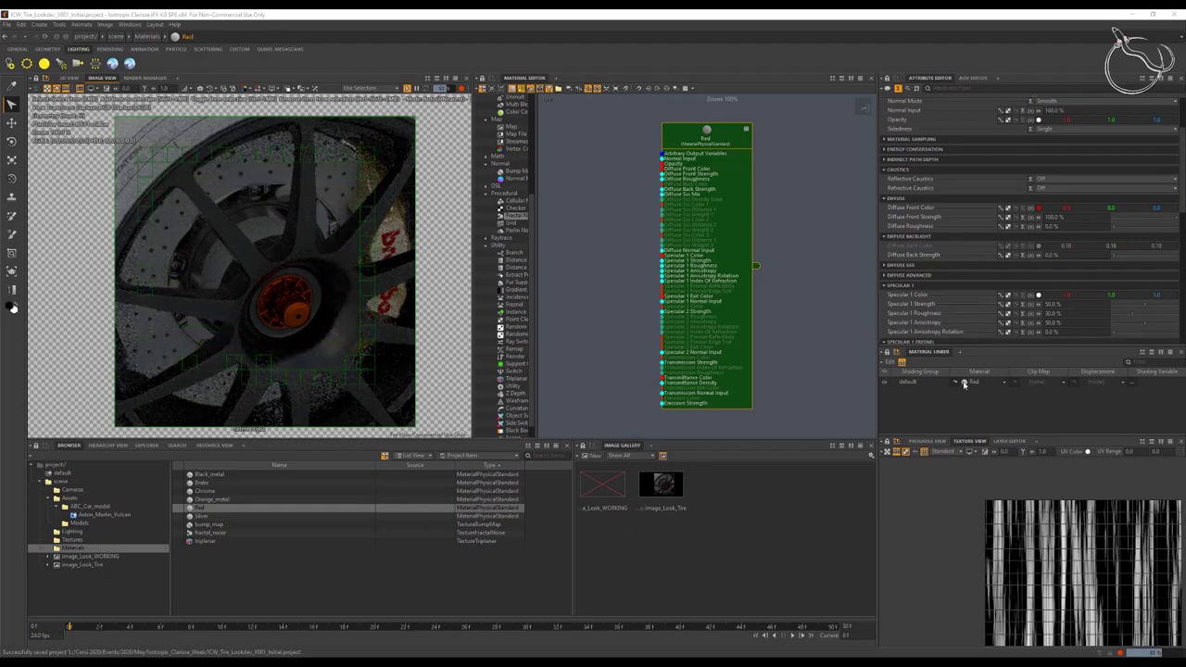
Step: Create a new standard physical material named Disc in the Materials folder and assign it to the brake disc mesh brakes_01
left_click(255, 169)
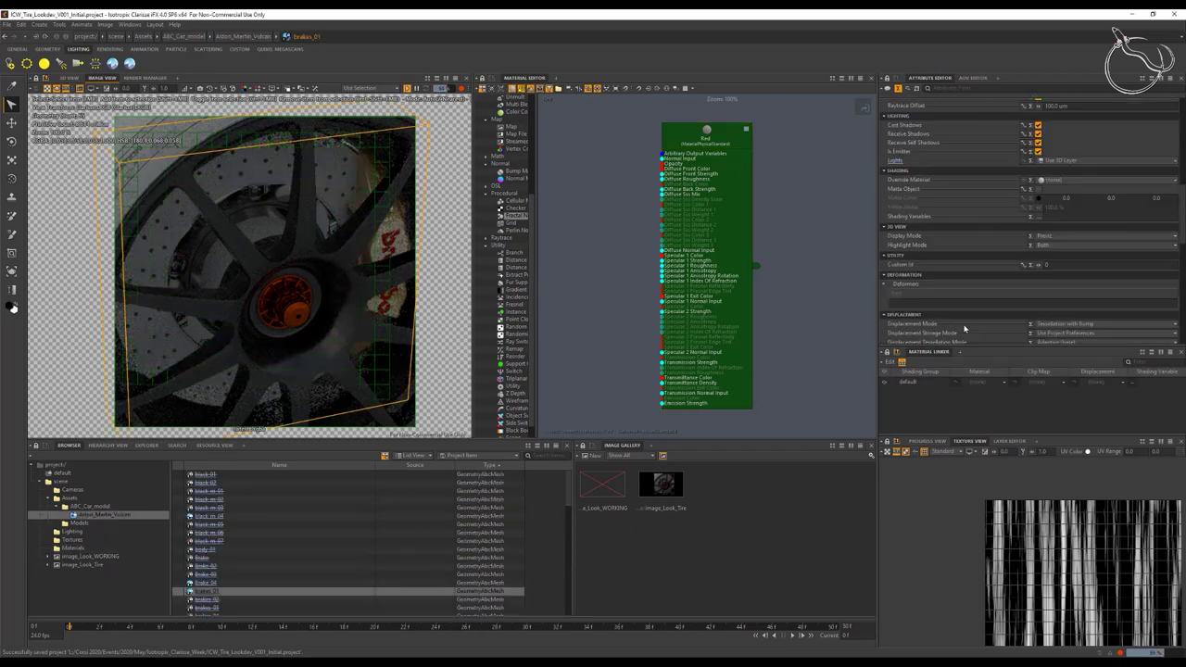
left_click(1004, 384)
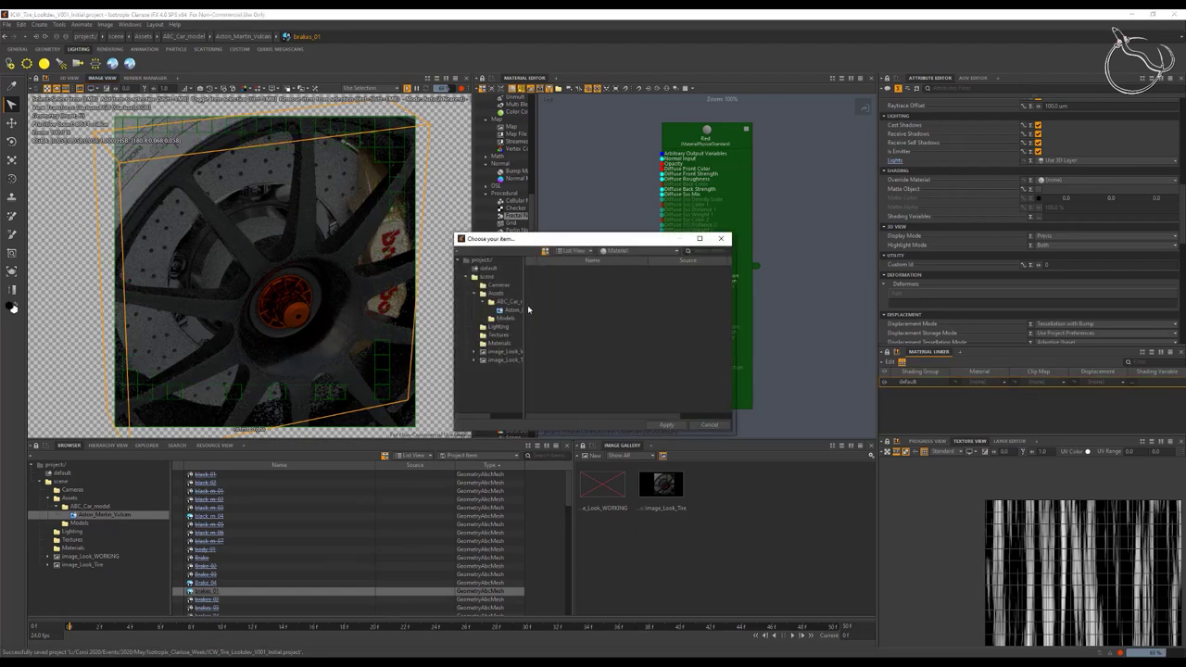
left_click(501, 344)
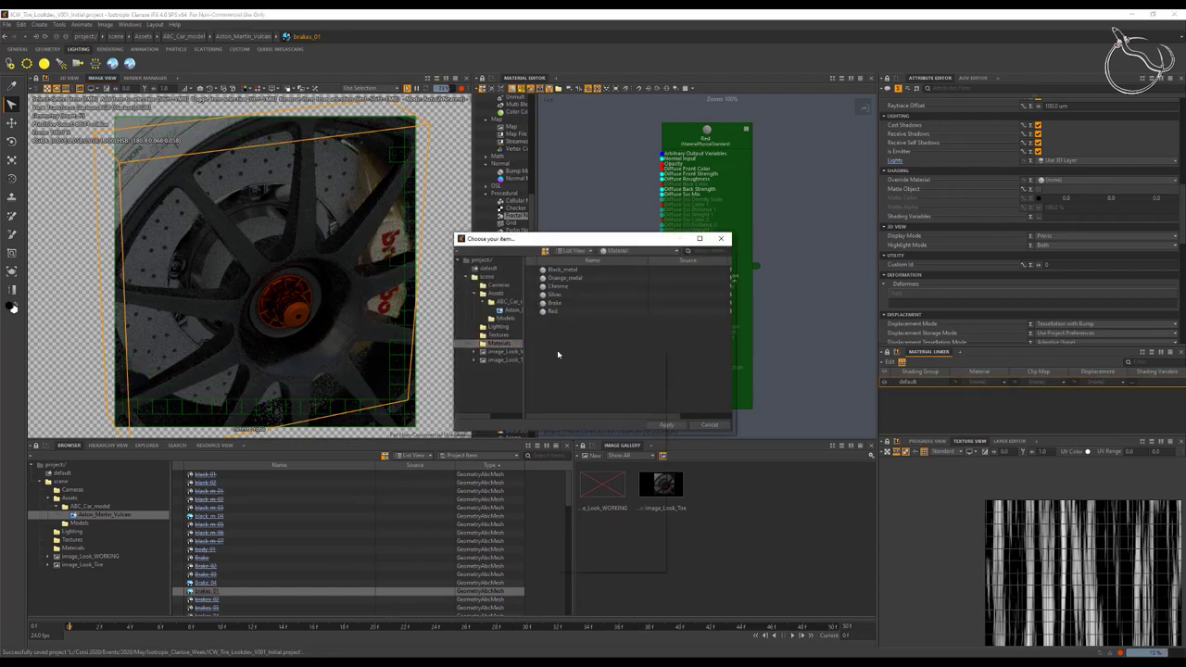
right_click(559, 353)
mouse_move(611, 355)
mouse_move(697, 363)
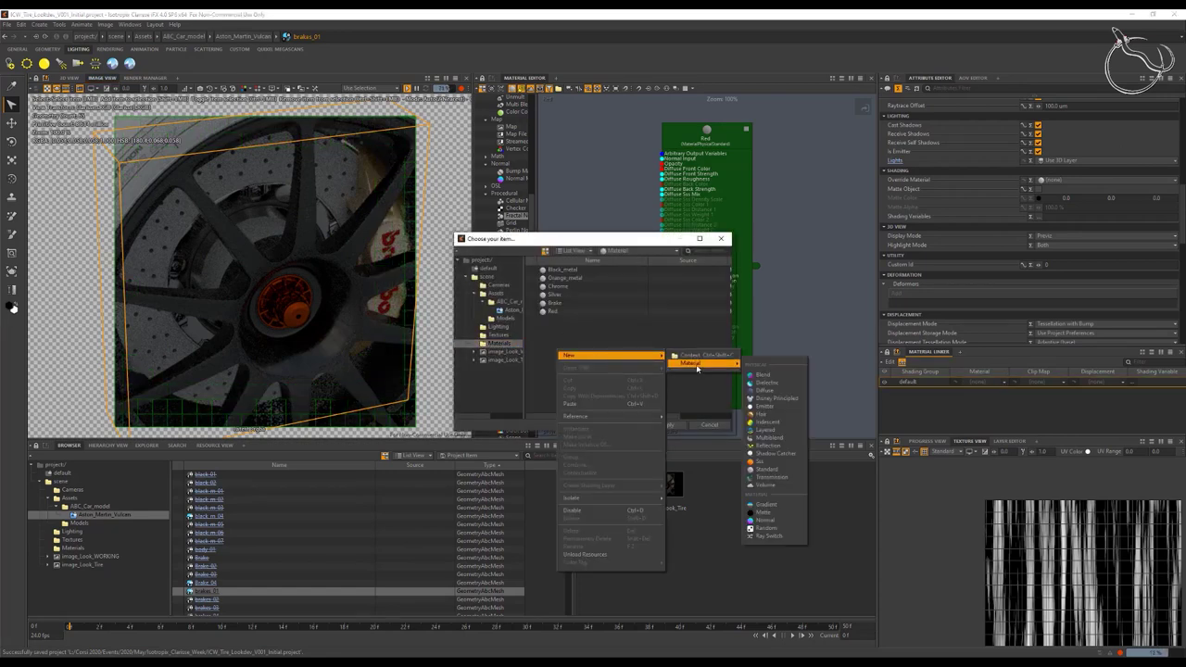
left_click(767, 469)
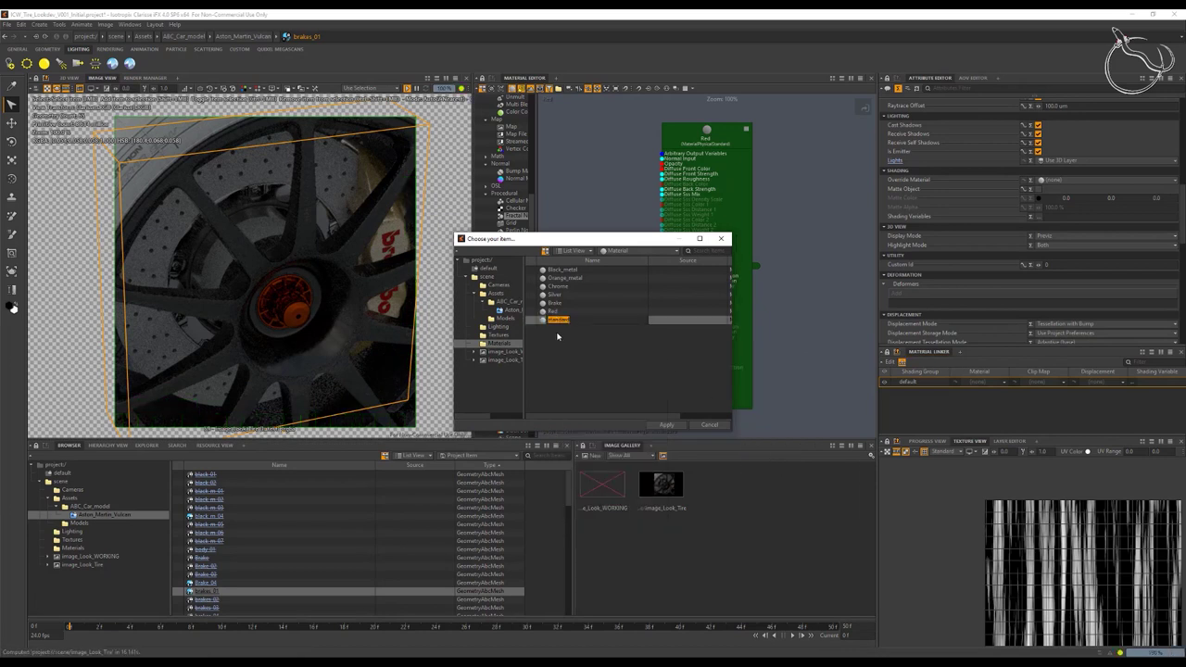
type("Disc")
key("Return")
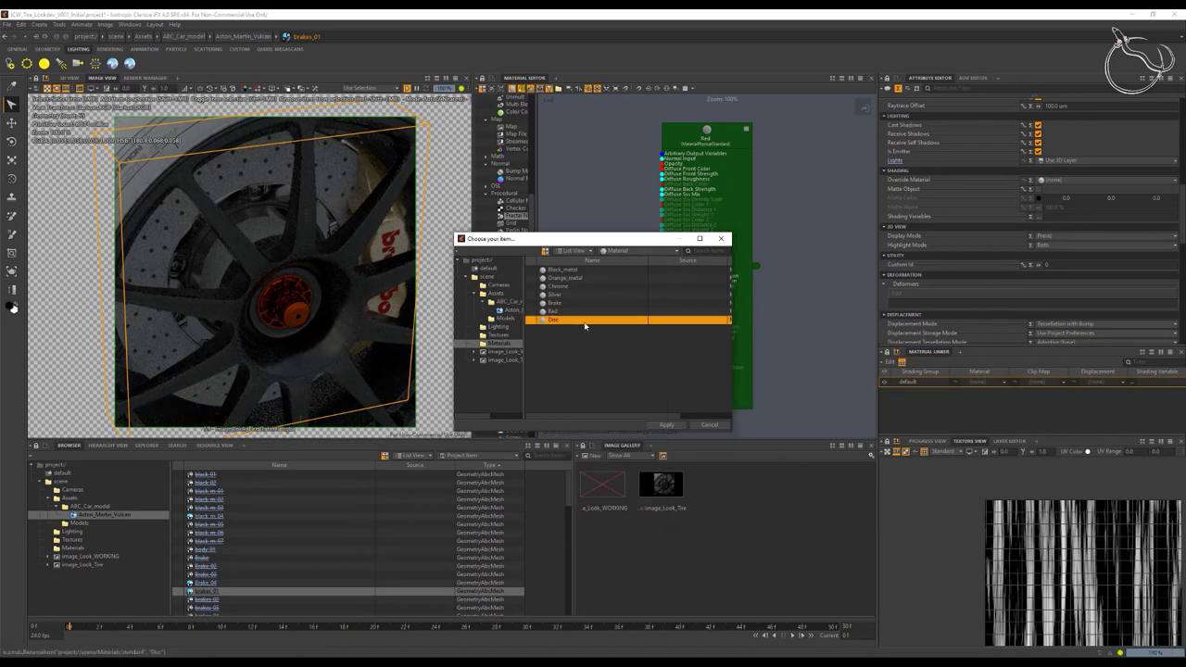
left_click(667, 426)
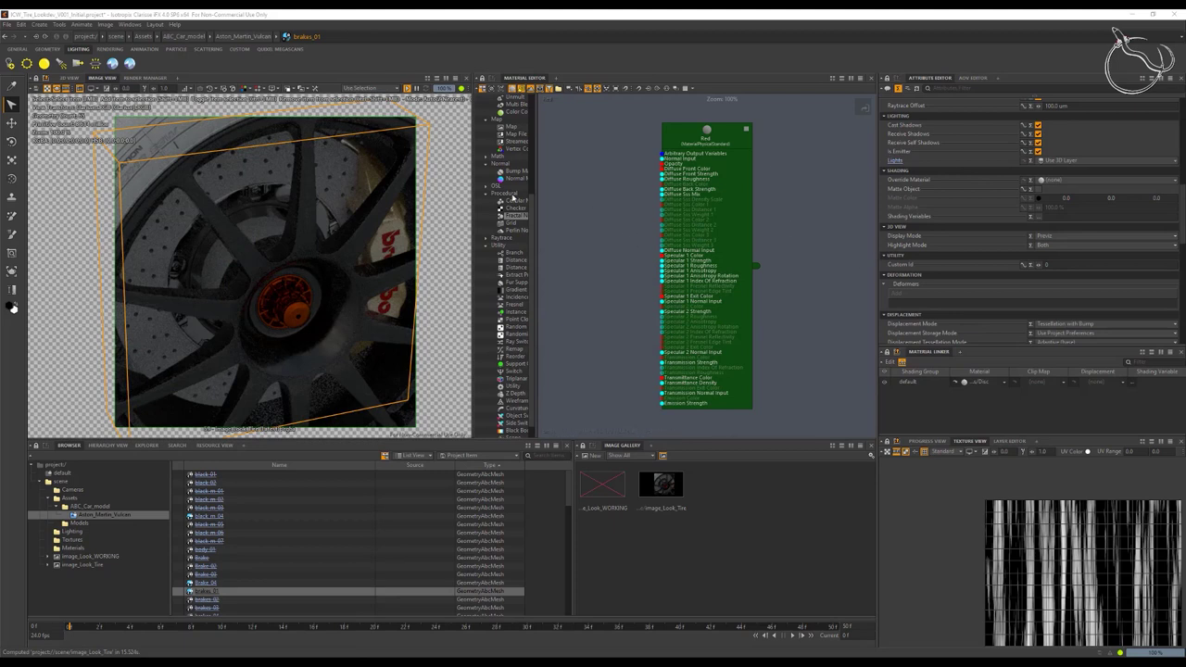
Step: Display the Disc material in the Material Editor and set its Diffuse Front Color to black
left_click_drag(686, 139, 746, 146)
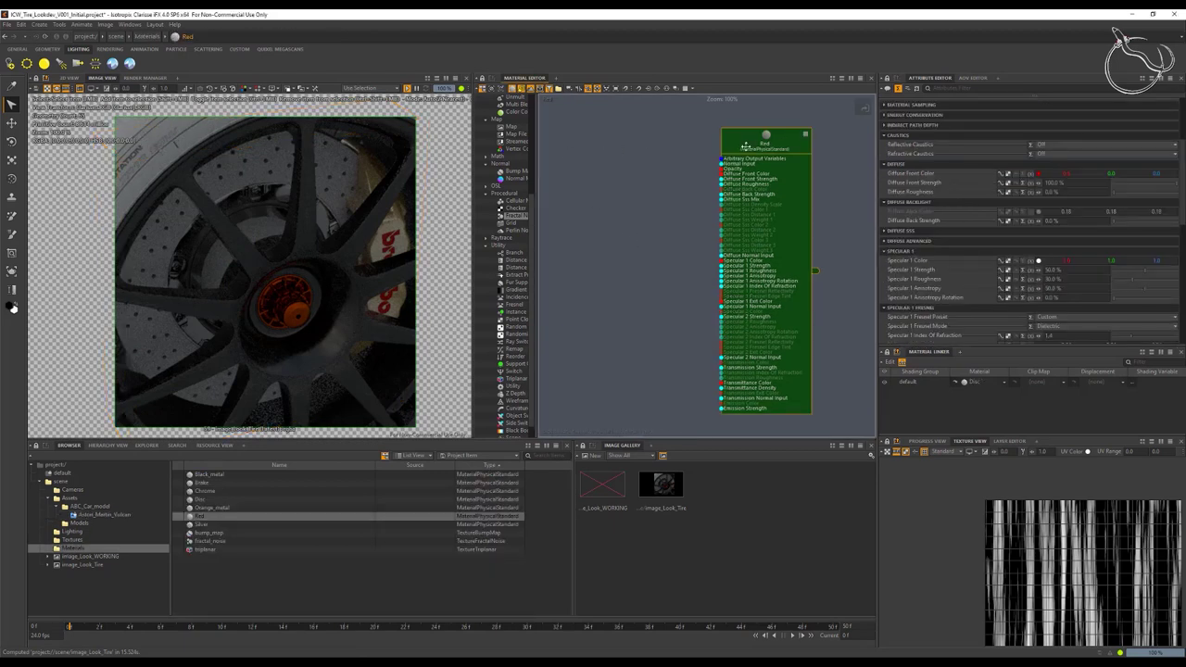
left_click(956, 382)
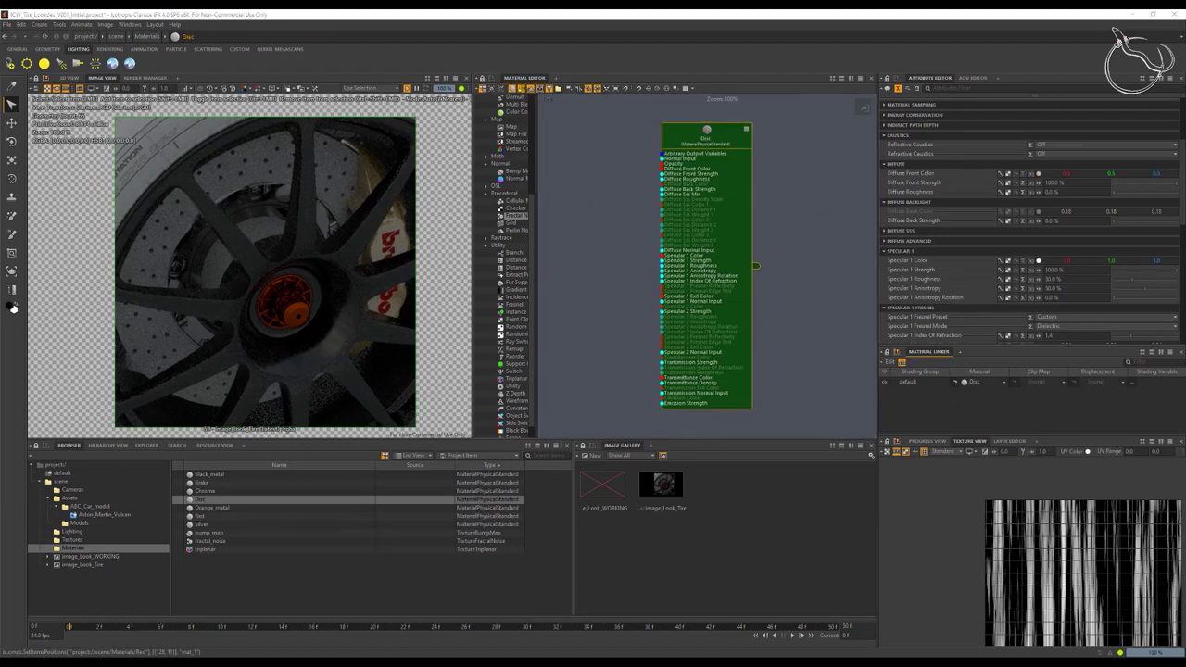
left_click_drag(695, 145, 737, 147)
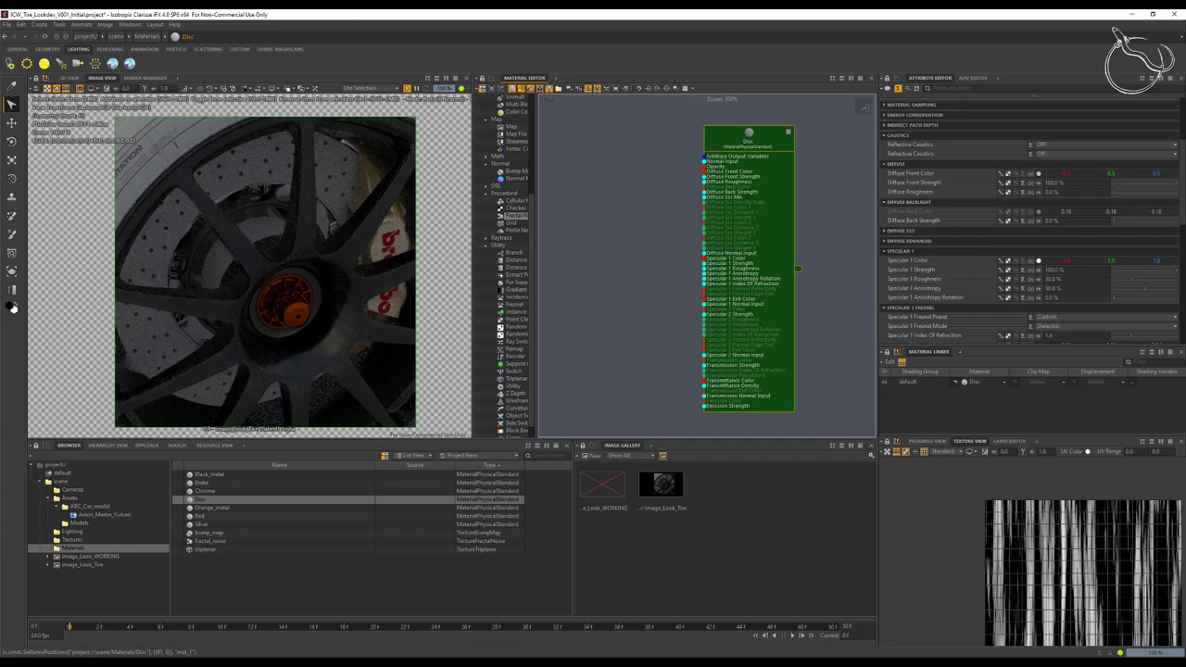
left_click(1039, 173)
left_click_drag(604, 355, 601, 393)
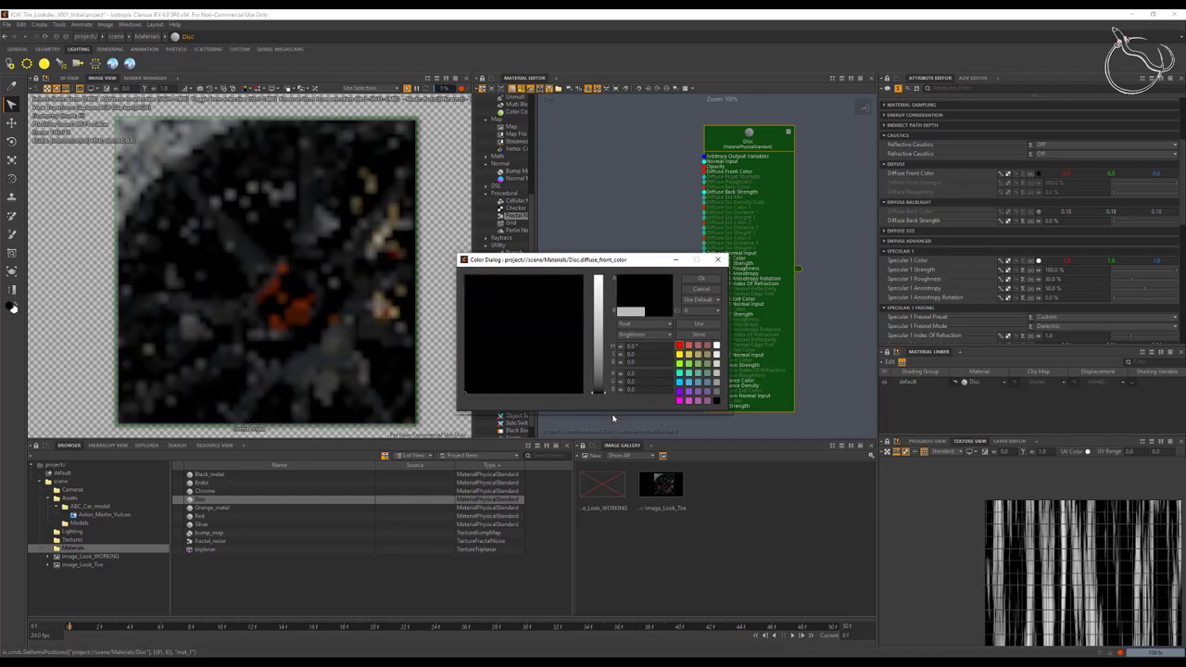
left_click(717, 259)
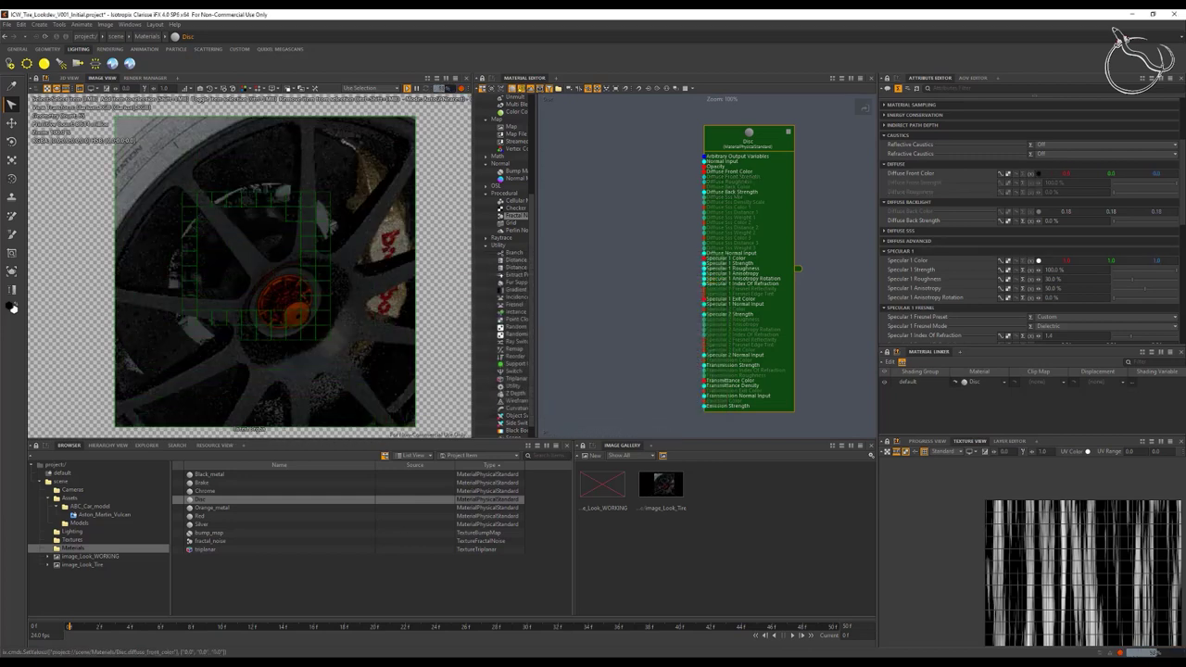
Step: Set the Disc material's Specular 1 Roughness to 5%, Index of Refraction to 0 and Anisotropy to 49.95%
left_click(1063, 281)
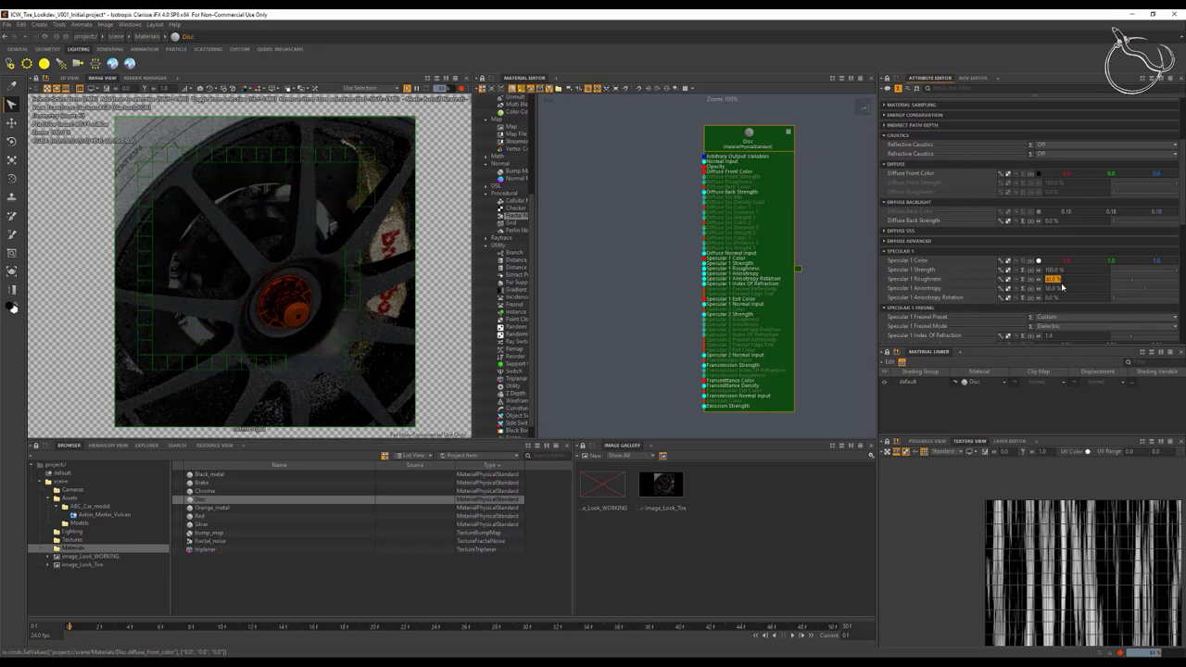
type("55")
key("Tab")
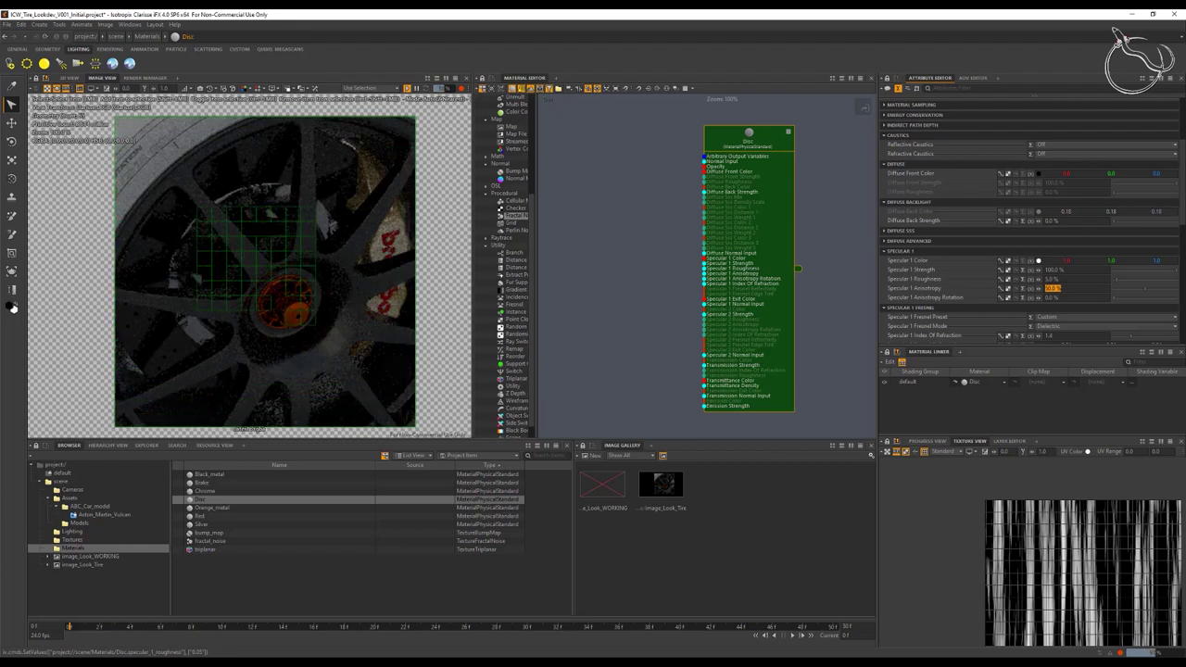
double_click(1050, 335)
type("0")
key("Tab")
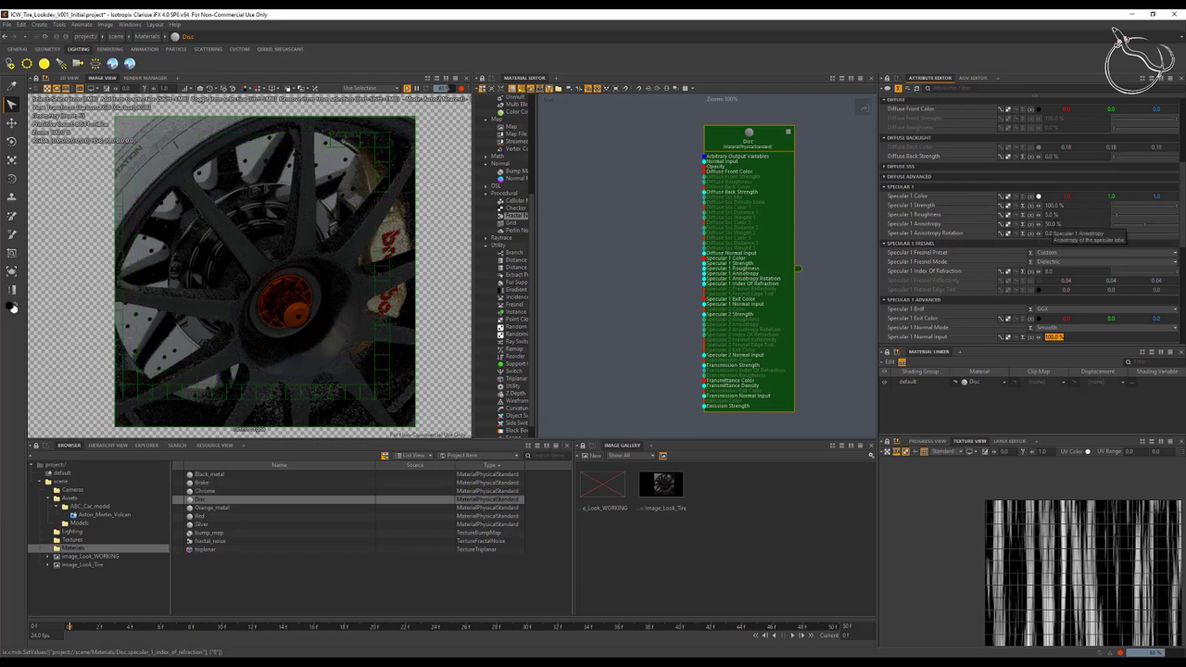
left_click(1050, 224)
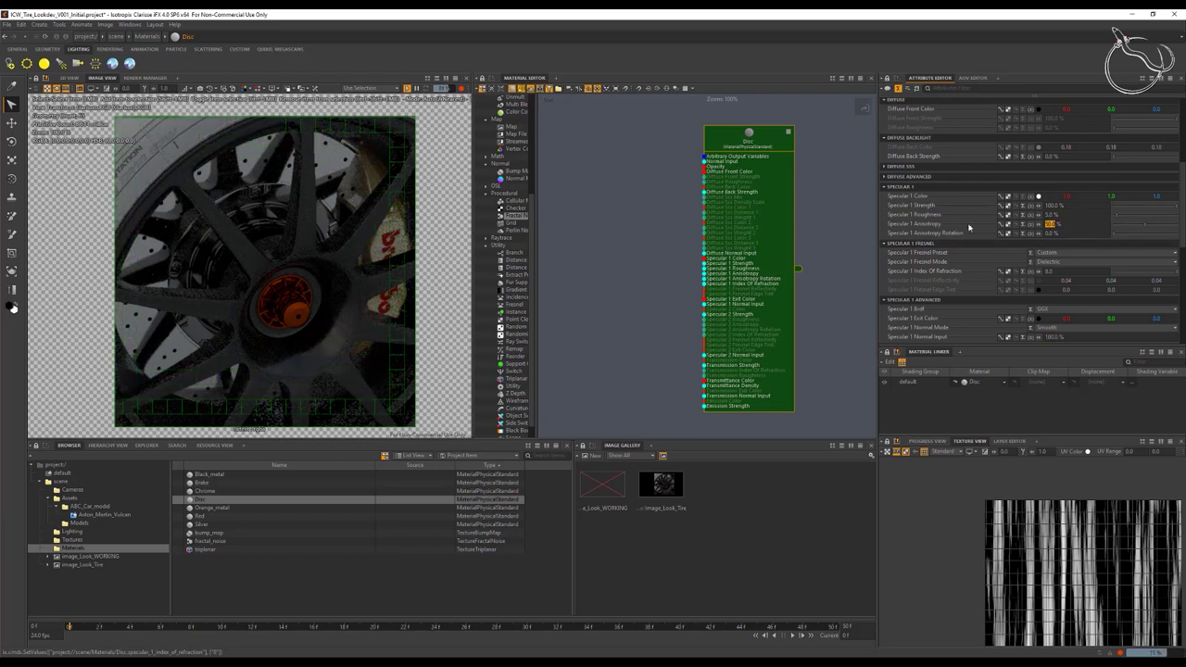
type("49.95")
key("Tab")
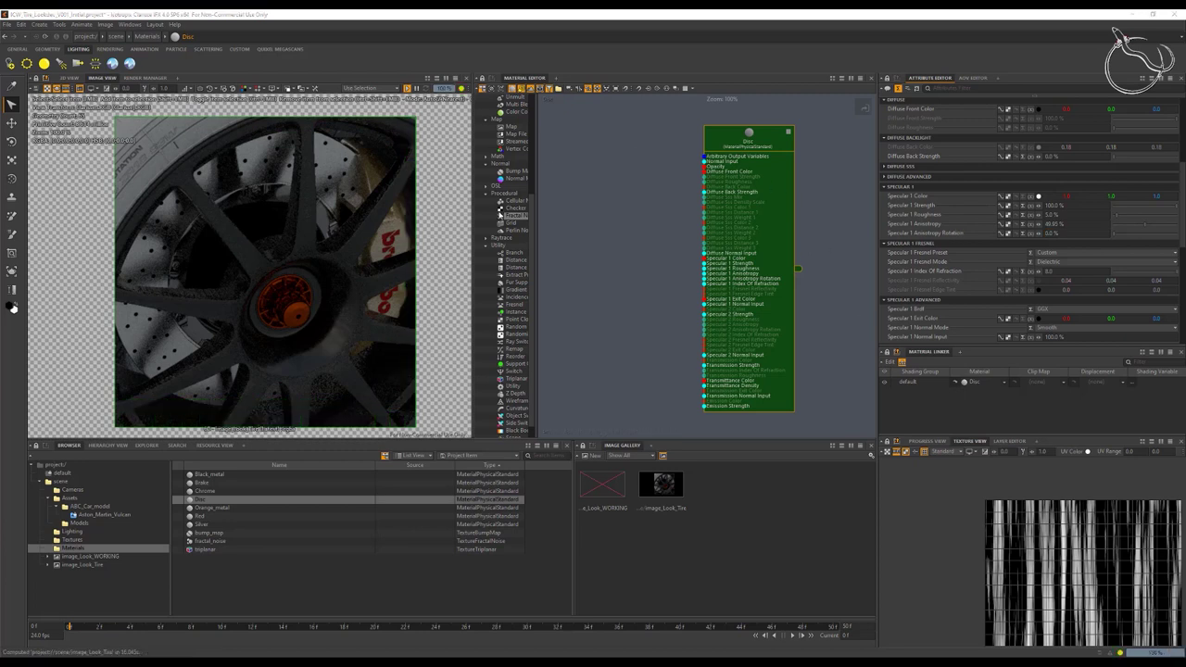
Step: Widen the Material Editor and move bump_map, fractal_noise and triplanar from the Materials folder into the Textures folder
left_click_drag(535, 177, 580, 174)
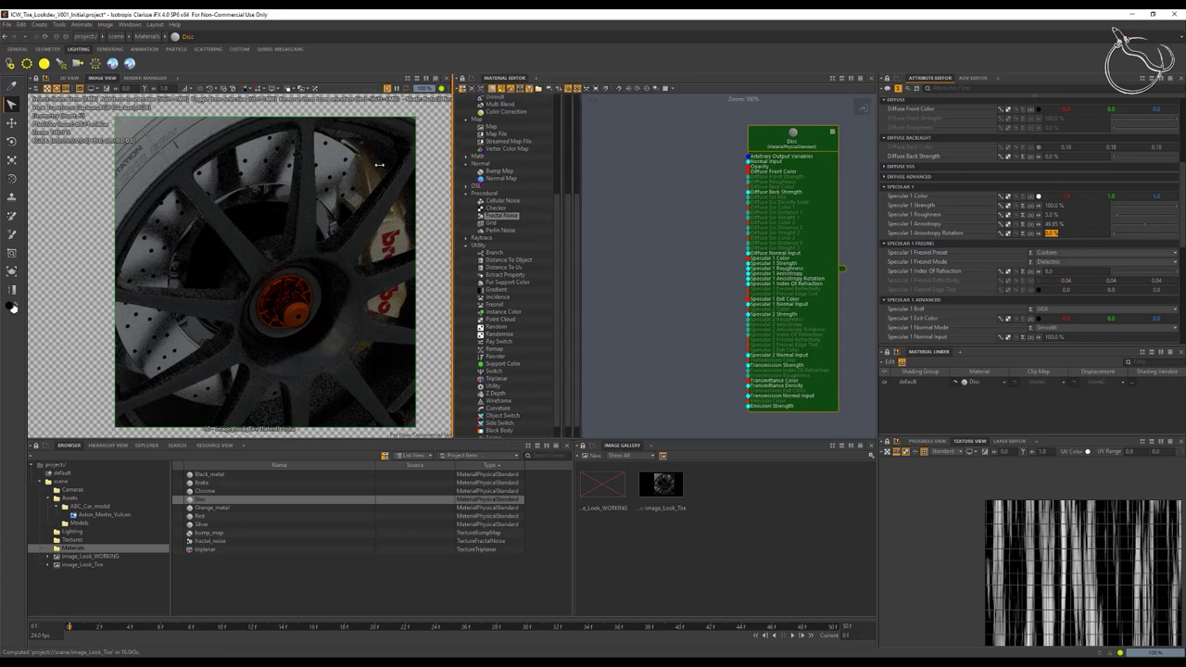
left_click_drag(472, 170, 386, 166)
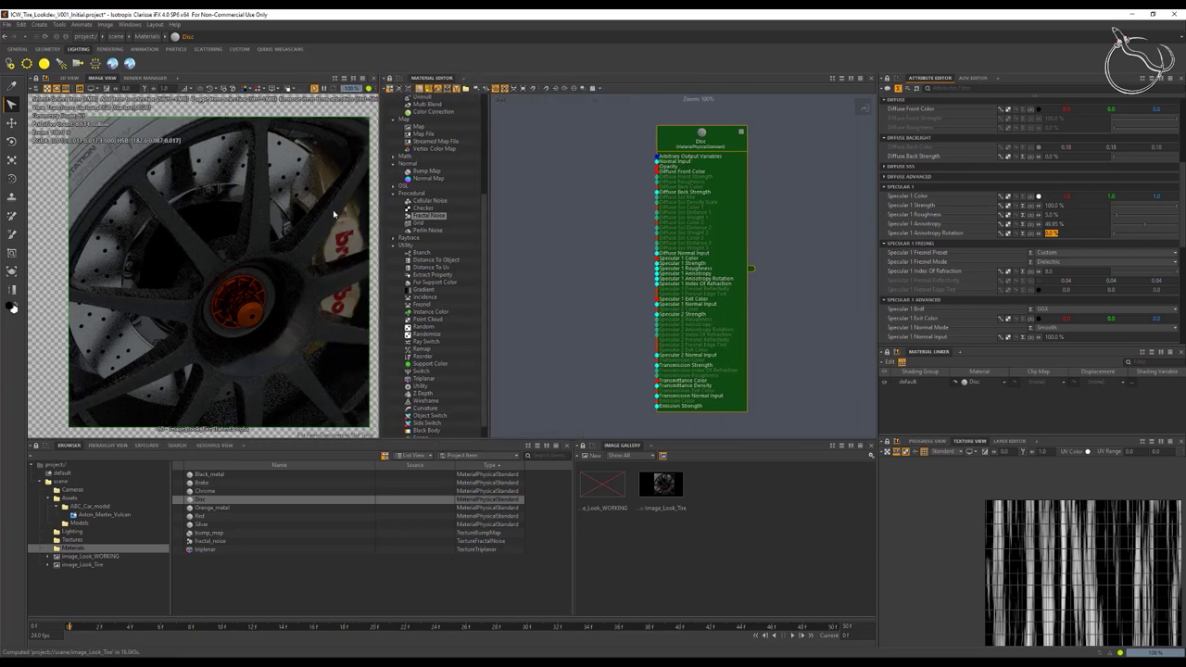
left_click(428, 135)
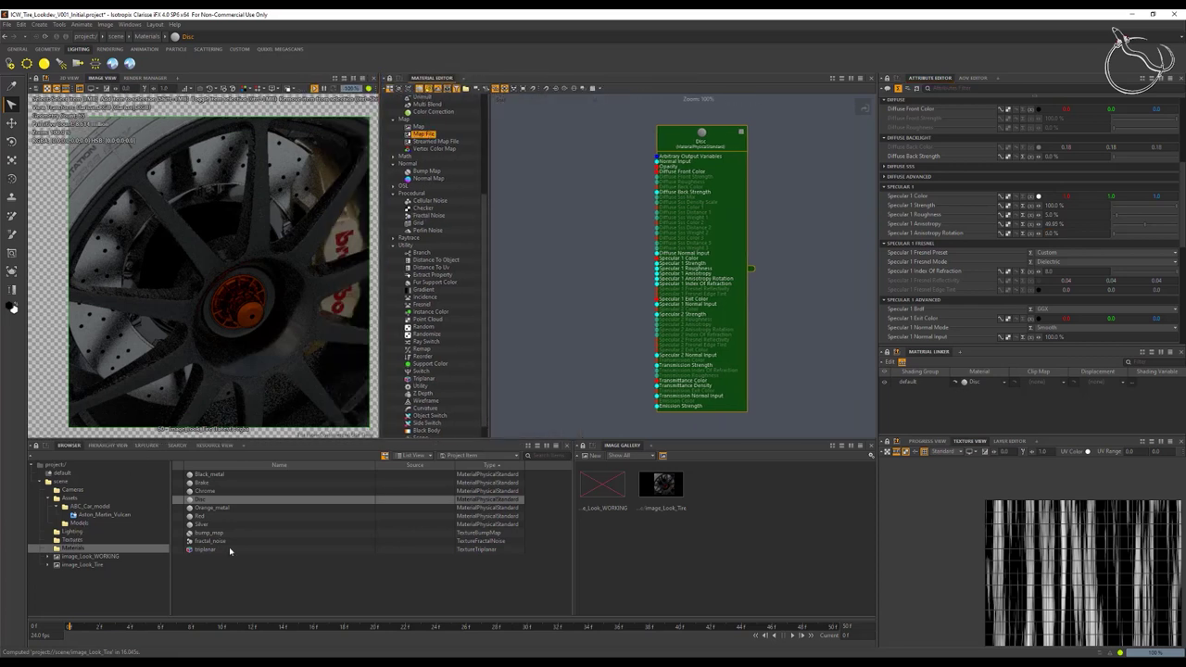
left_click(204, 534)
left_click(204, 549, "shift")
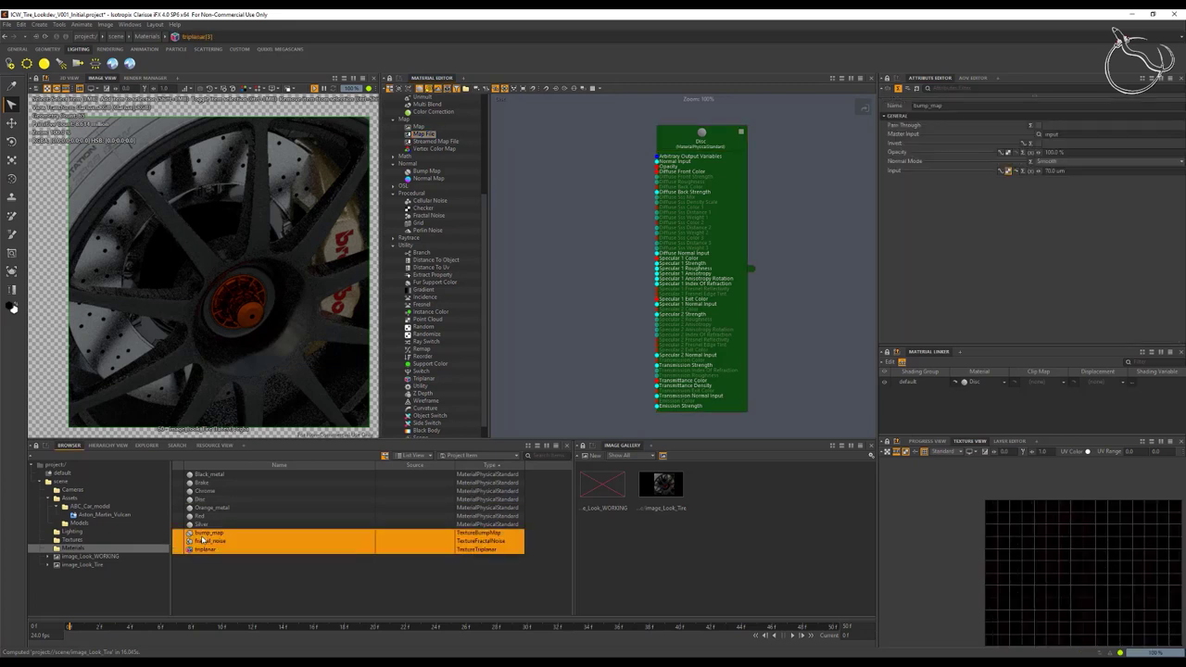
left_click_drag(202, 535, 73, 541)
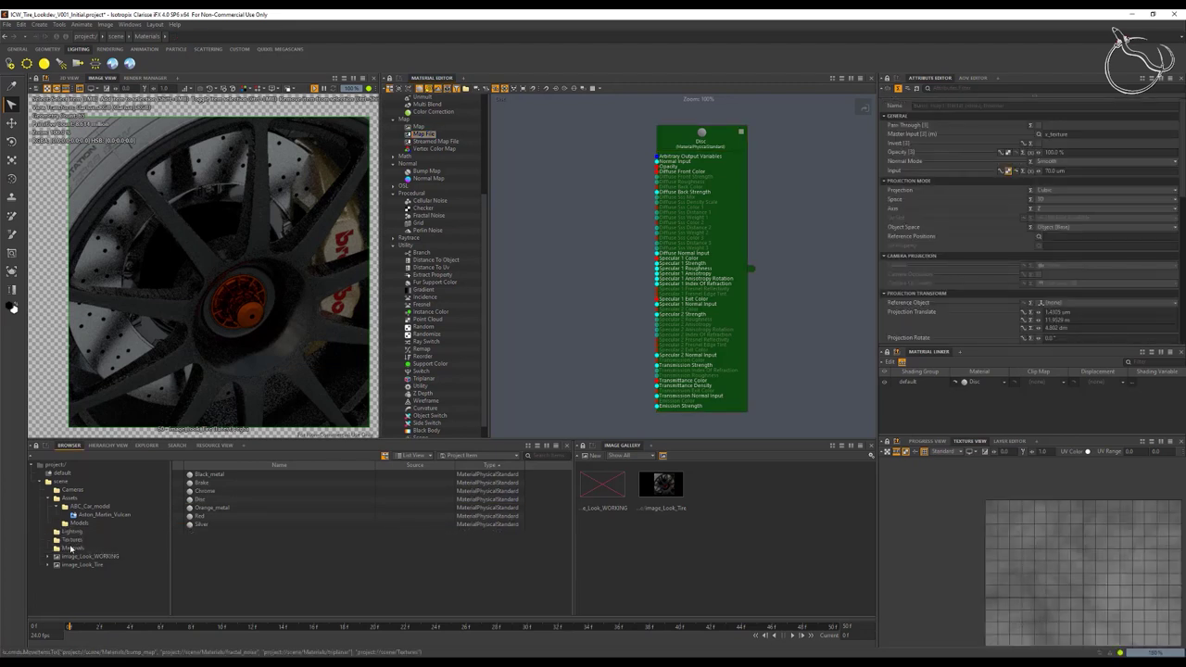
Step: Add a Map File texture in the Textures folder beside the Disc material and rename it Disc_map
left_click(72, 540)
left_click_drag(419, 135, 578, 198)
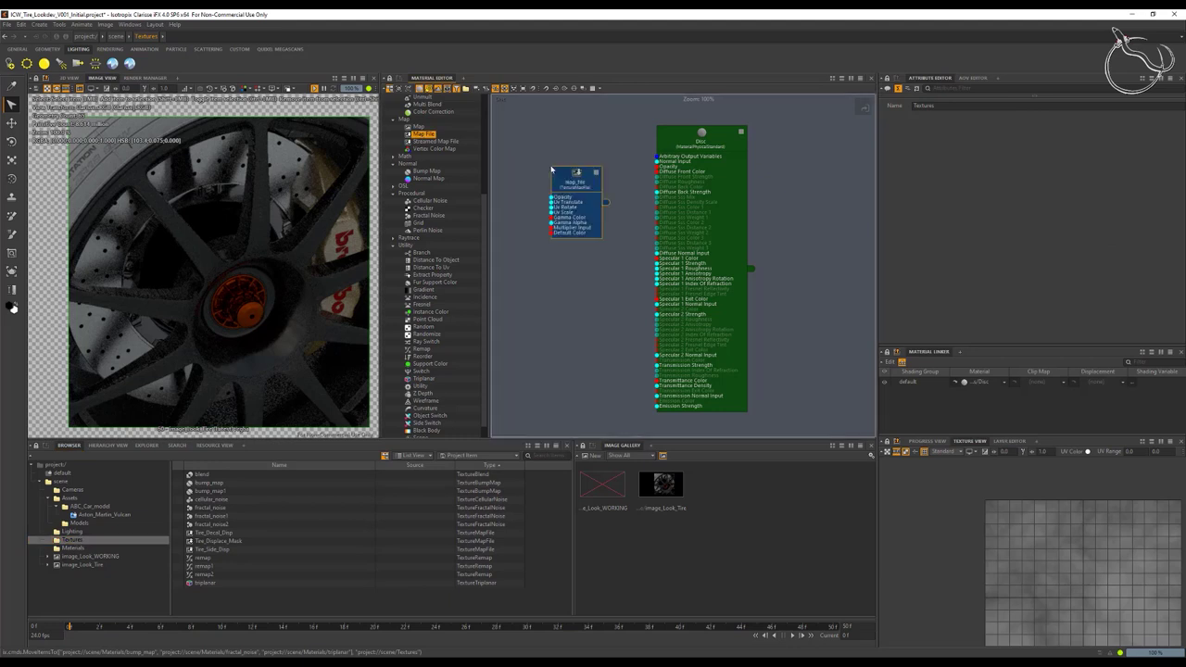
left_click_drag(683, 148, 777, 160)
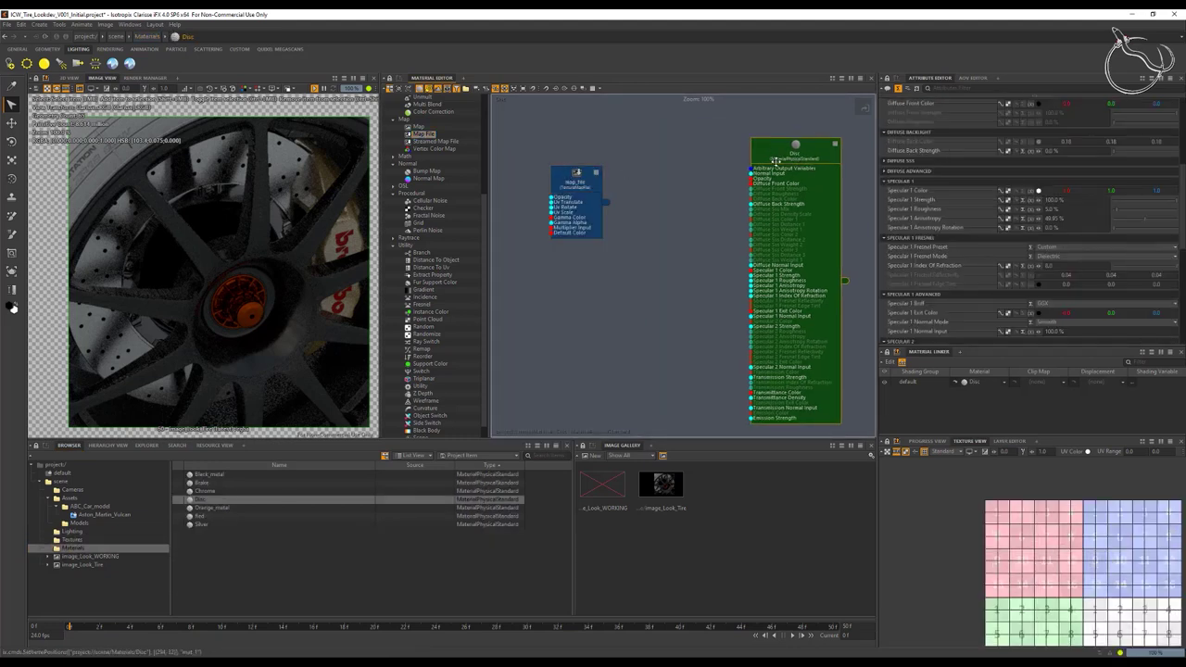
left_click(575, 190)
key("F2")
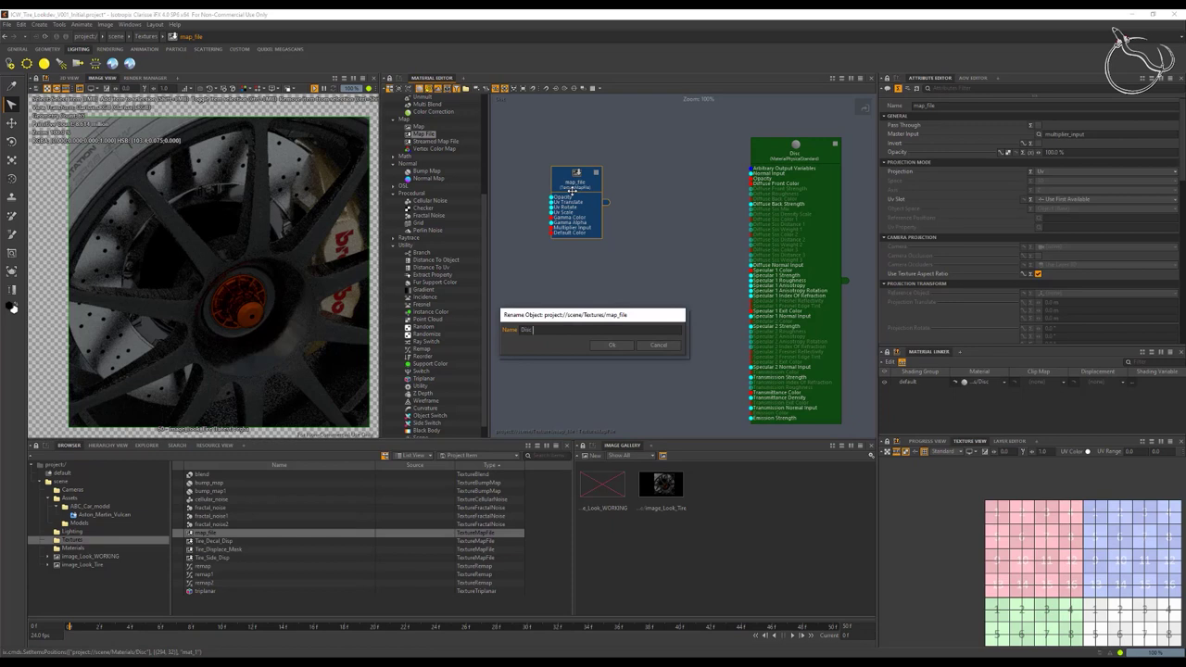
key("Return")
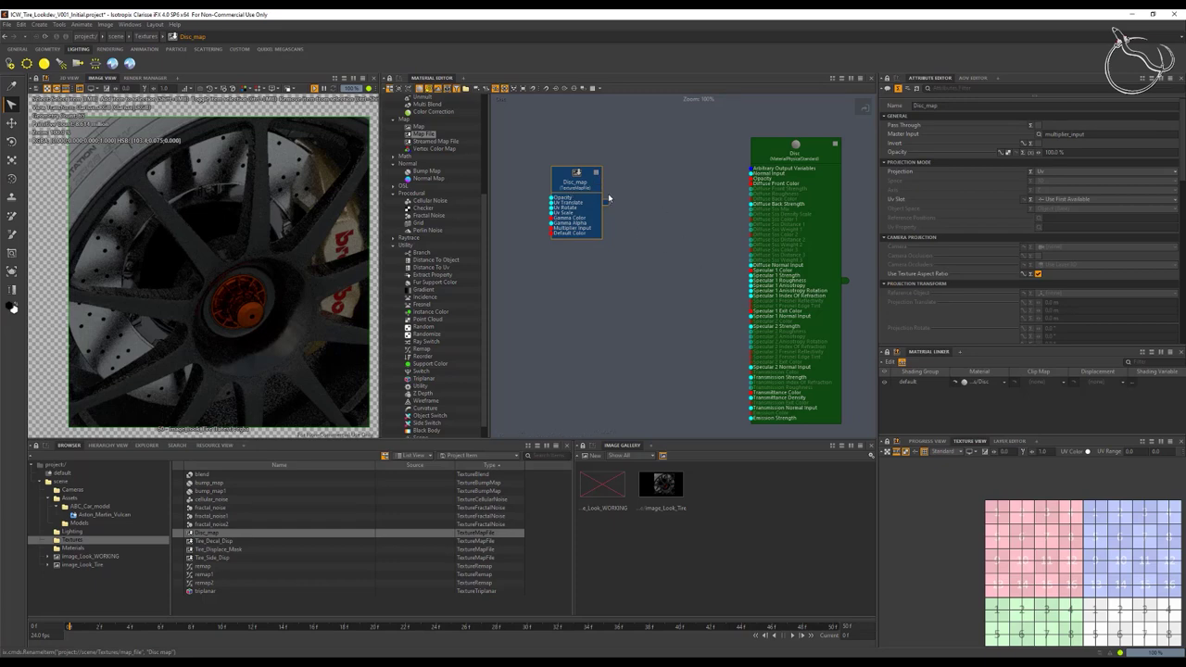
Step: Connect Disc_map to the Disc material's Specular 1 Strength and load brakes_02.jpg from the project's textures folder into it
left_click_drag(607, 201, 753, 276)
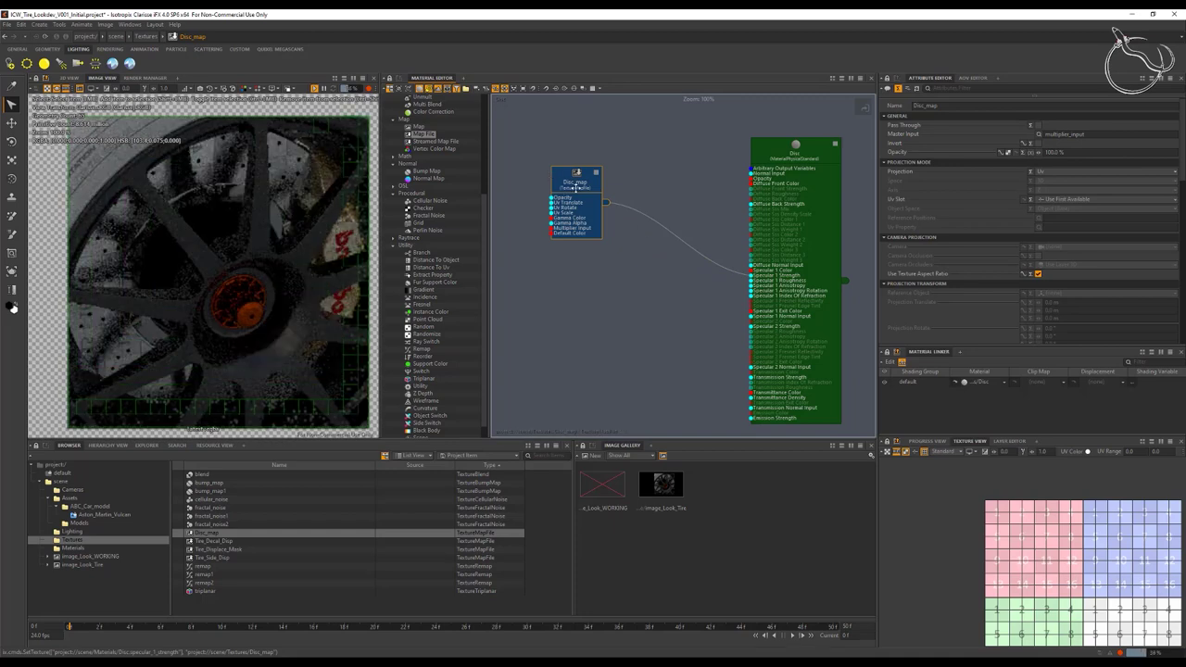
scroll(1075, 216, "down", 8)
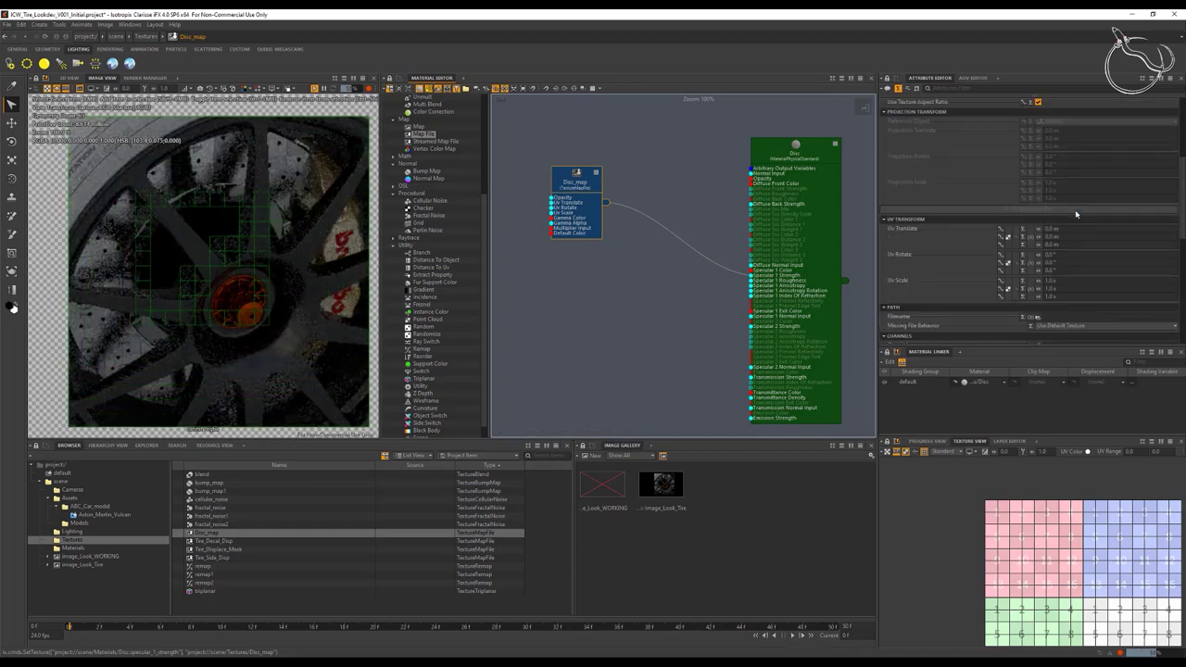
left_click(1038, 145)
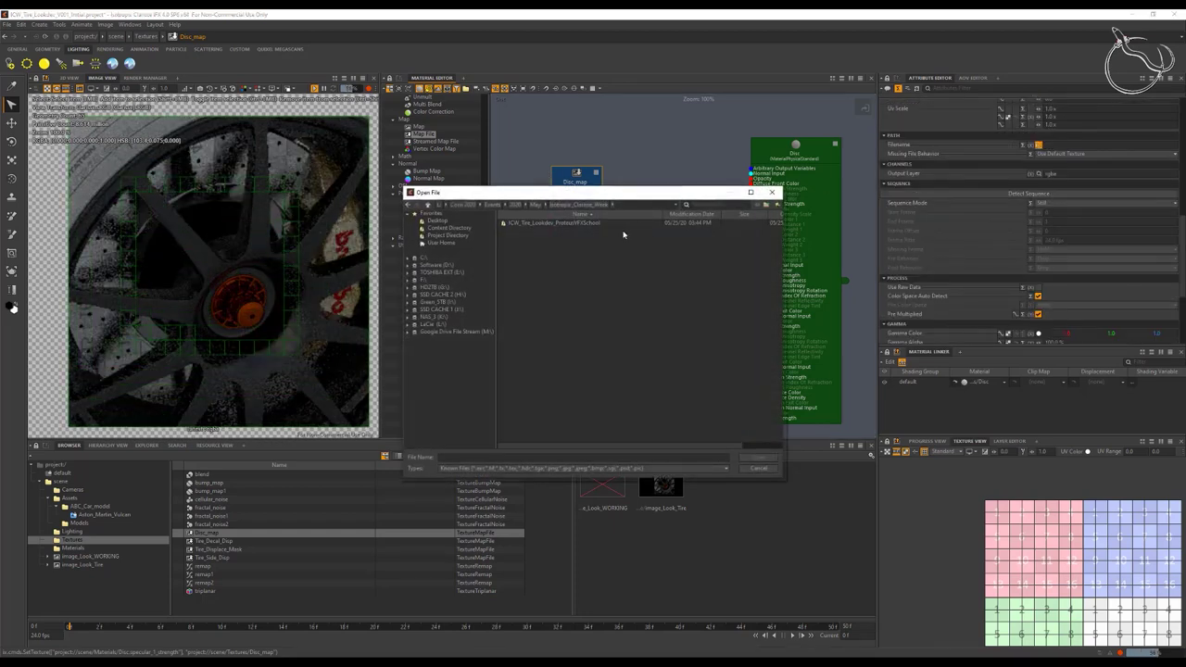
double_click(537, 223)
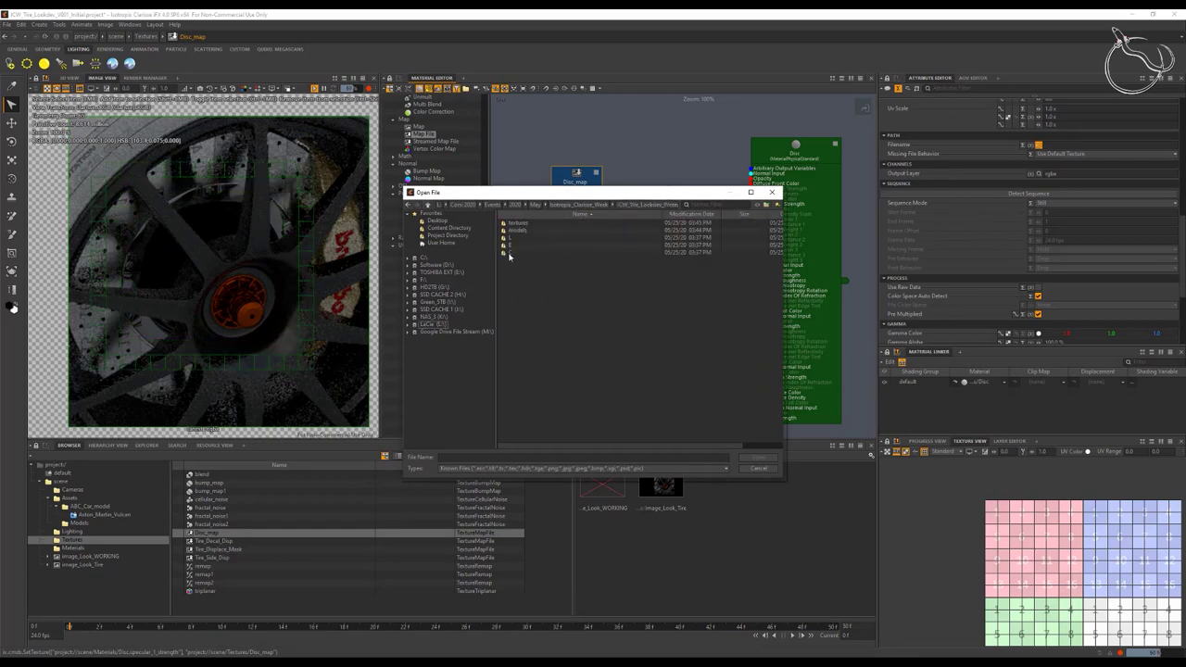
double_click(521, 224)
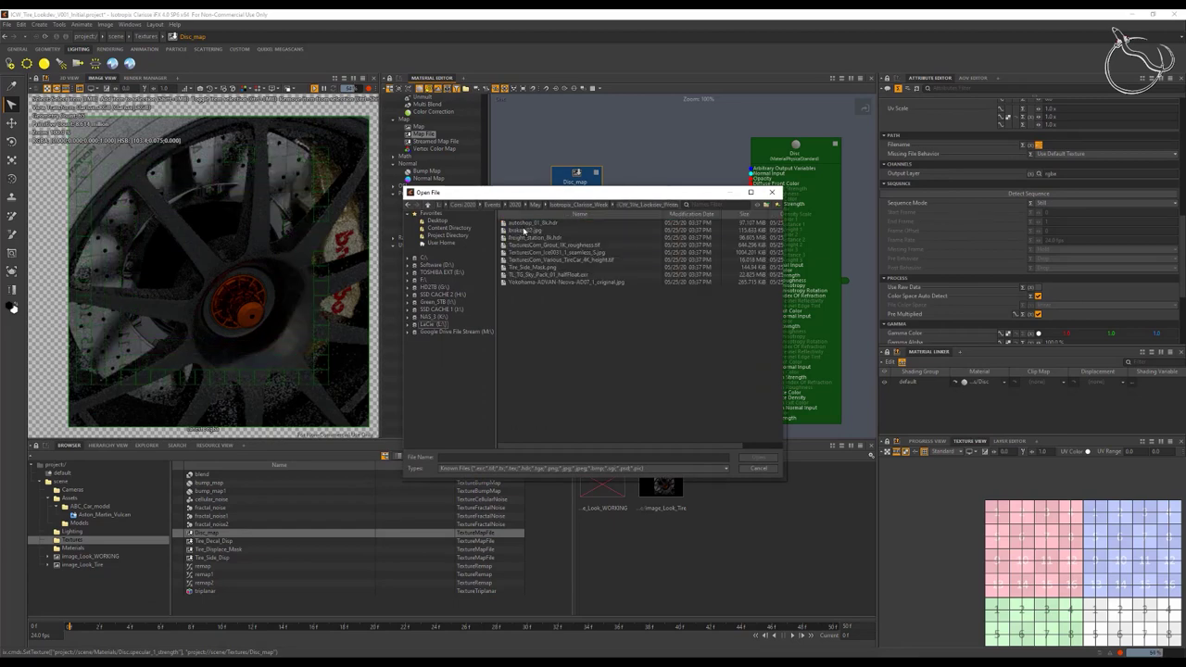
double_click(535, 230)
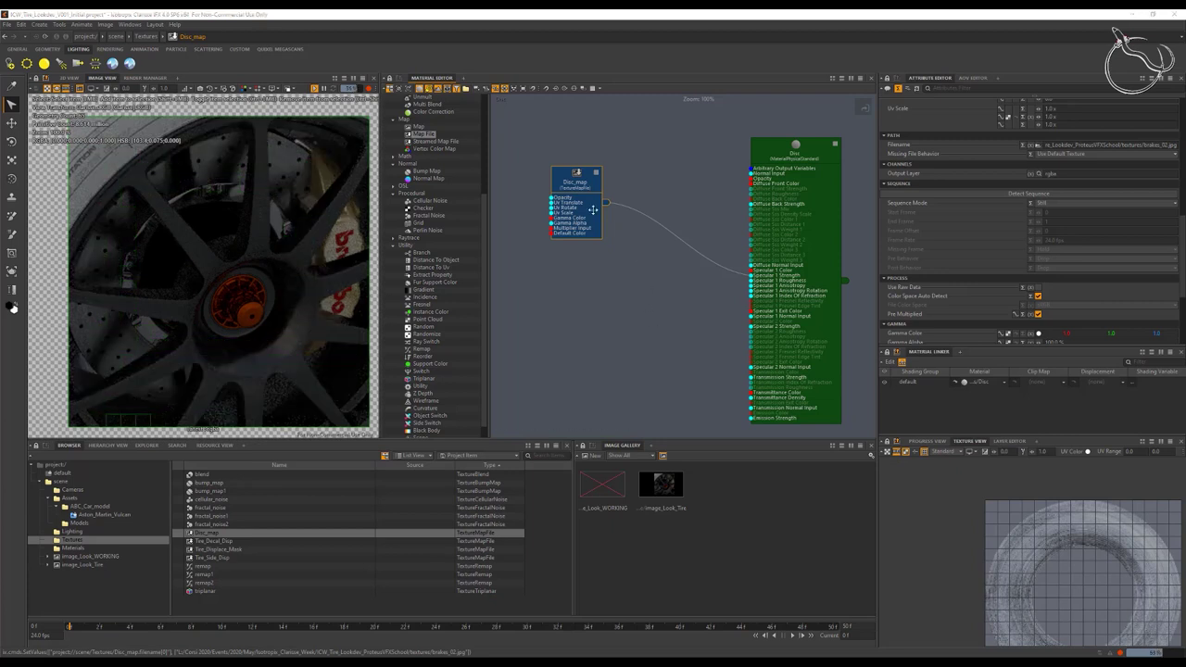
left_click_drag(585, 190, 531, 225)
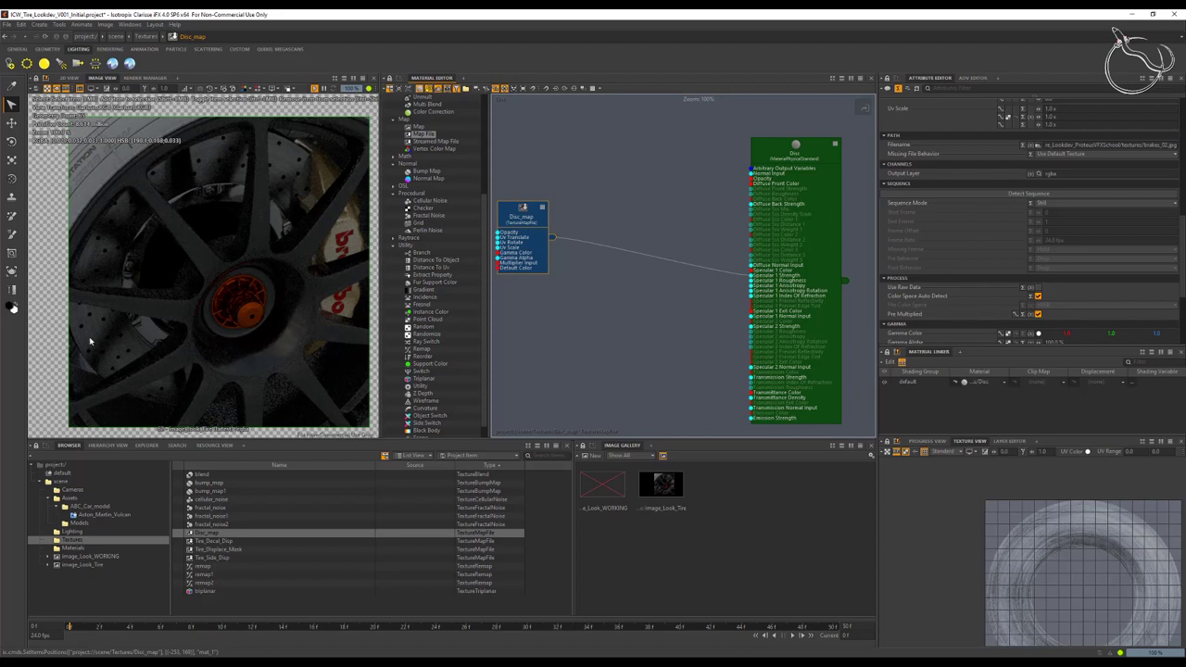
left_click_drag(517, 216, 526, 208)
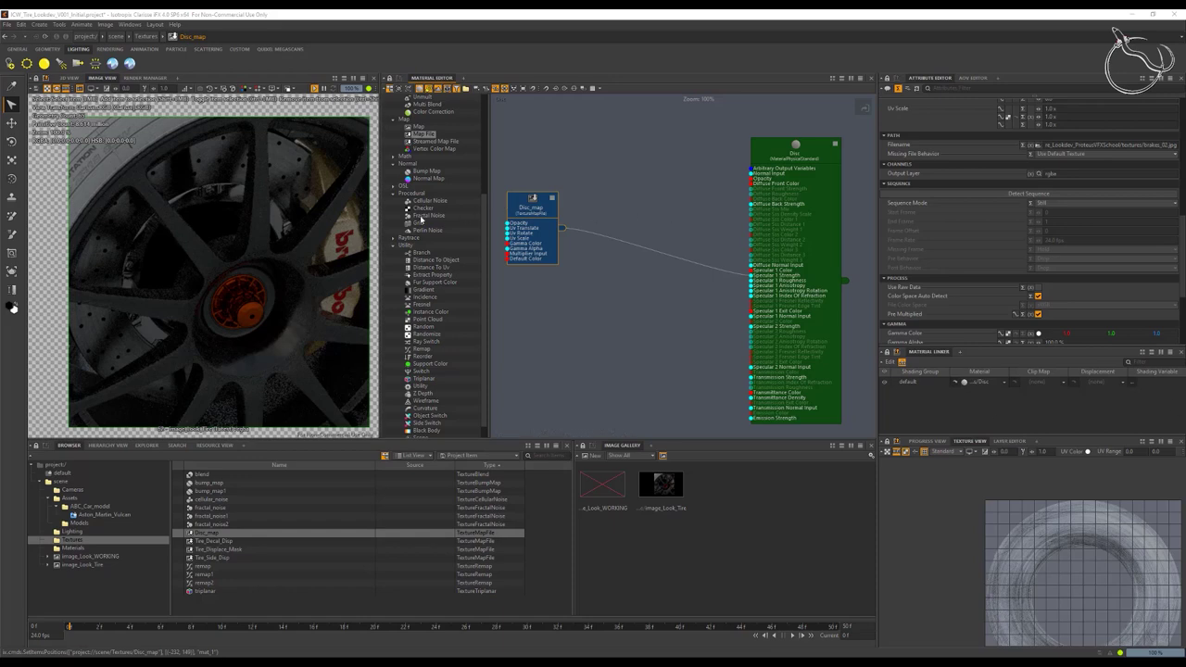
Step: Insert a Color Correction between Disc_map and the Disc material's Specular 1 Strength, with Saturation 0 and Gain 2
scroll(454, 195, "up", 3)
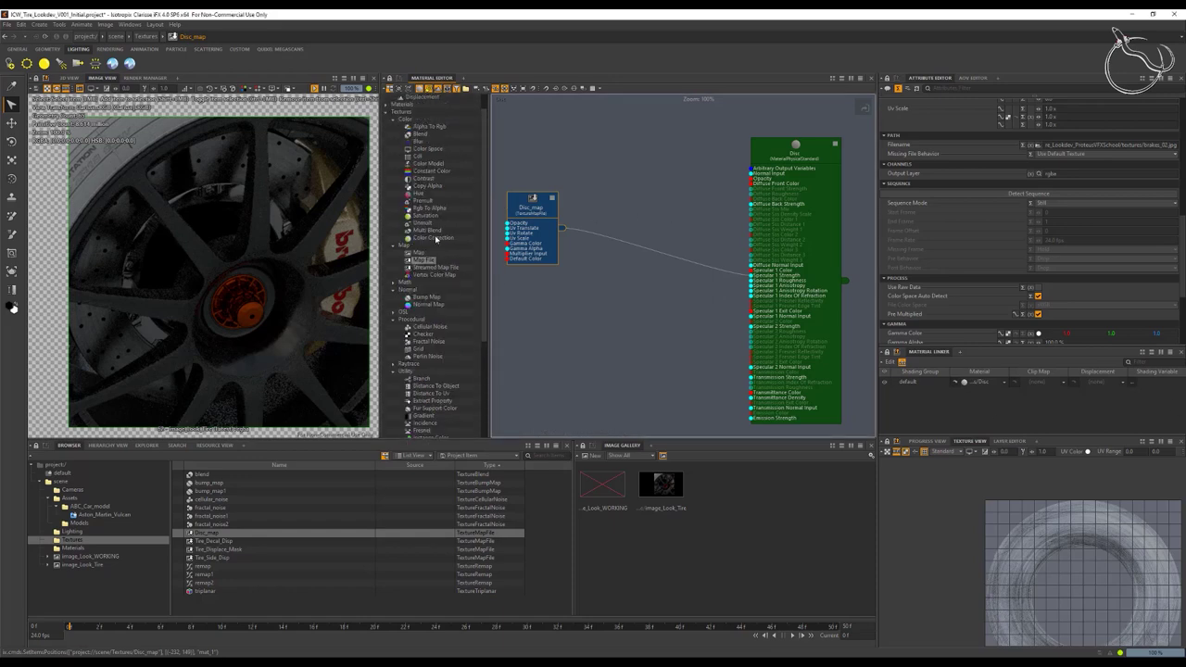
left_click_drag(436, 238, 625, 217)
left_click(645, 231)
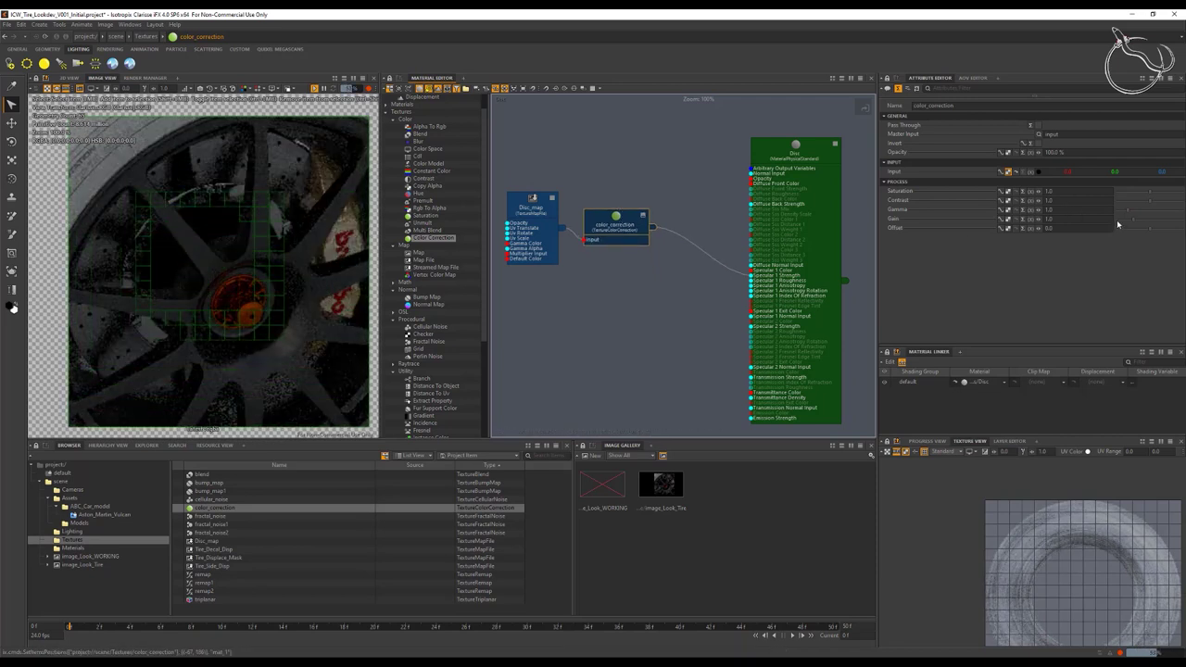
left_click_drag(1145, 192, 1093, 195)
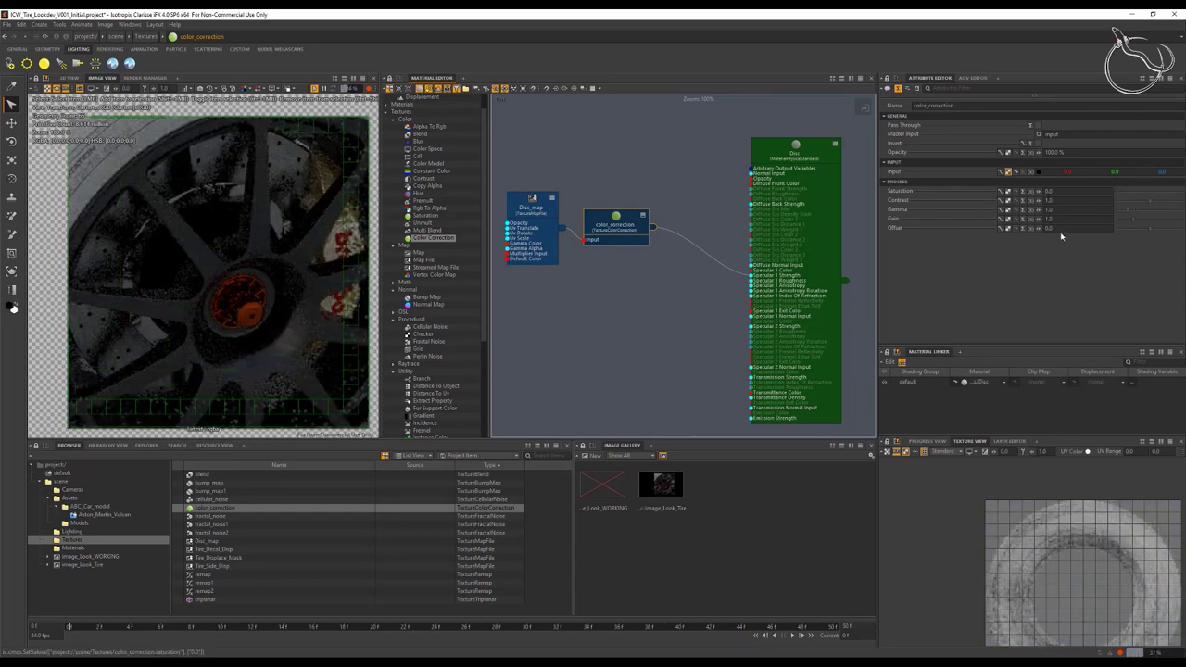
type("2")
key("Tab")
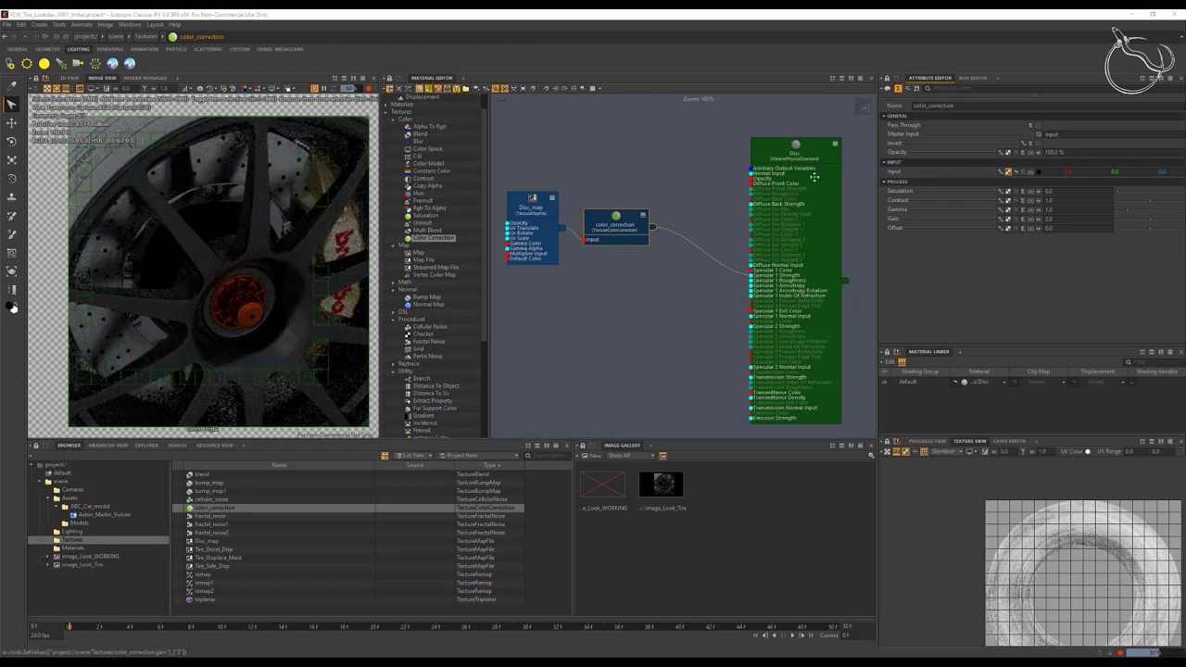
Step: Insert a Remap texture in the Textures folder between the color correction and the Disc material's Specular 1 Strength
left_click_drag(814, 177, 853, 177)
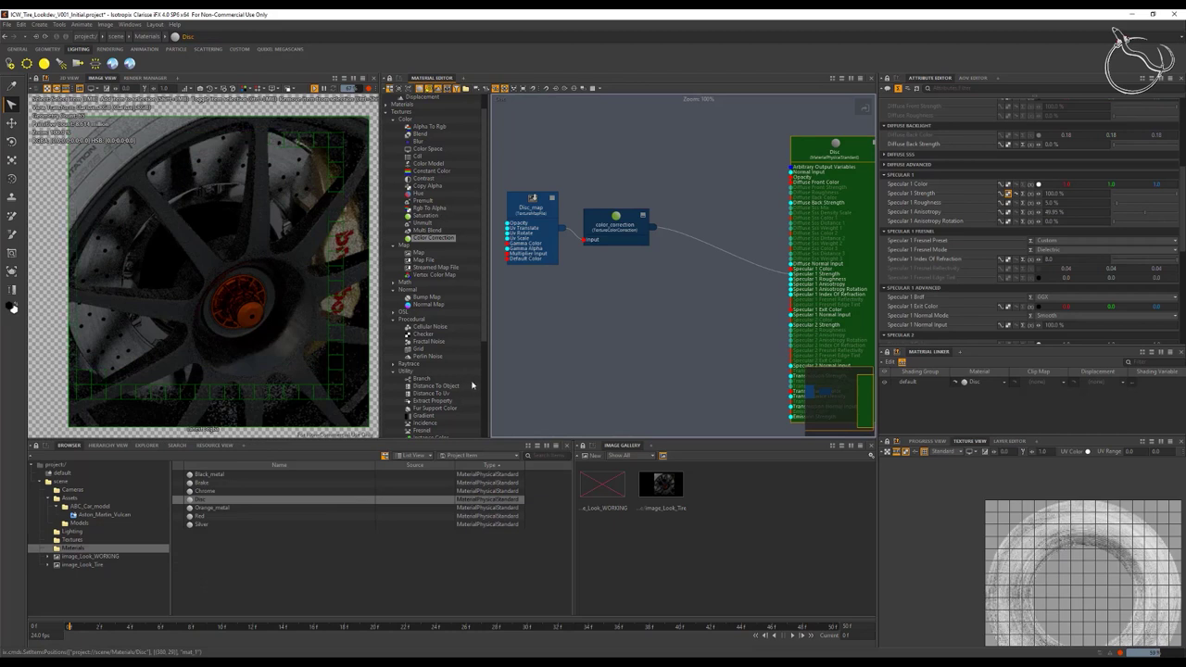
scroll(445, 343, "down", 2)
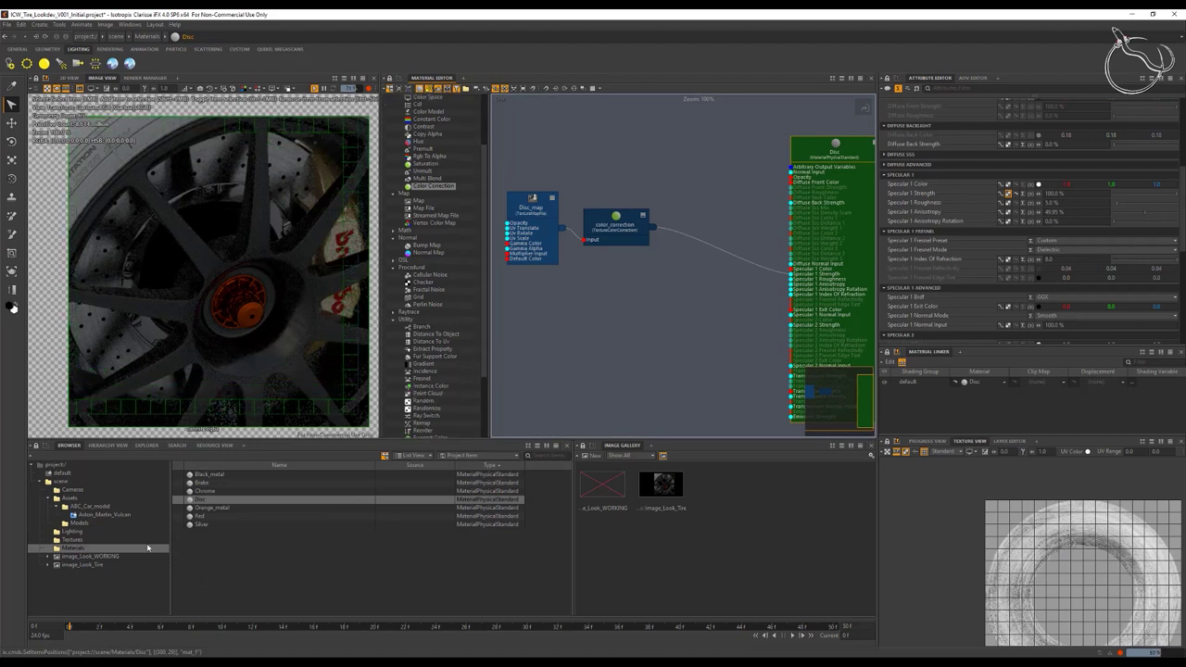
left_click(76, 541)
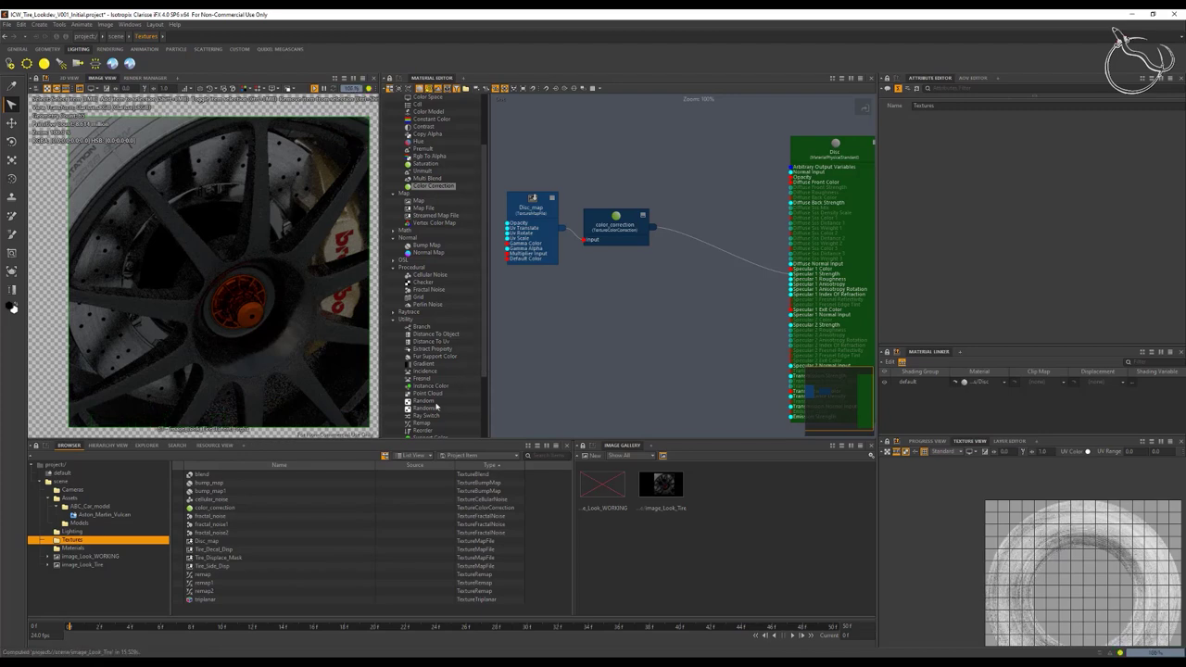
left_click_drag(421, 424, 698, 241)
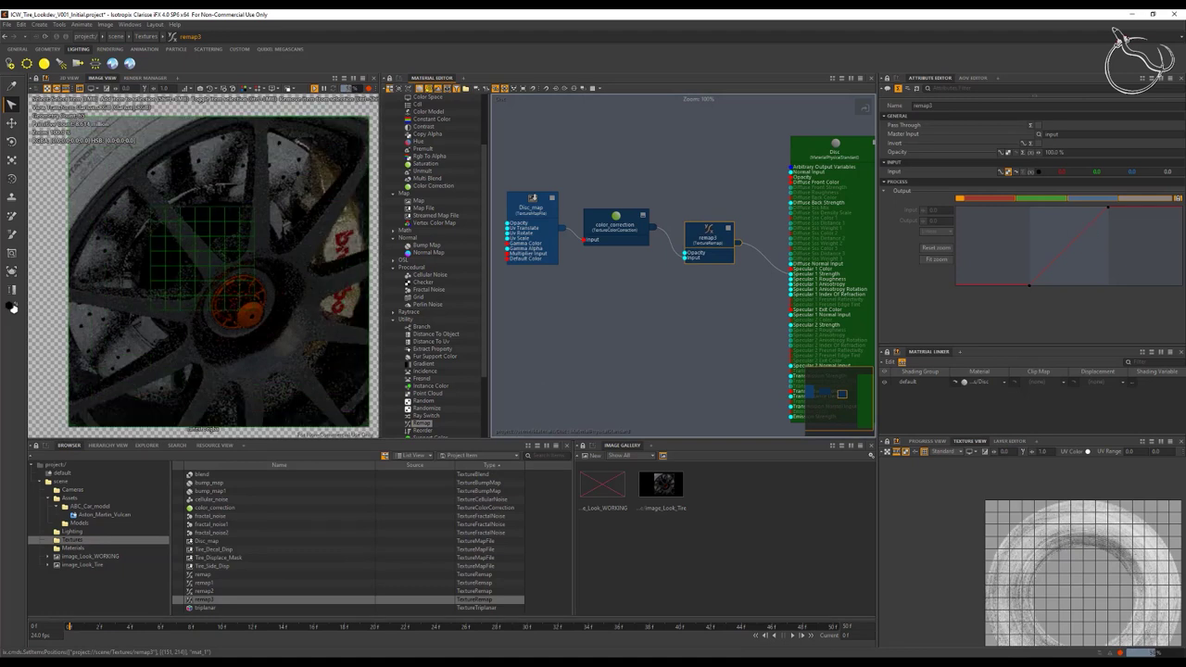
Step: Raise the remap curve's start point to output 1.0 and set its end point's output to 1.4
left_click(1029, 285)
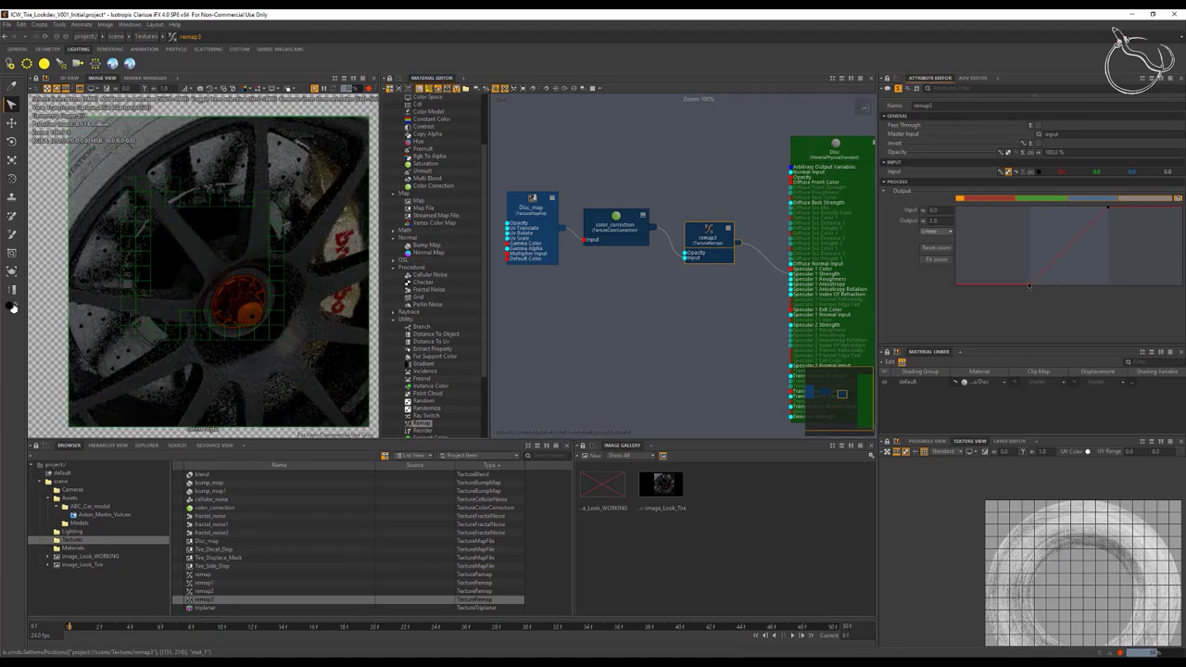
left_click(1028, 286)
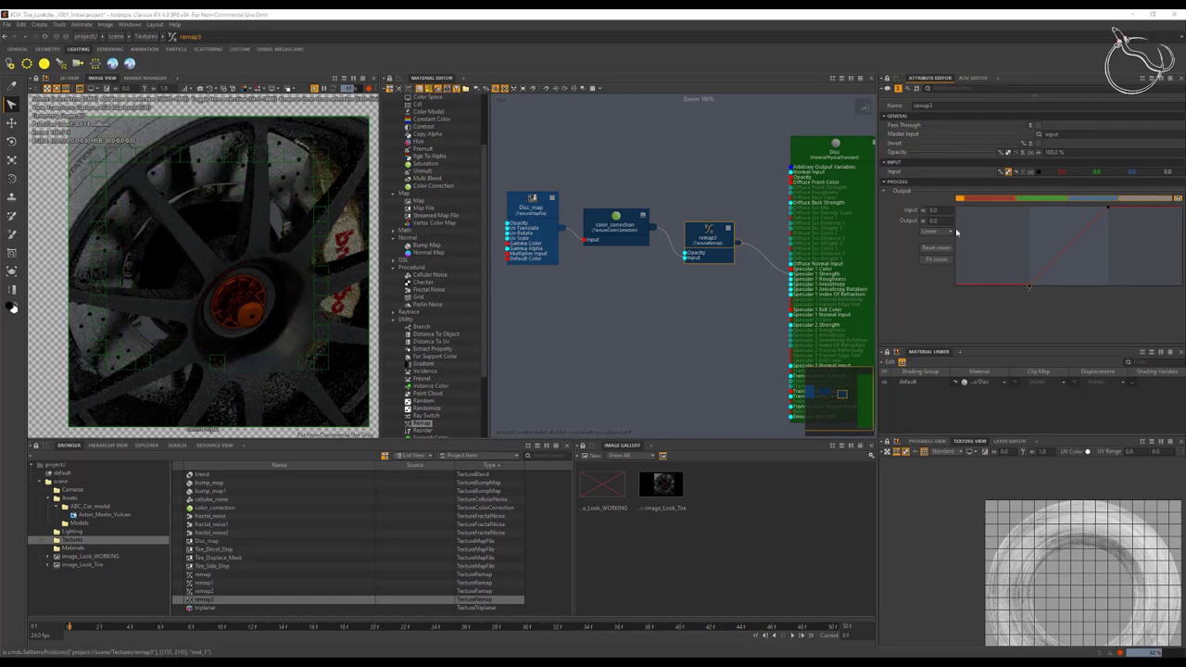
left_click_drag(1029, 287, 1029, 208)
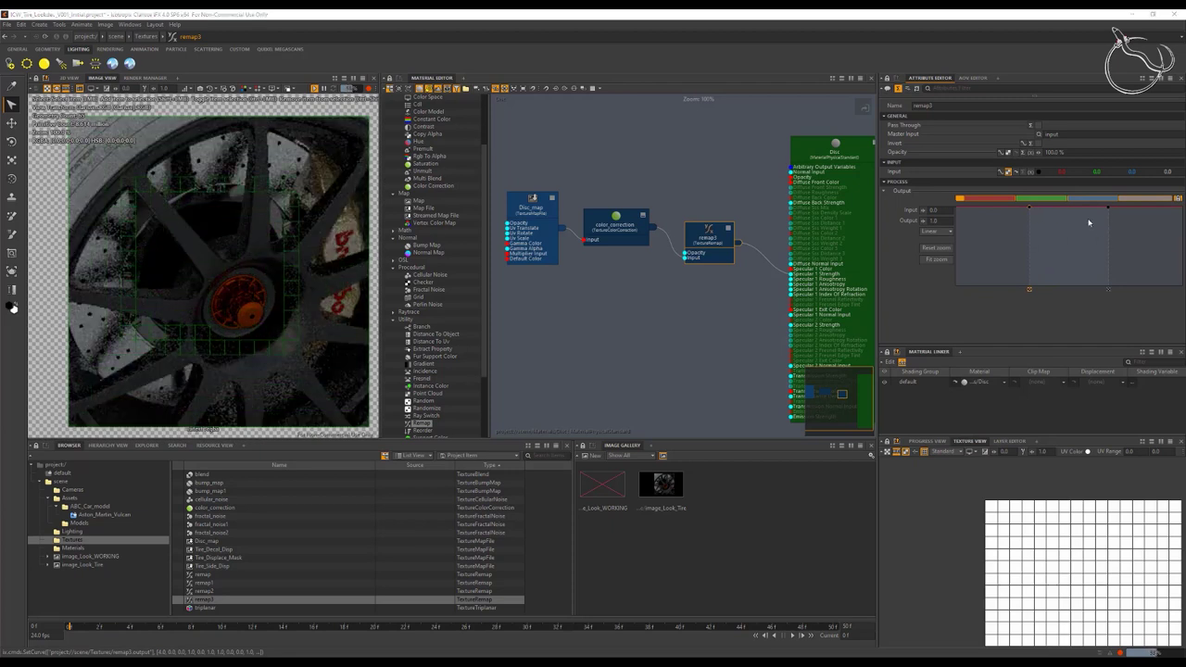
left_click_drag(1090, 224, 1132, 197)
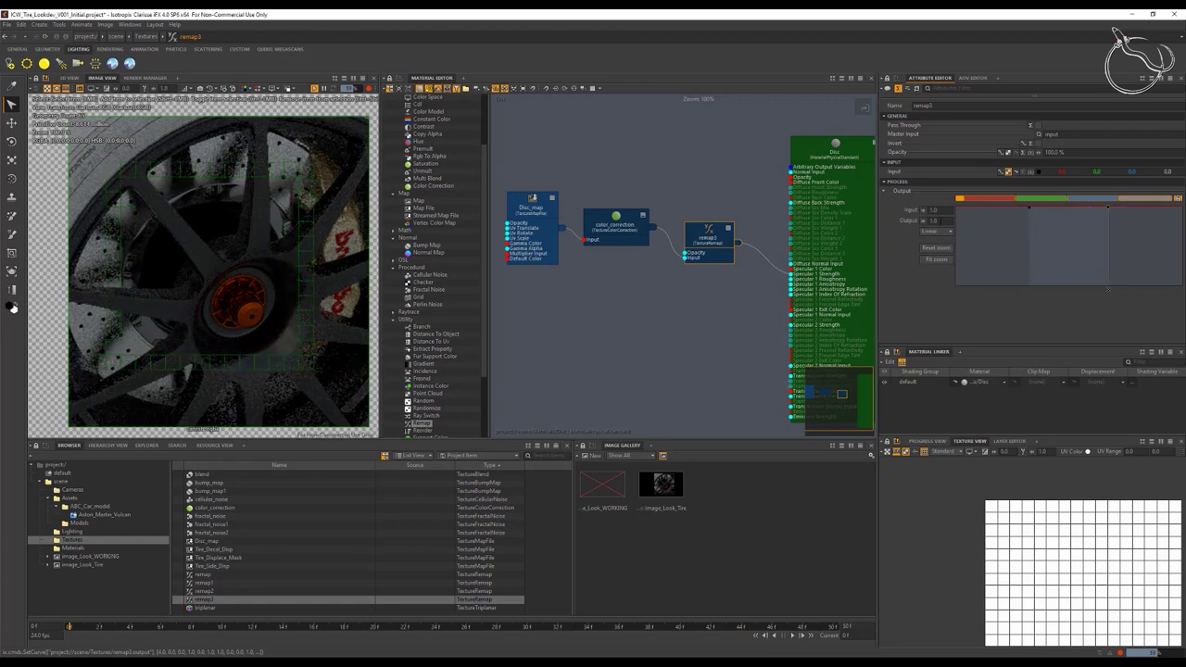
type(".4")
key("Return")
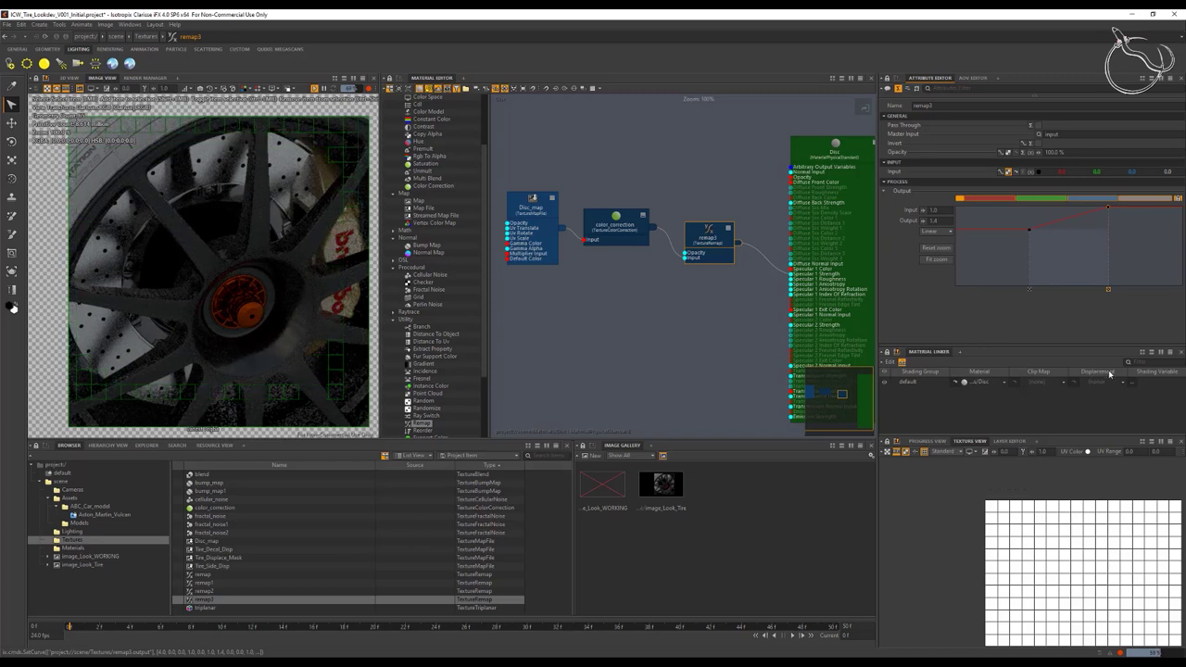
Step: Add a middle point to the remap curve and lower it to about input 0.32, output 0.32
left_click(1063, 222)
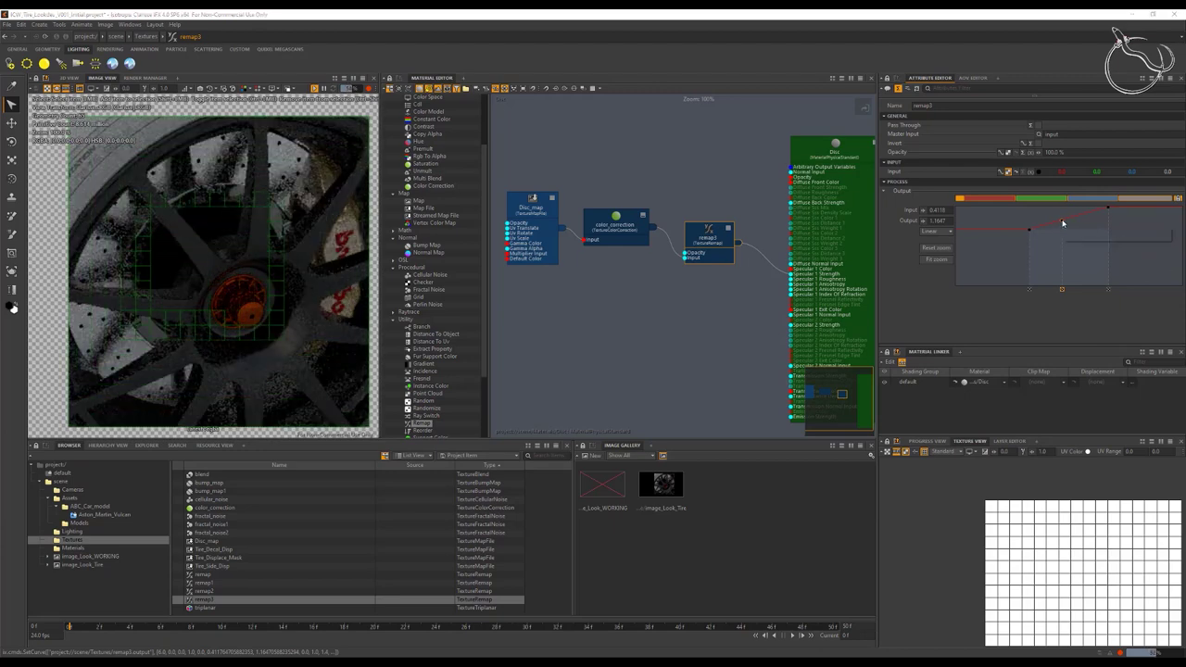
left_click_drag(1063, 222, 1059, 267)
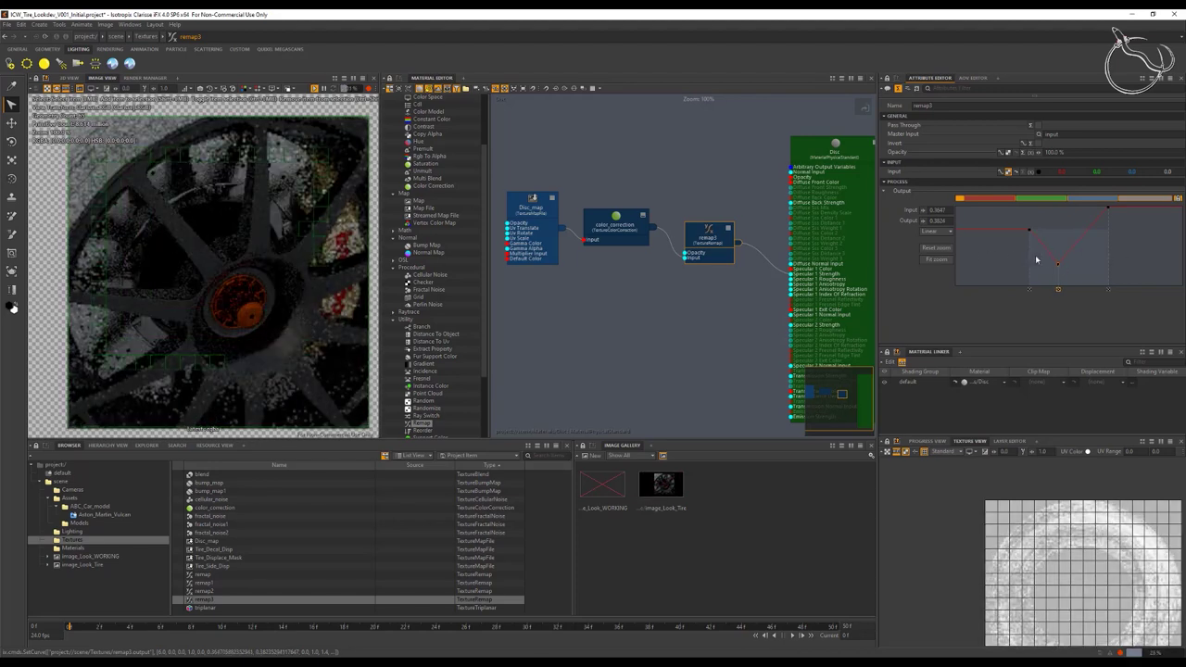
left_click_drag(1059, 266, 1054, 268)
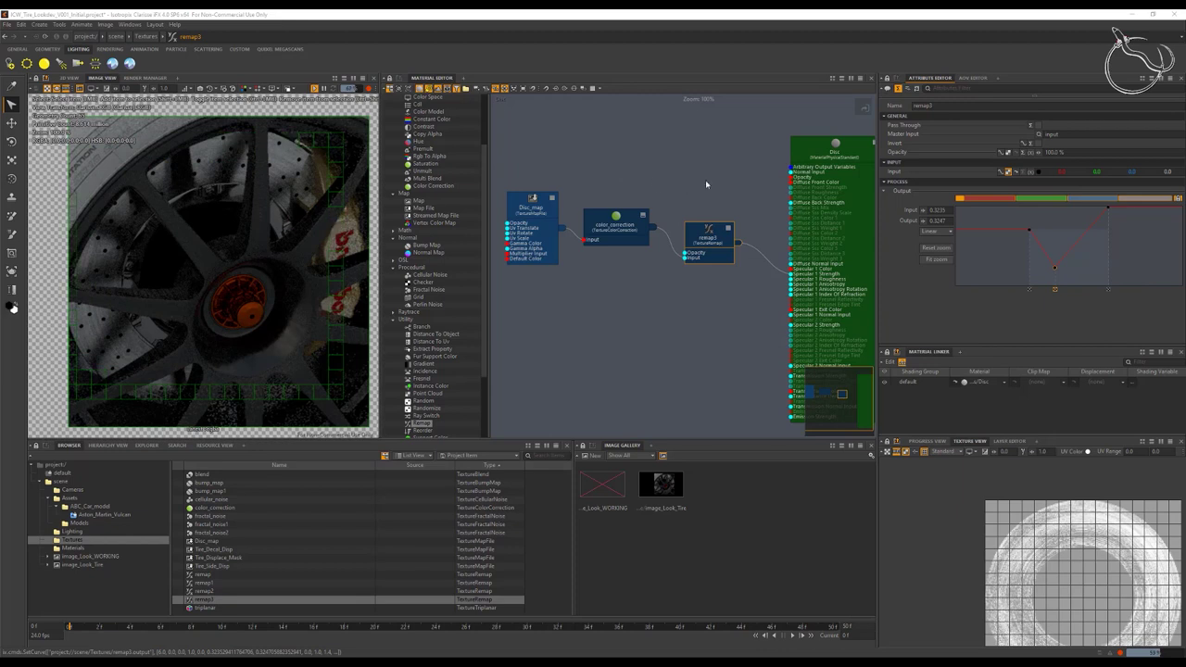
Step: Add a Bump Map node above the remap and connect it to the Disc material's Normal Input
left_click(768, 159)
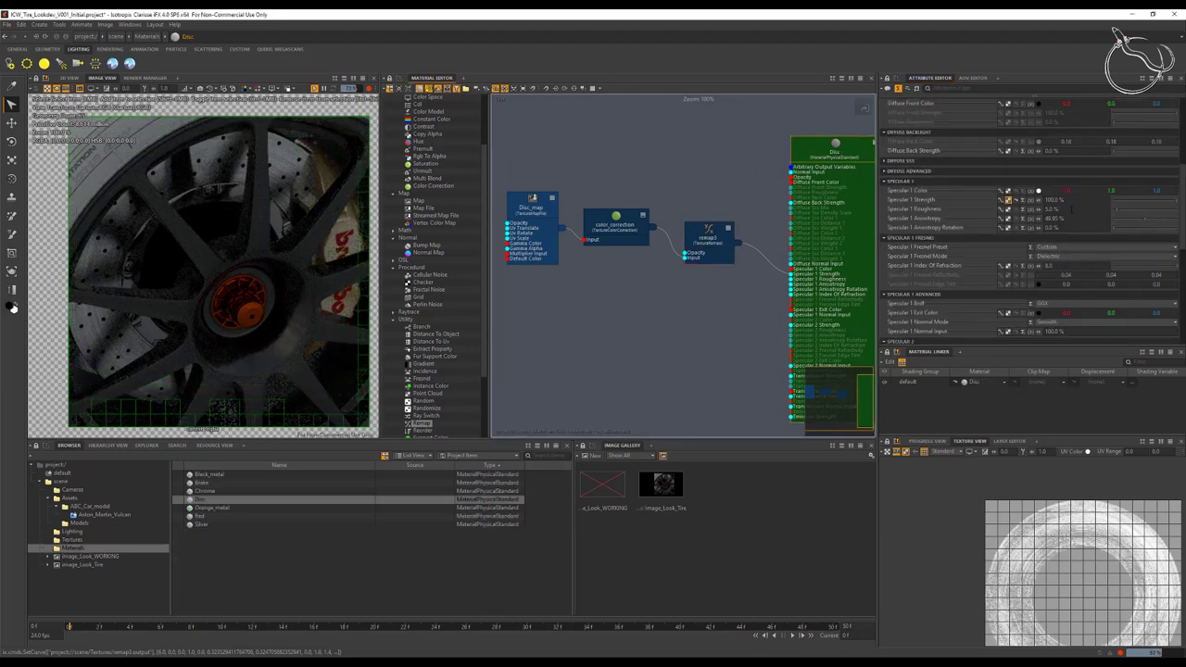
left_click(1071, 209)
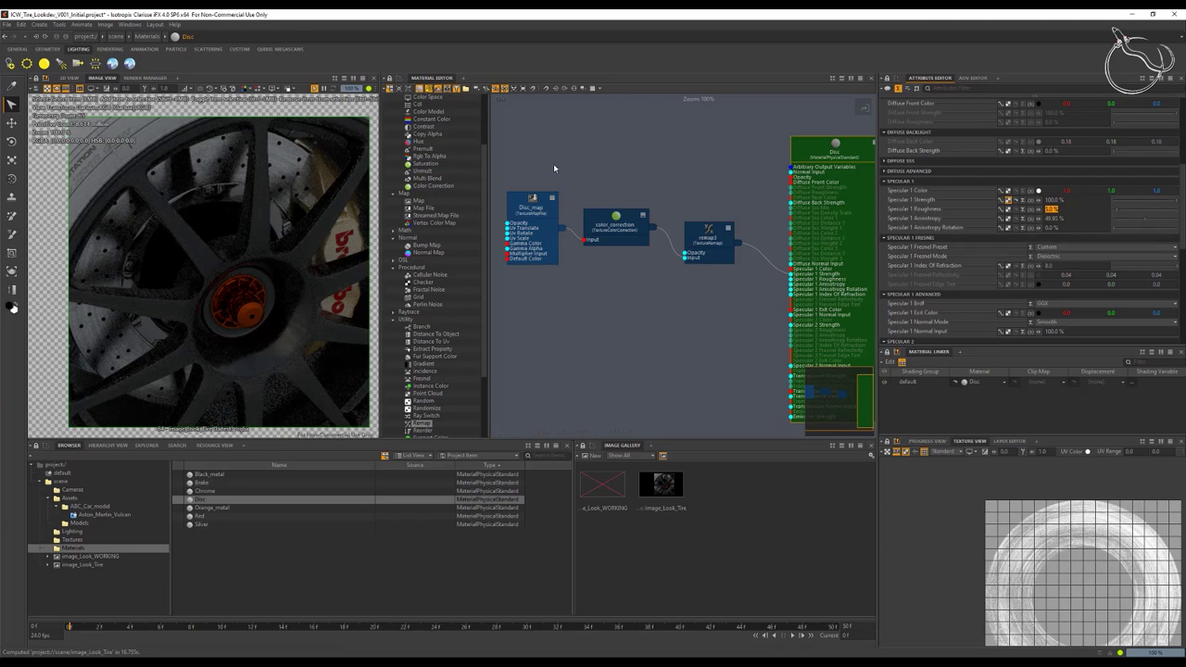
left_click_drag(428, 249, 467, 225)
left_click_drag(661, 130, 792, 173)
left_click_drag(676, 132, 710, 135)
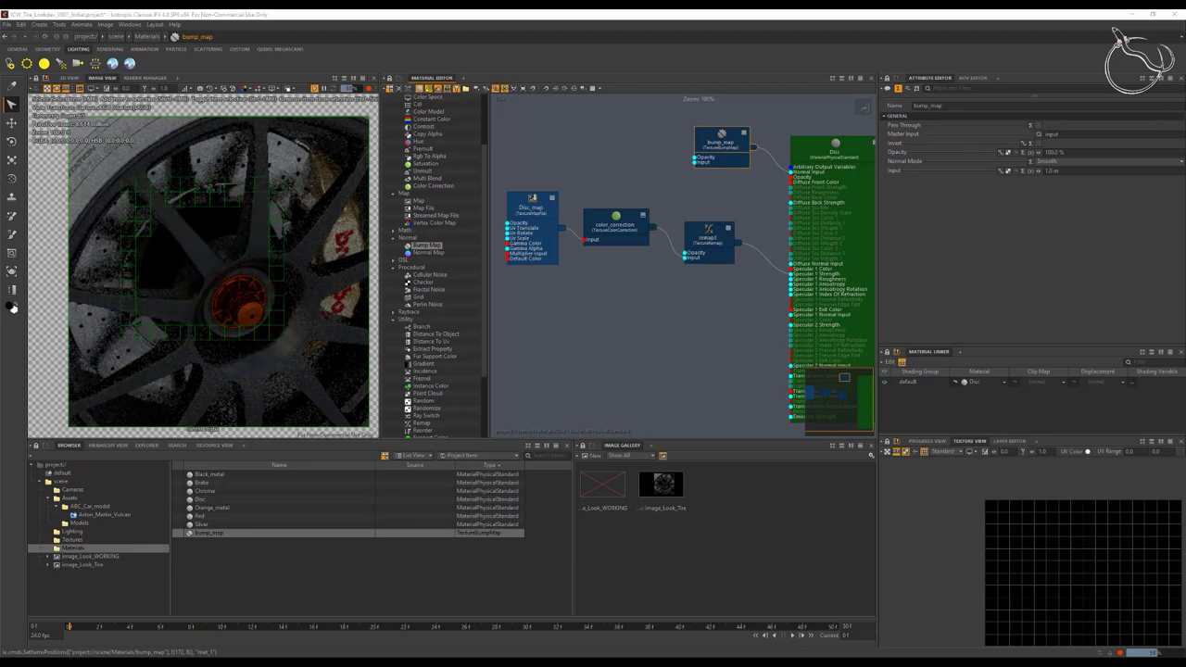
Step: Duplicate the color correction node, connect the copy to the bump map's Input and place it above Disc_map
left_click(619, 232)
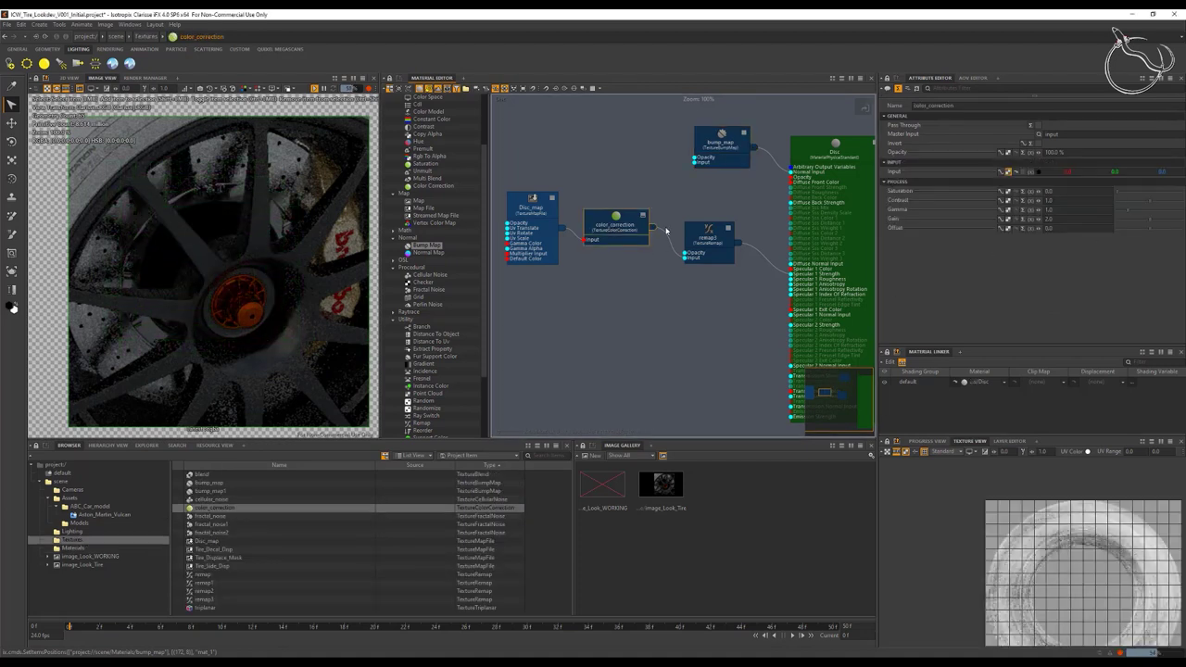
key("ctrl+c")
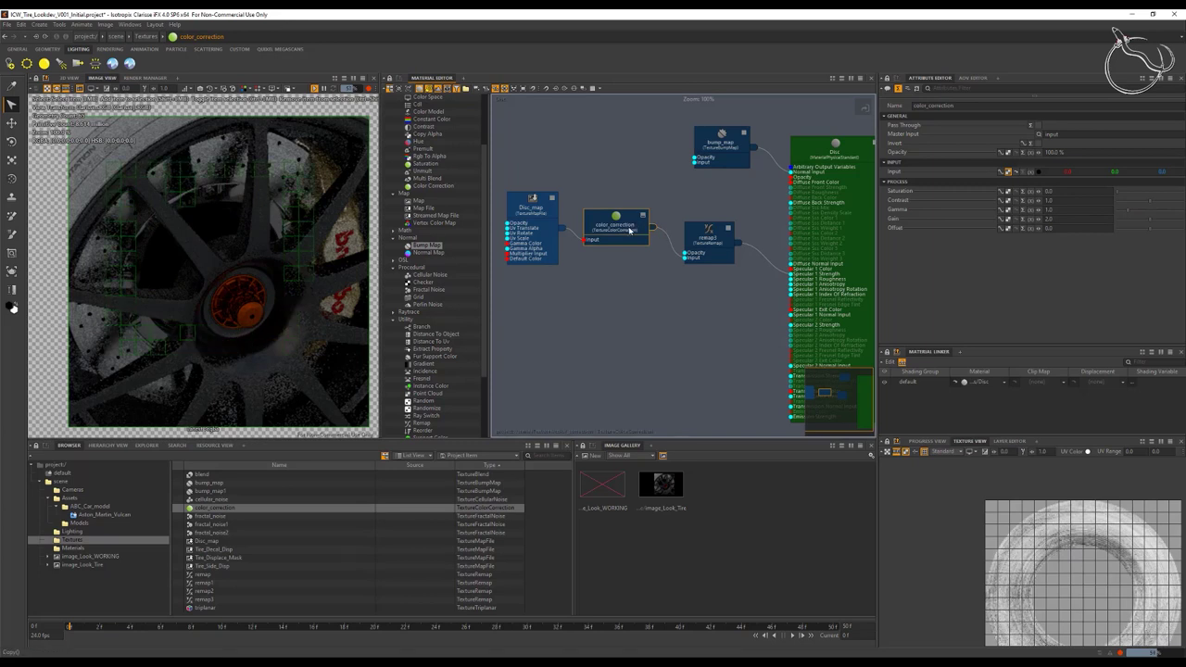
key("ctrl+v")
left_click_drag(684, 246, 695, 162)
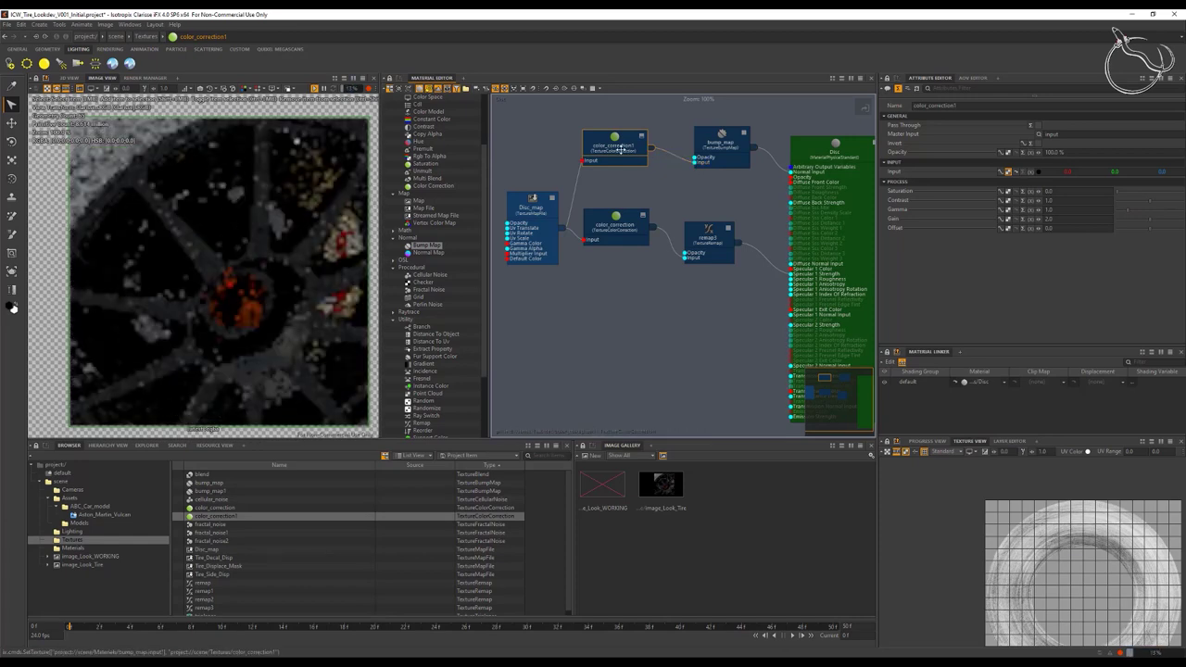
left_click_drag(620, 148, 600, 146)
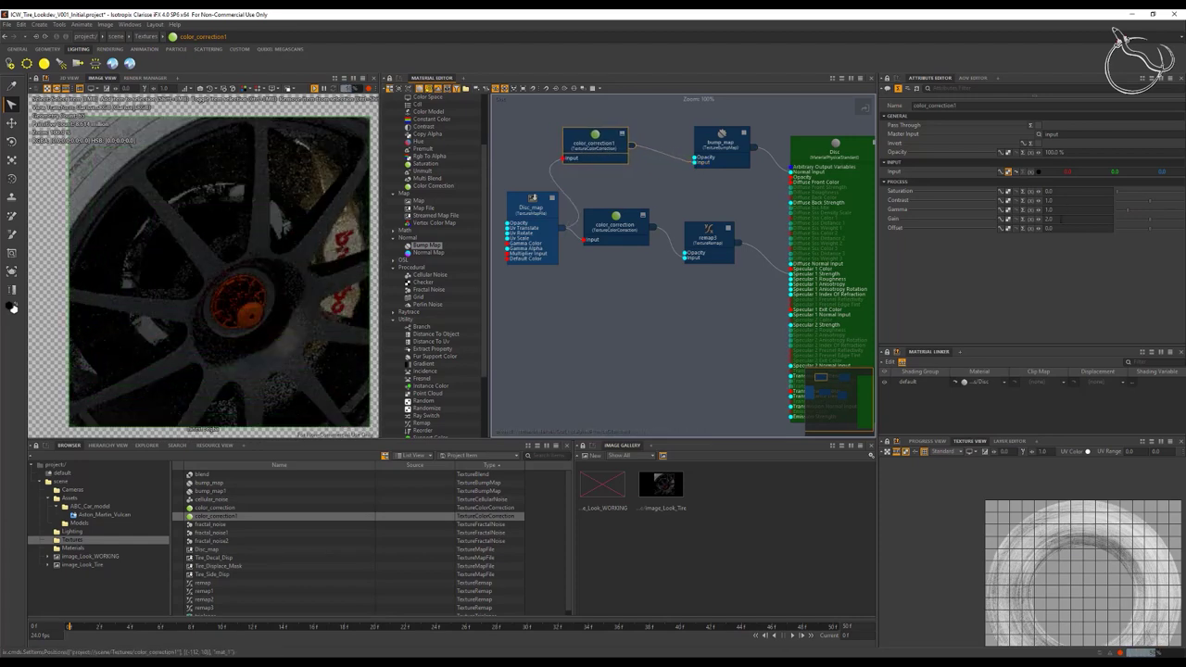
Step: Set the duplicated color correction's gain to 1 and reposition its node between Disc_map and the bump map
type("1")
key("Return")
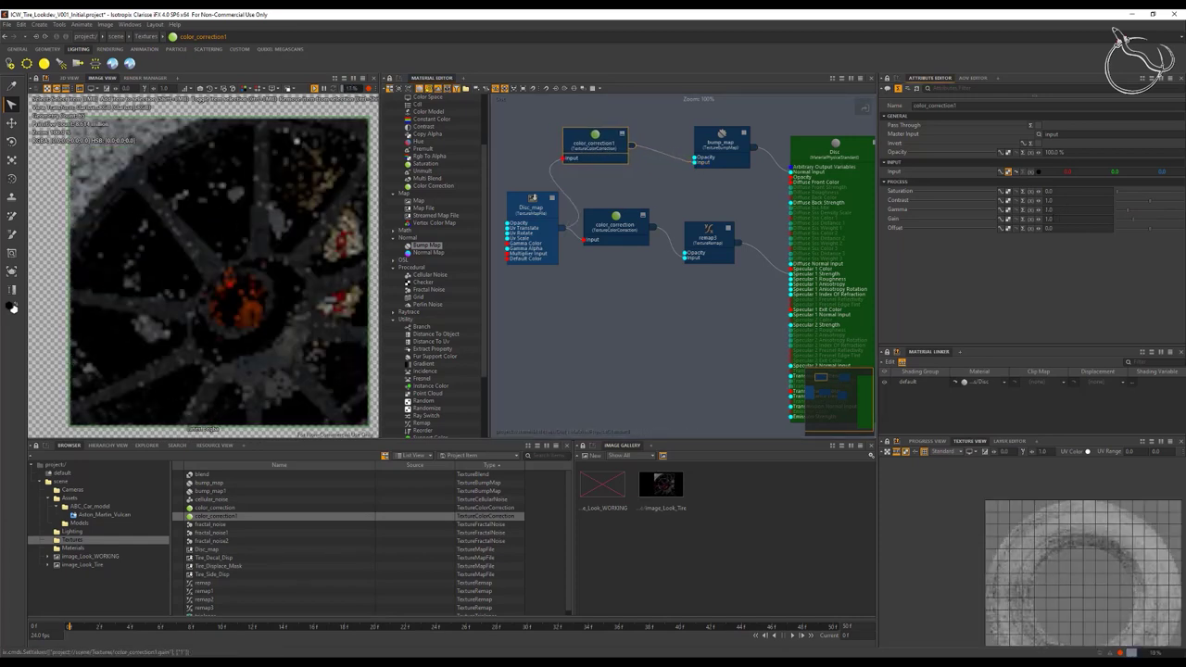
left_click_drag(541, 208, 480, 191)
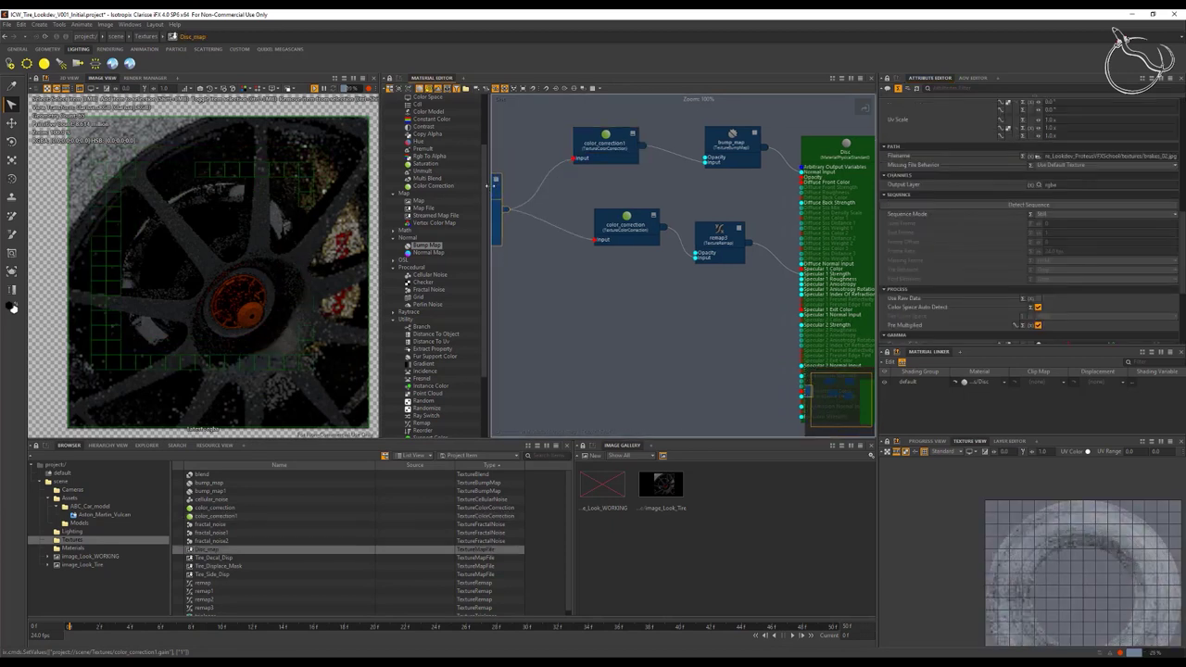
left_click_drag(619, 150, 589, 166)
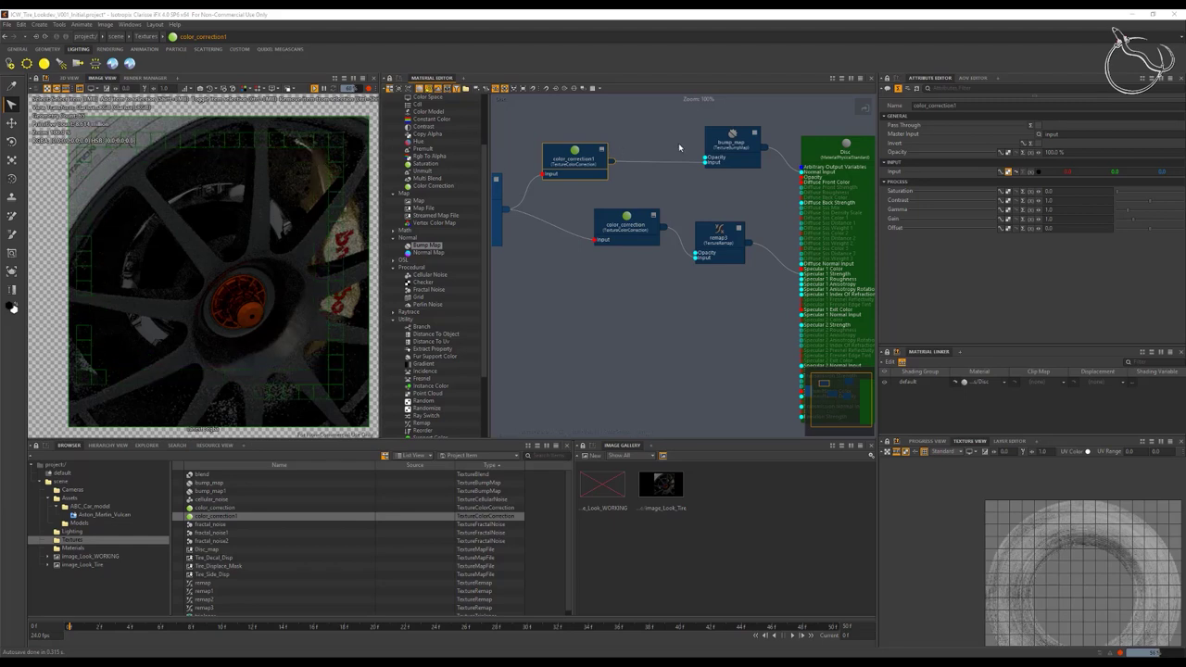
left_click(732, 143)
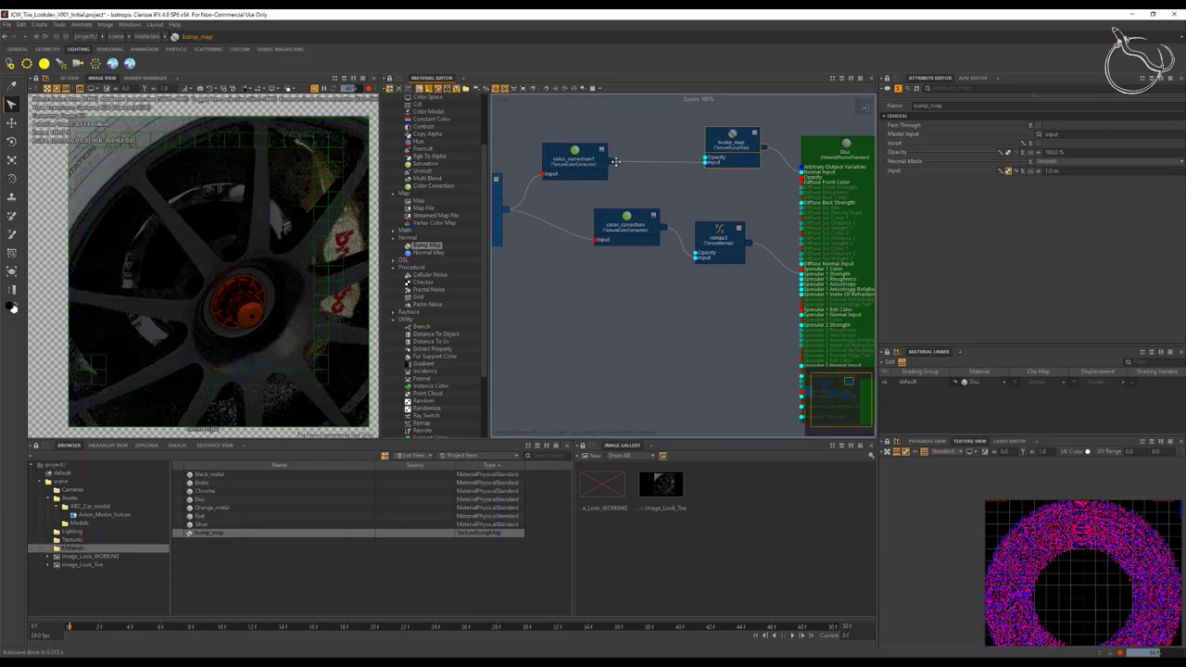
left_click_drag(615, 162, 648, 162)
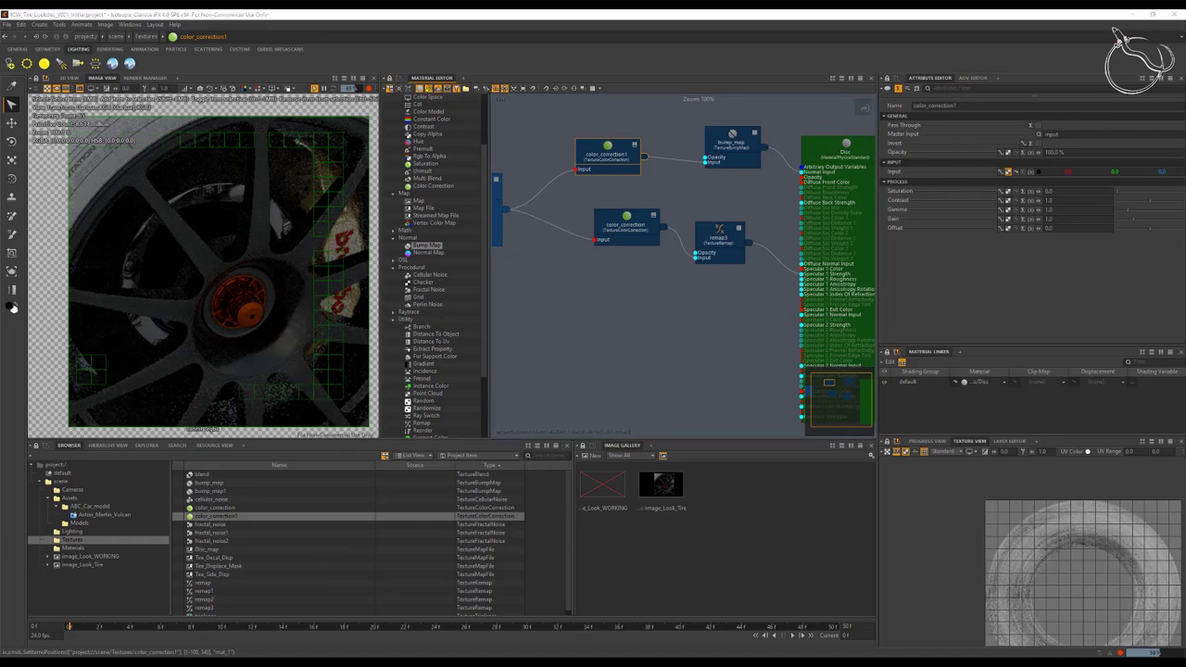
Step: Try 0.1 mm as the bump map's Input value and reduce it to 10 um
left_click(734, 133)
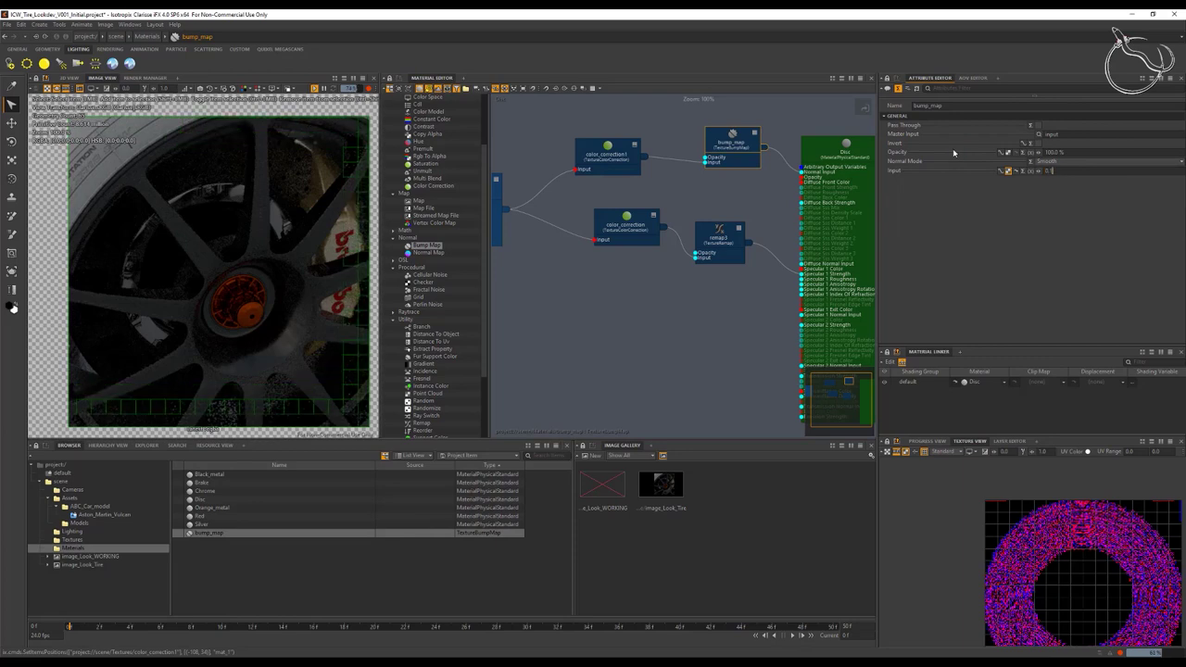
type("0.1 mm")
key("Return")
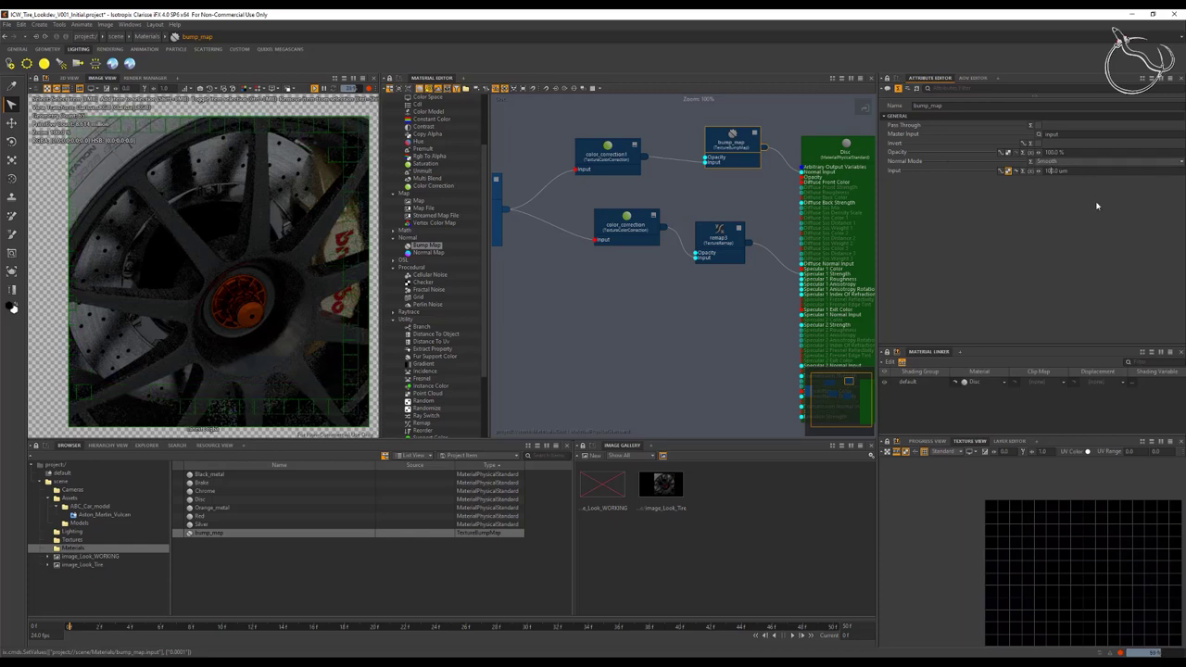
key("Return")
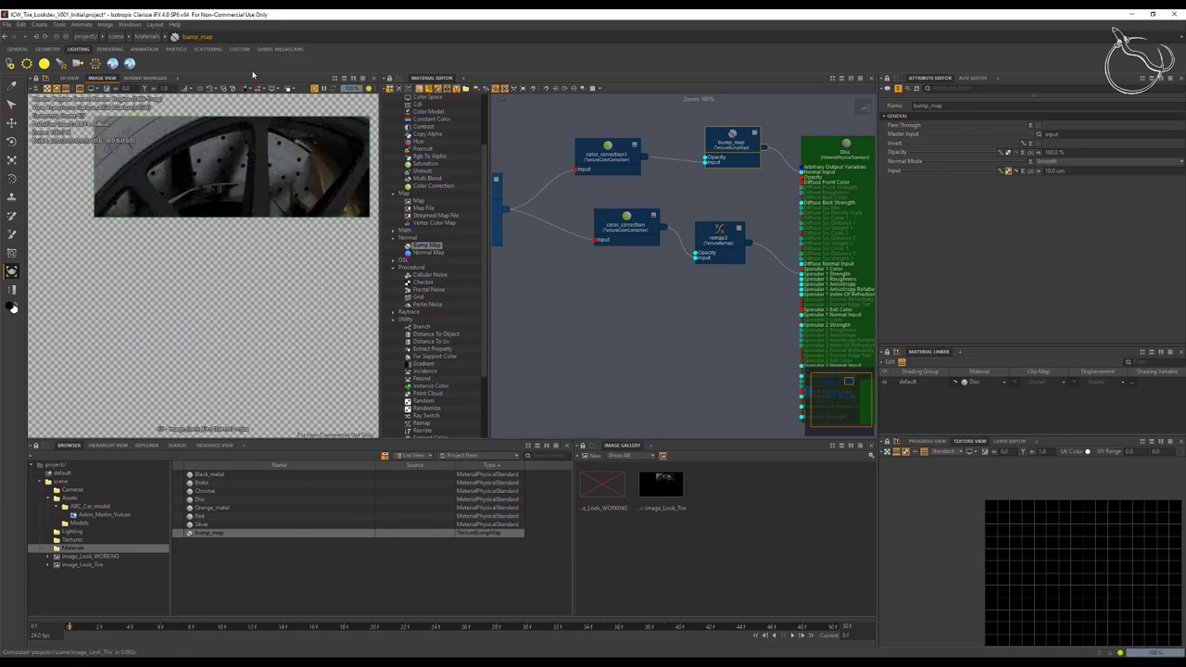
Step: Set the tire image's sampling quality to 50% in a temporarily widened image view
left_click(394, 89)
left_click_drag(376, 124, 511, 115)
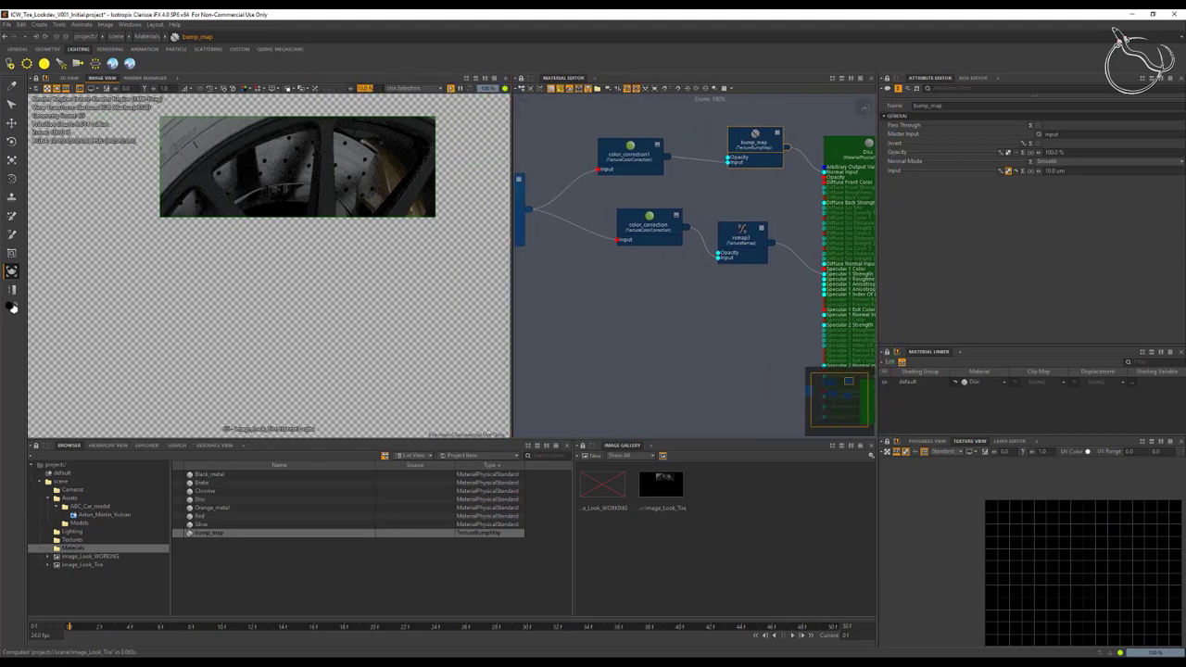
type("50")
key("Return")
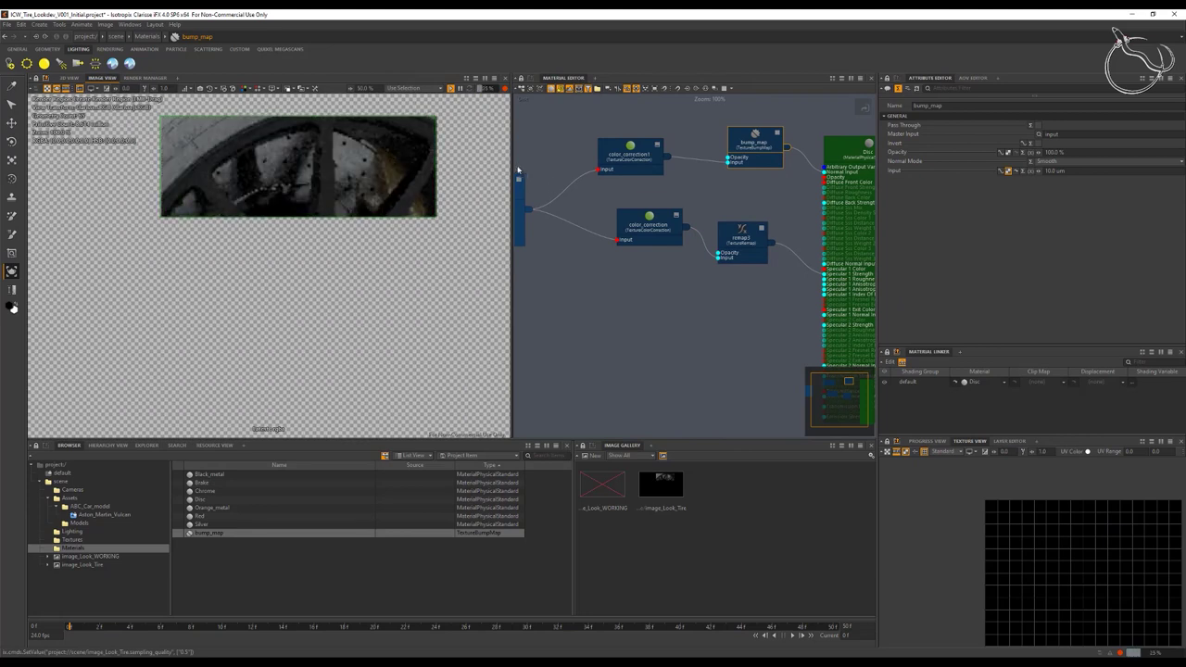
left_click_drag(511, 163, 389, 163)
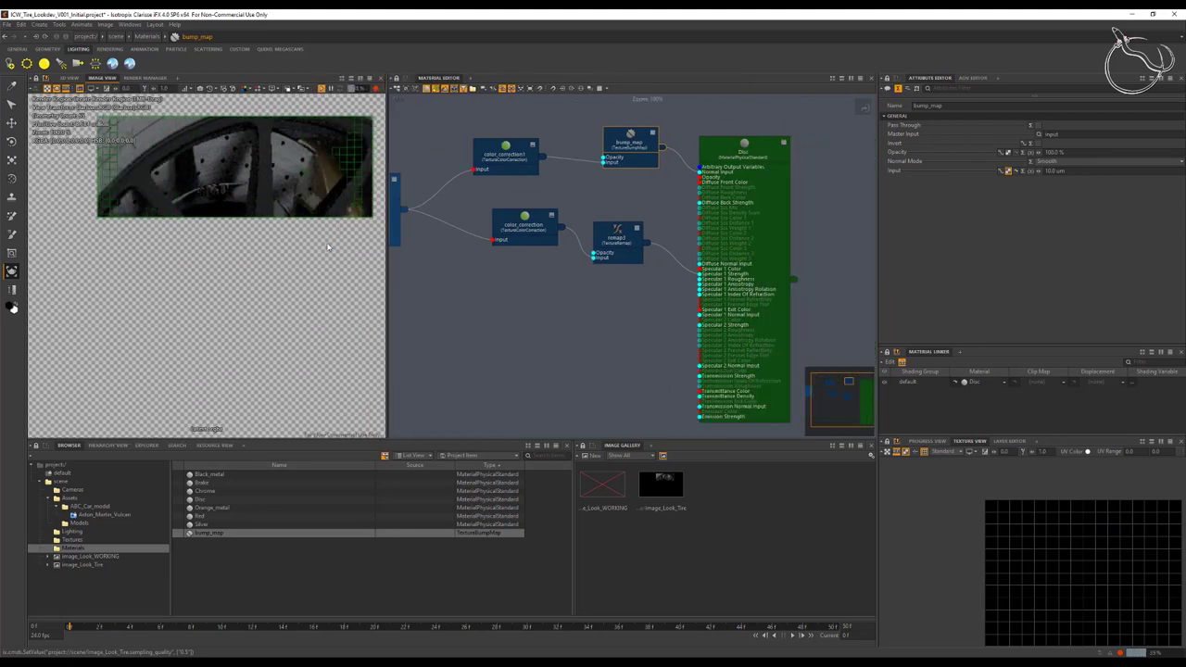
Step: Try 1% for the Disc material's Specular 1 Roughness and lower it to 0.5%
left_click_drag(722, 148, 757, 130)
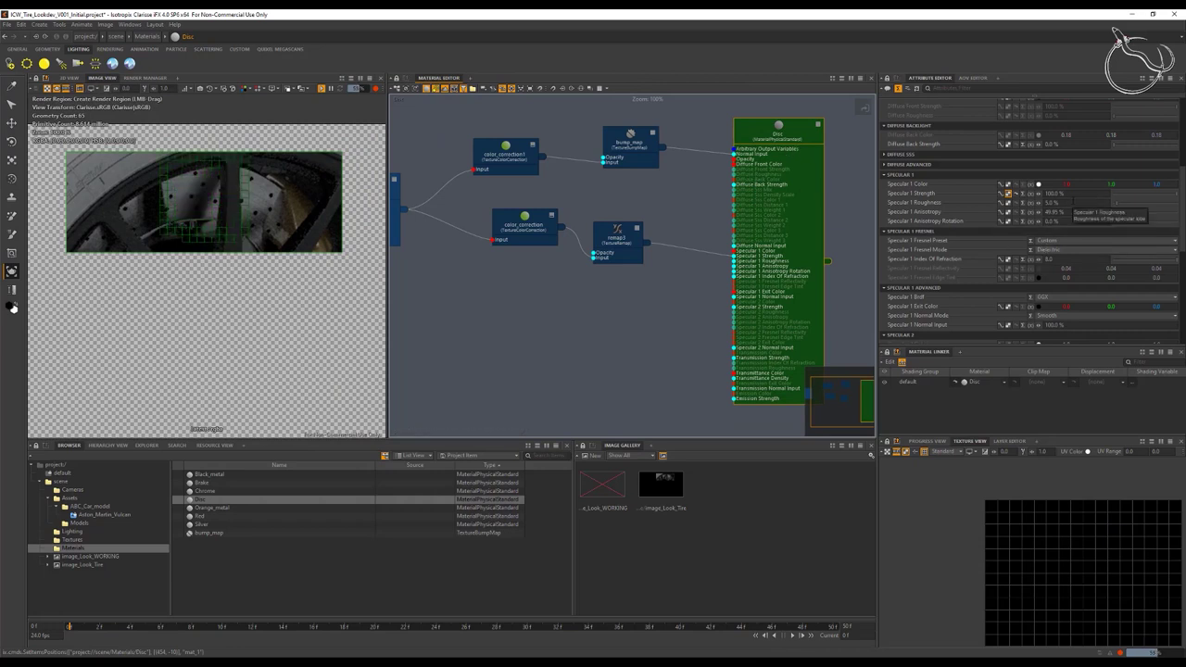
left_click(1053, 203)
type("1")
key("Tab")
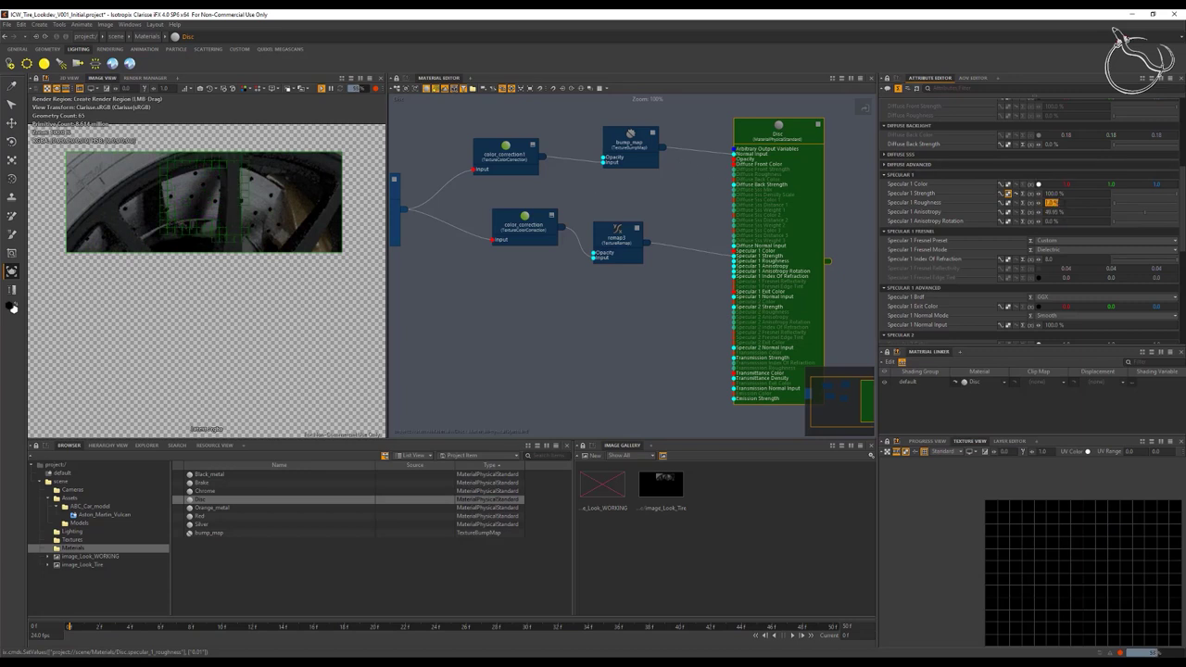
left_click(1049, 203)
type("0.")
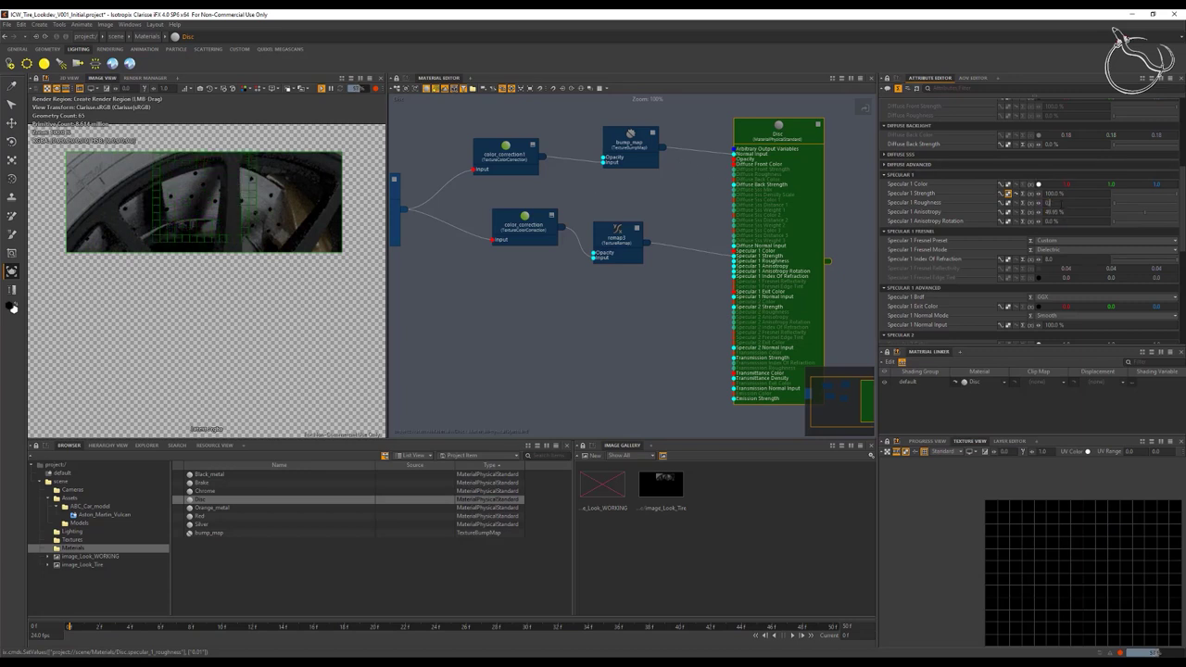
type("5")
key("Return")
left_click(1051, 203)
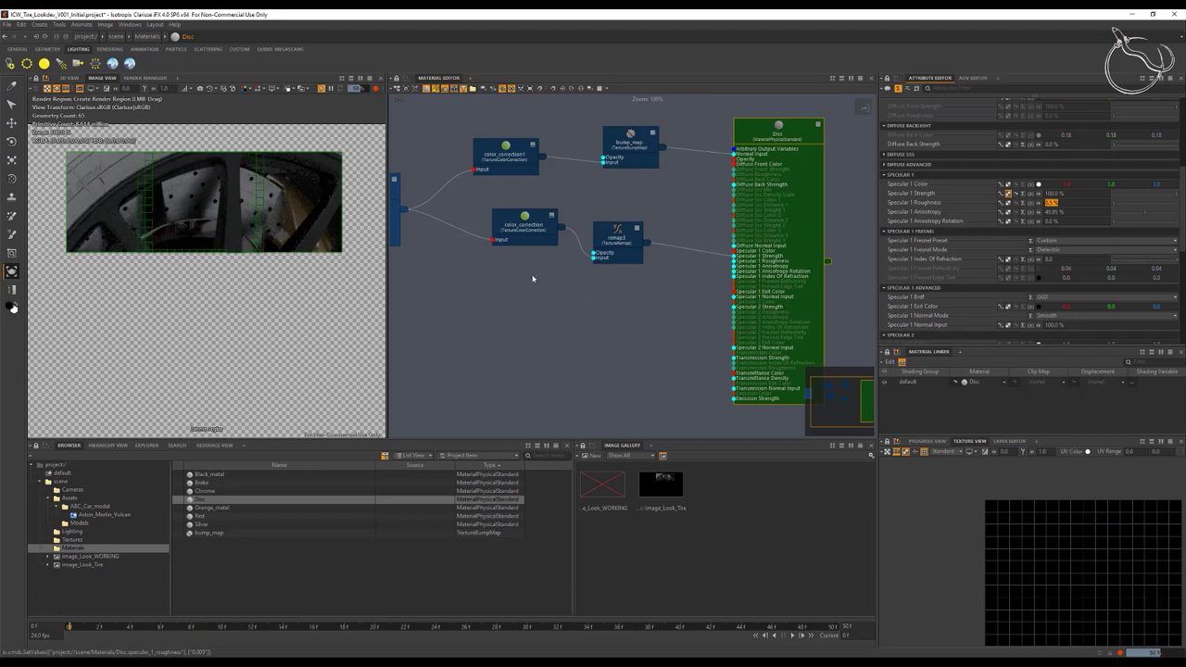
Step: Render the full image_Look_Tire frame without the render region, using a 50% resolution multiplier and 20% sampling quality
left_click_drag(387, 273, 552, 273)
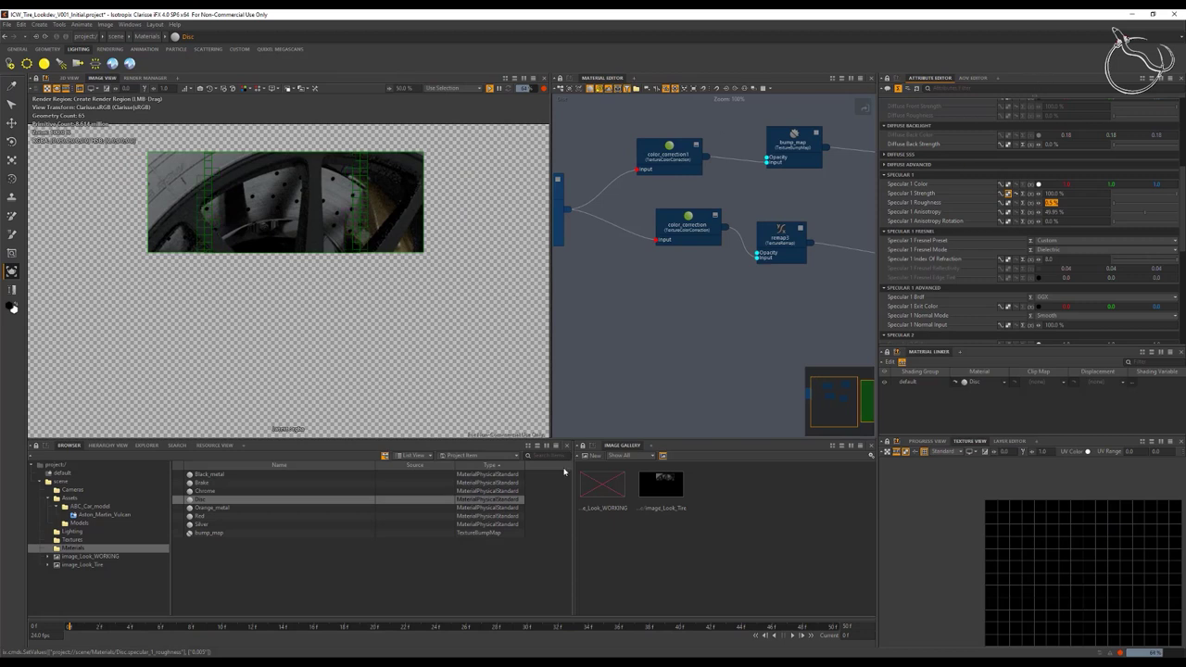
left_click(661, 495)
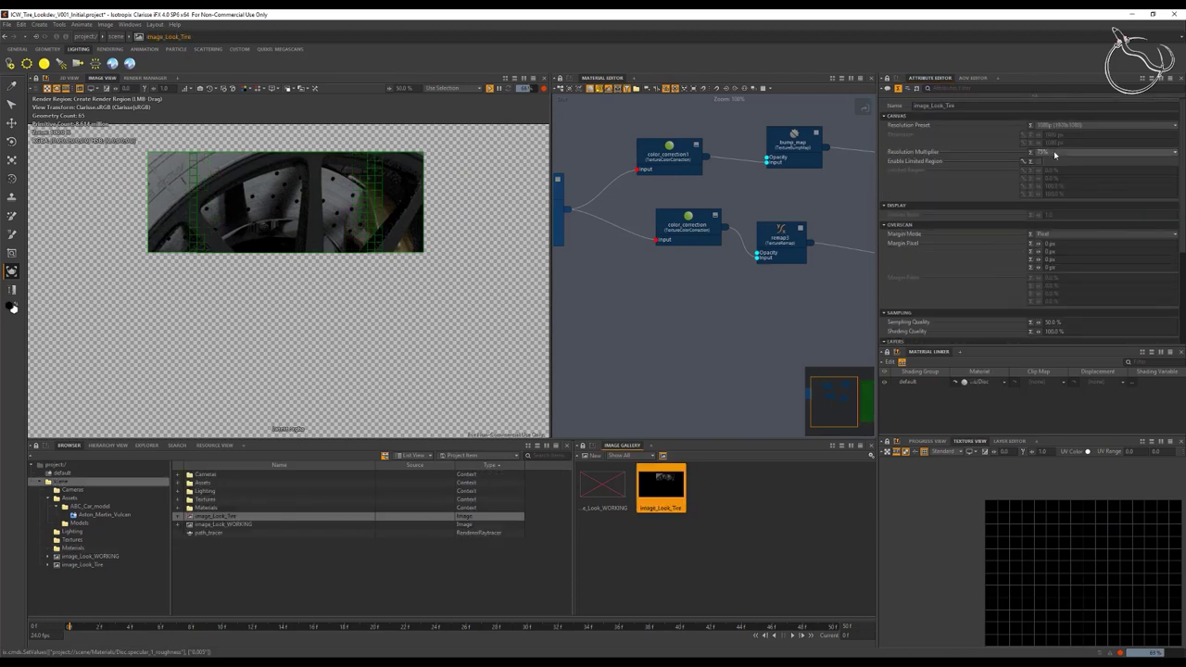
left_click(1052, 153)
left_click(1053, 172)
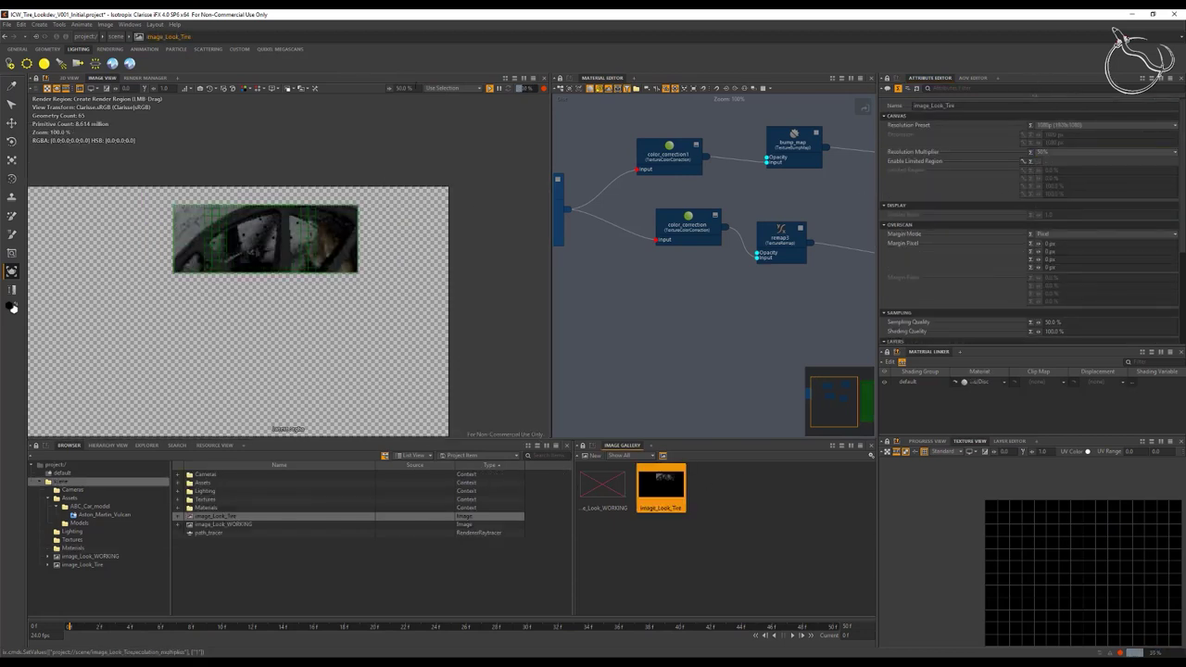
key("Return")
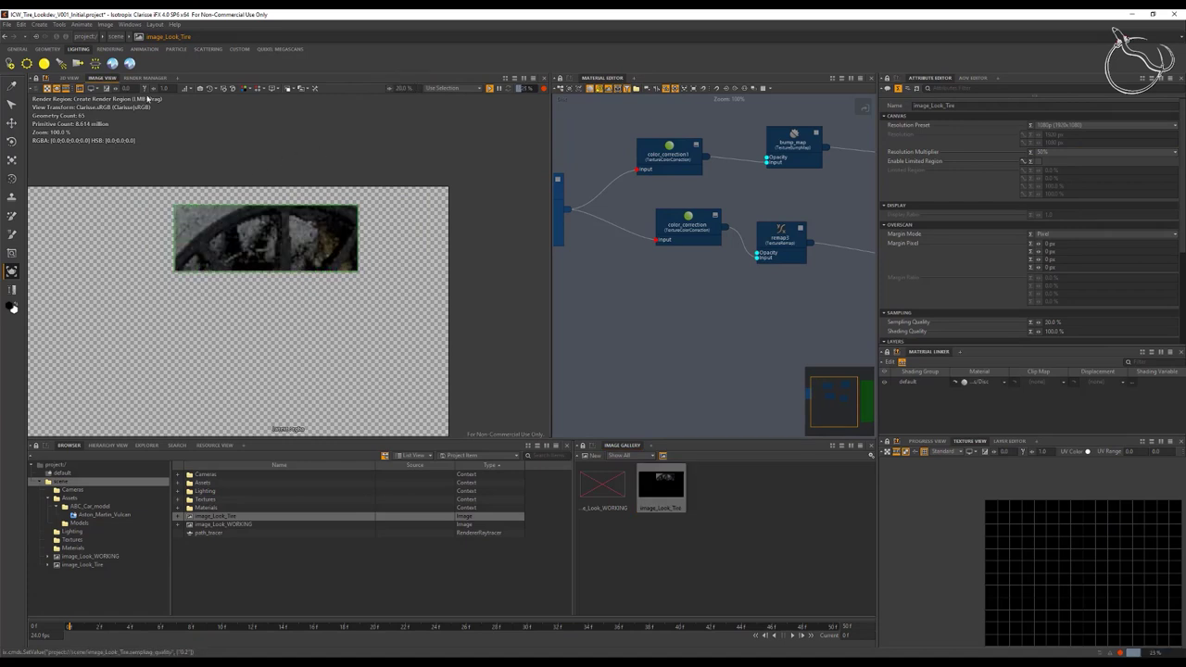
left_click(79, 88)
middle_click_drag(271, 278, 325, 249)
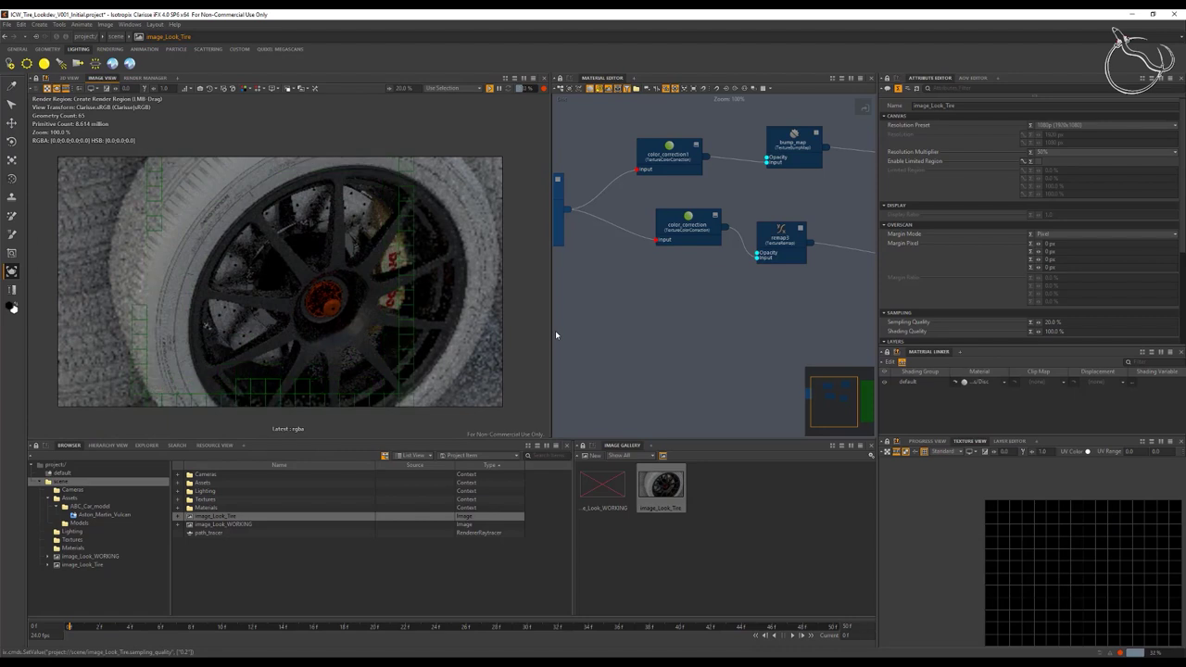